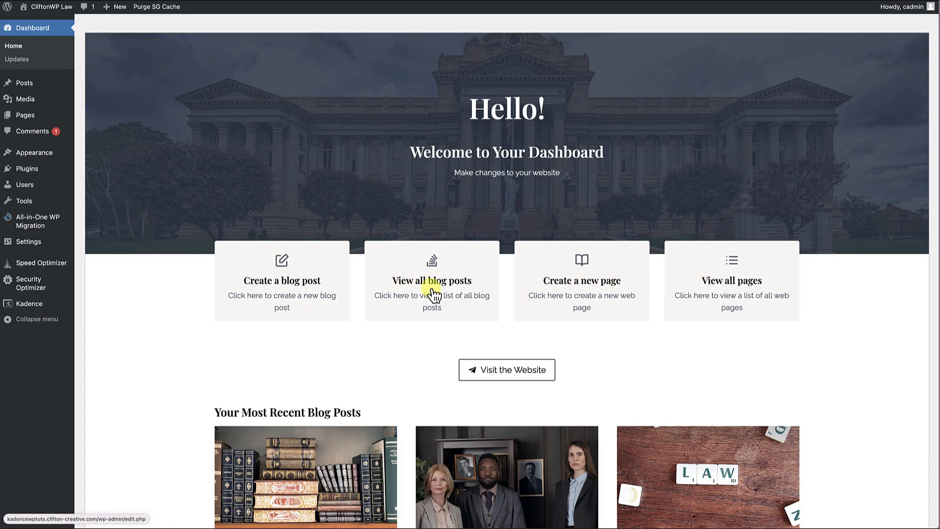
Examine the customised admin dashboard from its welcome banner to the support section, including the How to create a blog and Introduction & Overview tutorials.
scroll(487, 298, down, 1)
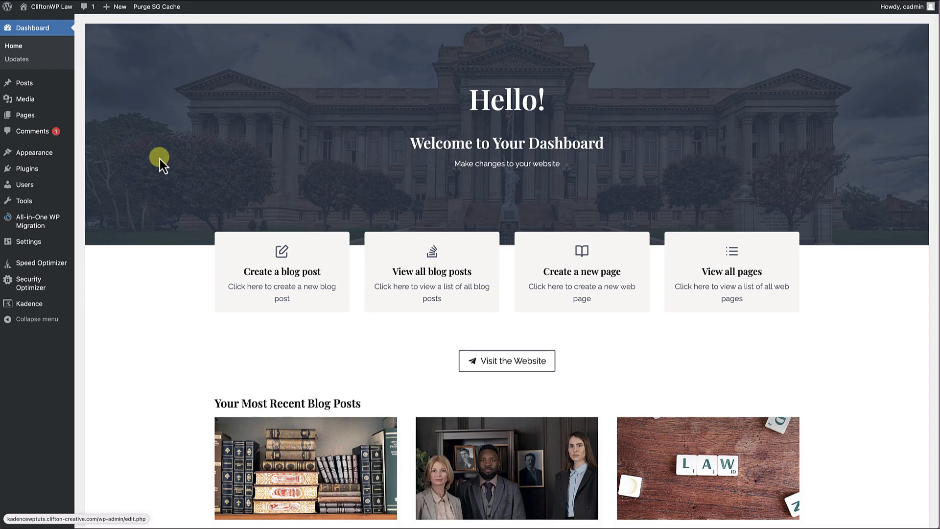
scroll(310, 262, down, 3)
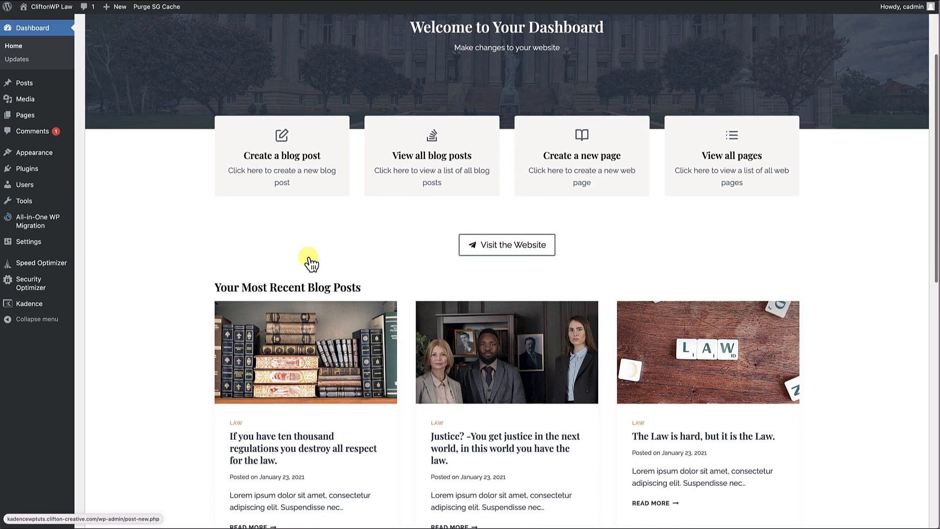
scroll(434, 226, down, 3)
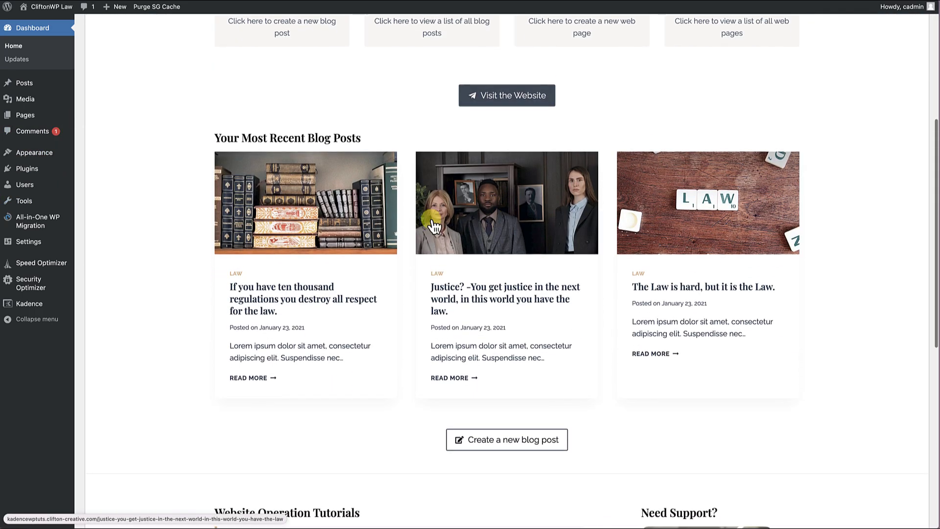
scroll(575, 269, down, 1)
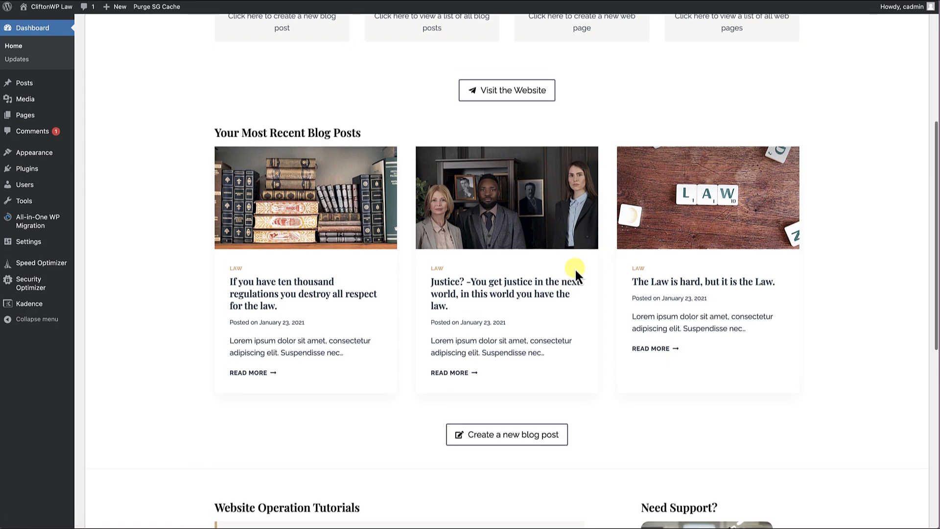
scroll(575, 268, down, 4)
scroll(476, 314, down, 4)
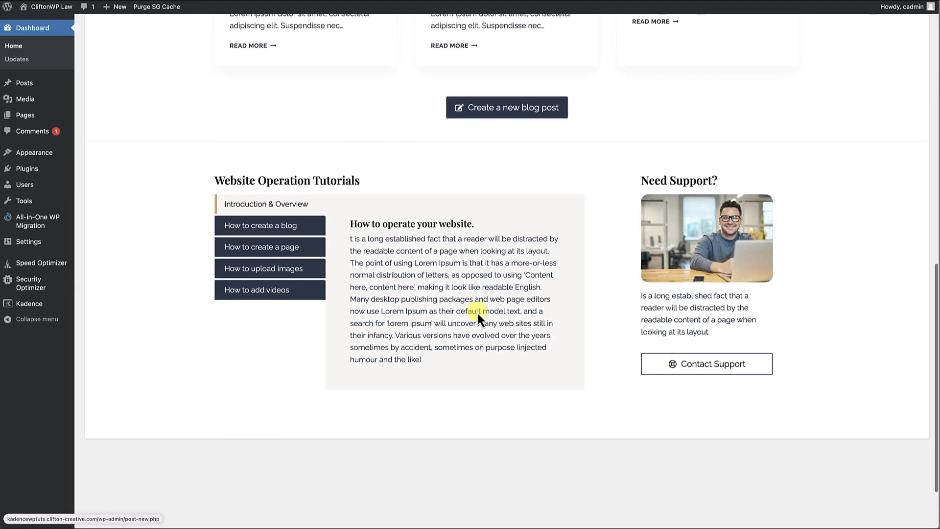
click(287, 225)
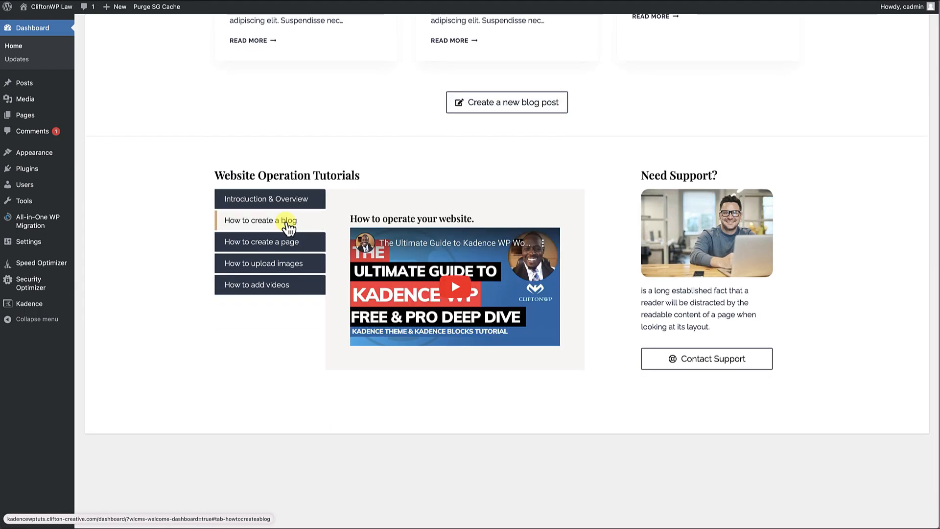
click(286, 201)
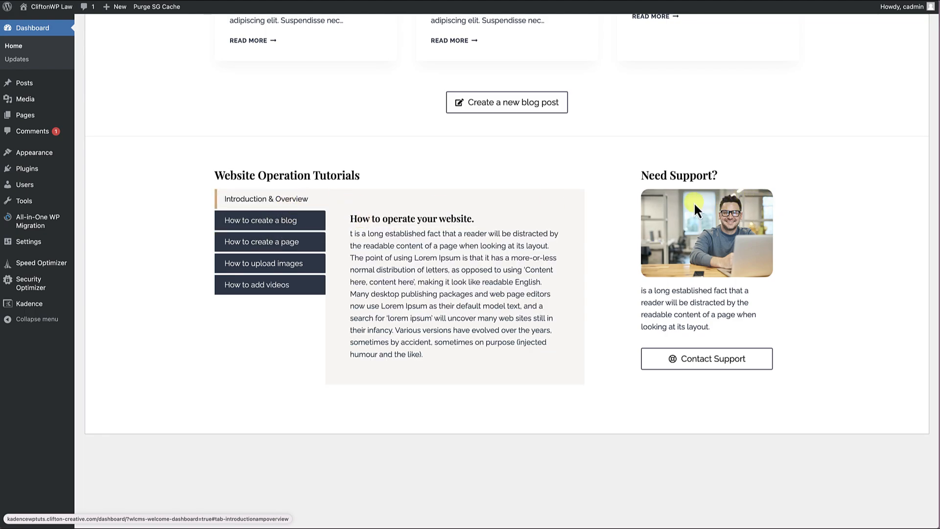
scroll(694, 202, up, 10)
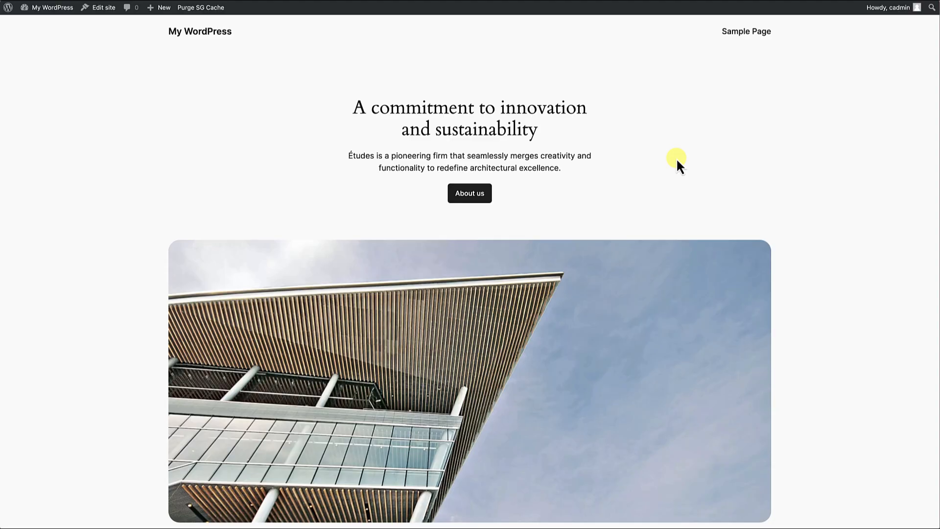
Look over the new site's default front page through its resources, testimonial and blog sections.
scroll(642, 243, down, 3)
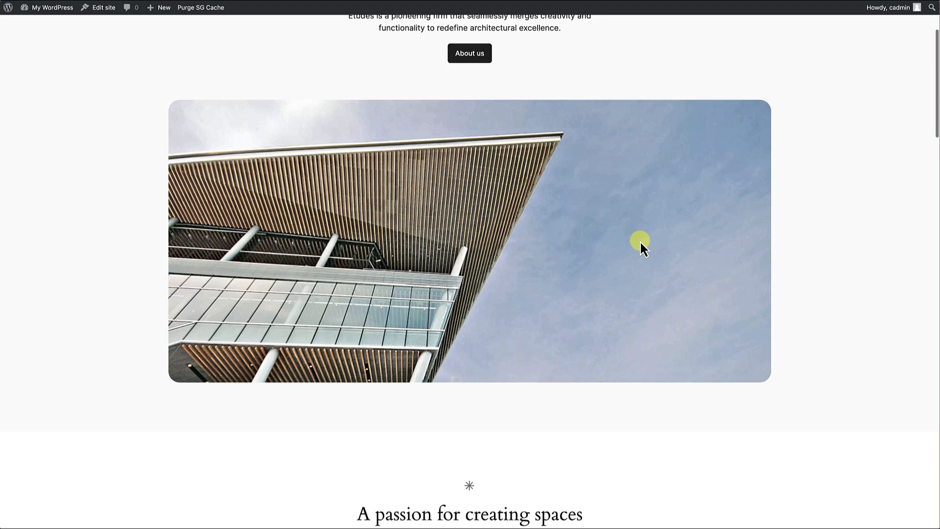
scroll(641, 244, down, 15)
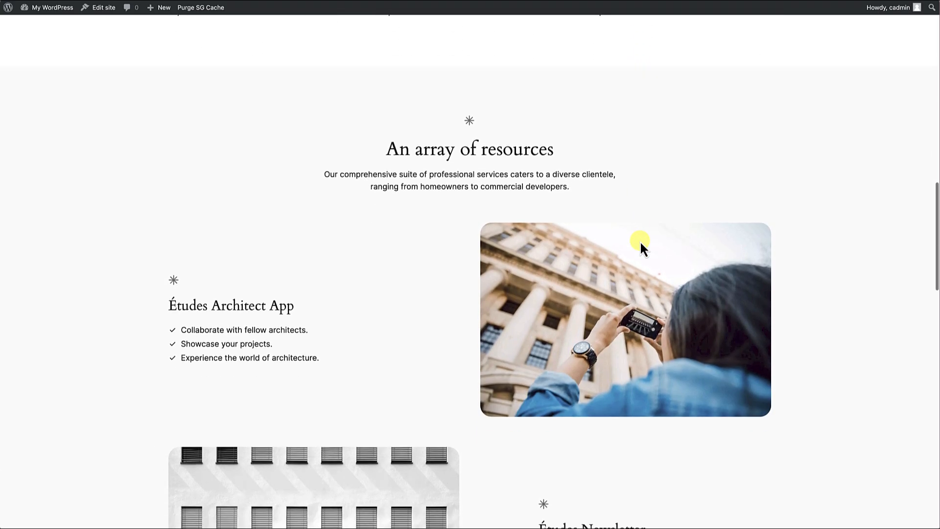
scroll(640, 247, down, 12)
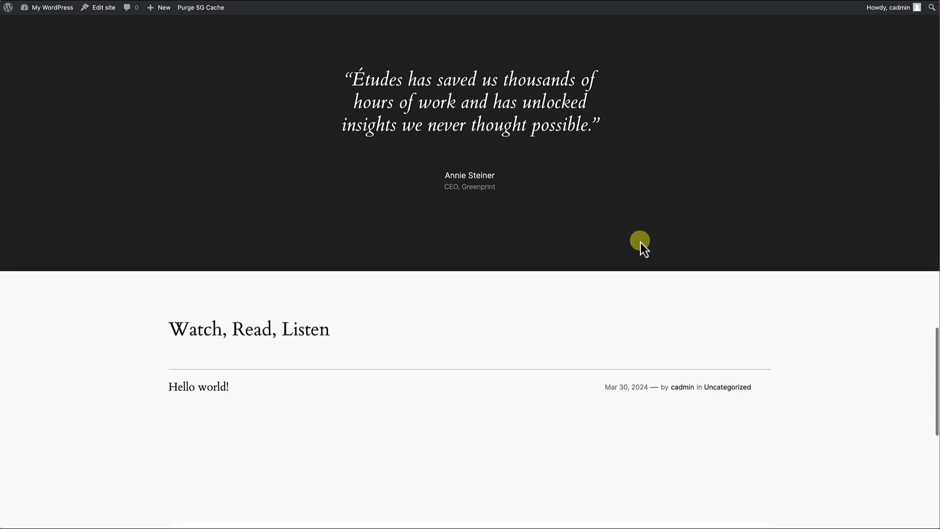
scroll(641, 243, down, 9)
scroll(641, 244, up, 20)
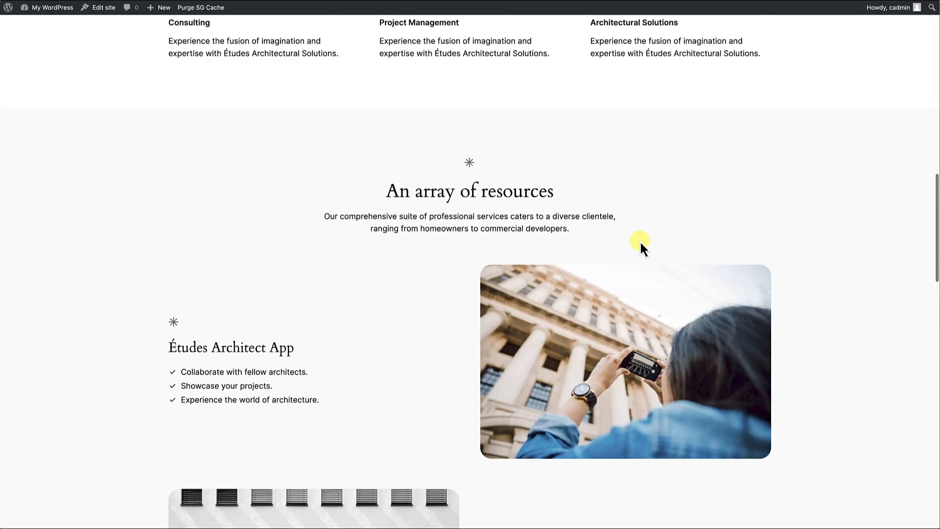
scroll(640, 244, up, 20)
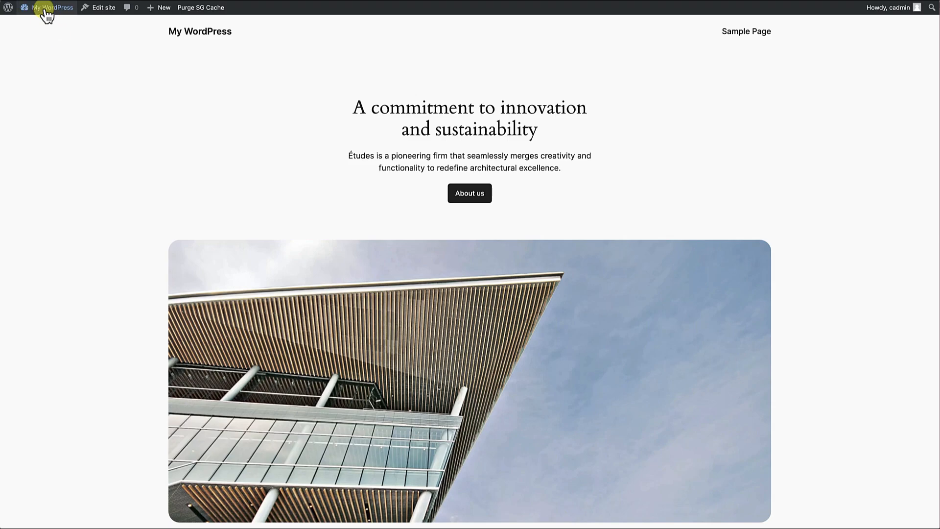
Find the Kadence theme by searching the theme directory for "kadence", install and activate it, and view the site's front page.
mouse_move(43, 8)
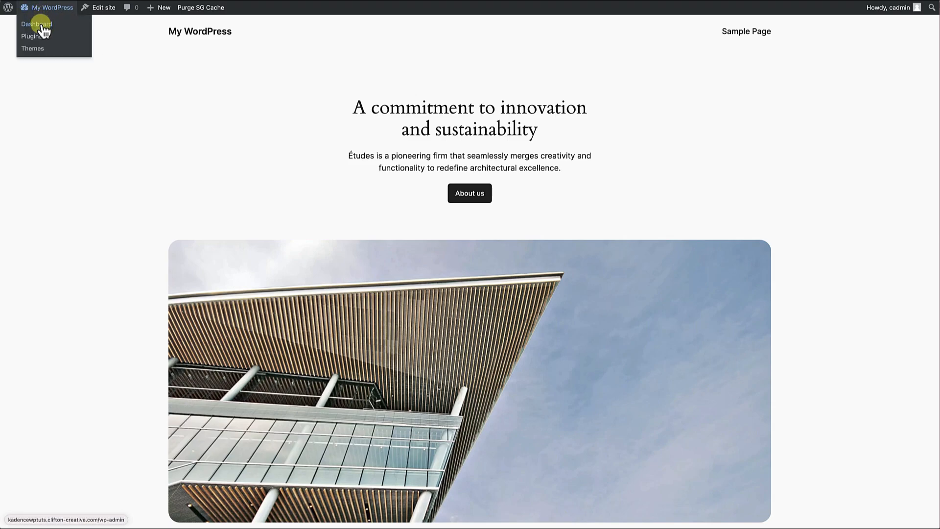
click(43, 30)
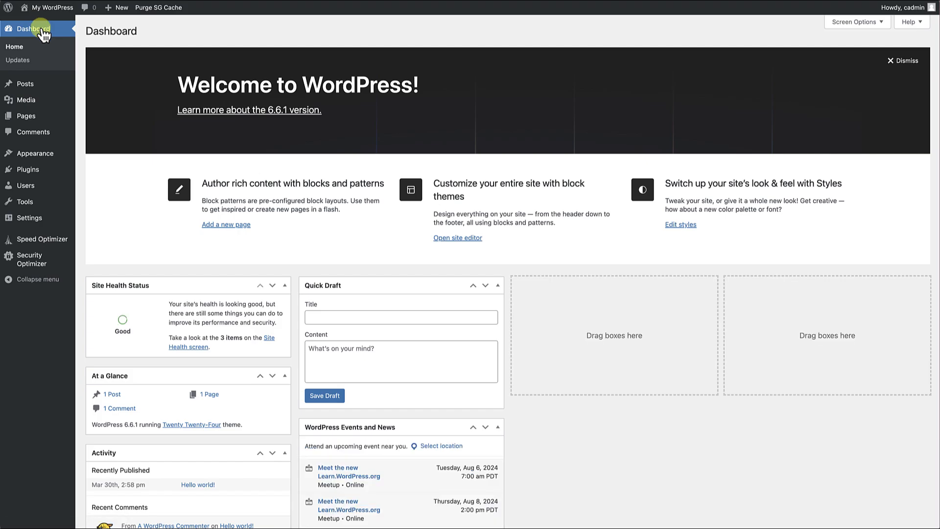
click(40, 155)
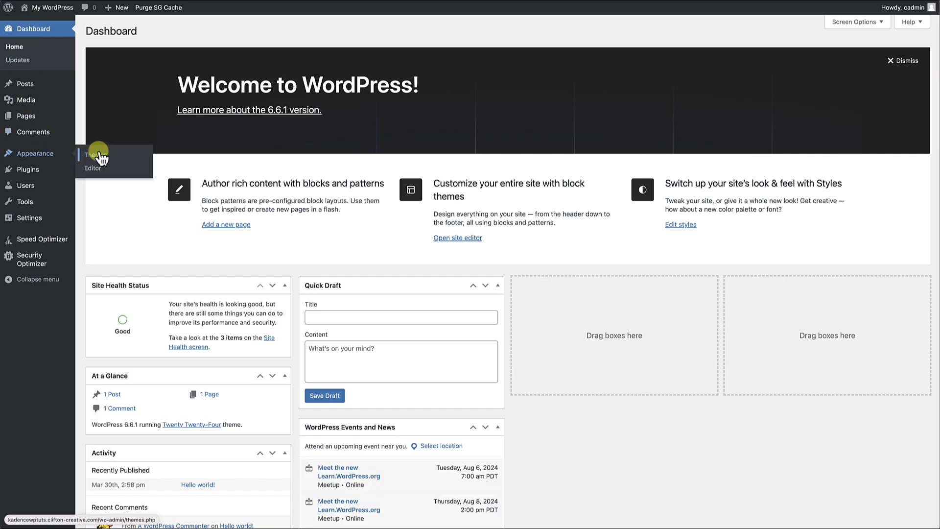
click(176, 39)
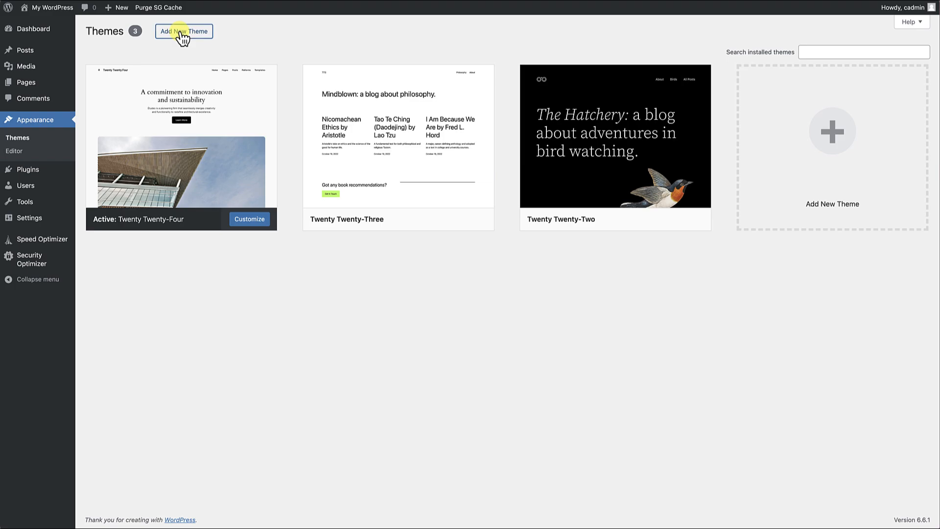
click(804, 58)
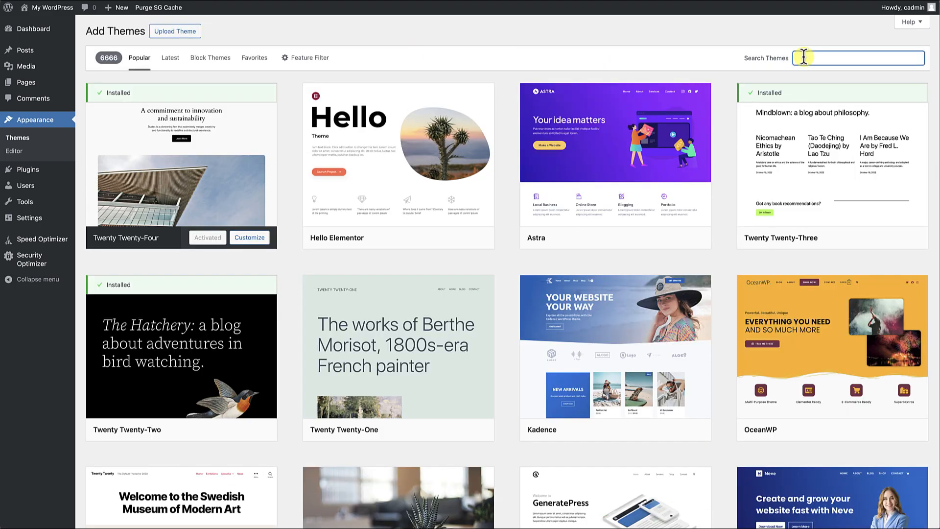
text(kadence)
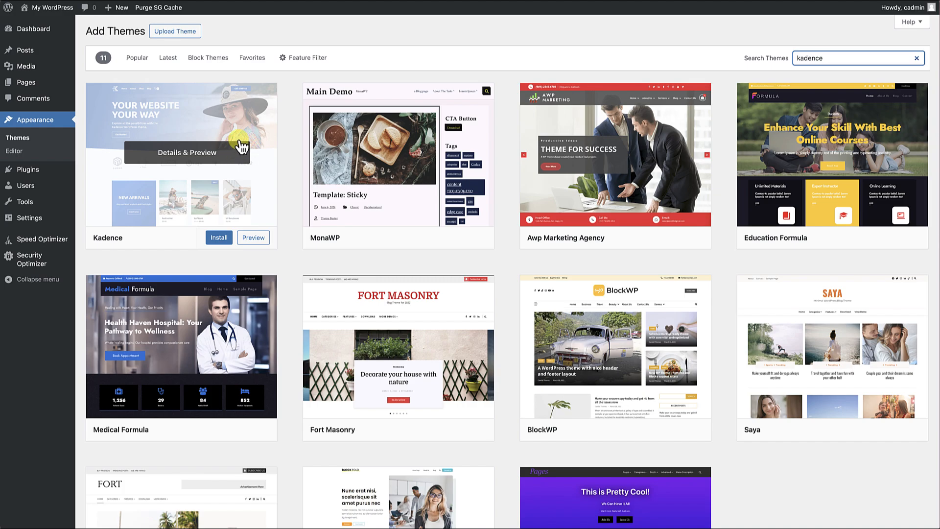
click(217, 237)
click(203, 240)
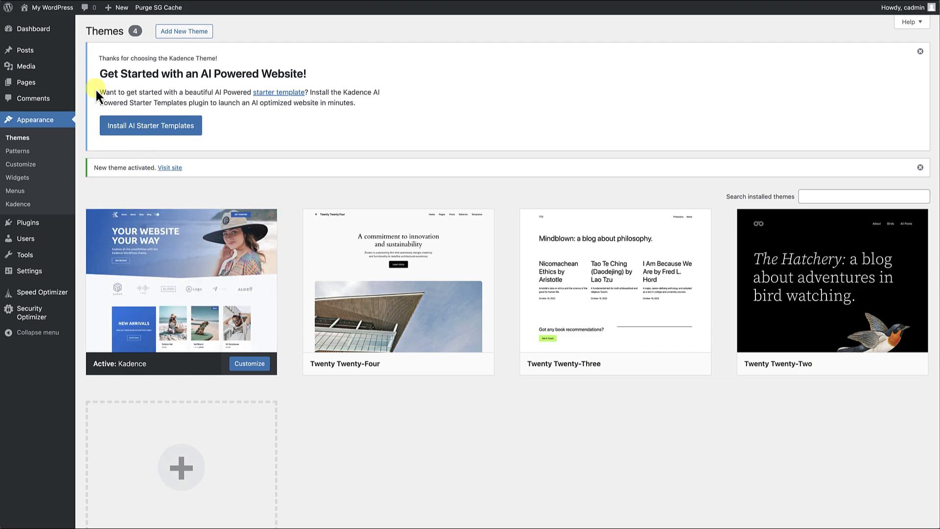
click(56, 13)
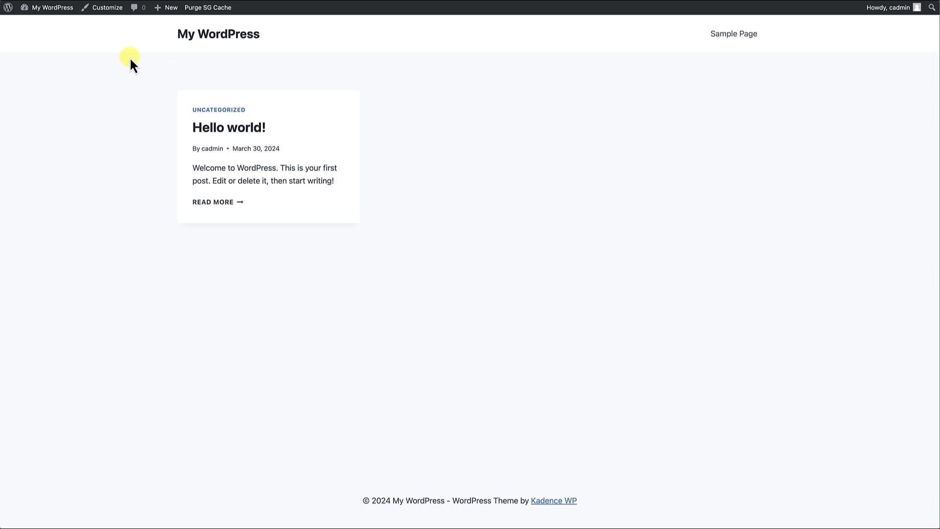
Search the plugin directory for "kadence blocks" and install and activate the Gutenberg Blocks with AI plugin by Kadence WP.
click(53, 11)
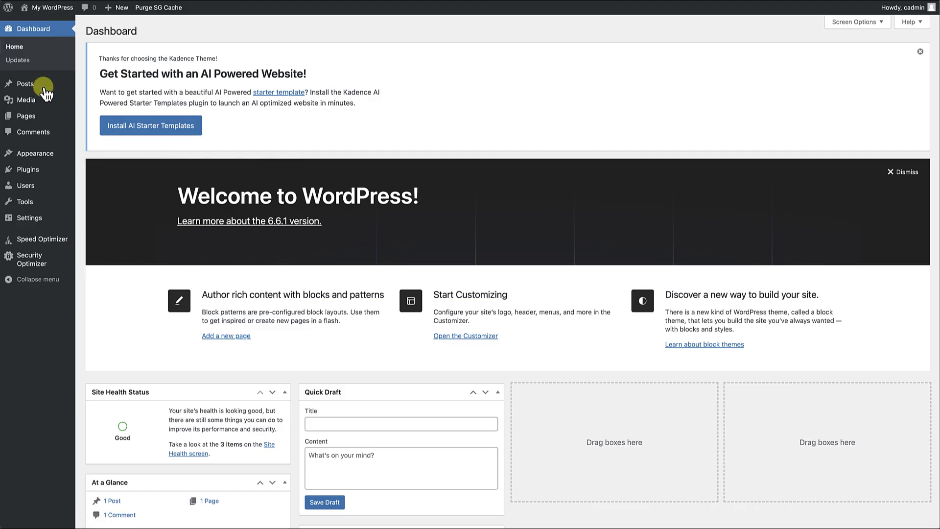
click(41, 171)
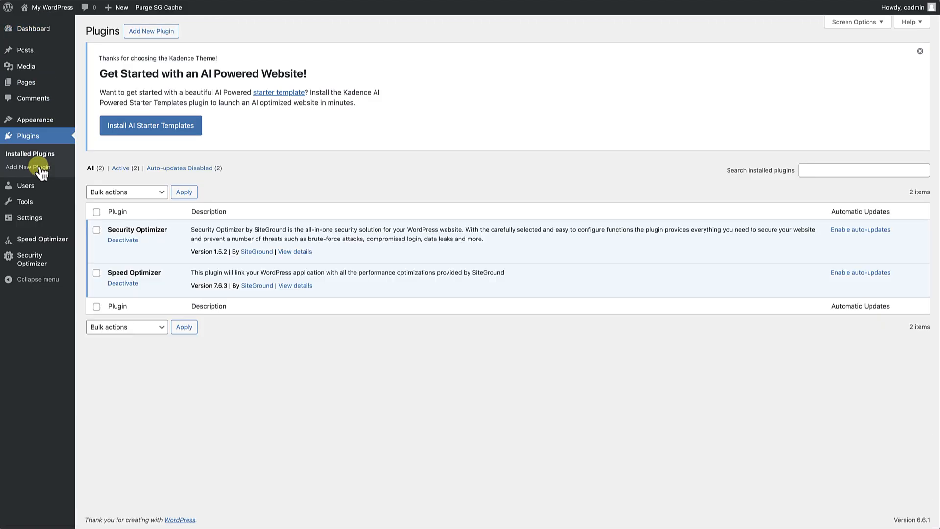
click(153, 32)
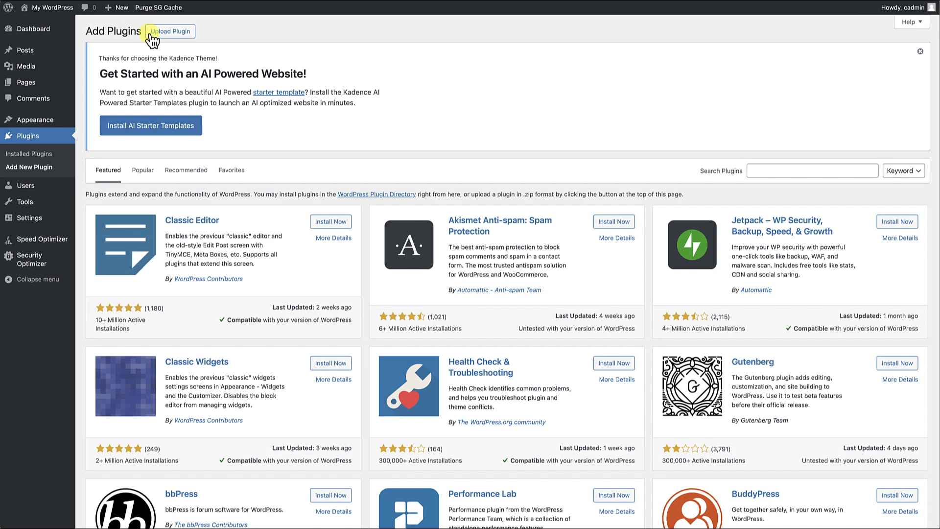
click(782, 170)
text(kadence blocks)
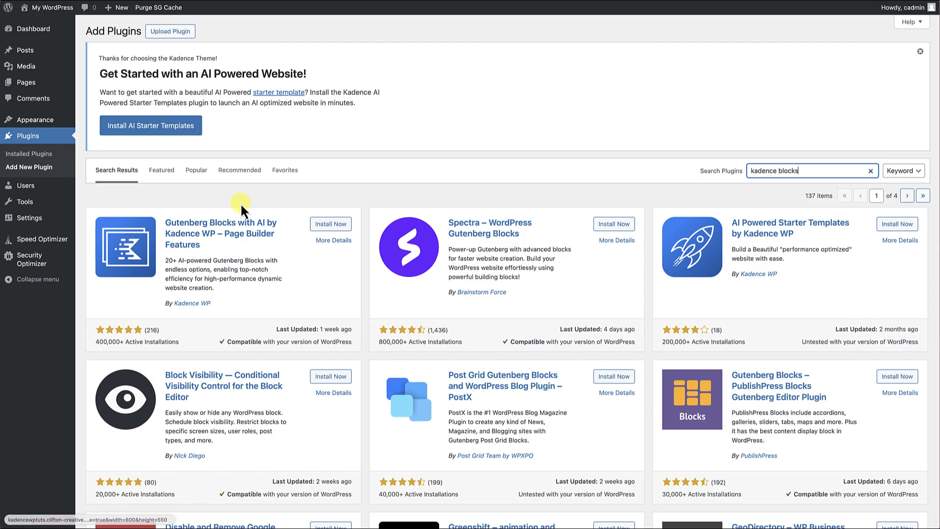
click(327, 223)
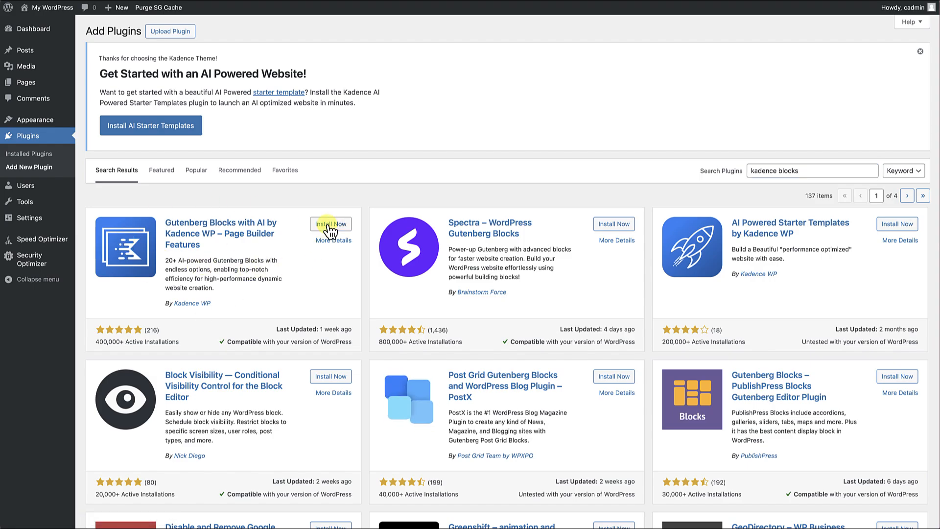
click(333, 225)
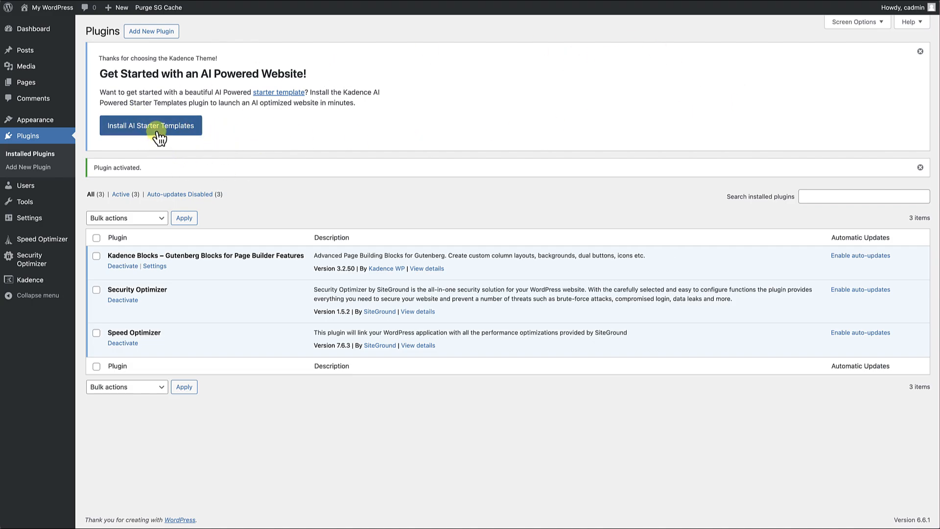
Search the plugin directory for "kadence starter templates" and install and activate AI Powered Starter Templates by Kadence WP.
click(184, 131)
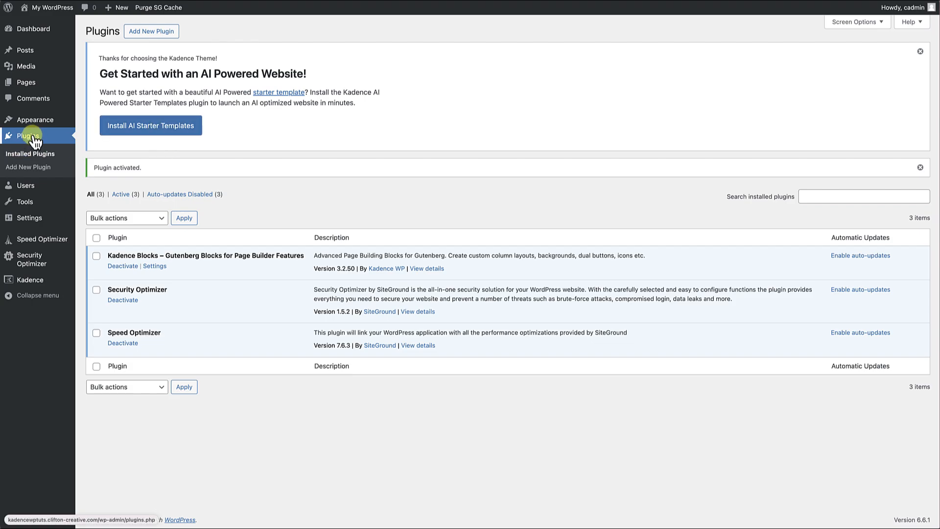
click(158, 32)
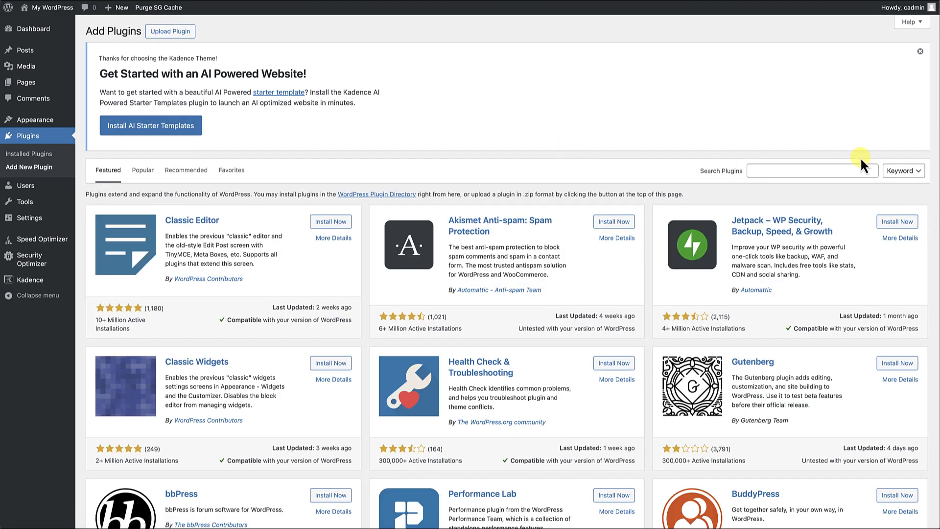
click(810, 170)
text(kad)
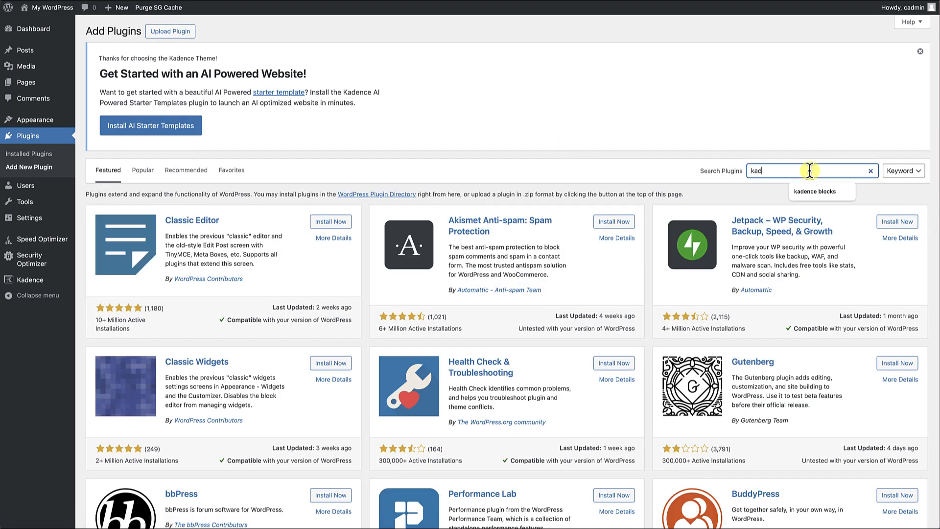
text(ence starter templates)
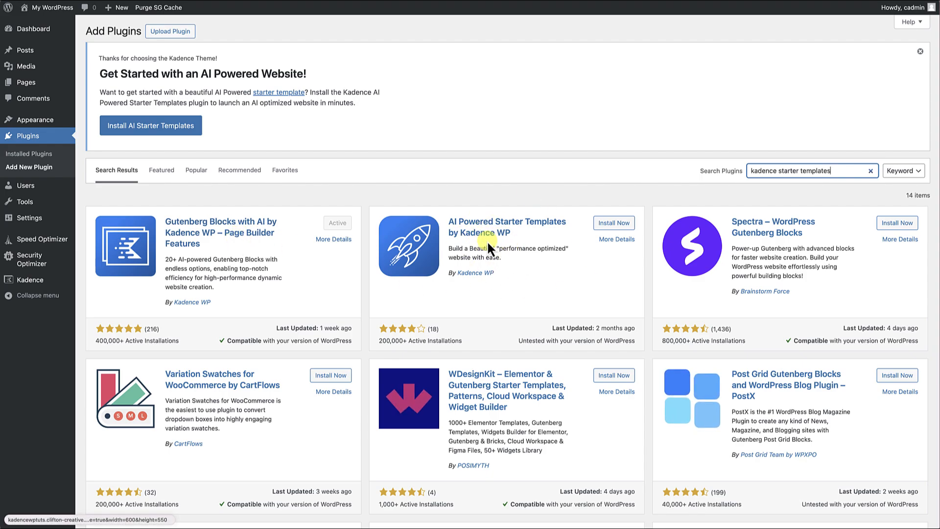
click(613, 224)
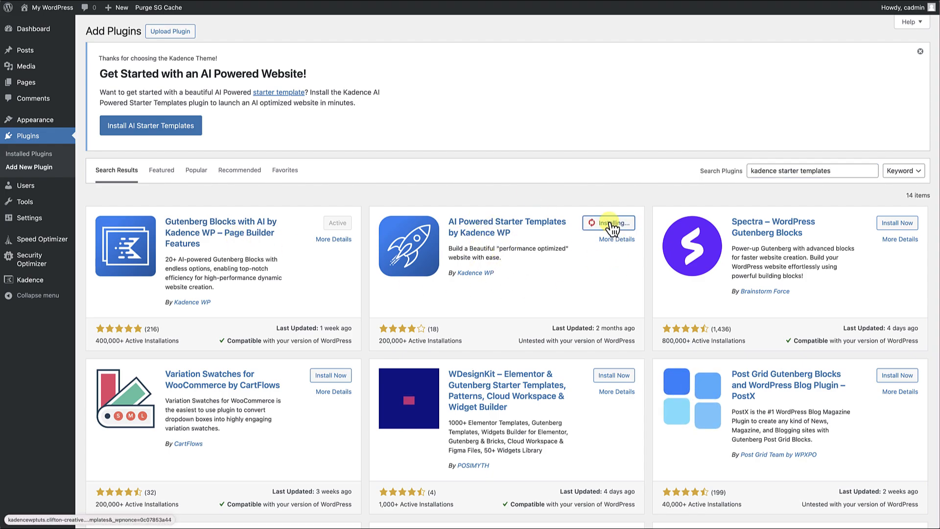
click(611, 223)
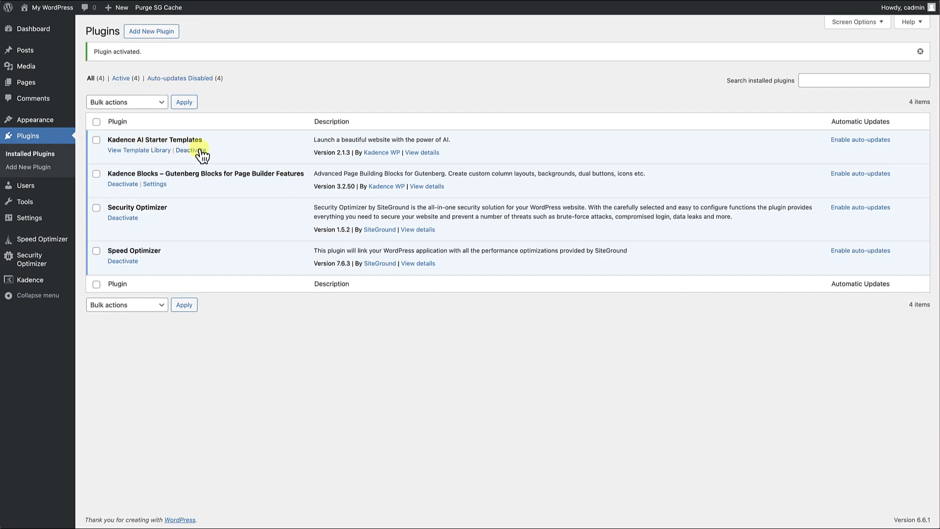
Open the Kadence template library and choose the Classic Starter Templates instead of the AI ones.
click(131, 151)
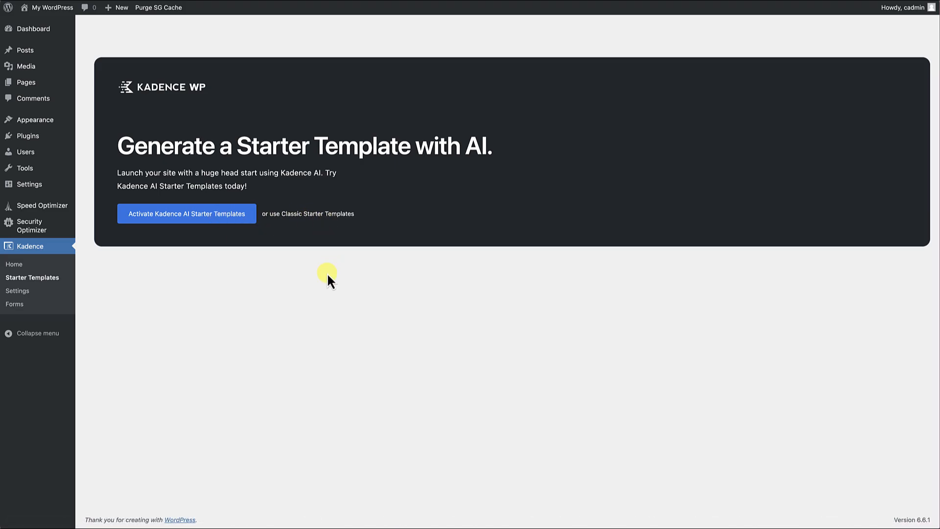
click(324, 219)
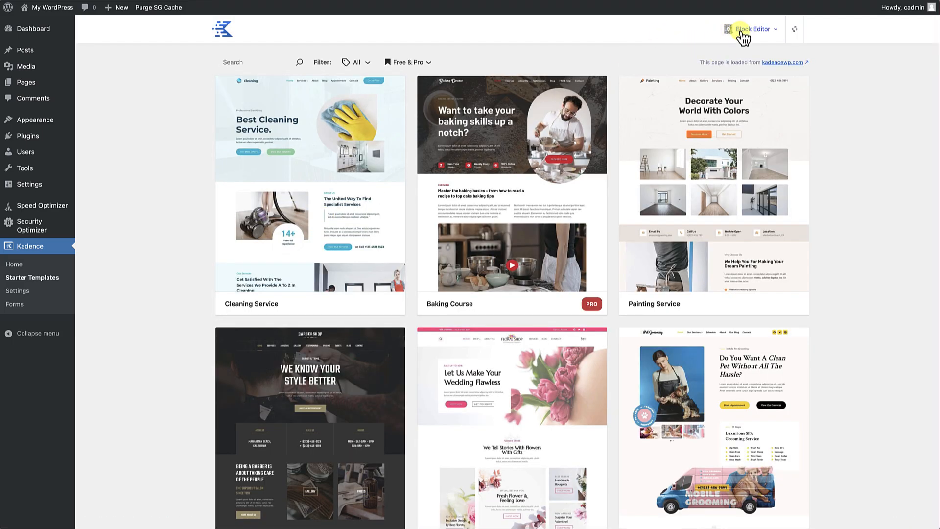
Browse the classic starter templates to compare the available site designs.
scroll(607, 264, down, 6)
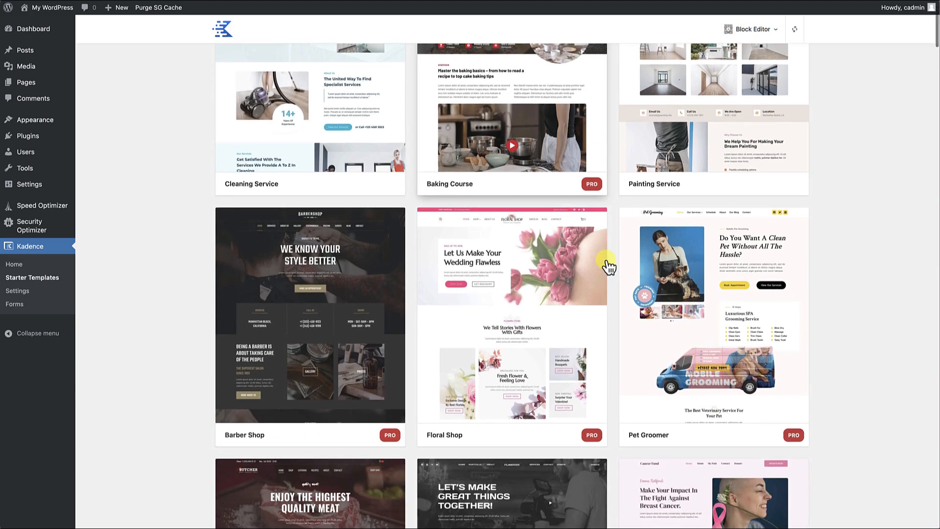
scroll(608, 267, down, 9)
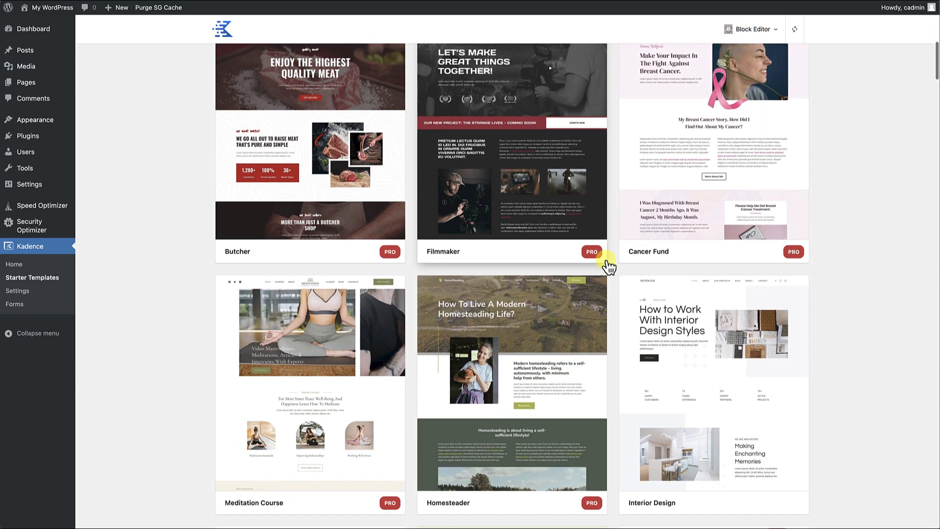
scroll(608, 267, down, 7)
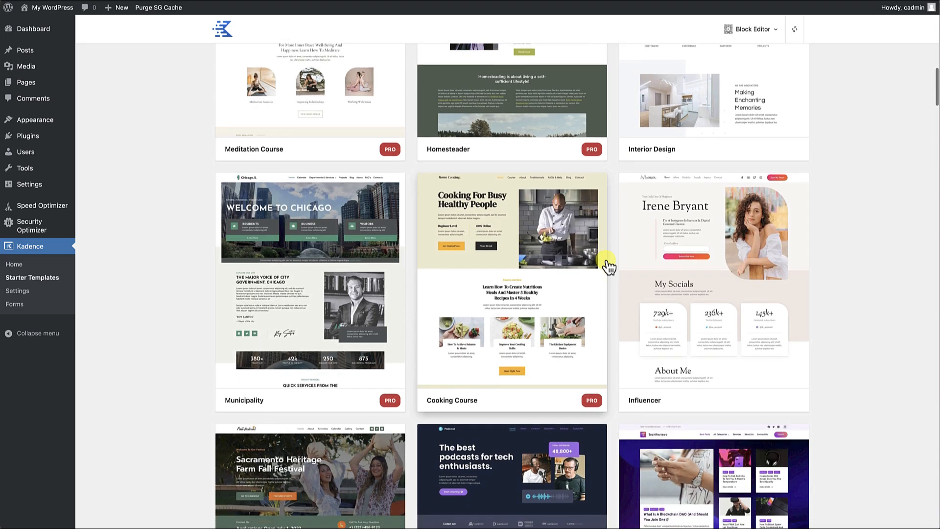
scroll(609, 266, down, 4)
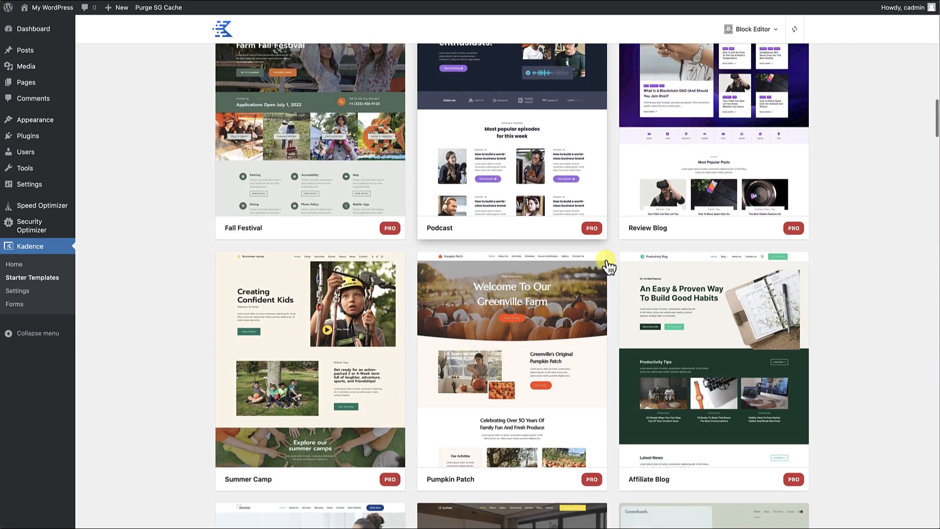
scroll(609, 267, up, 12)
scroll(608, 267, up, 14)
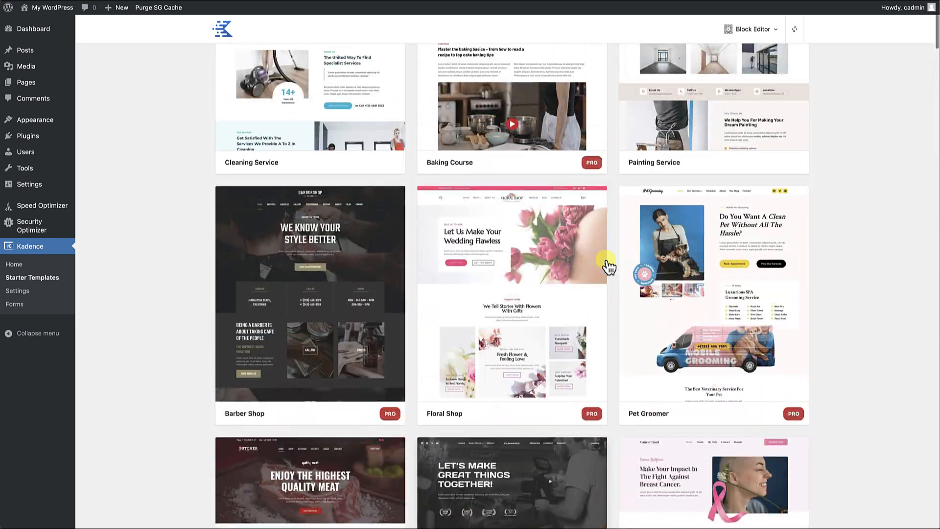
scroll(608, 267, down, 7)
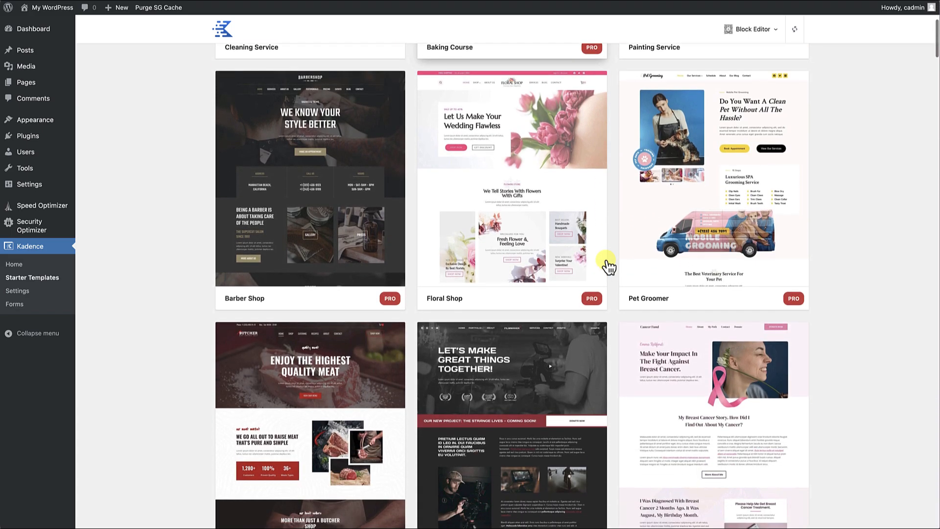
scroll(609, 266, down, 4)
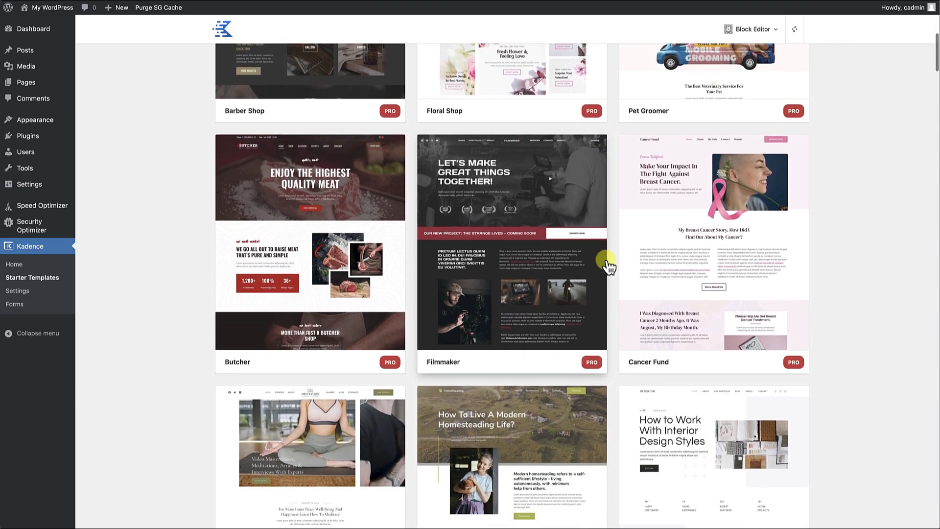
scroll(608, 267, up, 11)
scroll(609, 266, down, 1)
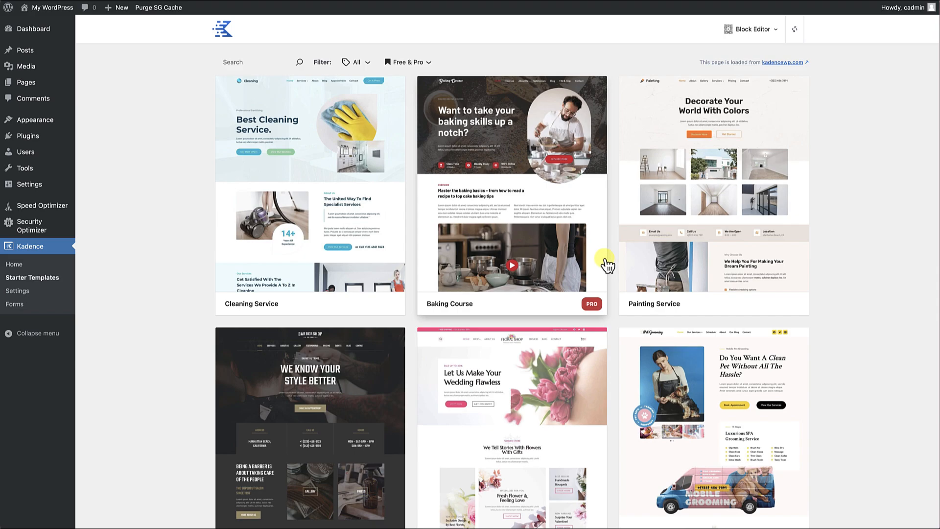
Filter the starter templates to Free Only and choose the Law Firm template.
click(429, 64)
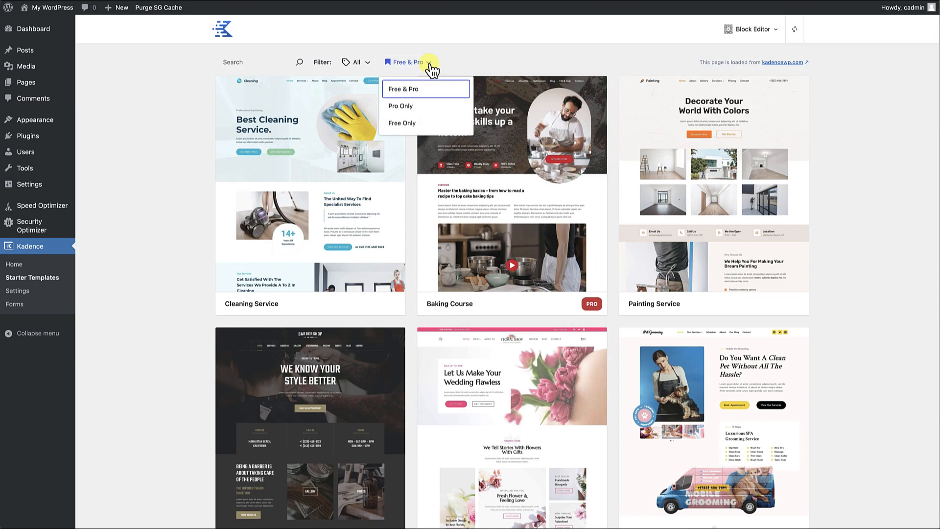
click(414, 123)
scroll(373, 240, down, 20)
scroll(374, 240, down, 10)
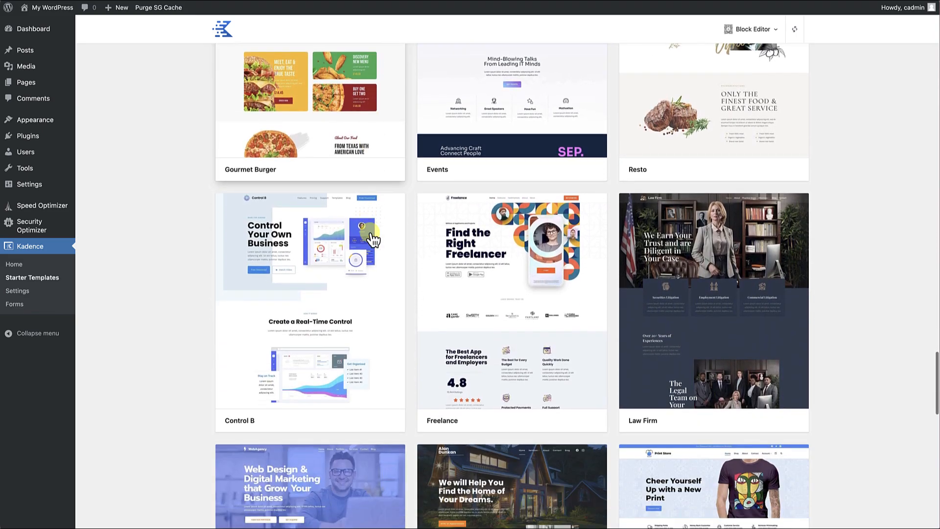
scroll(373, 240, down, 1)
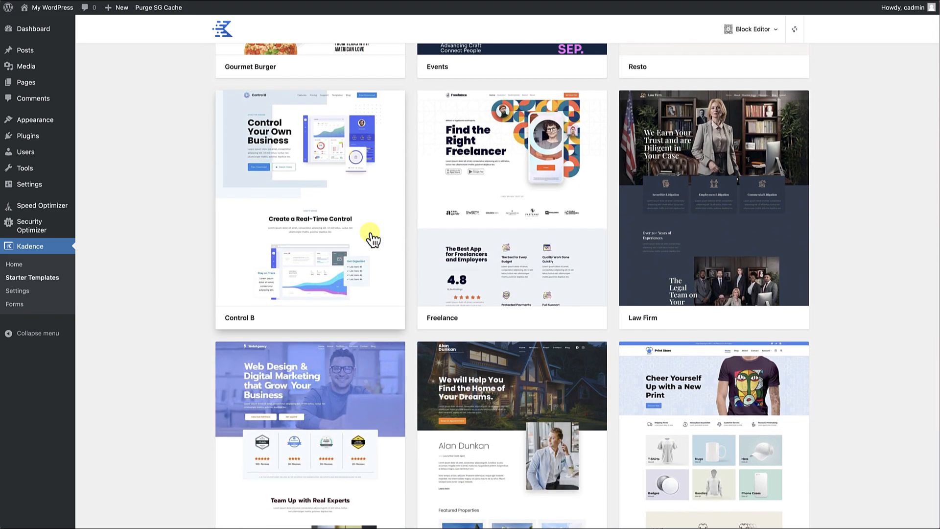
click(743, 226)
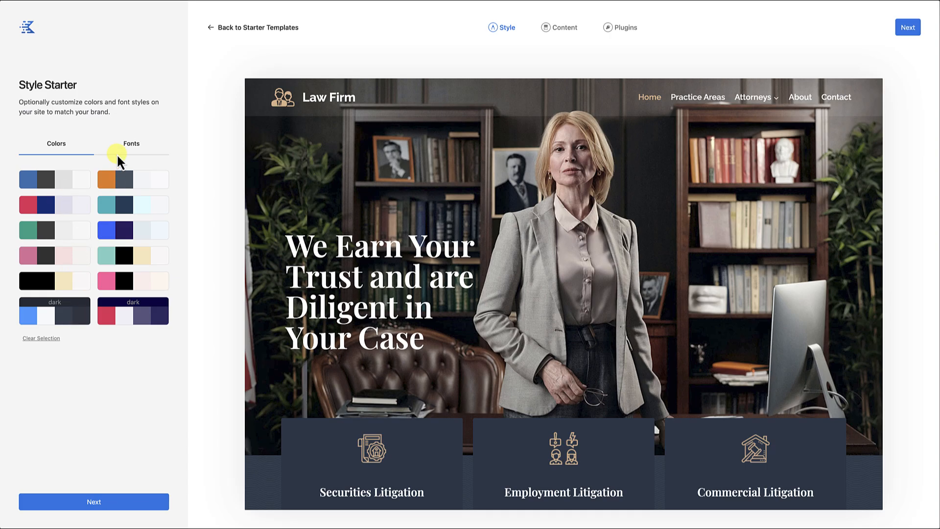
Try several font pairs on the Law Firm template, including Libre Franklin & Libre Baskerville and Playfair Display & Raleway, and clear the selection.
click(131, 146)
click(42, 215)
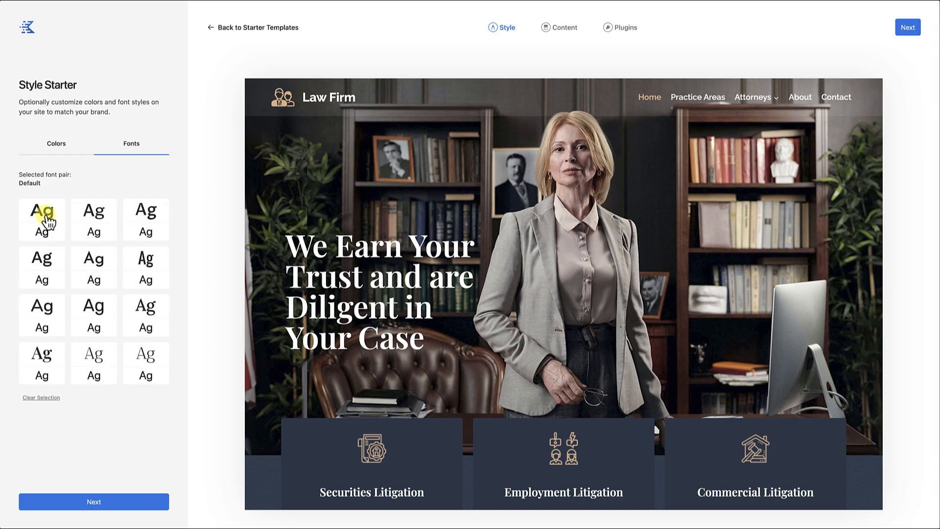
click(92, 218)
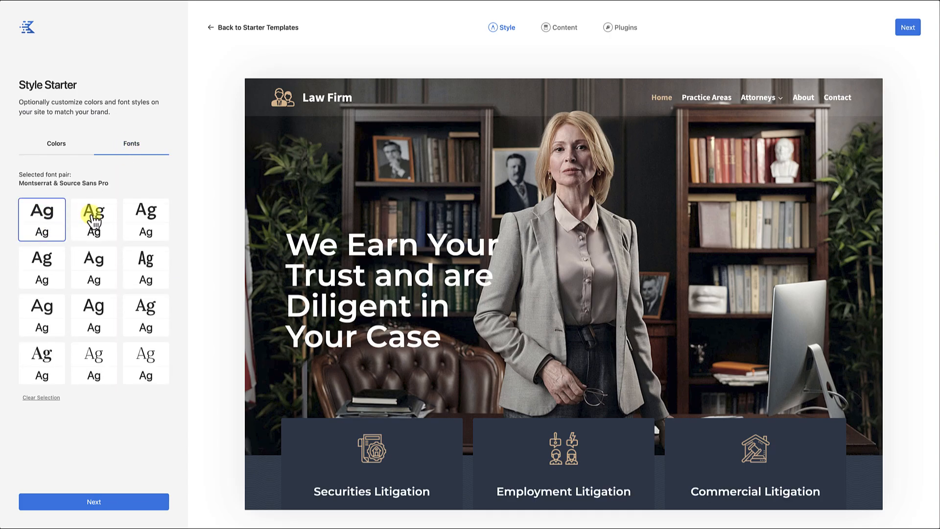
click(144, 216)
click(146, 265)
click(49, 372)
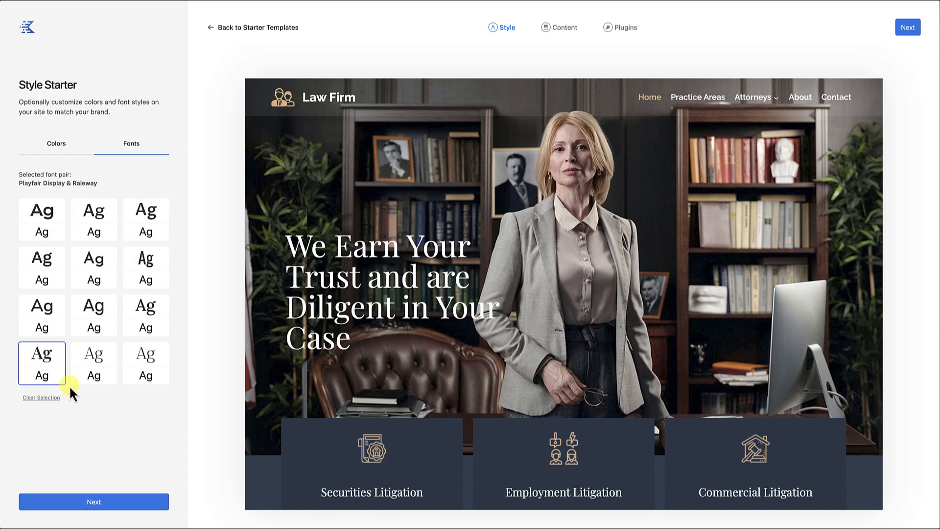
click(41, 398)
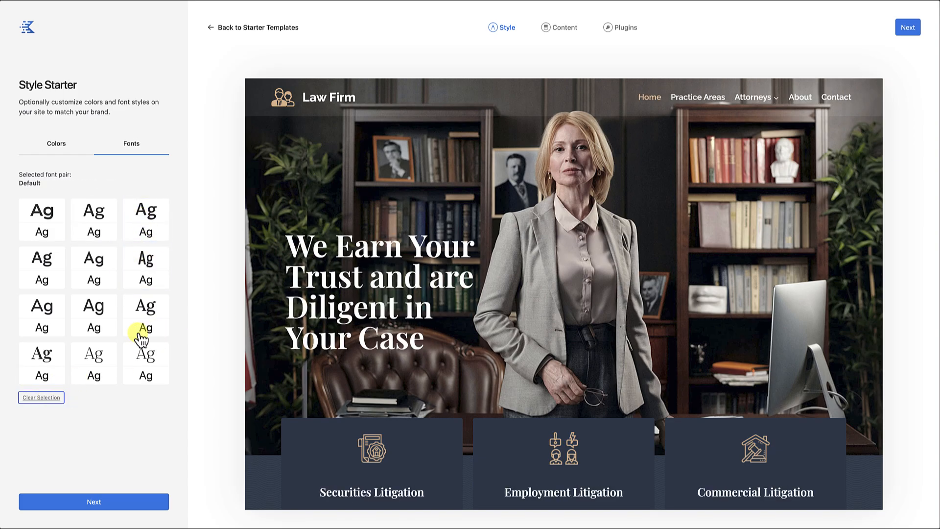
Import the full Law Firm site with its customizer settings and widgets, adding no plugins beyond Kadence Blocks.
click(117, 504)
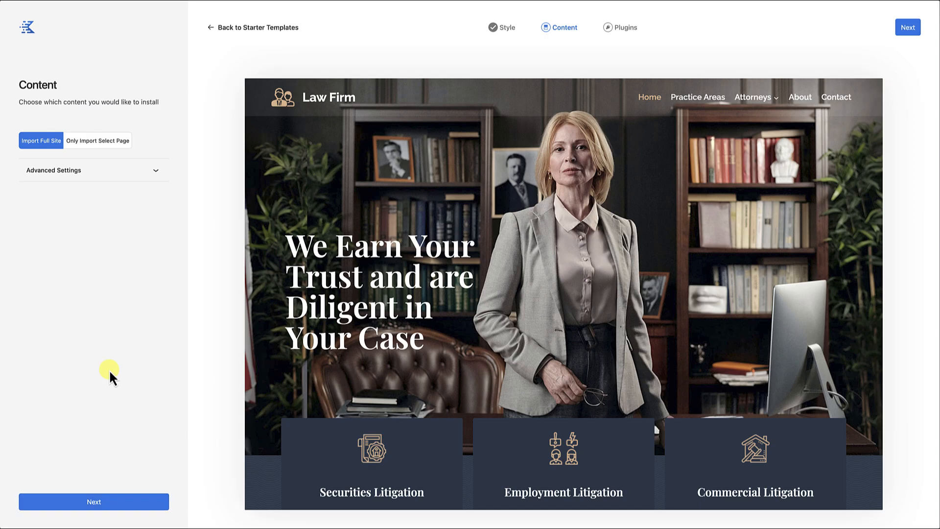
click(147, 173)
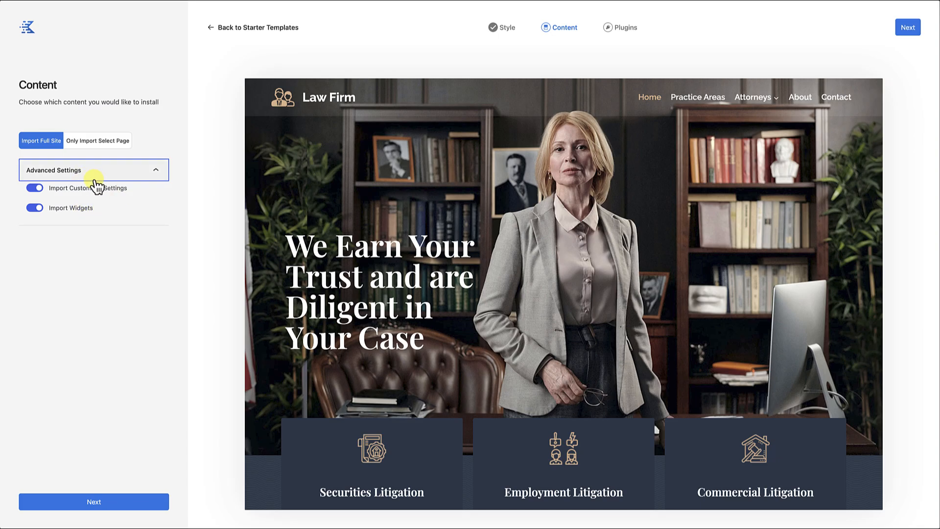
click(110, 505)
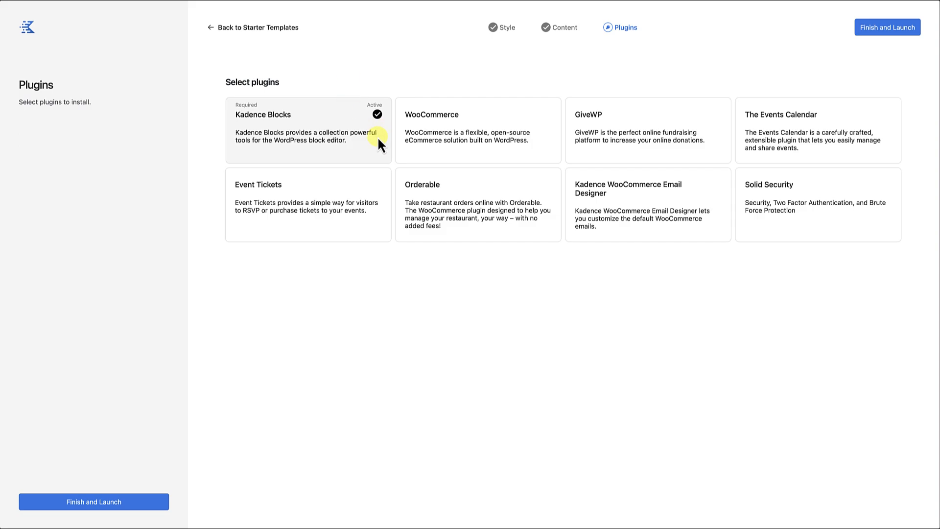
click(886, 30)
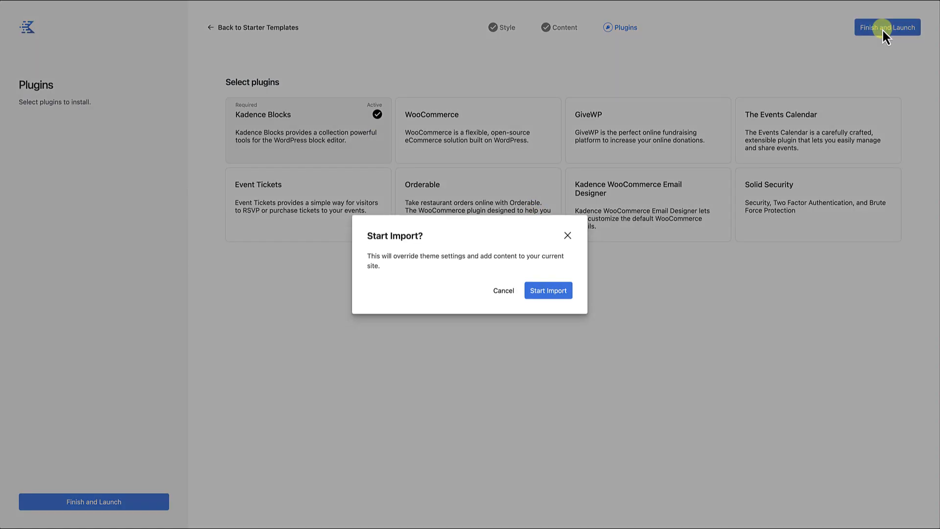
click(551, 296)
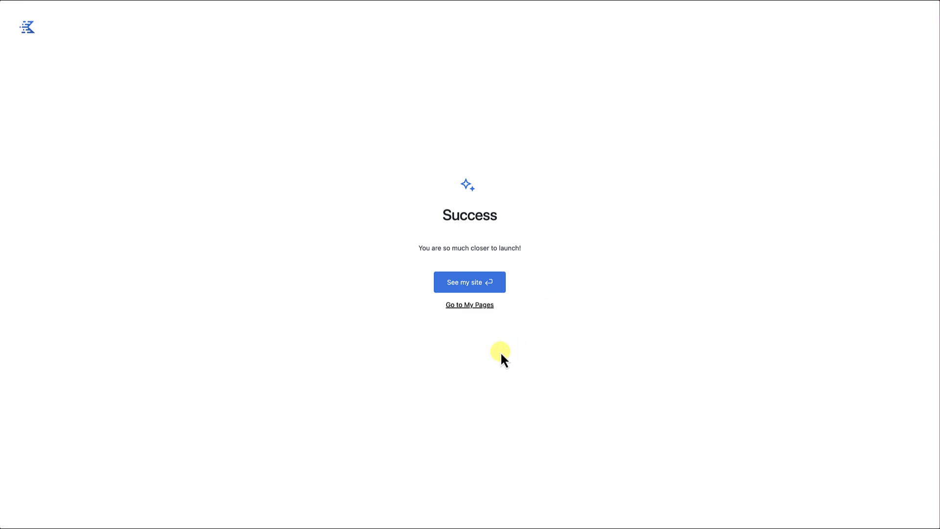
Open the imported site and look through the sections of its home page.
click(467, 284)
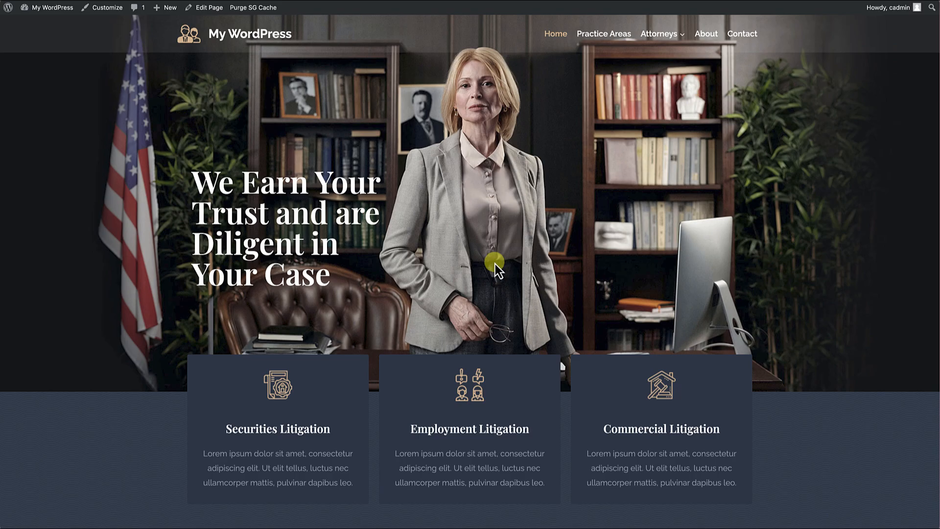
scroll(448, 331, down, 10)
scroll(448, 331, down, 15)
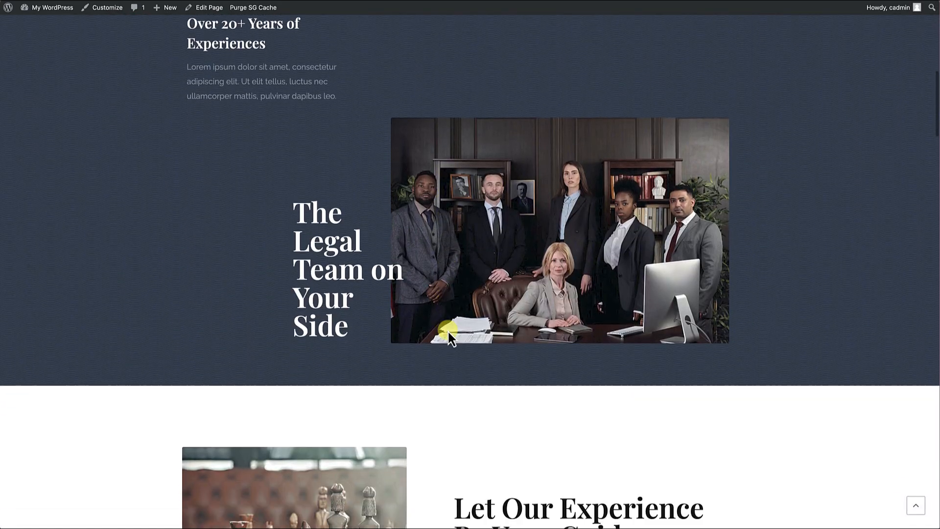
scroll(447, 330, down, 9)
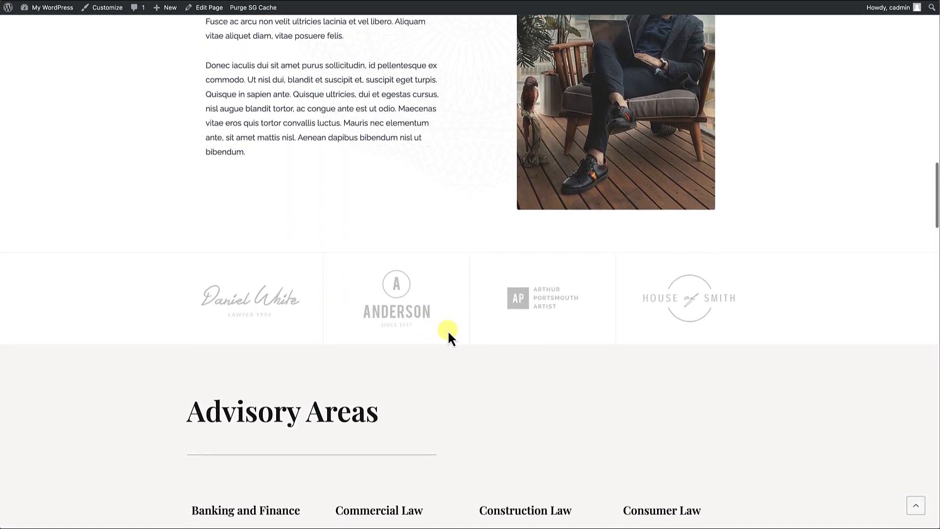
scroll(448, 330, up, 2)
scroll(448, 330, up, 15)
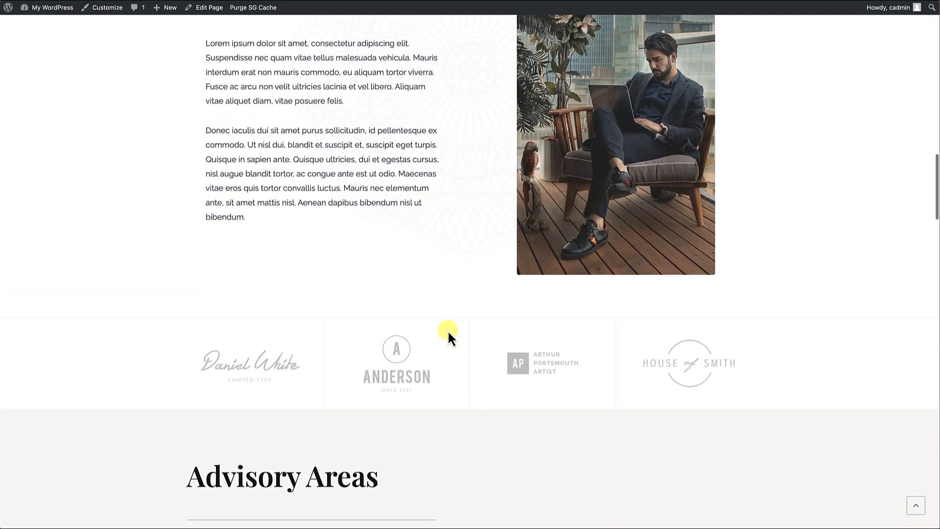
scroll(448, 331, up, 12)
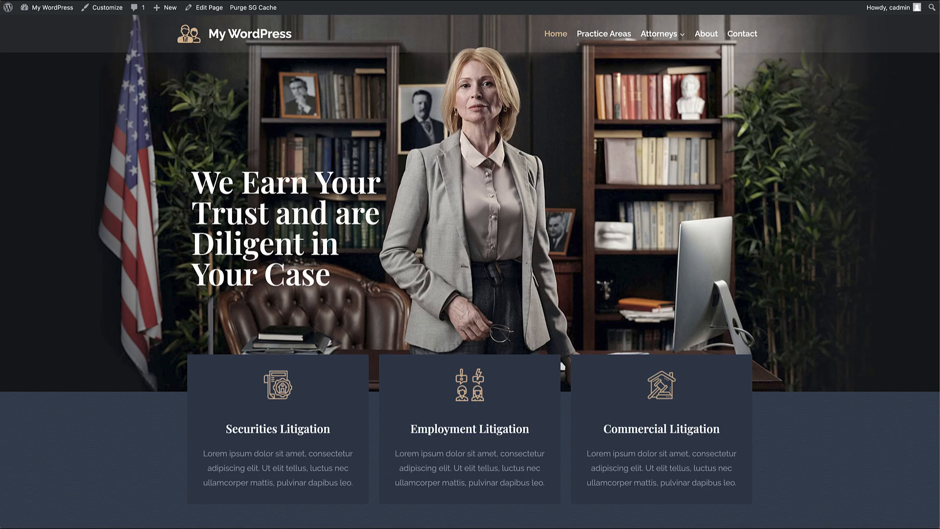
Return to the WordPress dashboard and create a new page.
mouse_move(46, 9)
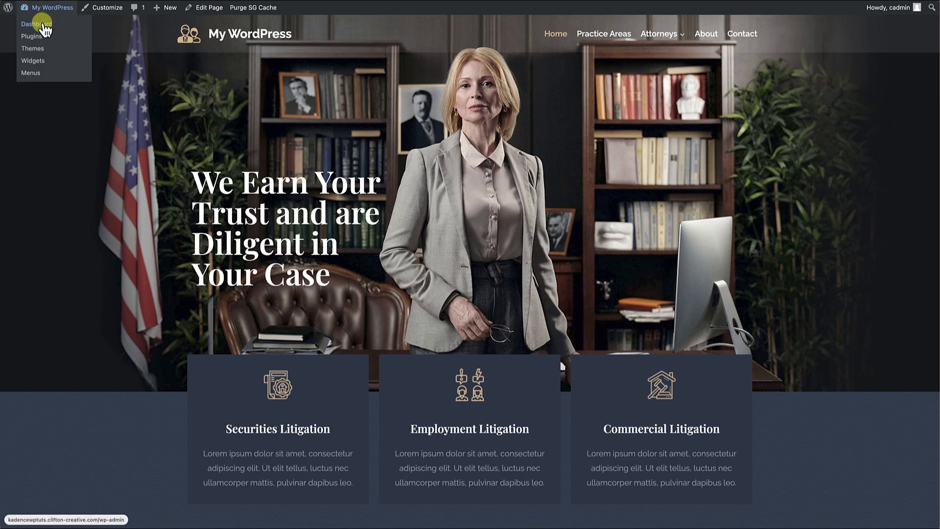
click(44, 27)
scroll(330, 206, down, 5)
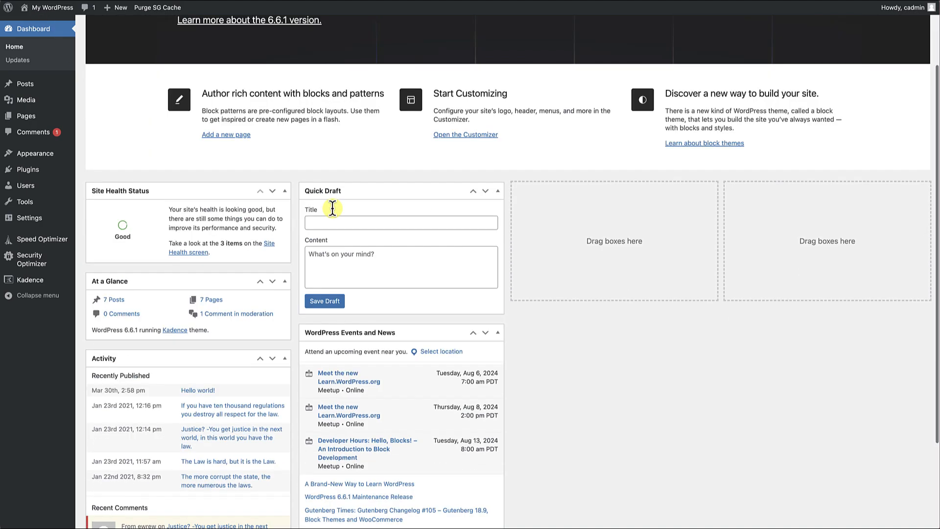
scroll(333, 210, up, 5)
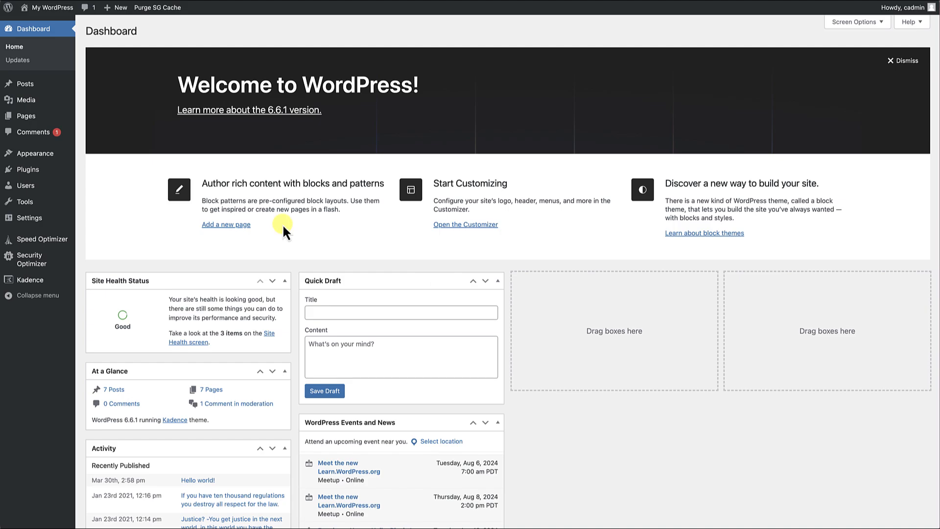
mouse_move(39, 120)
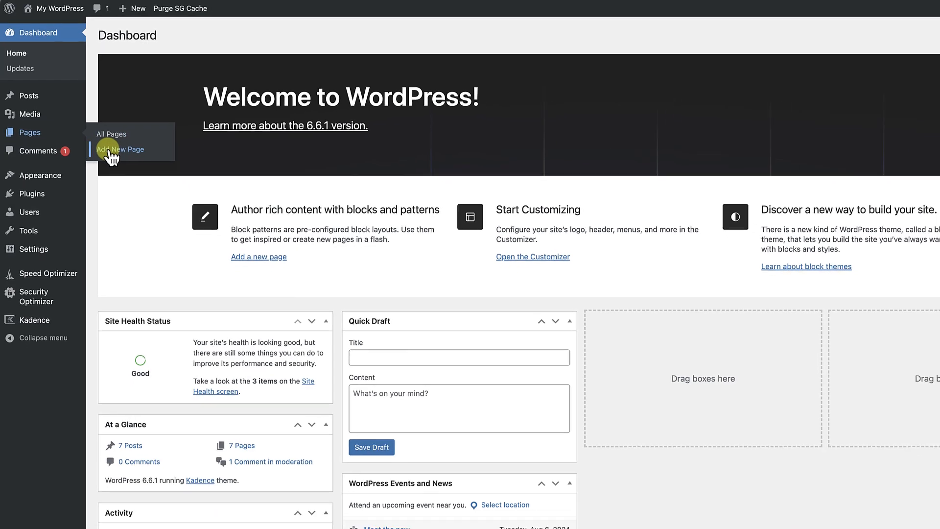
click(112, 155)
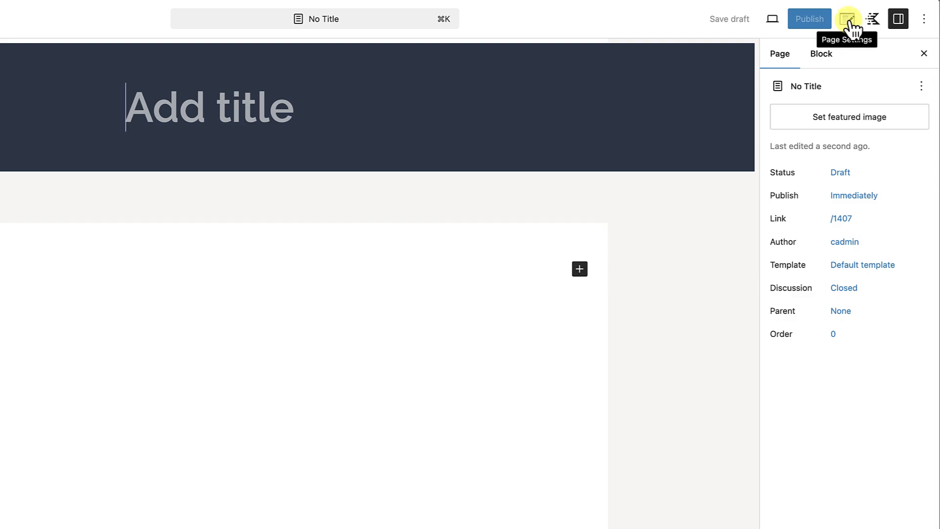
Disable the page's title display, content vertical spacing, header and footer, choose the fullwidth unboxed layout, and title the page Custom Dashboard.
click(850, 25)
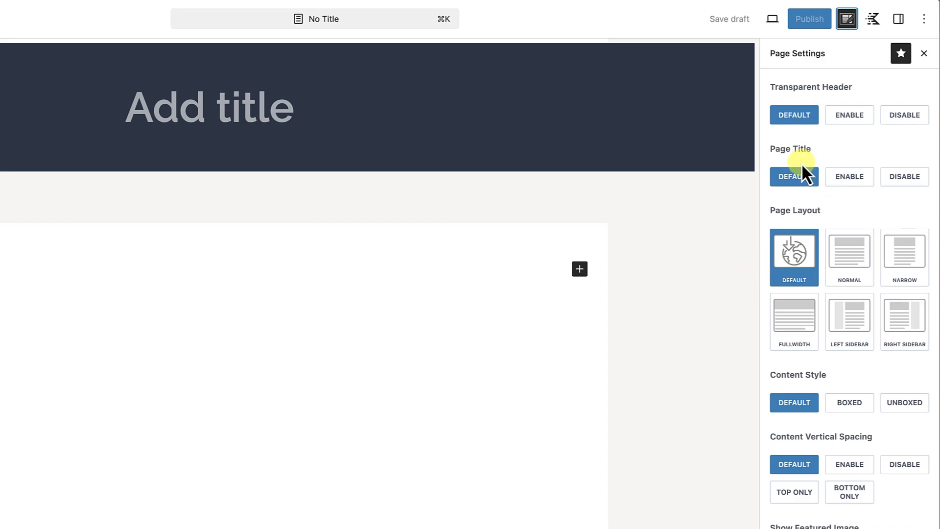
click(902, 176)
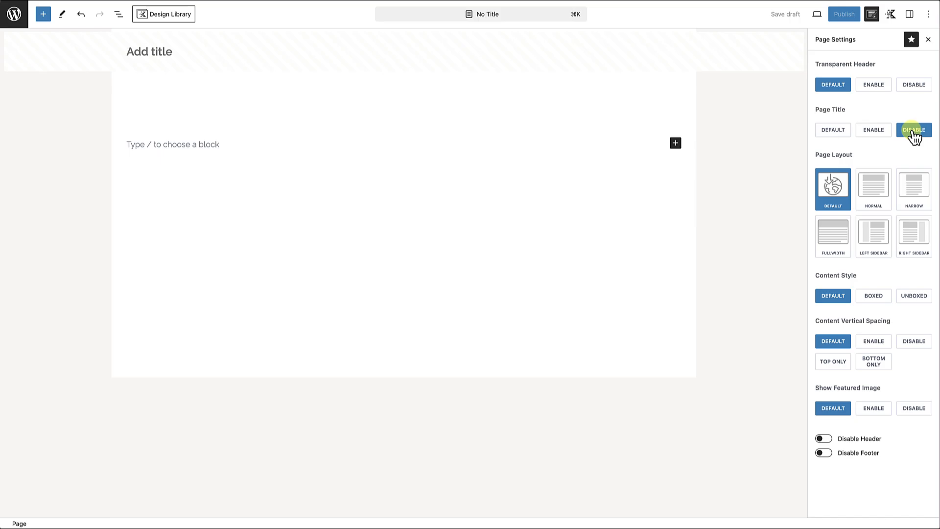
click(838, 239)
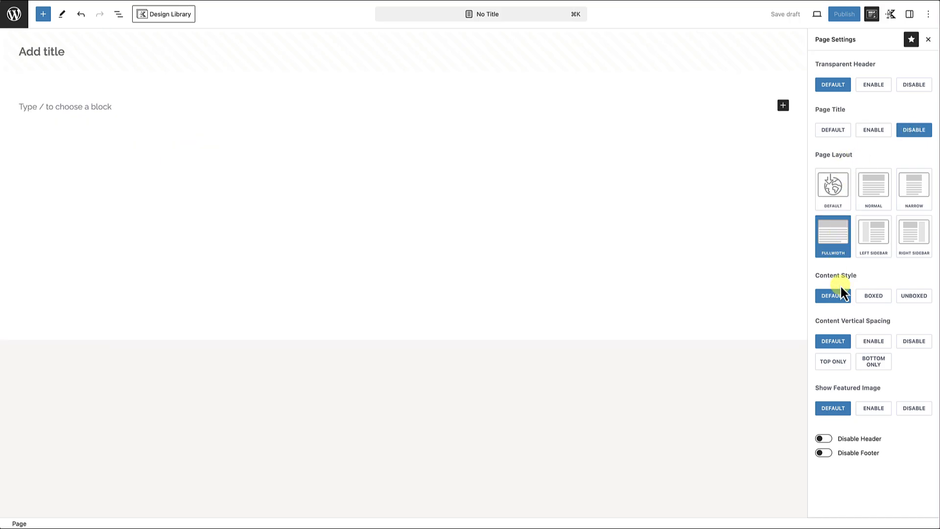
click(916, 297)
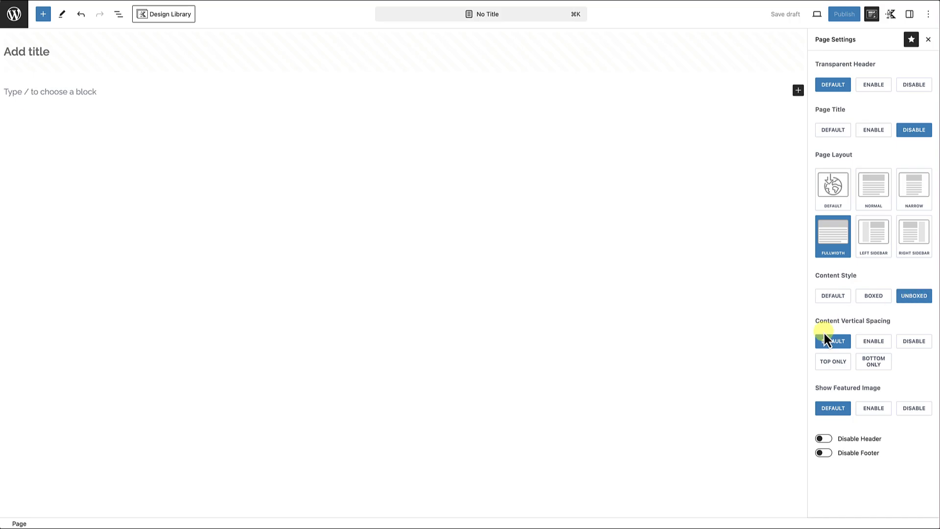
click(913, 345)
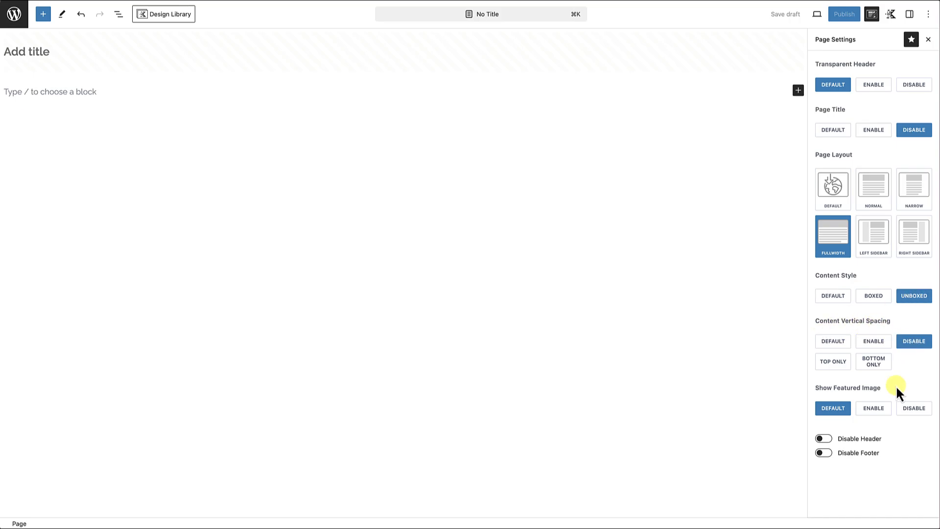
click(829, 440)
click(826, 454)
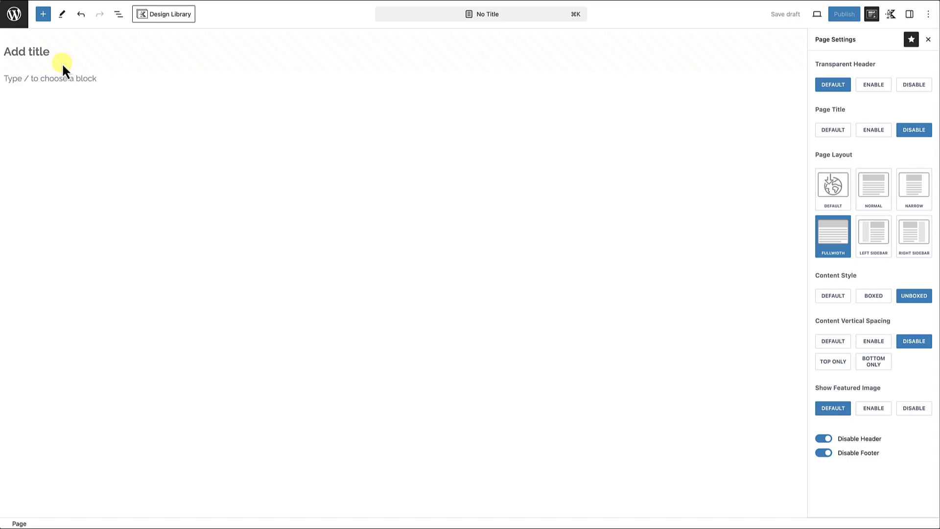
text(Custom Dashboard)
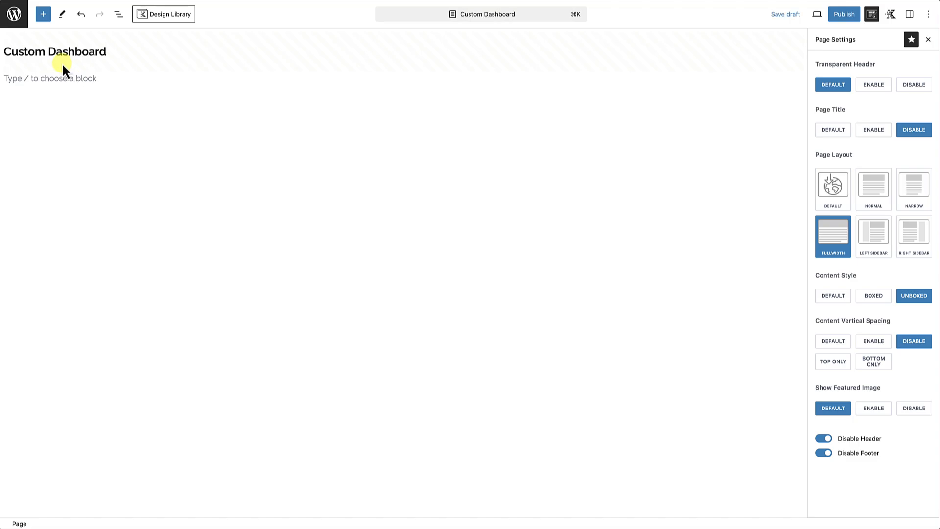
Add a single-column Row Layout block to the page and align it to full width.
click(43, 14)
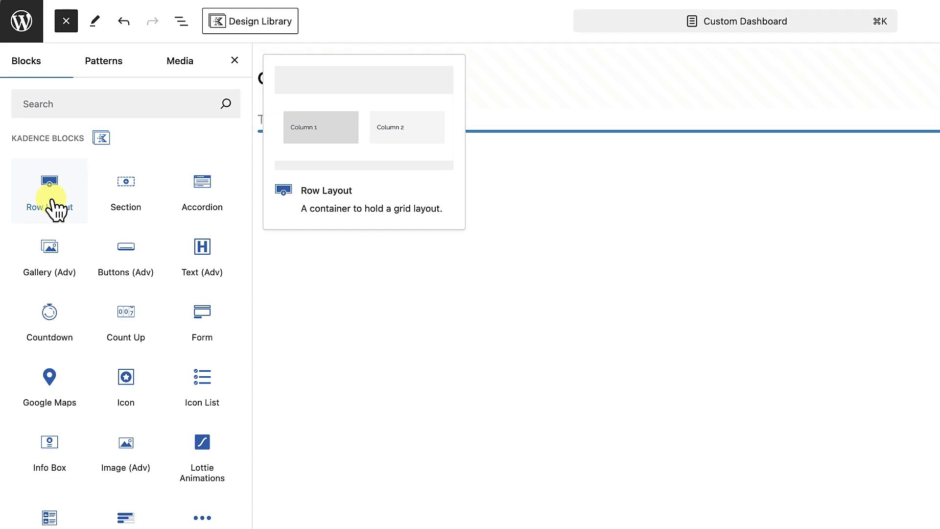
click(57, 208)
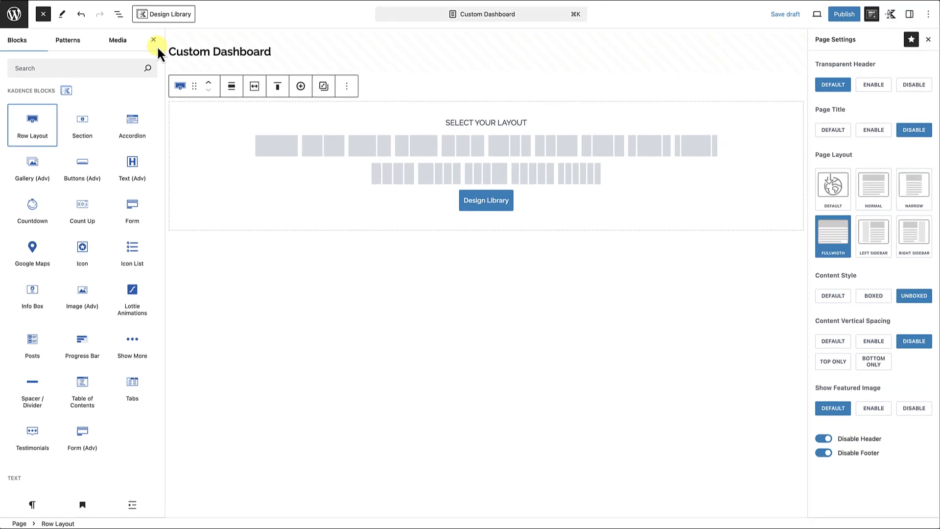
click(283, 156)
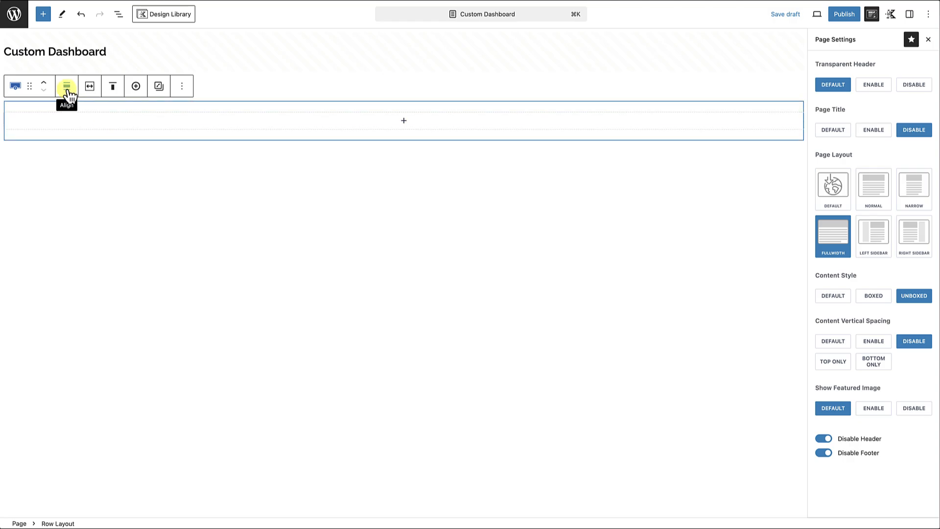
click(67, 89)
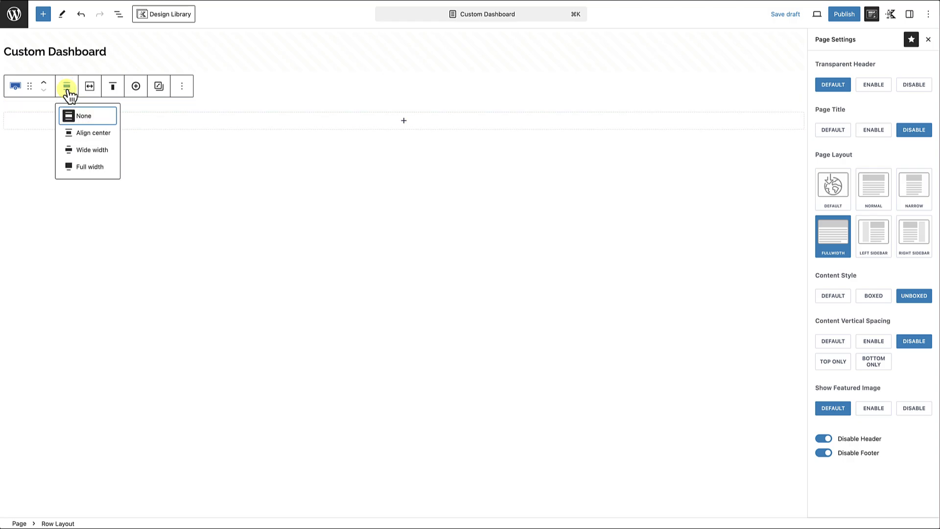
click(88, 167)
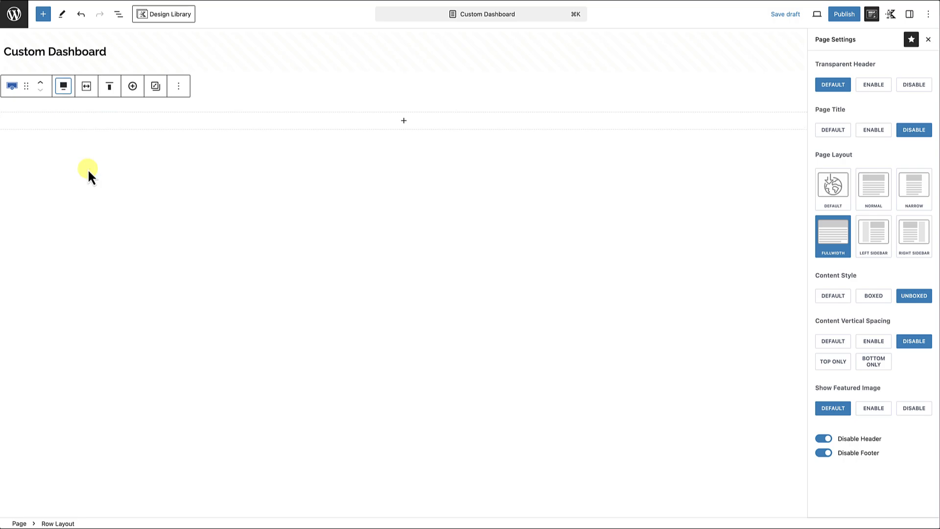
Nest a second single-column Row Layout inside the first row's section and align it to full width.
click(403, 120)
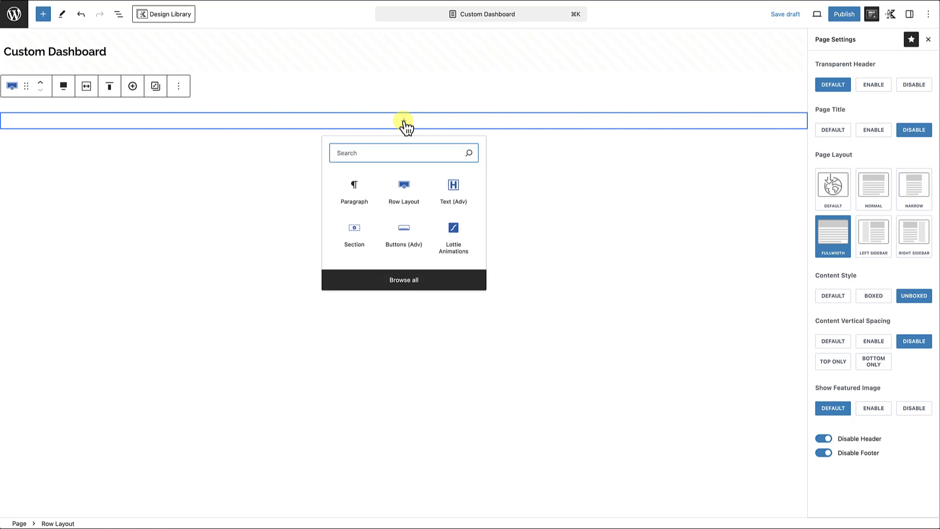
click(404, 187)
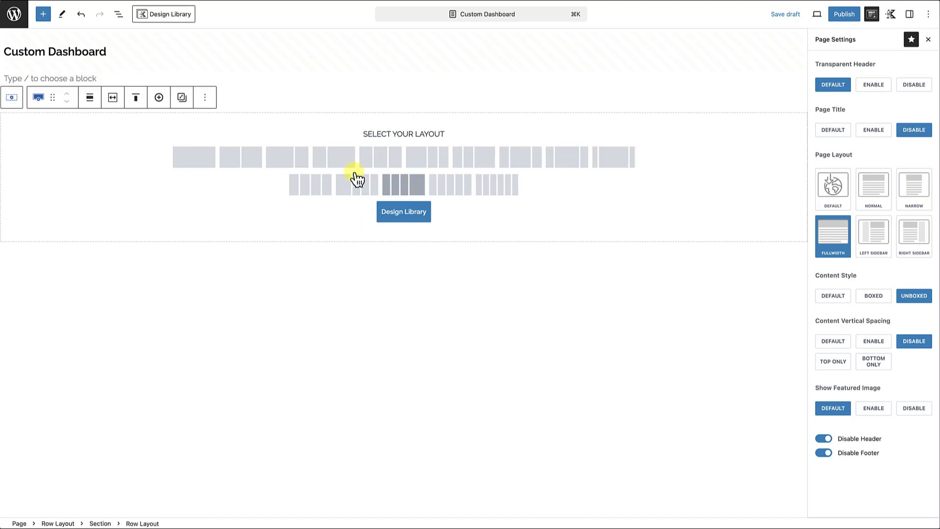
click(204, 165)
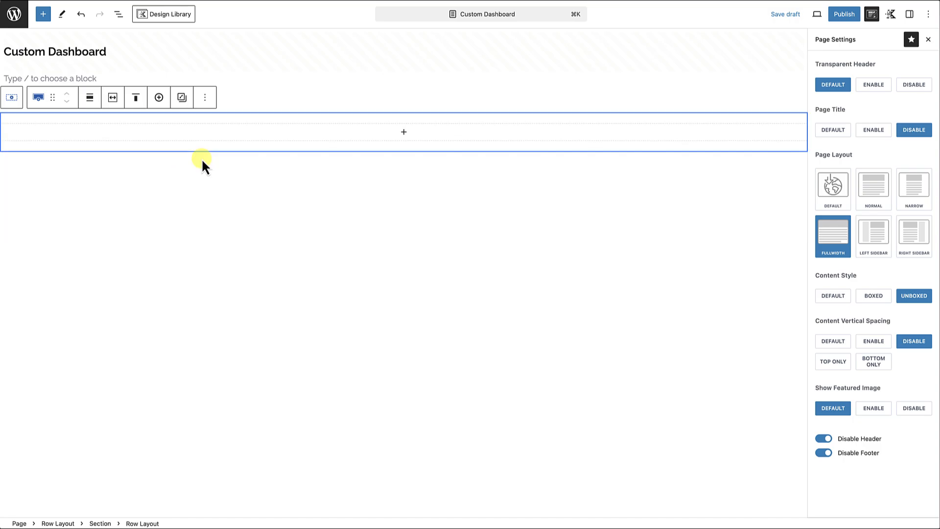
click(88, 98)
click(110, 180)
Make the nested row use the theme's content inner width.
click(112, 97)
click(56, 124)
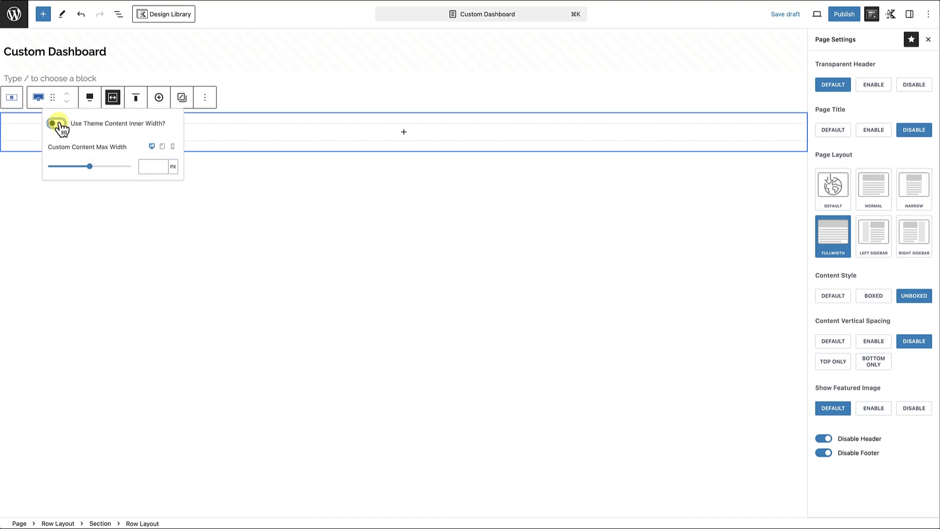
click(59, 124)
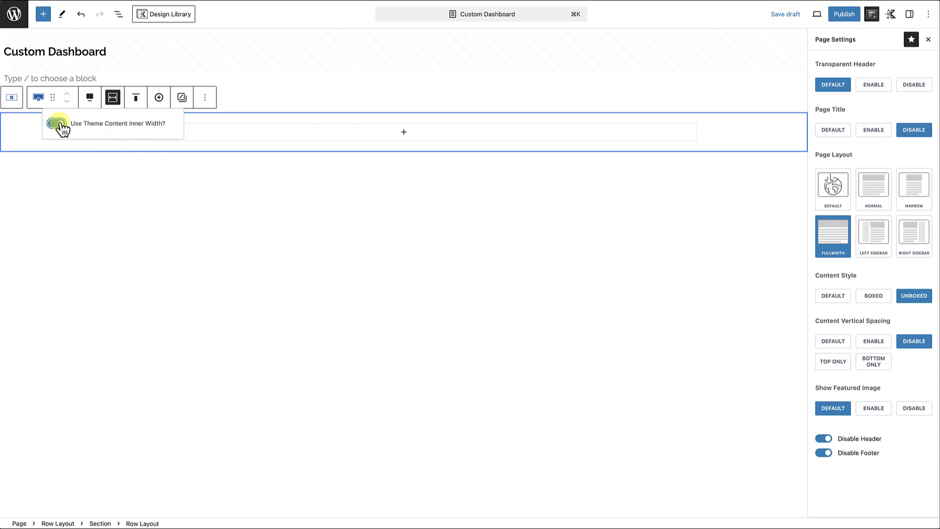
click(273, 147)
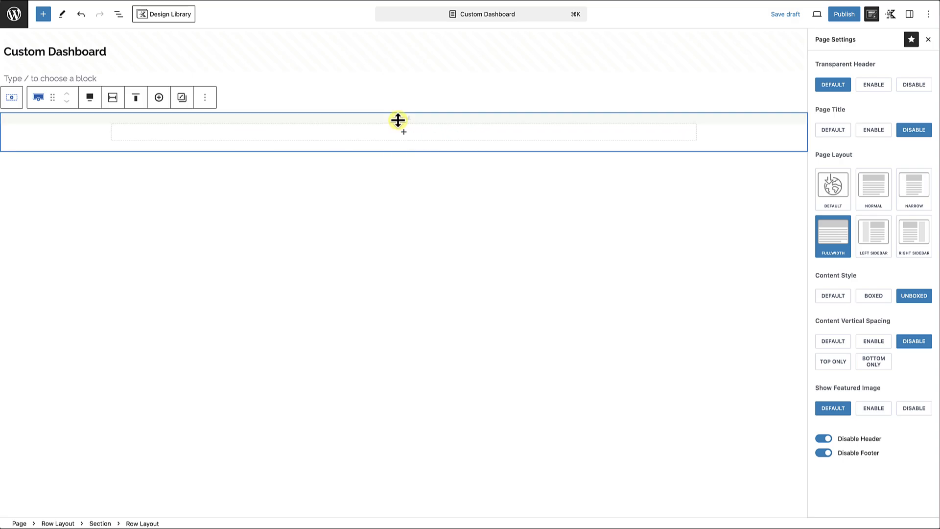
Increase the nested row's top and bottom padding to 3X Large.
drag(402, 120, 403, 184)
drag(403, 130, 403, 153)
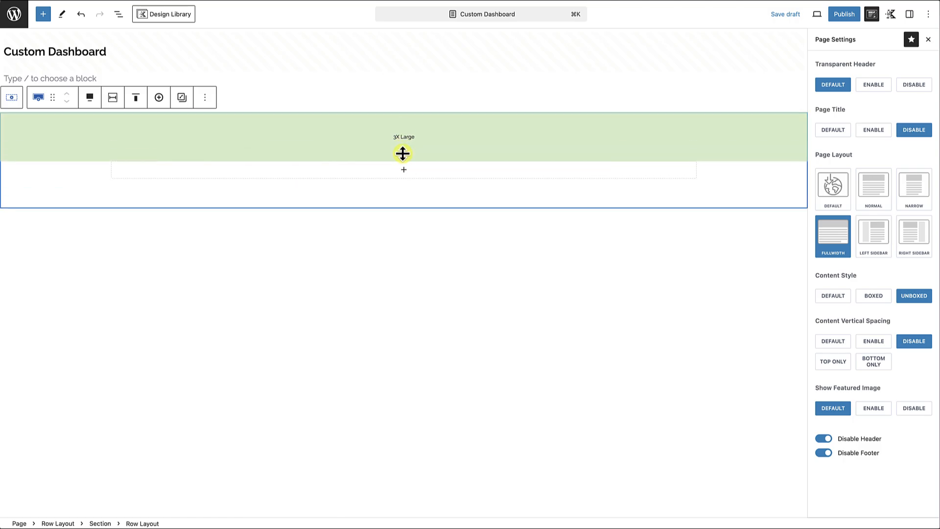
drag(403, 195, 403, 220)
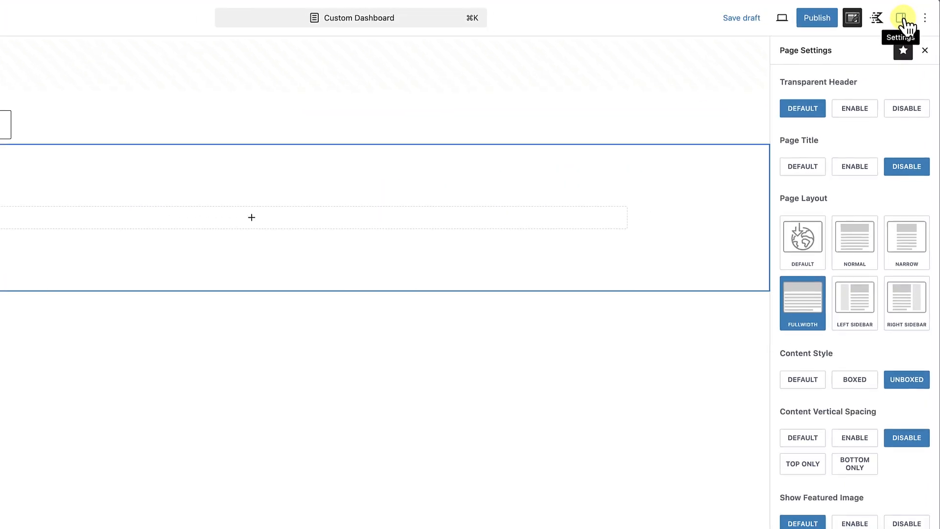
Set the courthouse photo pexels-pixabay-208603-1.jpg from the media library as the nested row's background image.
click(902, 21)
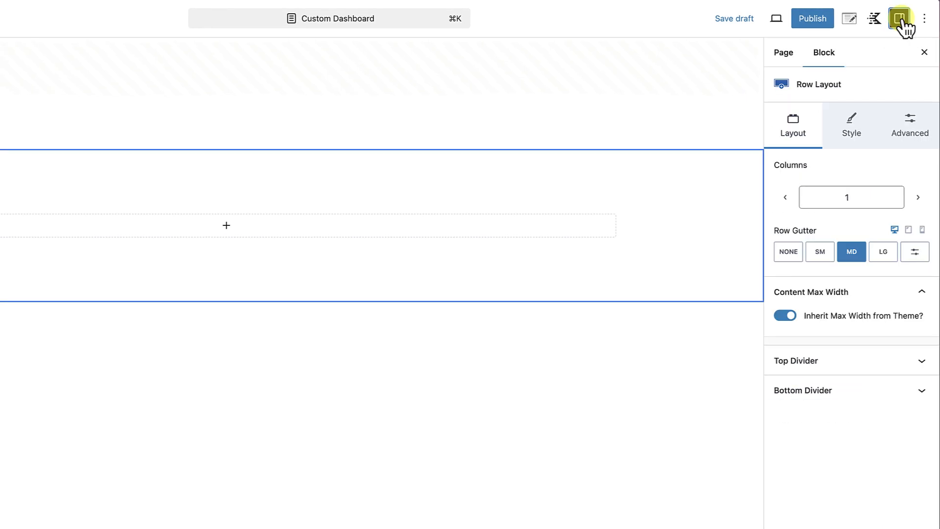
click(857, 125)
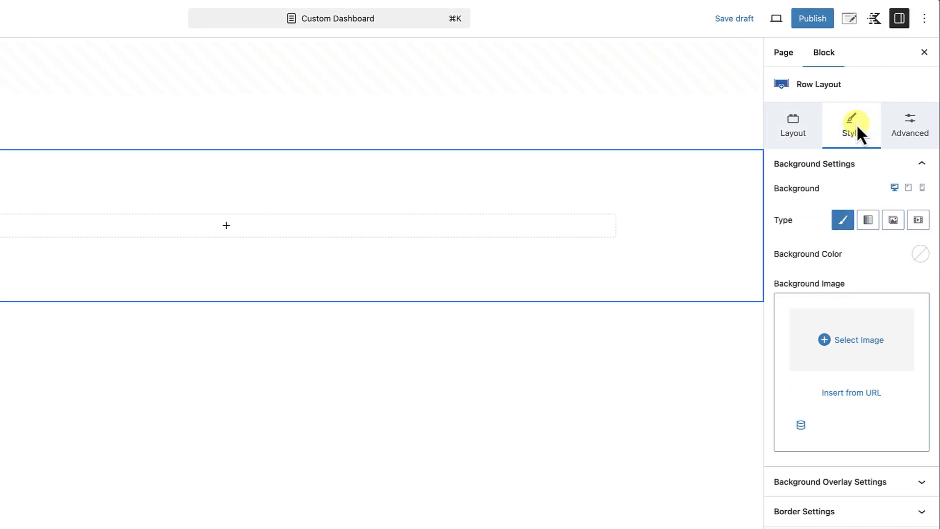
click(835, 361)
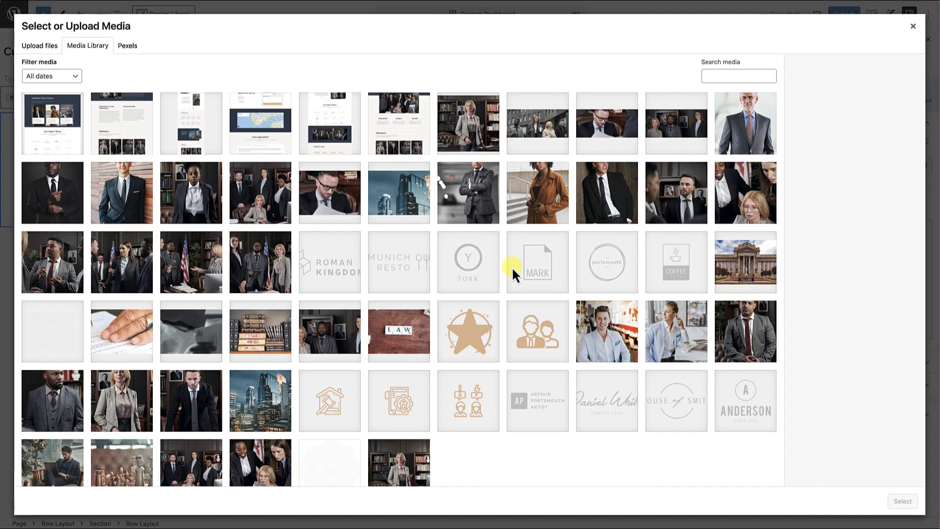
scroll(521, 275, down, 1)
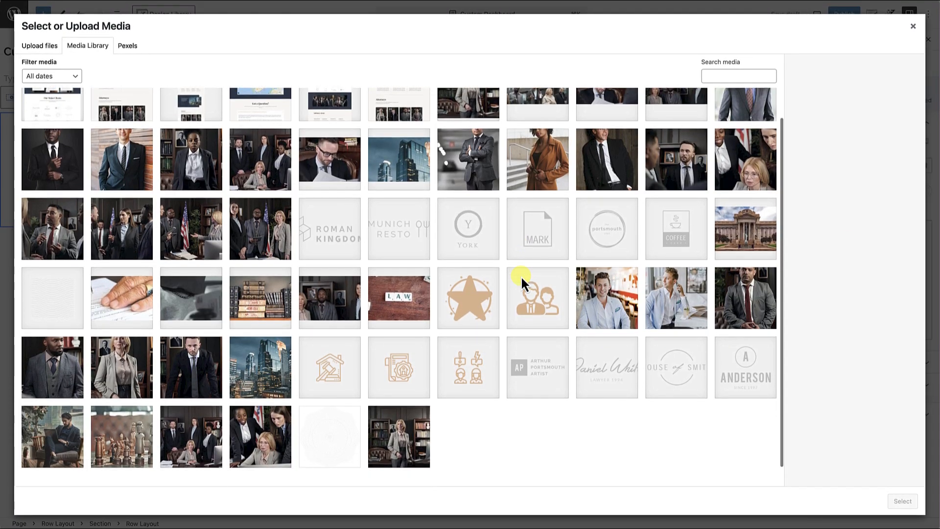
scroll(521, 276, down, 1)
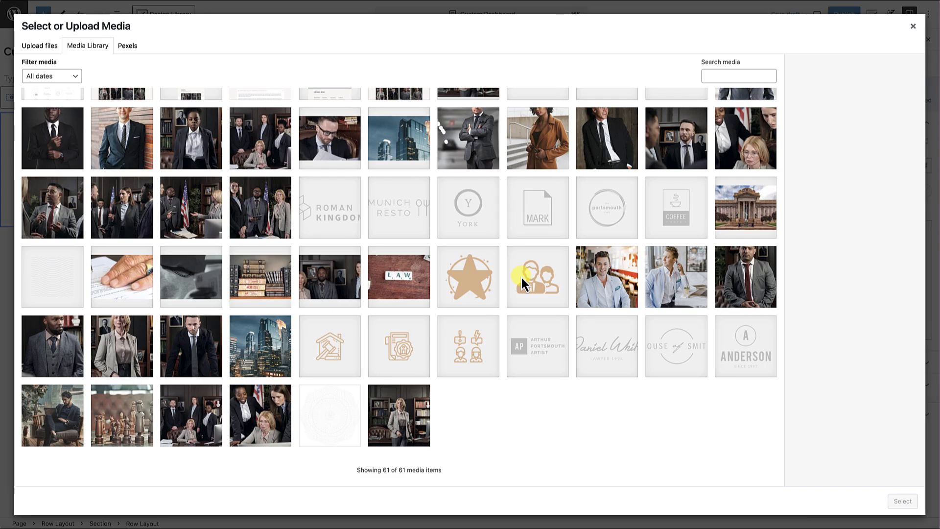
click(744, 213)
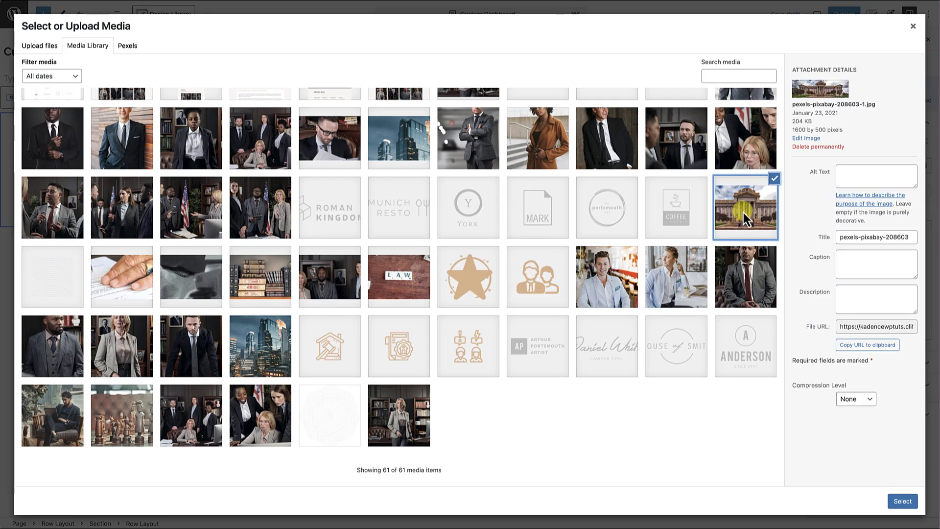
click(903, 501)
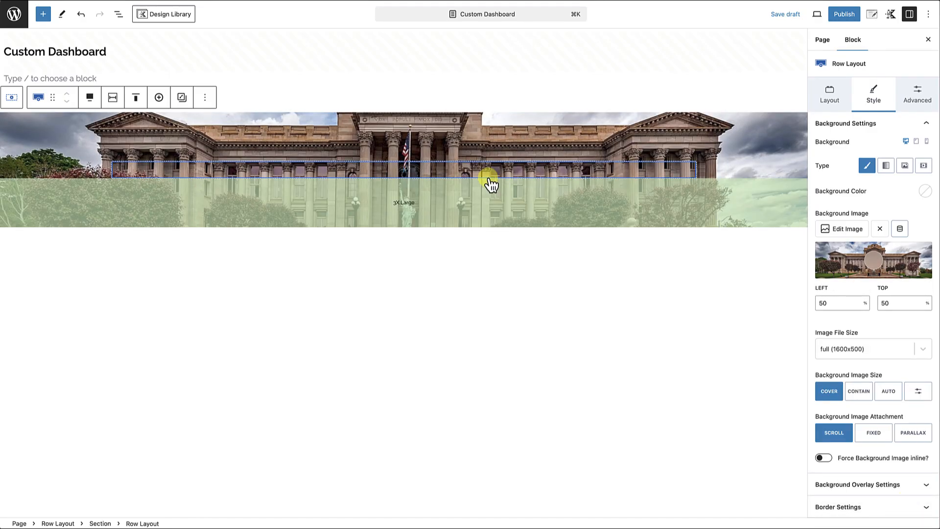
Add a Text (Adv) heading reading "Hello!" inside the courthouse banner row and align it to the center.
click(404, 172)
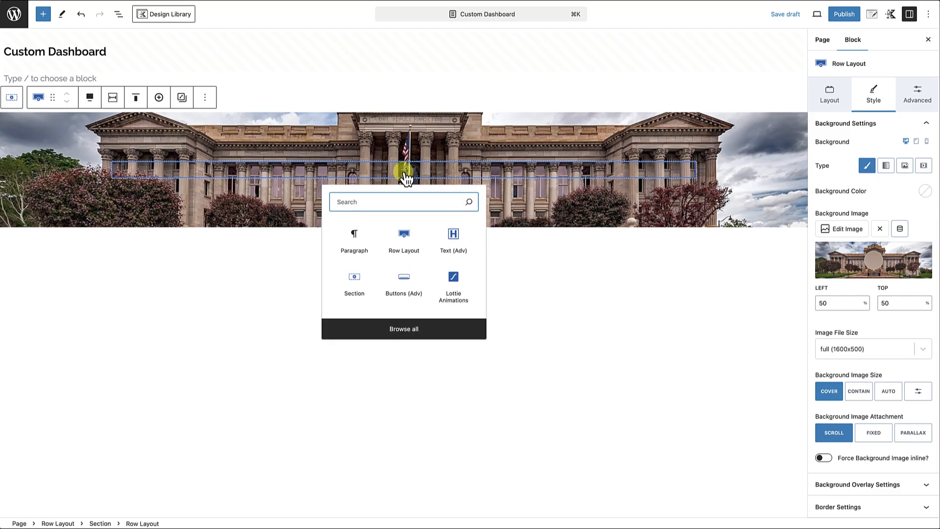
click(461, 252)
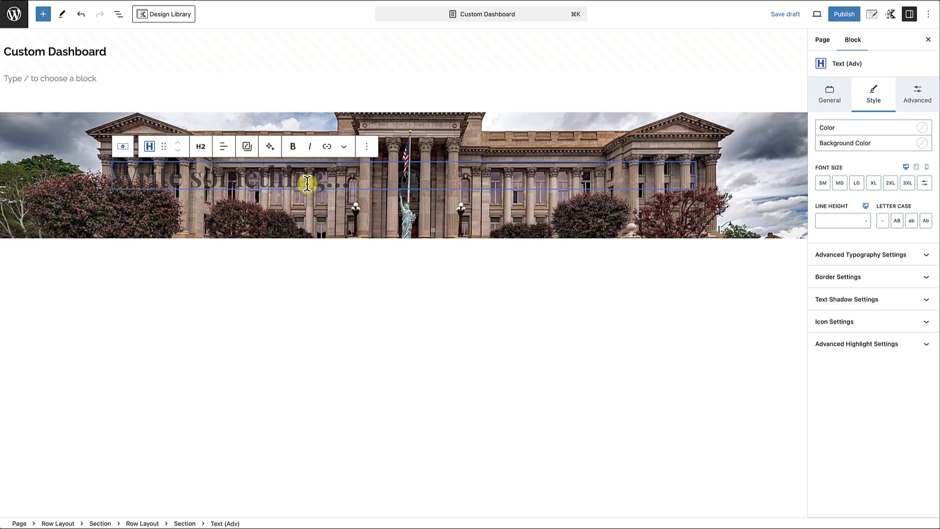
text(Hello!)
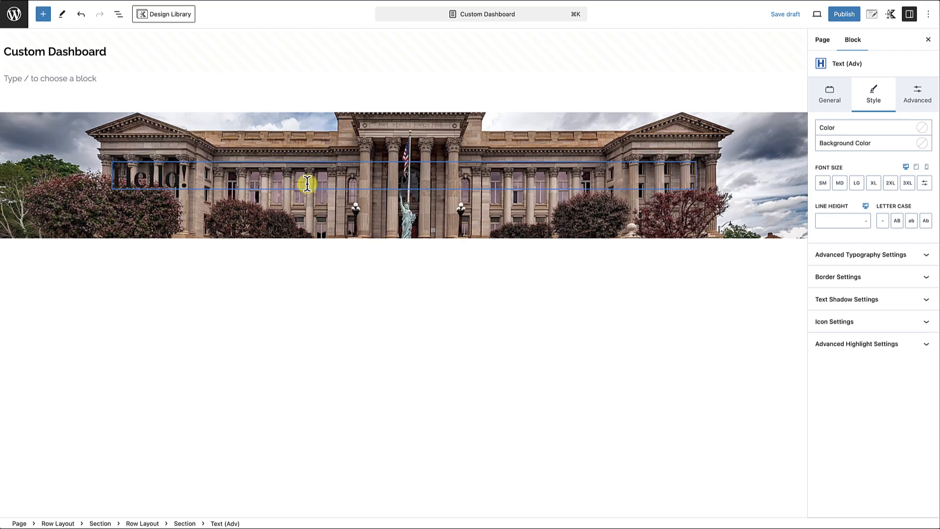
click(222, 148)
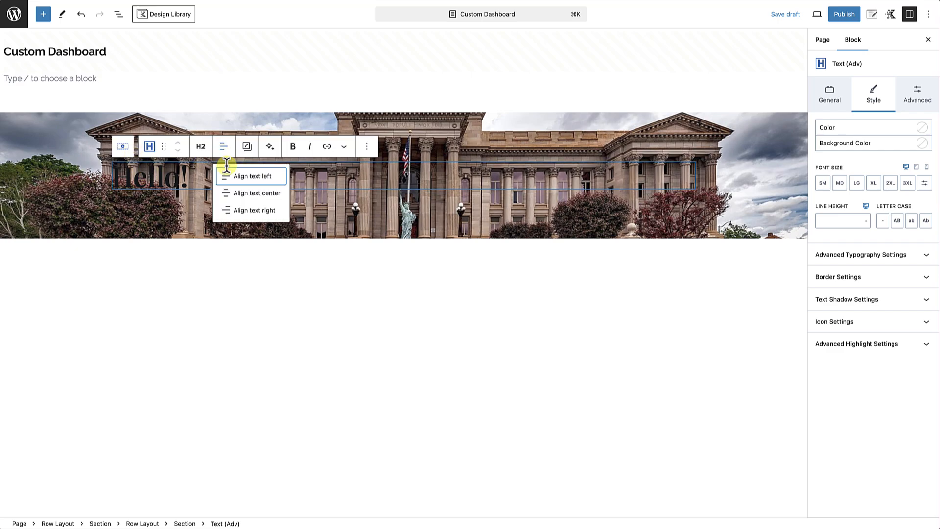
click(242, 194)
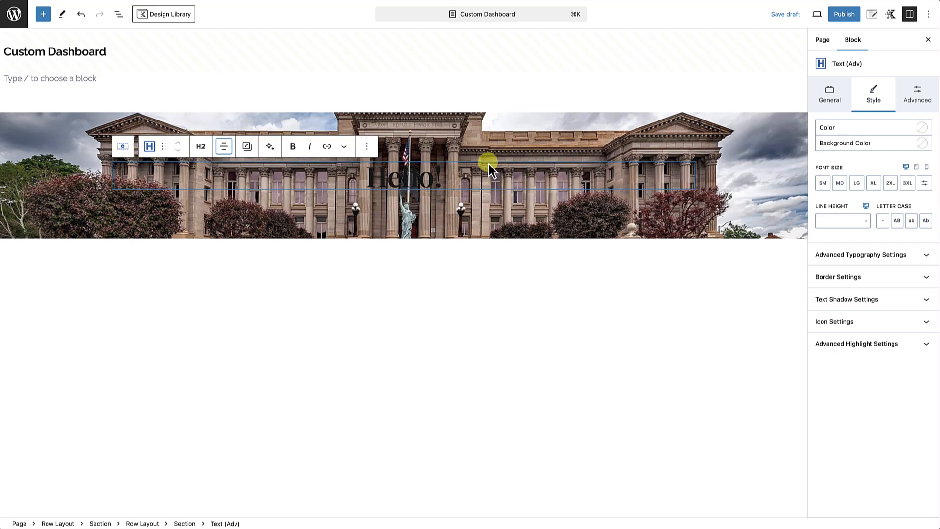
Set the courthouse banner row's text color to the white palette color (FFFFFF).
click(581, 144)
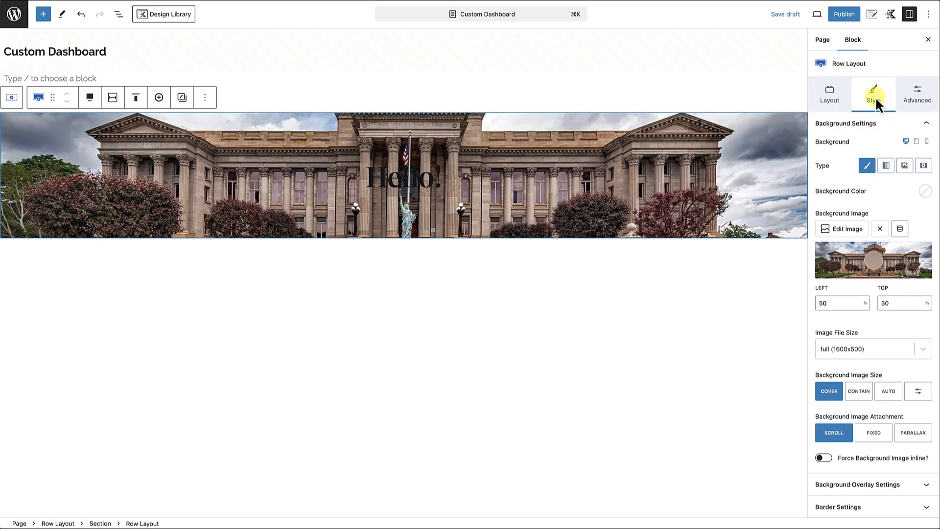
scroll(865, 254, down, 1)
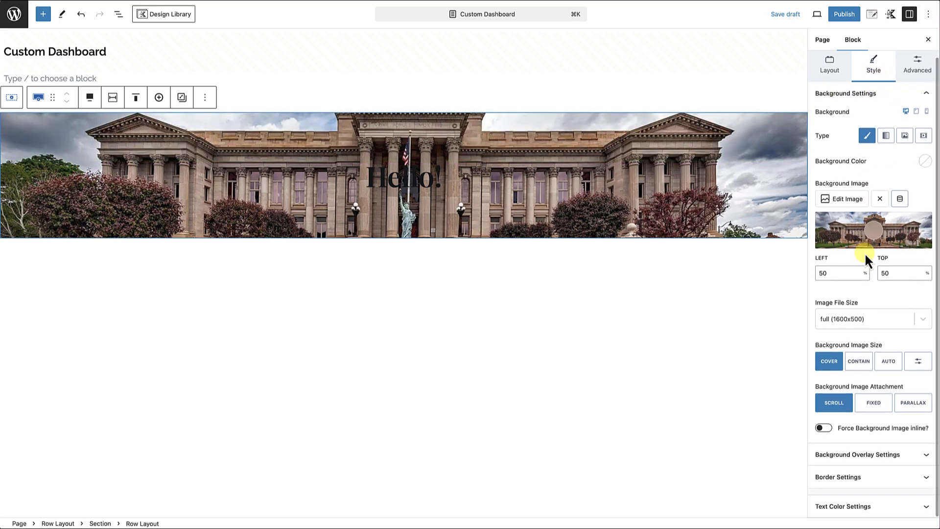
click(860, 508)
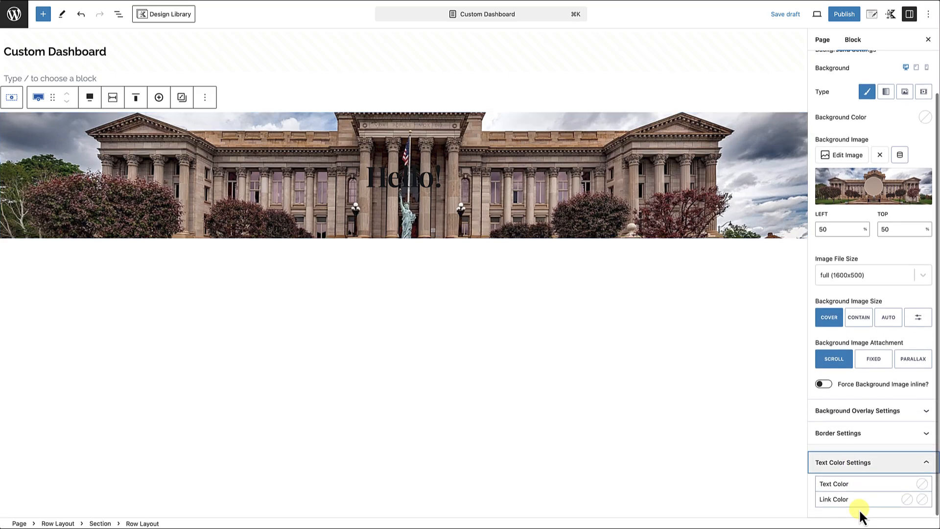
click(922, 484)
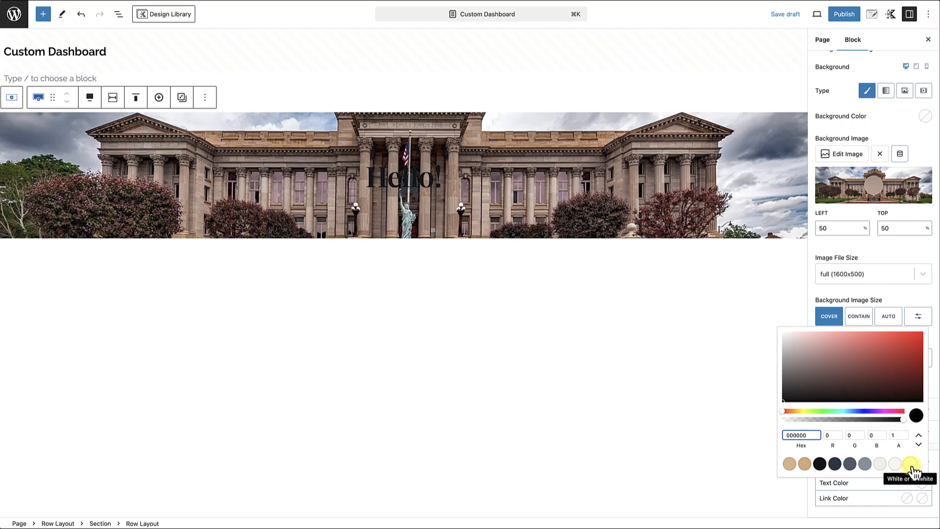
click(911, 465)
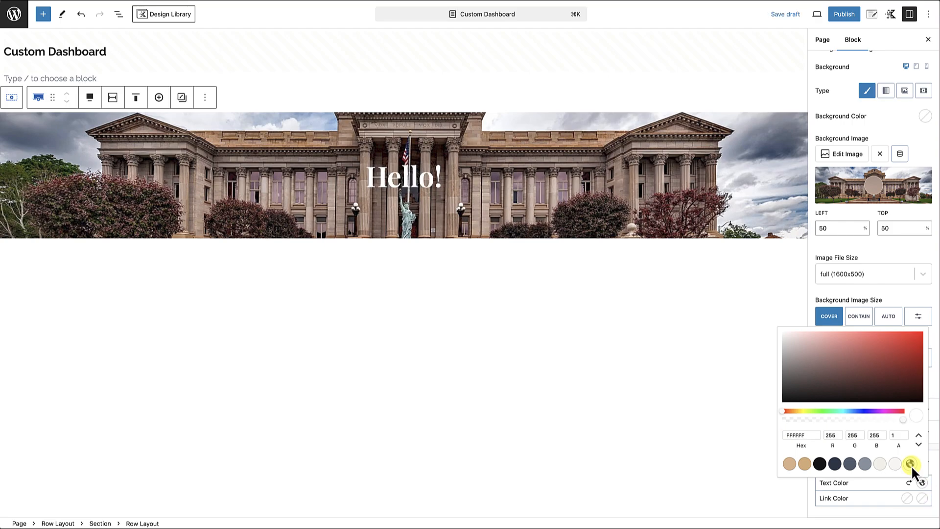
click(482, 210)
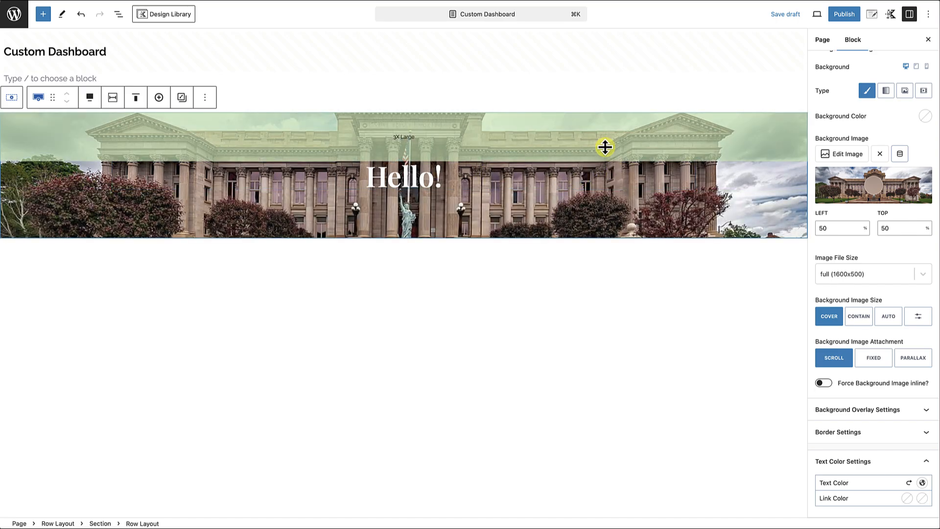
Give the banner row a dark navy background overlay in palette color 1E2D40 at 50 opacity.
scroll(832, 162, up, 3)
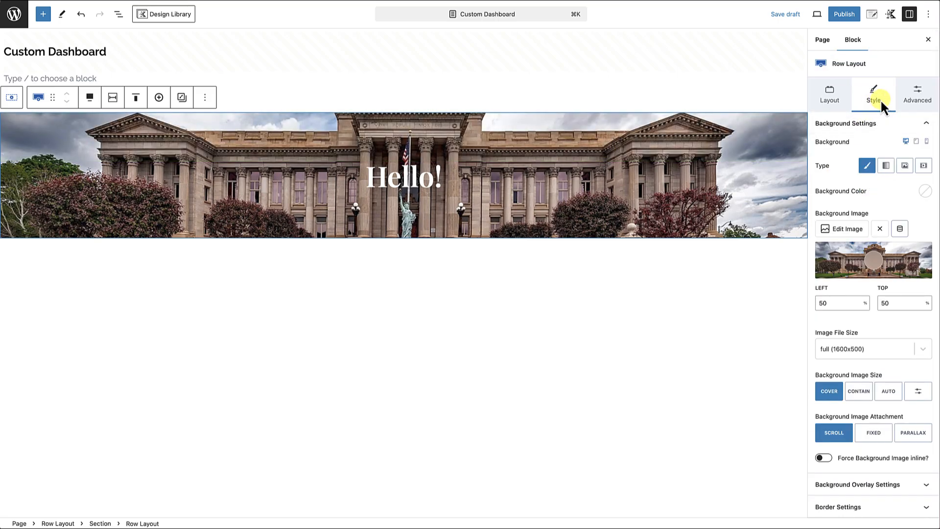
scroll(872, 230, down, 3)
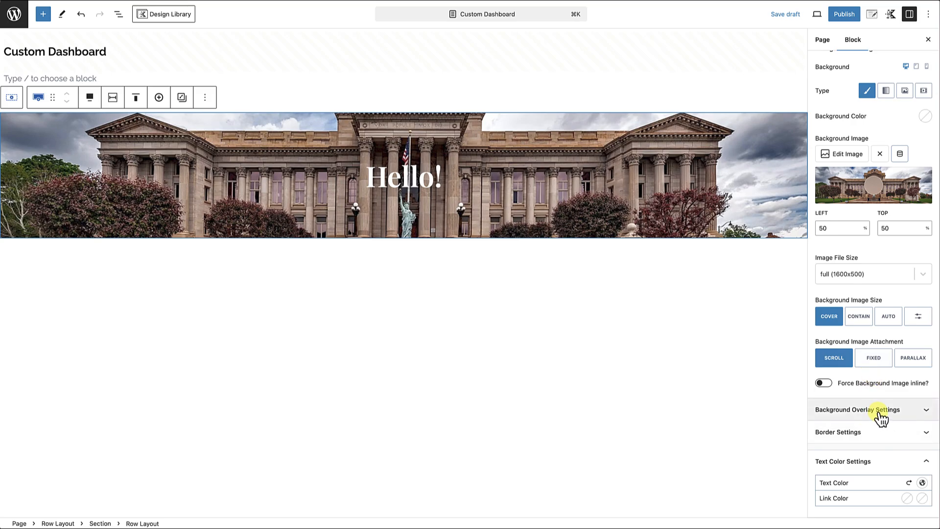
click(880, 417)
scroll(877, 413, down, 5)
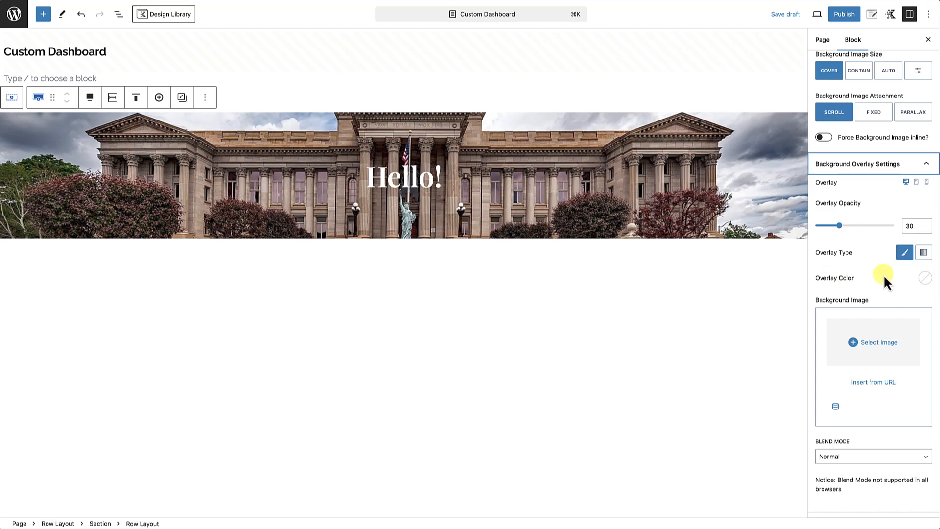
click(924, 279)
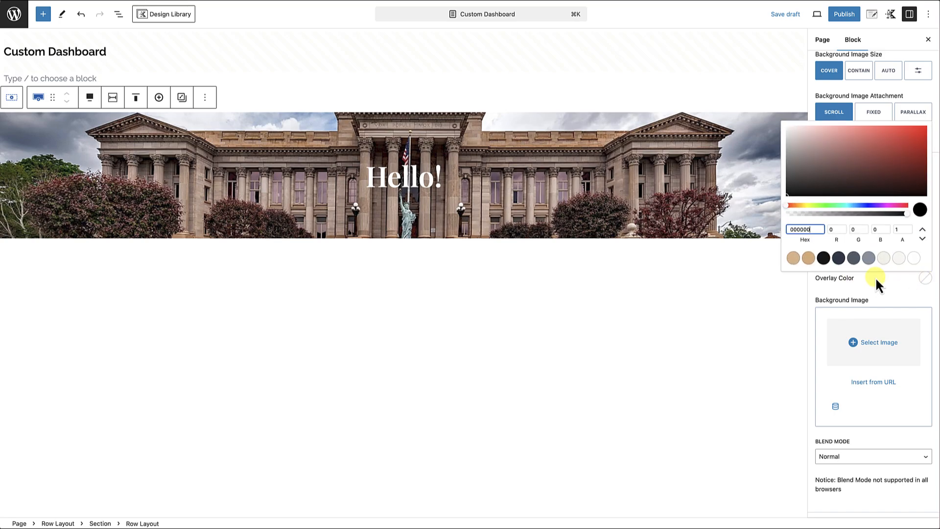
click(839, 258)
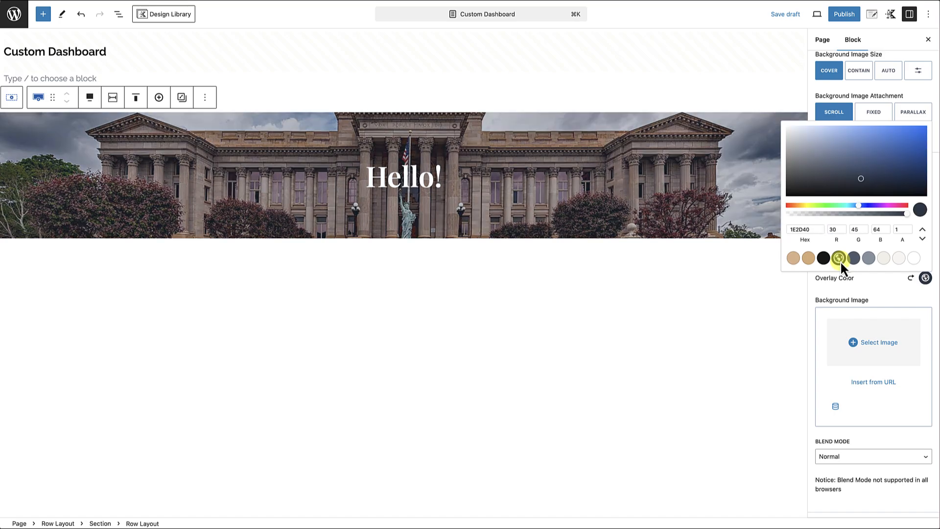
click(867, 291)
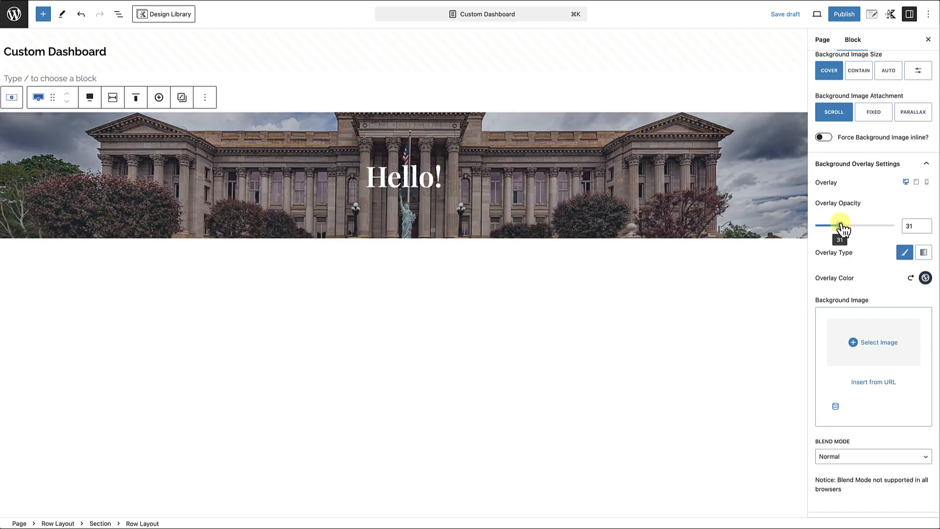
drag(841, 224, 855, 226)
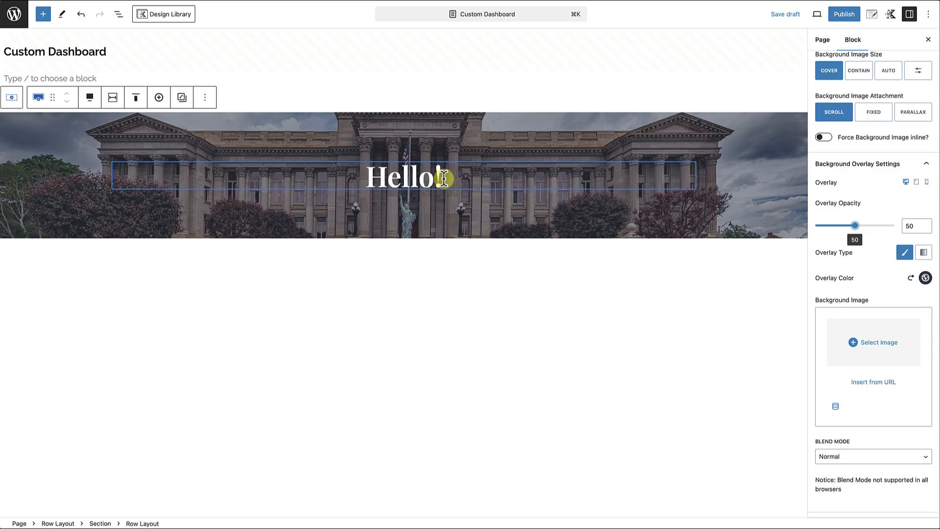
Add a second Text (Adv) block below the "Hello!" heading, center it and make it a paragraph.
click(442, 177)
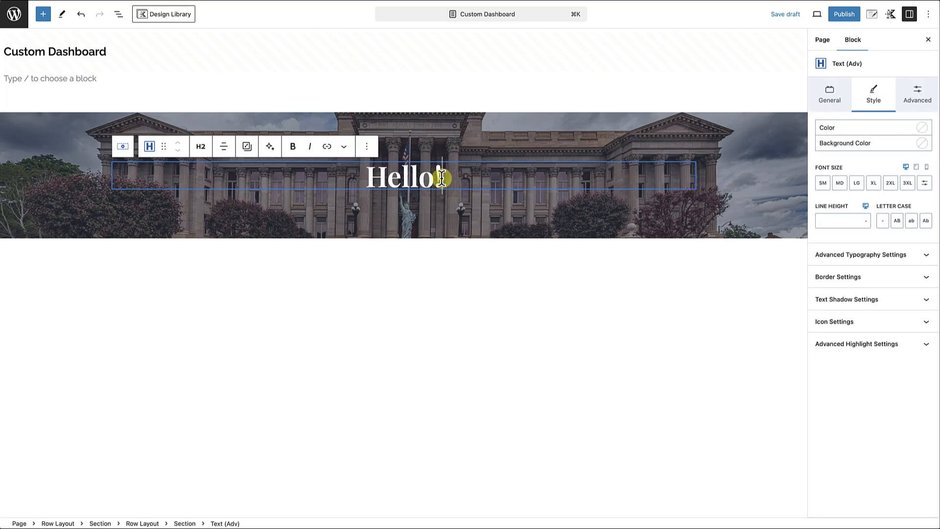
key(Return)
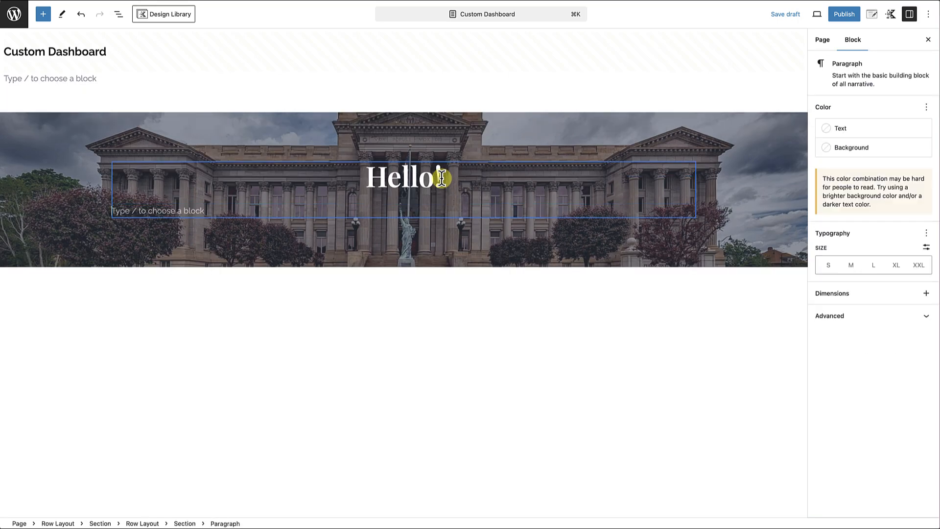
text(/)
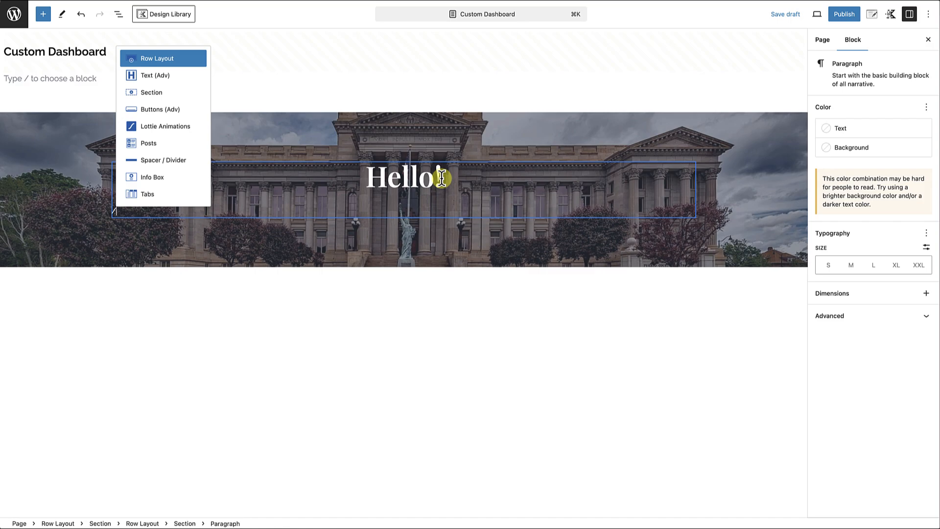
text(text)
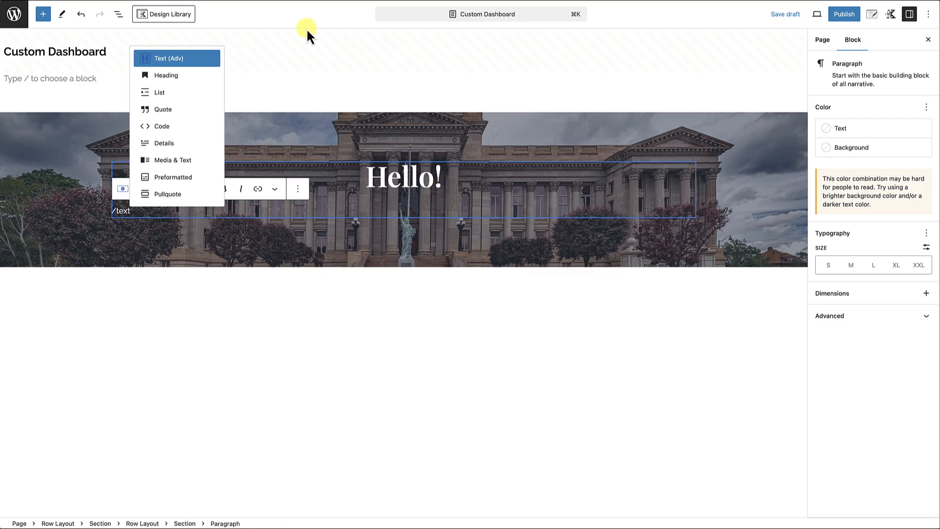
click(173, 60)
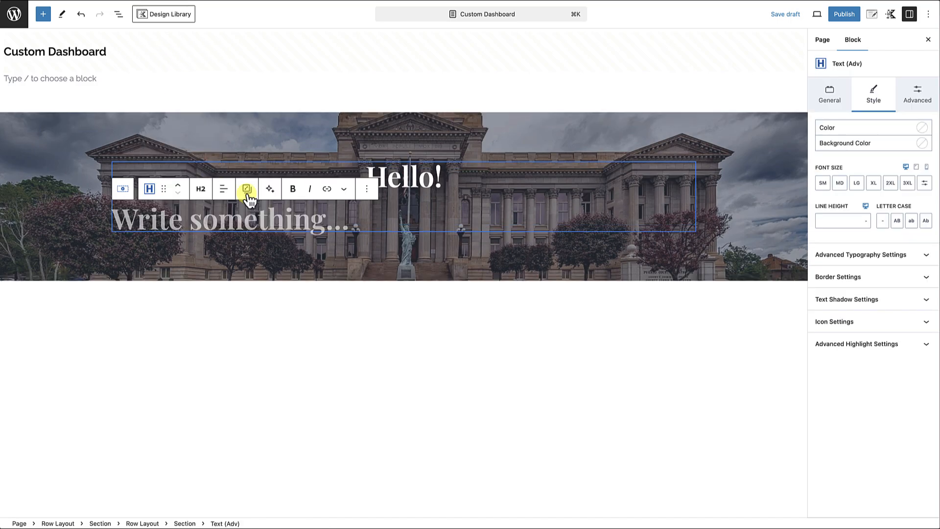
click(223, 188)
click(270, 236)
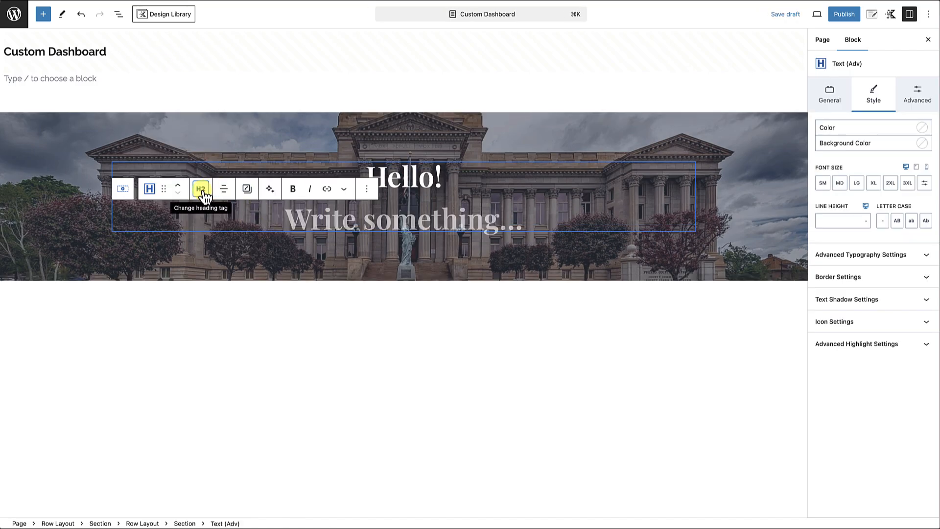
click(208, 192)
click(224, 337)
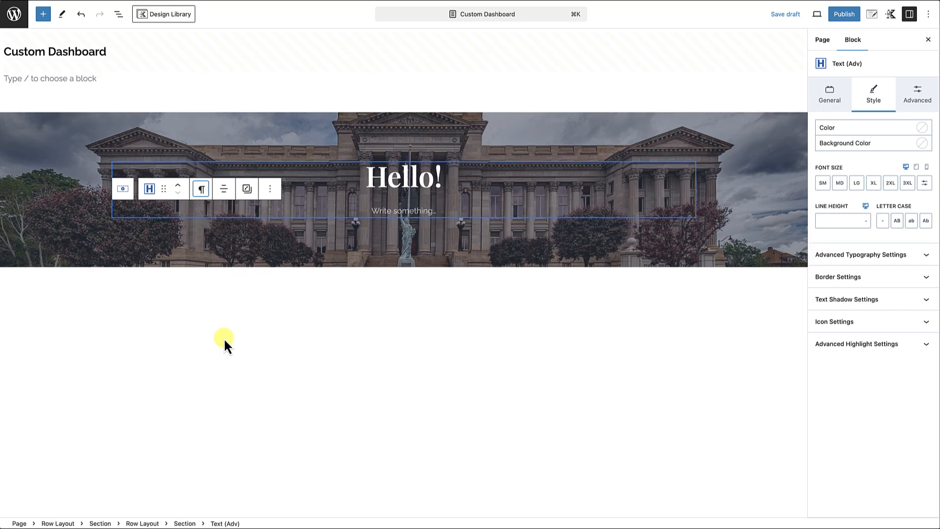
Enter "Welcome to your dashboard. This is where you can make changes to your website." in the new paragraph under the heading.
click(402, 213)
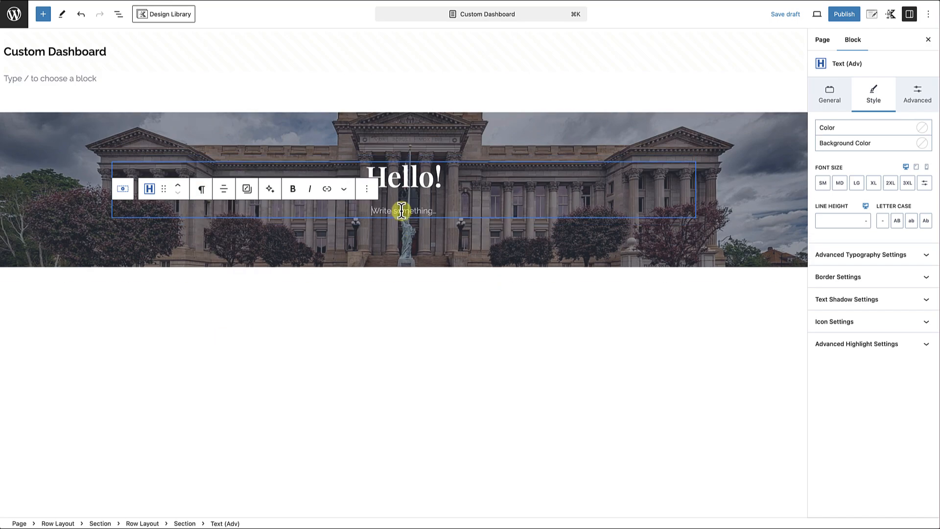
text(Welcome to your das)
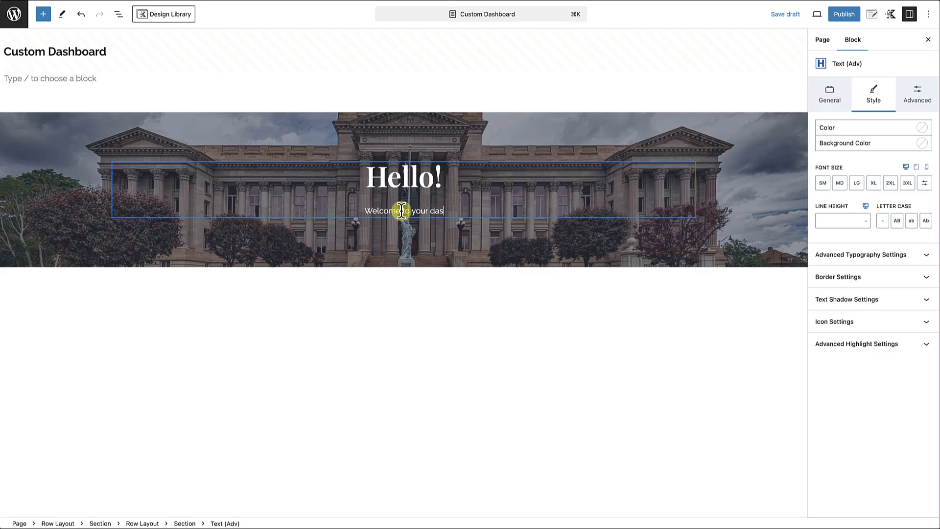
text(hboard.this is whe)
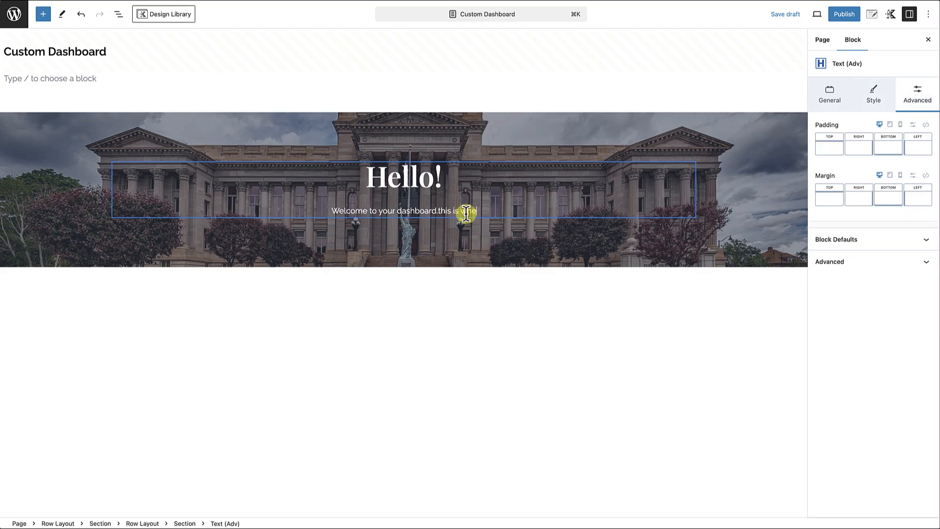
text(re you can make d)
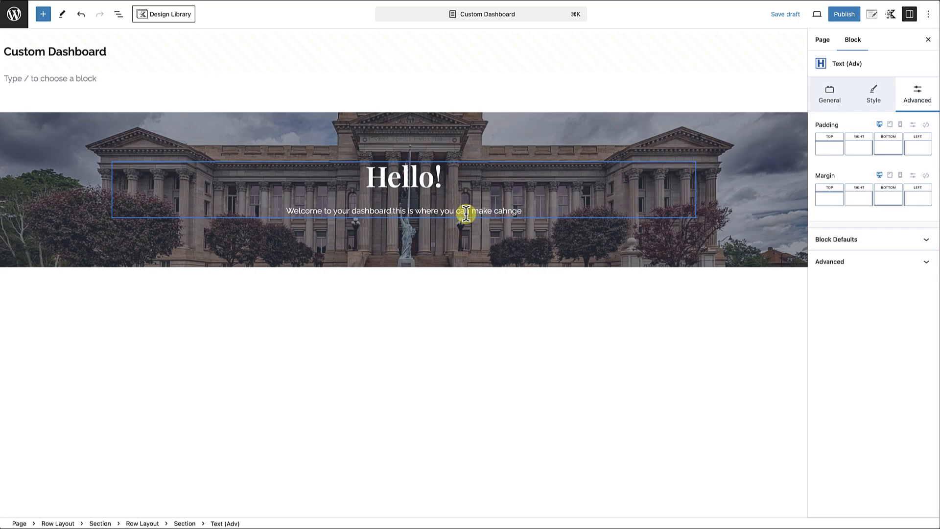
text(hange)
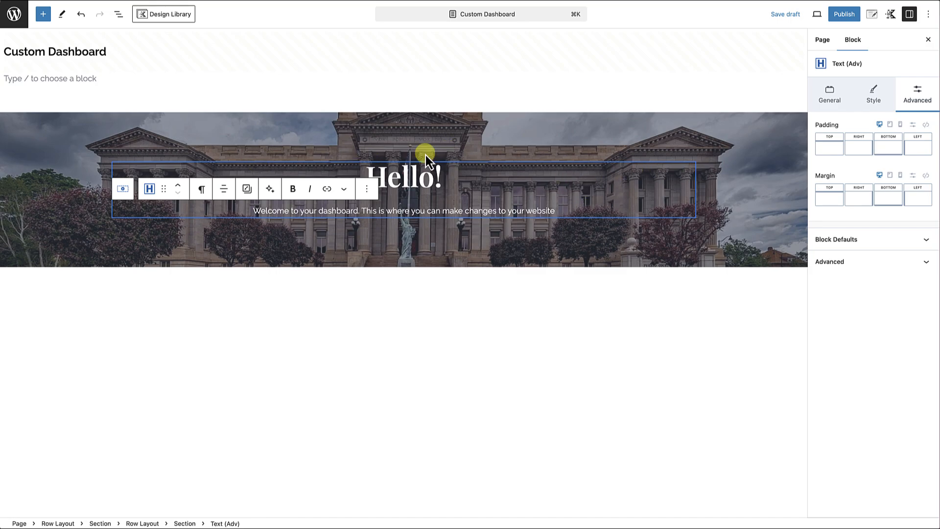
Turn off the banner row's theme content inner width and set its custom content max width to 600 px.
click(249, 129)
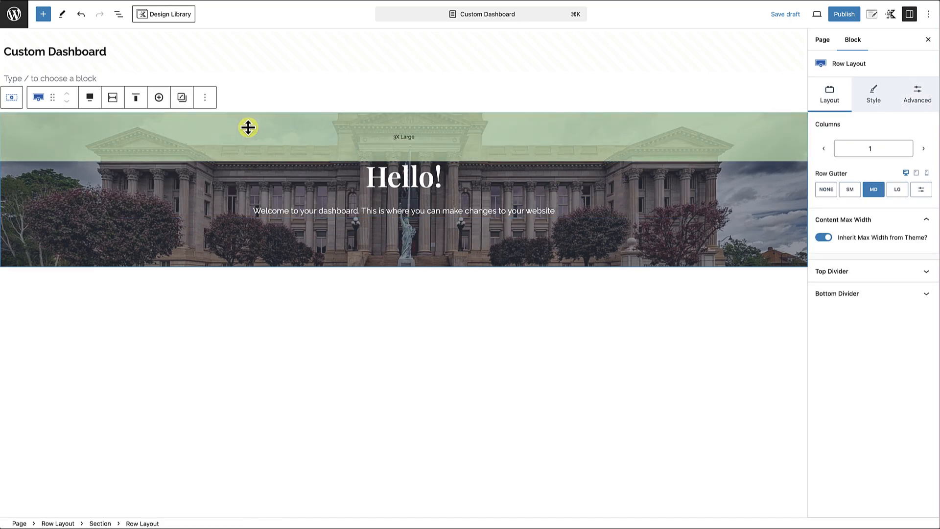
click(113, 101)
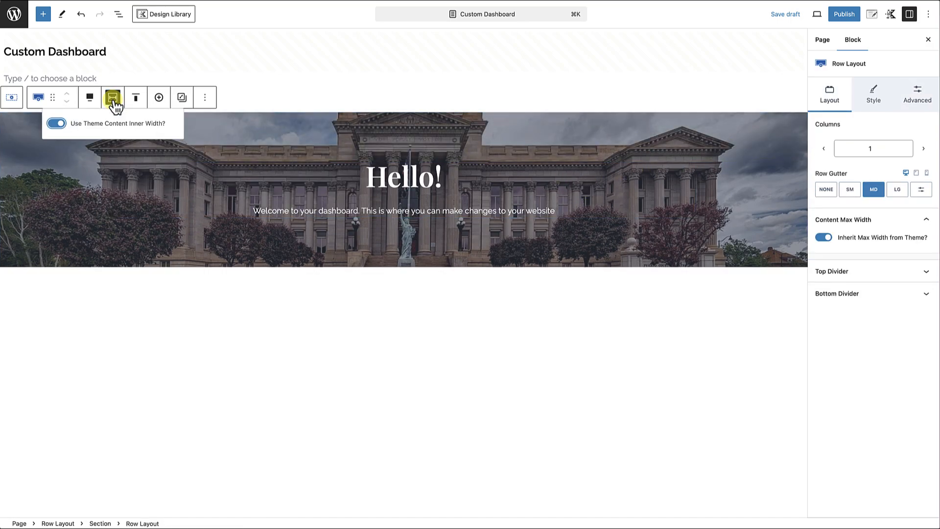
click(54, 123)
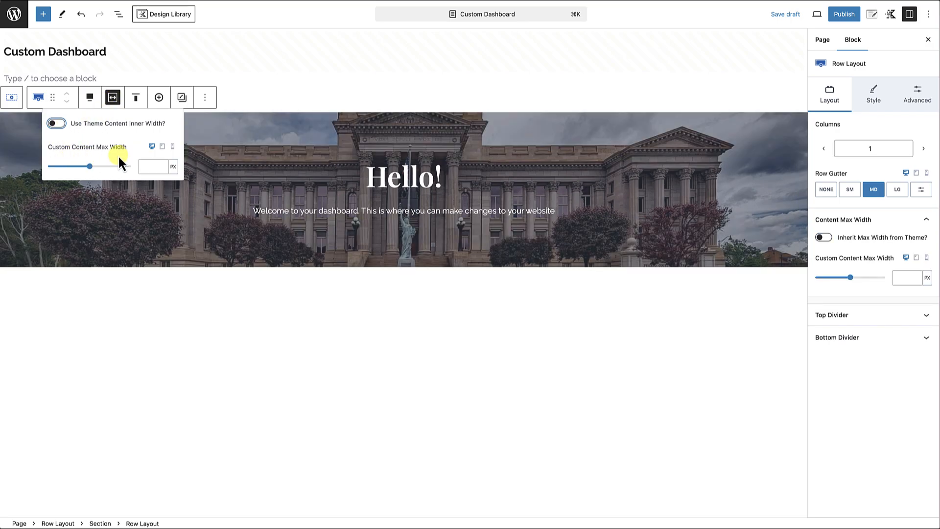
click(145, 164)
text(600)
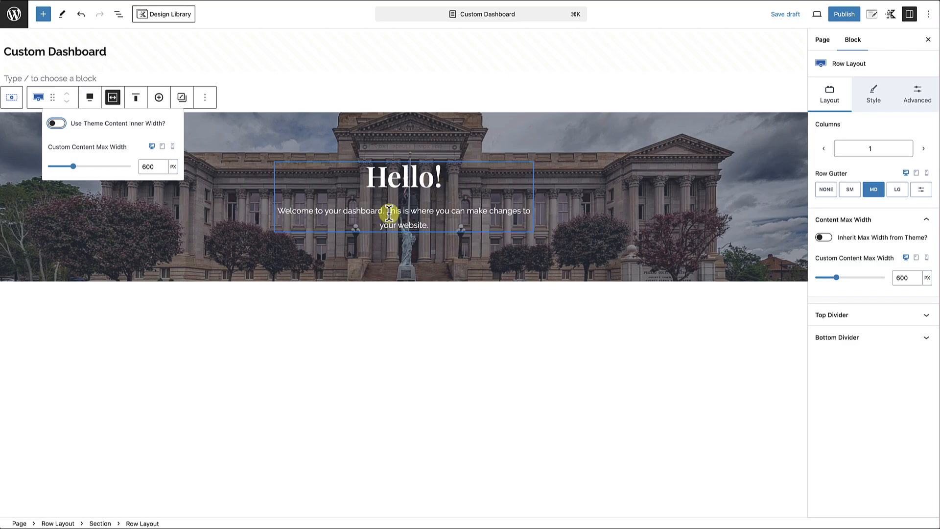
Set the "Hello!" heading's bottom margin to SM.
click(401, 180)
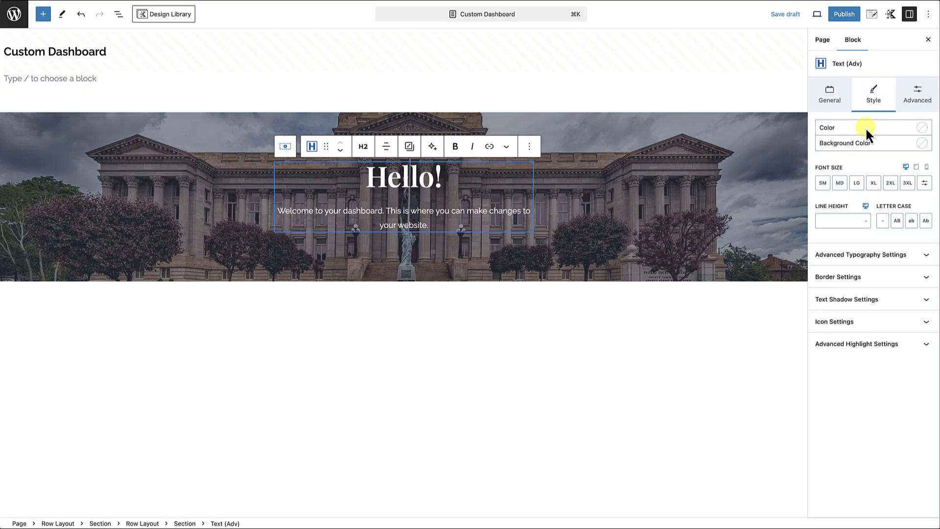
click(919, 100)
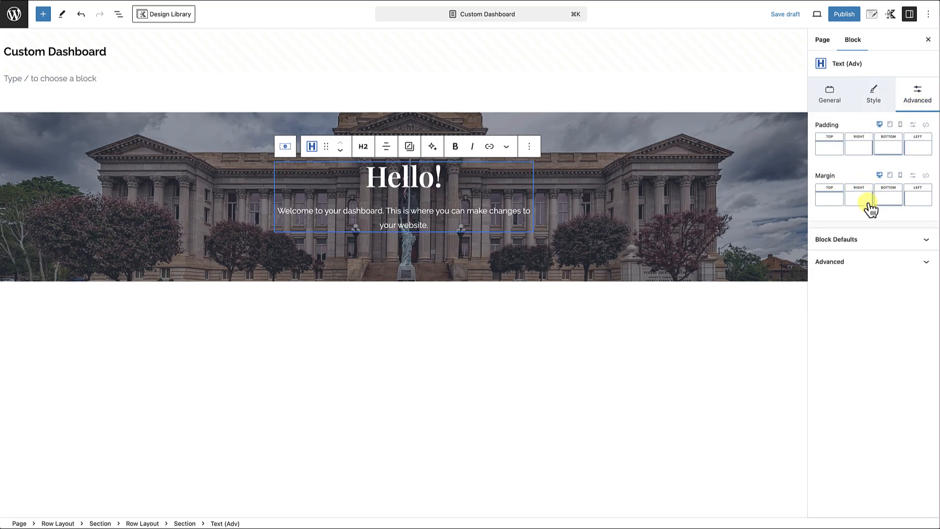
click(885, 202)
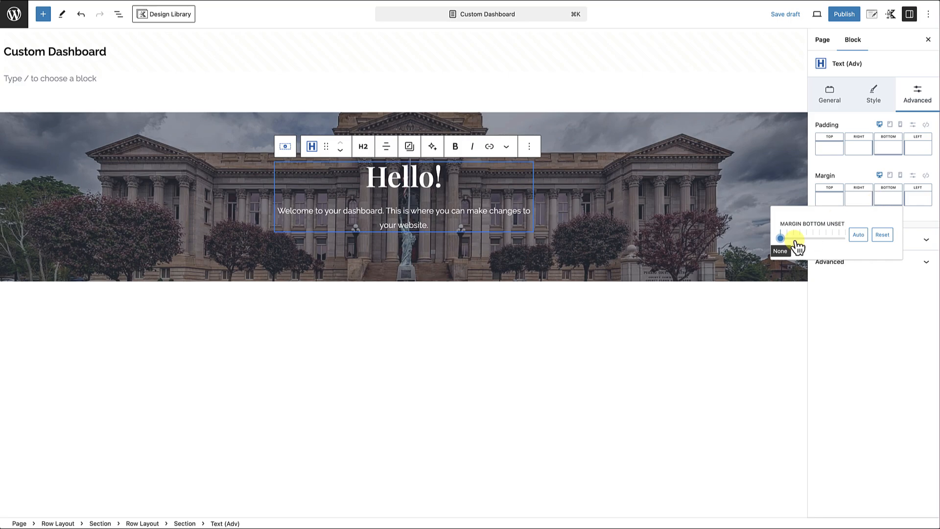
mouse_move(782, 242)
mouse_down()
mouse_move(898, 248)
mouse_move(733, 237)
mouse_move(796, 243)
mouse_up()
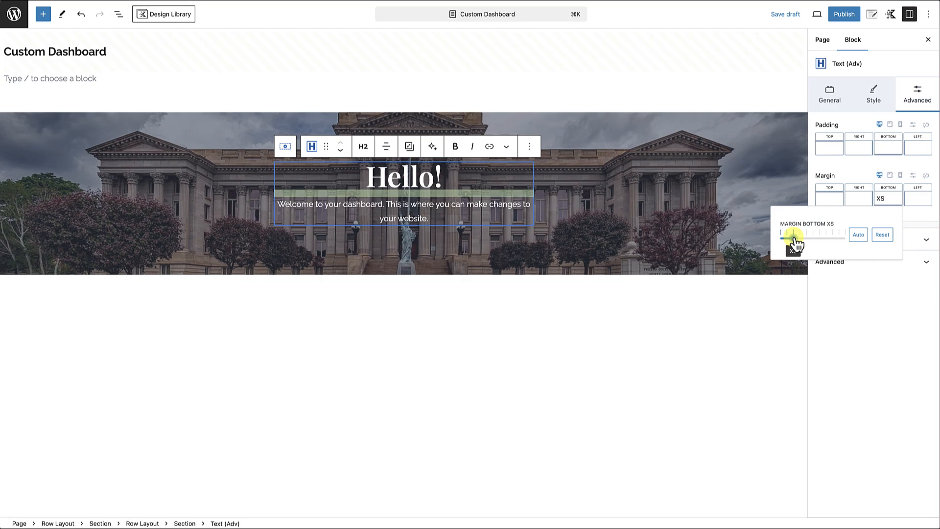
drag(798, 244, 801, 243)
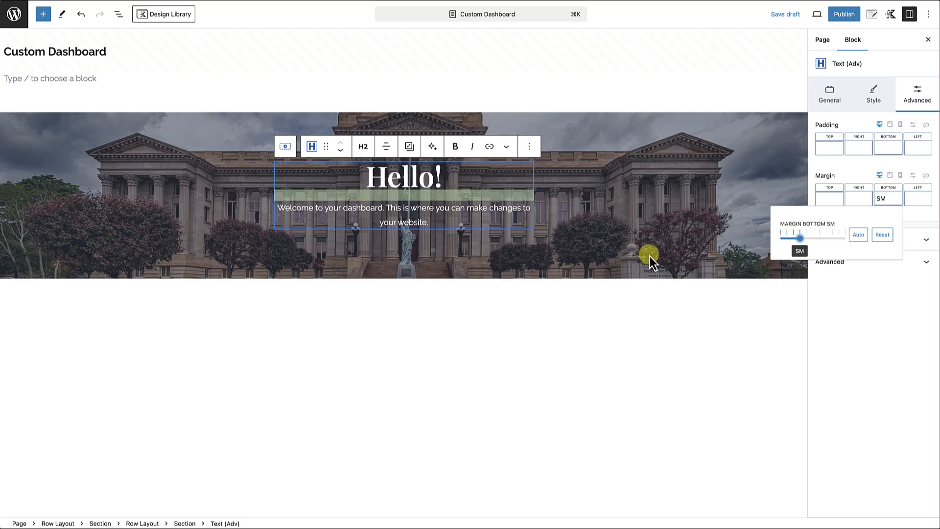
click(642, 245)
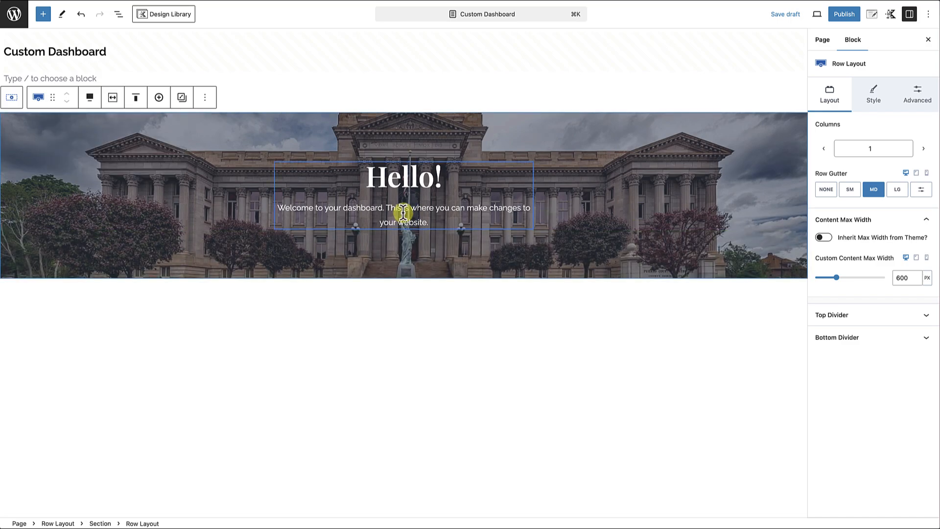
Set the welcome paragraph's line height to 1.5 rem.
click(404, 209)
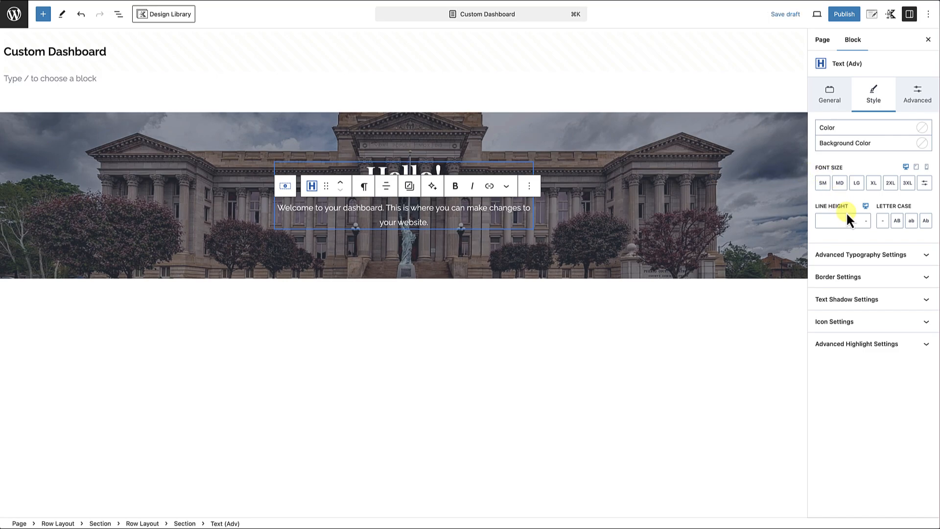
click(865, 221)
click(868, 247)
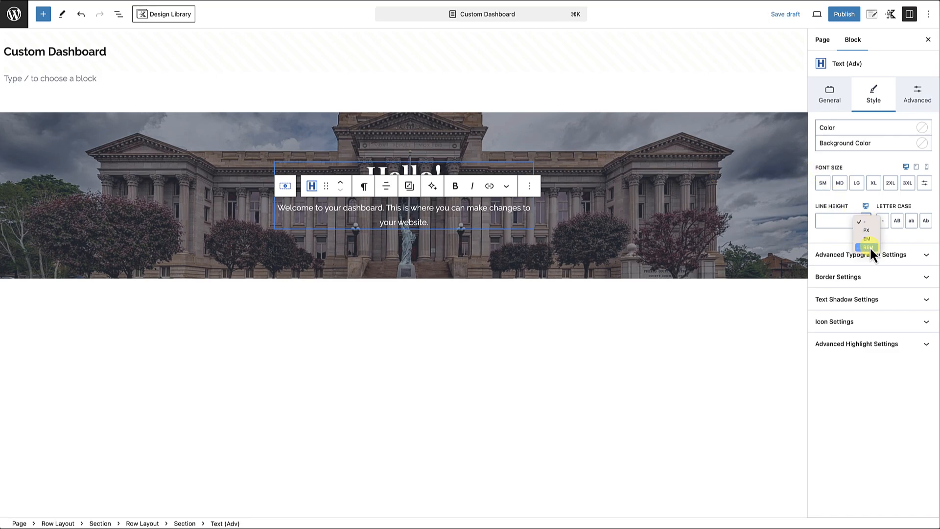
click(825, 220)
text(1)
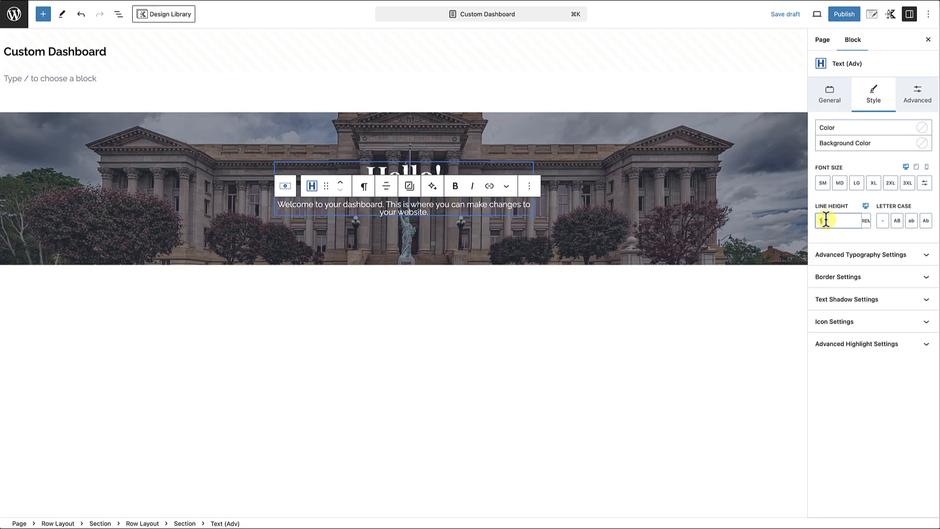
text(.5)
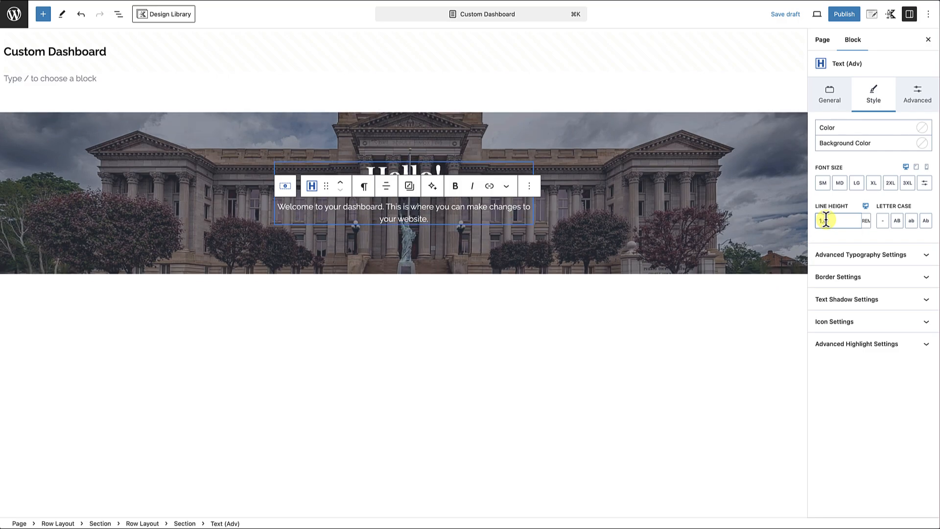
Increase the banner row's top and bottom padding to make it taller around the greeting.
click(685, 225)
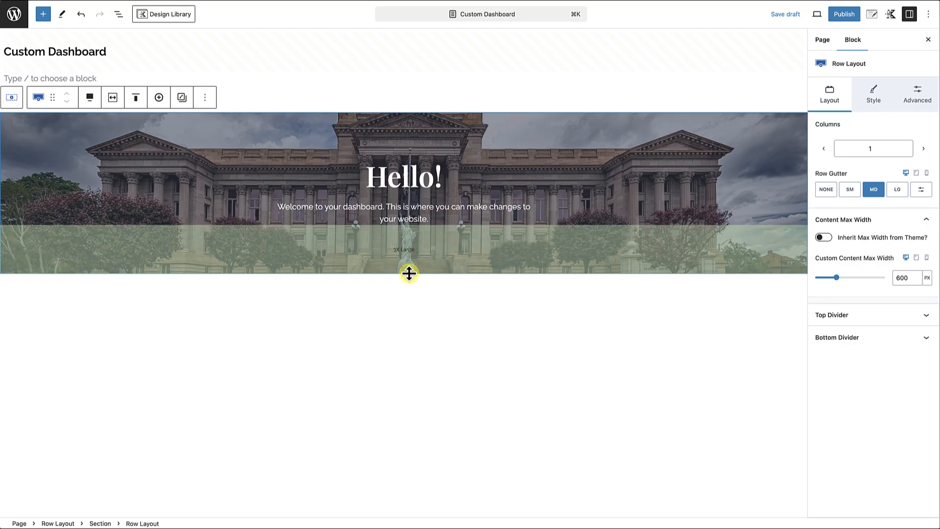
drag(403, 272, 401, 281)
drag(410, 146, 410, 167)
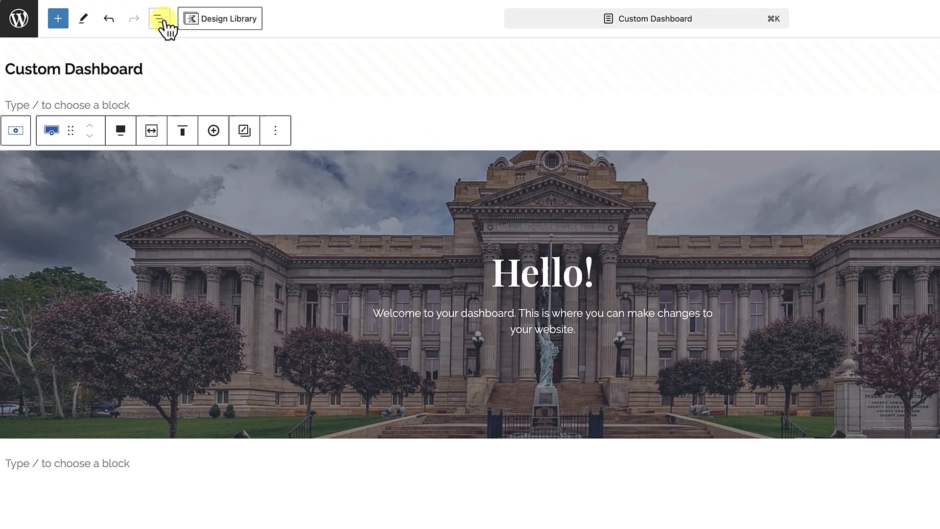
Rename the inner row that holds the banner to "Hero Row Layout".
click(118, 13)
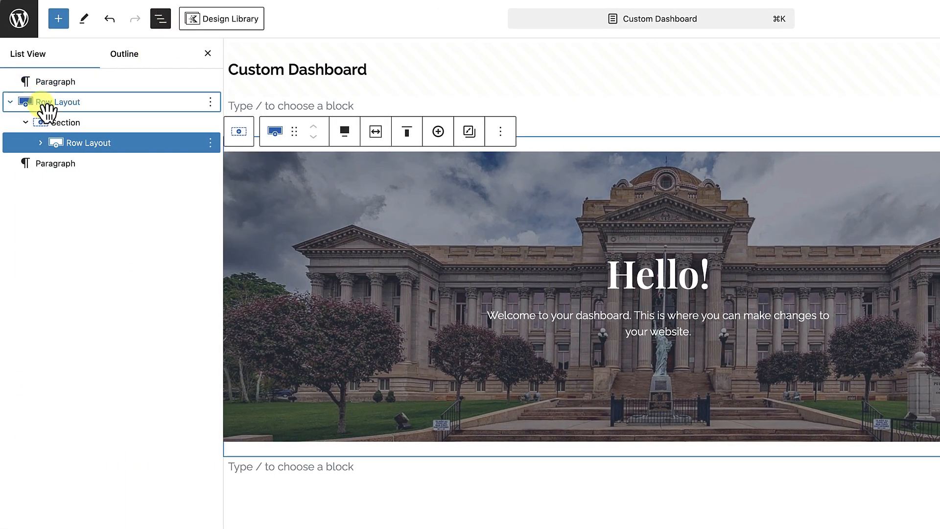
click(43, 102)
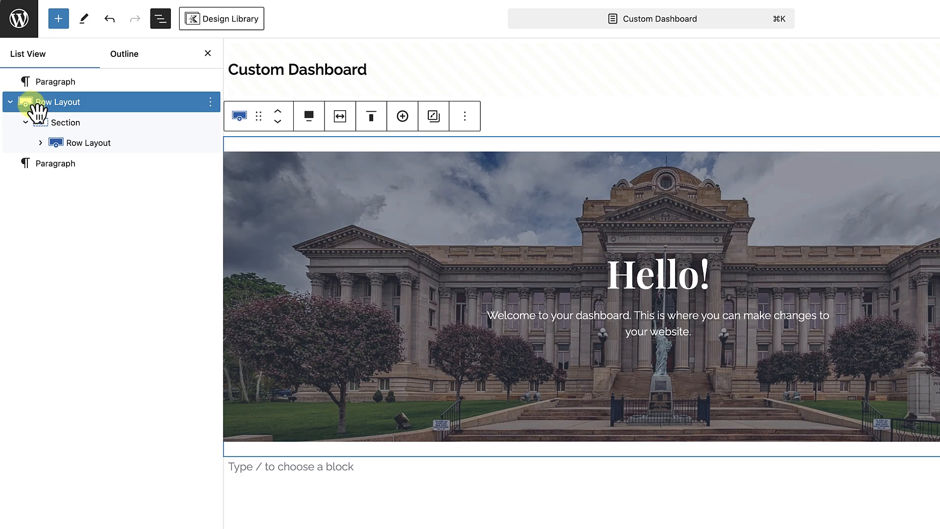
click(73, 143)
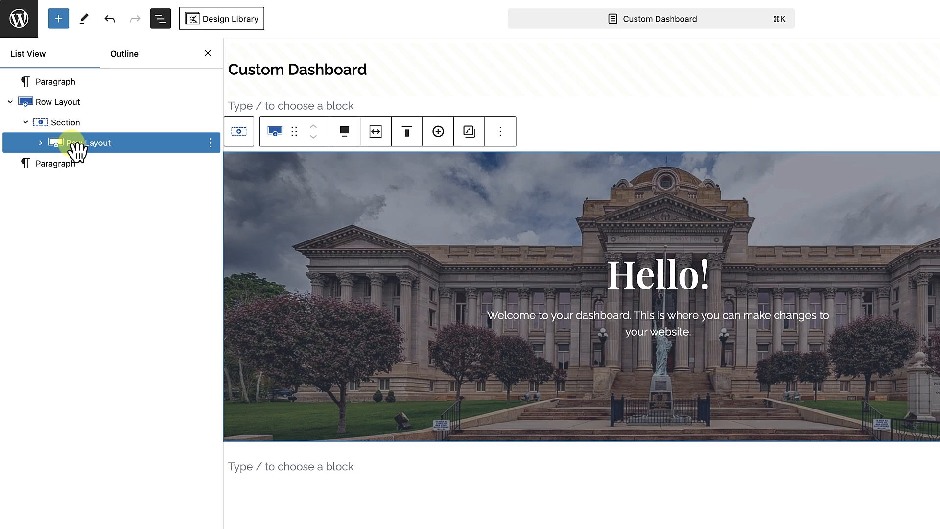
click(211, 146)
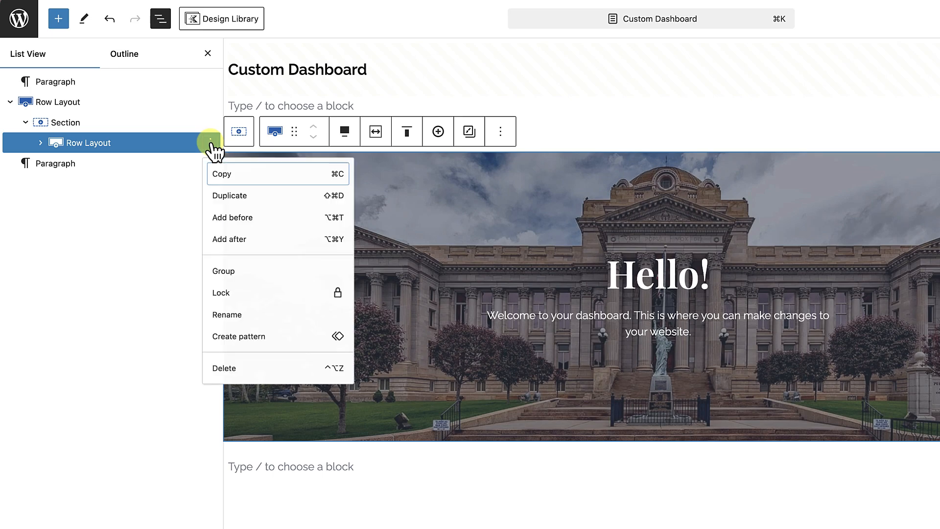
click(227, 325)
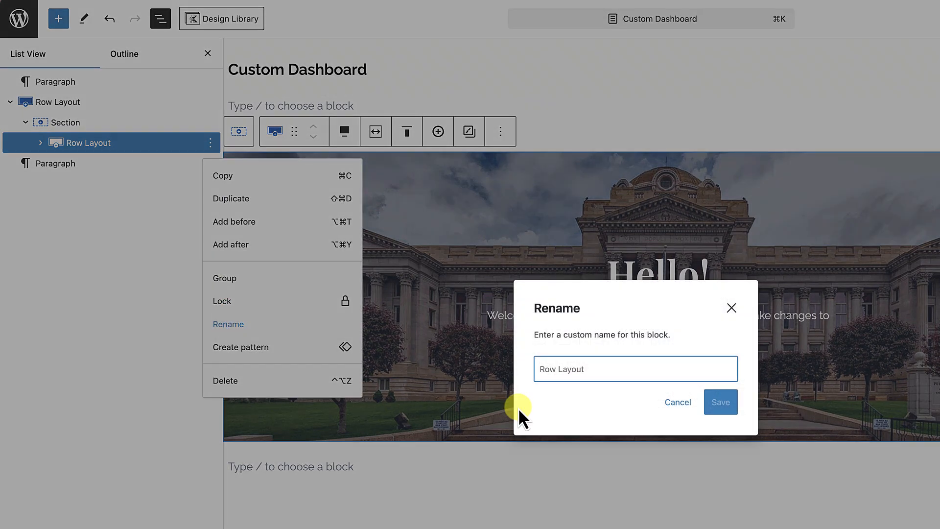
text(Hero Ro)
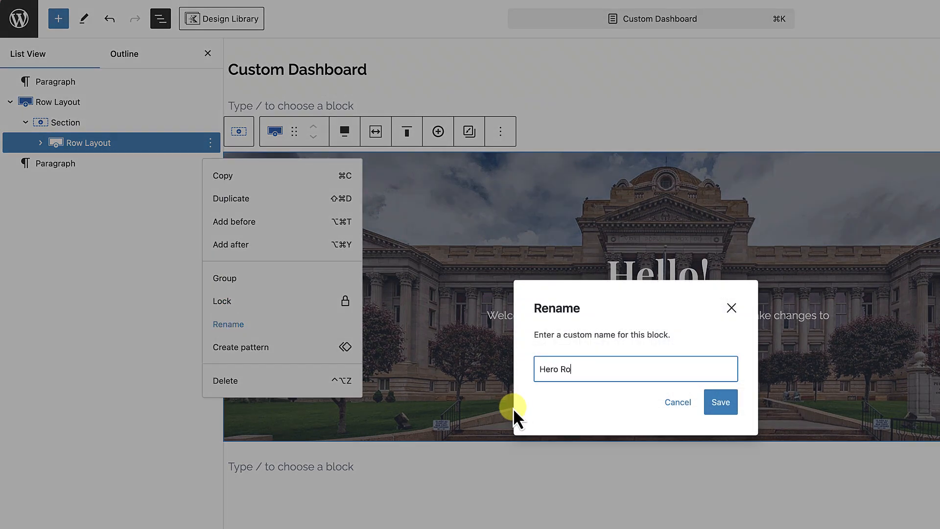
text(w Layout)
key(Return)
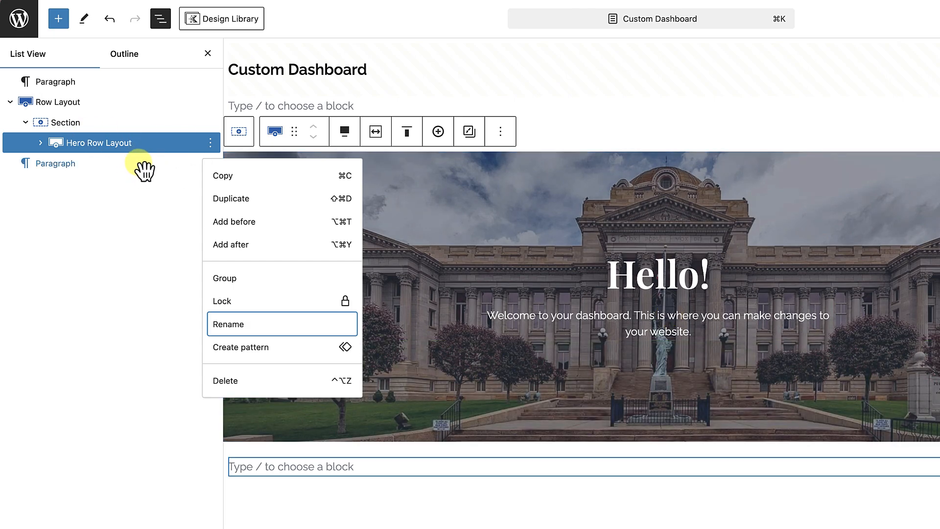
Add a Row Layout with four equal columns directly after the Hero Row Layout, inside the same section.
click(211, 146)
click(211, 146)
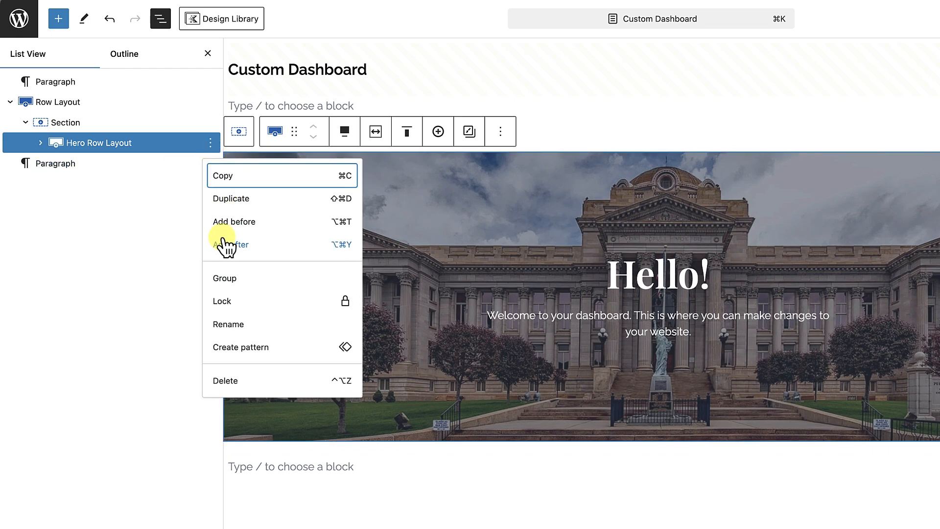
click(707, 393)
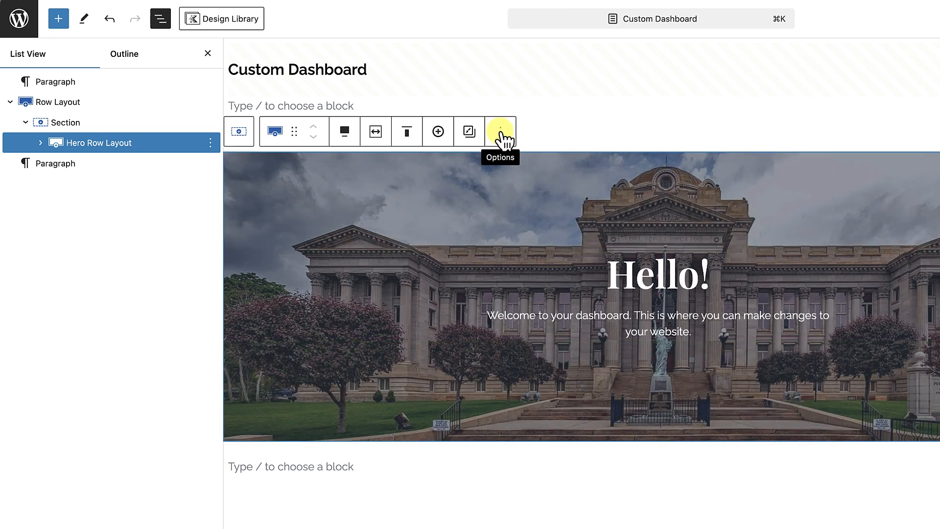
click(501, 137)
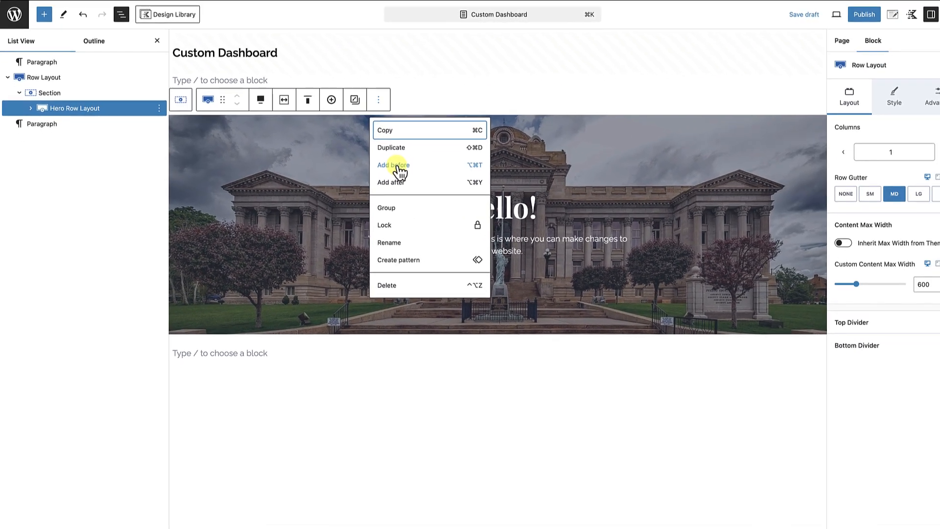
click(515, 241)
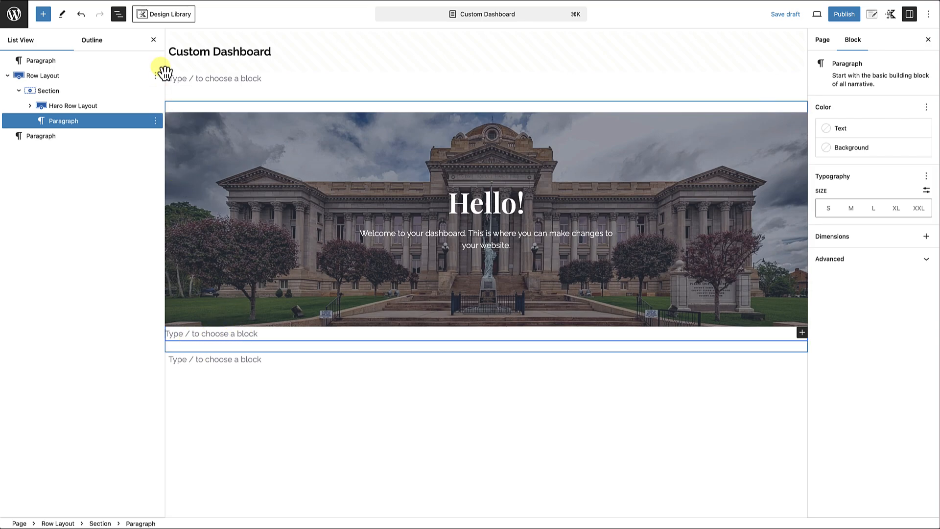
click(153, 40)
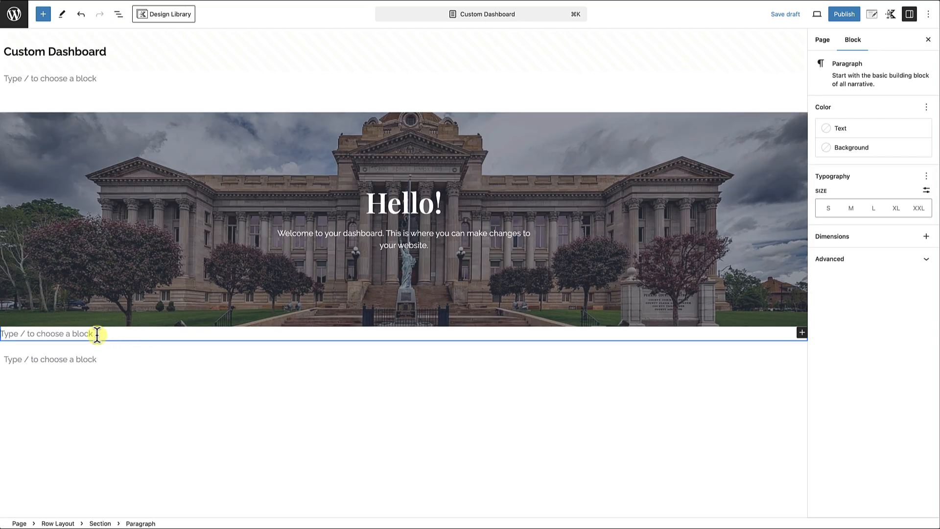
text(/)
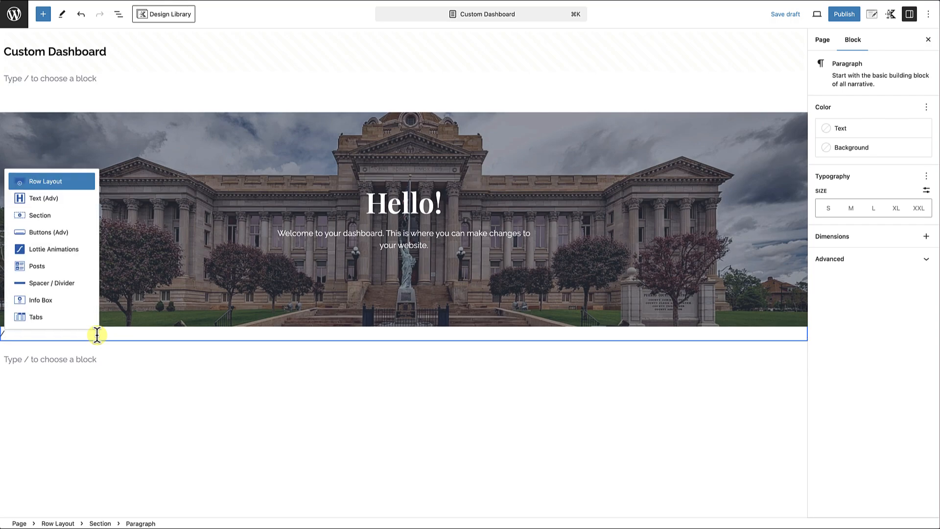
click(52, 182)
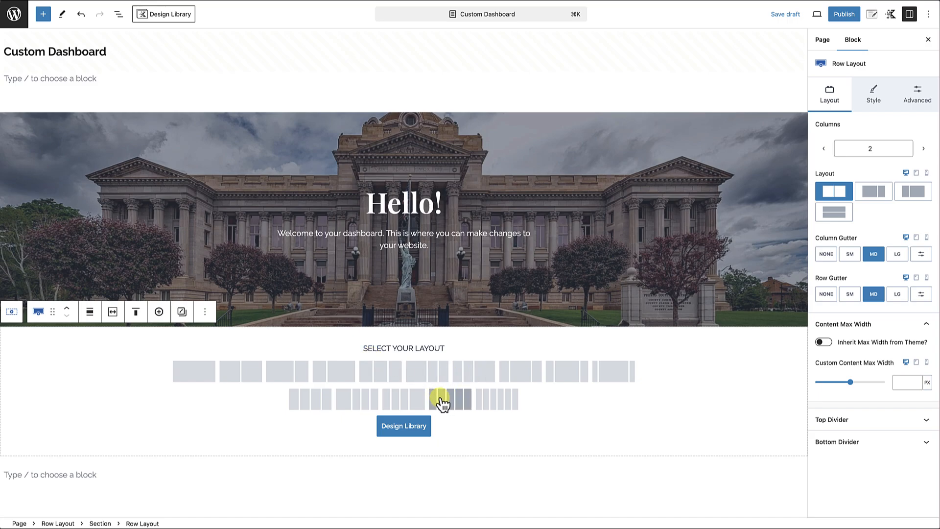
click(325, 401)
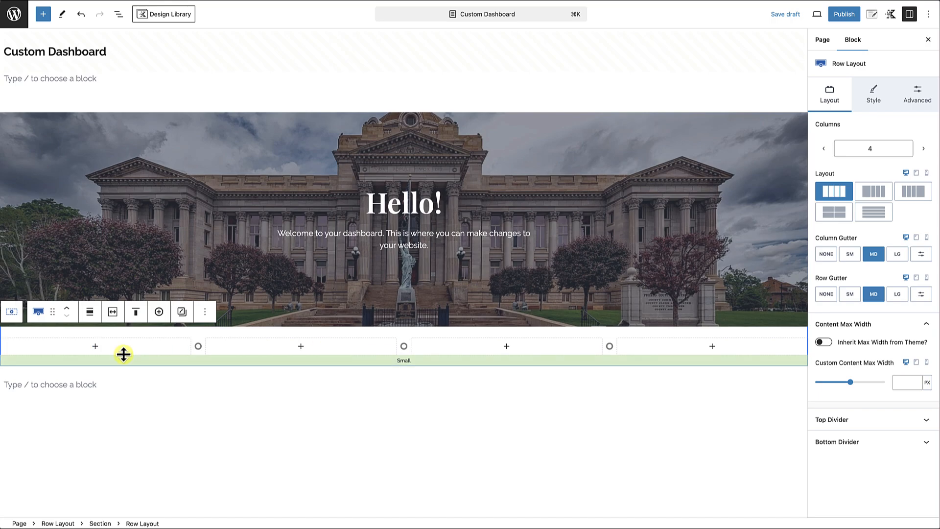
Align the four-column row to full width and turn on its theme content inner width.
click(91, 318)
click(106, 392)
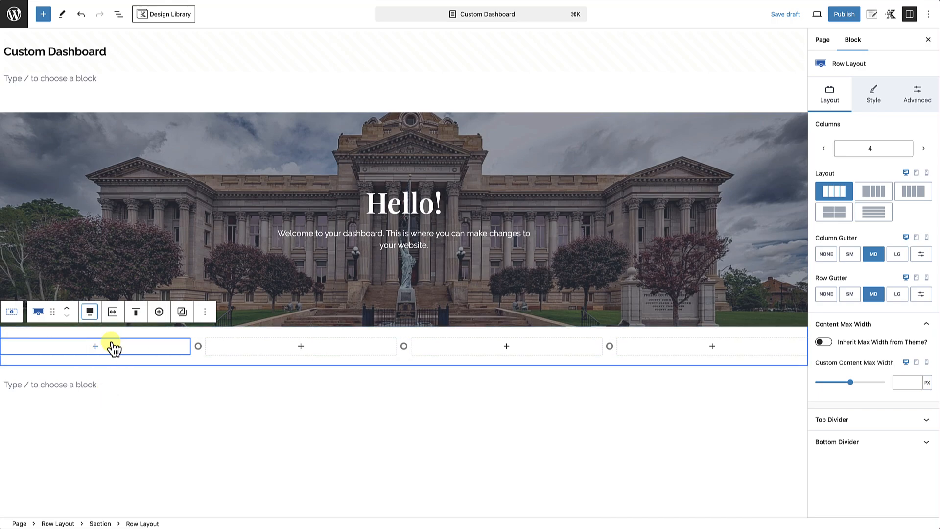
click(112, 312)
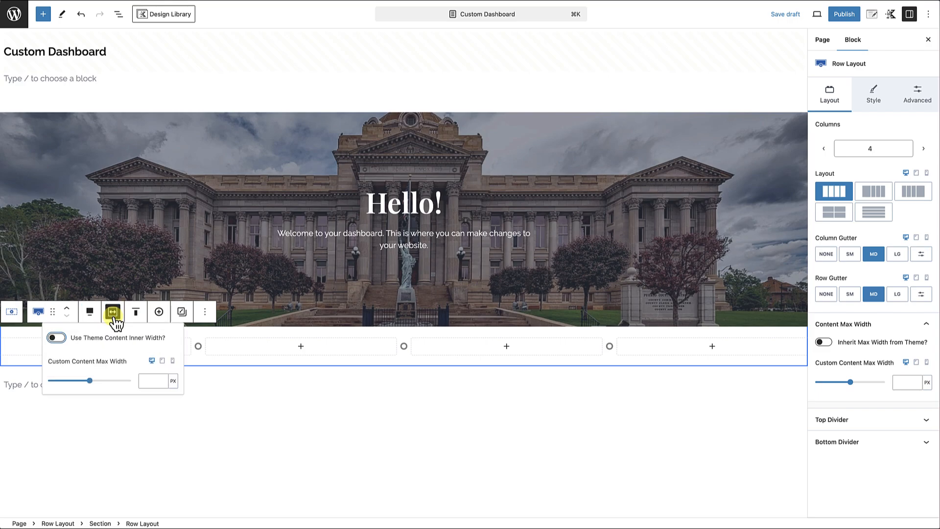
click(59, 338)
click(62, 339)
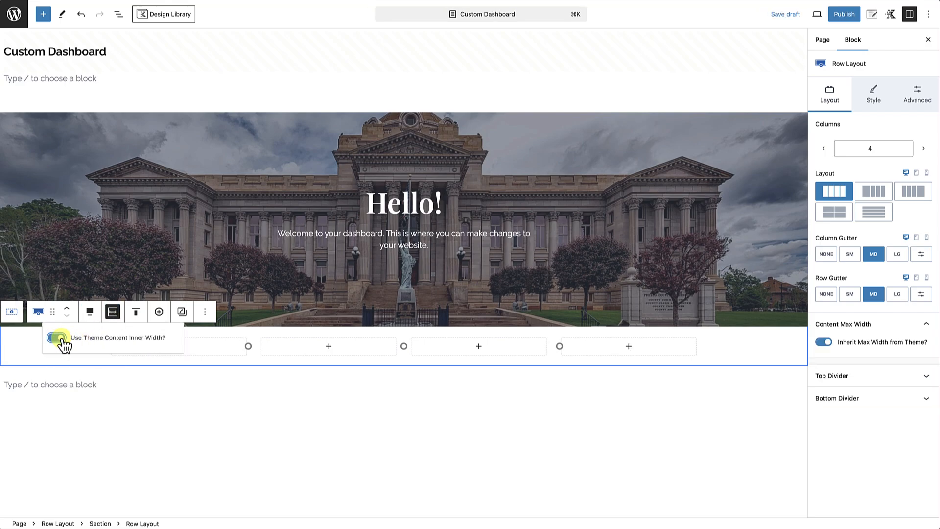
click(223, 332)
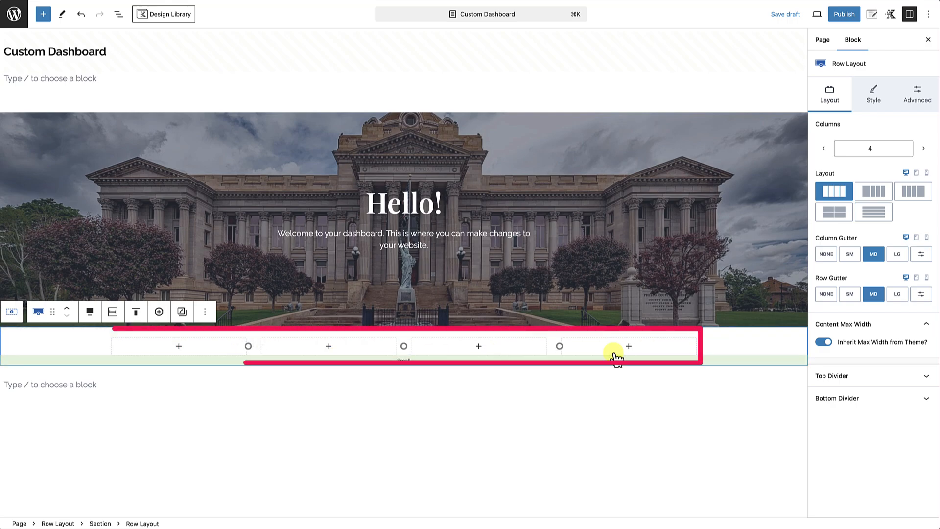
click(531, 352)
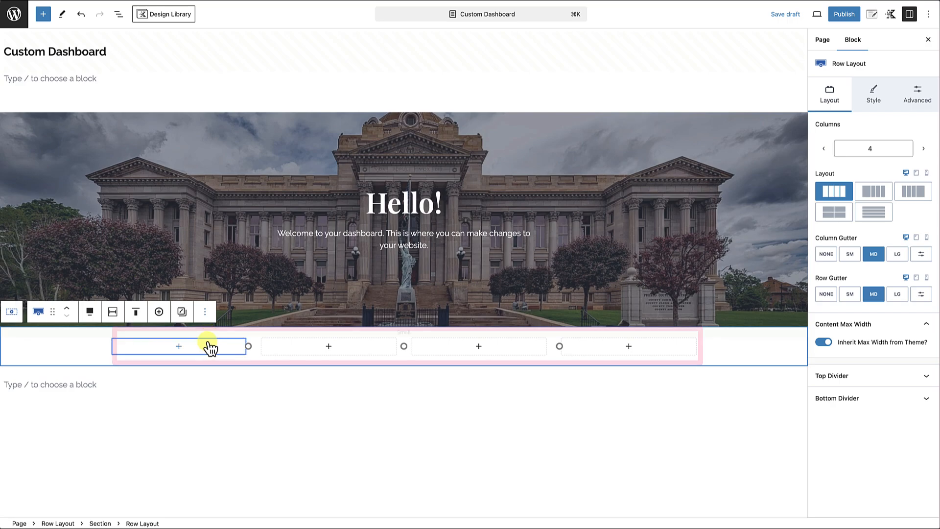
Rename the four-column row to "Navigation Widgets Row Layout".
click(205, 312)
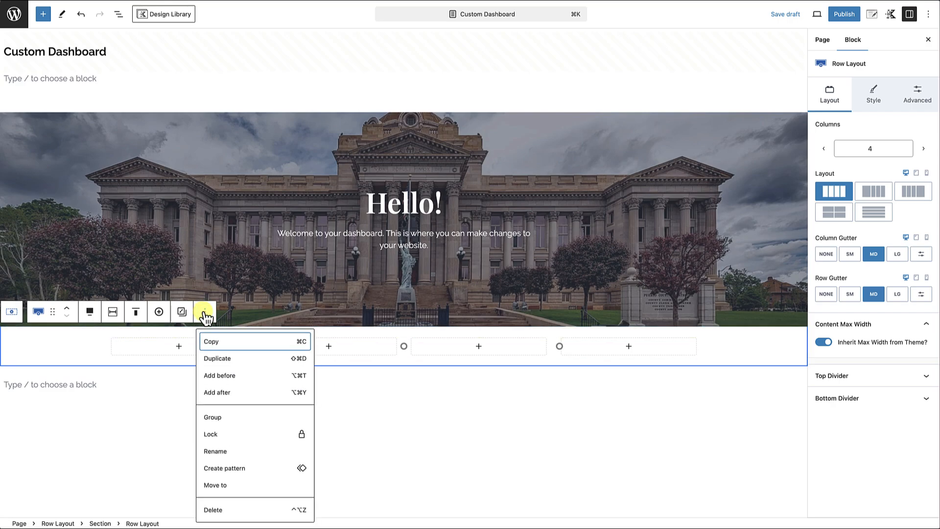
click(215, 451)
text(N)
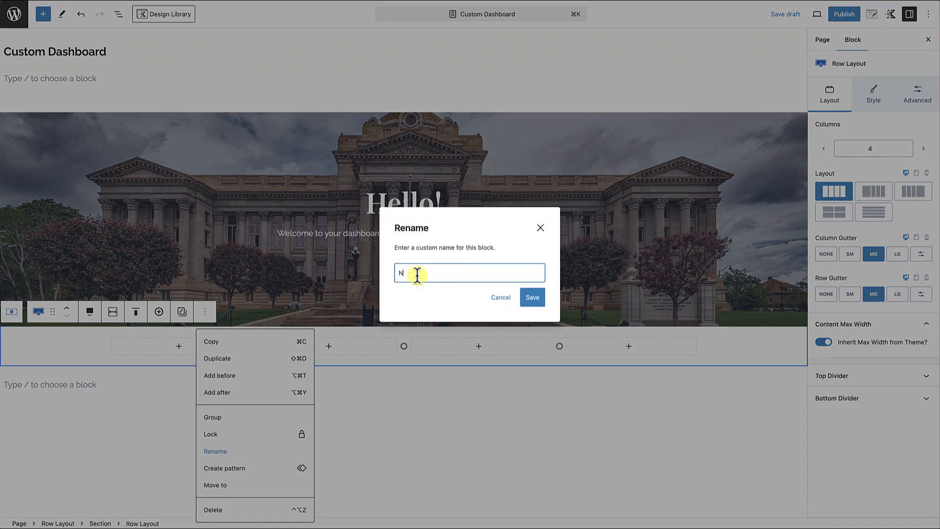
text(avigation Row Layout)
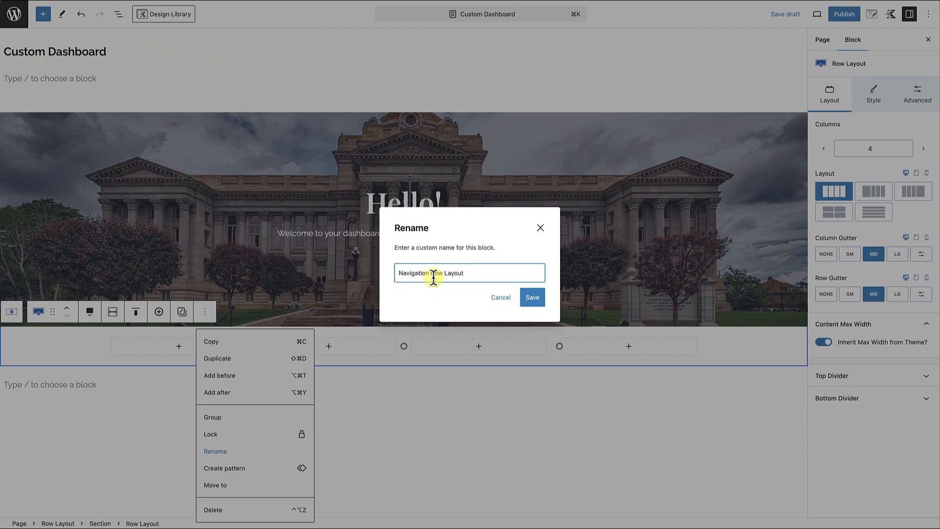
click(434, 277)
text(Widgets)
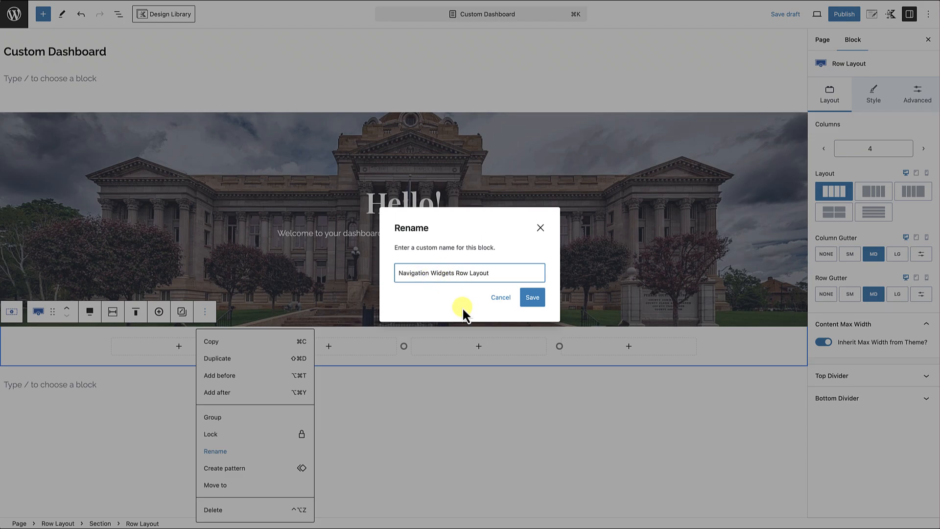
click(537, 301)
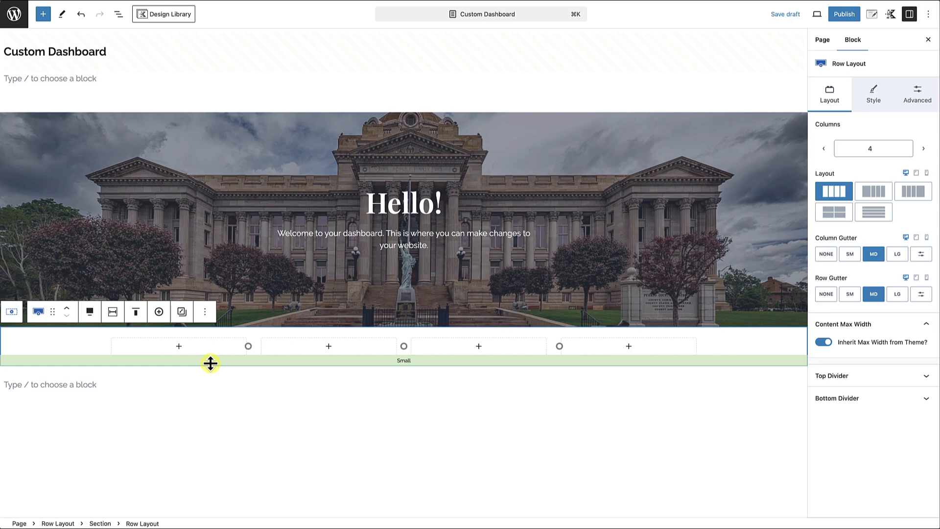
Insert an Info Box block in the first column of the navigation widgets row.
click(179, 349)
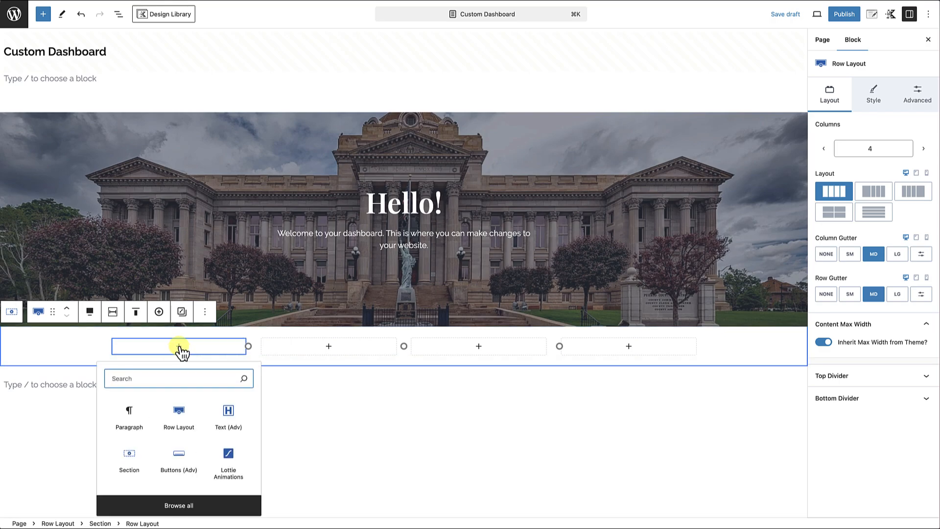
text(info)
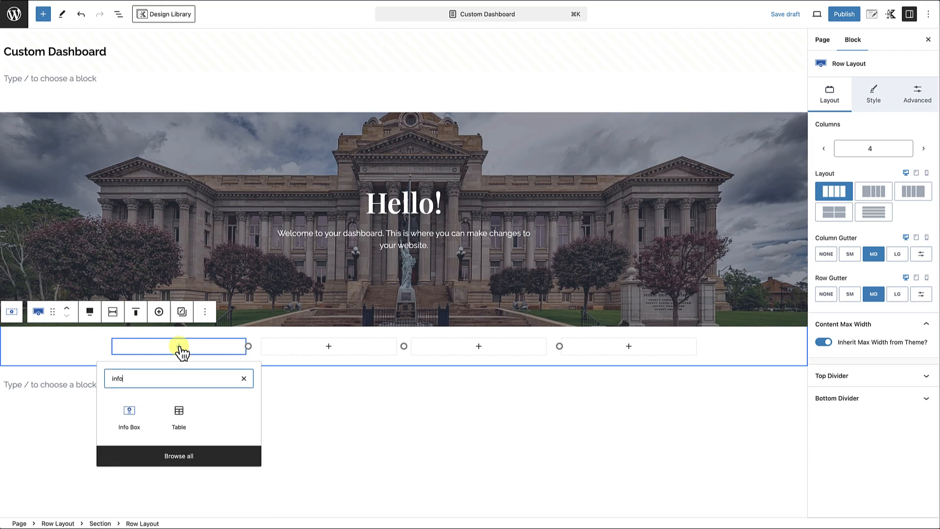
click(129, 416)
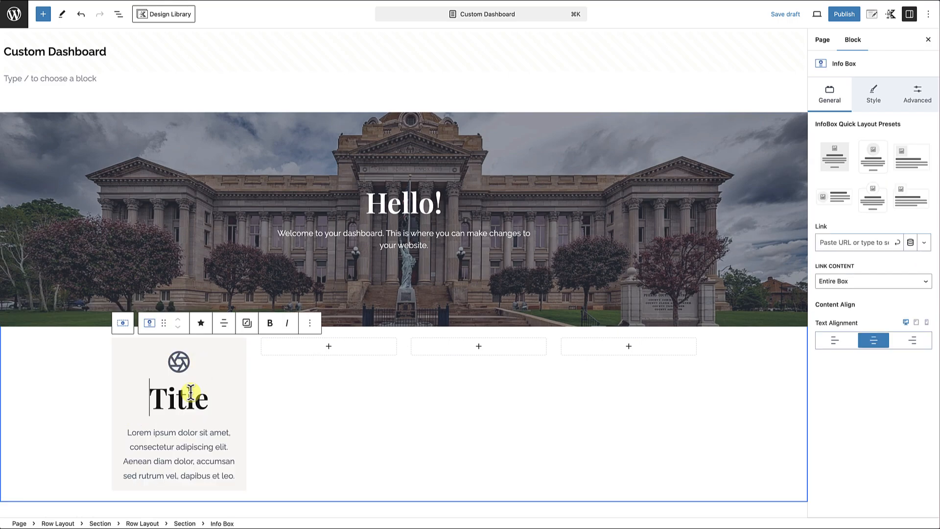
scroll(190, 392, down, 1)
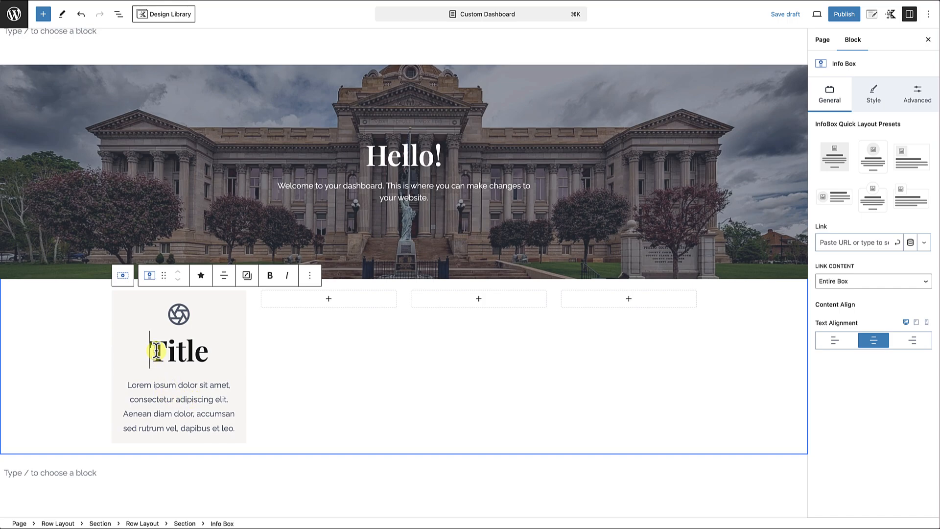
Set the info box's title to "Create New Blog Post" and its description to "Click here to create a new blog post".
drag(156, 350, 216, 351)
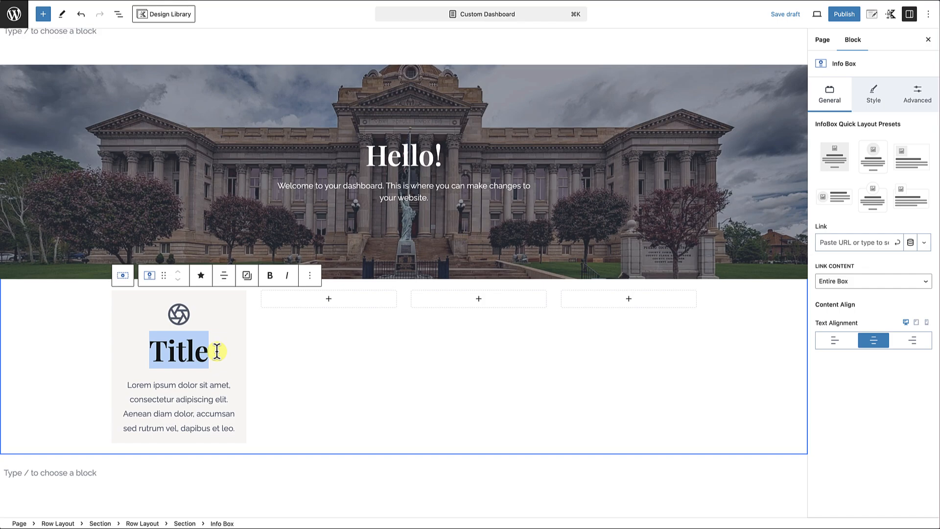
text(Create New )
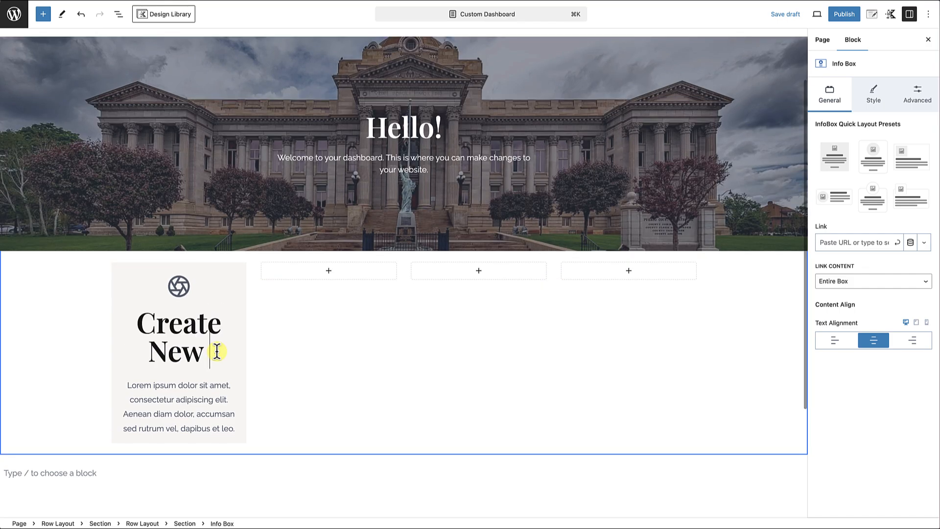
text(Blog Post)
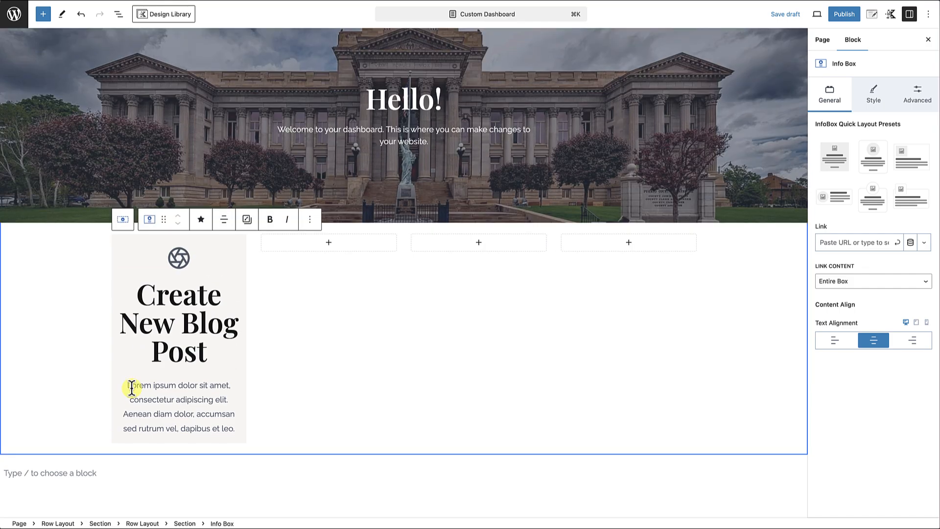
drag(128, 386, 237, 431)
text(Cli)
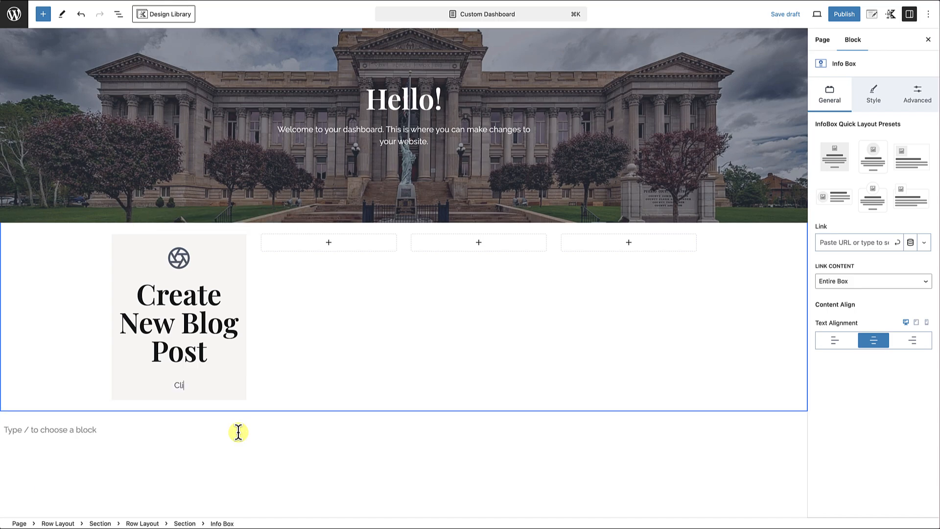
text(ck here to create a new blog post)
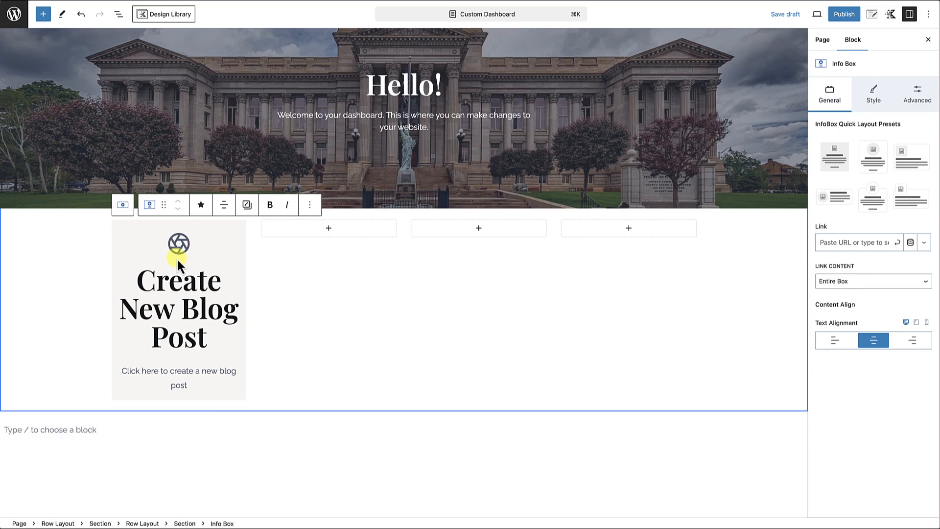
Search the icon library for "edit" and change the info box's icon to the line-style pencil with an underline.
click(228, 228)
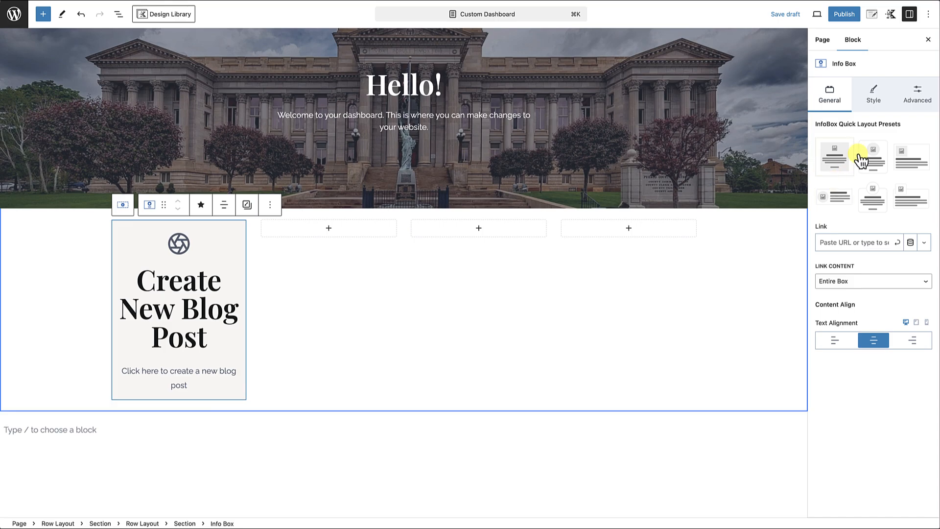
click(873, 100)
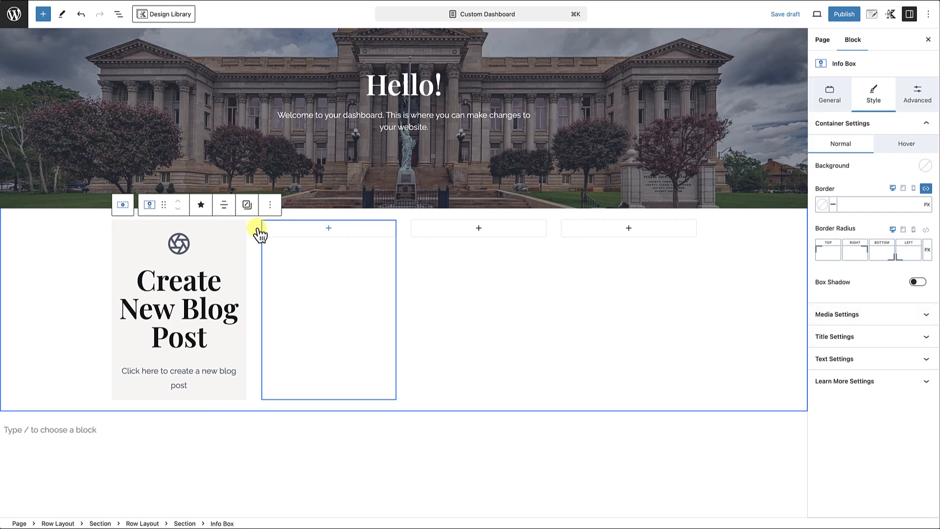
click(887, 324)
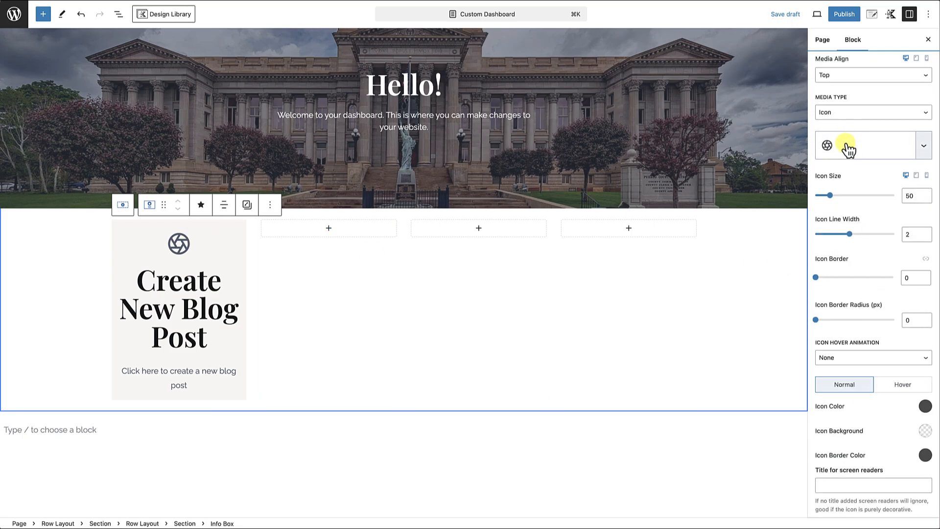
click(854, 155)
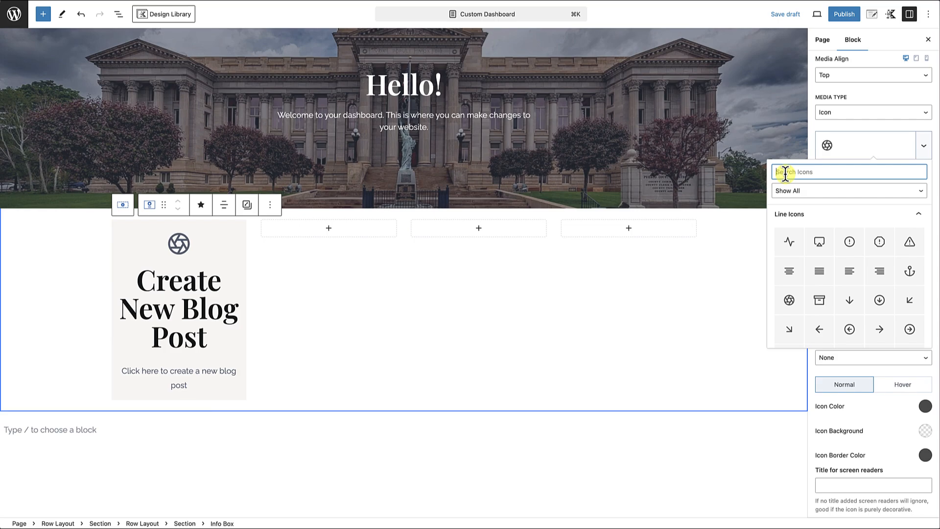
text(ed)
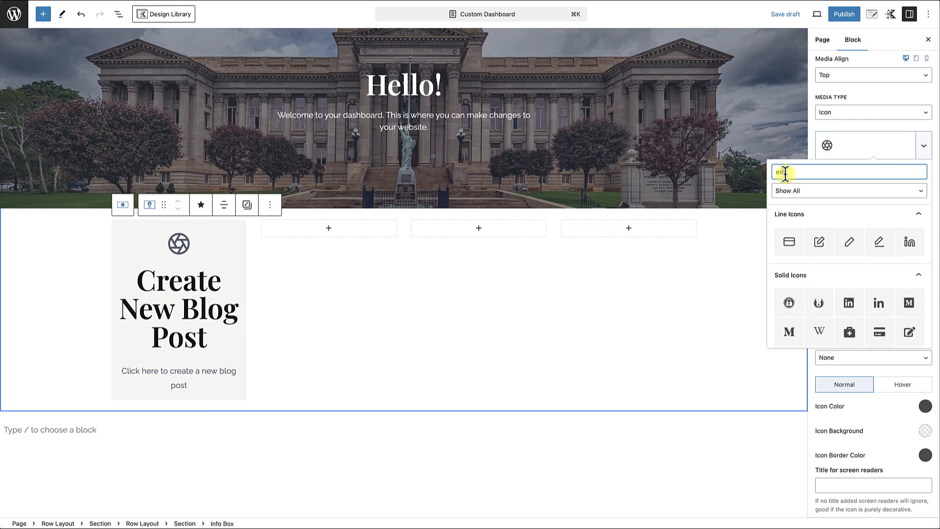
text(it)
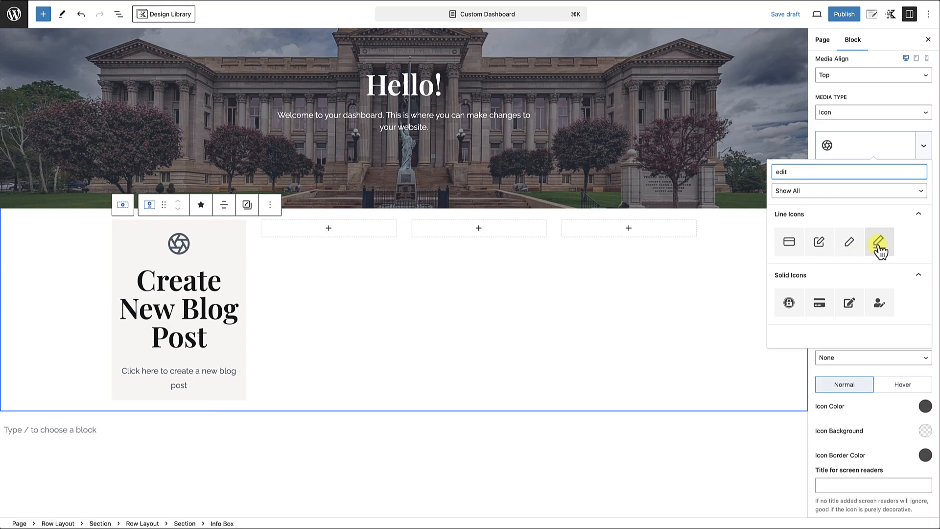
click(879, 244)
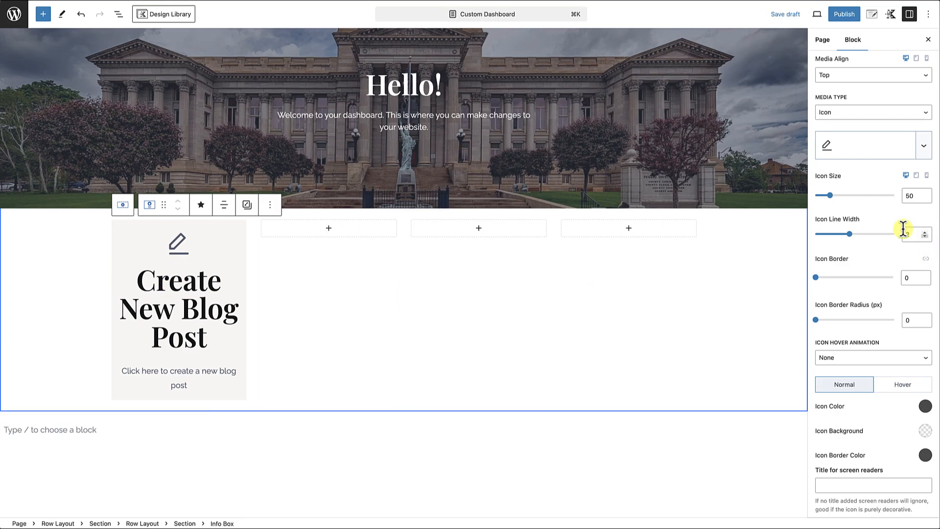
scroll(898, 230, up, 3)
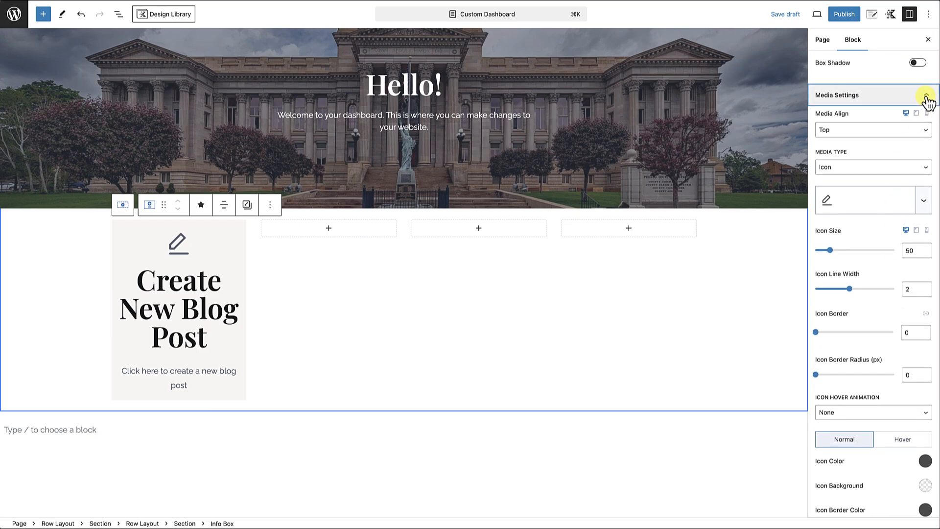
click(926, 97)
Set the info box's title font size to MD and its icon size to 40.
click(878, 343)
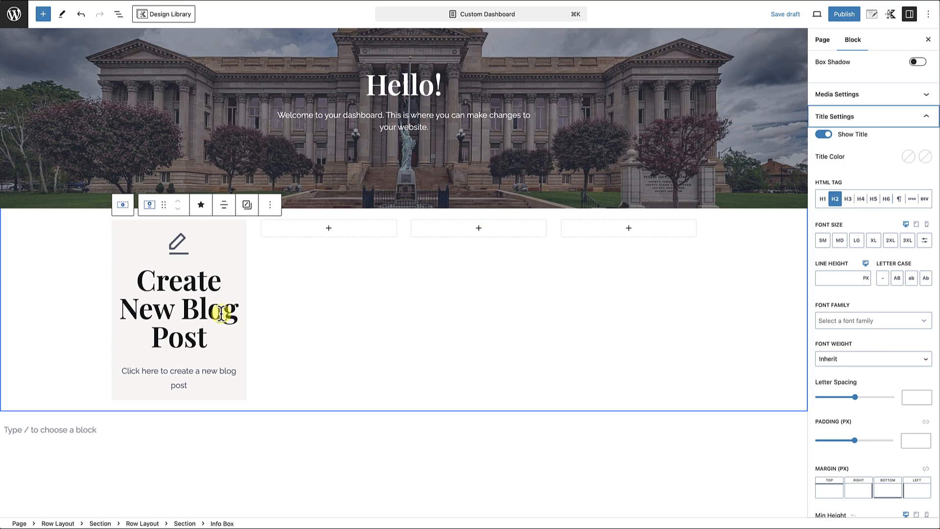
click(841, 241)
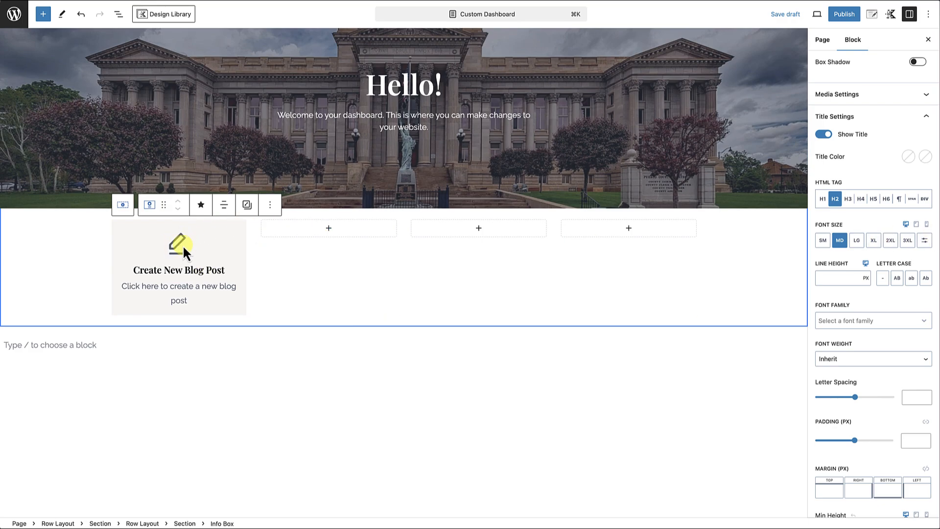
click(906, 117)
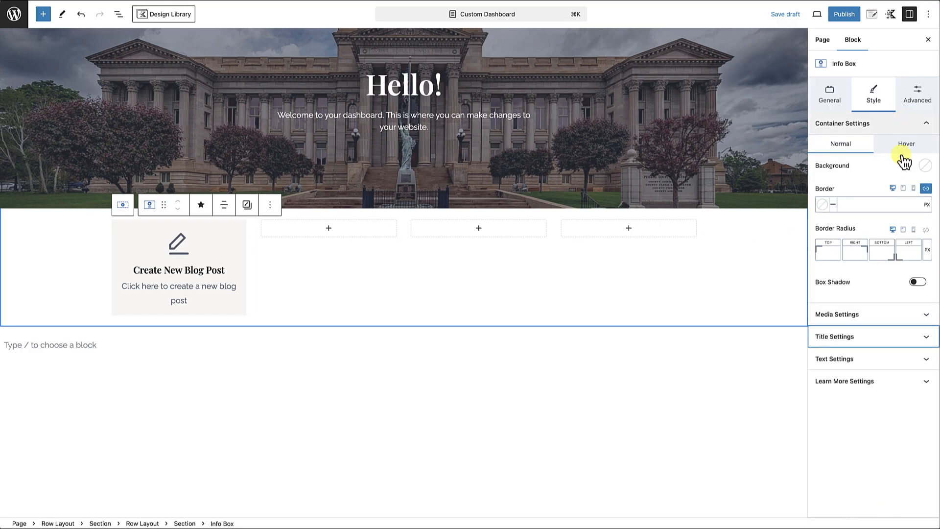
click(892, 316)
click(909, 195)
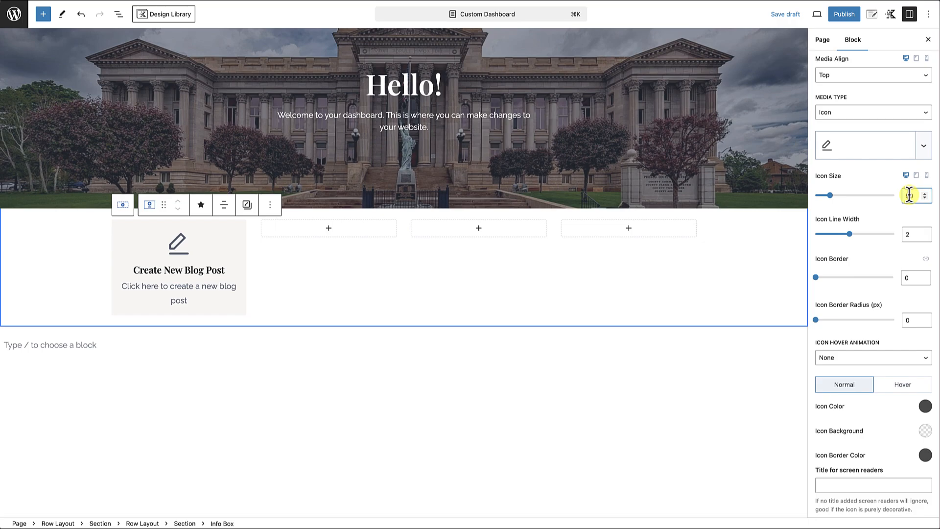
text(4)
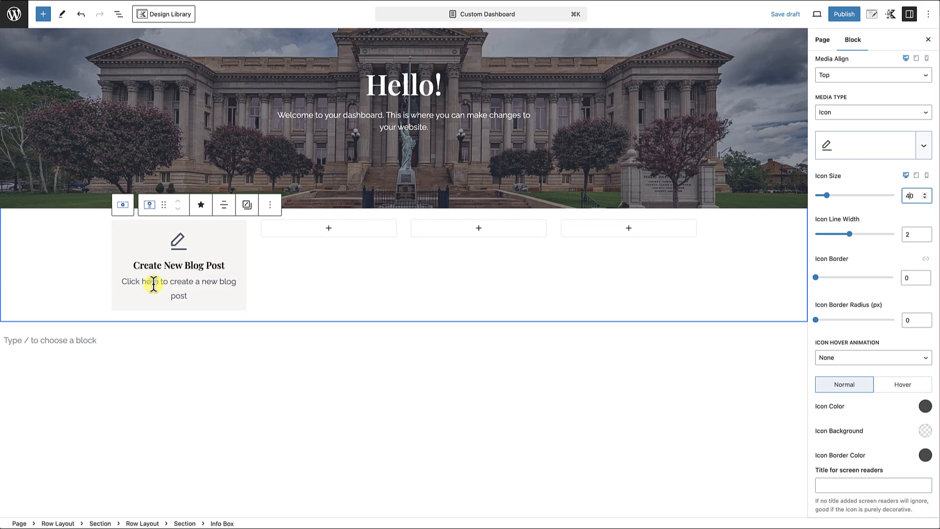
click(198, 294)
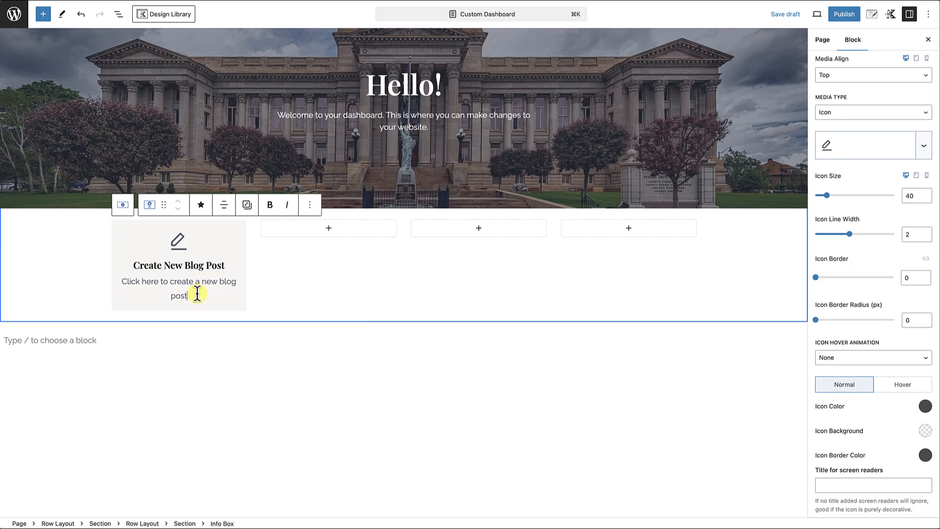
click(239, 226)
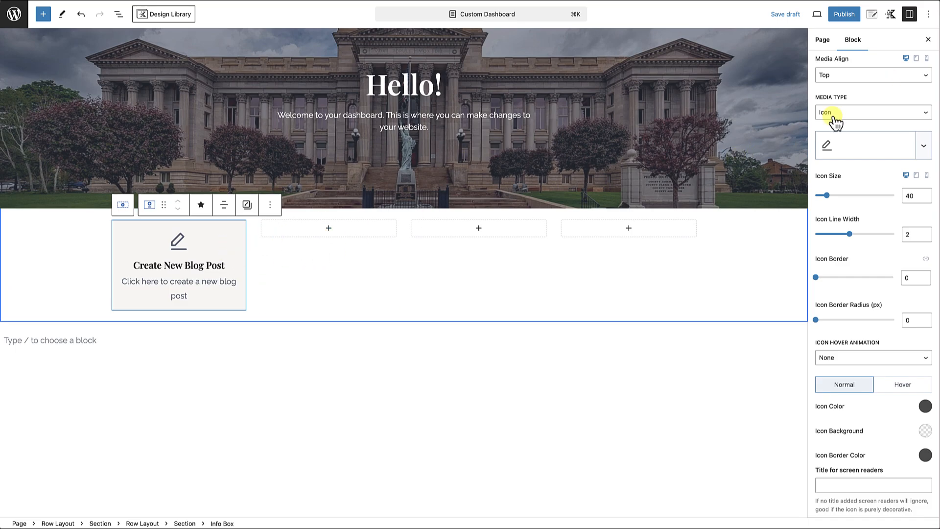
Turn off the editor's fullscreen mode and copy the link address of the admin's Add New Post page.
click(930, 19)
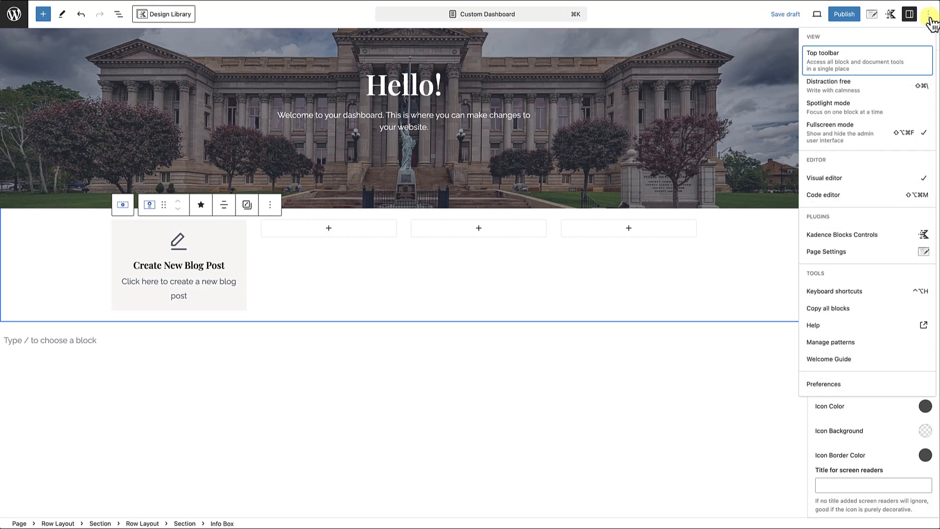
click(923, 143)
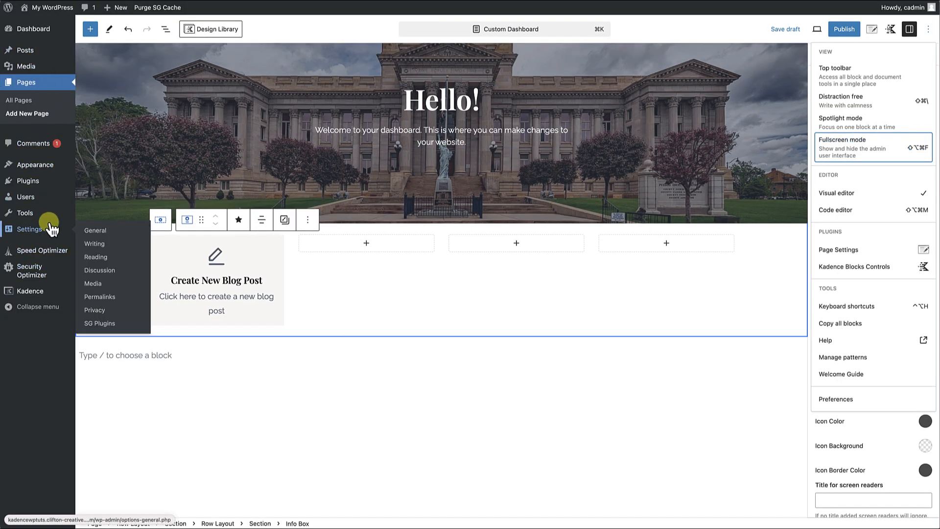
mouse_move(30, 59)
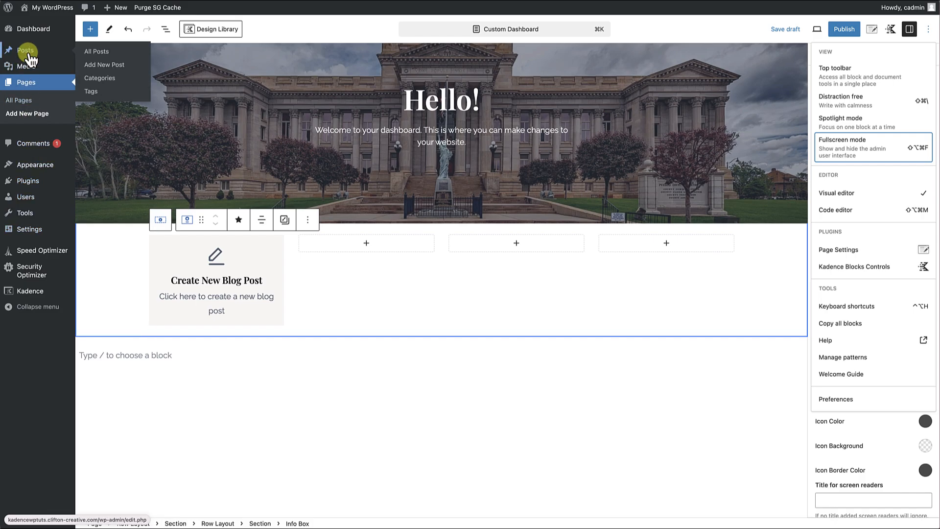
right_click(104, 66)
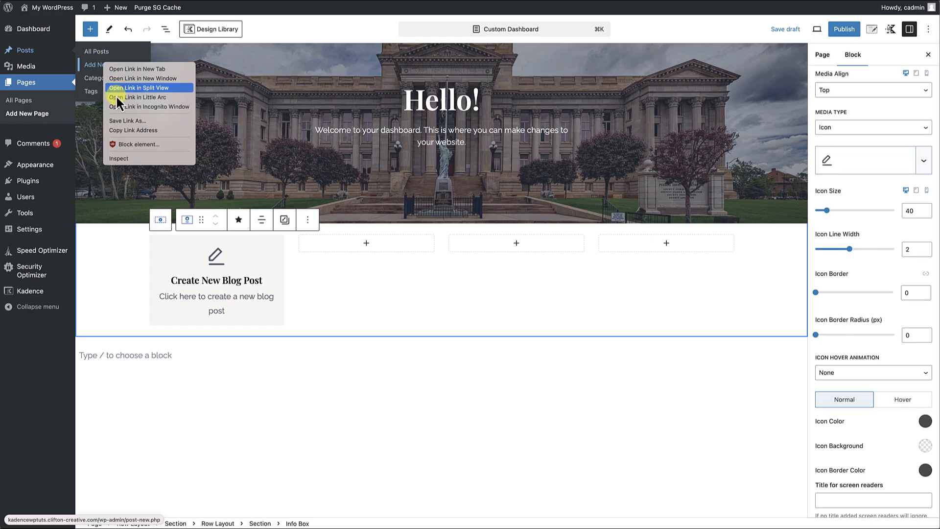
click(119, 130)
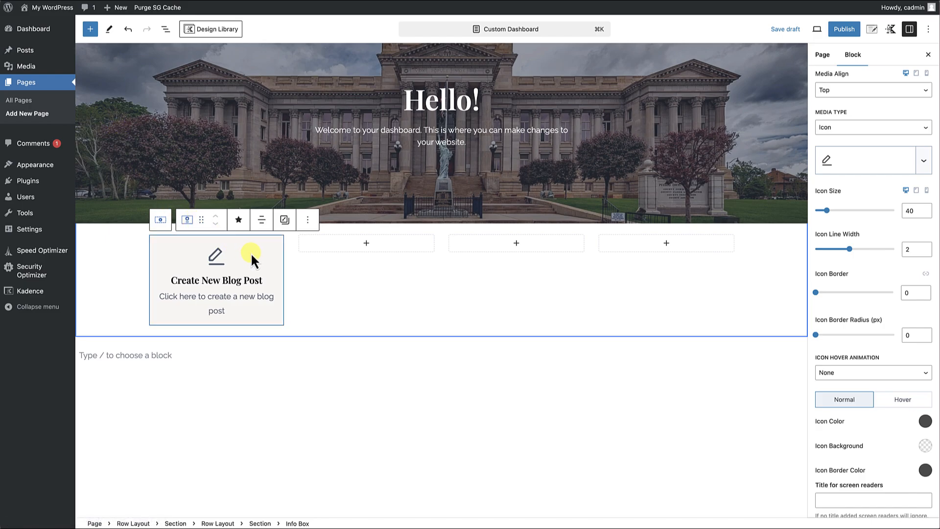
Link the entire Create New Blog Post info box to the copied post-new.php address.
scroll(868, 208, up, 6)
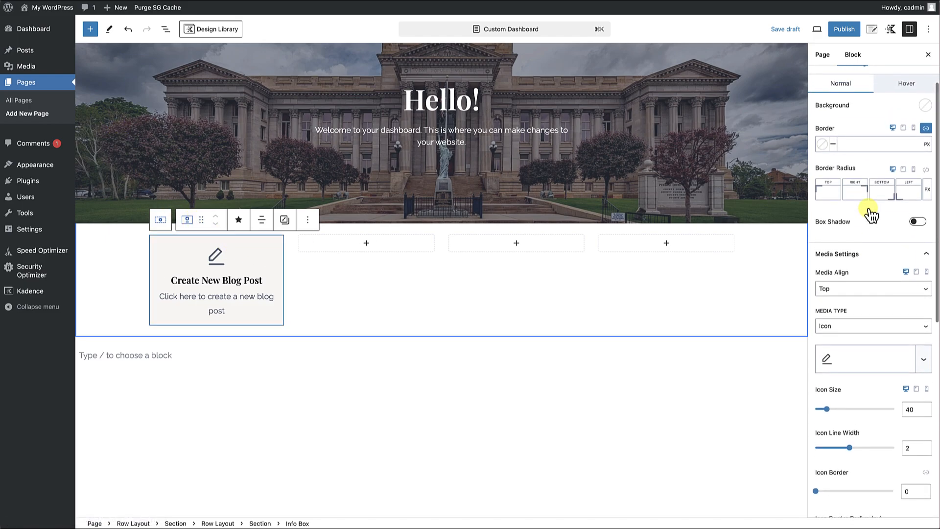
scroll(868, 207, up, 1)
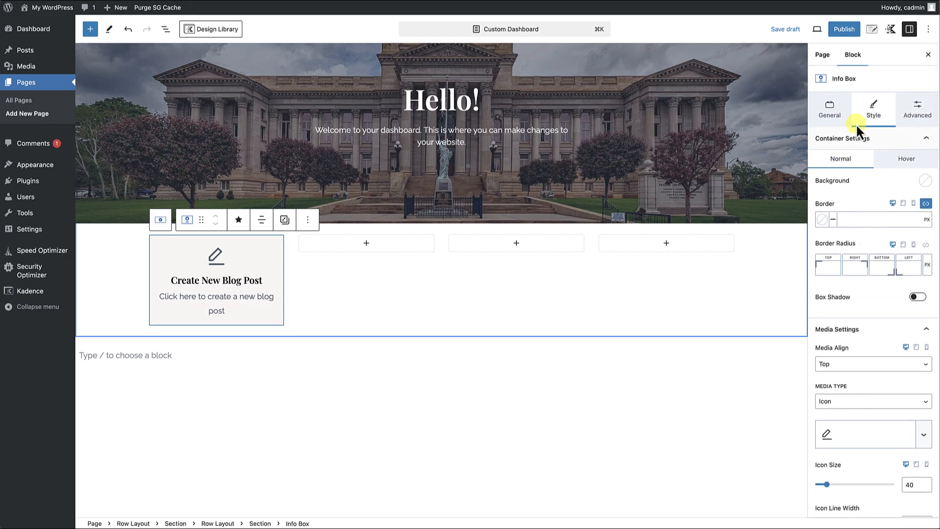
click(831, 116)
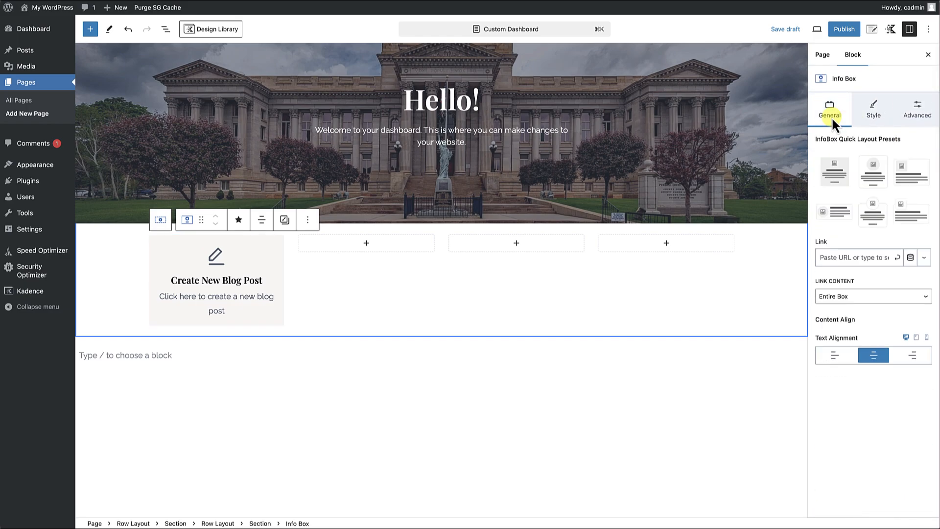
click(837, 258)
key(ctrl+v)
click(898, 258)
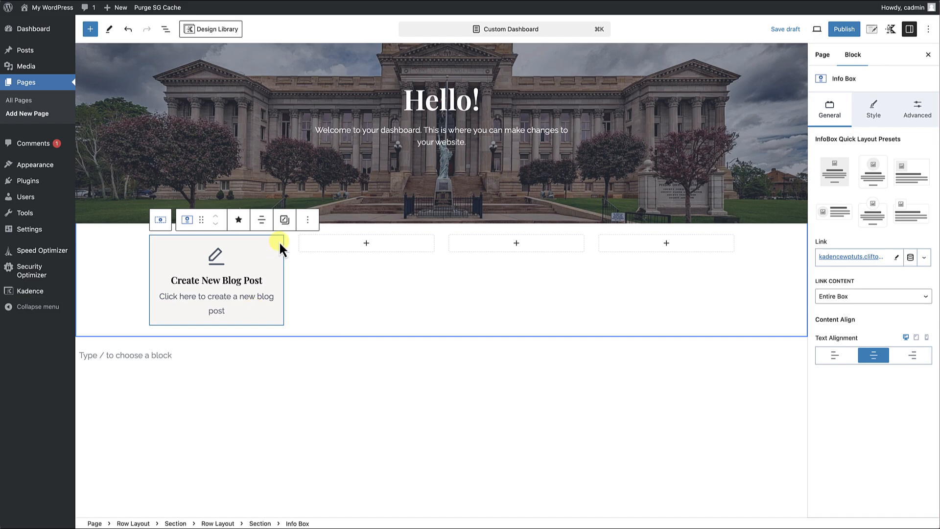
Copy the Create New Blog Post info box and paste it into the second column of the navigation widgets row.
click(309, 221)
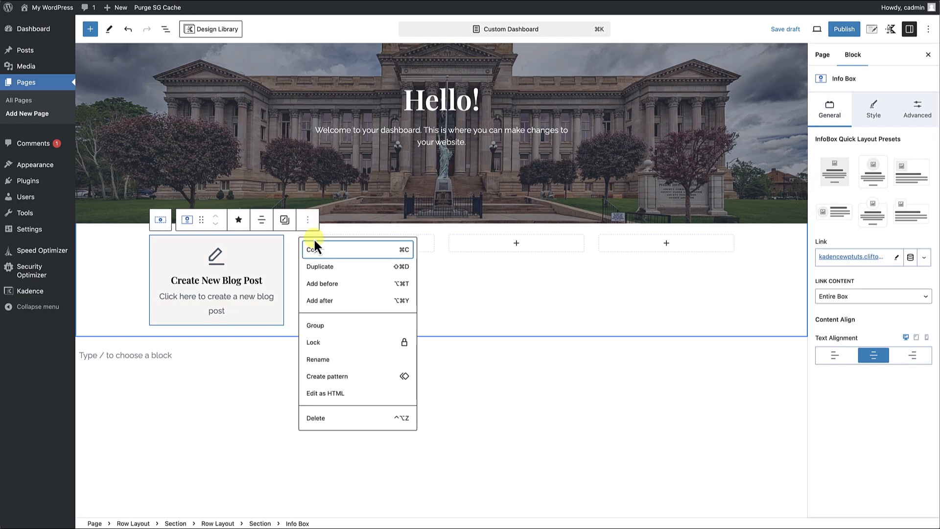
click(313, 249)
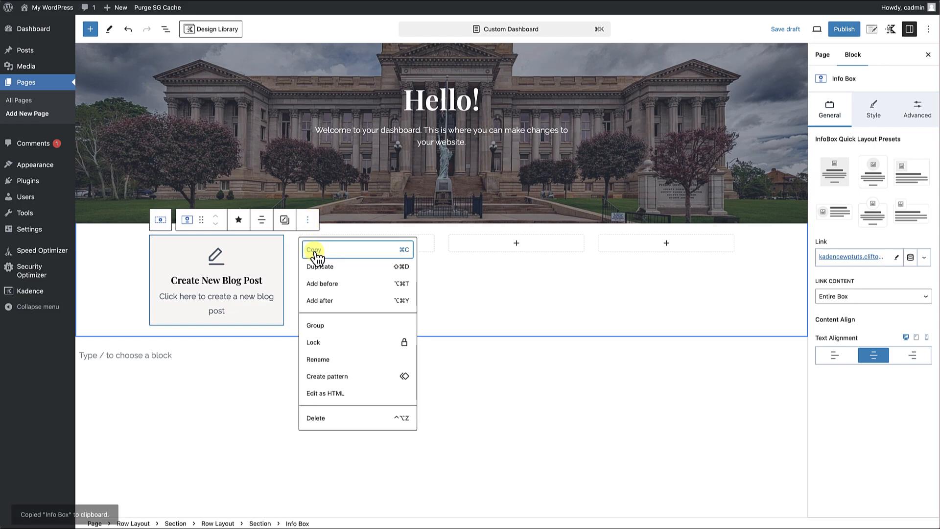
click(429, 261)
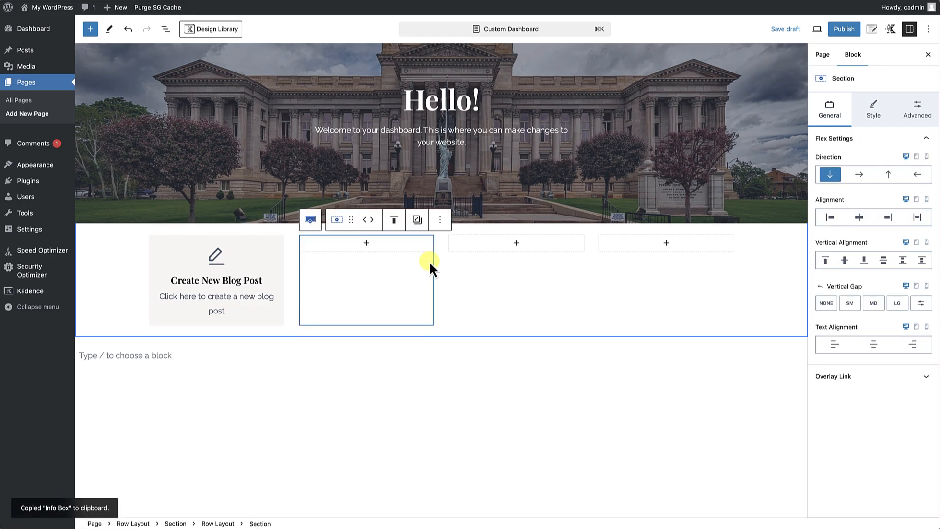
click(367, 245)
click(319, 311)
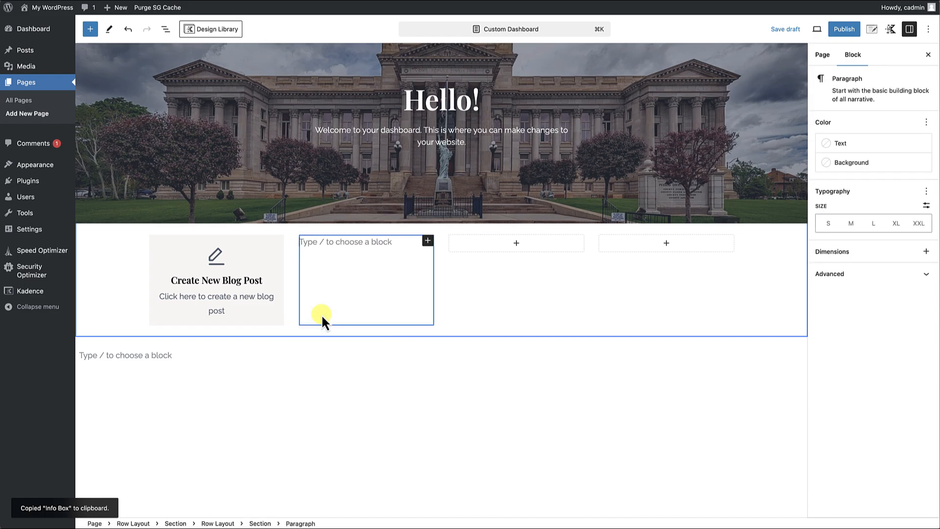
scroll(321, 313, up, 2)
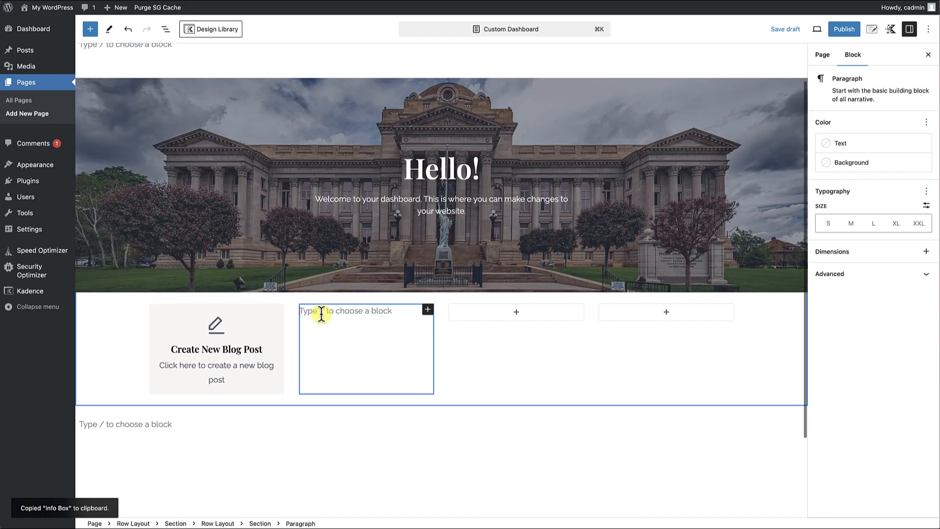
key(ctrl+v)
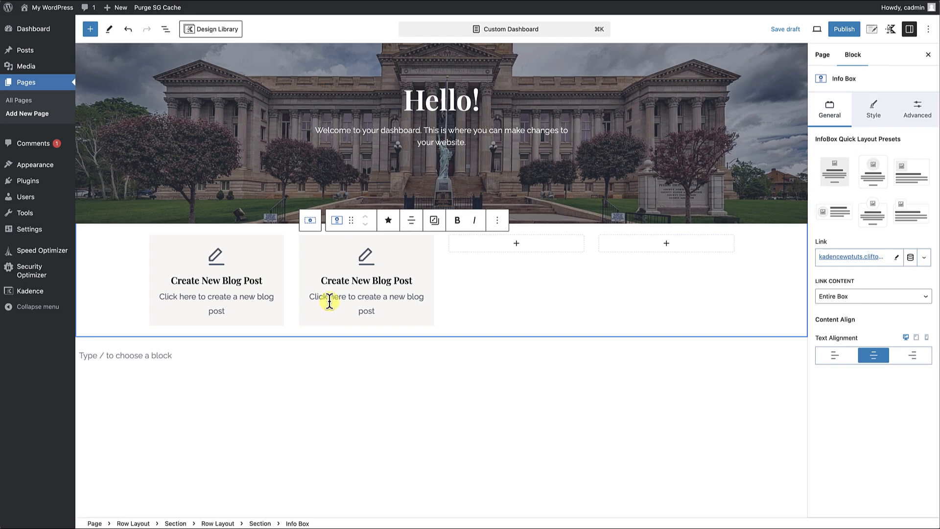
Paste the copied Create New Blog Post info box into the third and fourth columns of the navigation widgets row.
click(517, 244)
click(474, 321)
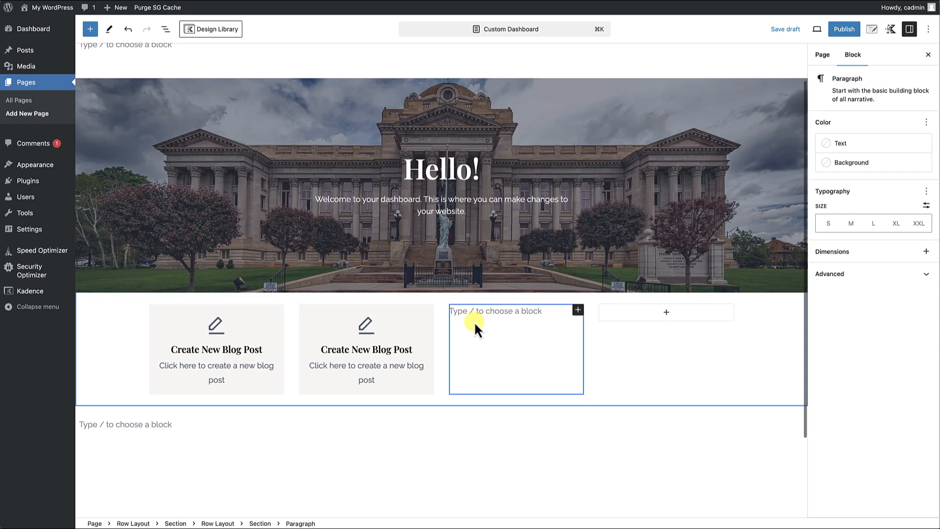
key(super+v)
click(665, 245)
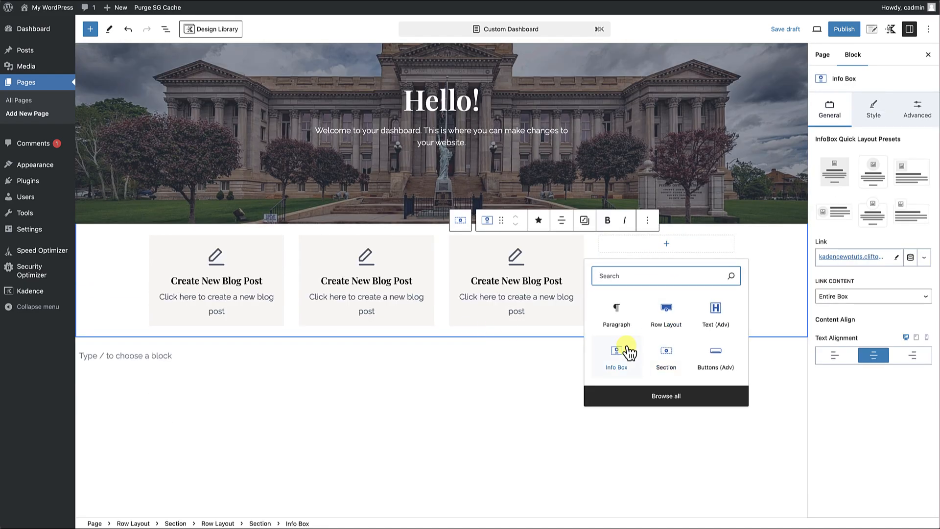
click(618, 327)
key(super+v)
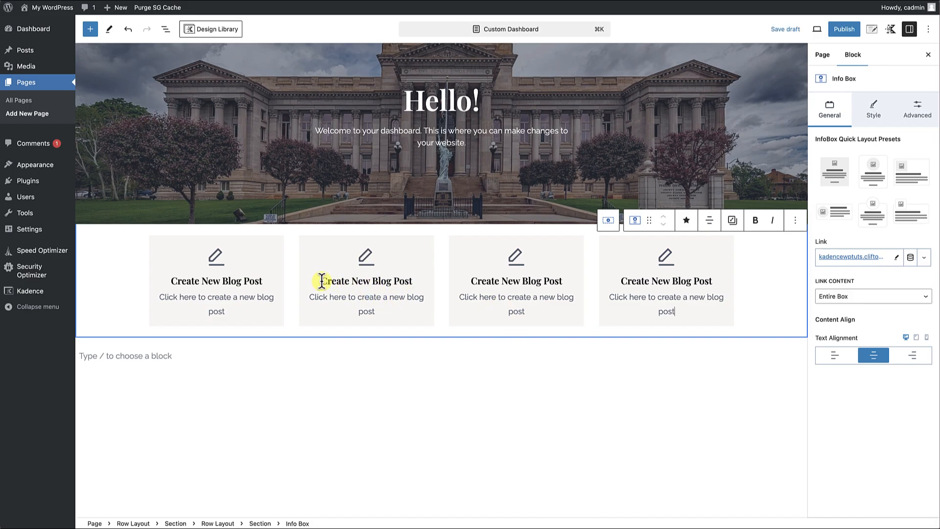
Retitle the second info box "View All Blog Posts" and change its text to "Click here to view all blog posts on your site".
drag(322, 281, 412, 280)
key(super+v)
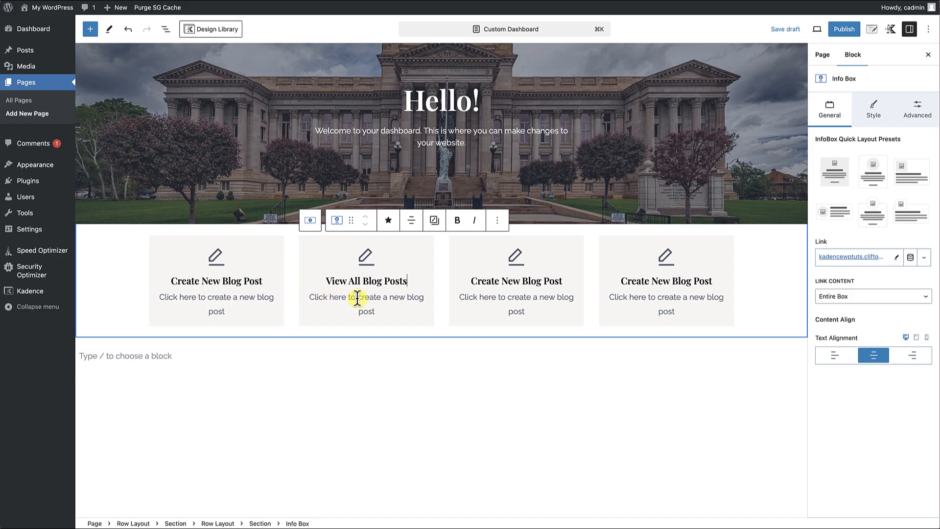
drag(359, 297, 396, 313)
text(vi)
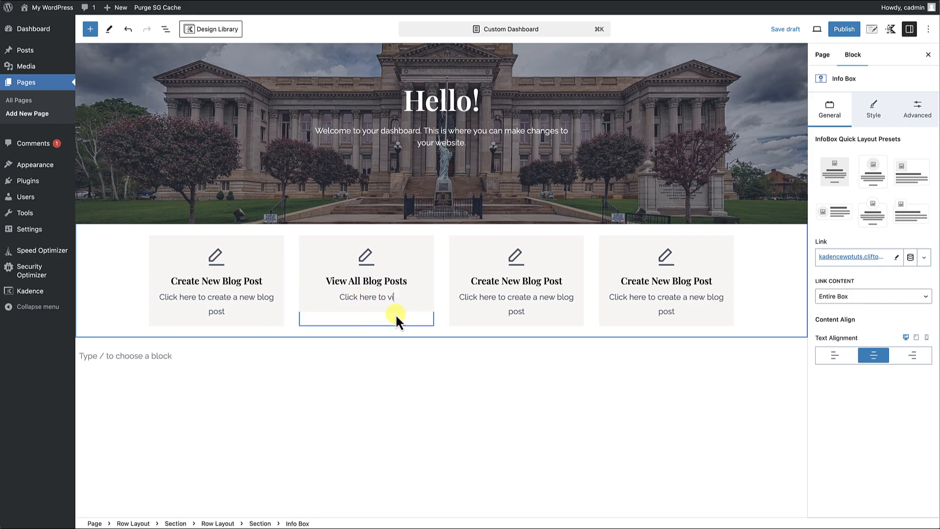
text(ew all blog posts on your site)
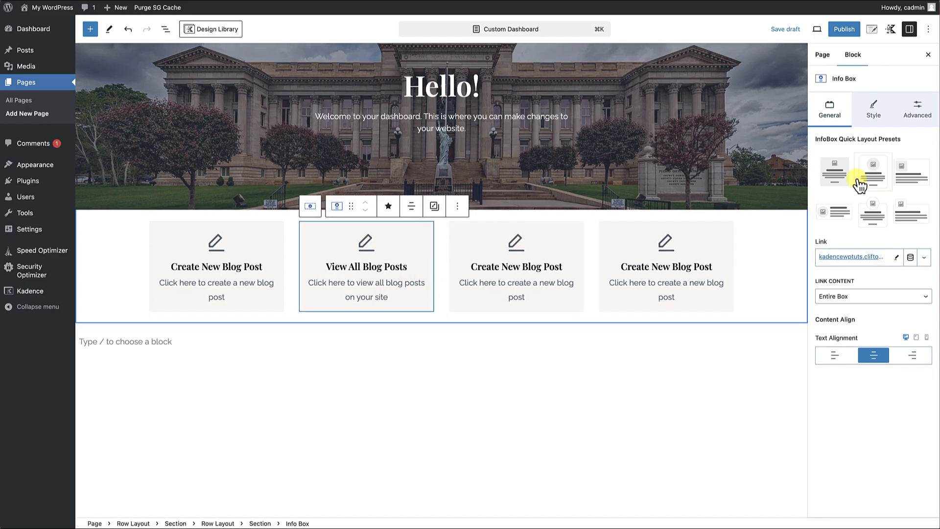
Search the icons for "stack" and give the View All Blog Posts info box the solid icon of sheets stacked in a tray.
click(879, 118)
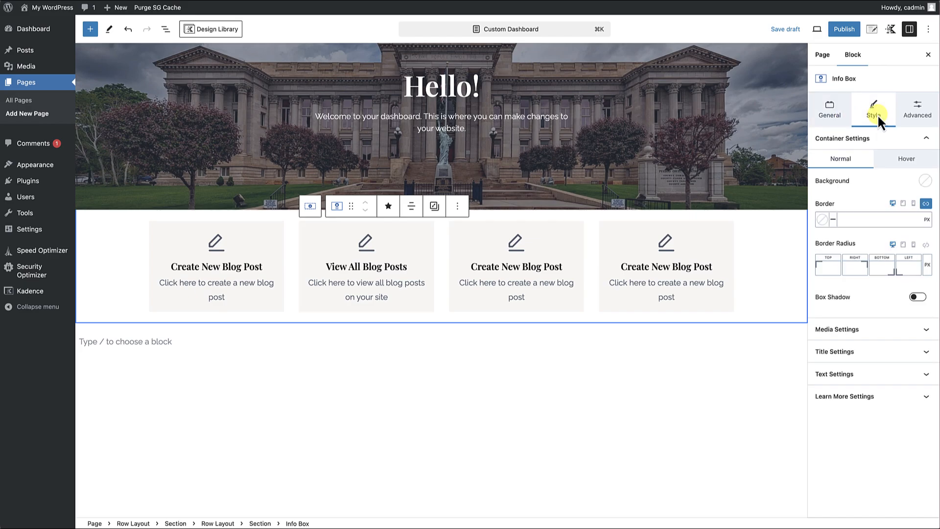
click(886, 330)
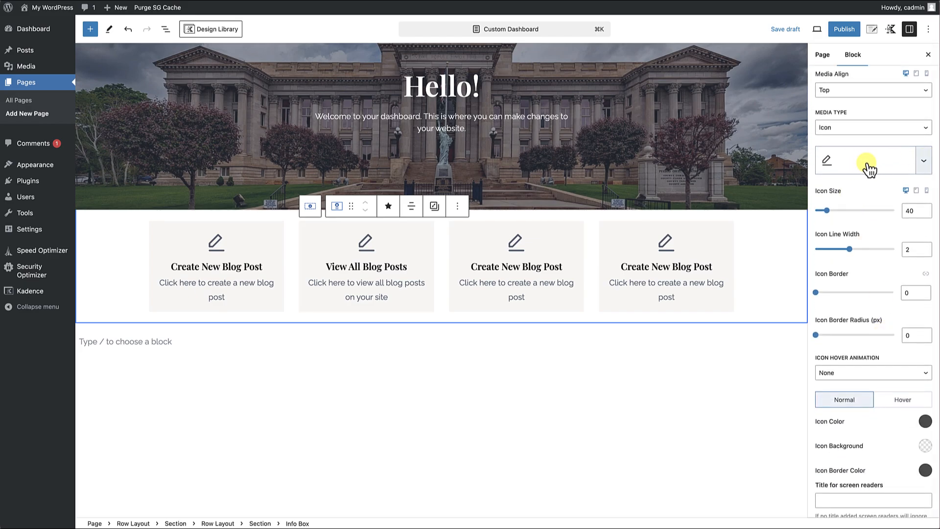
click(869, 169)
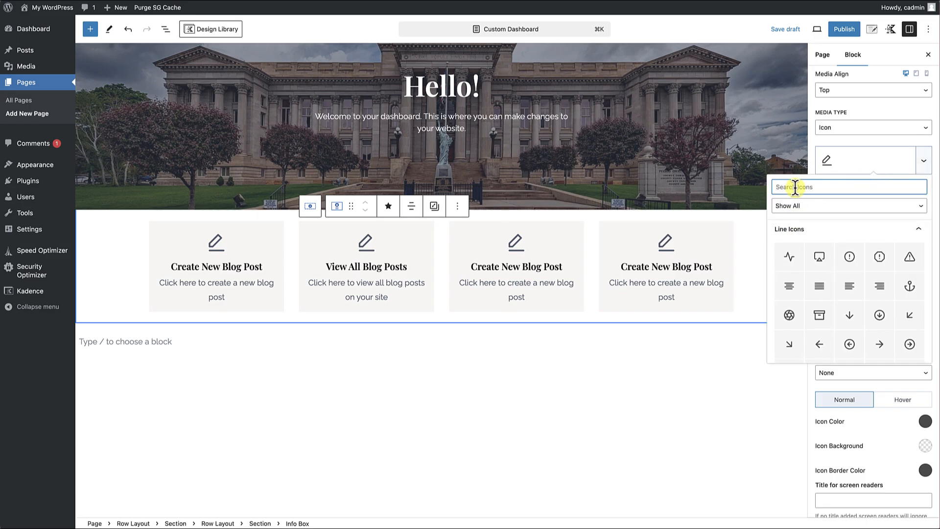
text(stack)
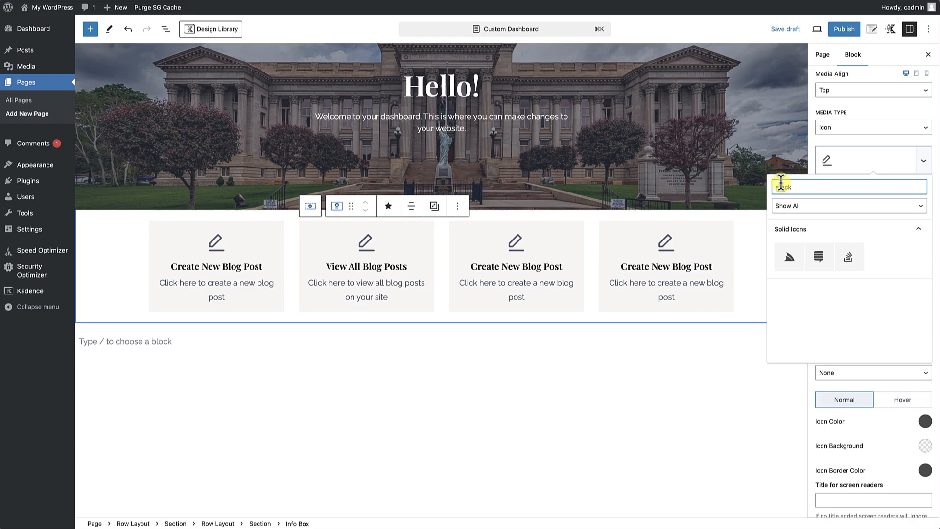
click(848, 256)
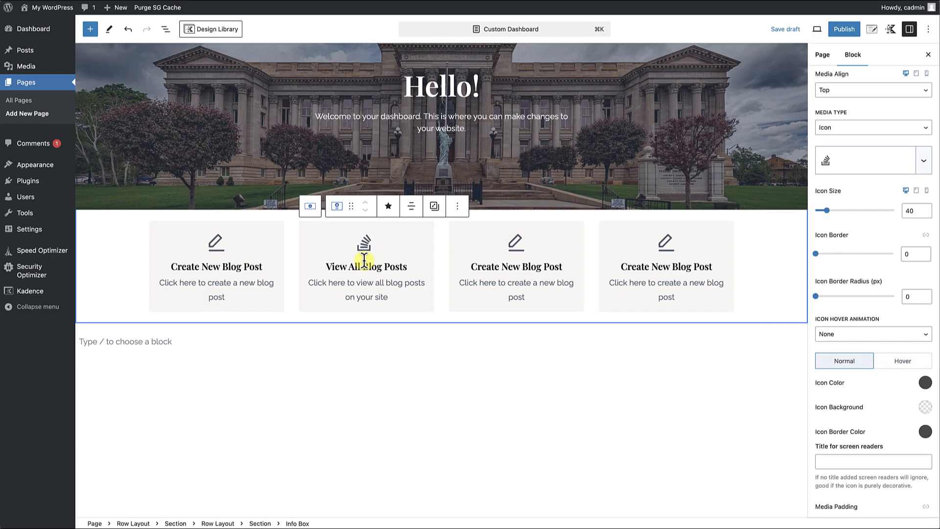
Copy the link address of the admin's All Posts page for the View All Blog Posts info box.
click(430, 226)
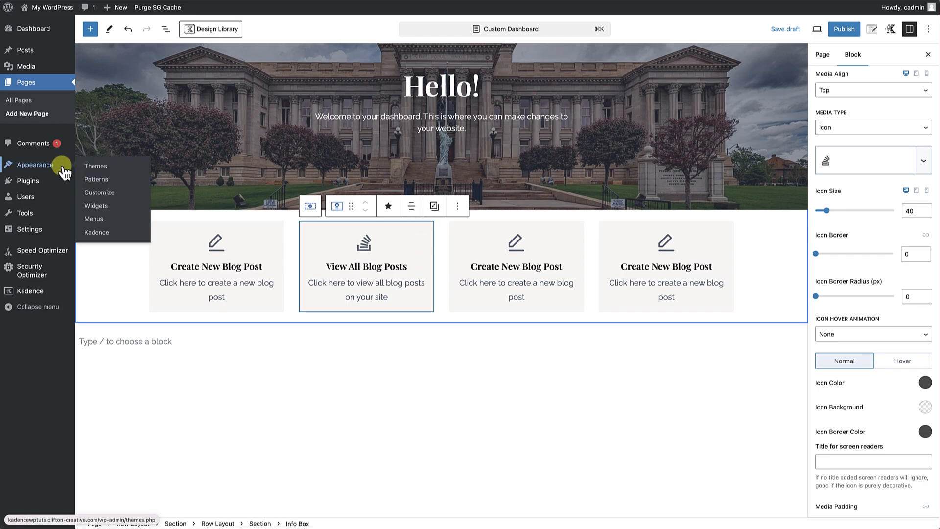
mouse_move(30, 57)
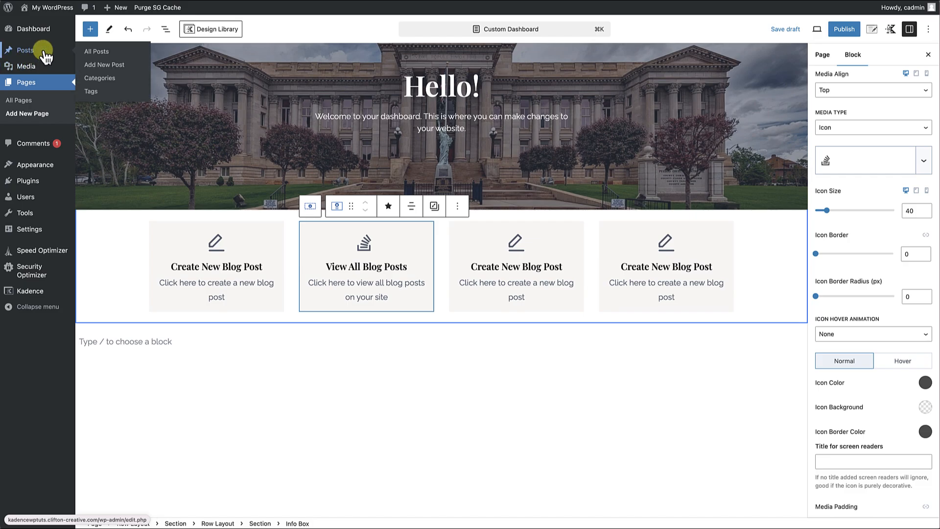
right_click(99, 52)
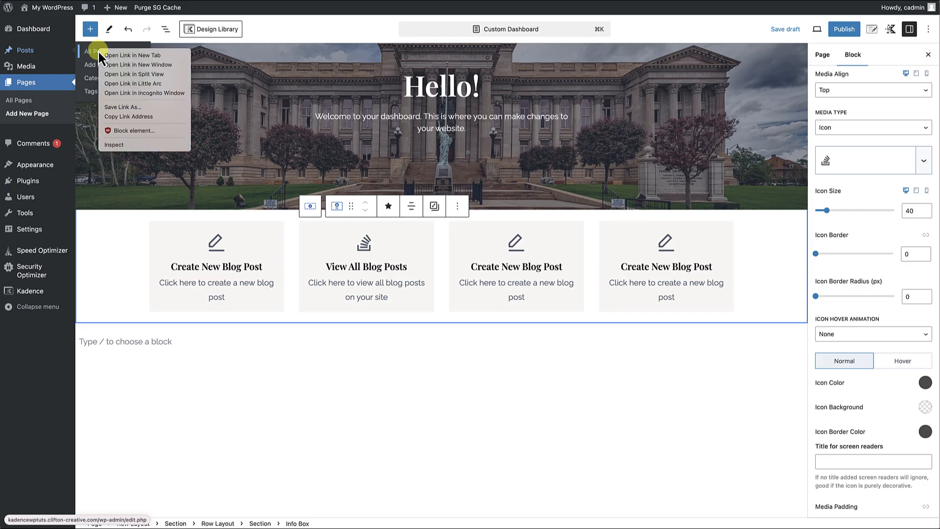
click(127, 121)
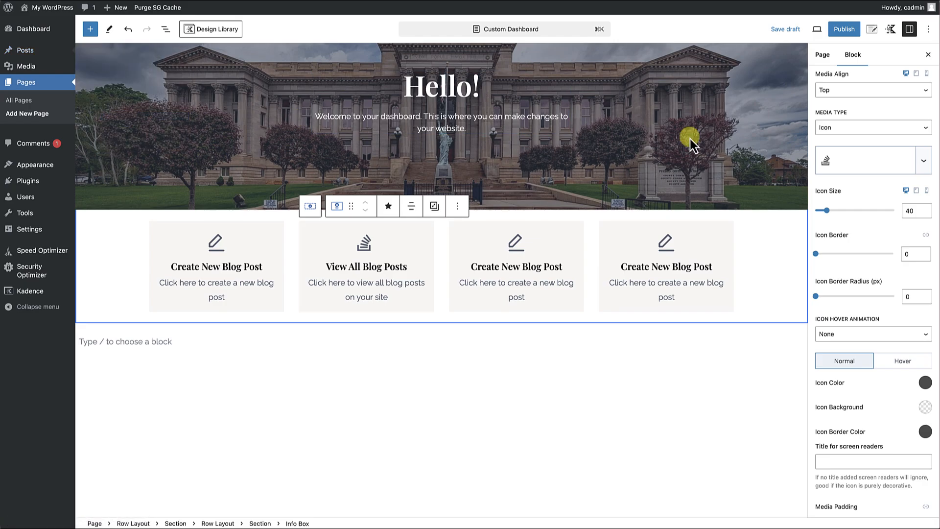
Replace the View All Blog Posts info box's link with the copied edit.php address.
scroll(836, 139, up, 3)
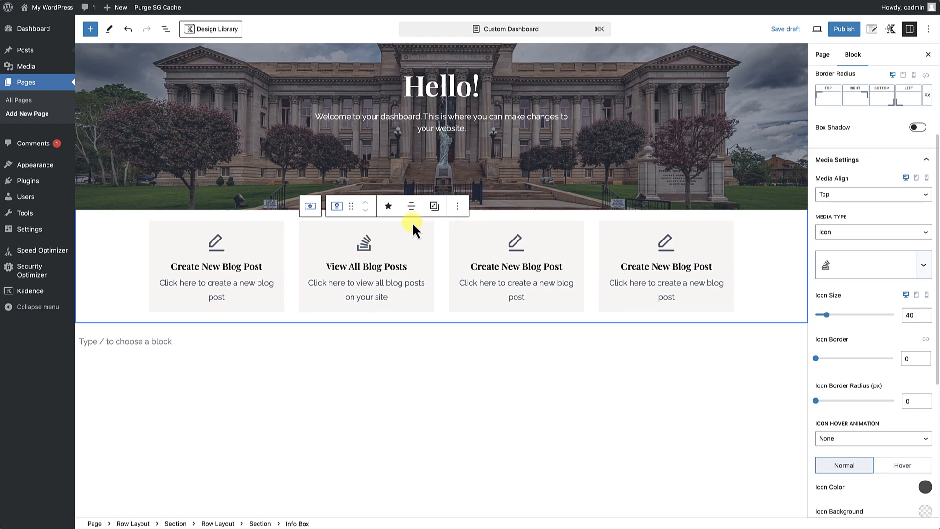
scroll(864, 204, up, 5)
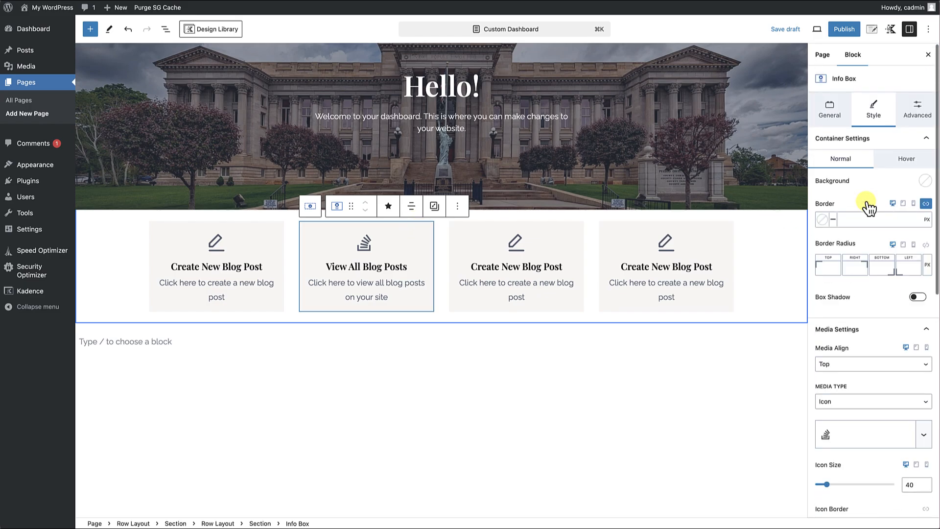
click(831, 113)
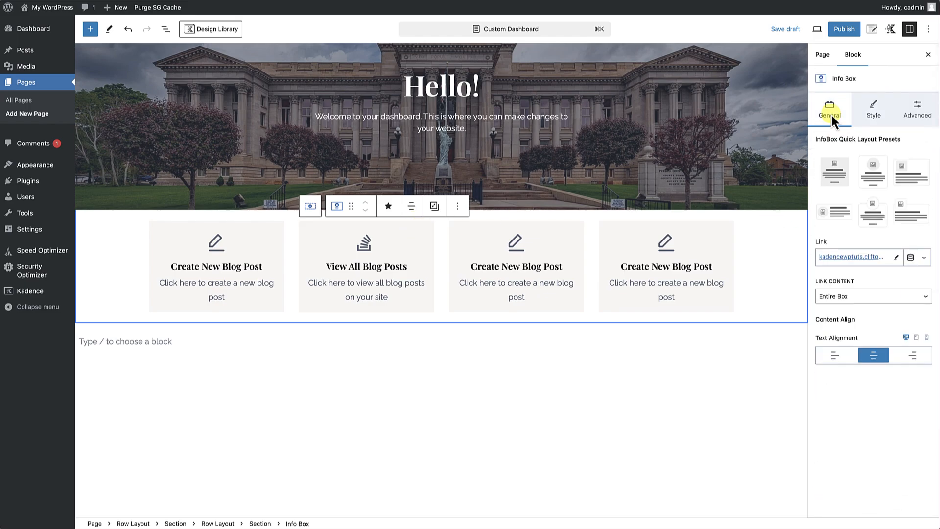
click(896, 258)
click(883, 257)
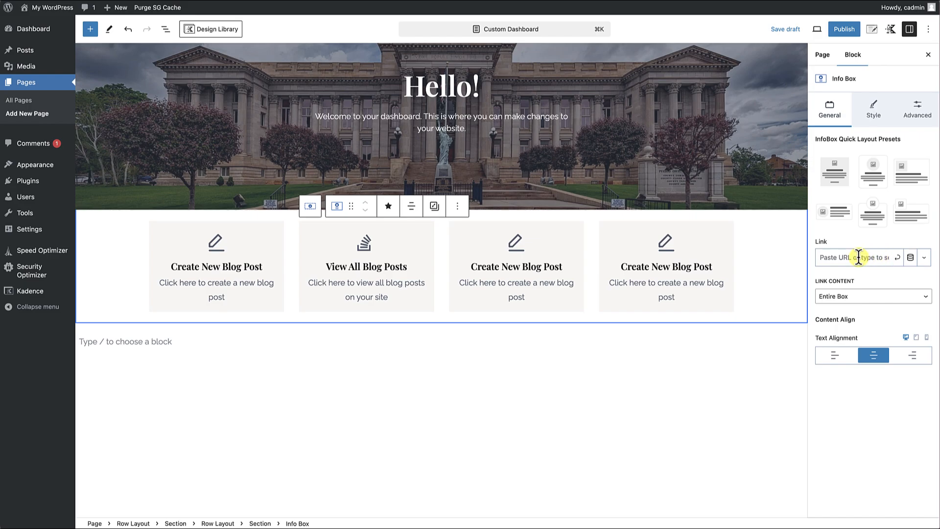
key(super+v)
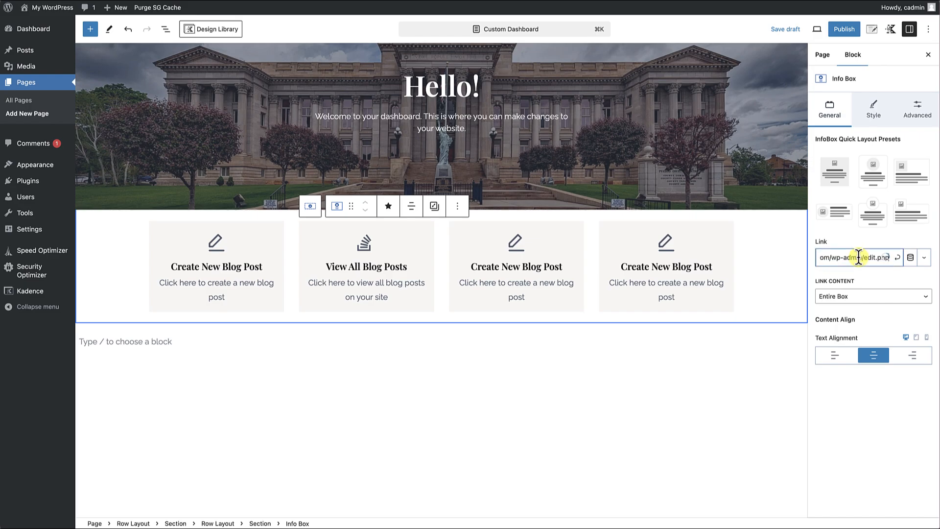
click(898, 258)
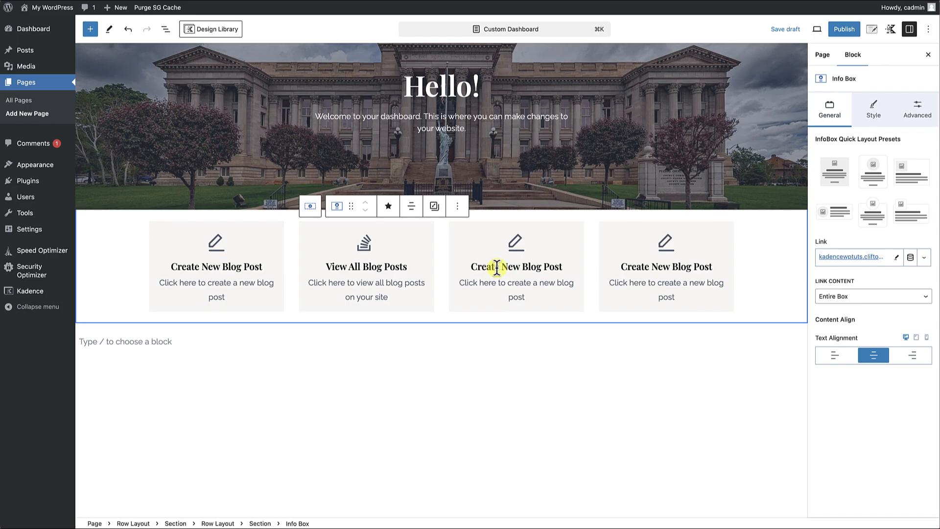
Retitle the third info box "Create New Web Page" and change its text to "Click here to create a new web page.".
click(523, 268)
drag(523, 268, 570, 267)
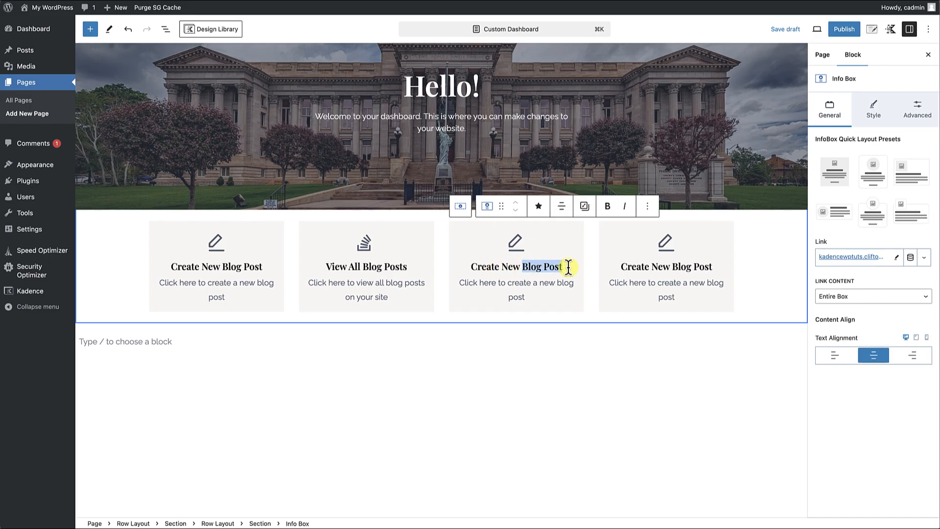
text(Web Page)
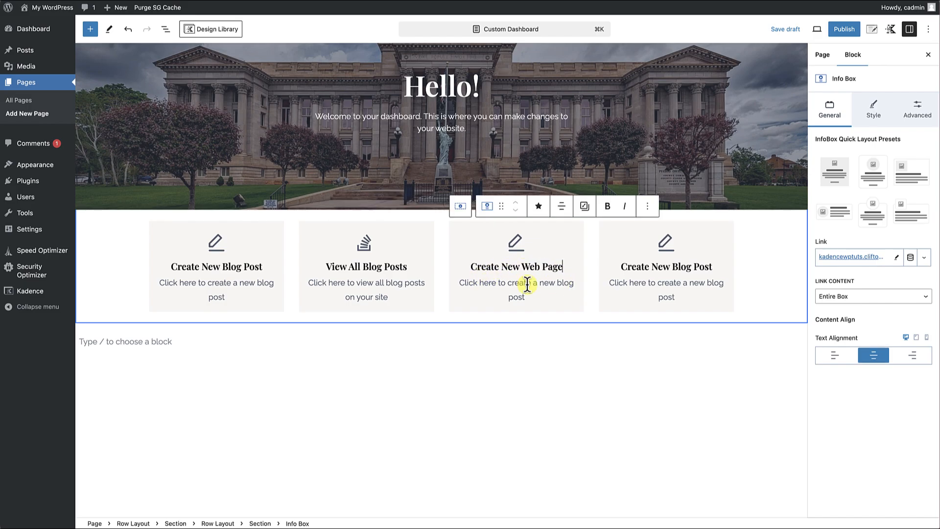
drag(557, 284, 576, 295)
text(web page.)
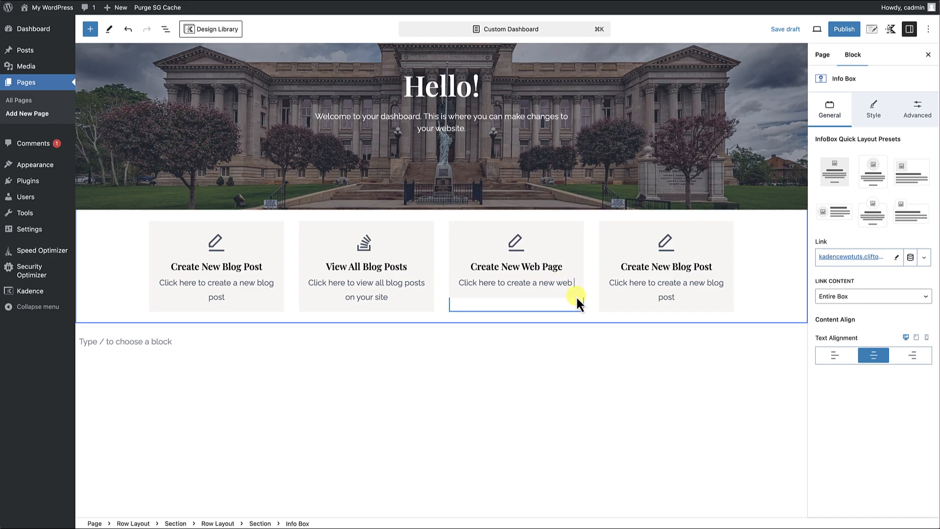
Open the icon picker in the media settings of the Create New Web Page info box.
click(575, 217)
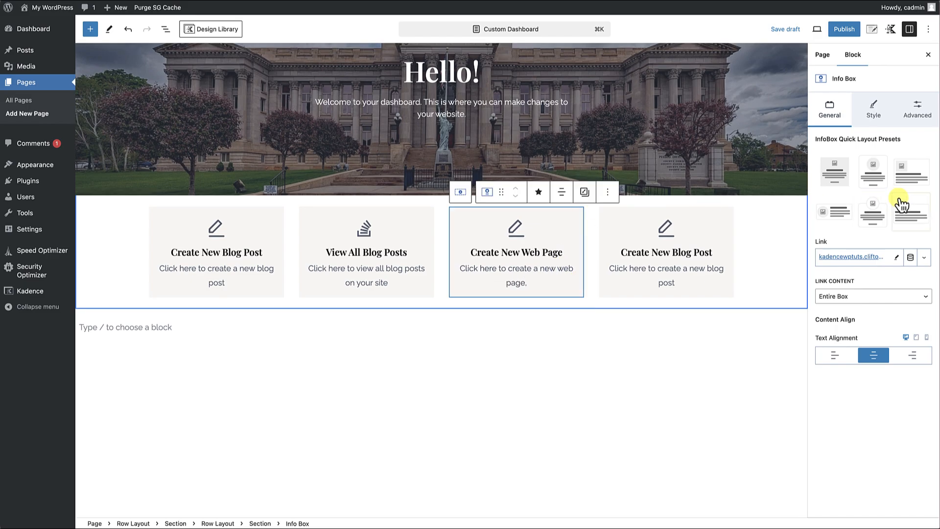
click(875, 112)
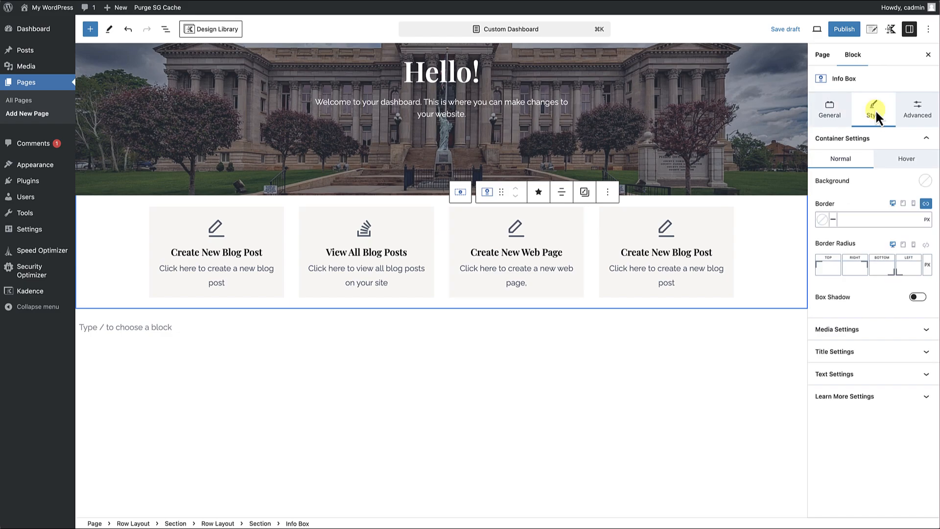
click(854, 329)
scroll(852, 323, down, 5)
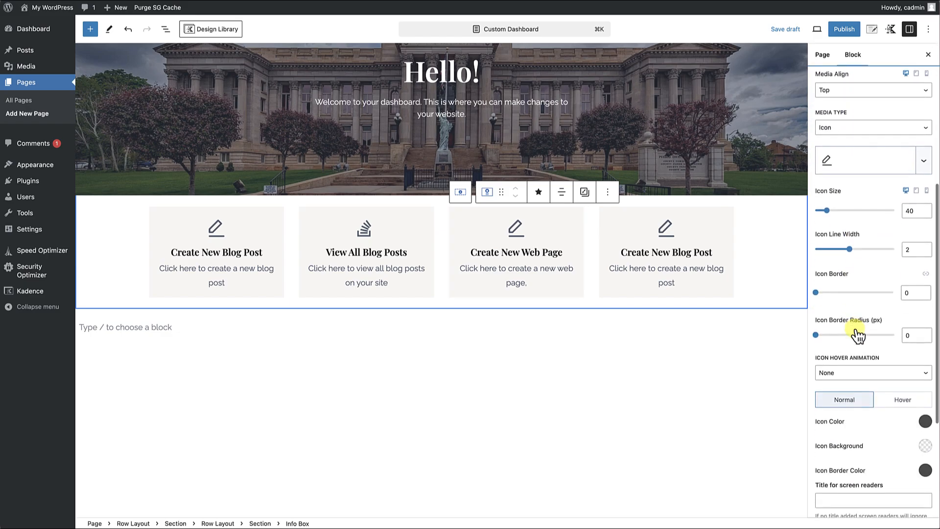
click(876, 167)
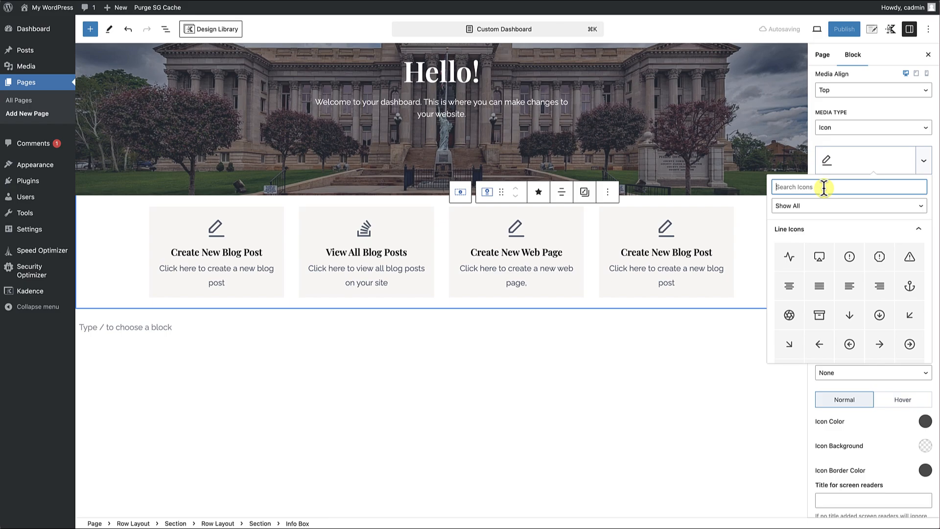
text(pages)
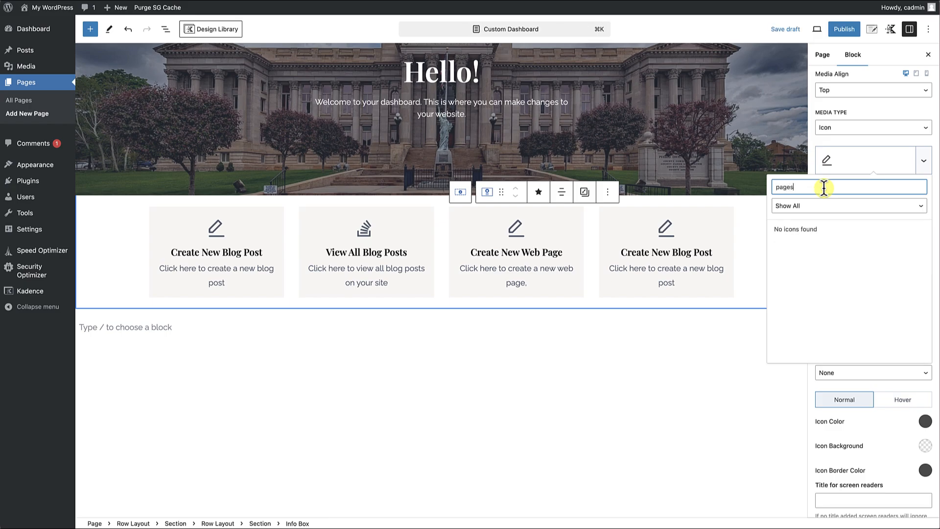
key(BackSpace)
key(BackSpace)
key(BackSpace)
key(BackSpace)
key(BackSpace)
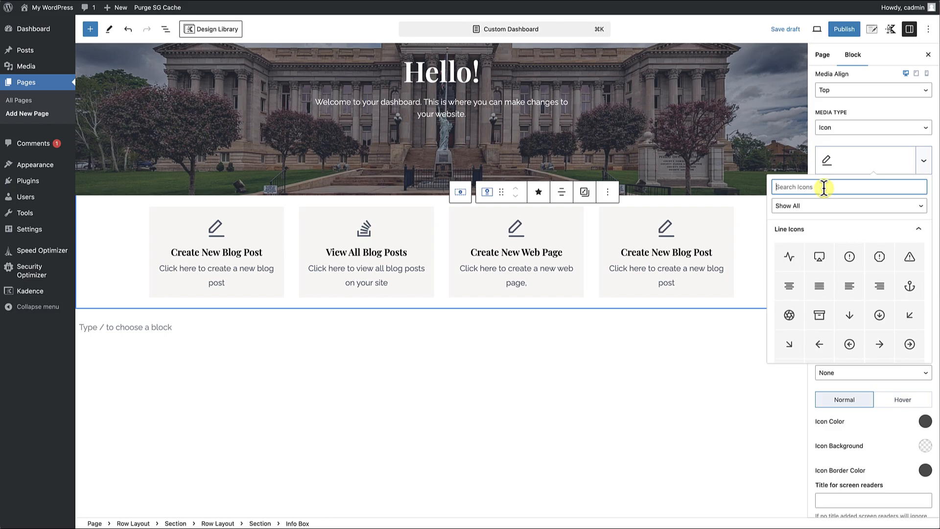
Search the icons for "boo" and set the open book line icon on the Create New Web Page info box.
text(boo)
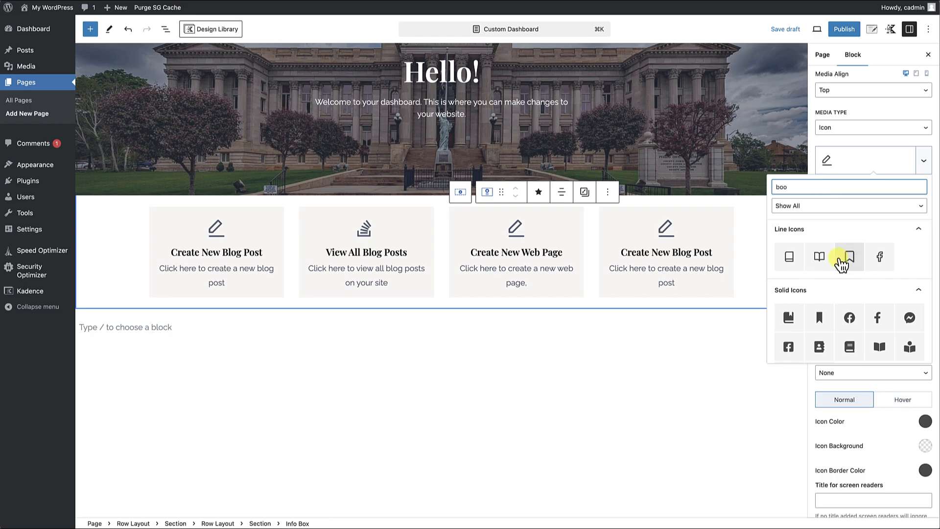
click(819, 259)
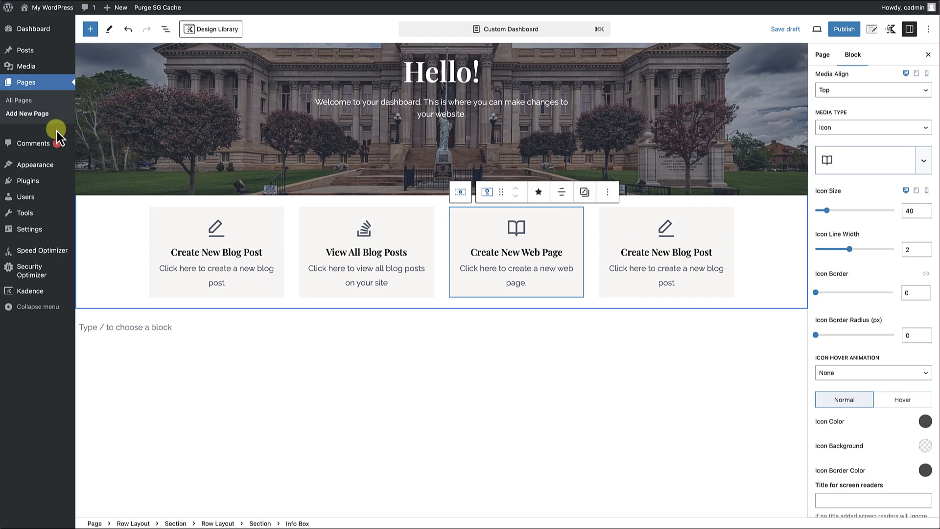
Copy the link address of the admin's Add New Page entry and reselect the Create New Web Page info box.
right_click(35, 115)
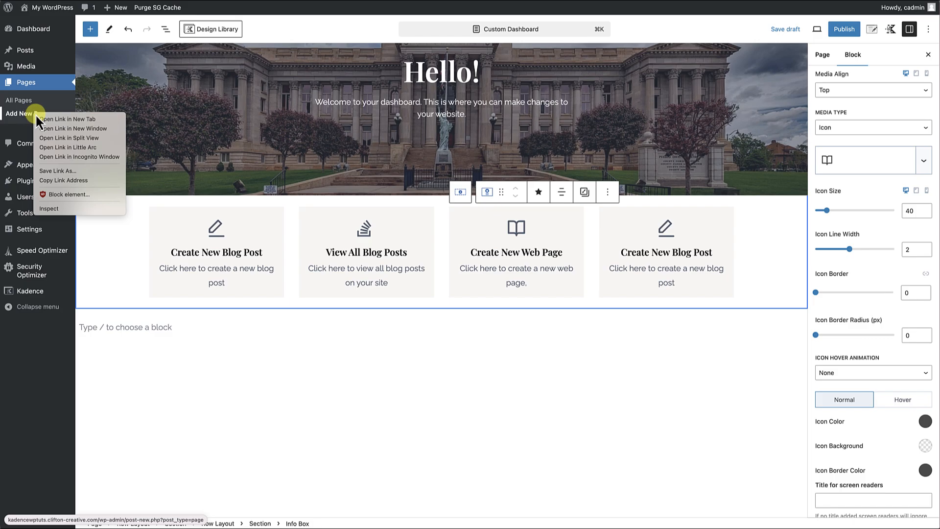
click(58, 180)
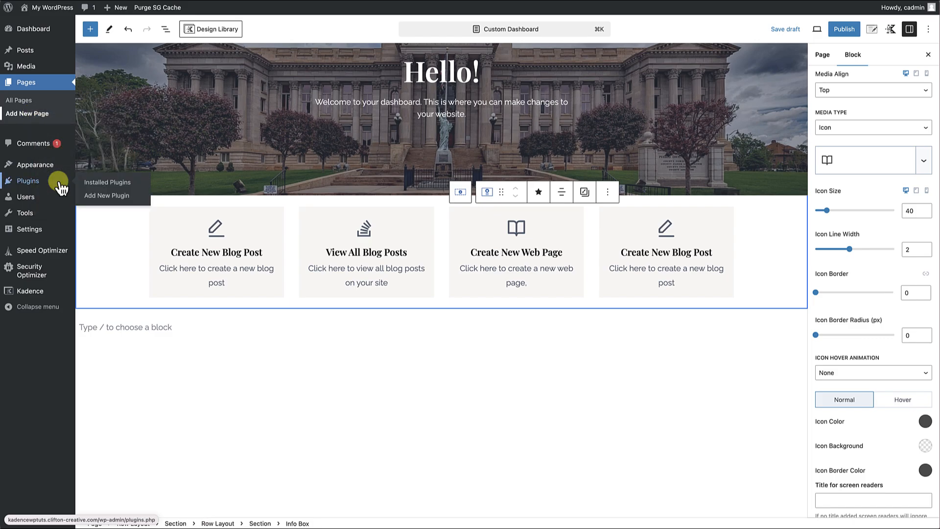
click(562, 218)
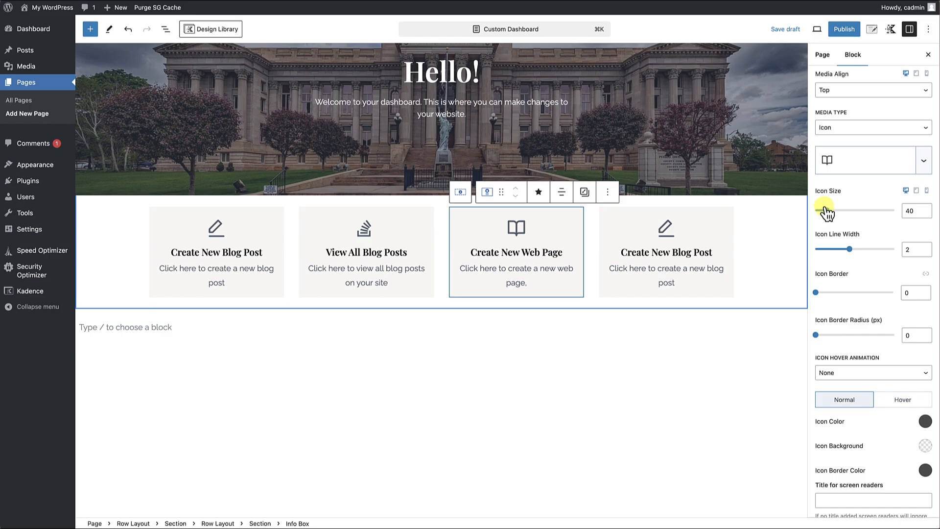
Replace the link of the Create New Web Page info box with the copied Add New Page address.
scroll(825, 212, up, 5)
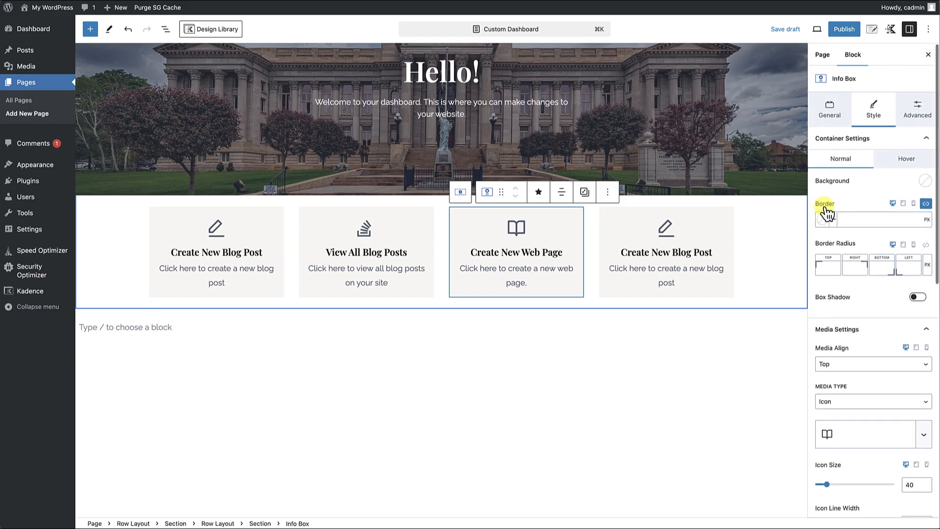
click(831, 109)
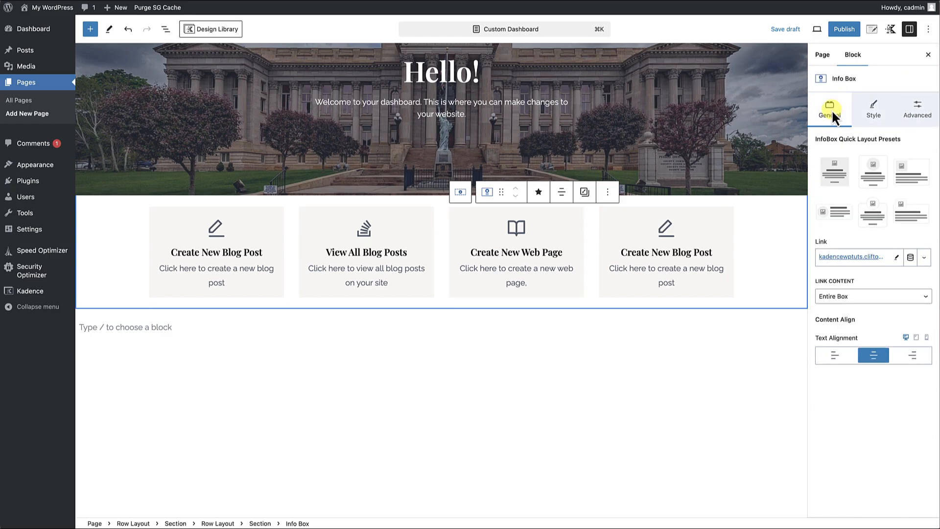
click(897, 258)
click(884, 257)
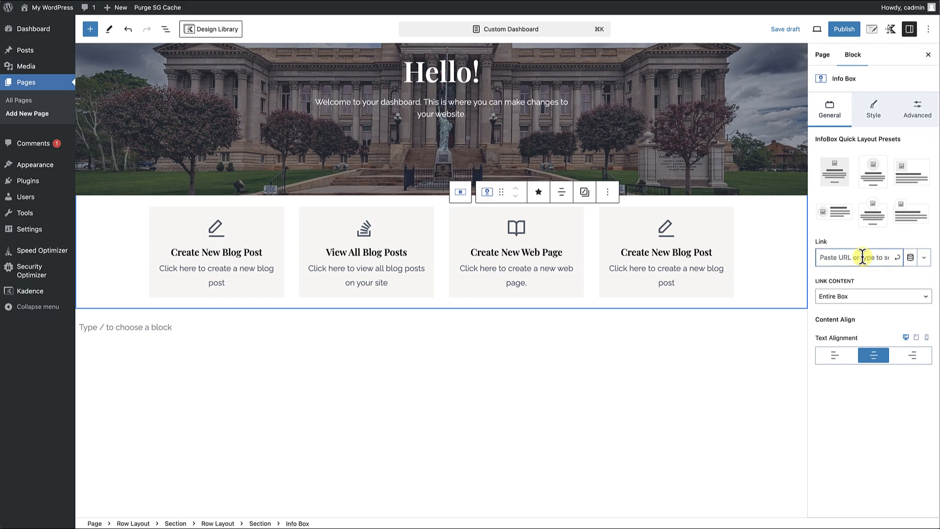
key(super+v)
click(896, 257)
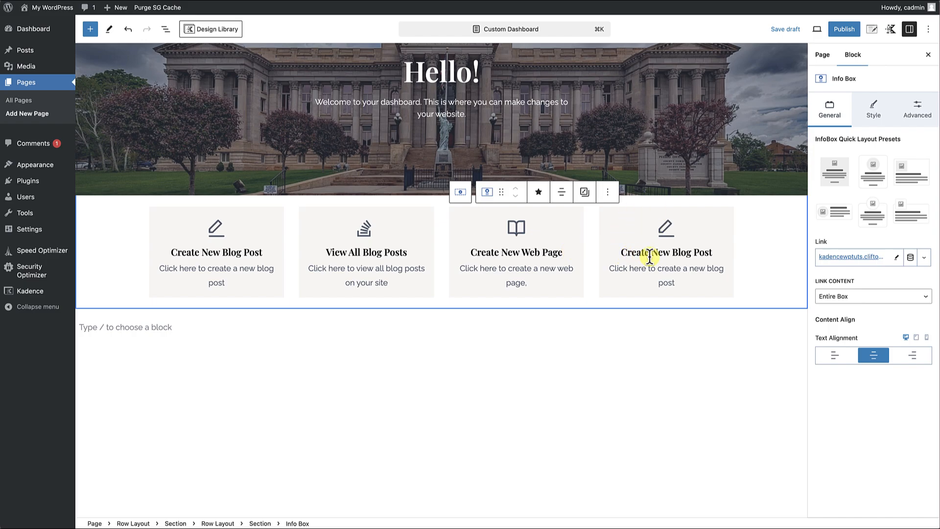
Retitle the fourth info box "View All Web Pages" and change its text to "Click here to view all web pages on your website".
triple_click(634, 253)
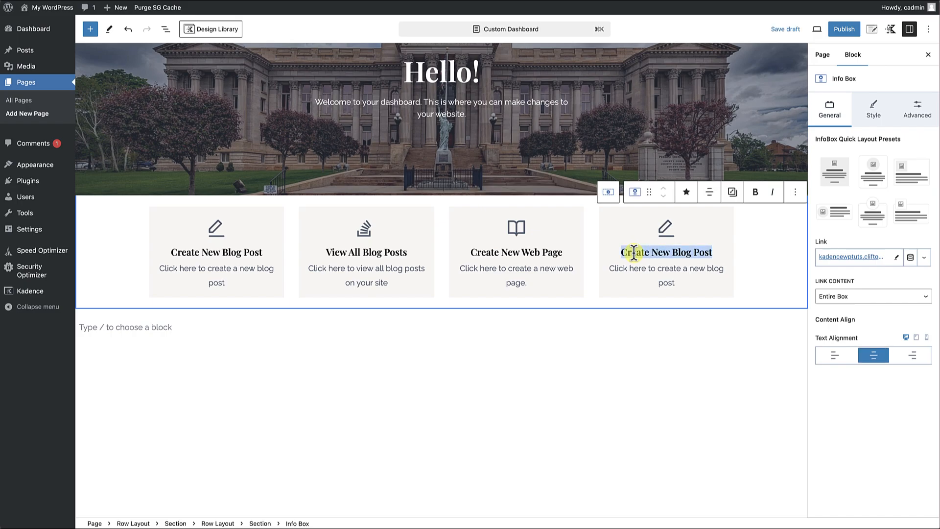
text(View All )
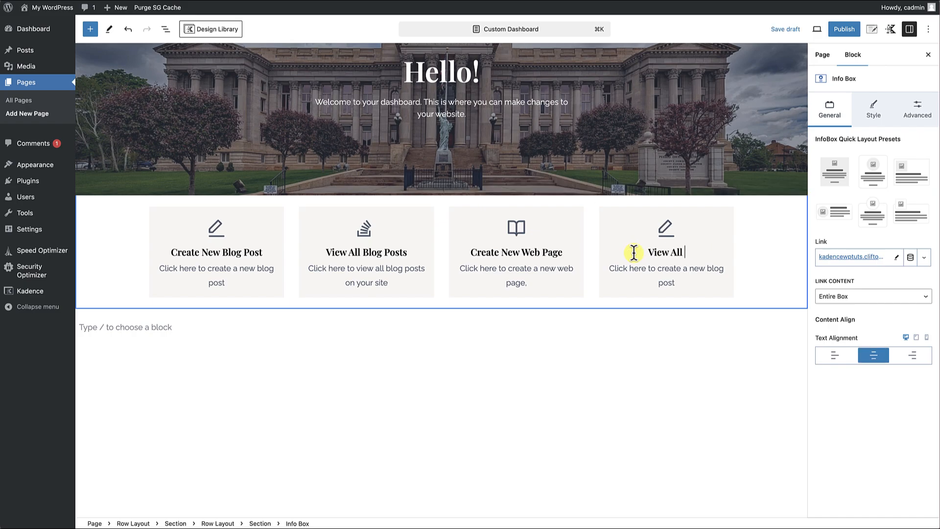
text(Web Pages)
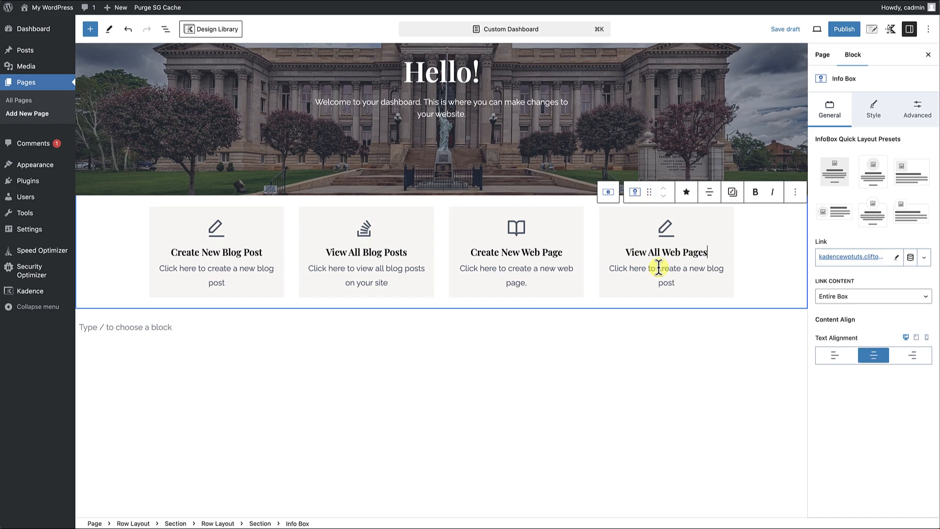
drag(659, 267, 715, 284)
text(view all )
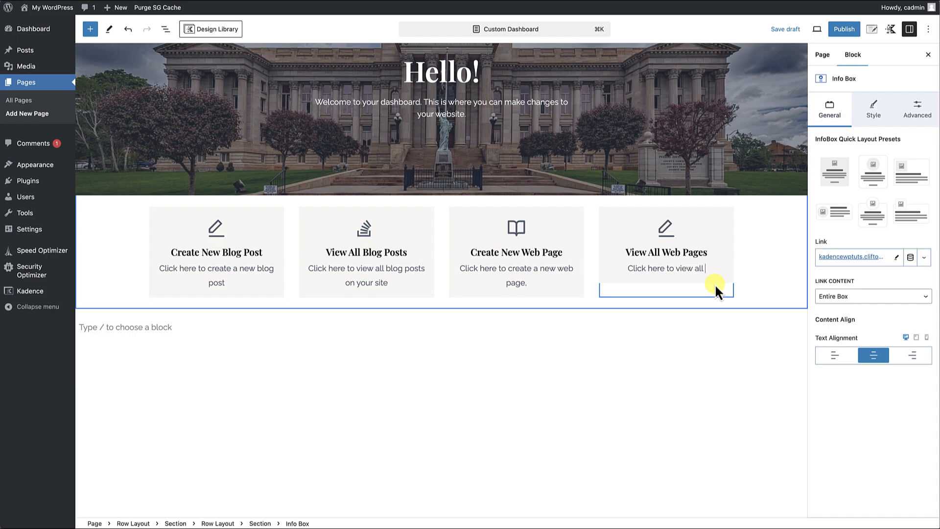
text(web pages on your website)
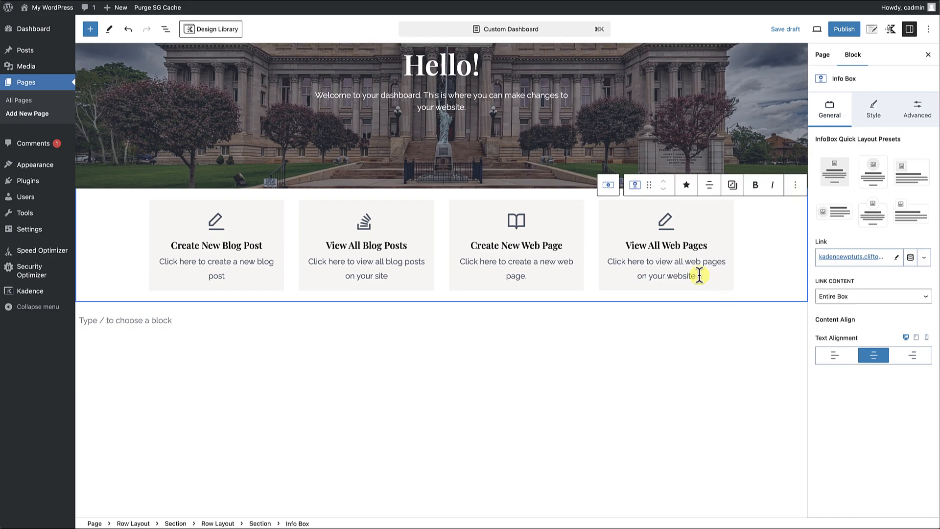
Search the icons for "eye" and set the open eye line icon on the View All Web Pages info box.
click(720, 217)
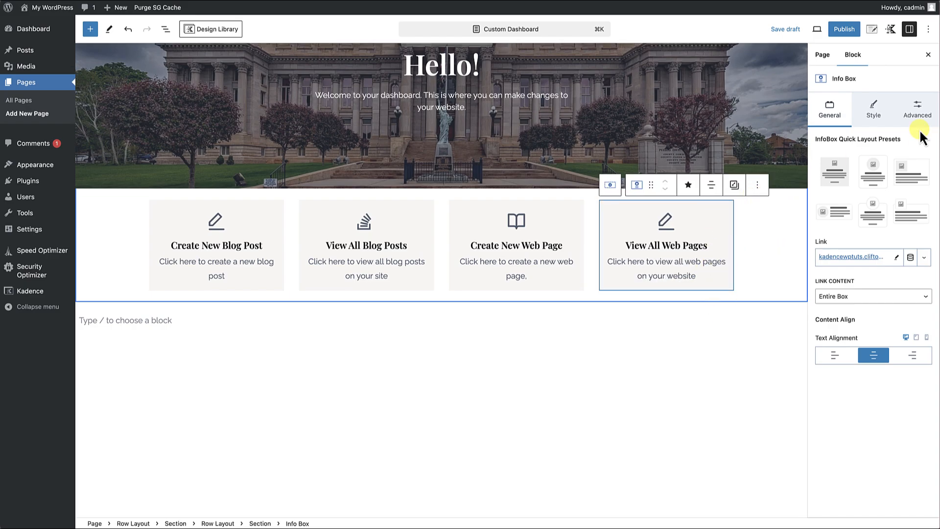
click(875, 110)
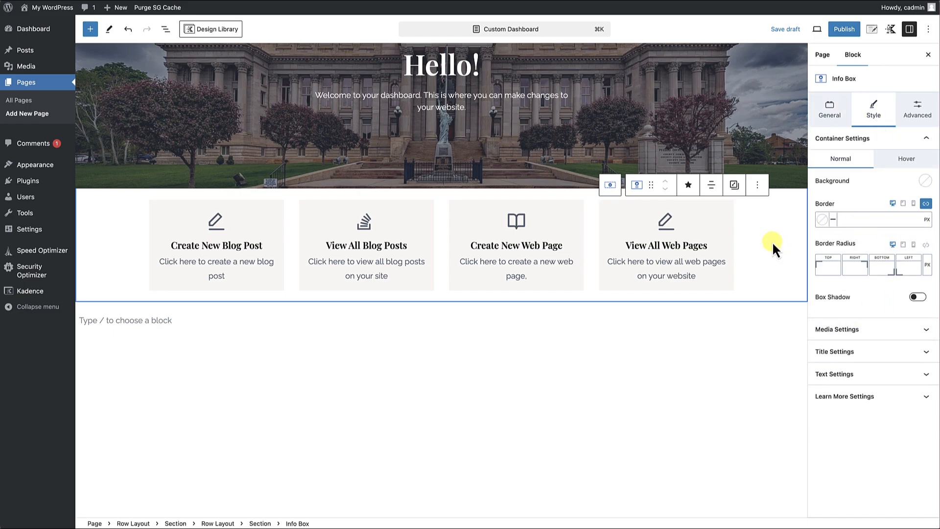
click(886, 329)
scroll(874, 245, down, 4)
click(865, 169)
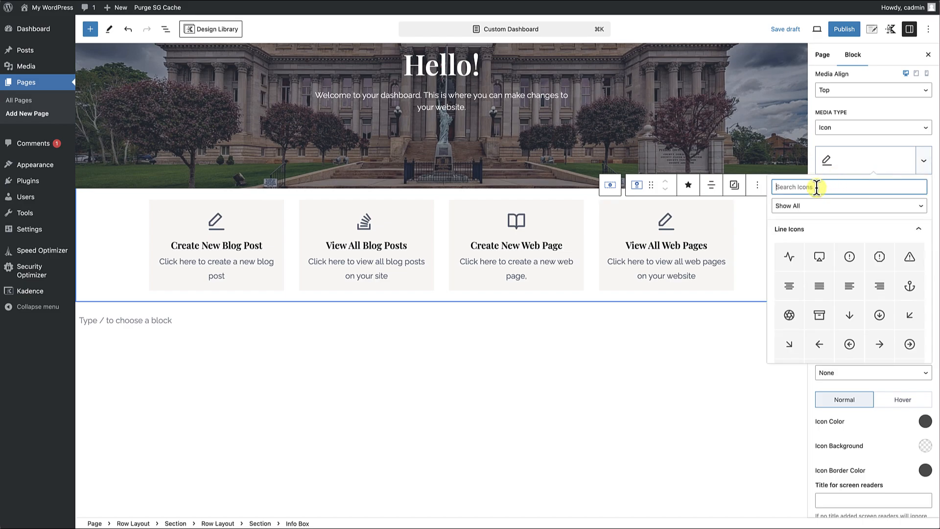
text(book)
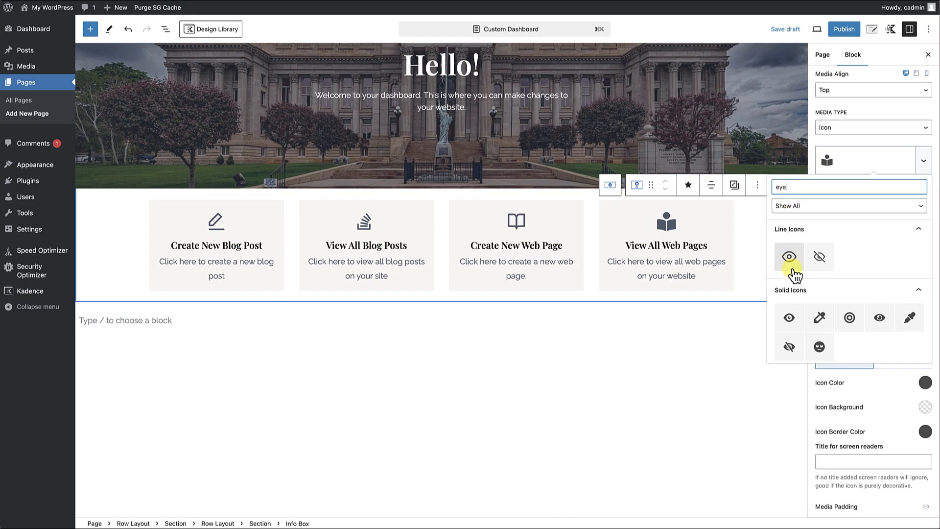
click(790, 261)
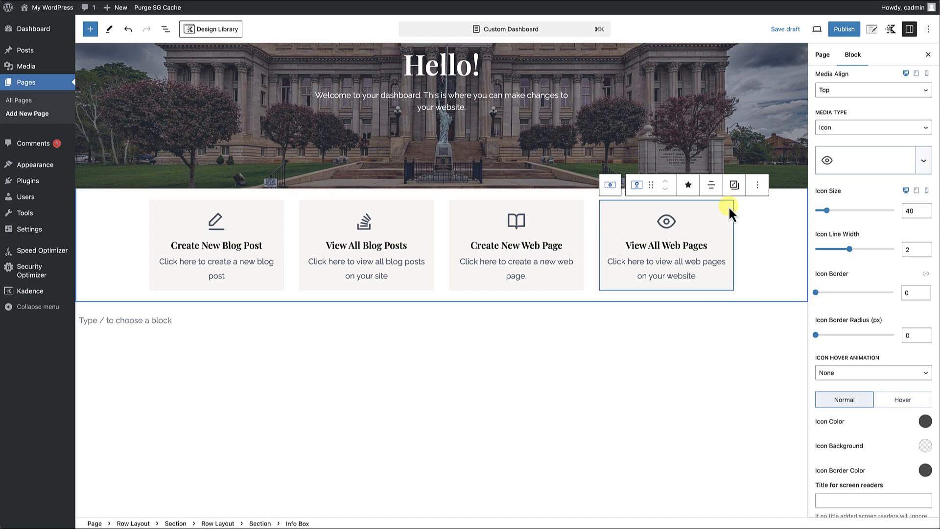
Copy the link address of the admin's All Pages entry and set it as the View All Web Pages info box's link.
right_click(22, 101)
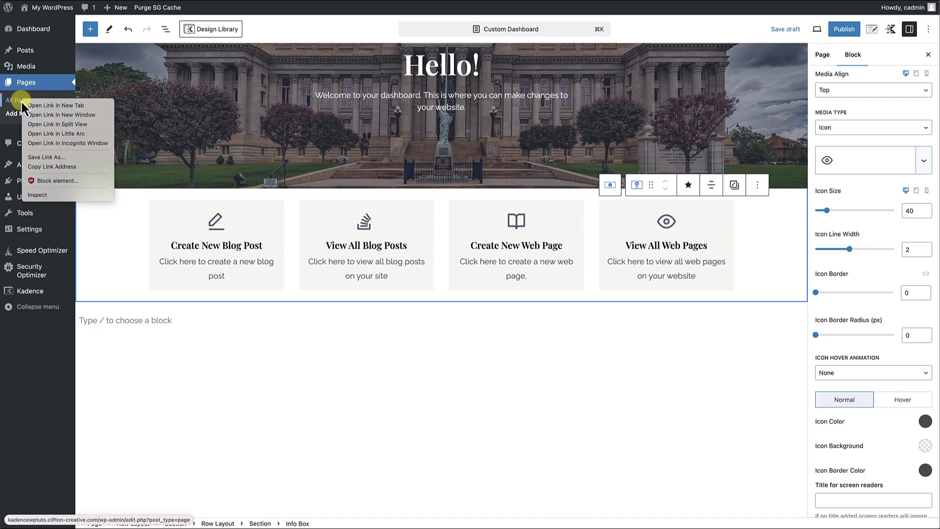
click(57, 167)
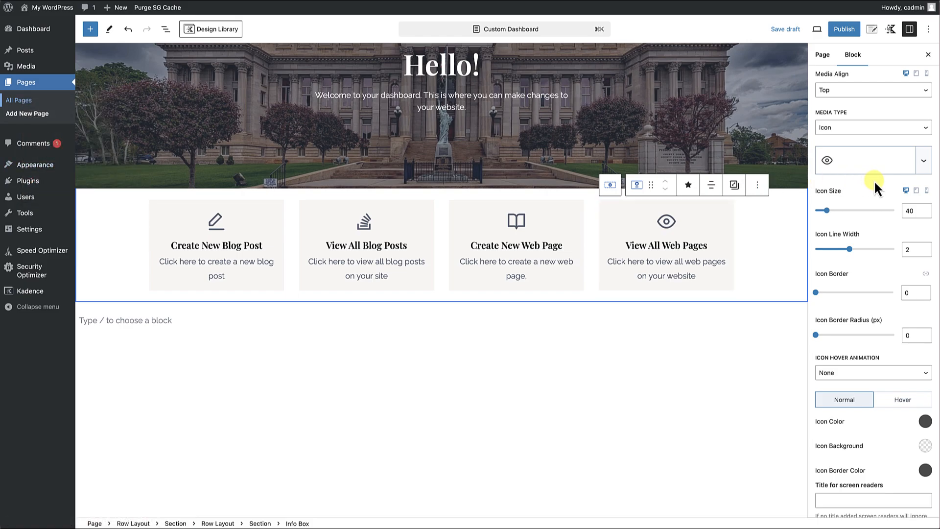
scroll(872, 181, up, 5)
click(707, 220)
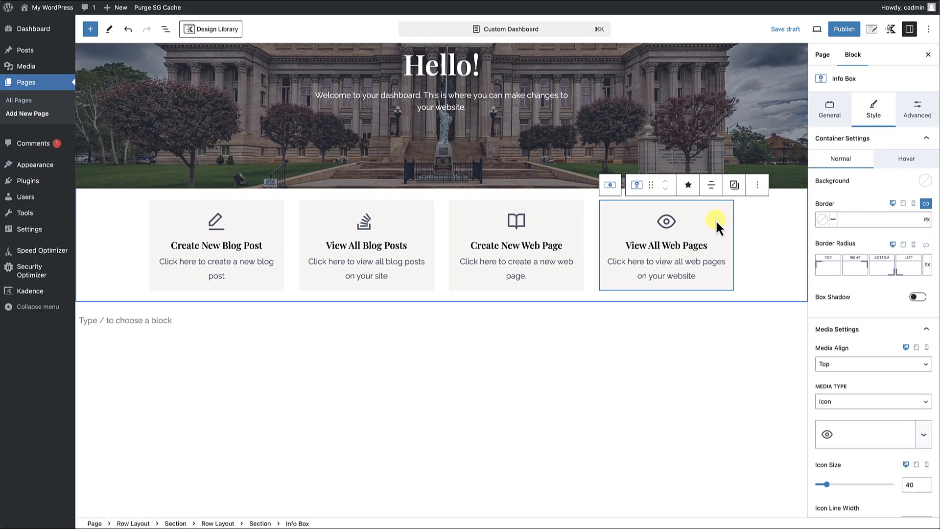
click(830, 113)
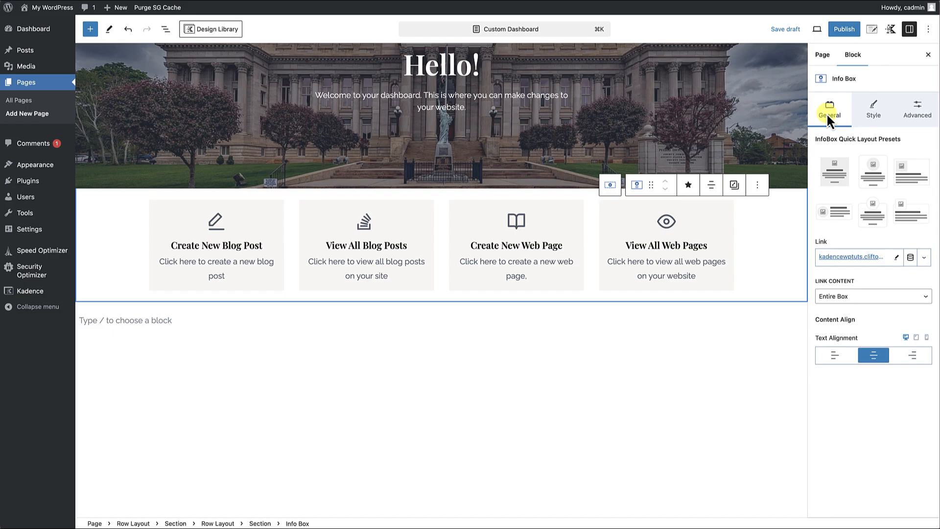
click(896, 258)
click(883, 258)
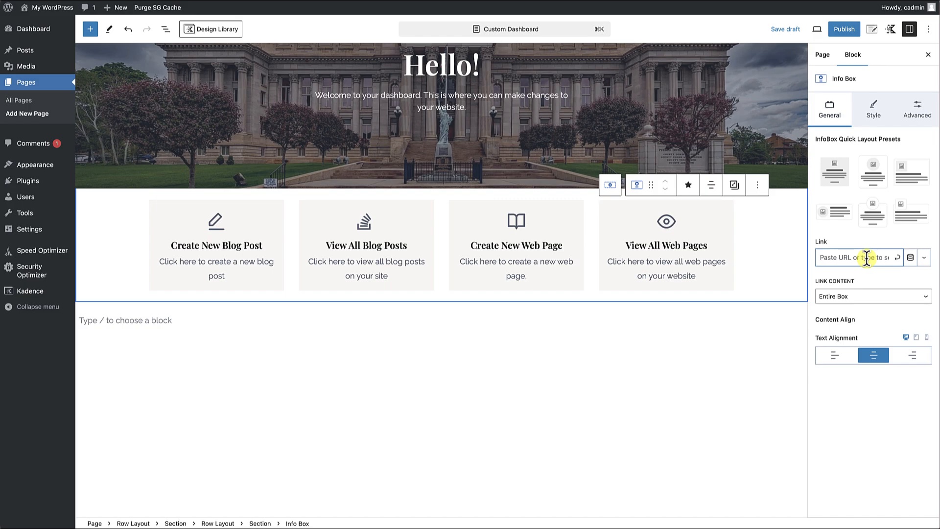
key(super+v)
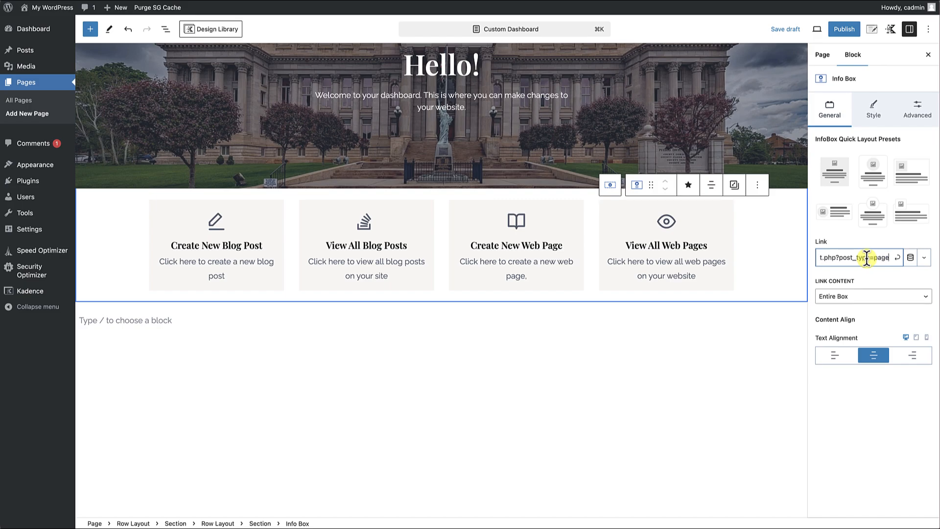
click(897, 258)
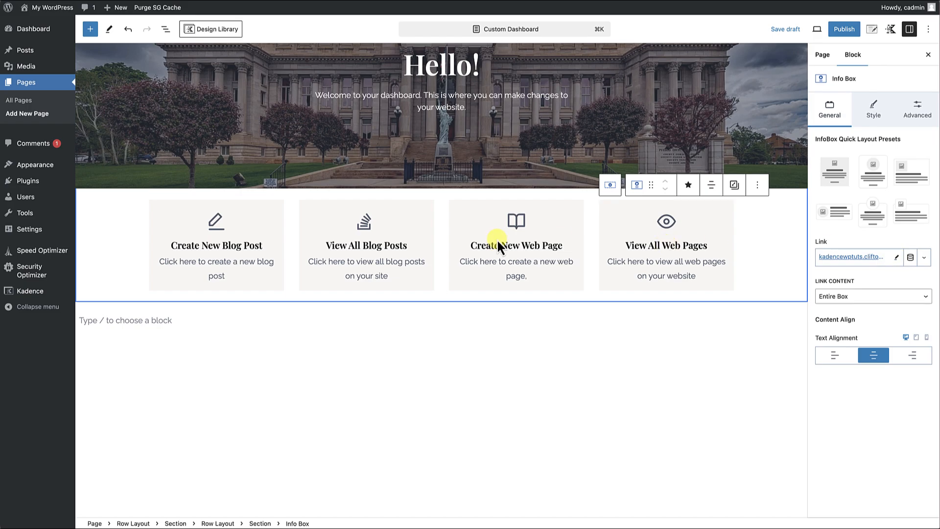
Give the four-column info box row a custom top margin of -60 px so it overlaps the hero banner.
scroll(537, 269, up, 1)
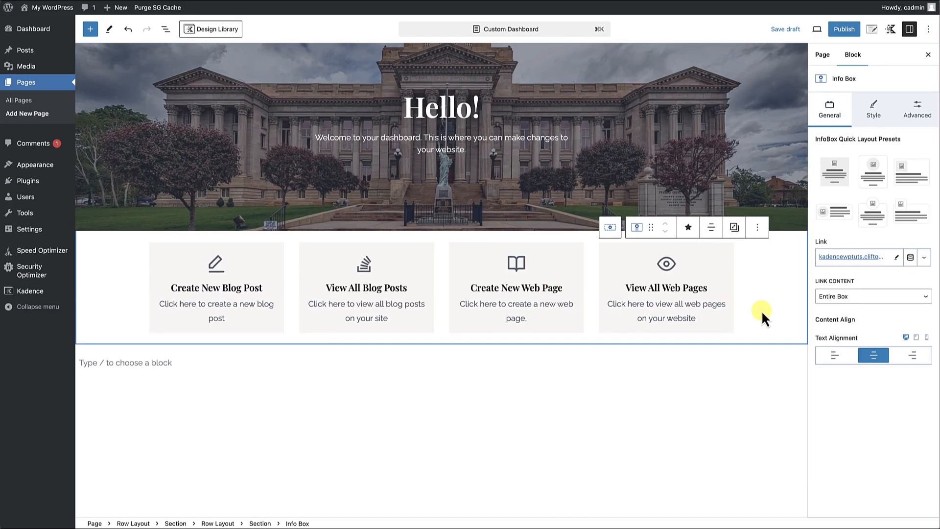
click(793, 330)
scroll(794, 330, up, 3)
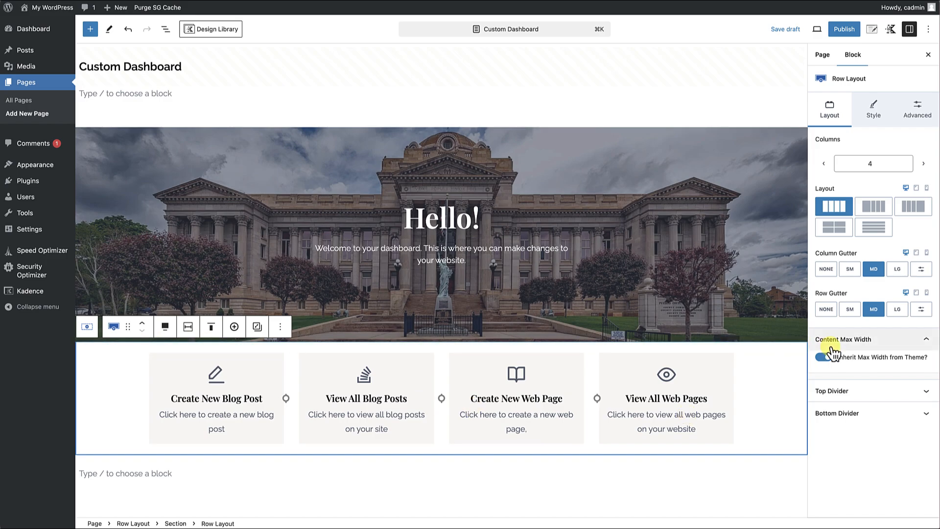
click(916, 117)
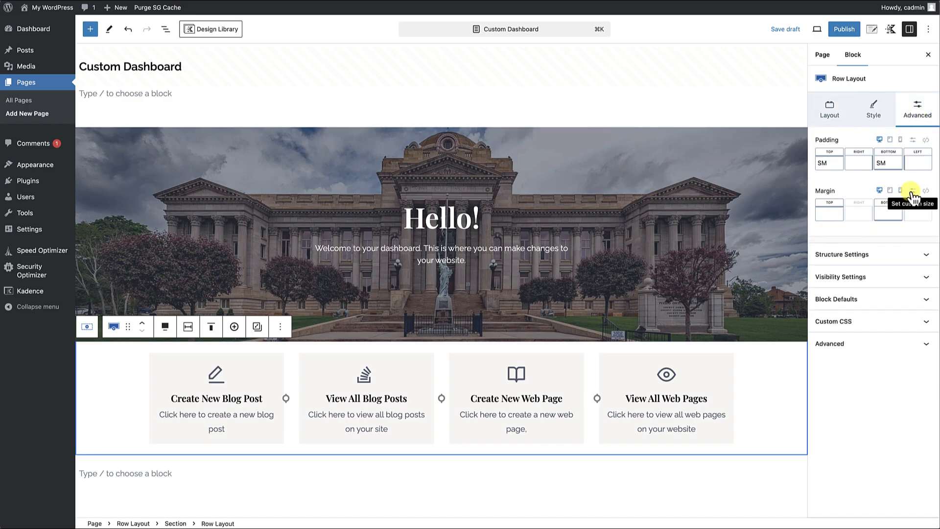
click(830, 214)
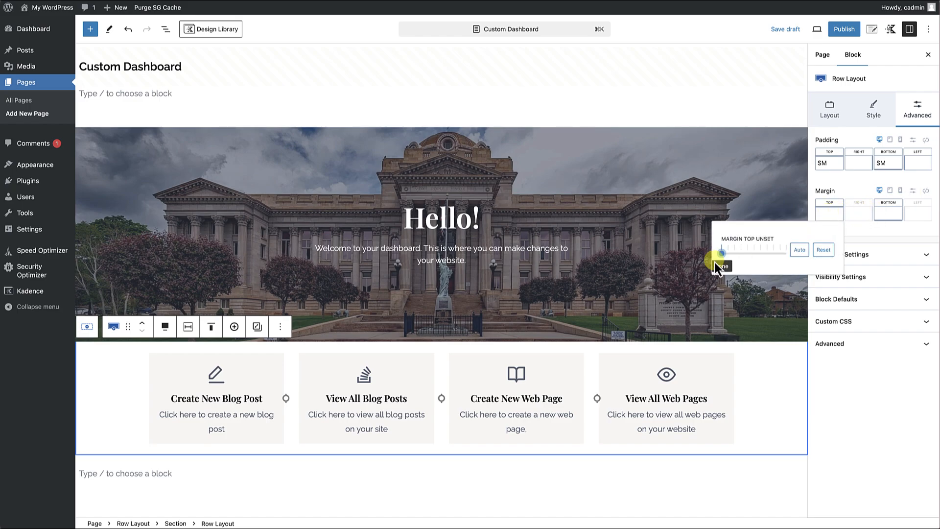
click(913, 192)
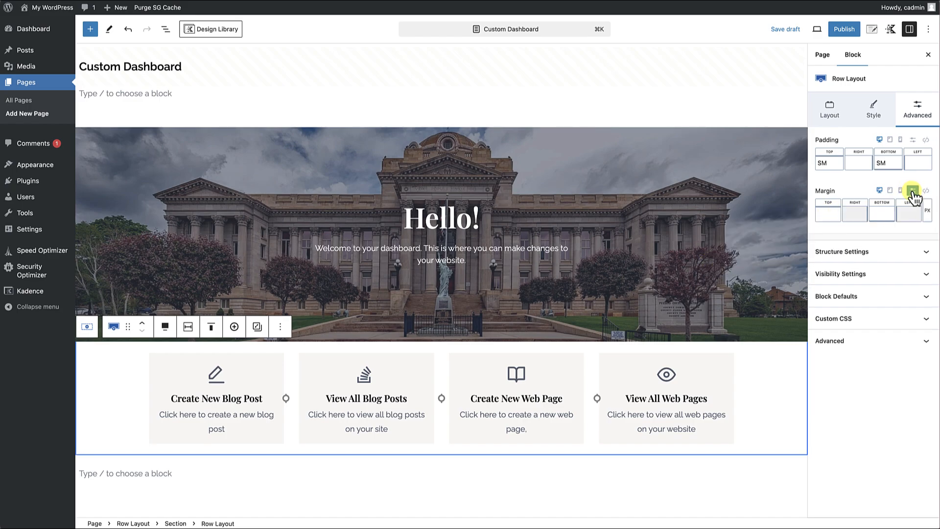
click(824, 216)
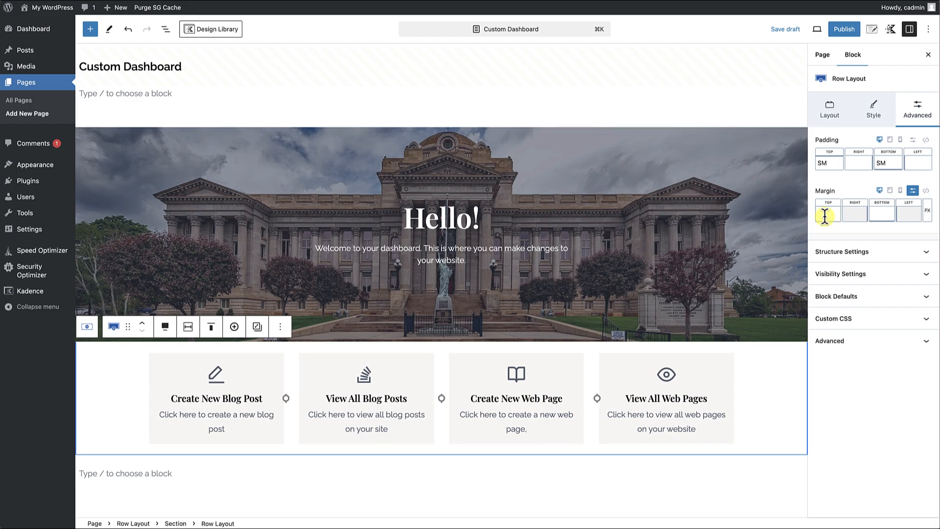
text(-60)
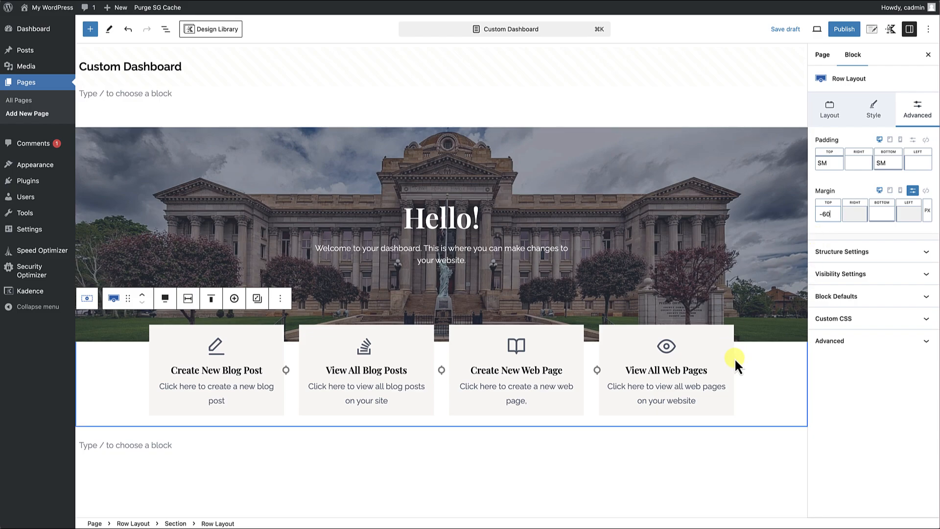
scroll(694, 341, down, 1)
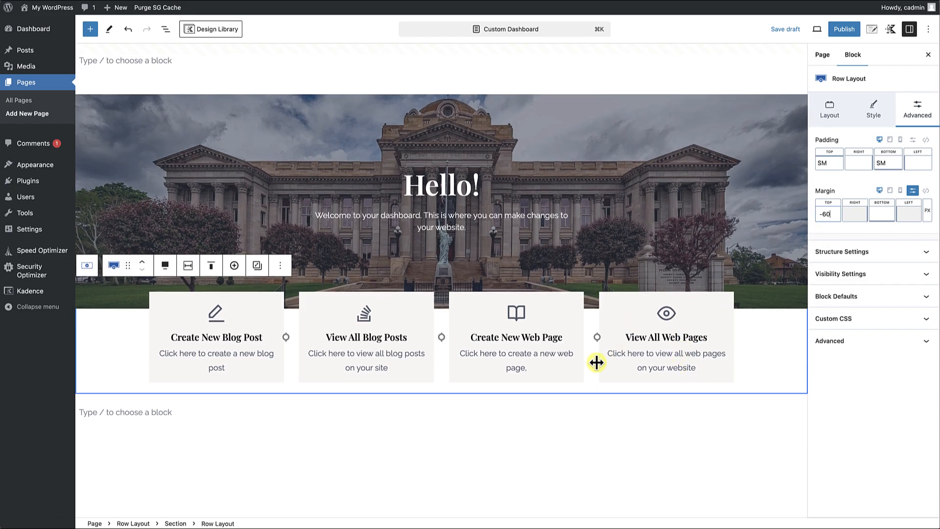
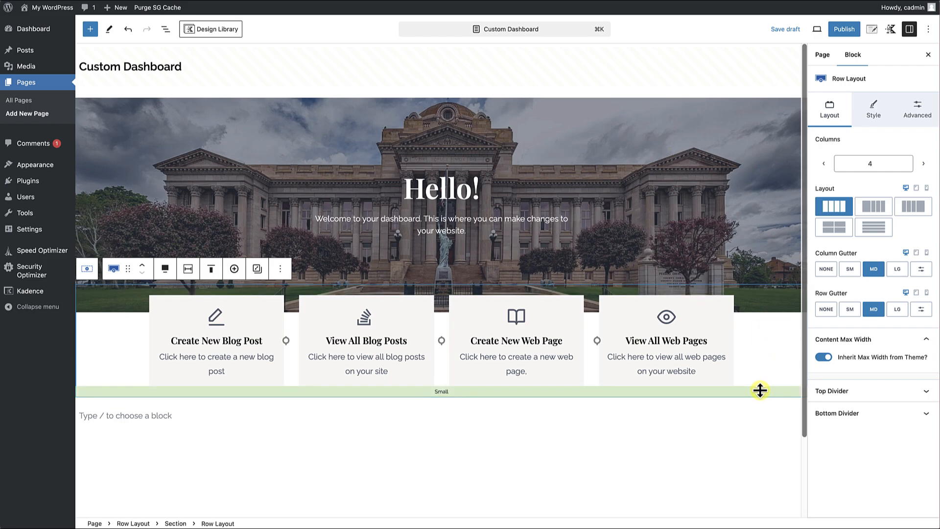
Add a Buttons (Adv) block directly after the four-column info box row.
click(280, 269)
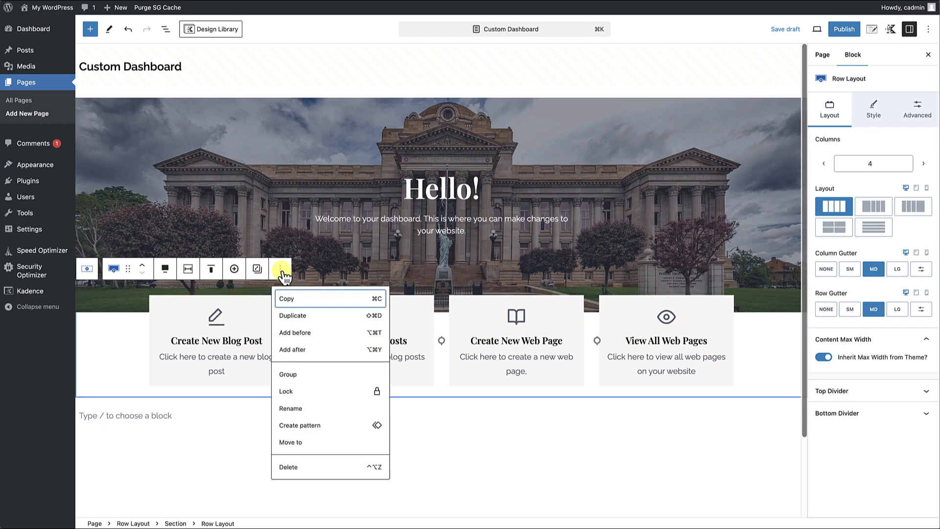
click(292, 348)
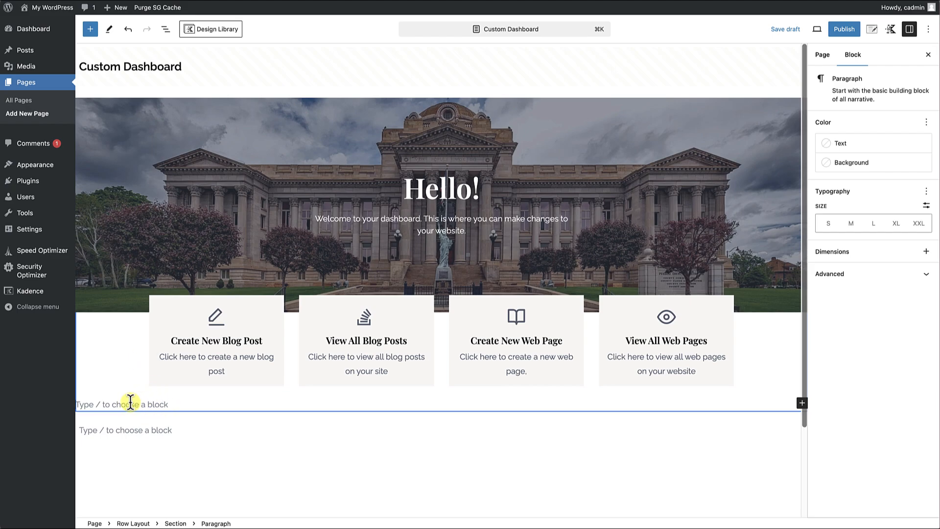
text(/button)
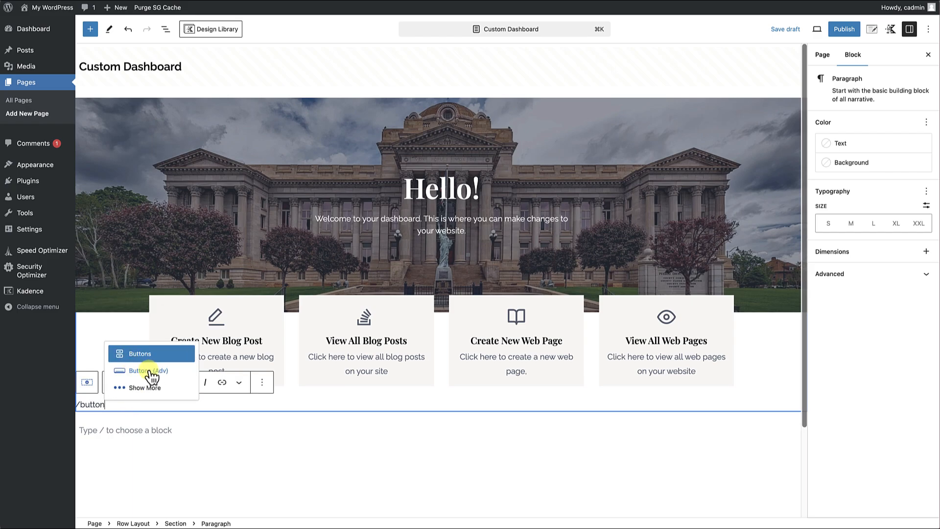
click(148, 370)
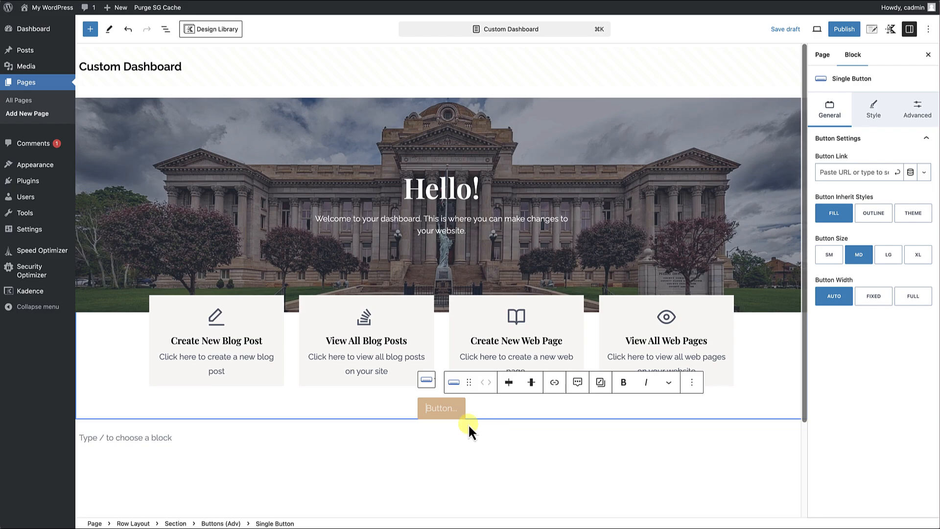
Label the new button "Visit the Website" and link it to the Home page.
click(443, 416)
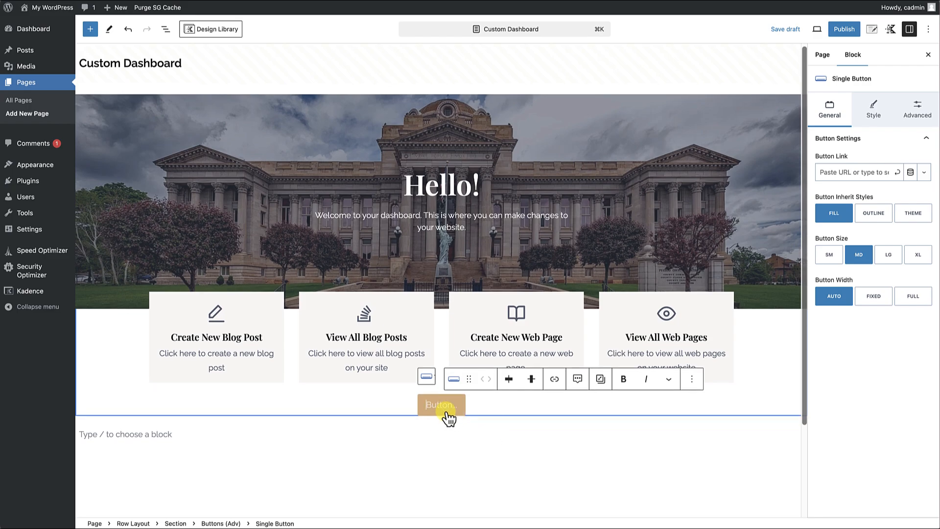
text(Visit)
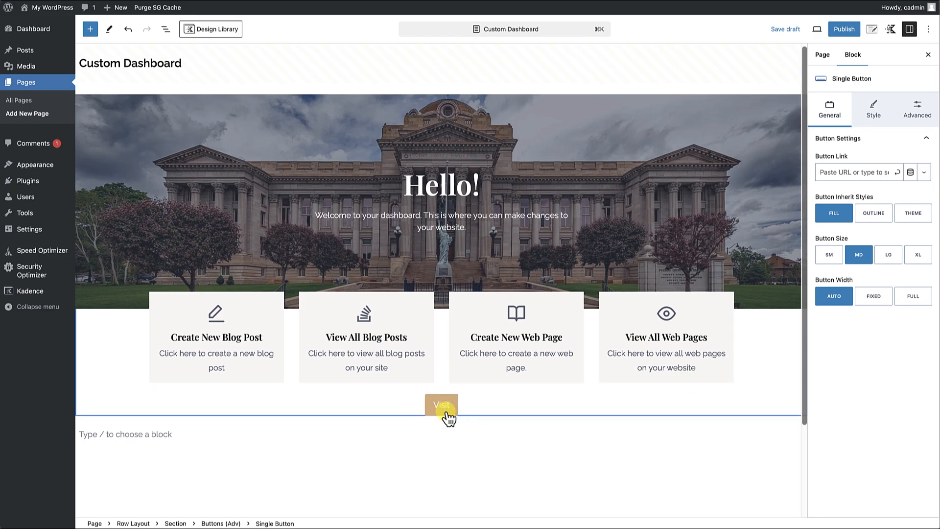
text( the Website)
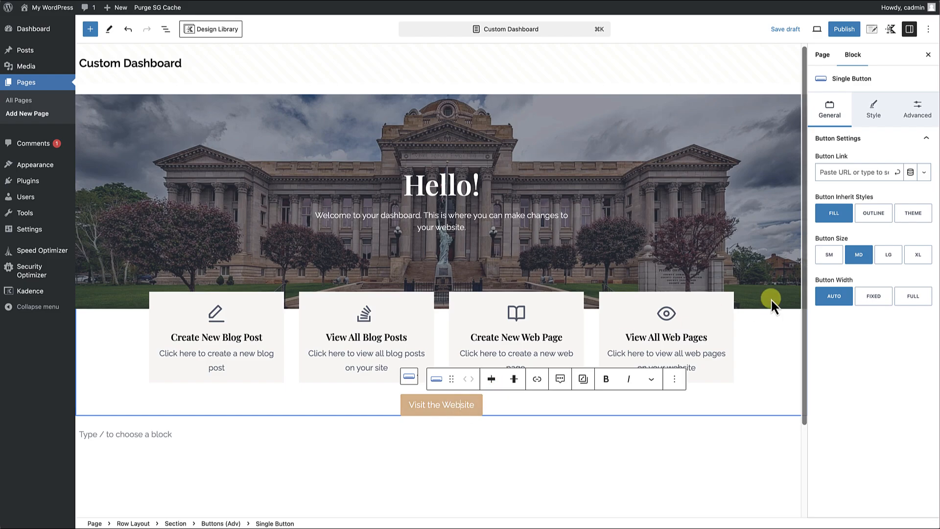
click(851, 172)
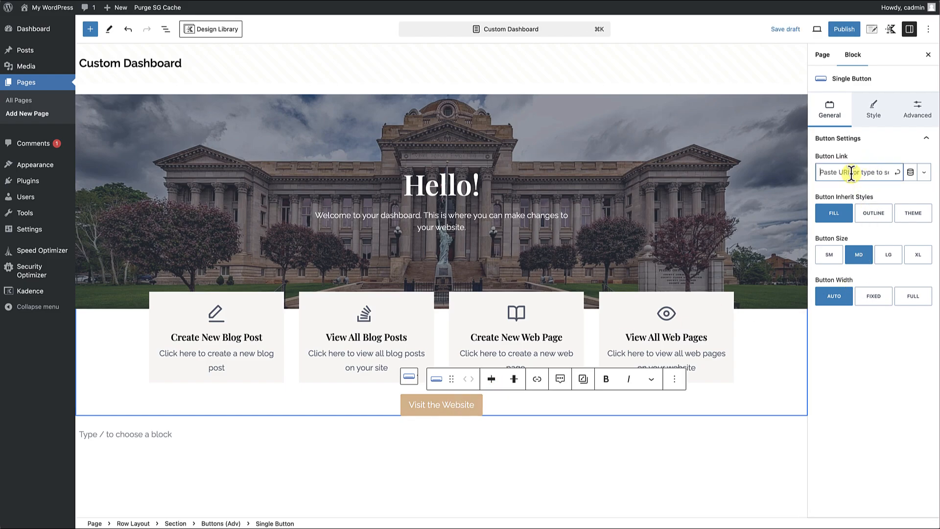
text(home)
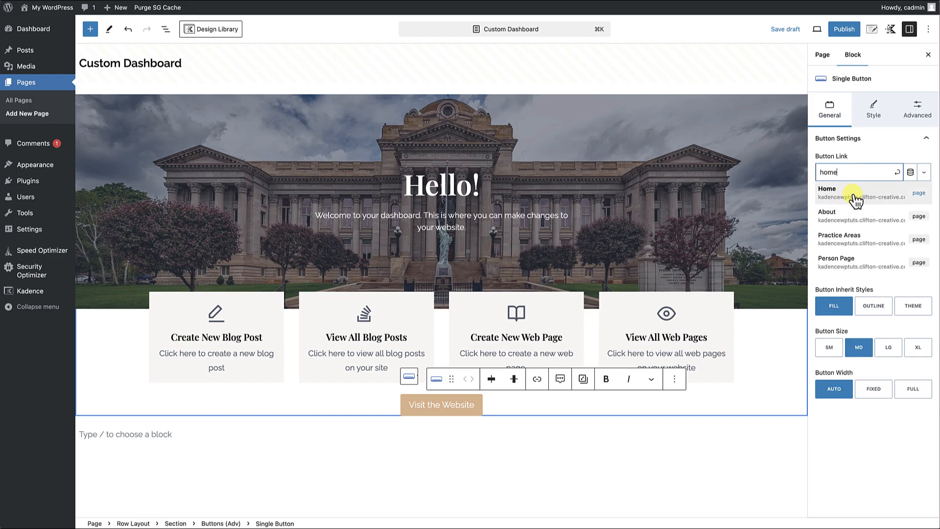
click(855, 199)
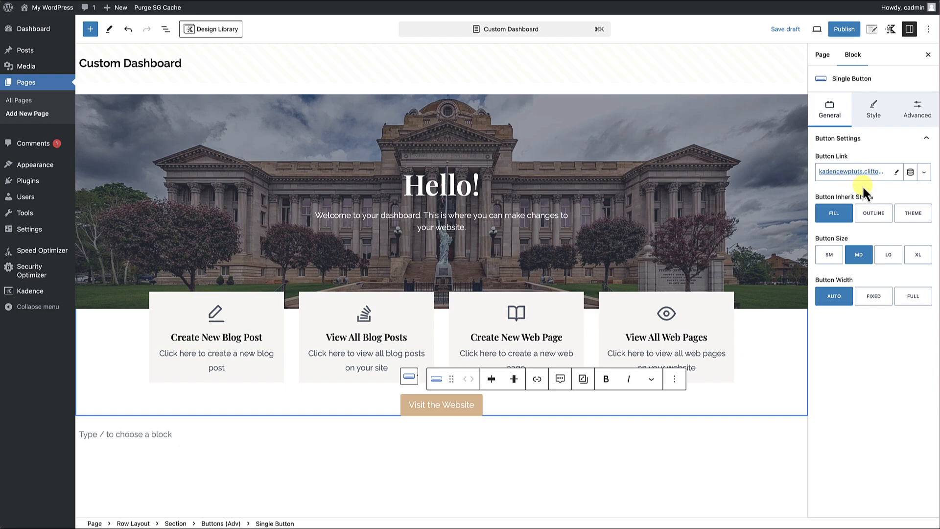
Set the top margin of the Buttons (Adv) block containing the Visit the Website button to MD.
click(722, 405)
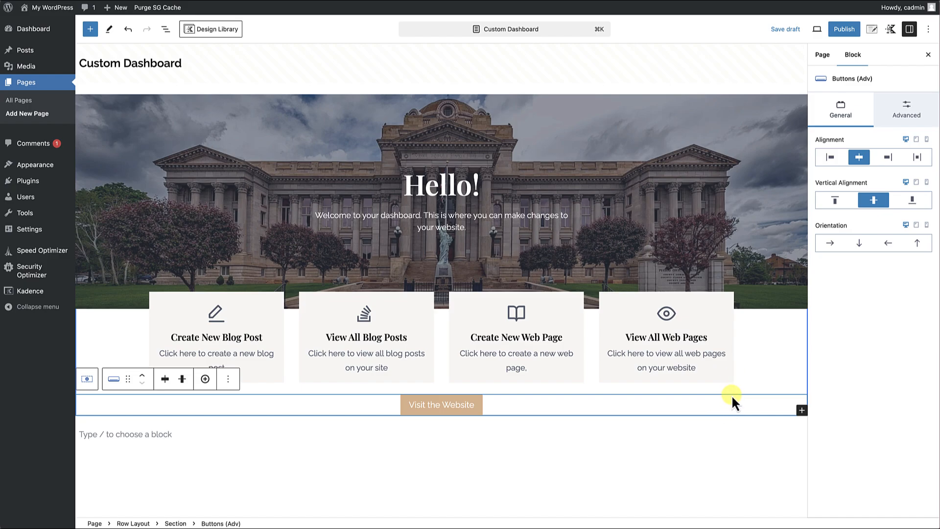
click(912, 120)
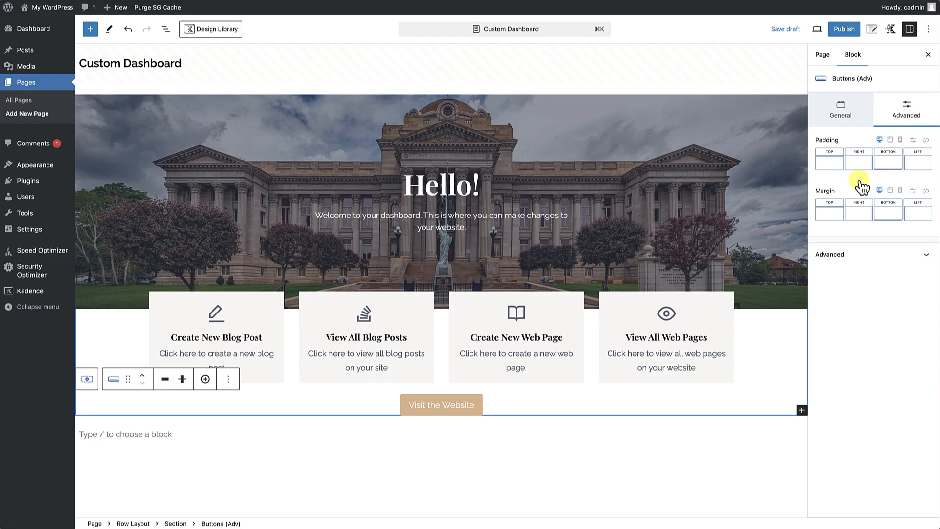
click(833, 216)
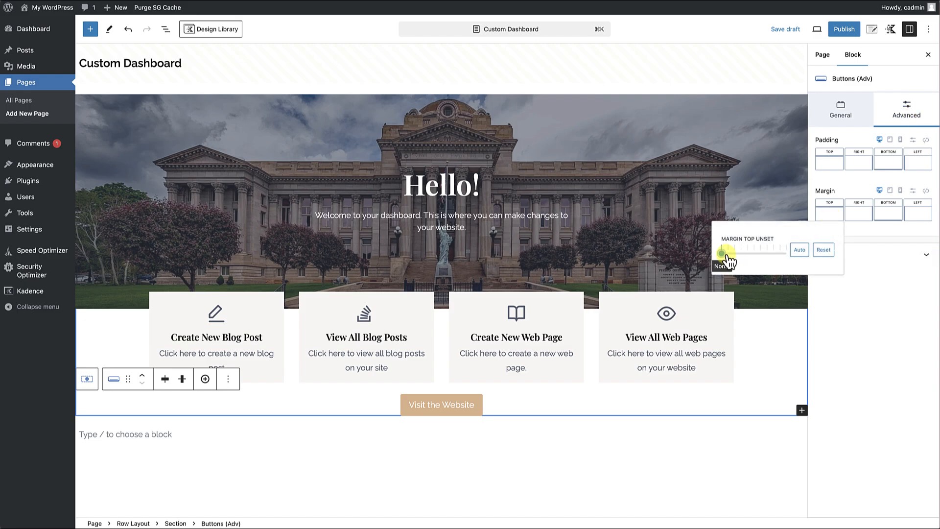
drag(721, 253, 748, 253)
click(496, 427)
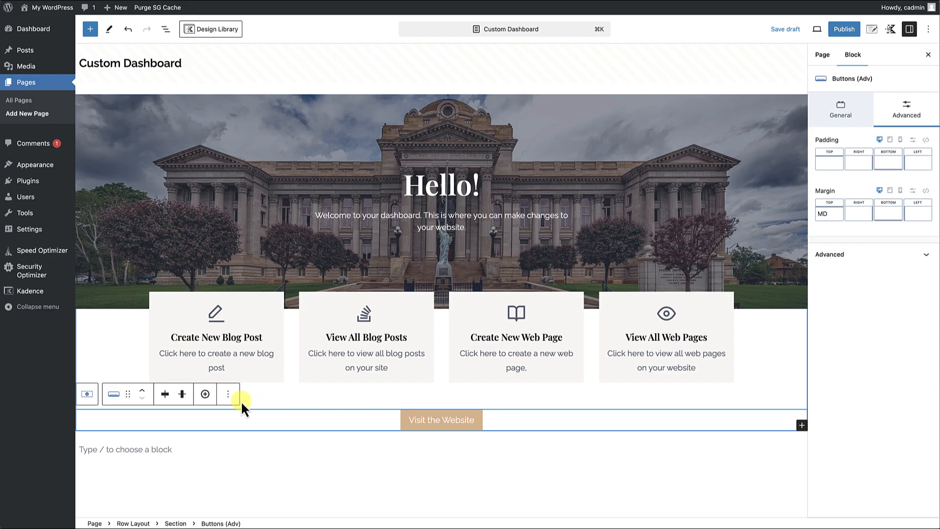
Add a single-column Row Layout block after the Visit the Website button block.
click(229, 397)
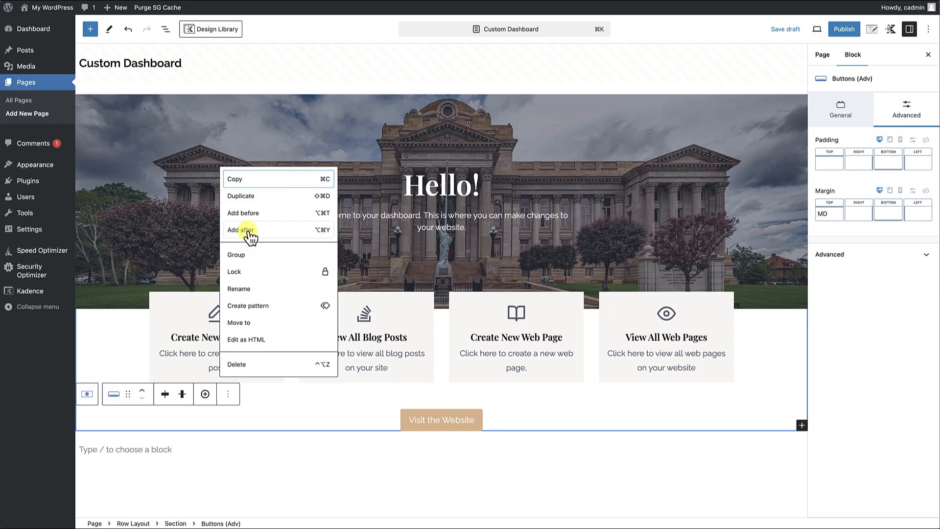
click(247, 233)
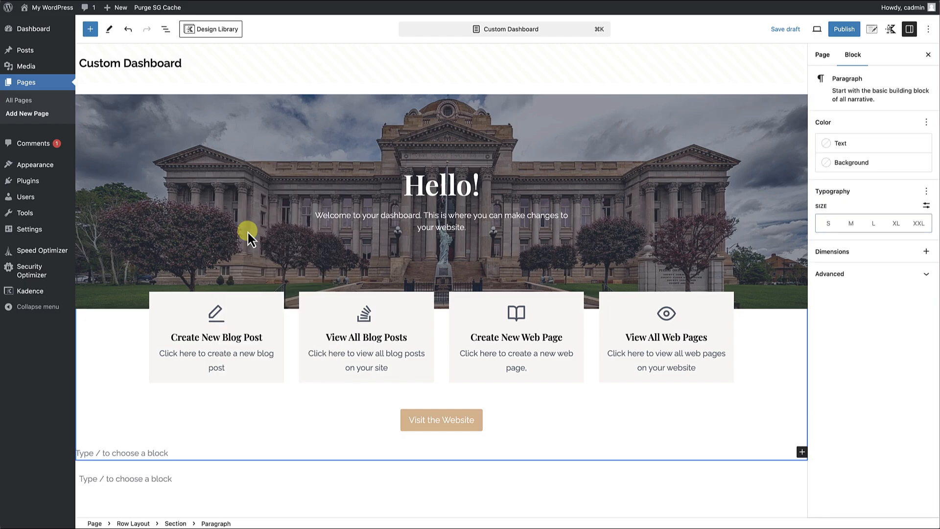
text(/)
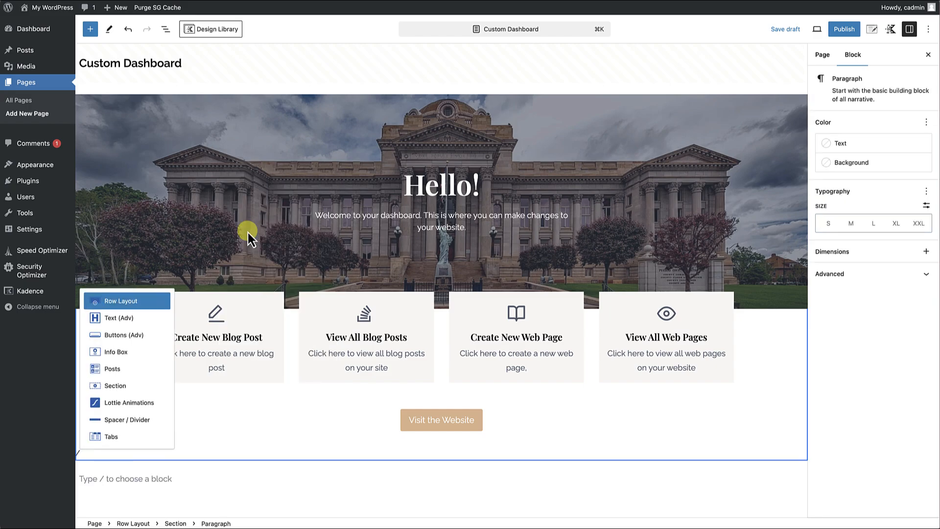
text(row)
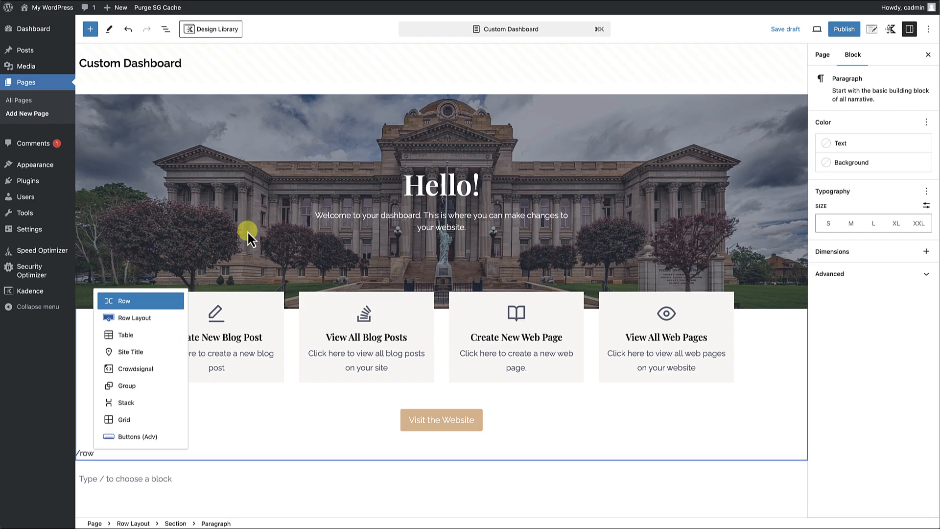
click(138, 323)
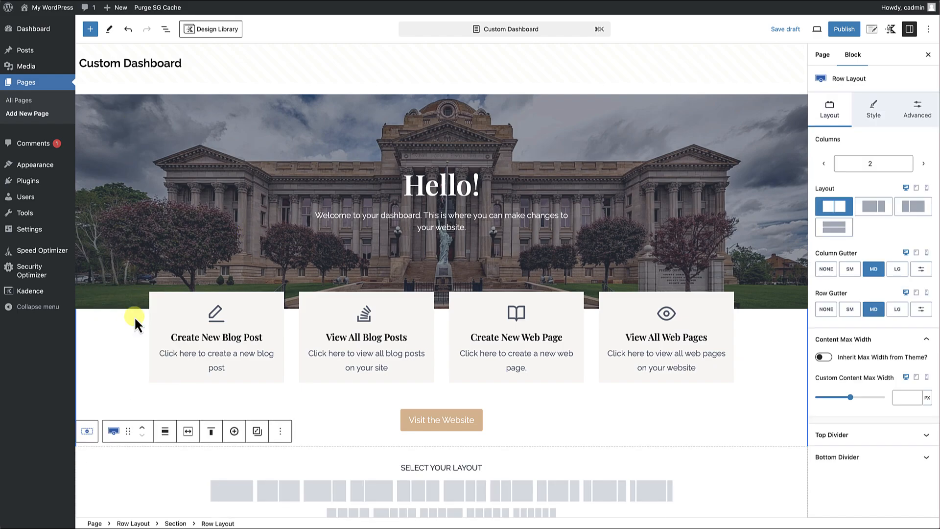
scroll(321, 456, down, 3)
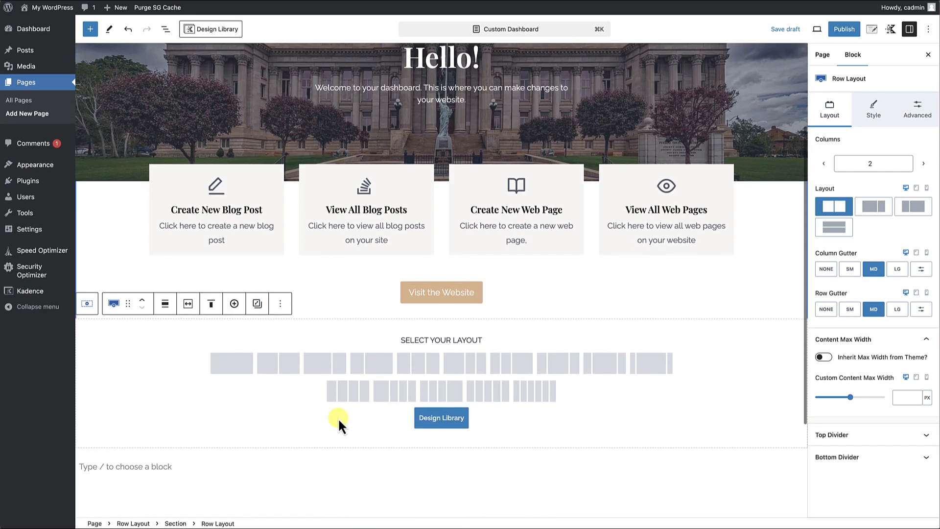
click(235, 365)
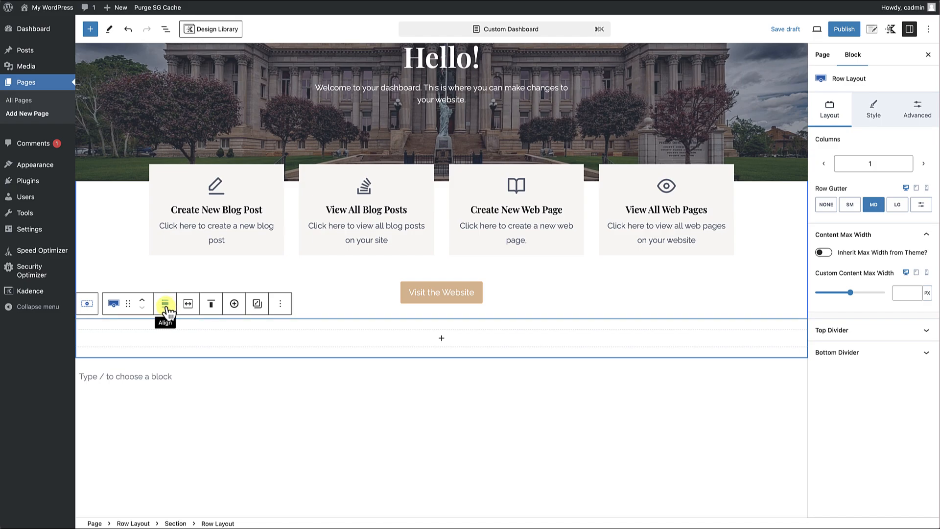
Align the new single-column row to full width and make it use the theme content inner width.
click(165, 306)
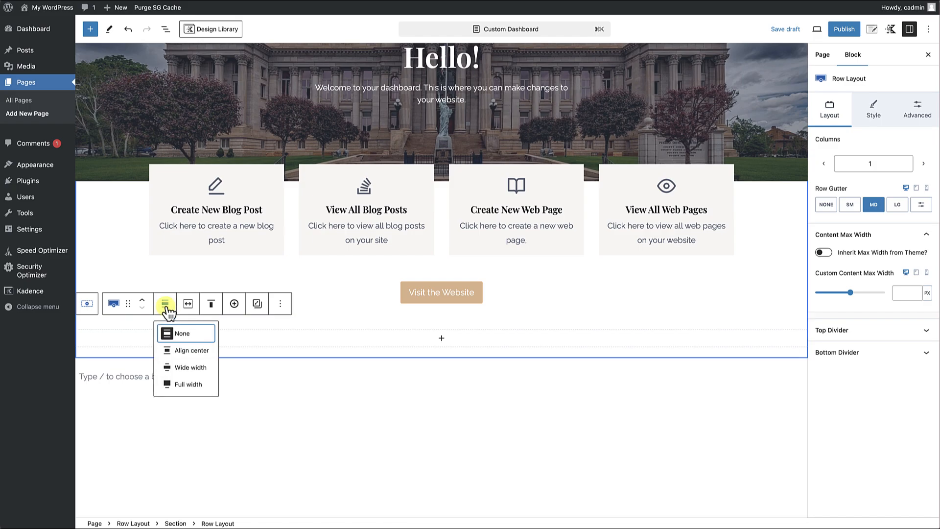
click(166, 384)
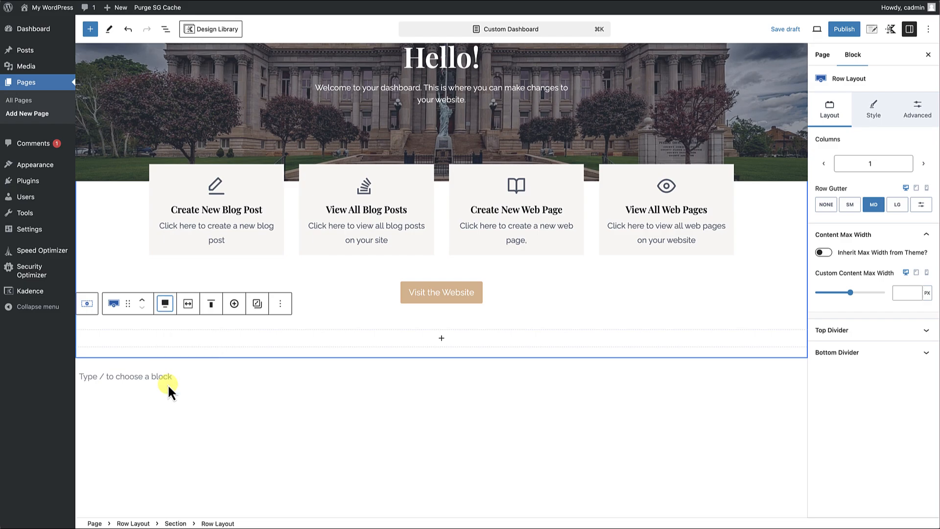
click(188, 304)
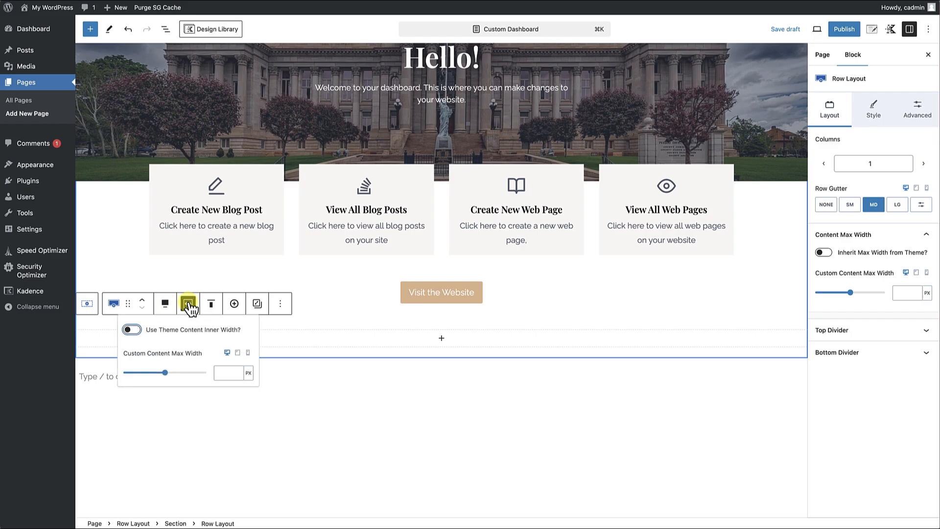
click(132, 329)
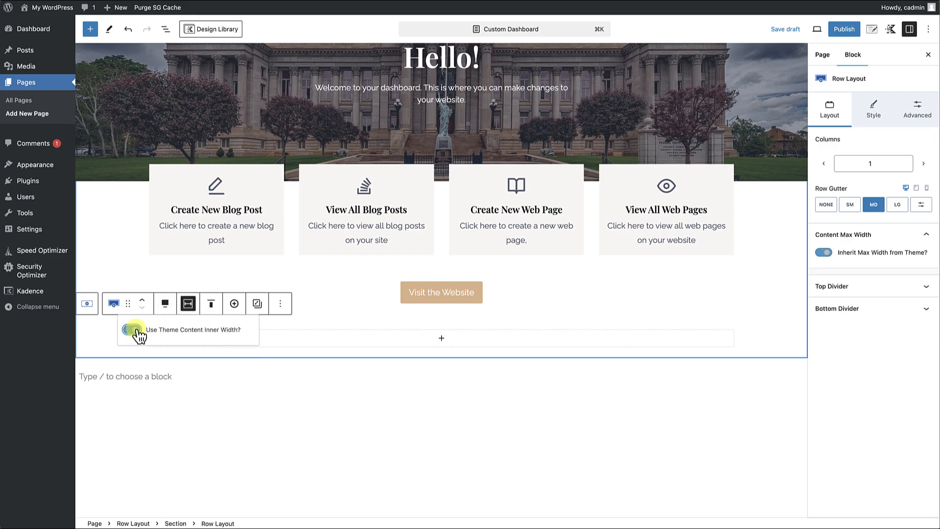
click(294, 324)
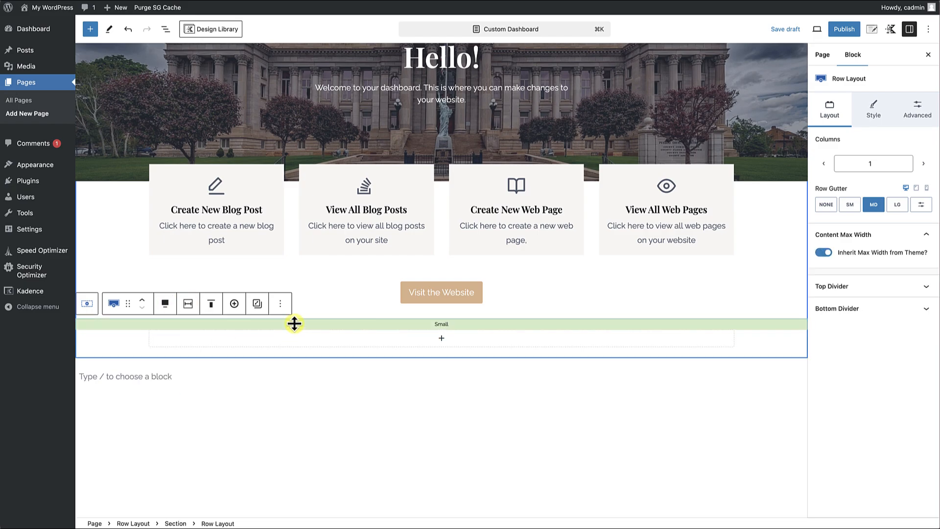
Add a Text (Adv) heading "Recently Published Posts" inside the new row and set its font size to LG.
click(442, 339)
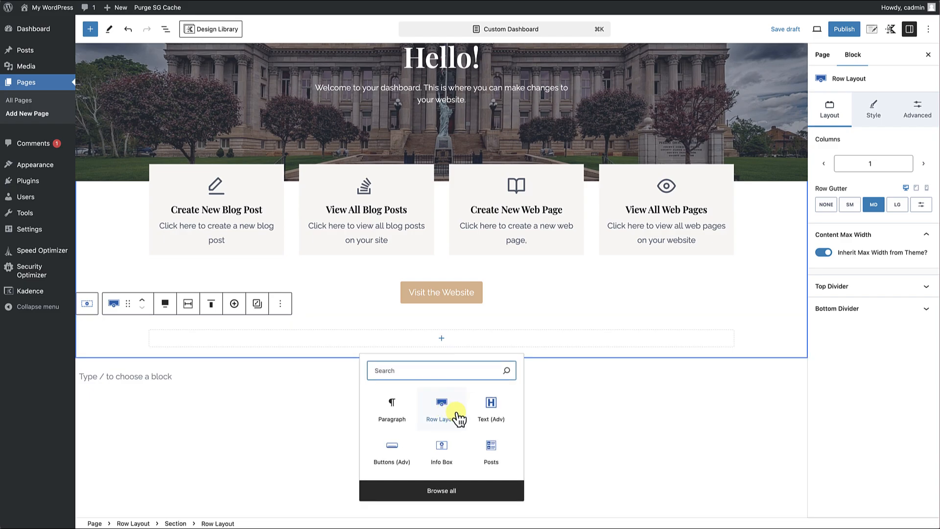
click(491, 409)
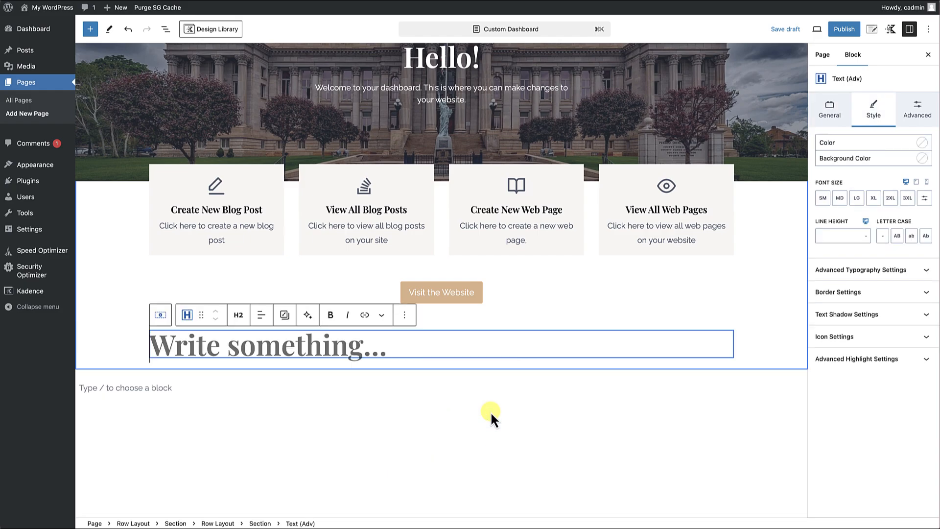
text(Re)
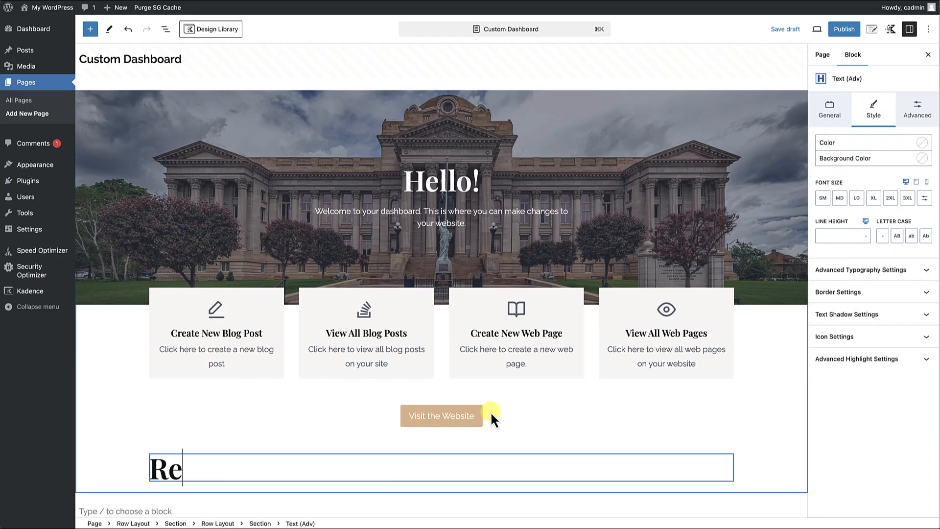
text(etntly Published Posts)
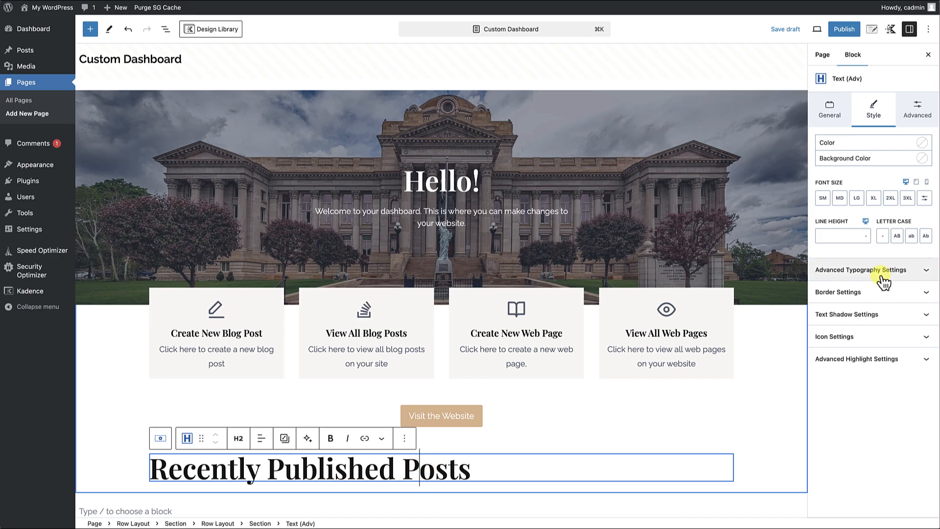
click(857, 198)
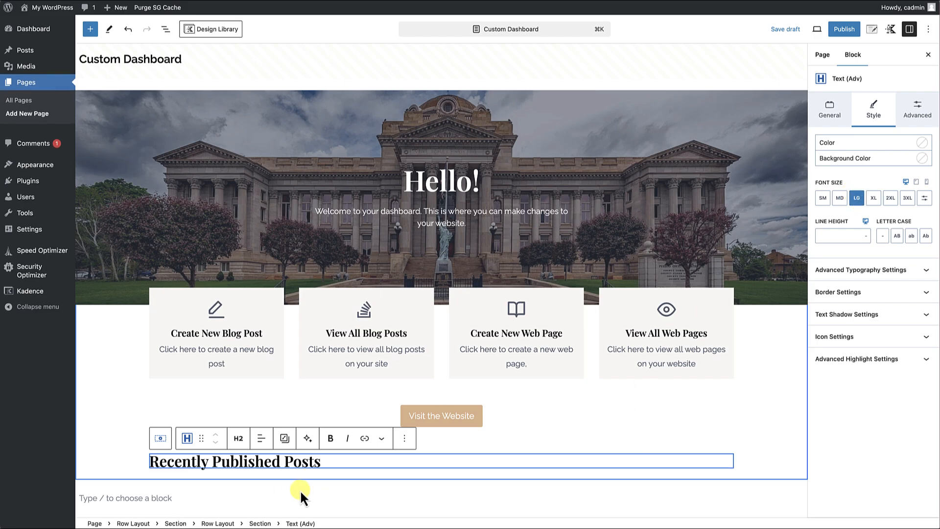
Increase the top padding of the Recently Published Posts row and set its bottom padding to 2X Large.
click(449, 449)
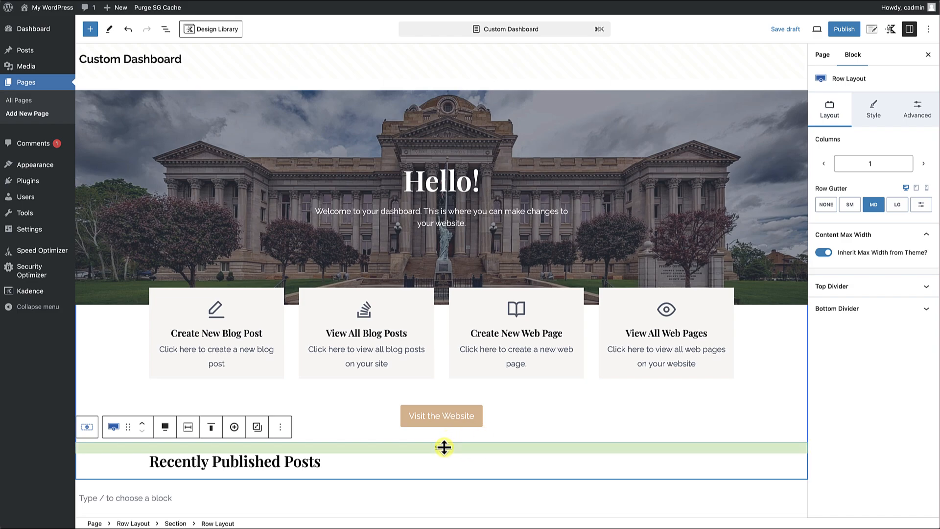
drag(444, 448, 444, 473)
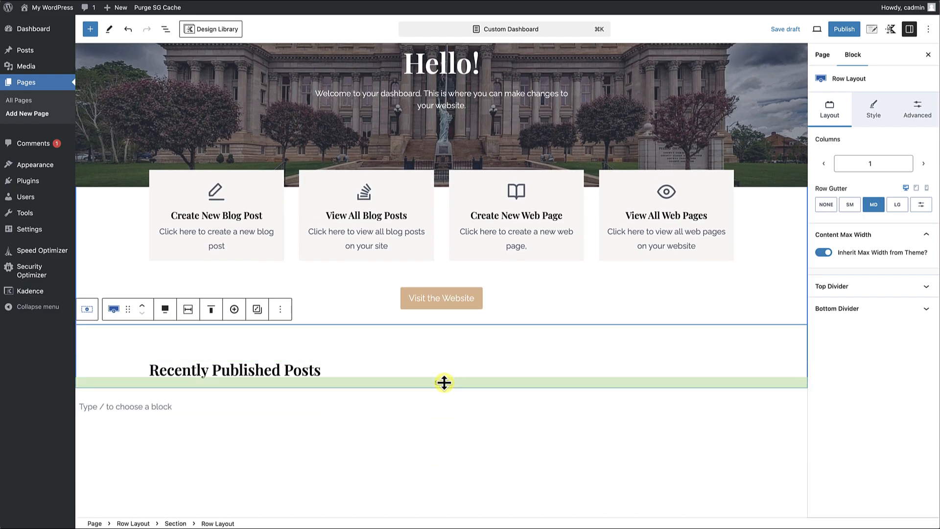
drag(444, 382, 445, 409)
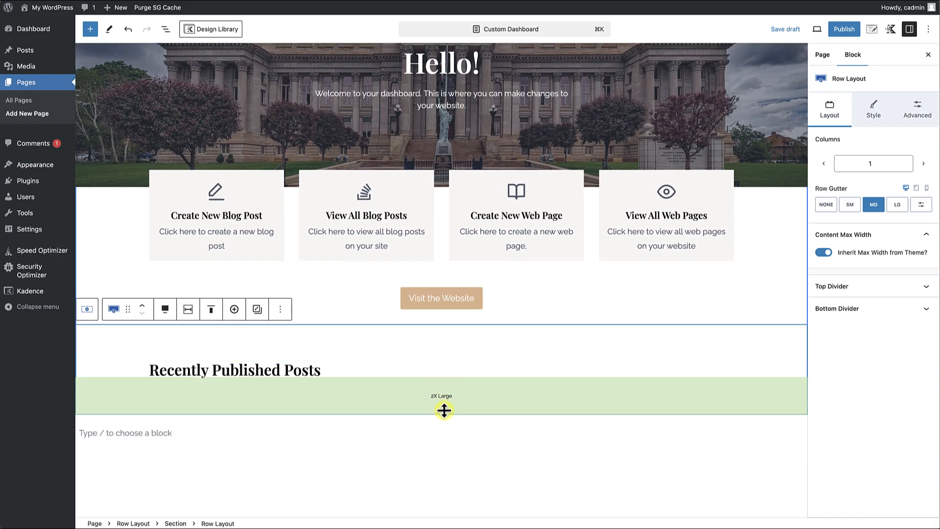
click(309, 372)
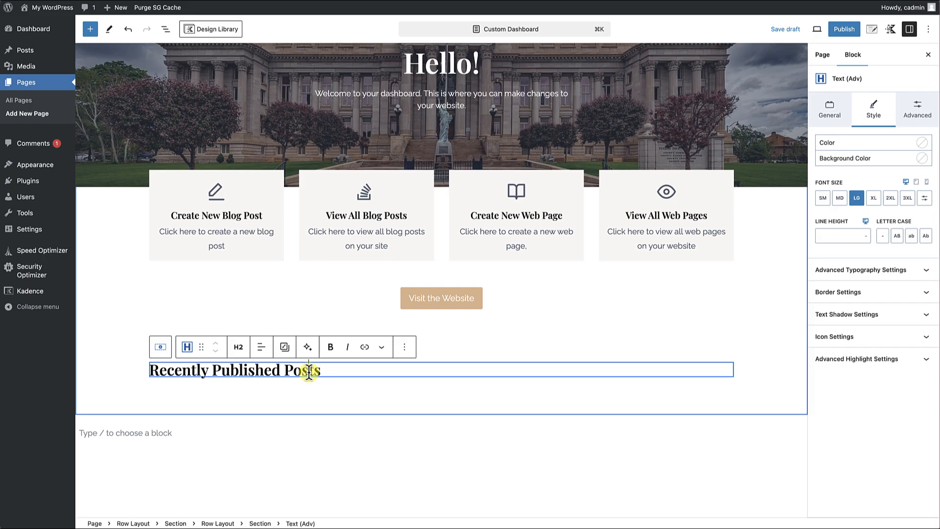
Add a Kadence Posts block directly after the Recently Published Posts heading.
click(405, 348)
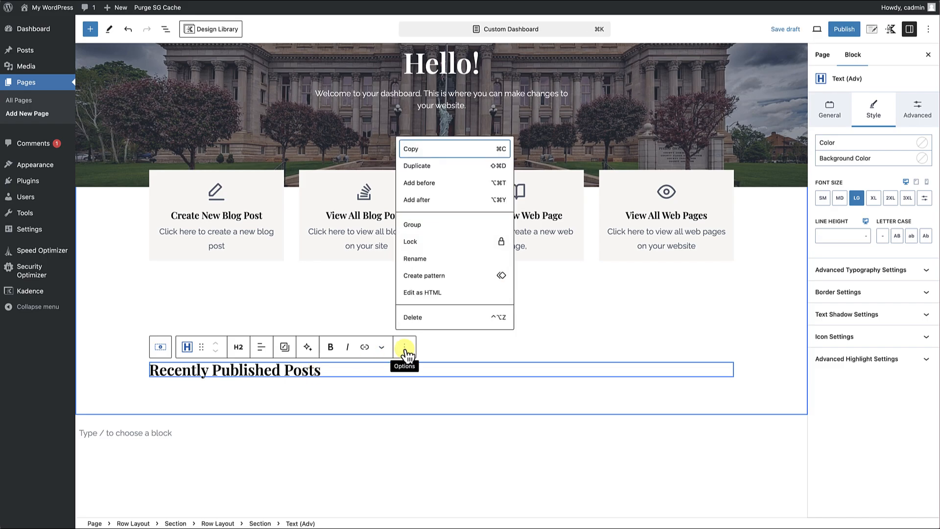
click(424, 202)
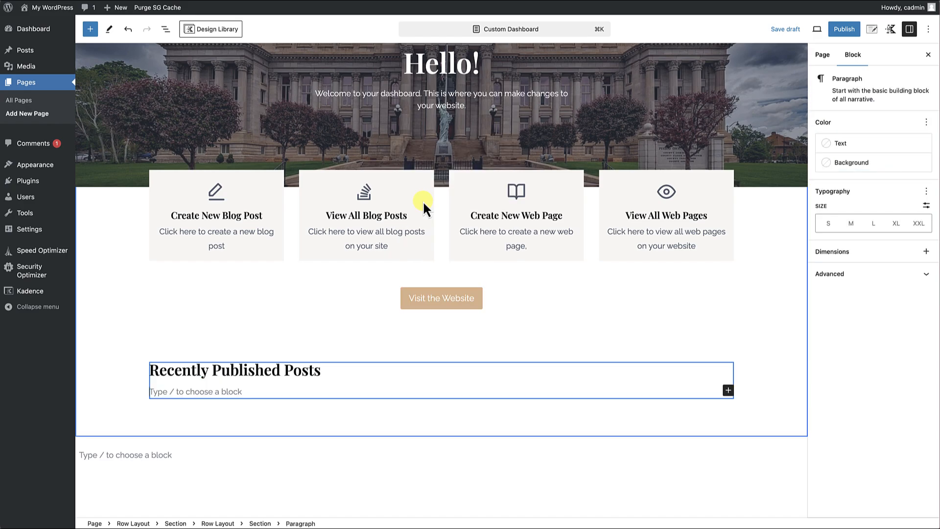
text(/)
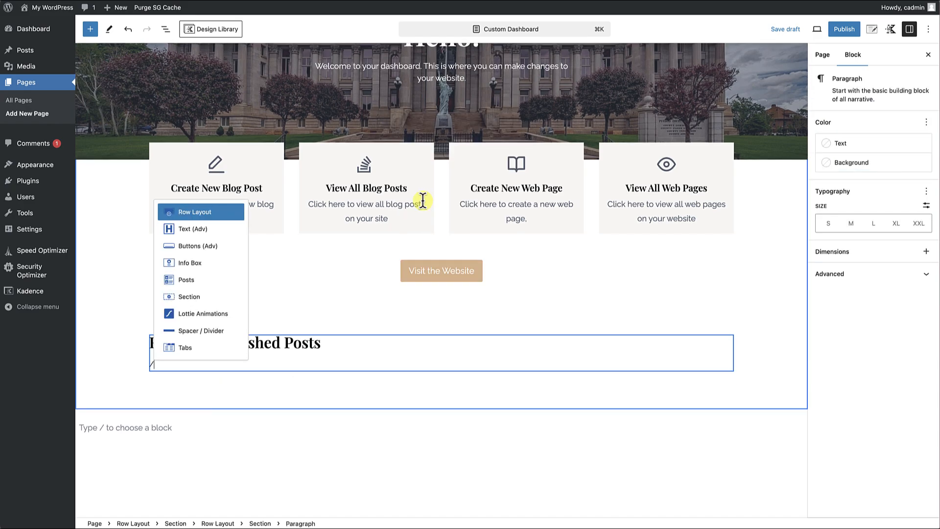
text(post)
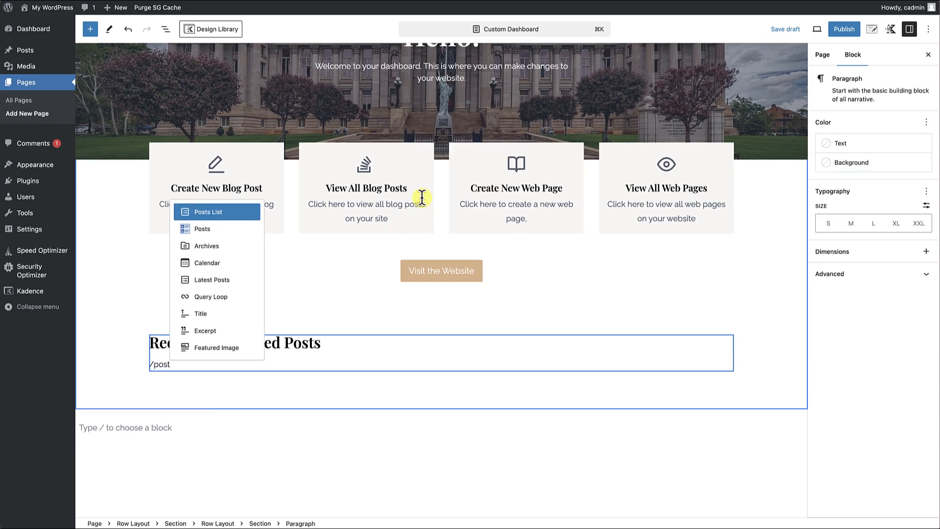
click(203, 230)
scroll(234, 372, down, 7)
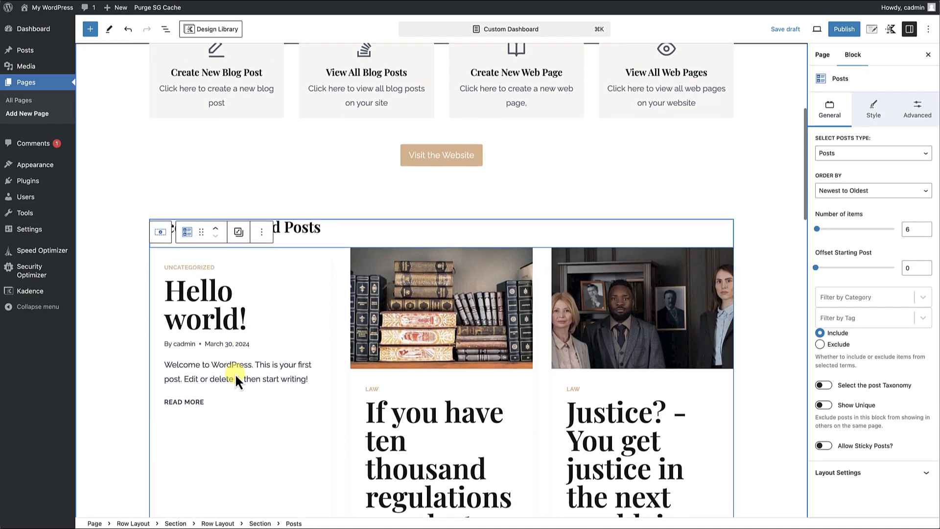
scroll(356, 380, down, 15)
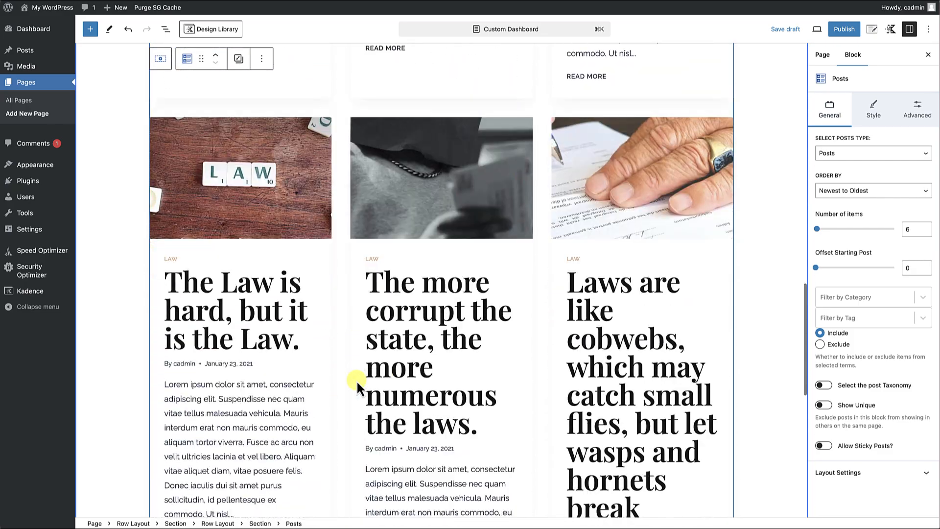
scroll(356, 379, up, 20)
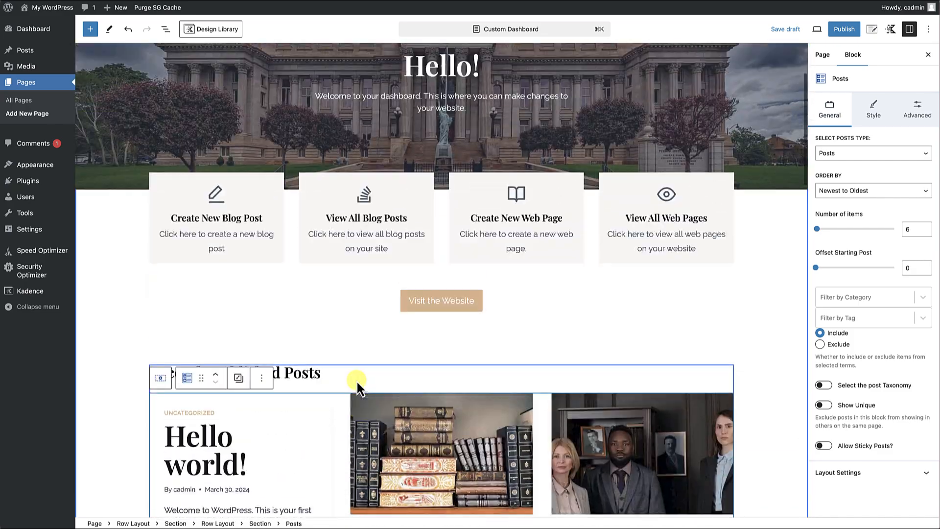
Limit the Posts block to 3 items and set its starting post offset to 1.
scroll(357, 382, down, 2)
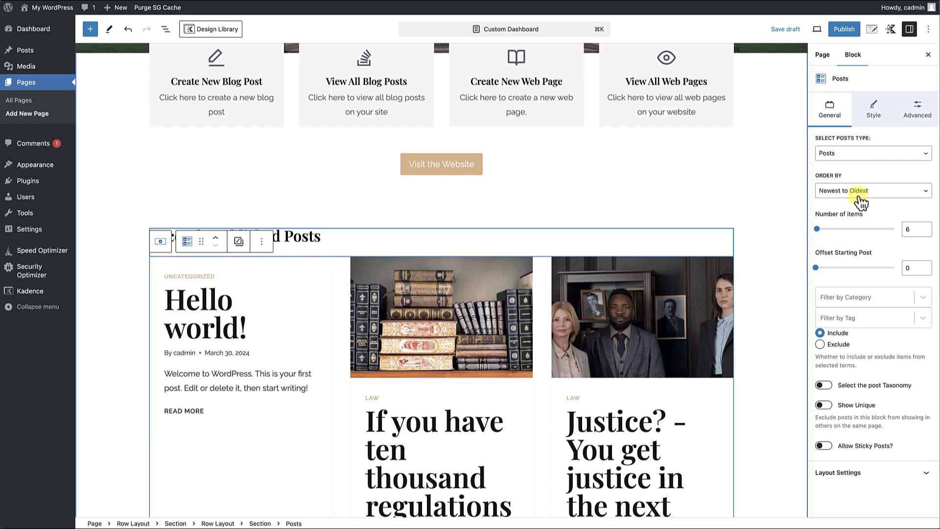
click(903, 229)
key(BackSpace)
text(3)
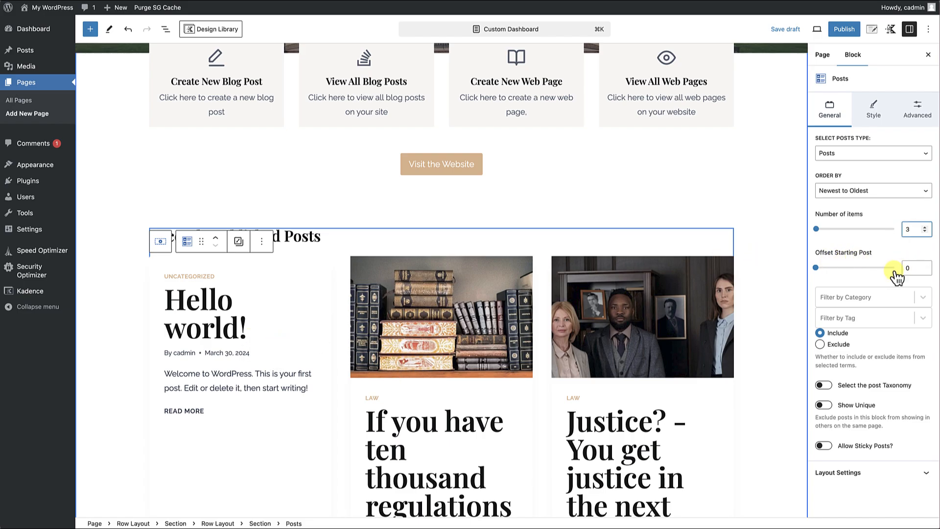
drag(913, 267, 901, 271)
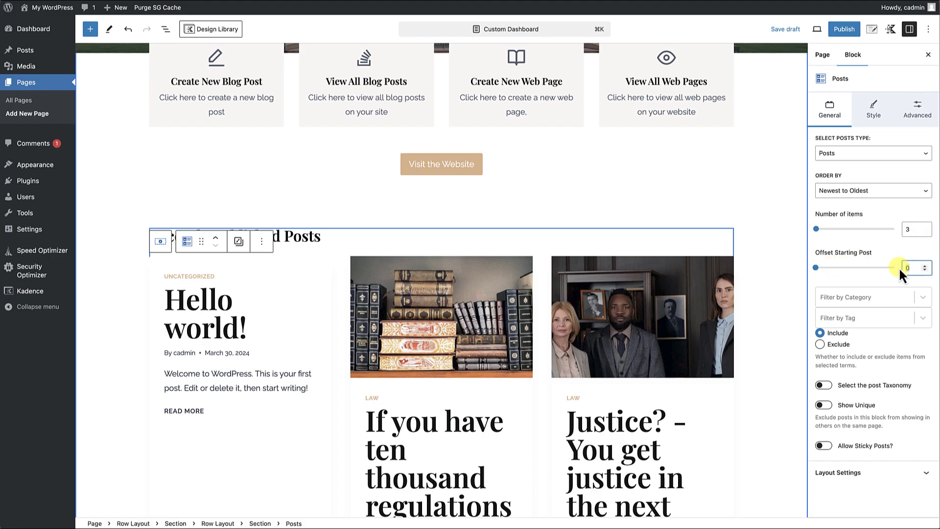
text(1)
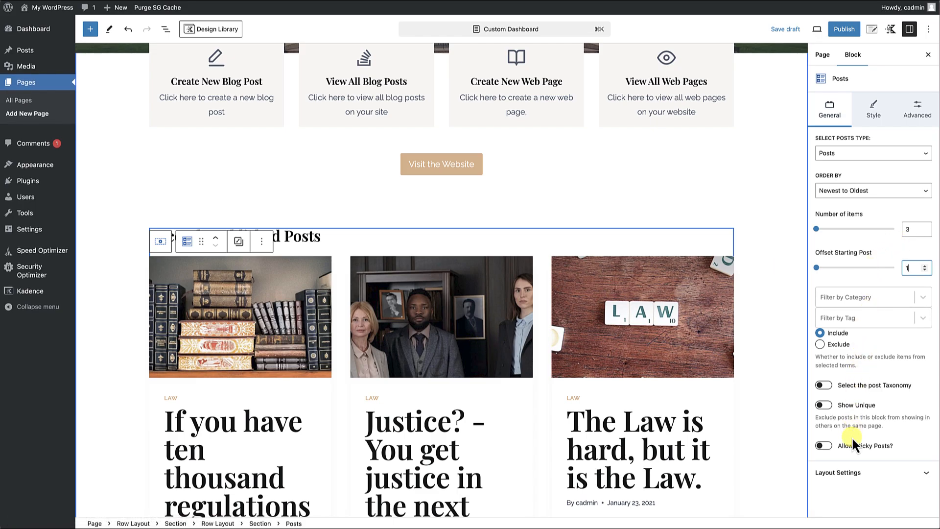
Set the Posts block's layout to 2 columns on tablets.
click(853, 473)
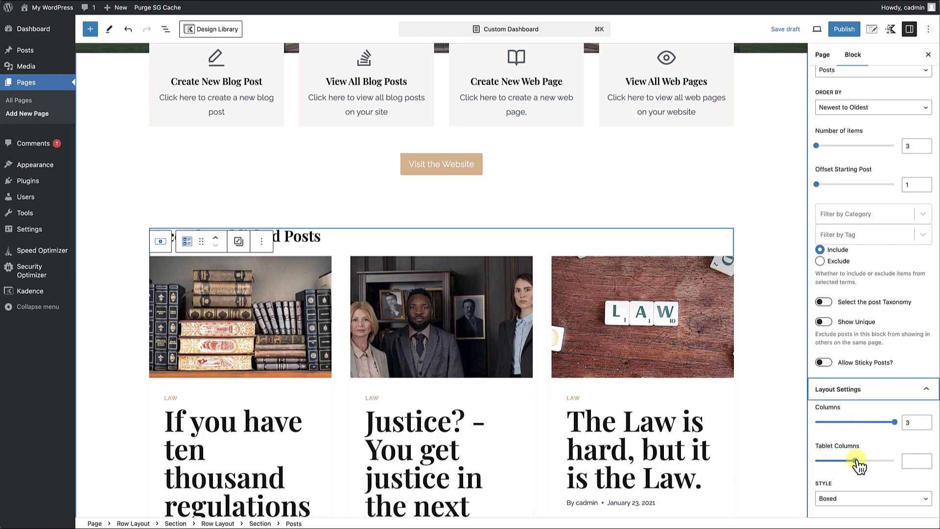
click(911, 460)
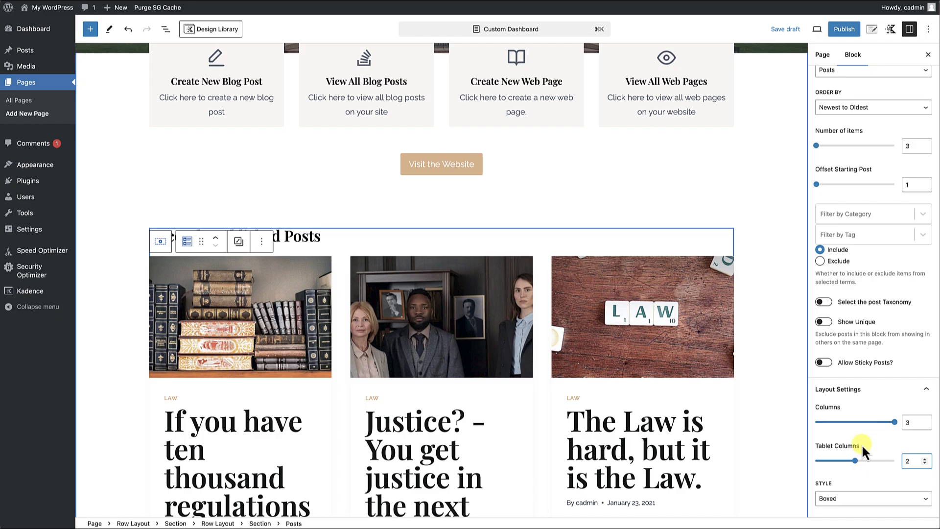
scroll(860, 440, up, 3)
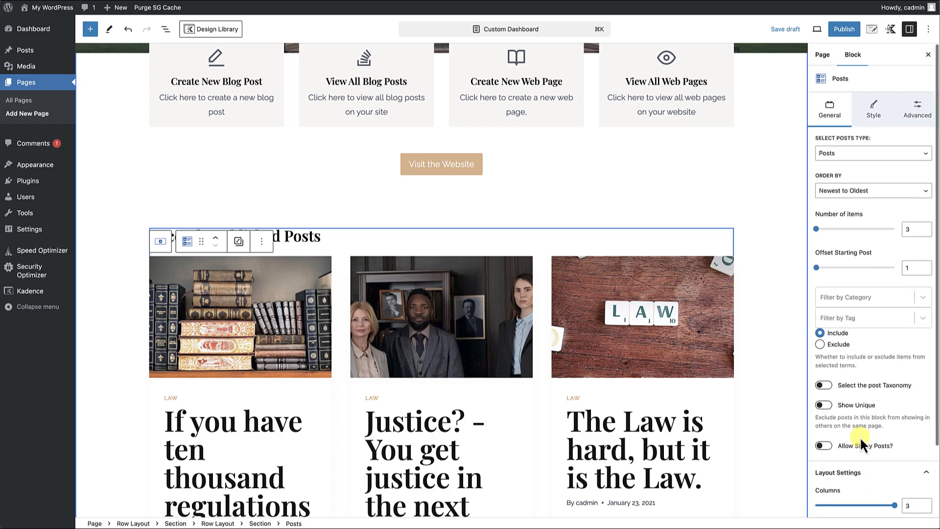
Reduce the post titles in the Posts block to font size MD.
click(877, 119)
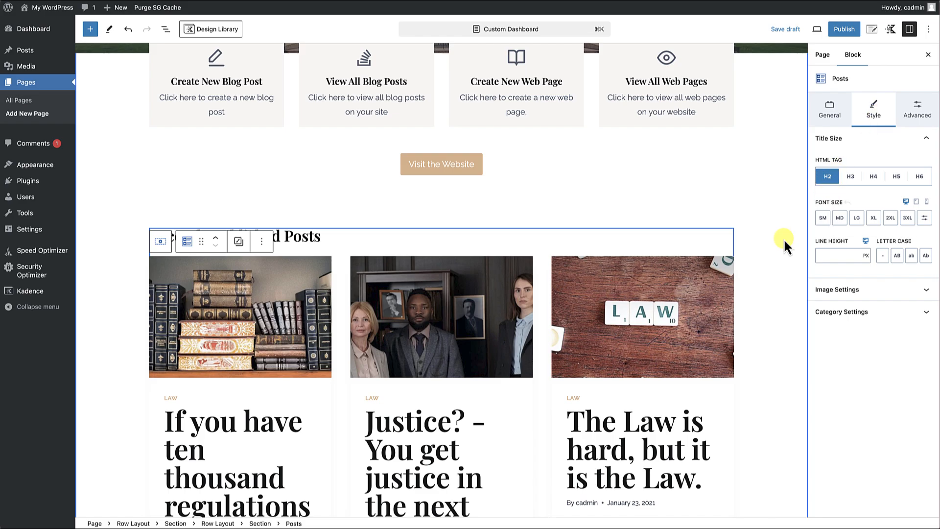
scroll(651, 416, down, 1)
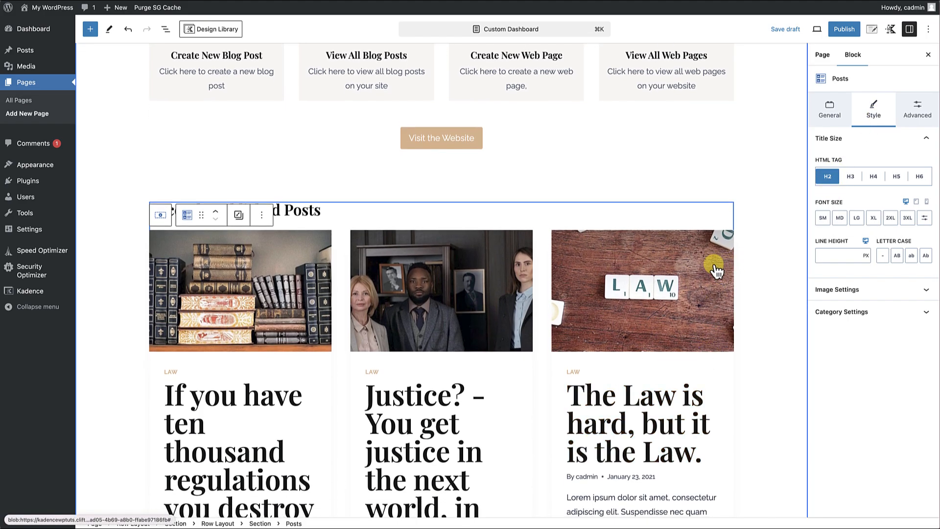
scroll(739, 262, up, 1)
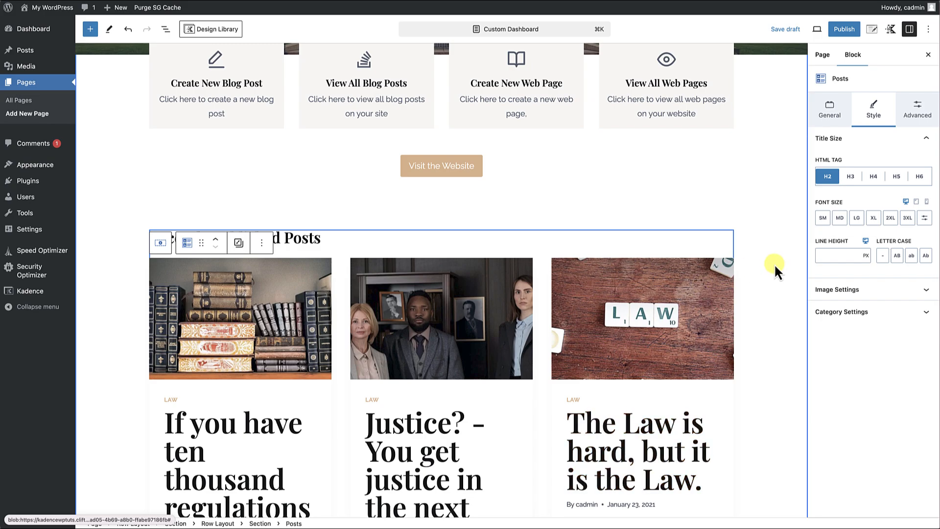
click(856, 219)
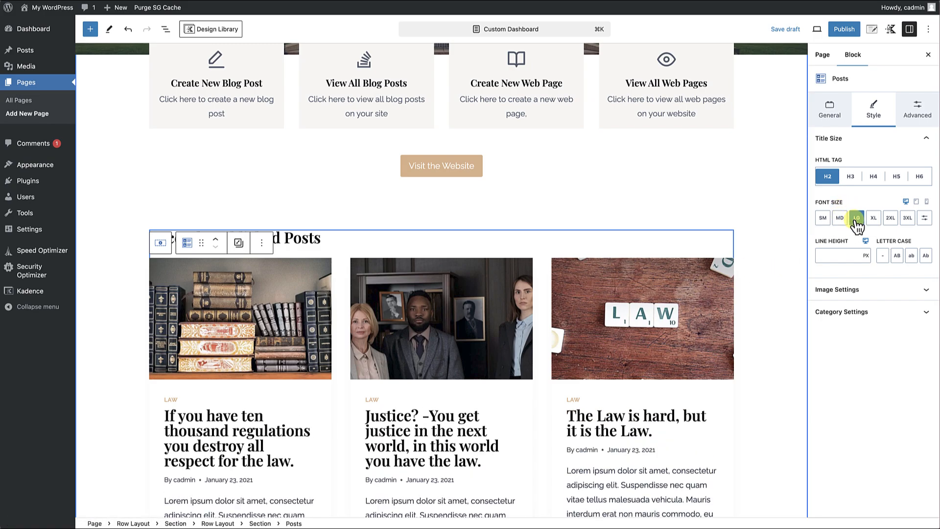
scroll(597, 394, up, 1)
scroll(597, 395, down, 2)
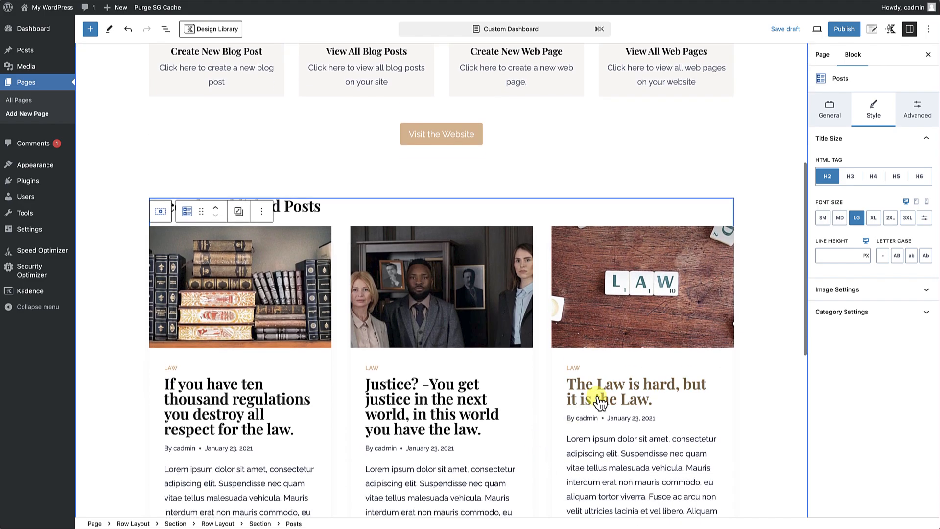
click(841, 220)
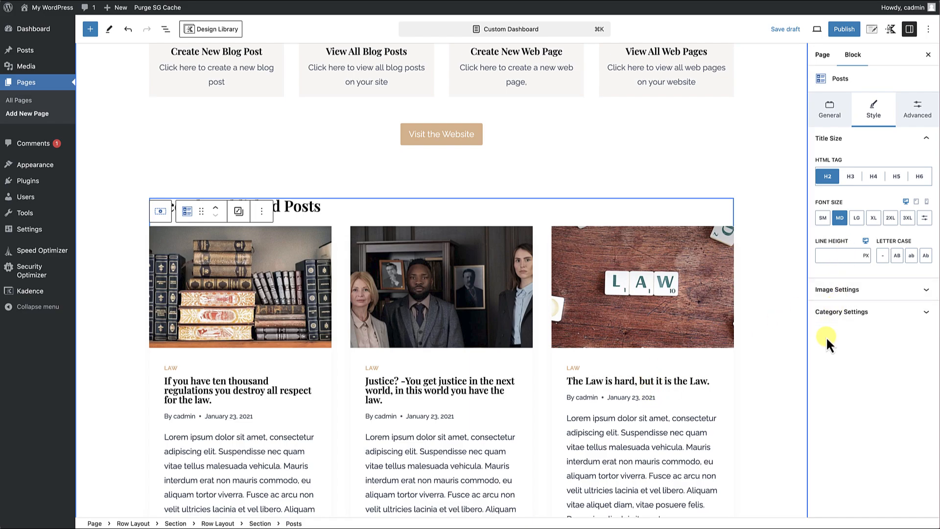
Change the image ratio of the Posts block's featured images to 16:9.
click(854, 290)
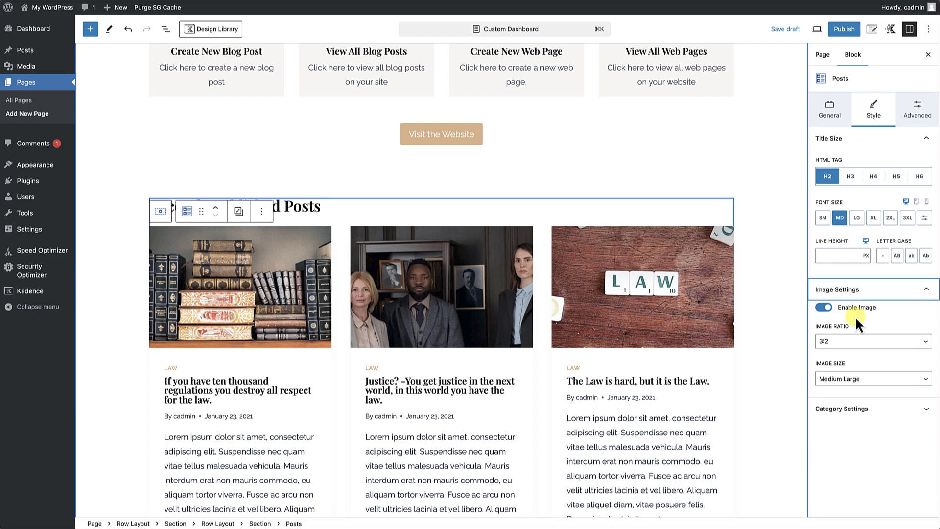
click(847, 341)
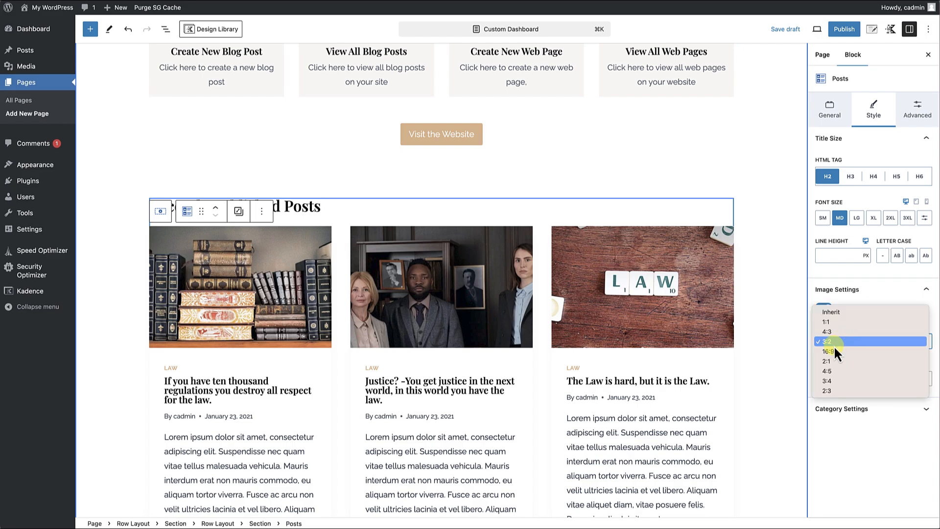
click(833, 351)
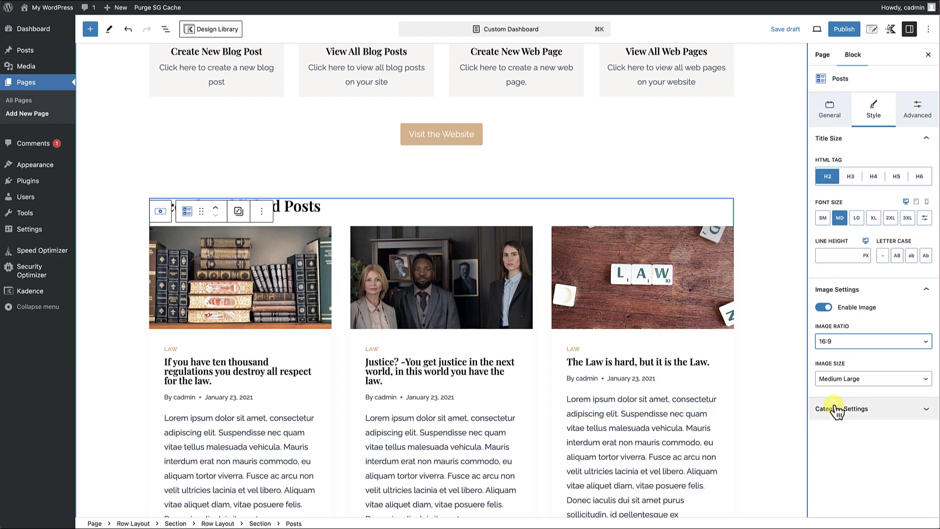
scroll(696, 422, down, 2)
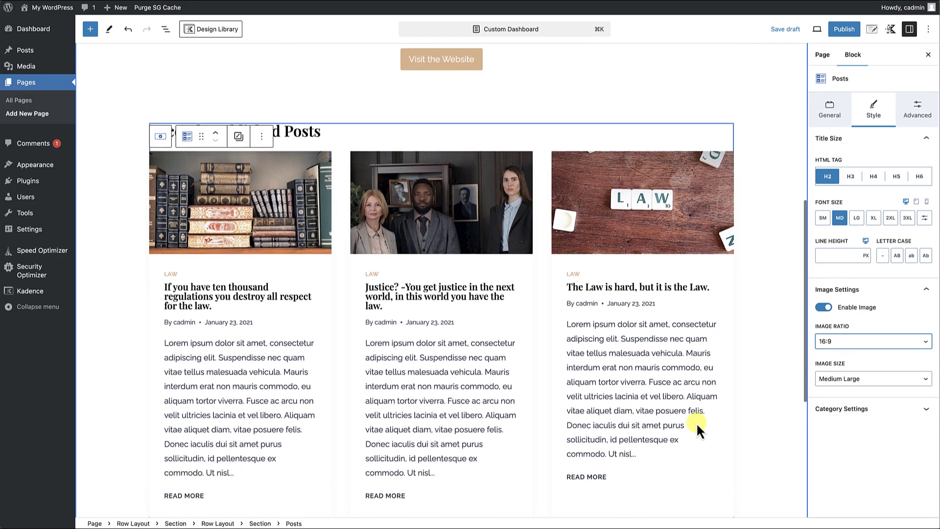
scroll(696, 422, up, 2)
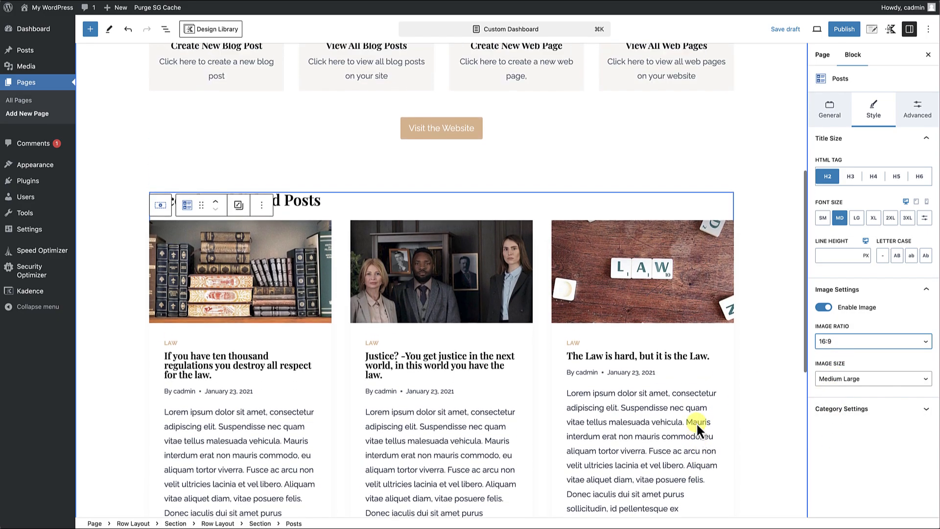
Set the post titles' line height to 1.6 with REM as the unit.
click(919, 116)
click(876, 111)
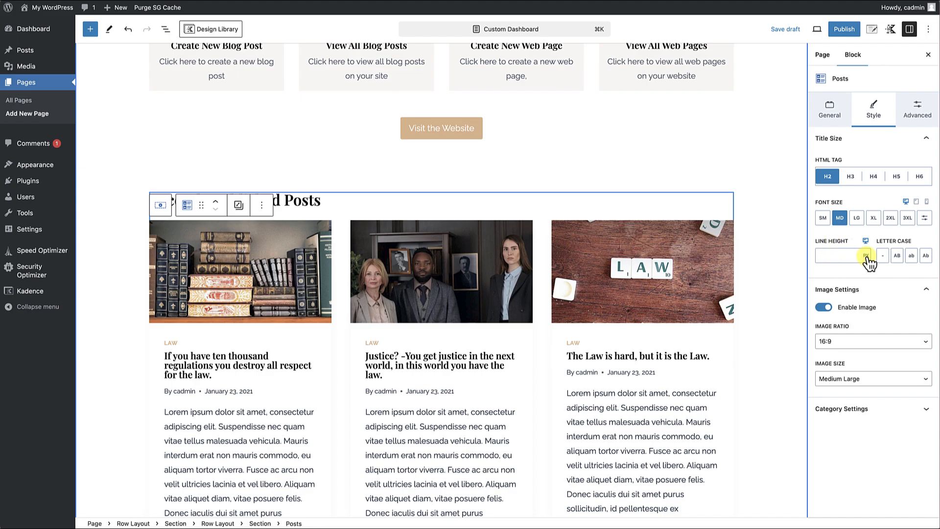
click(867, 273)
click(837, 255)
text(1.)
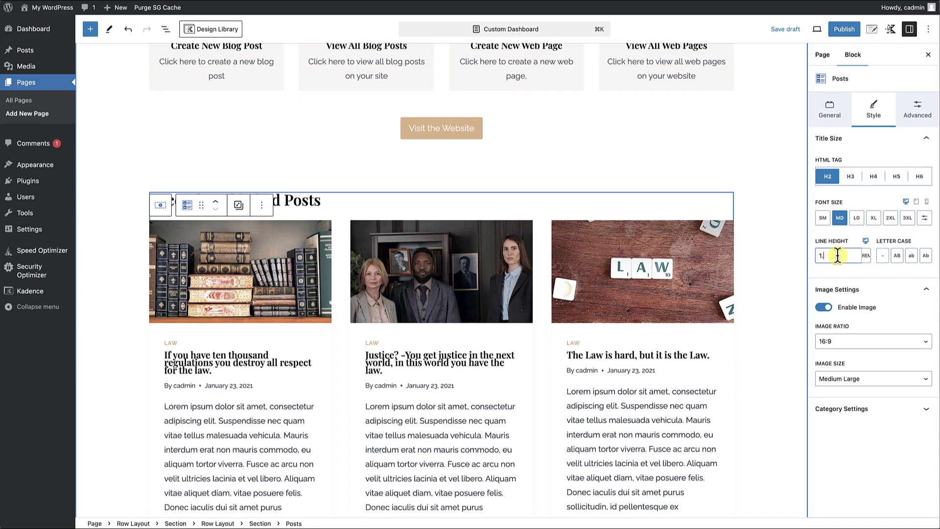
text(6)
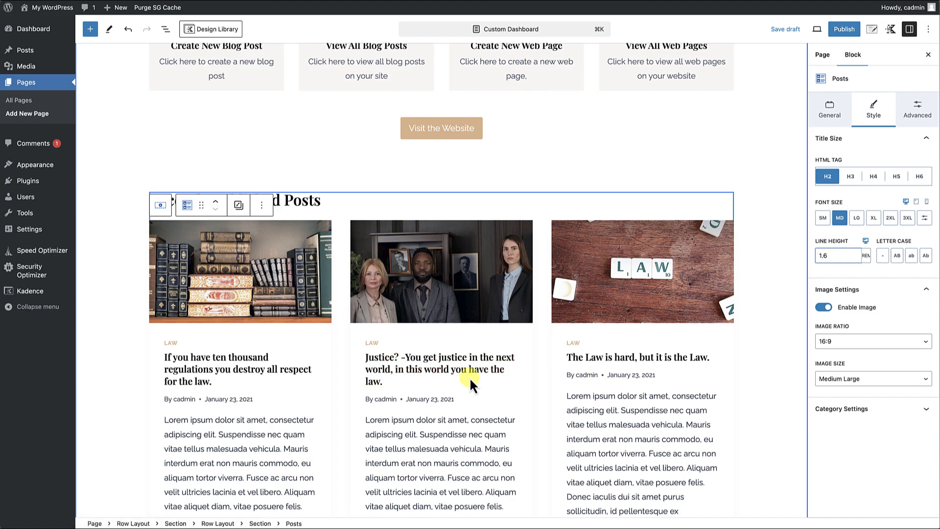
Hide the author in the Posts block's meta info and enable a custom excerpt length of 10 words.
click(921, 113)
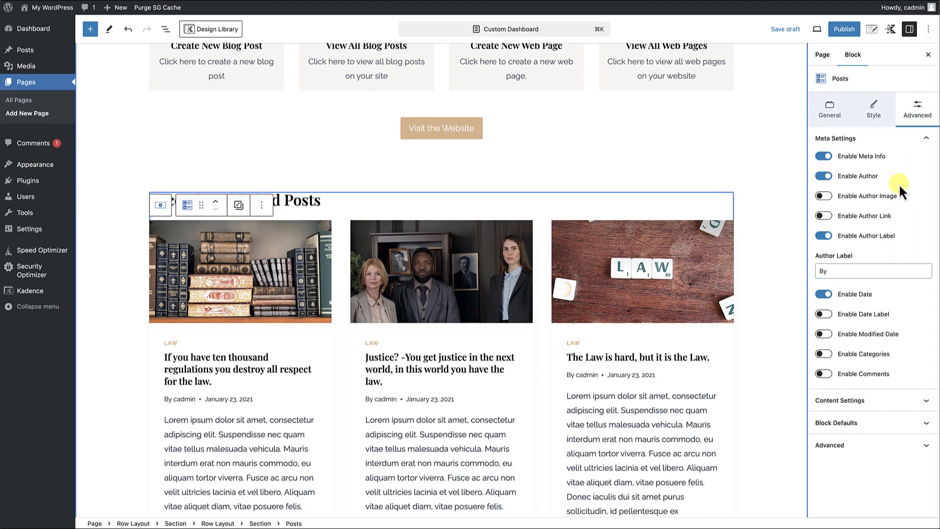
click(822, 178)
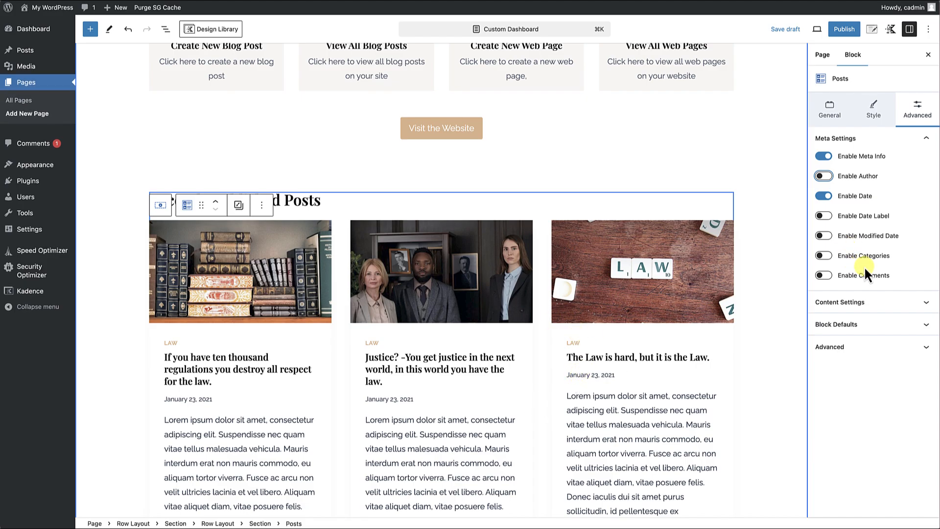
click(848, 309)
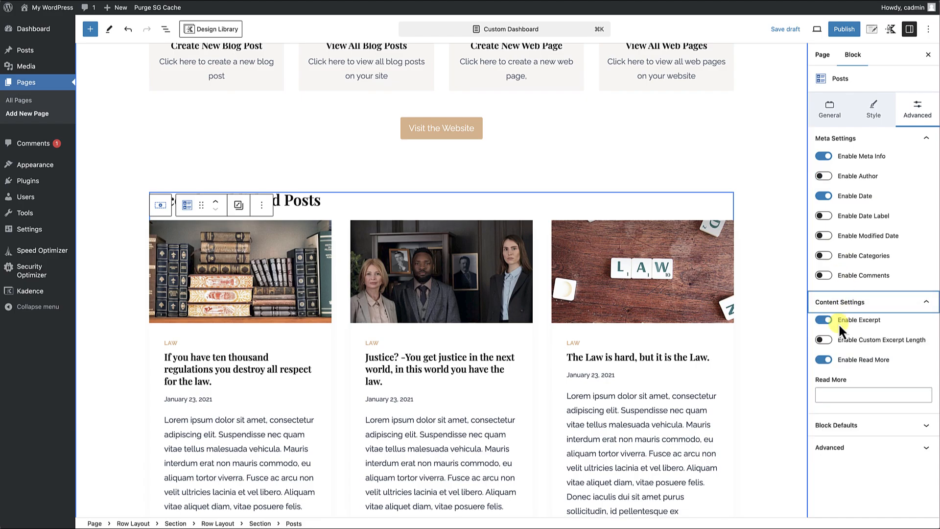
click(824, 340)
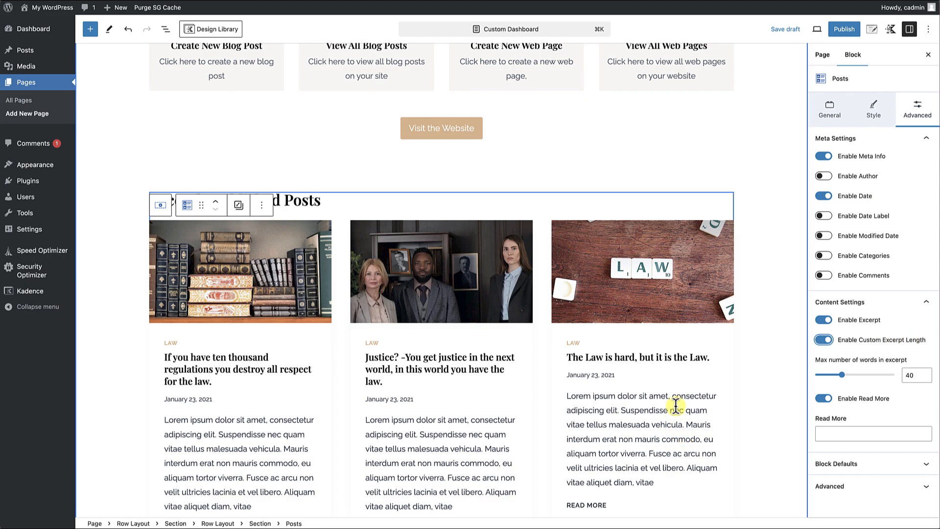
double_click(910, 376)
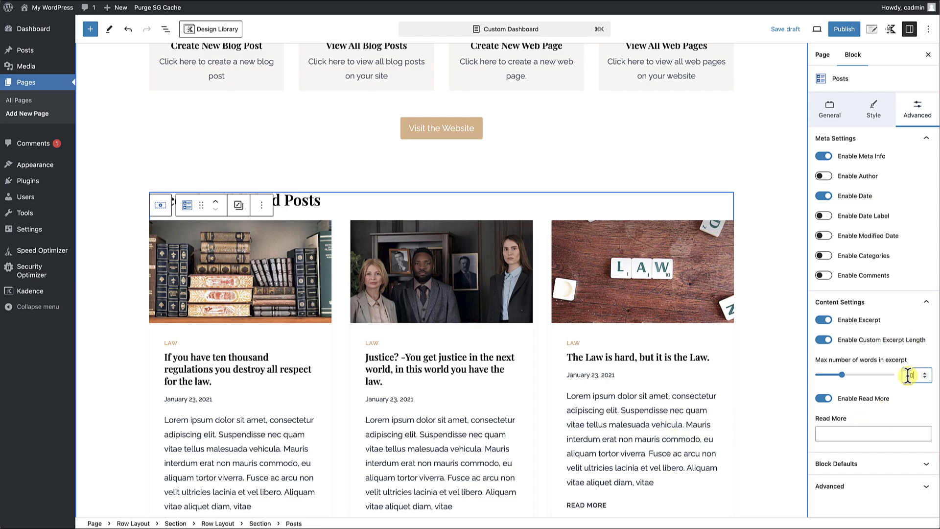
text(8)
click(731, 398)
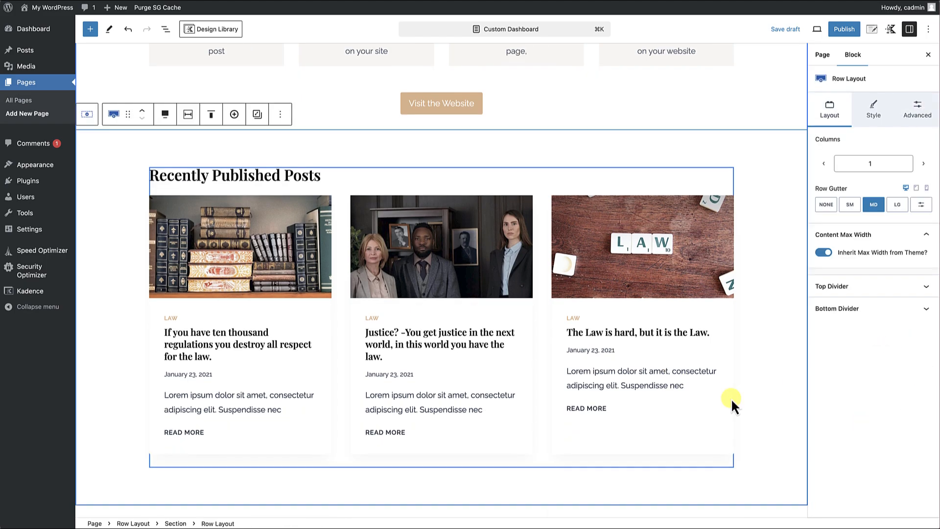
scroll(744, 397, up, 2)
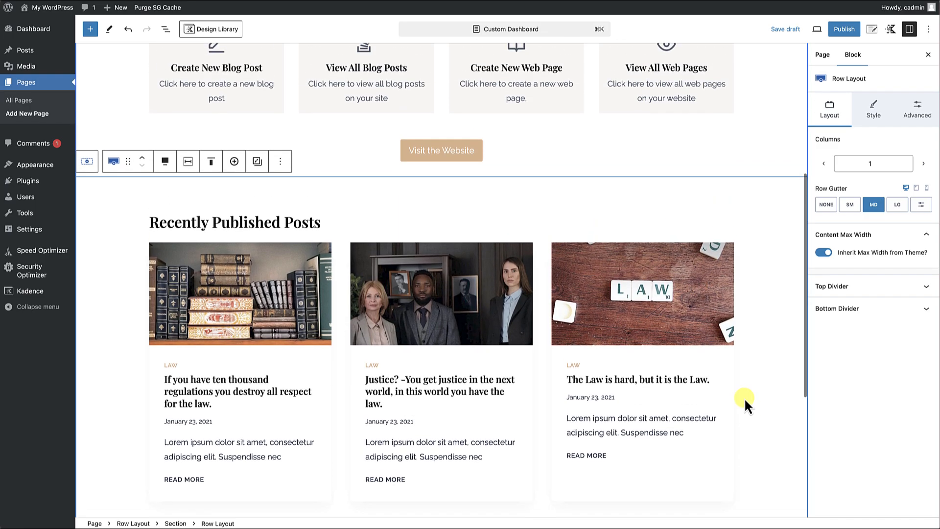
Add a Buttons (Adv) block after the Posts block and label its button "View All Posts".
scroll(745, 398, up, 5)
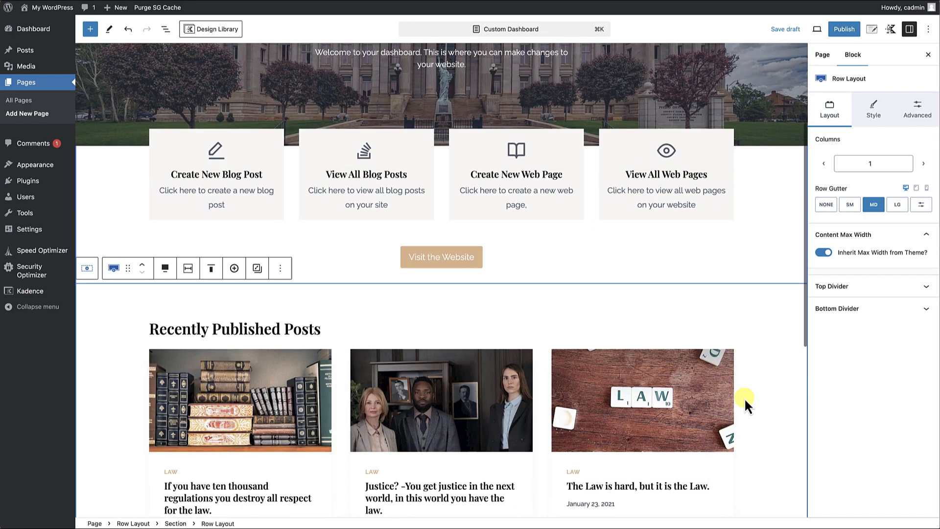
scroll(744, 397, down, 5)
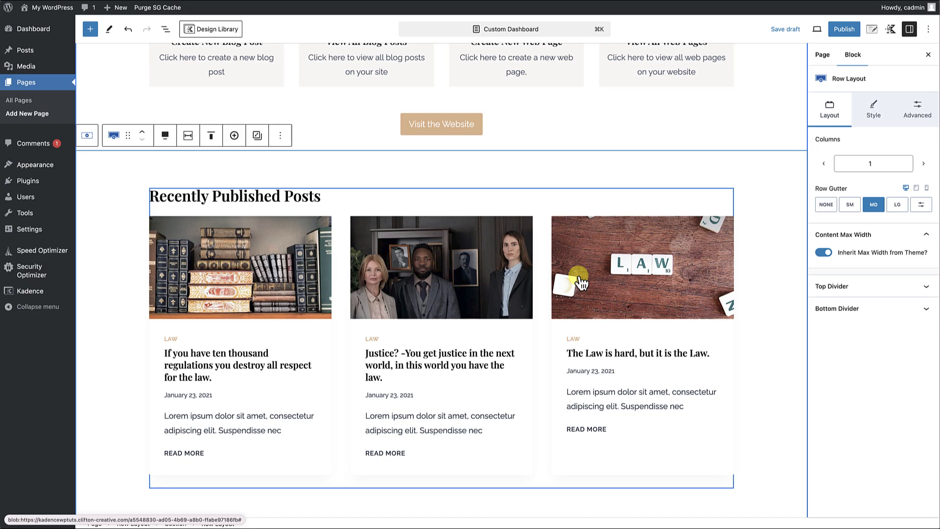
click(343, 218)
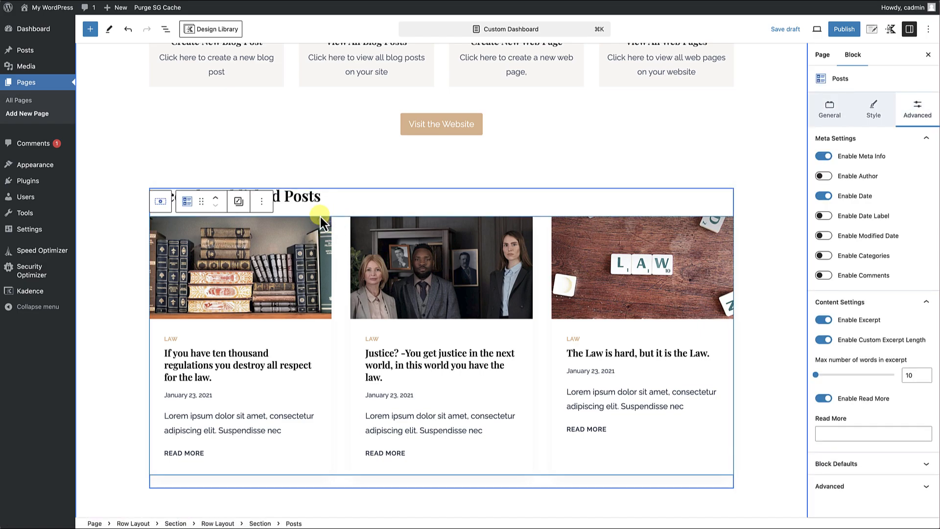
click(262, 202)
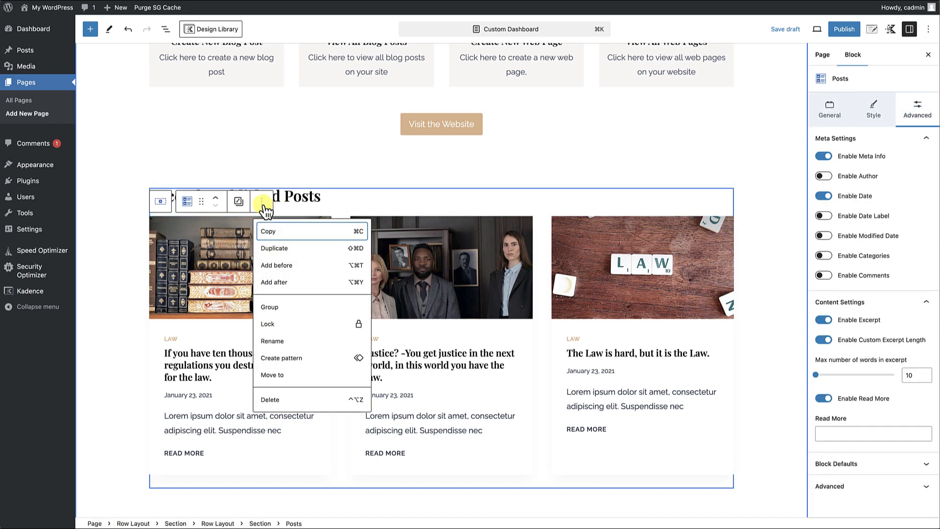
click(279, 283)
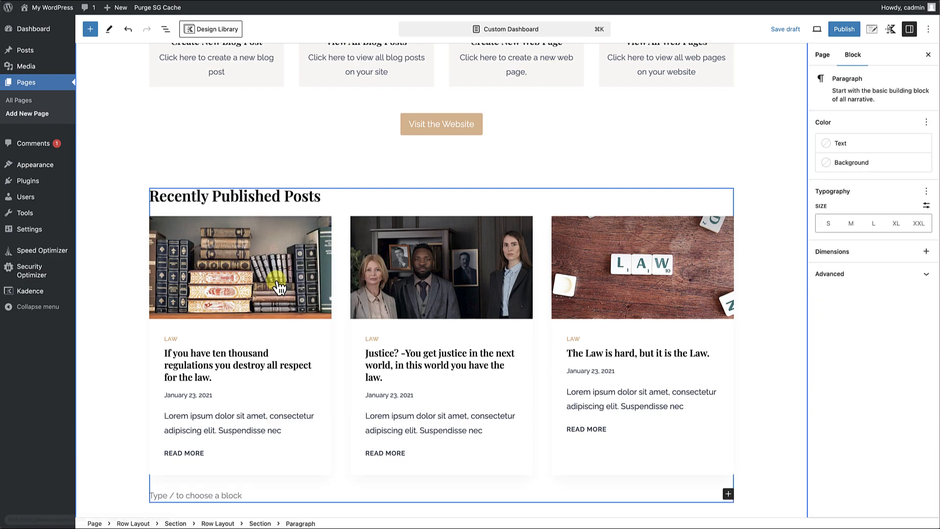
scroll(239, 481, down, 1)
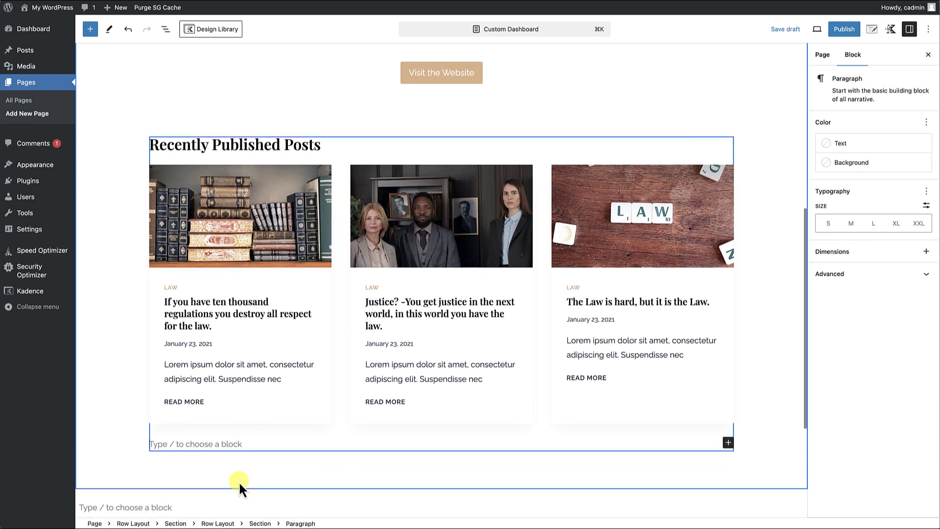
text(/)
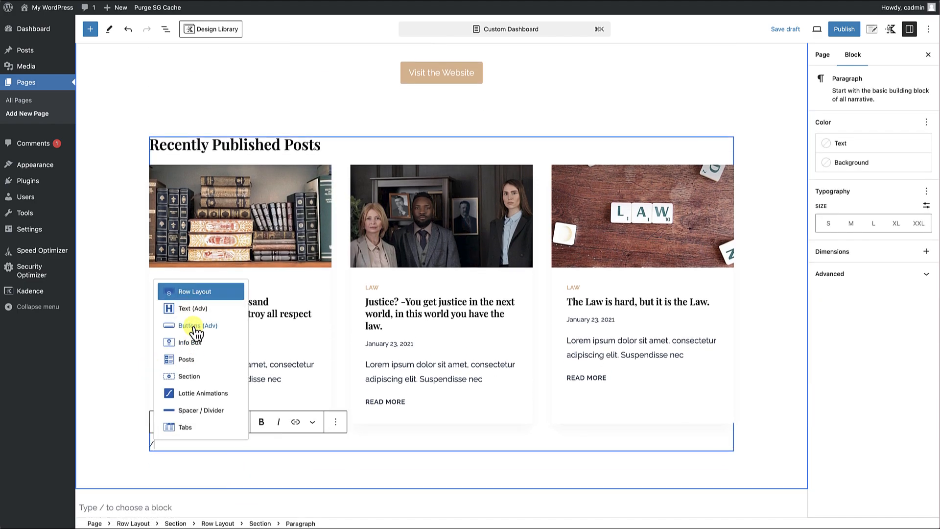
click(195, 326)
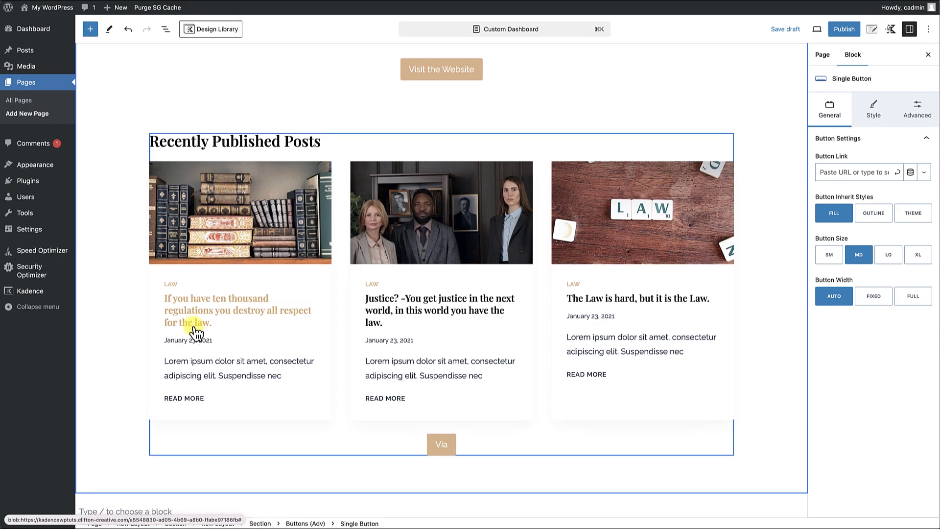
text(View All Posts)
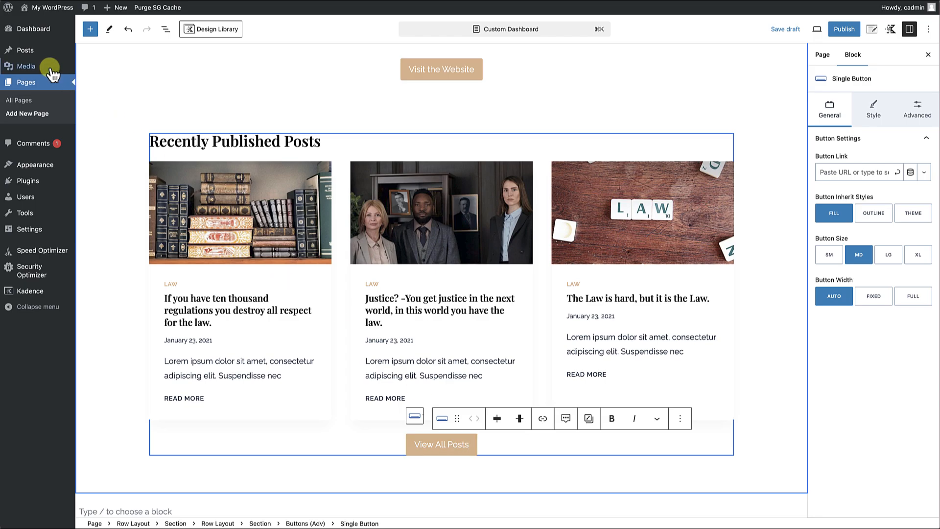
Link the View All Posts button to the address of the All Posts admin page (wp-admin/edit.php).
mouse_move(46, 71)
mouse_move(29, 50)
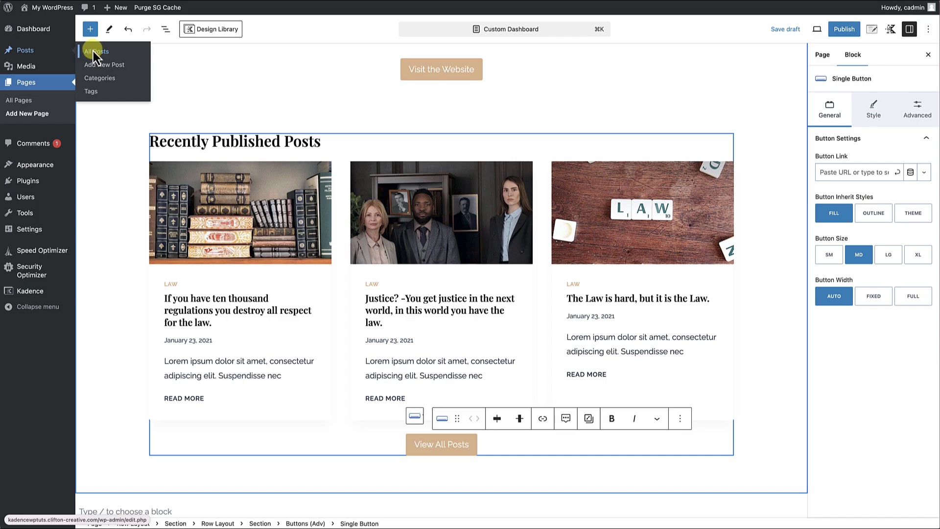
right_click(94, 51)
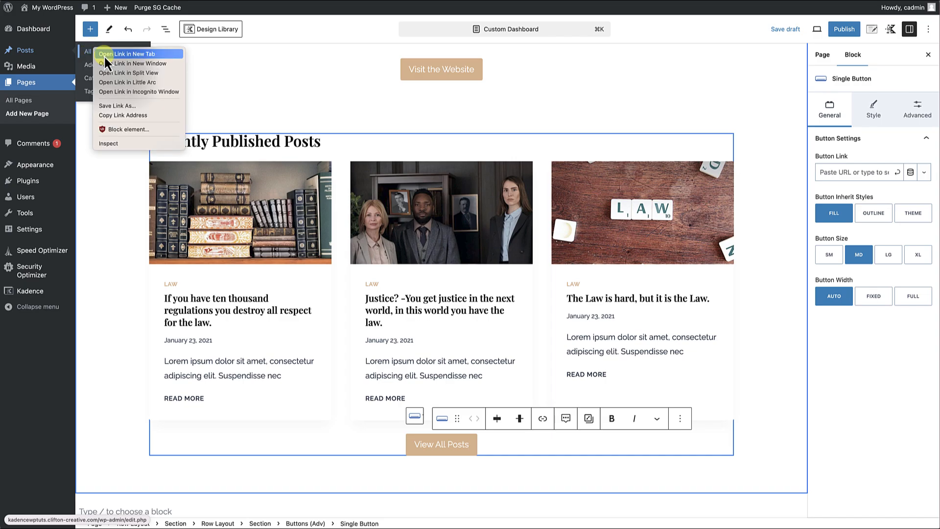
click(122, 116)
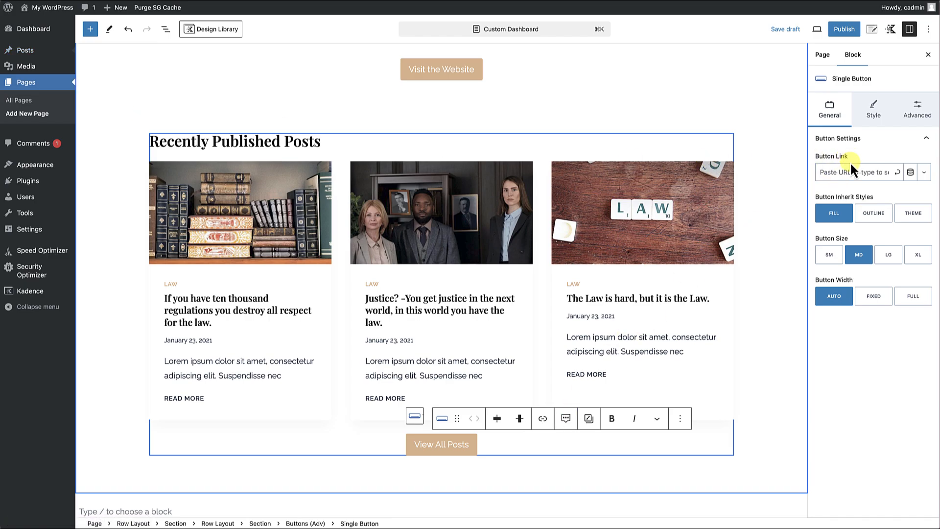
click(837, 172)
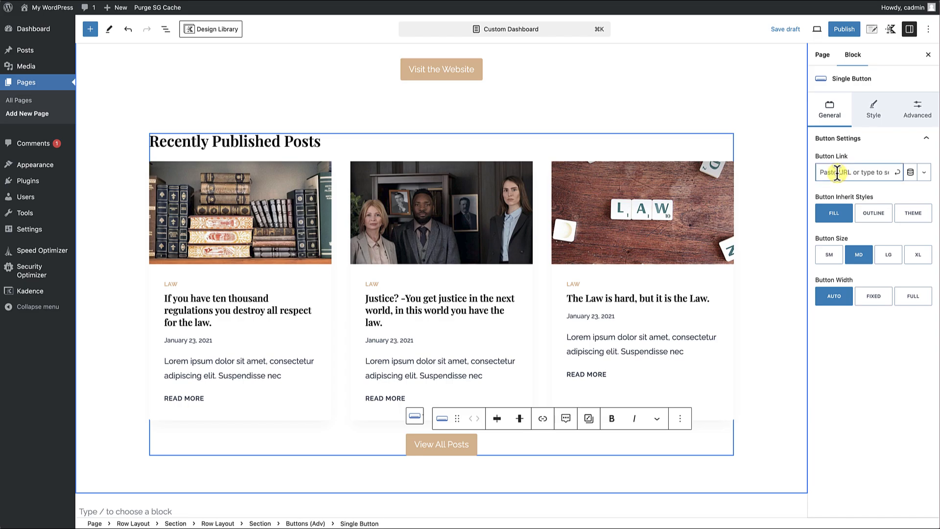
key(super+v)
key(super+s)
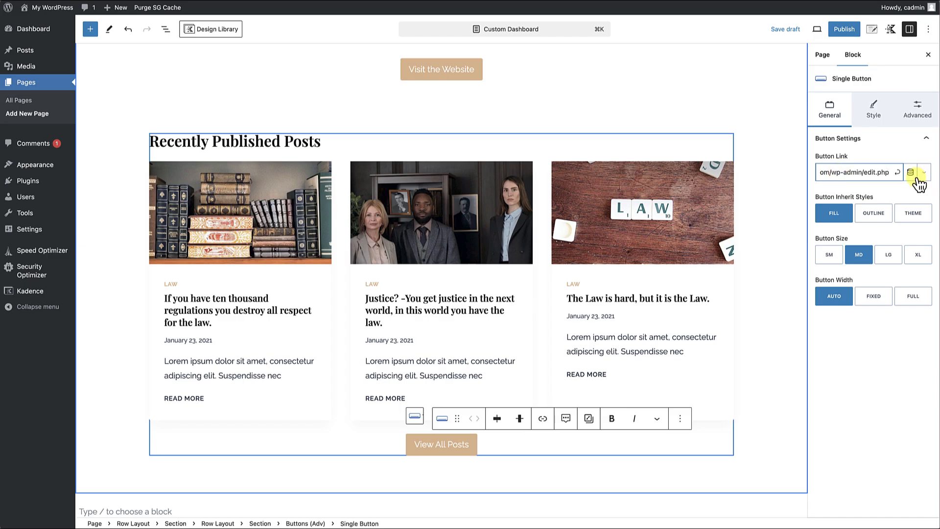
click(898, 173)
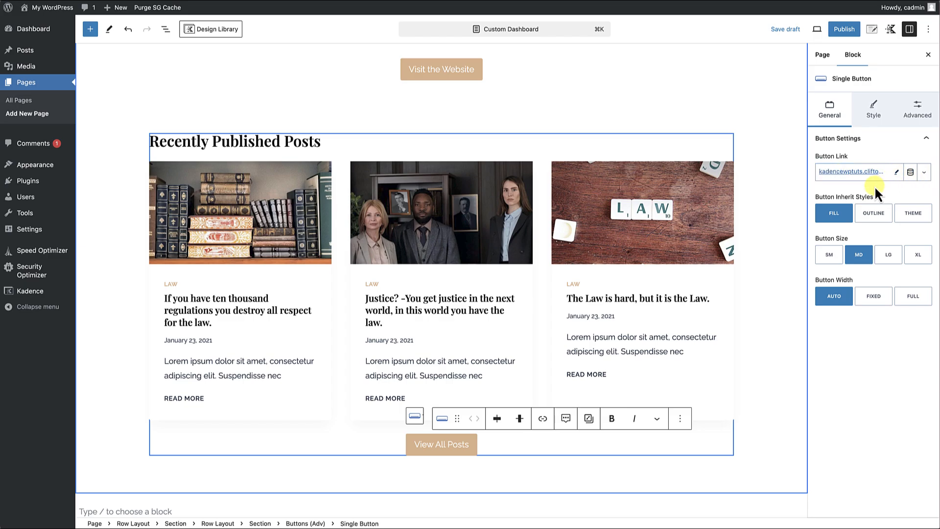
Set the top margin of the Buttons (Adv) block holding View All Posts to MD.
click(558, 446)
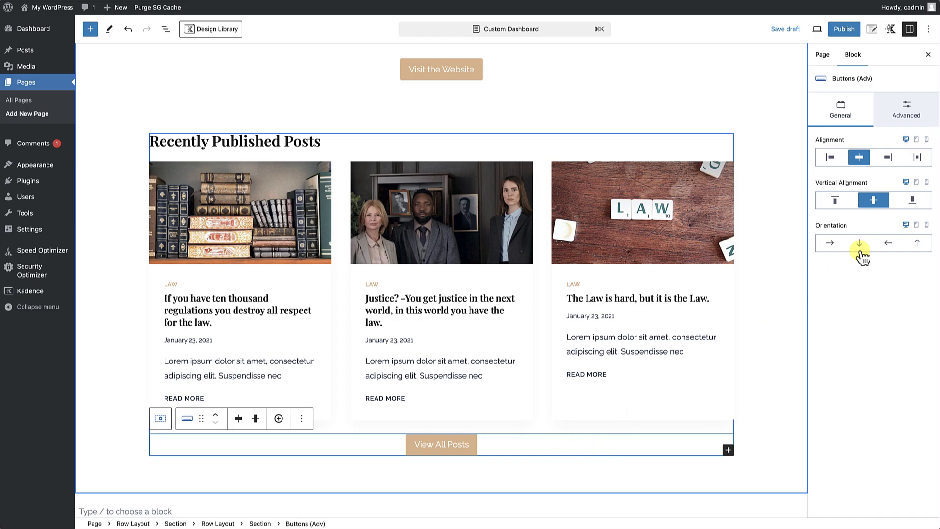
click(908, 112)
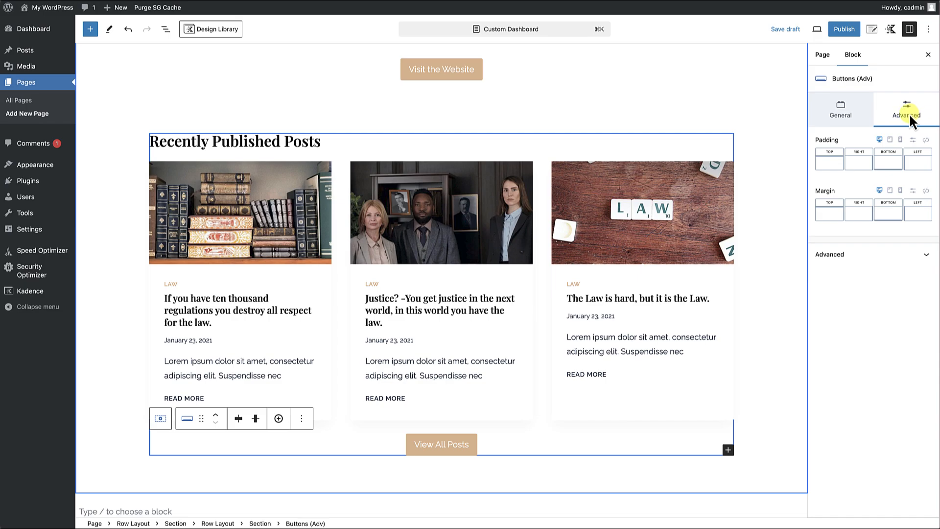
click(841, 213)
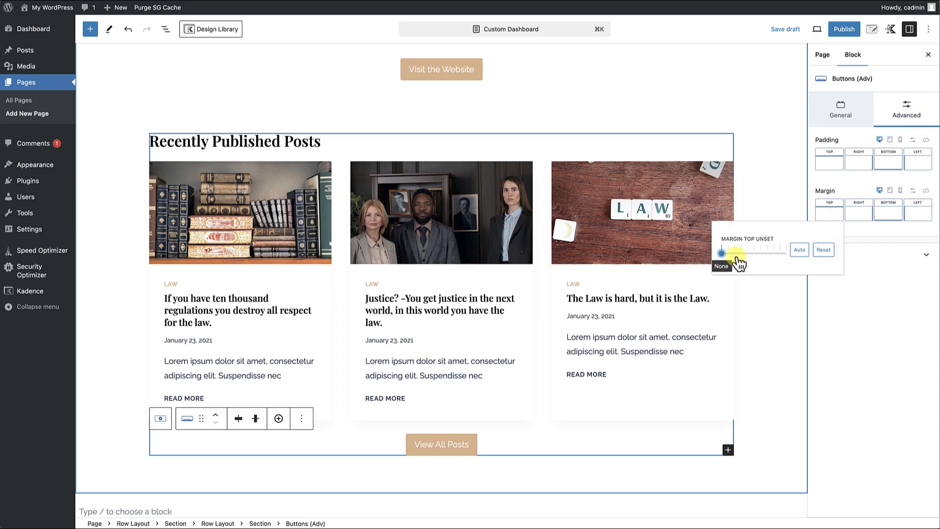
drag(723, 254, 745, 253)
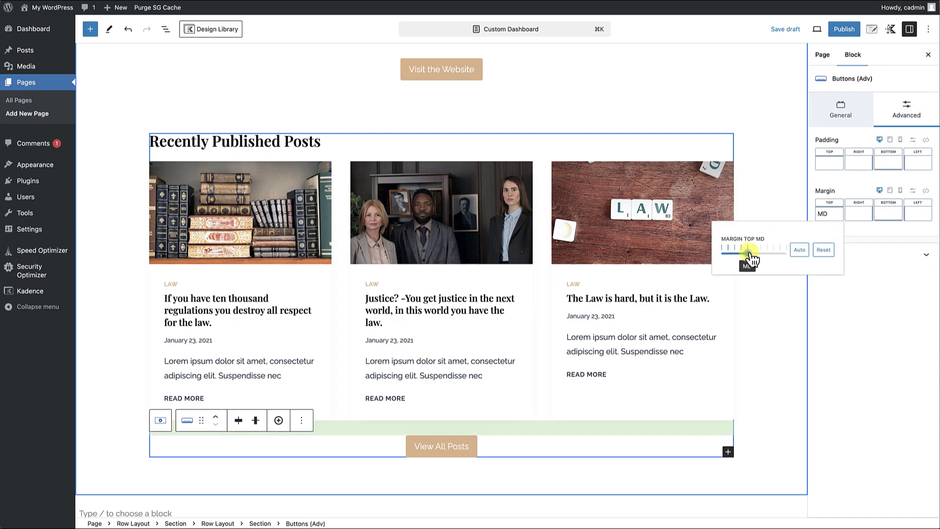
click(748, 316)
scroll(747, 316, down, 2)
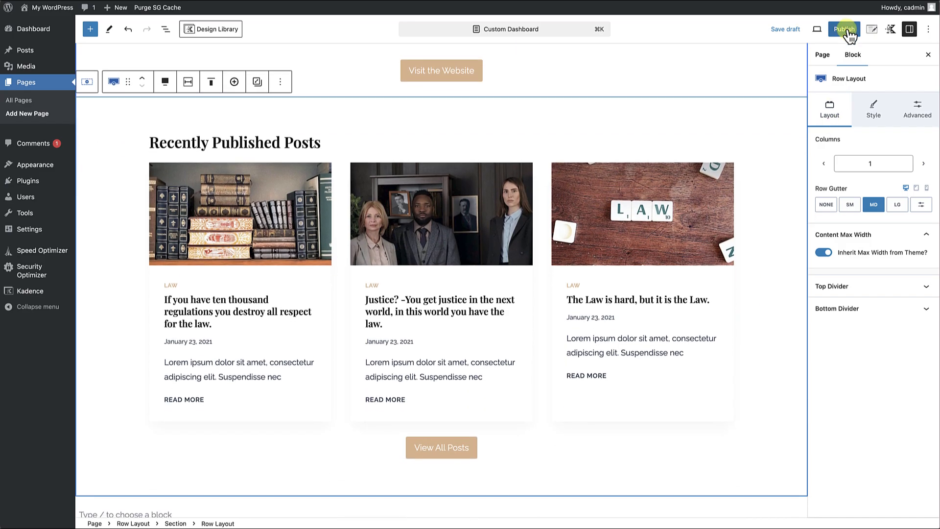
Publish the Custom Dashboard page.
click(848, 30)
click(847, 29)
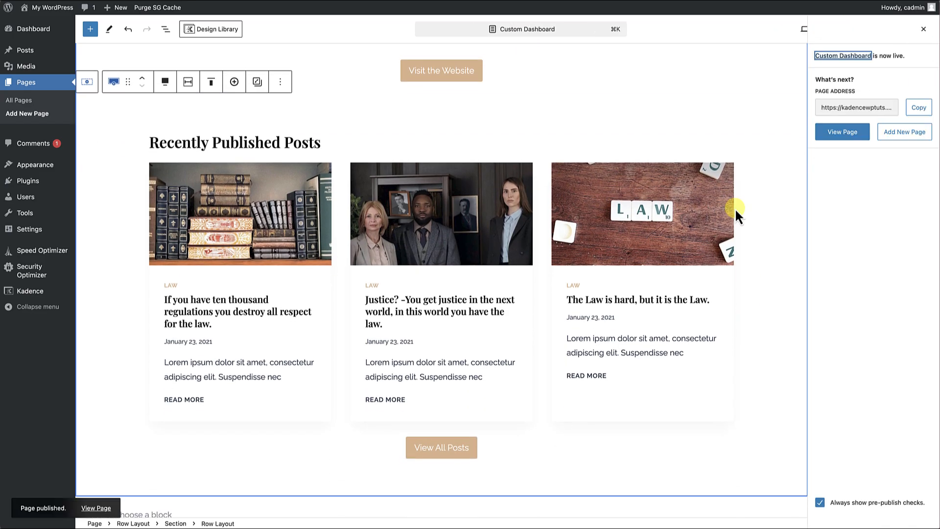
scroll(736, 208, up, 6)
scroll(736, 210, down, 10)
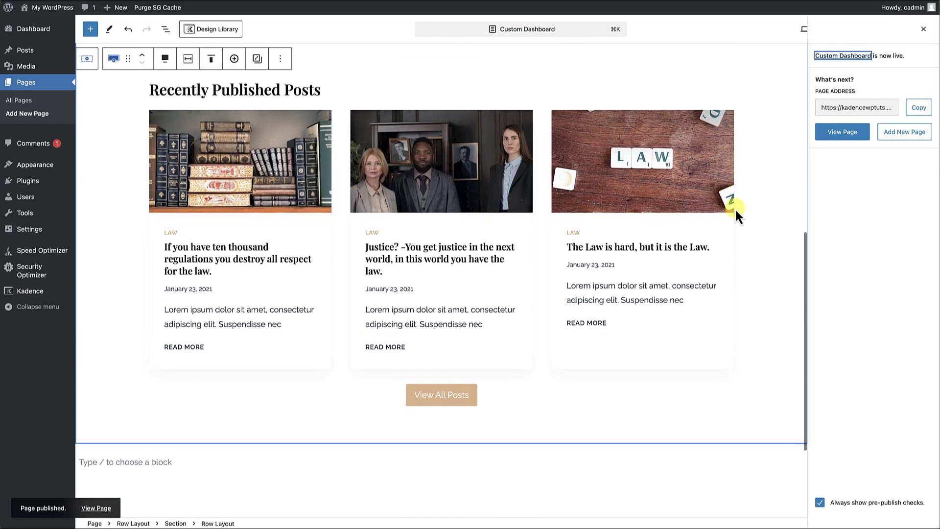
scroll(735, 207, up, 6)
scroll(736, 207, down, 6)
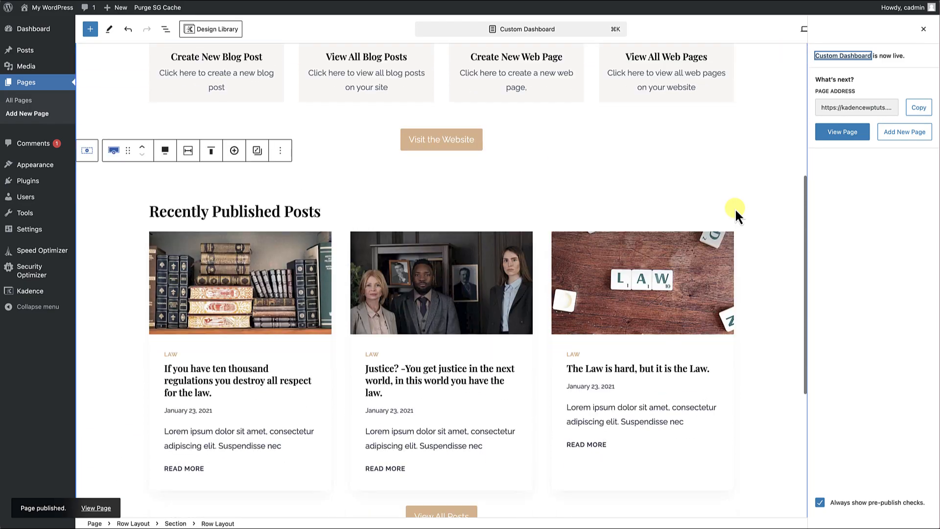
scroll(735, 208, up, 8)
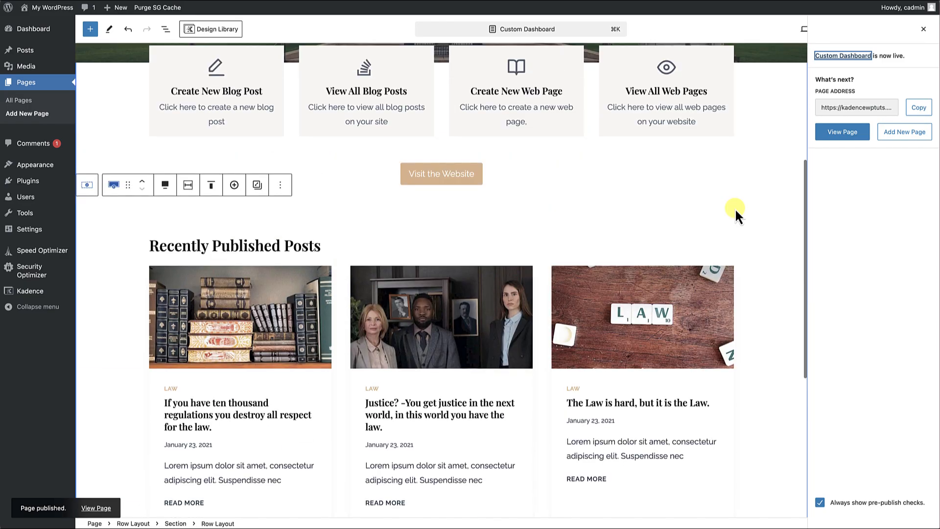
scroll(735, 208, up, 3)
scroll(736, 208, down, 5)
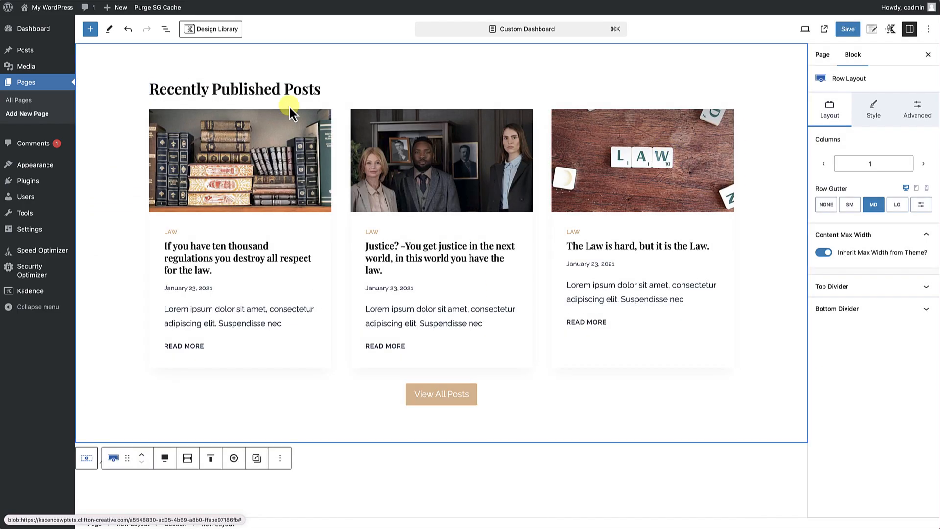
Add an empty block directly after the Recently Published Posts row layout, inside the same parent section.
click(166, 30)
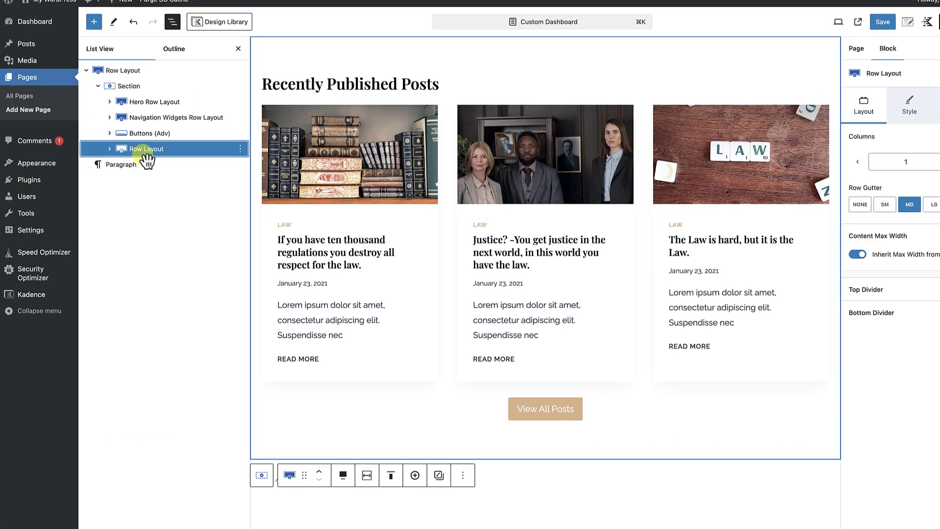
click(240, 149)
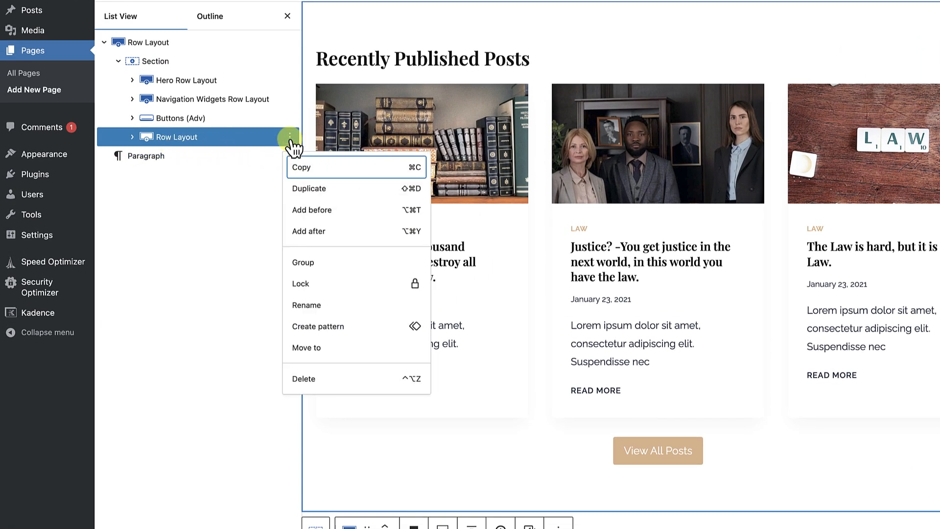
click(303, 231)
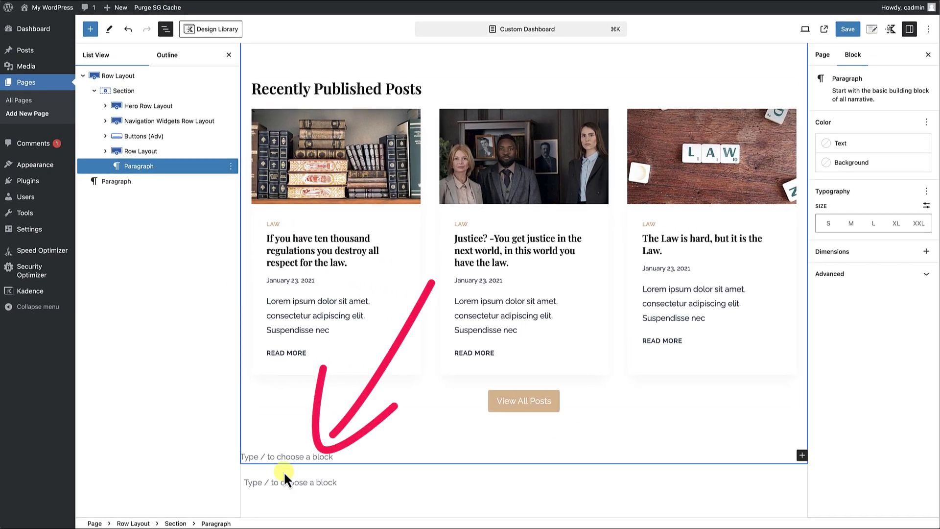
click(229, 55)
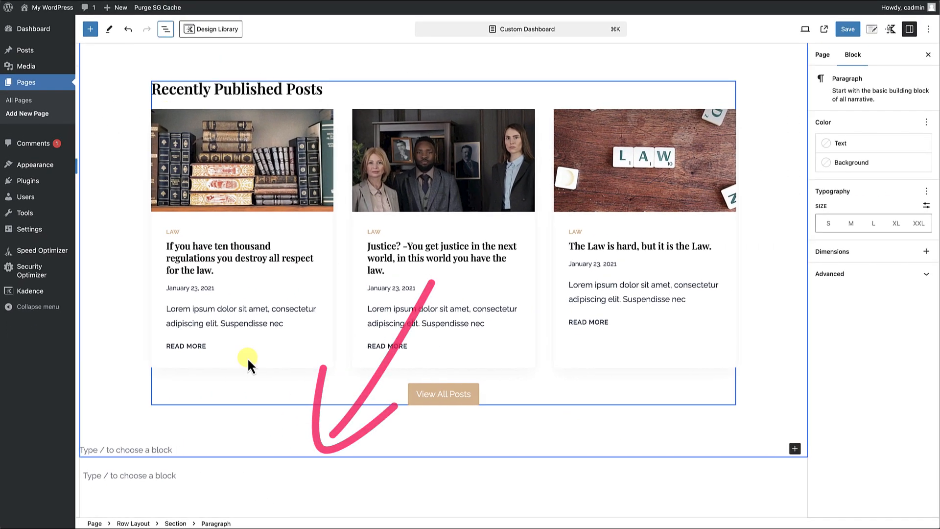
Turn the new empty block into a Row Layout with two equal columns and align it to full width.
click(136, 450)
text(/row)
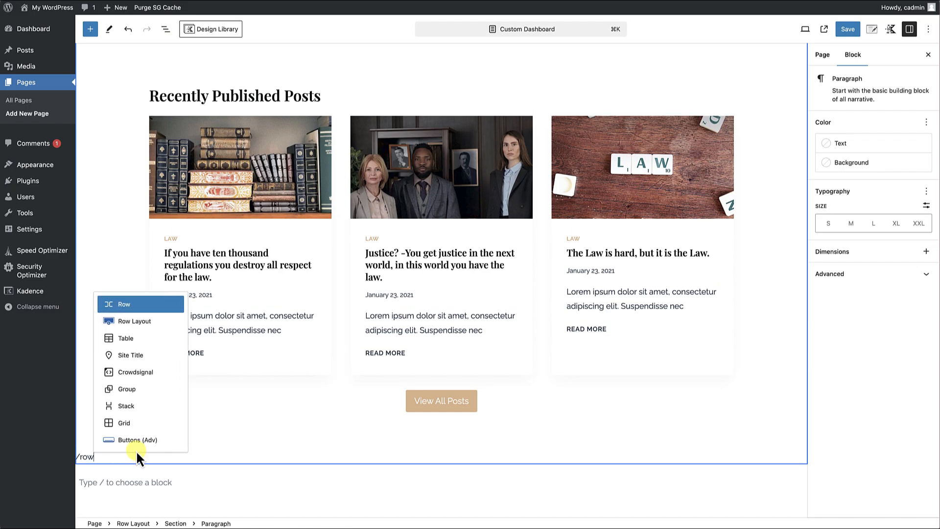
click(135, 321)
scroll(301, 412, down, 3)
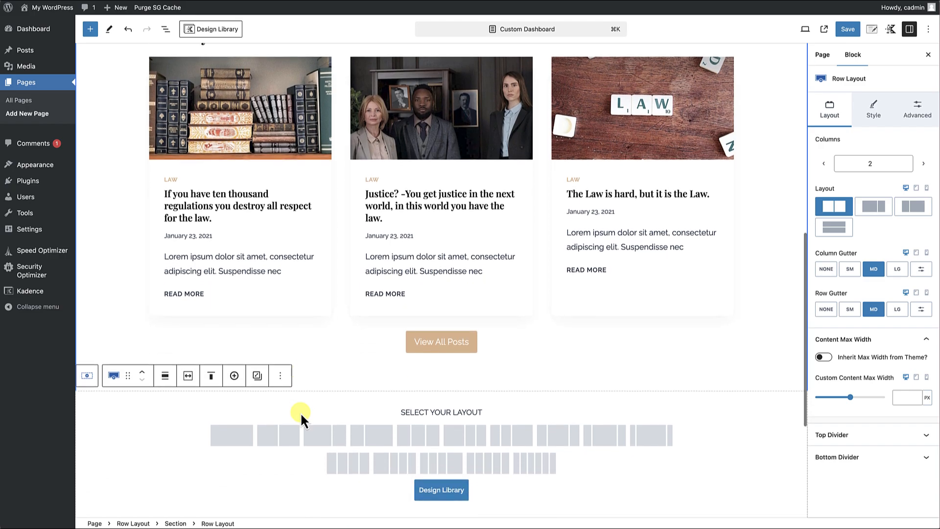
scroll(309, 384, down, 1)
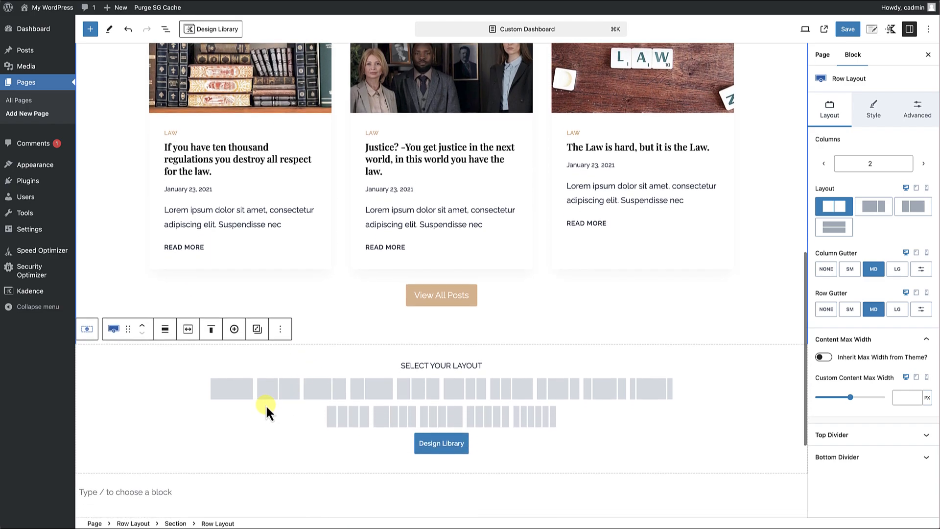
click(275, 394)
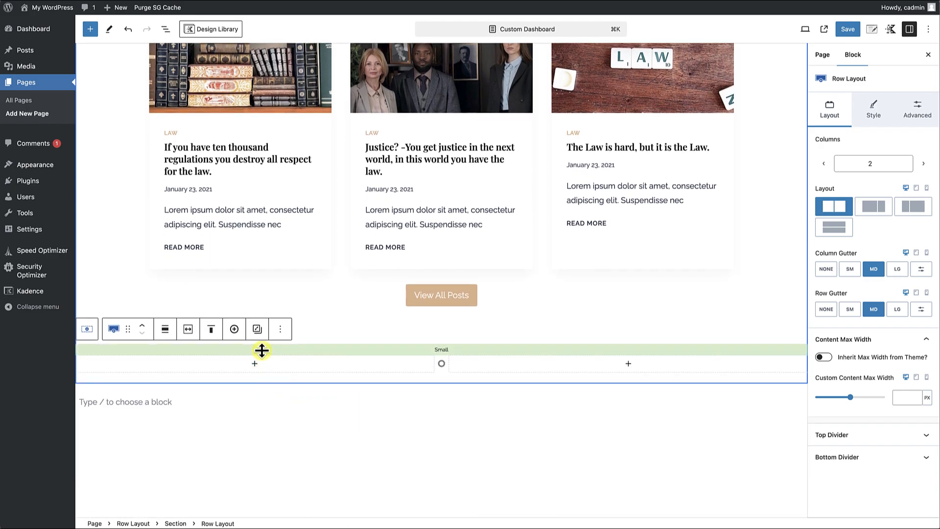
click(165, 329)
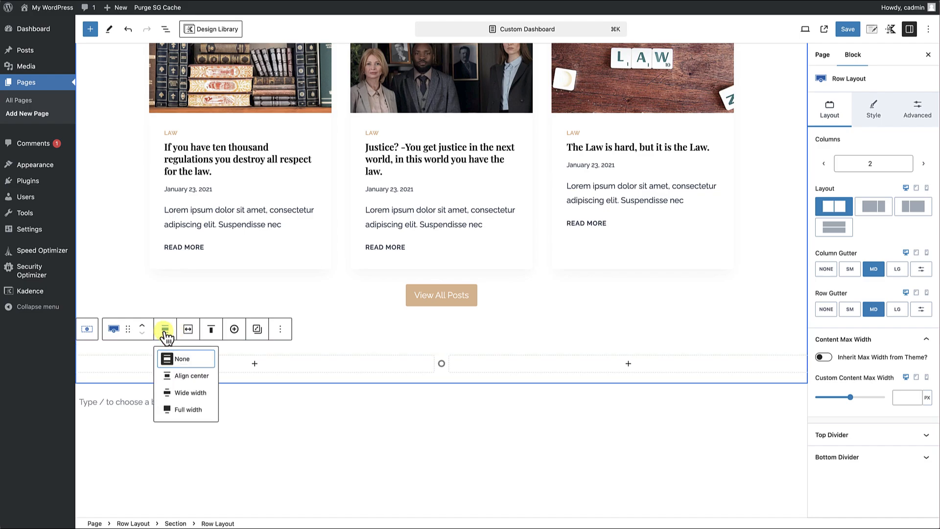
click(171, 410)
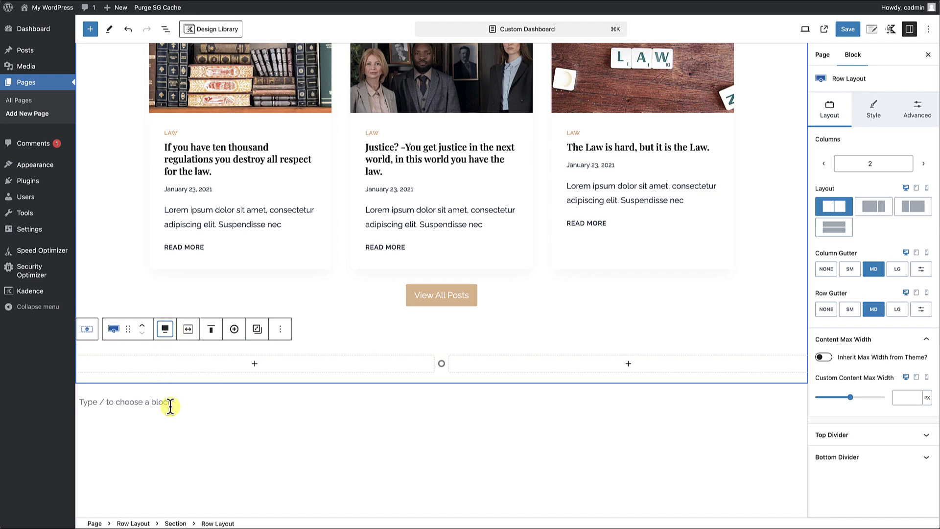
Make the new two-column Row Layout use the theme's content inner width.
click(188, 329)
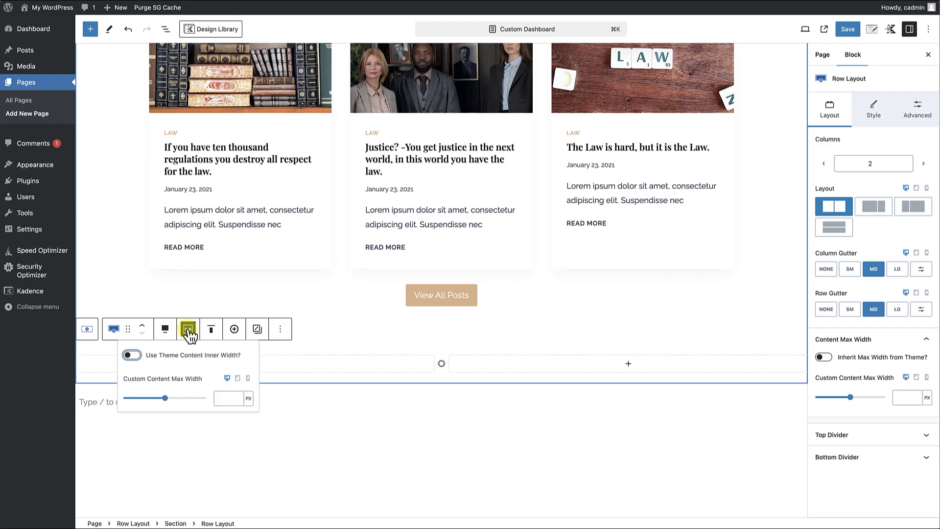
click(132, 355)
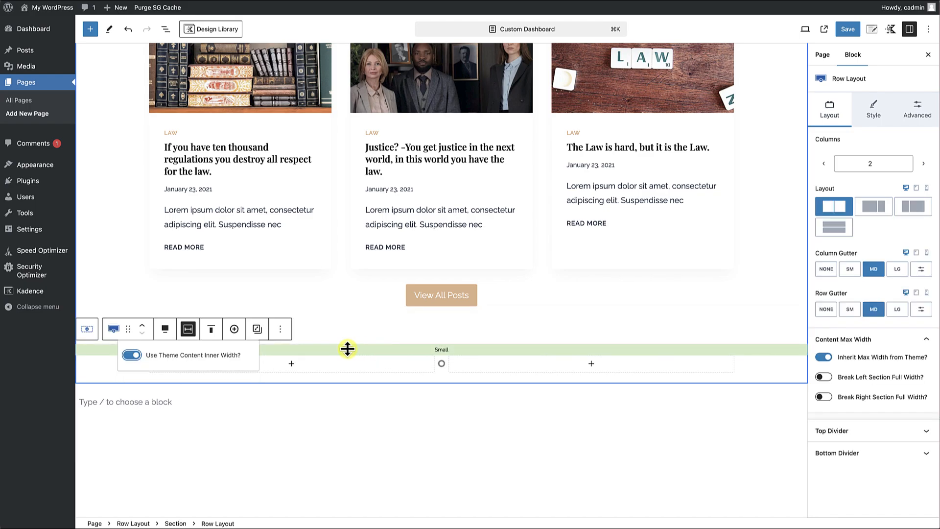
click(417, 376)
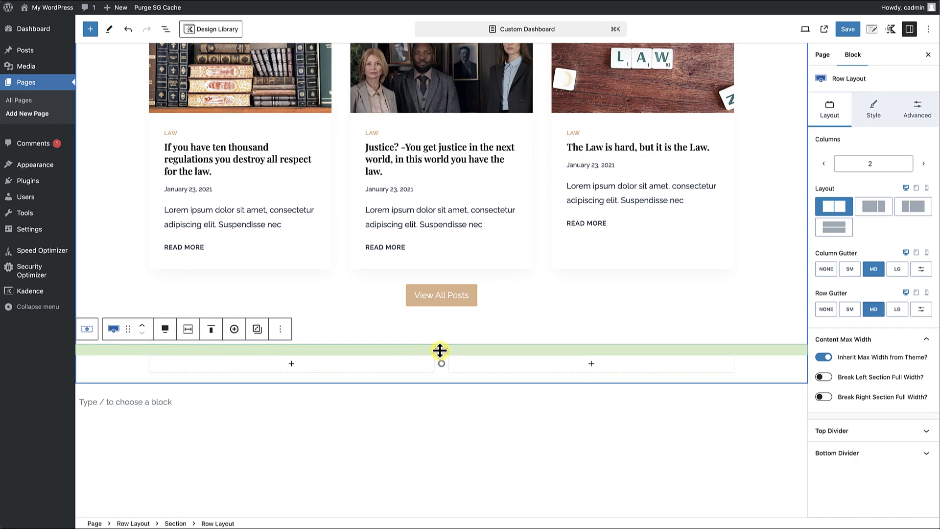
Increase the new row's top and bottom padding and switch its column layout to a wider left column.
drag(440, 350, 440, 426)
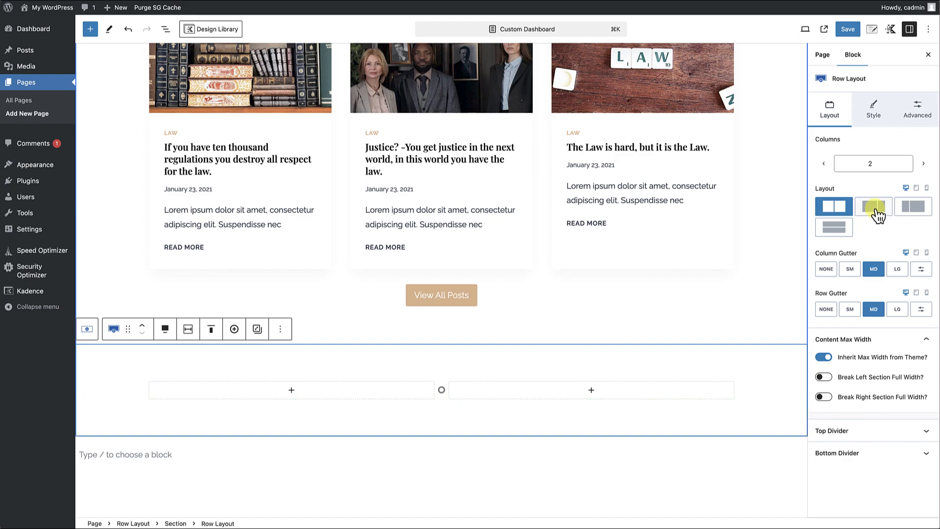
click(875, 208)
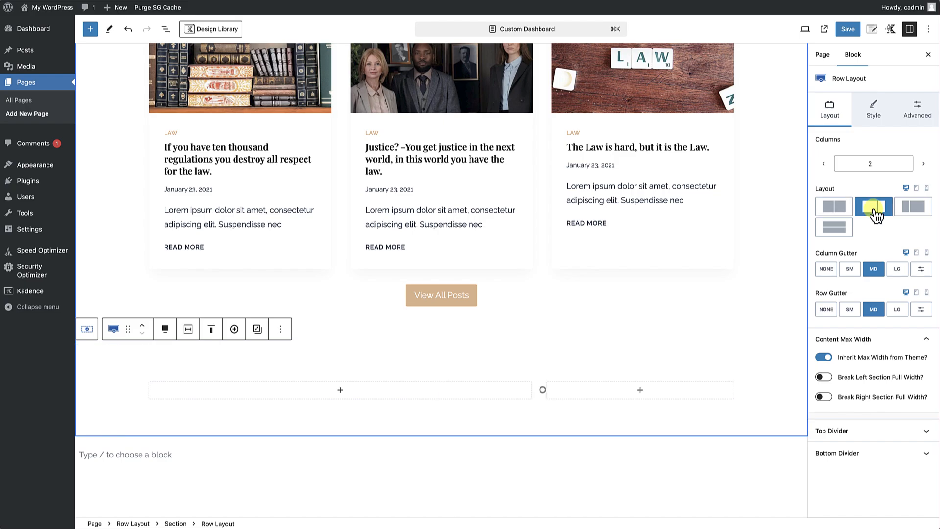
Add a Text (Adv) heading reading Website Operation Tutorials at font size LG in the row's wide left column.
scroll(380, 319, down, 2)
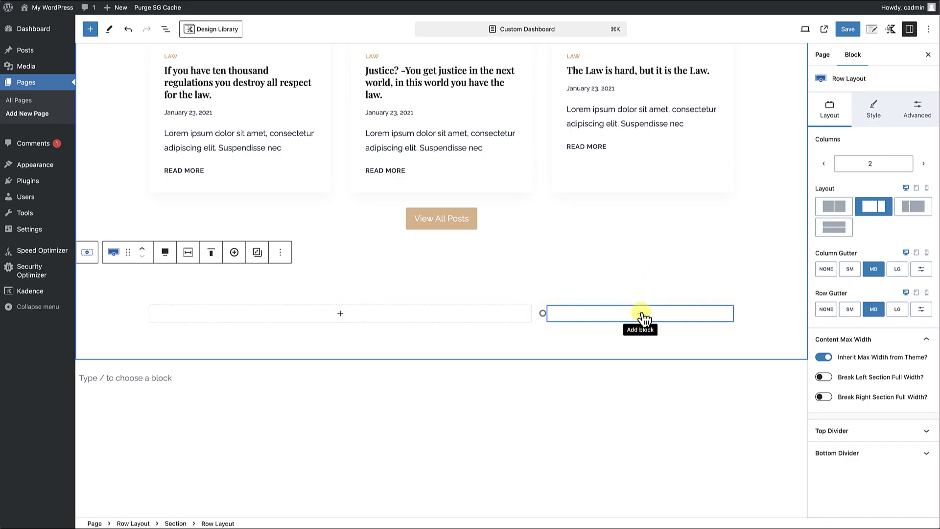
click(340, 314)
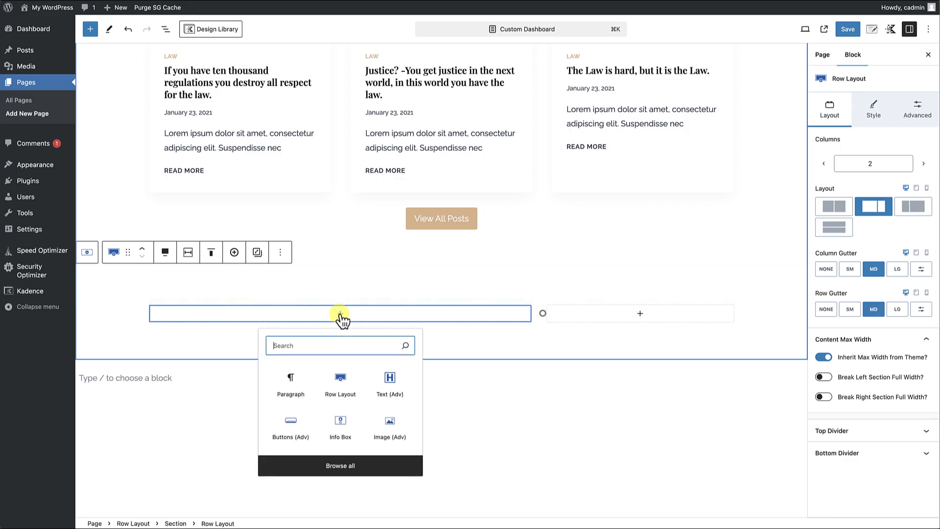
click(389, 382)
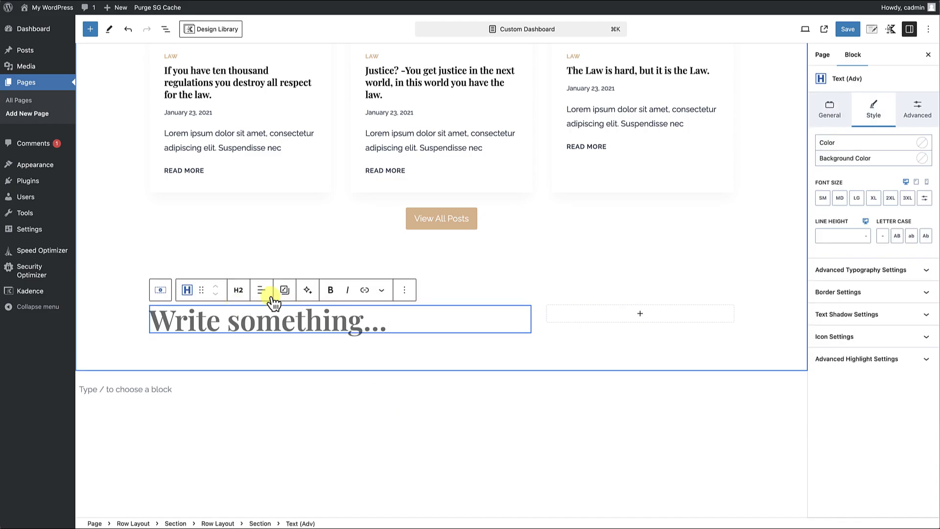
click(839, 198)
click(857, 198)
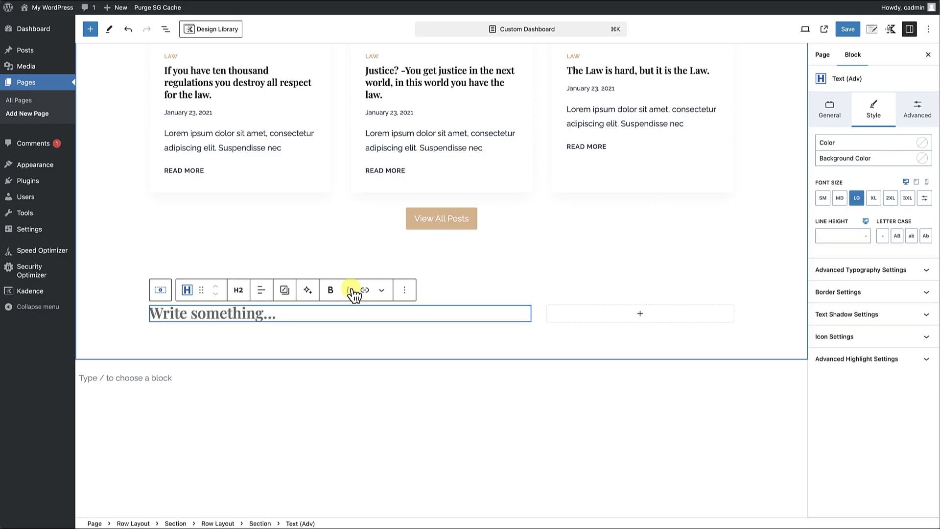
scroll(247, 316, up, 3)
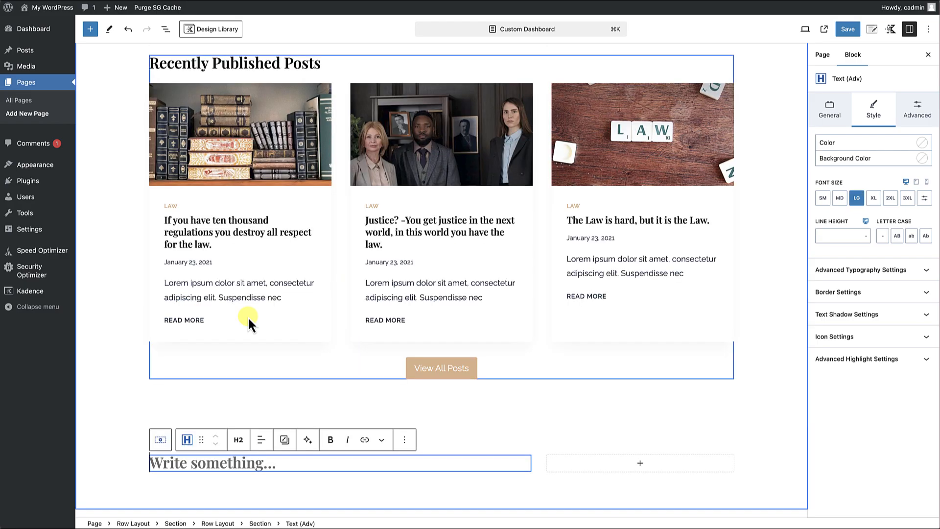
text(Website )
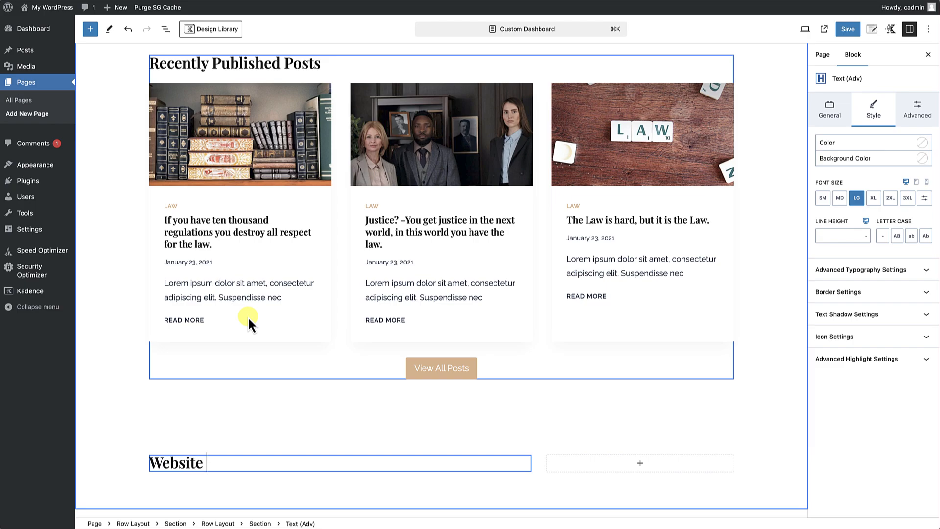
text(Operation Tutorials)
scroll(351, 274, down, 4)
Insert a Tabs block below the Website Operation Tutorials heading, using the initial style with vertical tabs on the left.
key(Return)
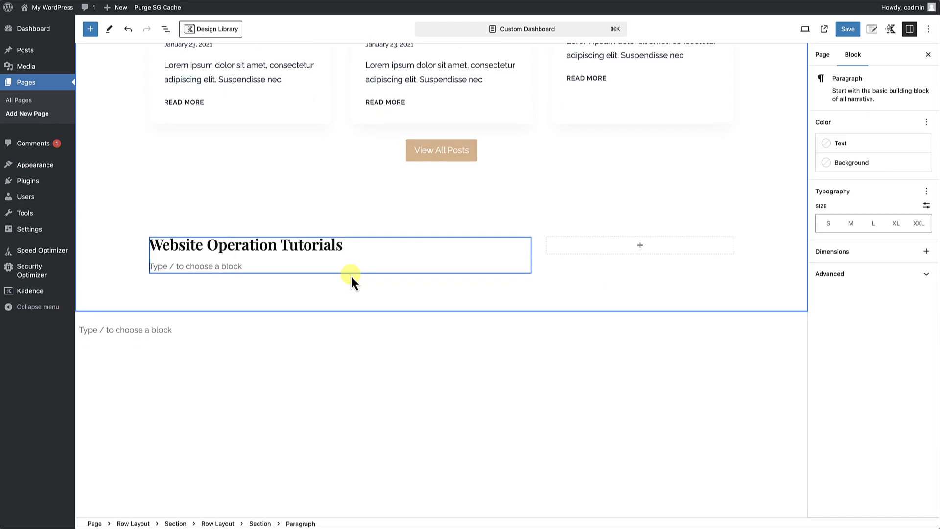
text(/)
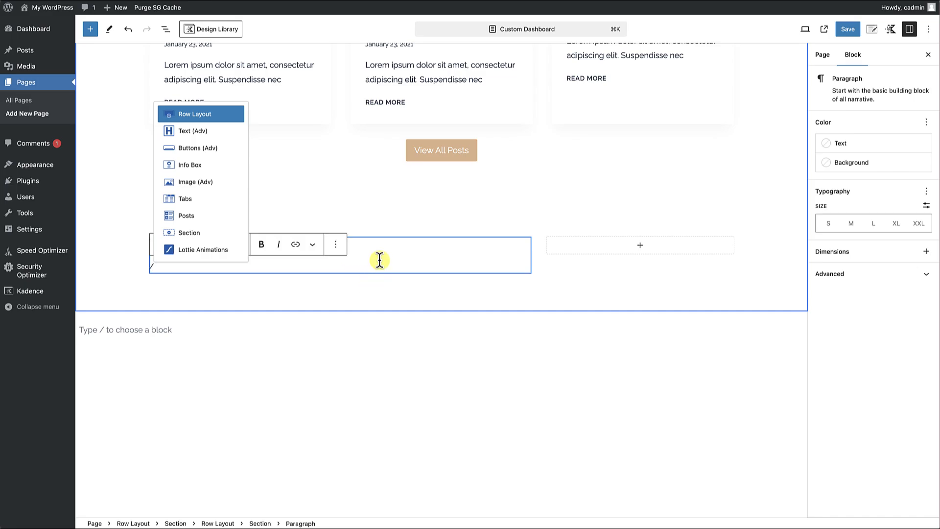
click(186, 200)
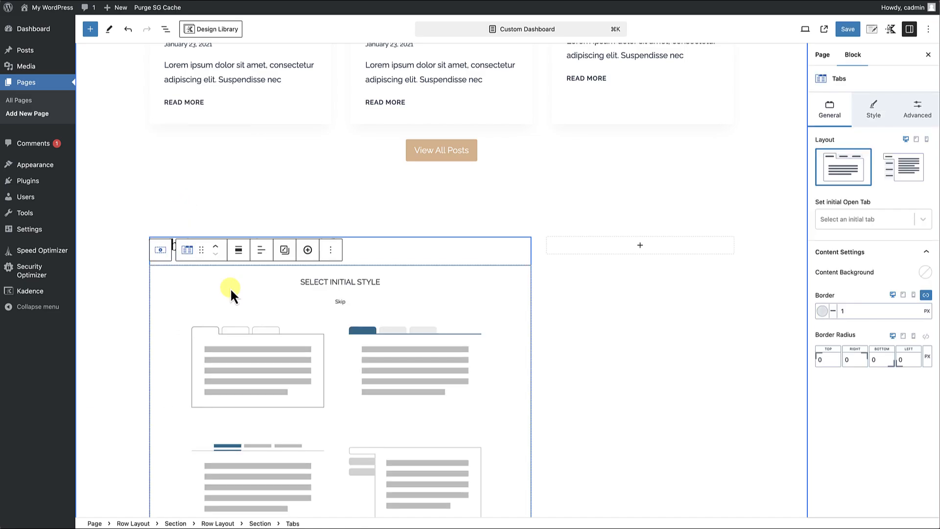
scroll(231, 293, down, 4)
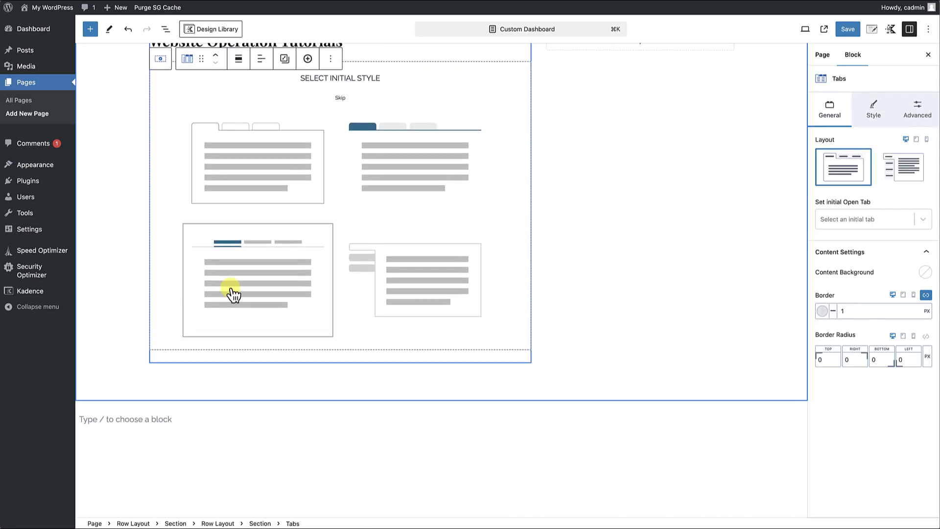
click(424, 294)
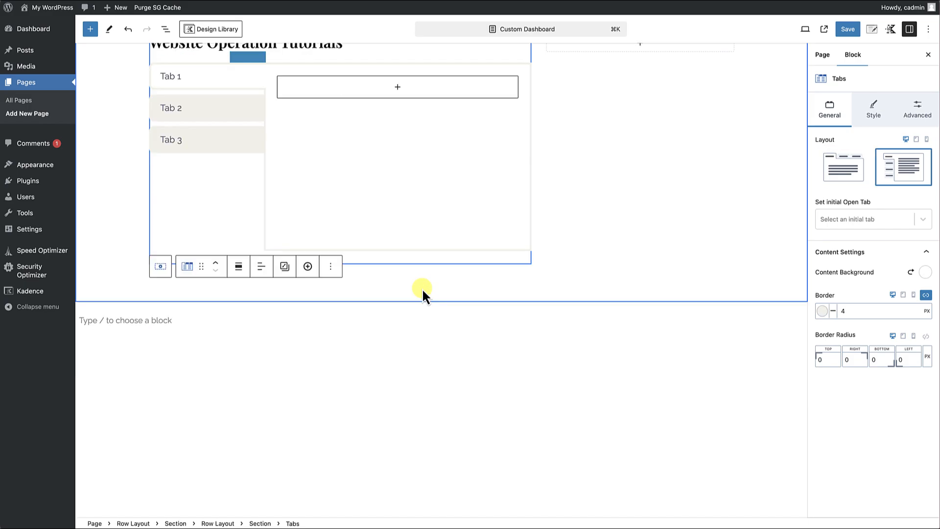
Rename the three tabs Start Here, Blog and Pages.
scroll(422, 288, up, 2)
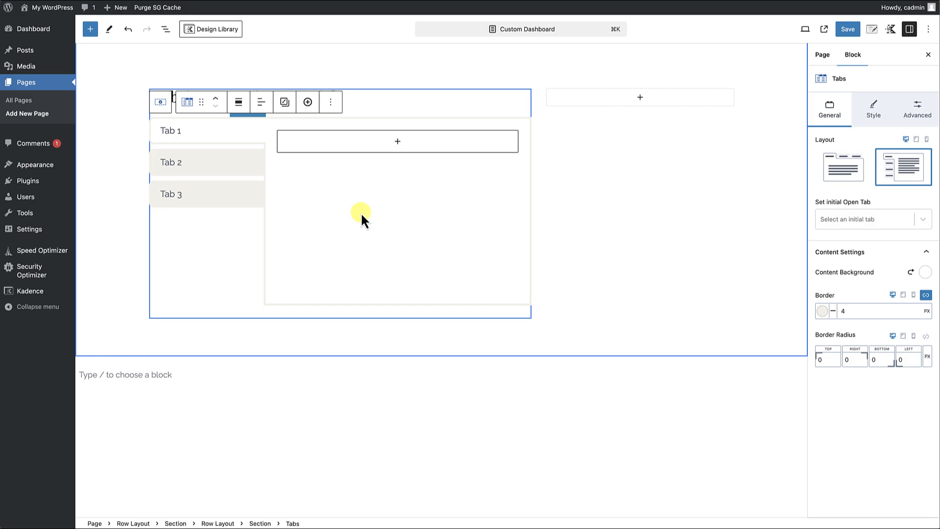
triple_click(172, 131)
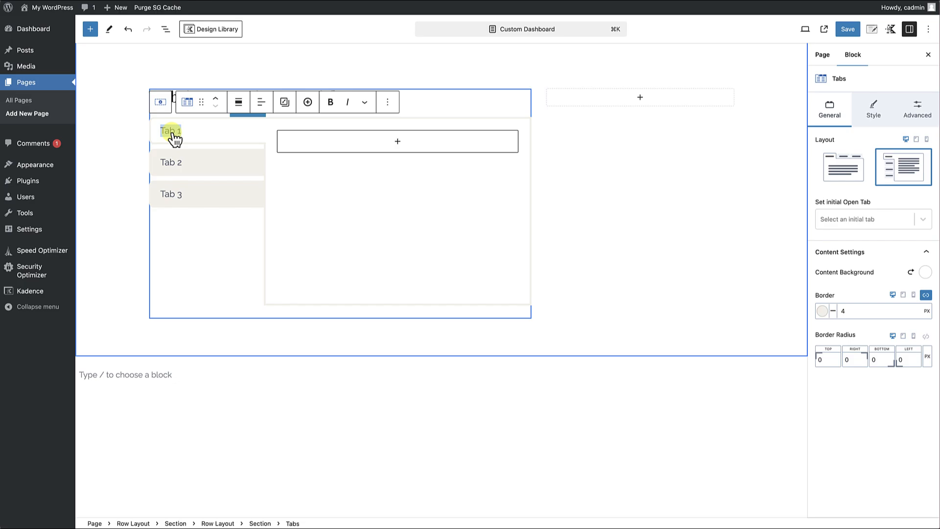
text(Introduction)
double_click(209, 137)
text(Start Here)
click(180, 164)
triple_click(182, 164)
text(Blog)
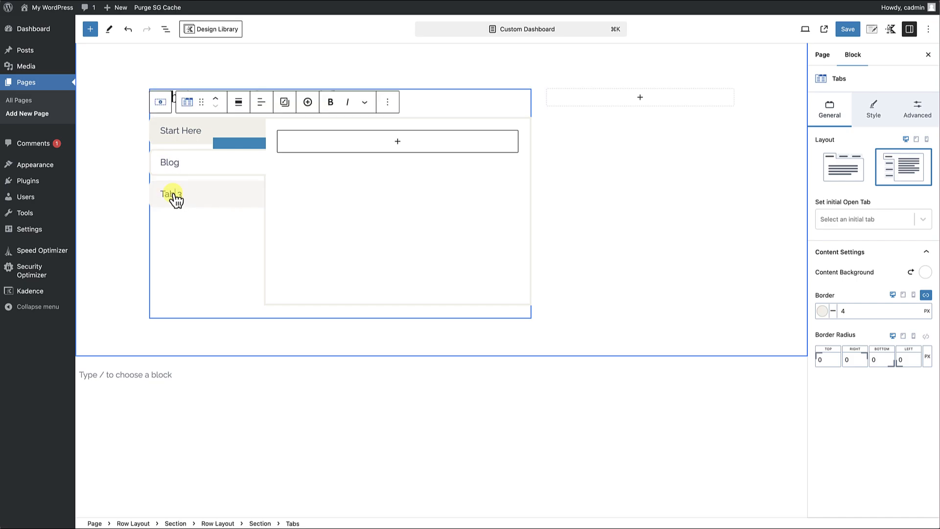
triple_click(175, 198)
text(Pages)
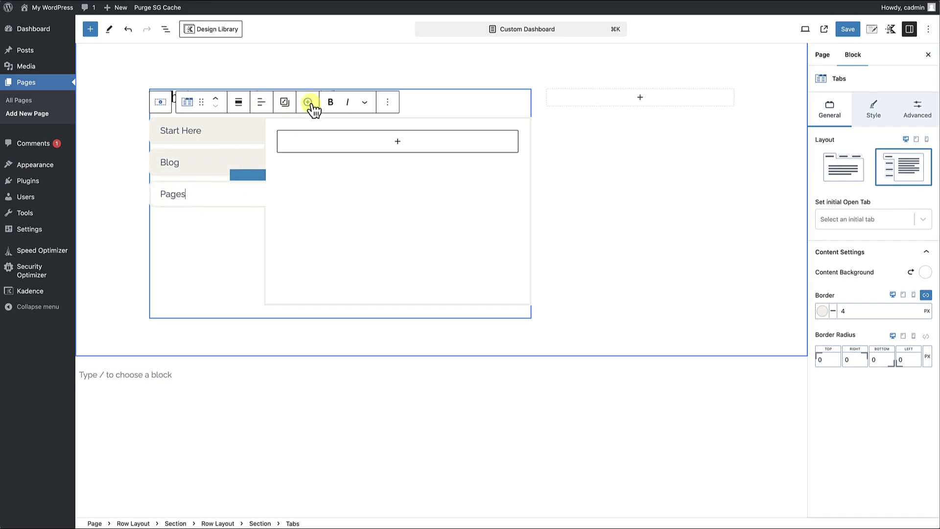
Add a fourth tab to the Tabs block and name it Media.
click(308, 103)
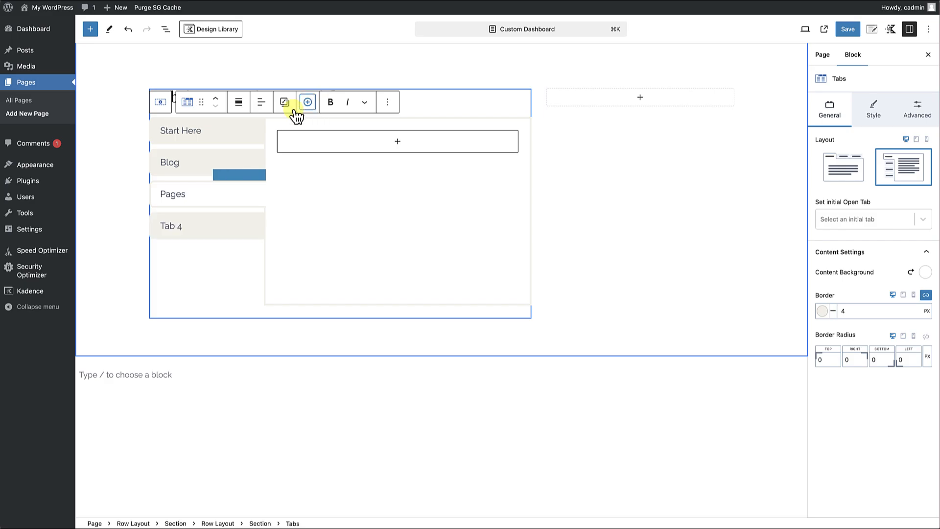
click(179, 226)
triple_click(180, 226)
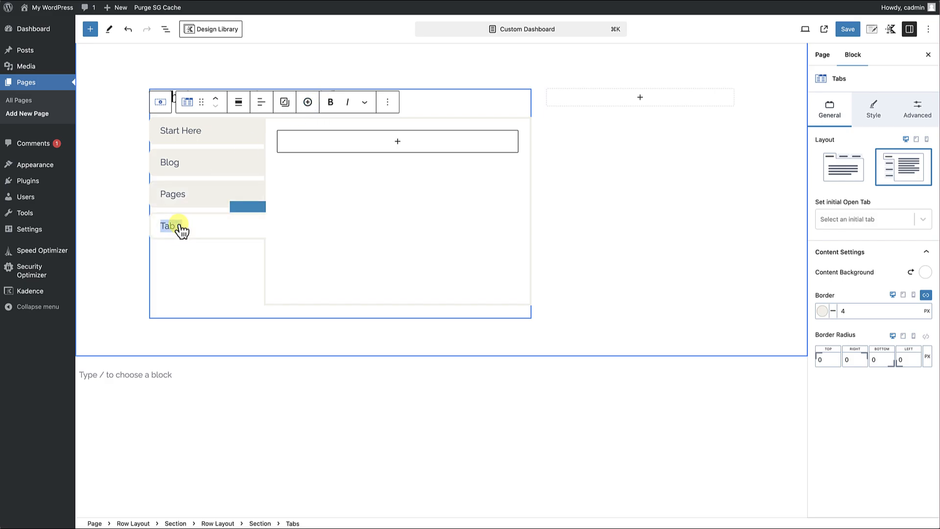
text(Media)
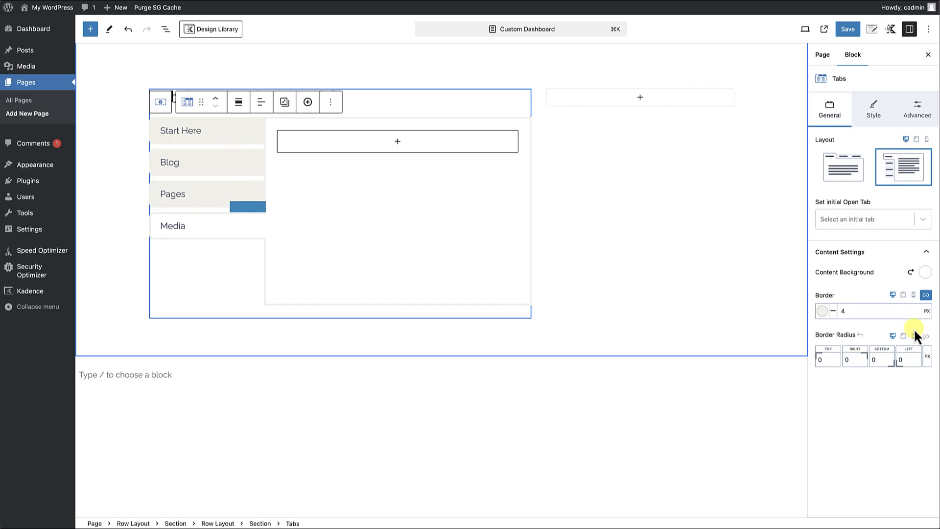
Copy the Lorem ipsum excerpt of the middle post in the Recently Published Posts row.
scroll(713, 243, up, 15)
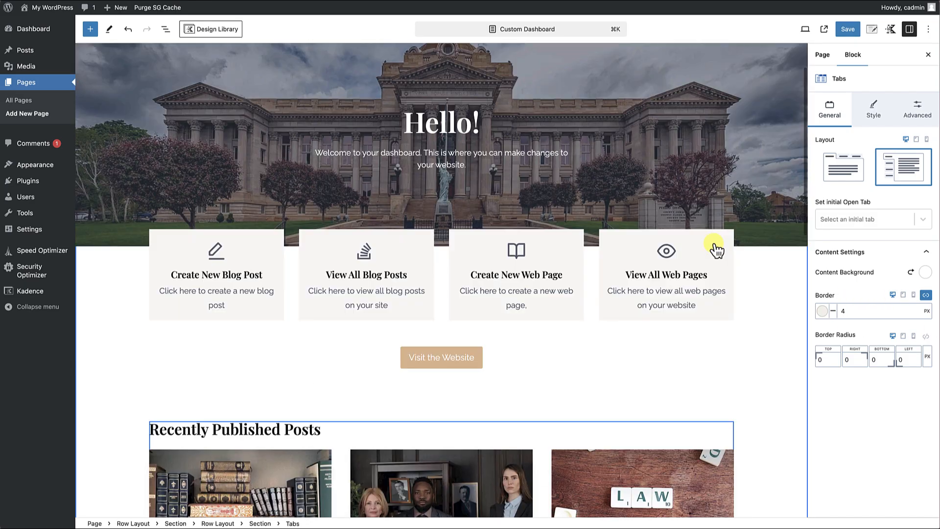
scroll(704, 240, down, 5)
scroll(704, 239, down, 2)
triple_click(485, 329)
key(ctrl+c)
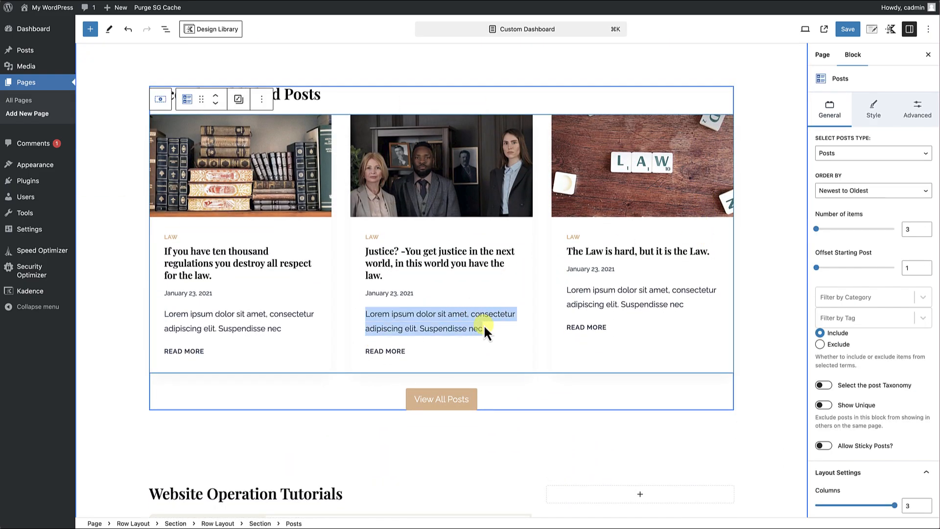
Add a Text (Adv) heading with tag H3 reading Introduction & Overview inside the Media tab's content.
scroll(481, 380, down, 15)
click(398, 209)
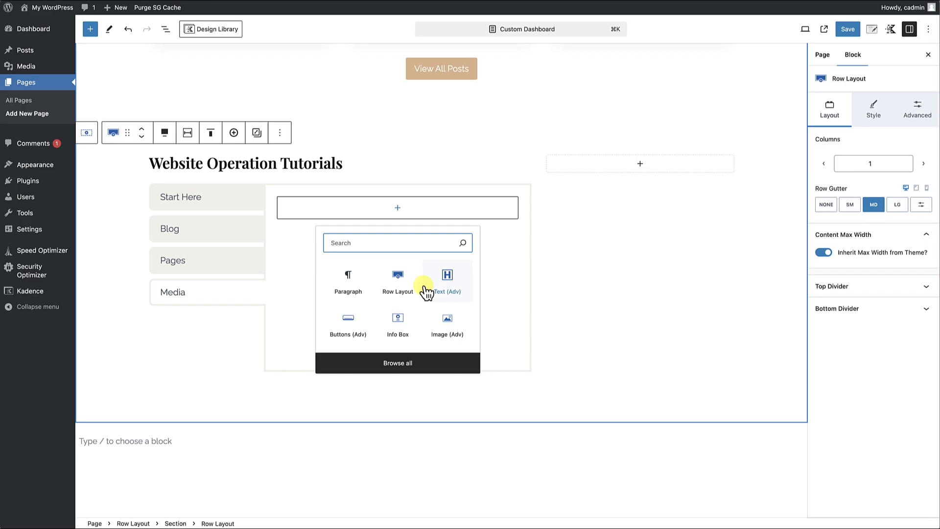
click(443, 292)
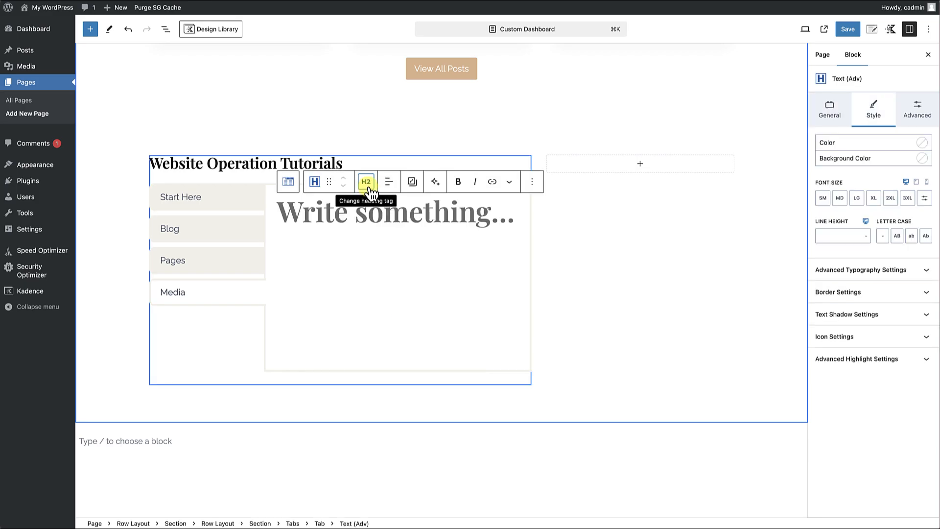
click(366, 182)
click(381, 252)
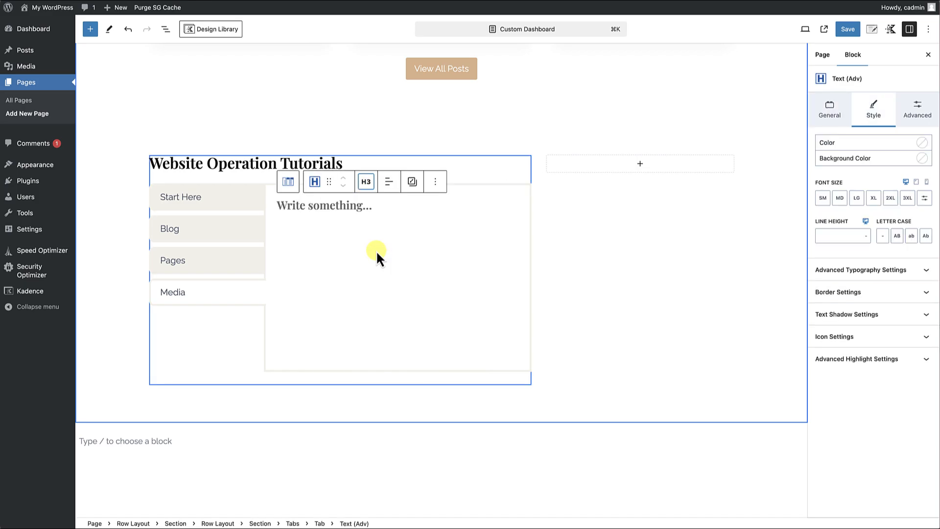
click(319, 206)
text(Int)
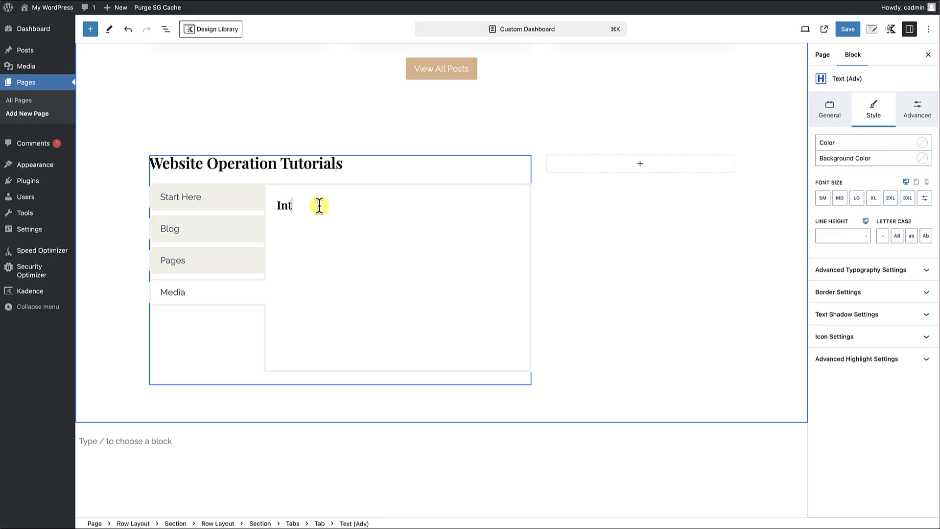
text(roduction & Overview)
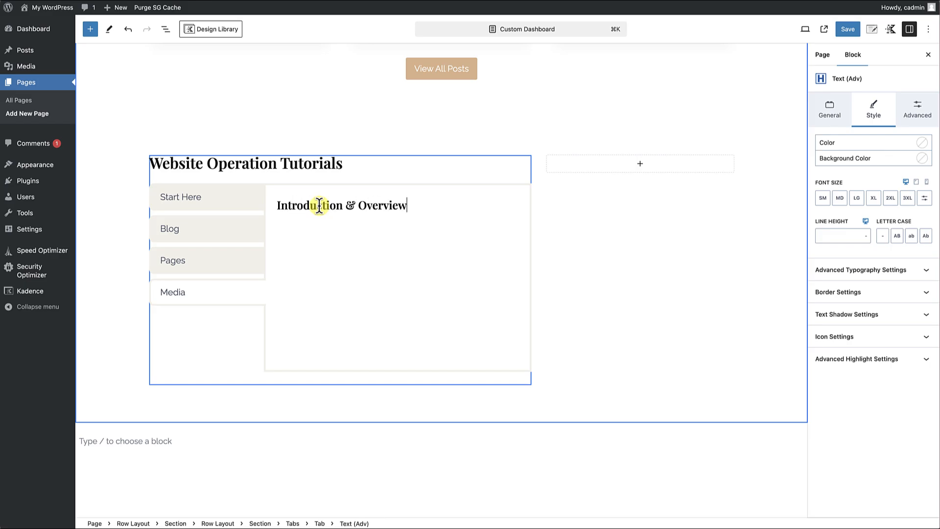
Add a paragraph-tagged Text (Adv) block below Introduction & Overview and fill it with repeated pastes of the copied Lorem ipsum text.
key(Return)
text(/)
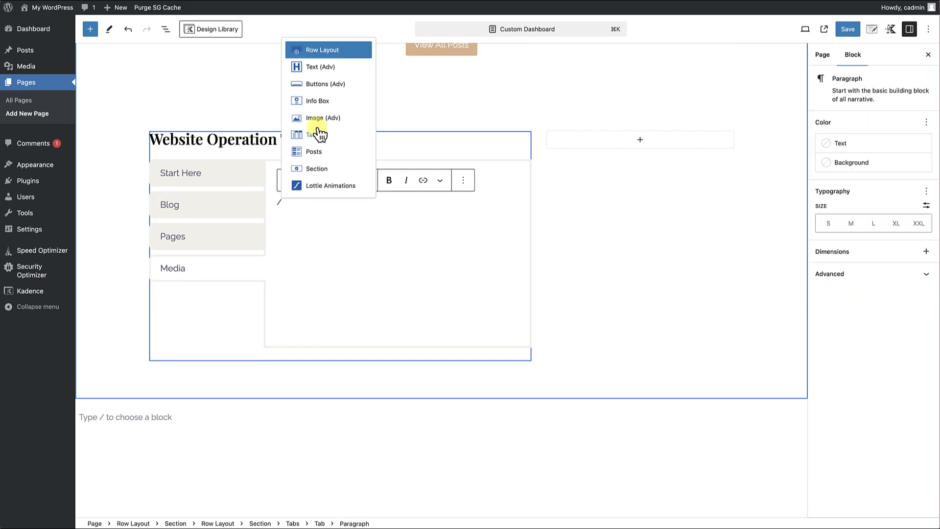
click(326, 69)
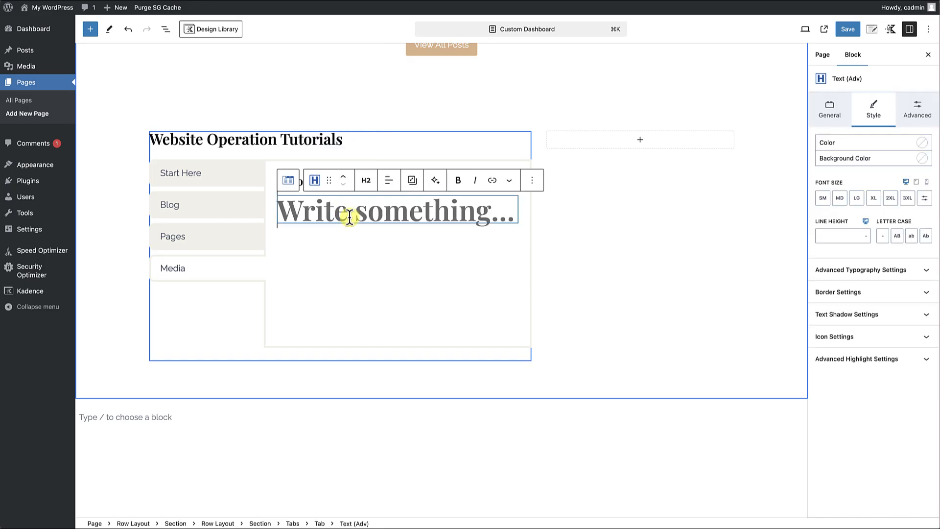
click(366, 180)
click(380, 332)
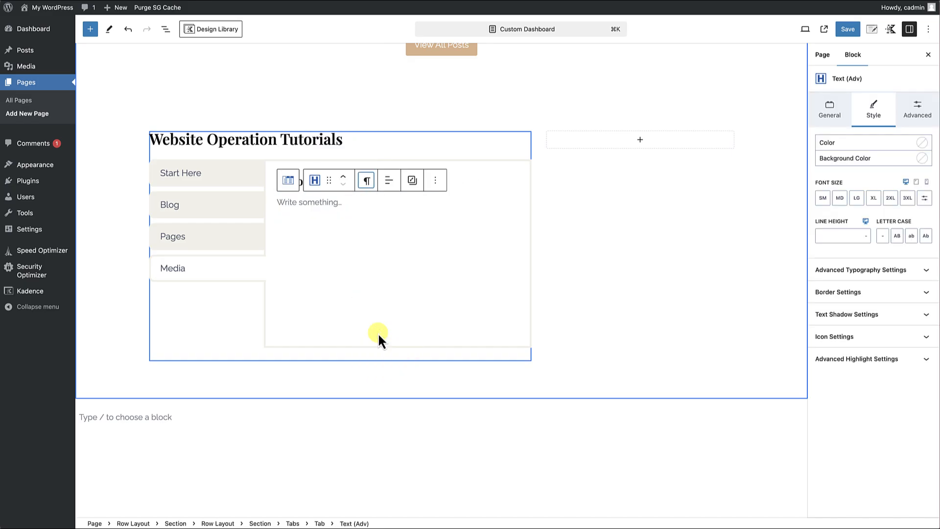
click(303, 202)
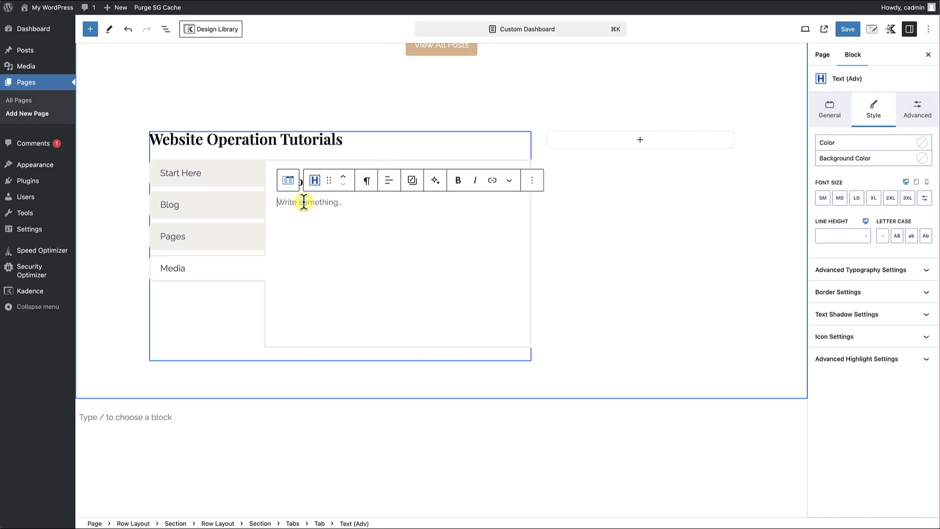
key(ctrl+v)
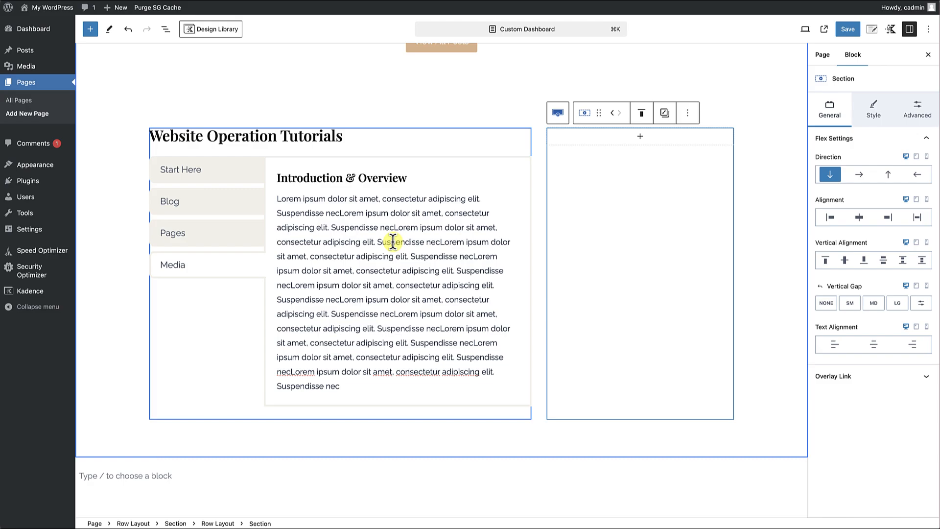
Copy the Introduction & Overview heading and its paragraph from the Media tab into the empty Blog tab.
drag(316, 178, 323, 214)
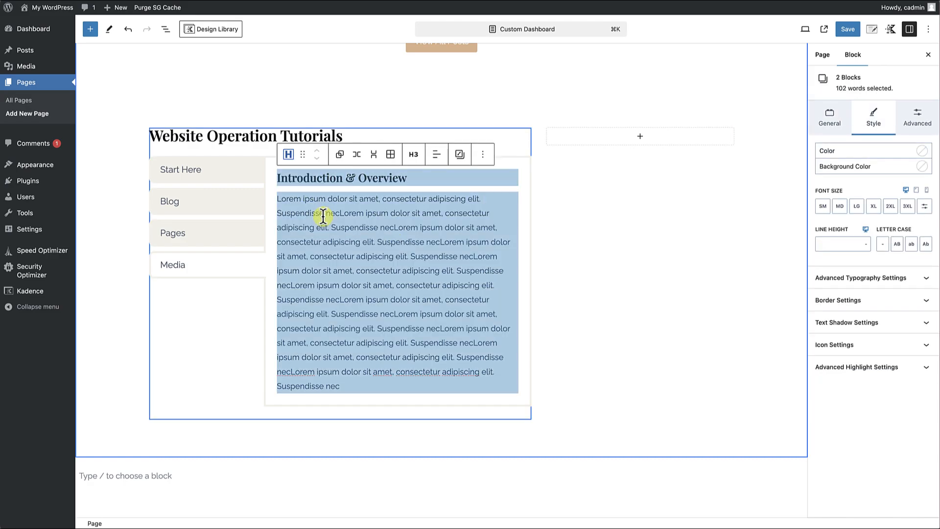
click(482, 154)
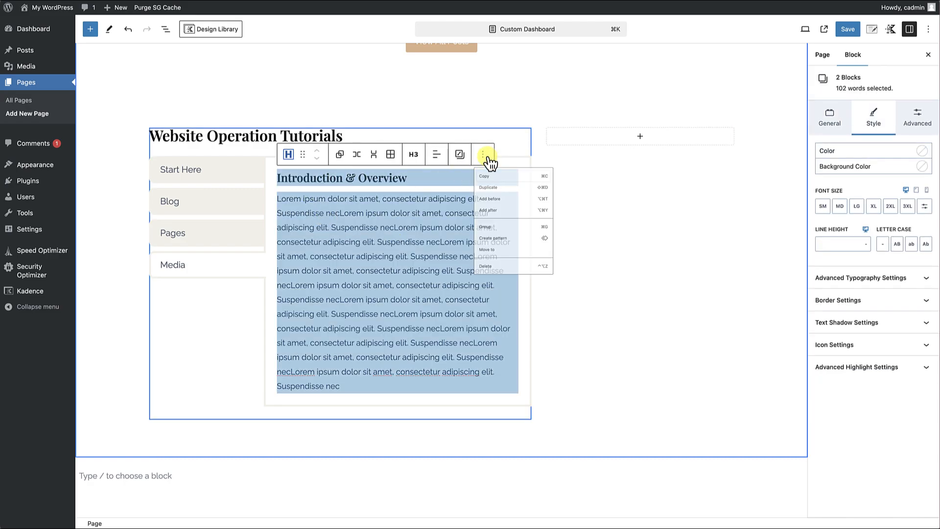
click(488, 184)
click(237, 201)
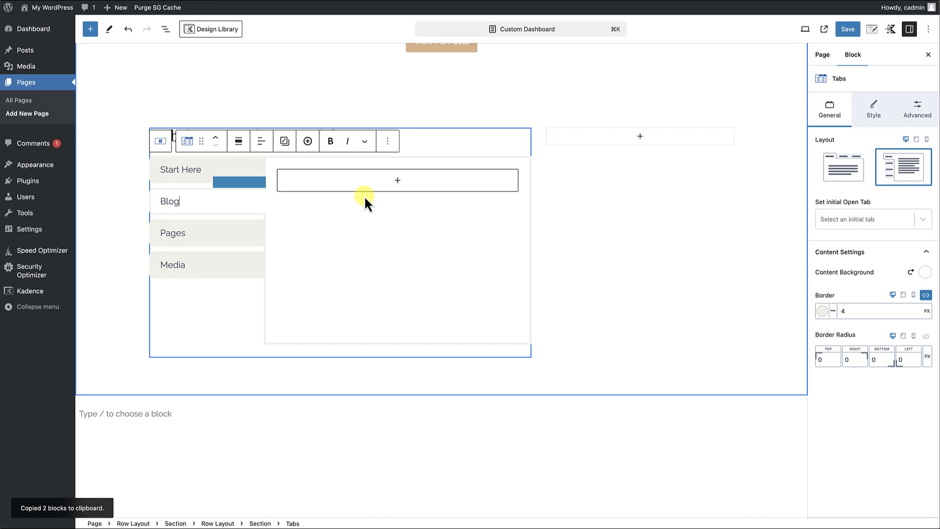
click(397, 181)
click(351, 243)
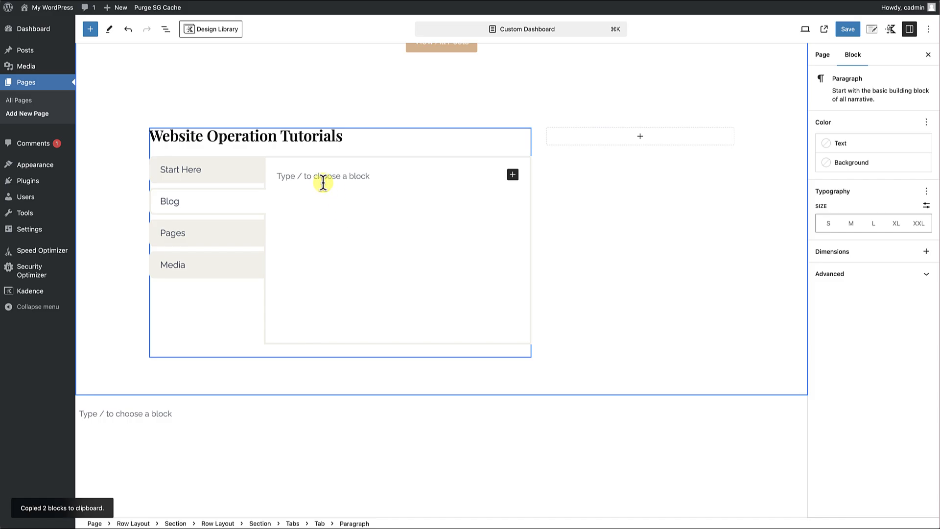
key(super+v)
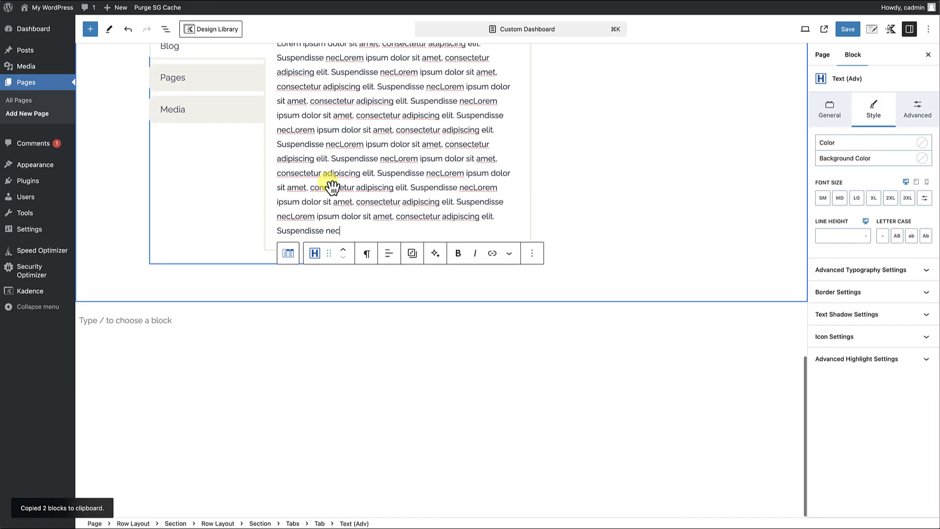
scroll(330, 235, up, 4)
Set the Tabs block's initial open tab to Start Here and its content border to 0 px.
click(232, 342)
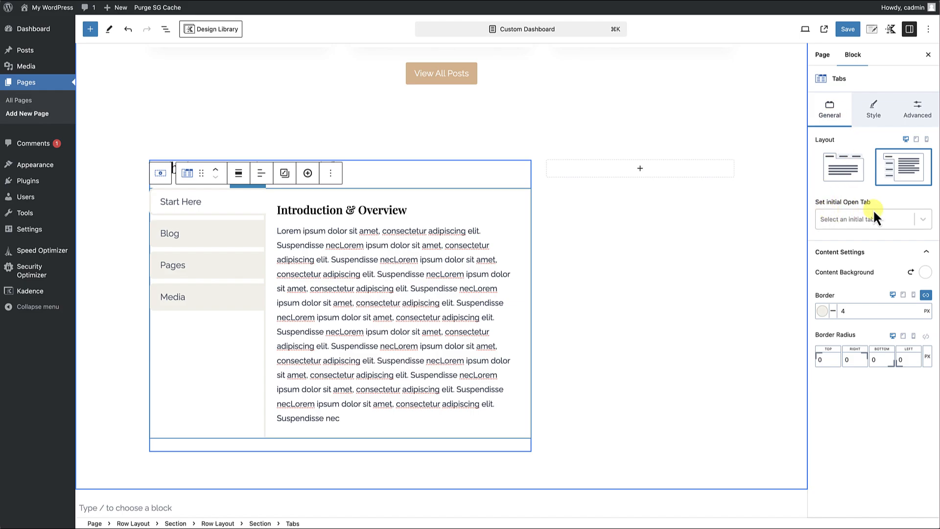
click(920, 222)
click(843, 243)
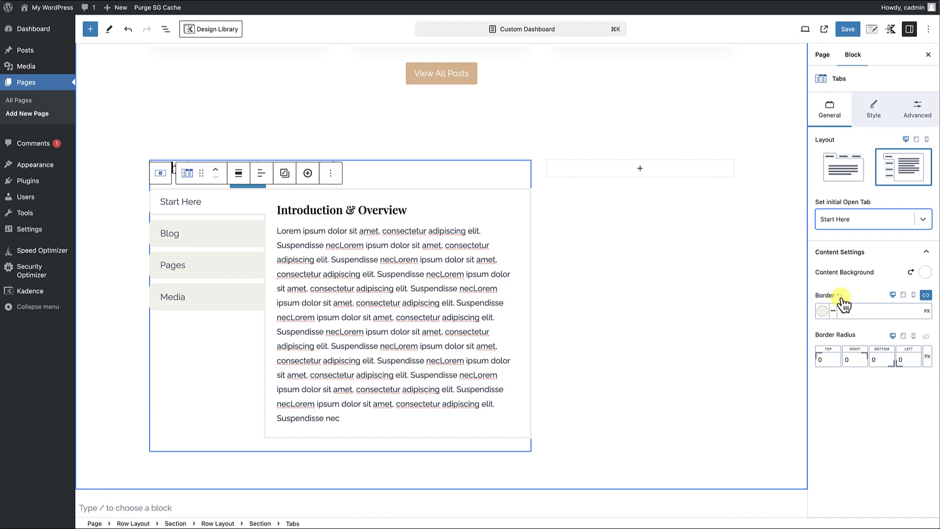
click(842, 309)
key(BackSpace)
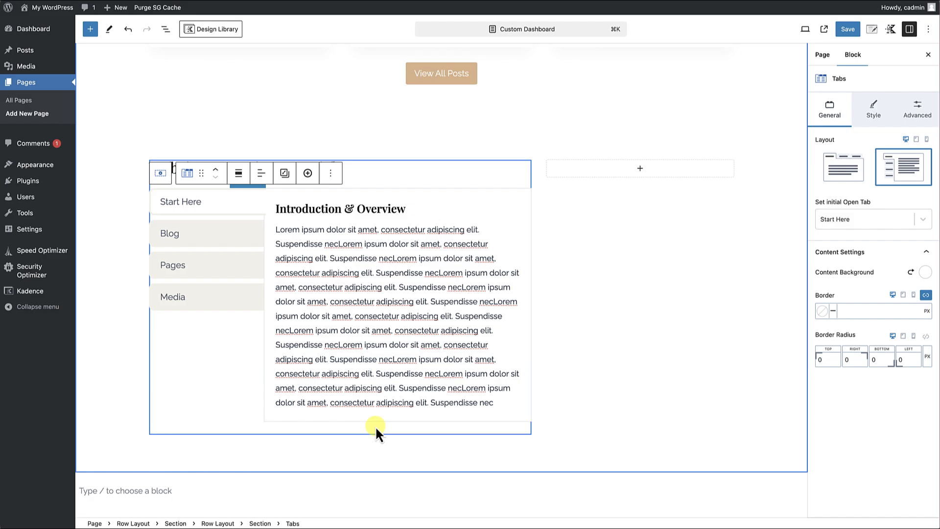
click(853, 311)
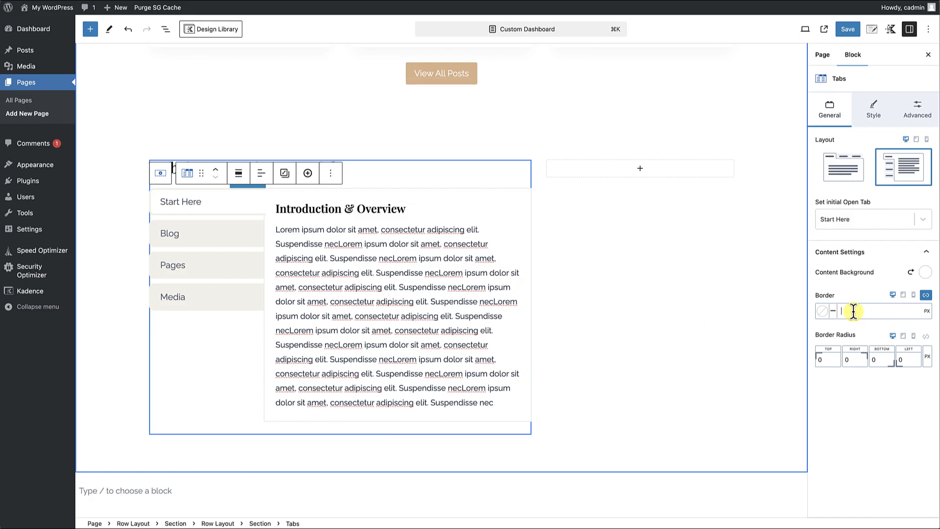
text(0)
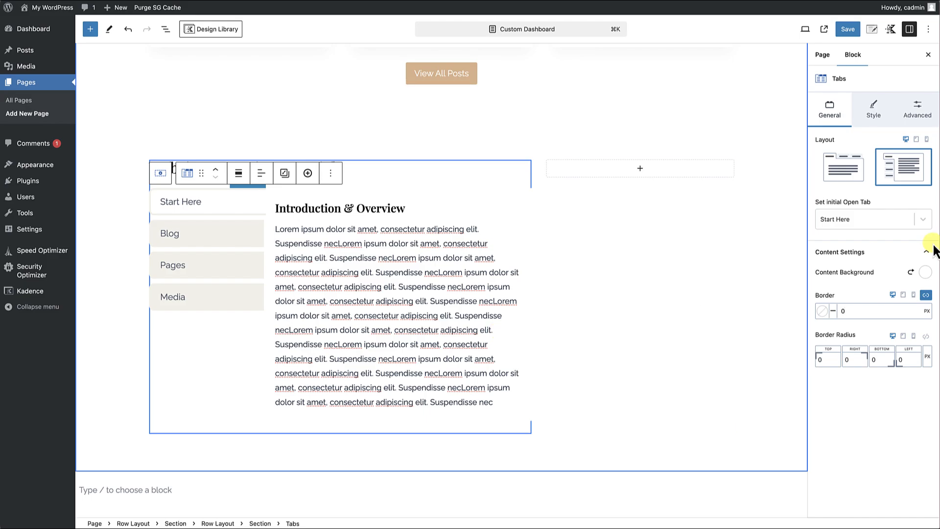
Set the active tab title's background to Lighter Background and its border color to the tan palette color D7A975.
click(873, 113)
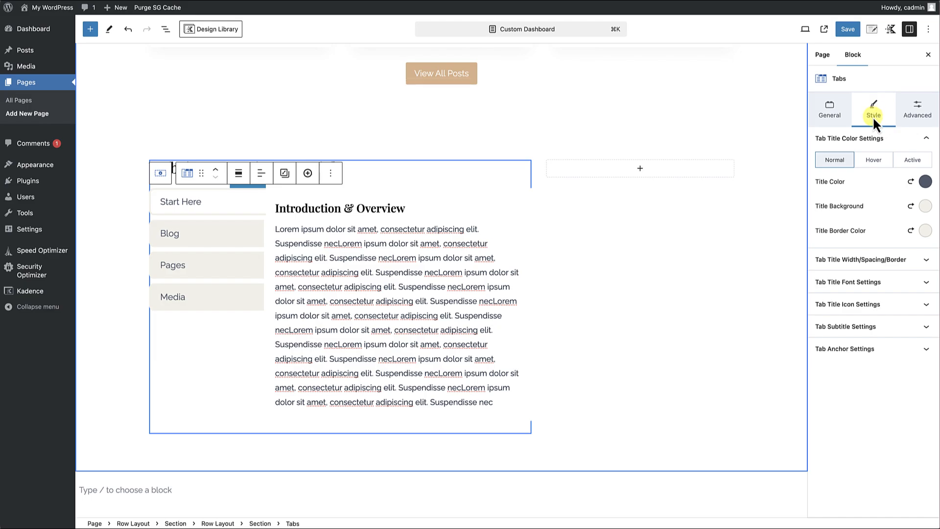
click(913, 160)
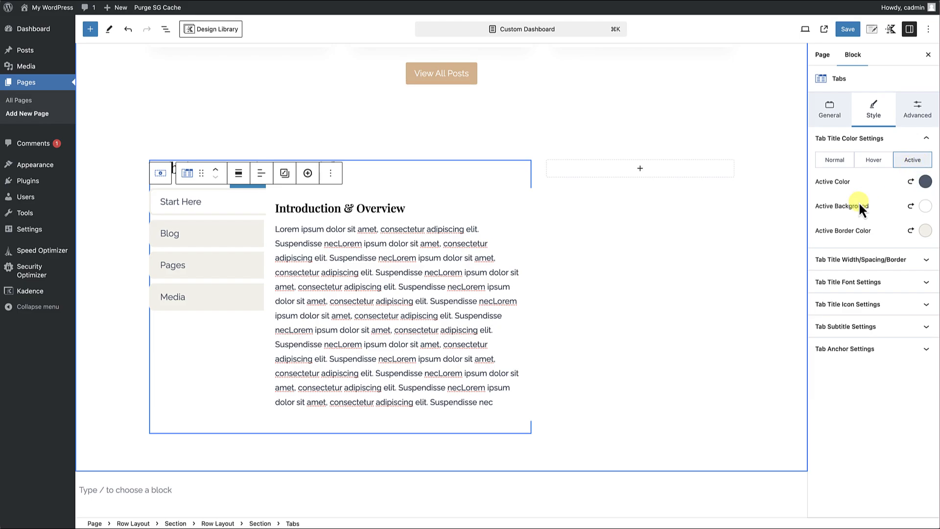
click(923, 207)
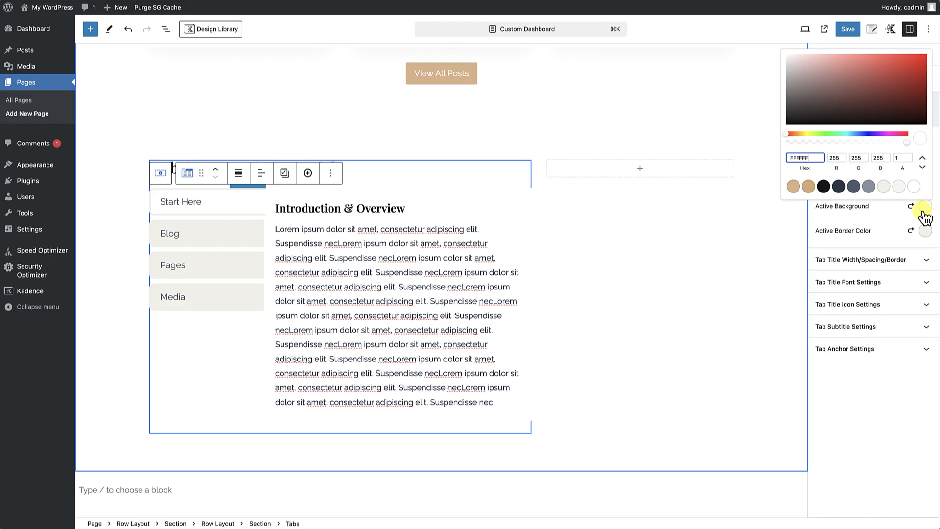
click(898, 188)
click(885, 211)
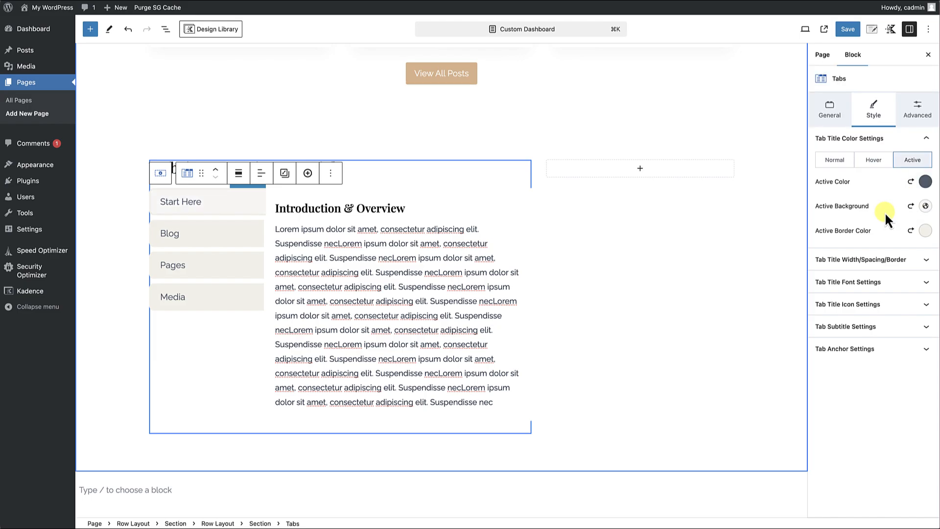
click(925, 232)
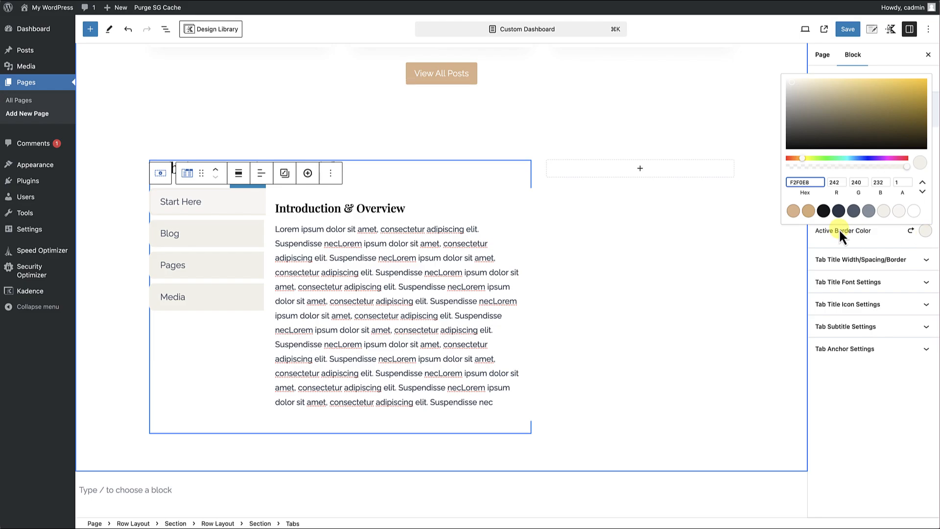
click(808, 211)
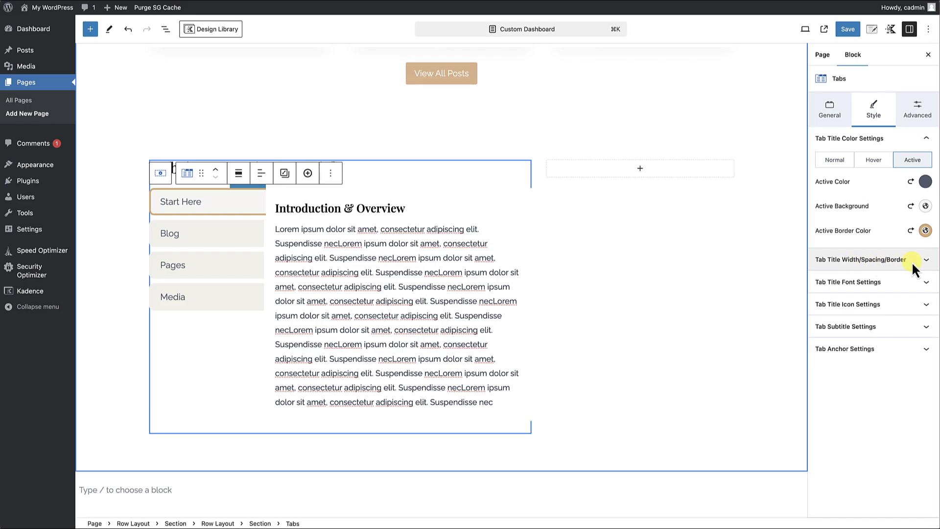
Set the tab titles' top and bottom border widths to 0 px and their top and left border radius values to 0.
click(924, 267)
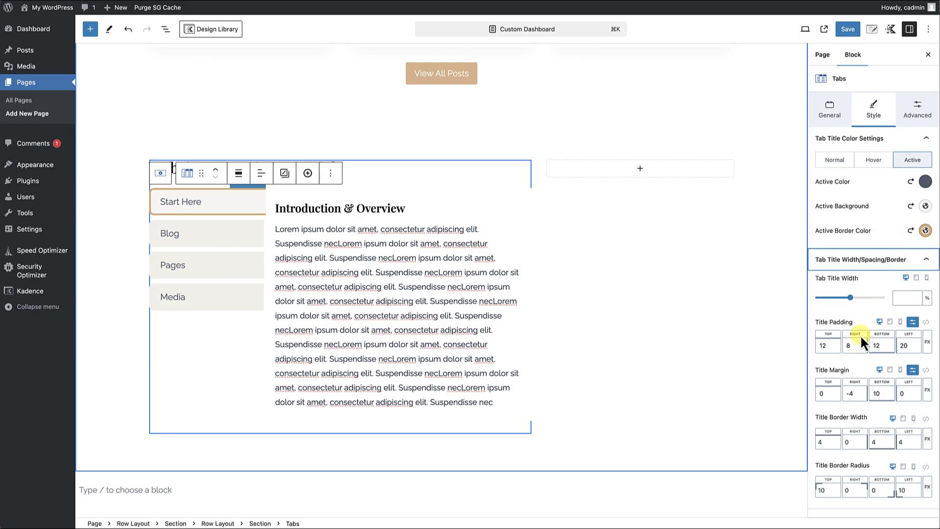
scroll(861, 335, down, 3)
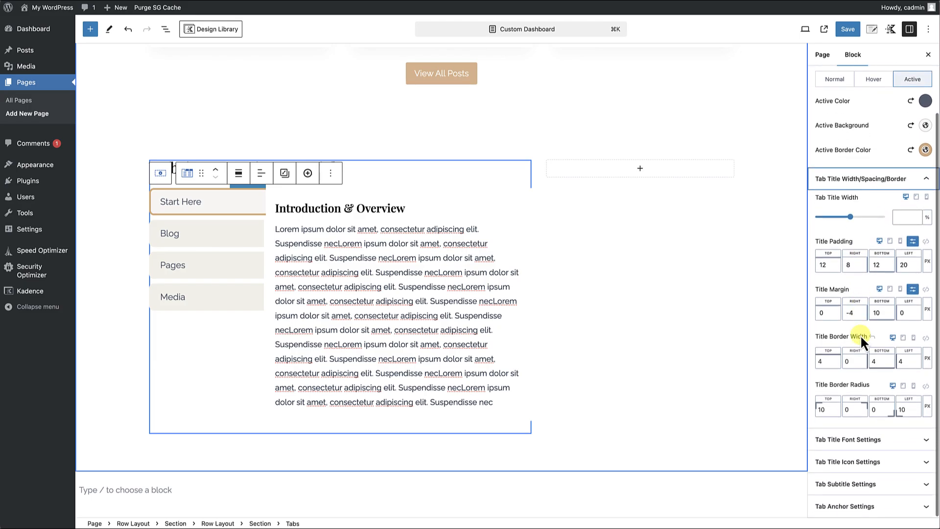
click(821, 363)
text(4)
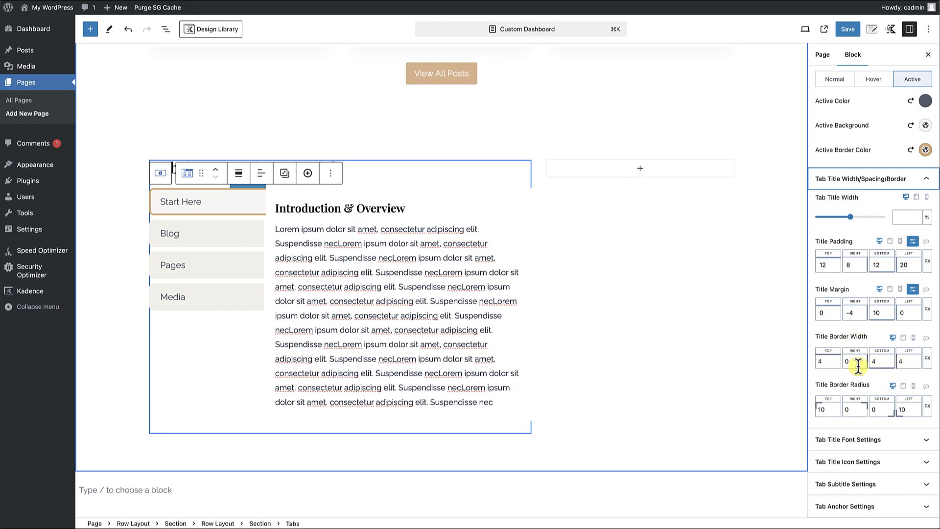
click(827, 364)
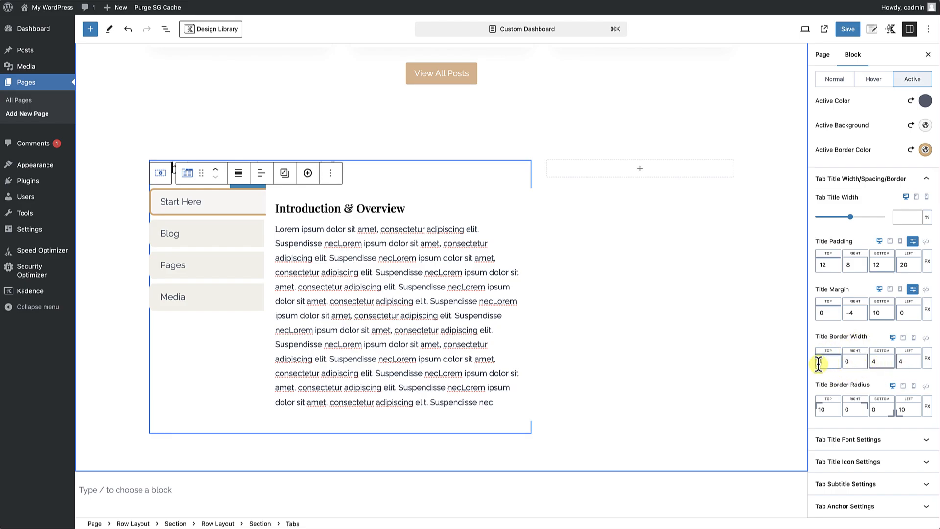
key(BackSpace)
text(0)
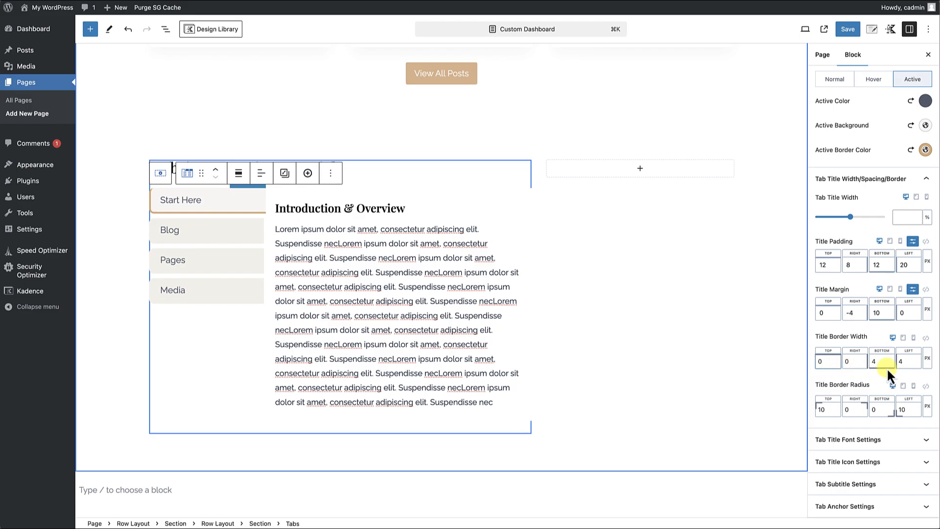
click(877, 362)
key(BackSpace)
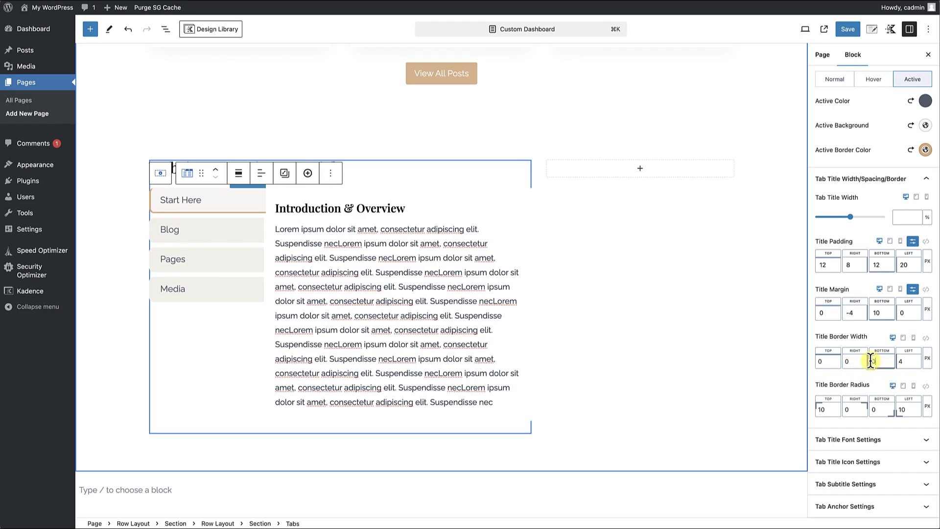
text(0)
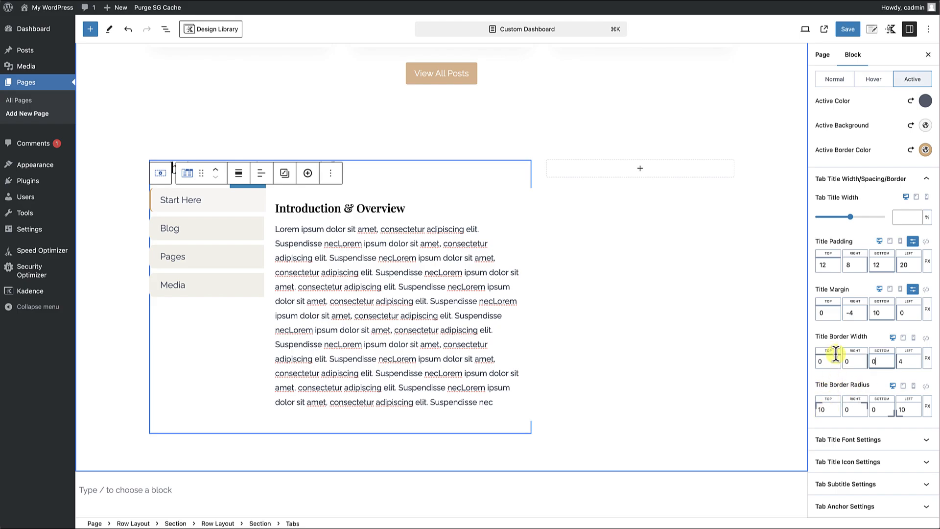
click(828, 410)
drag(907, 409, 893, 409)
Set the tab titles' hover background to Lighter Background and their hover border color to the tan palette color D7A975.
scroll(883, 383, up, 3)
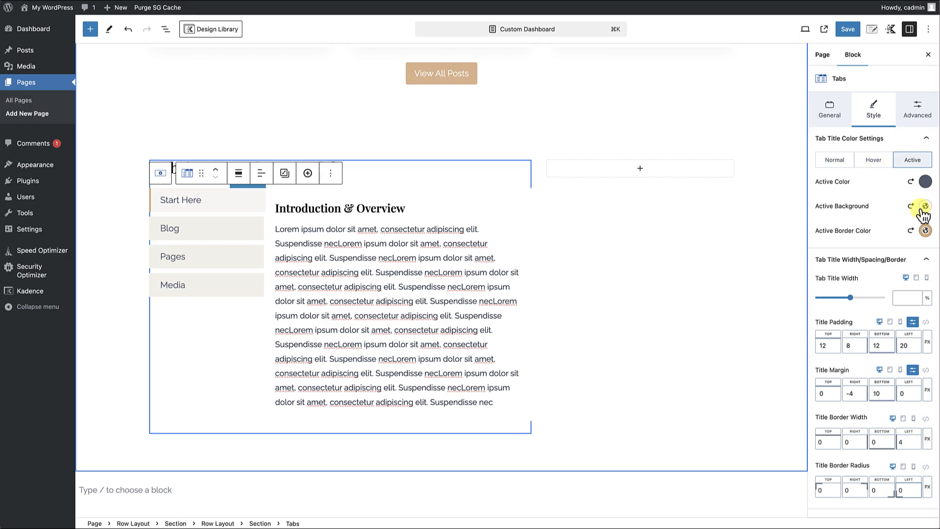
click(874, 162)
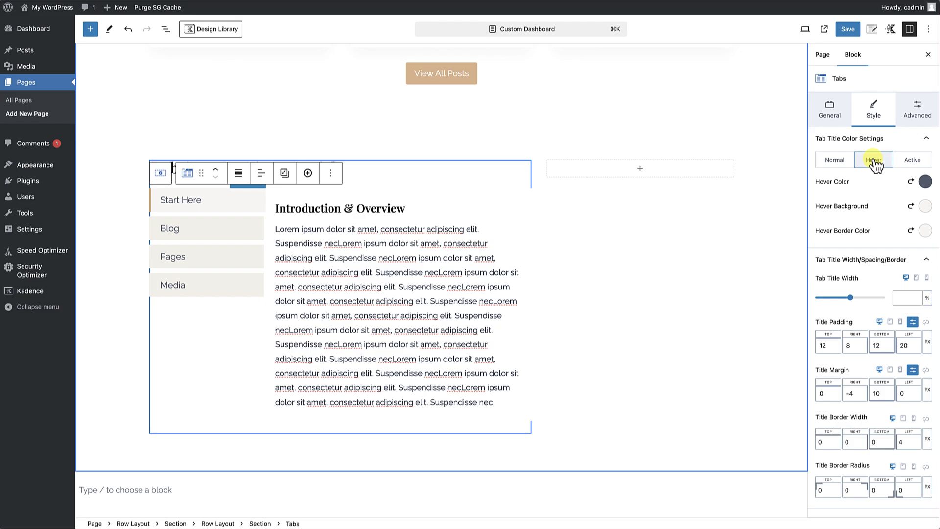
click(926, 211)
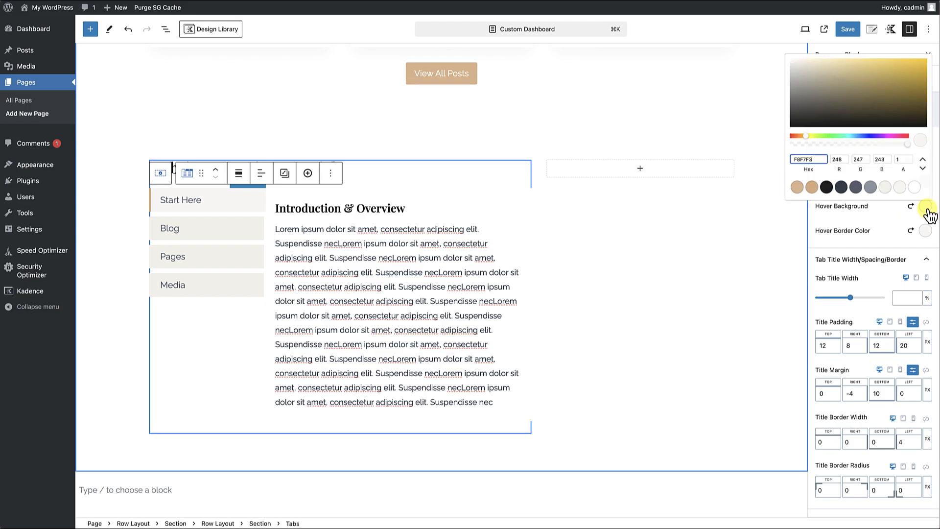
click(899, 187)
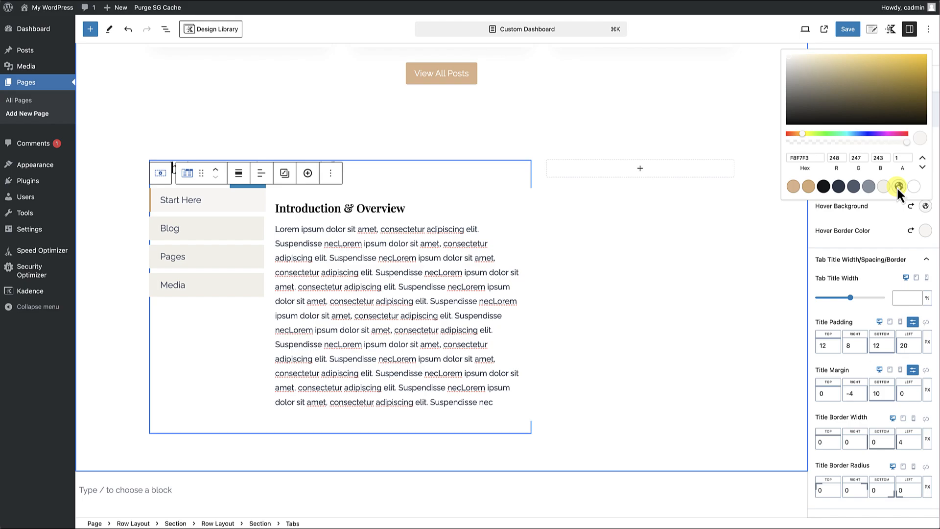
click(889, 232)
click(925, 233)
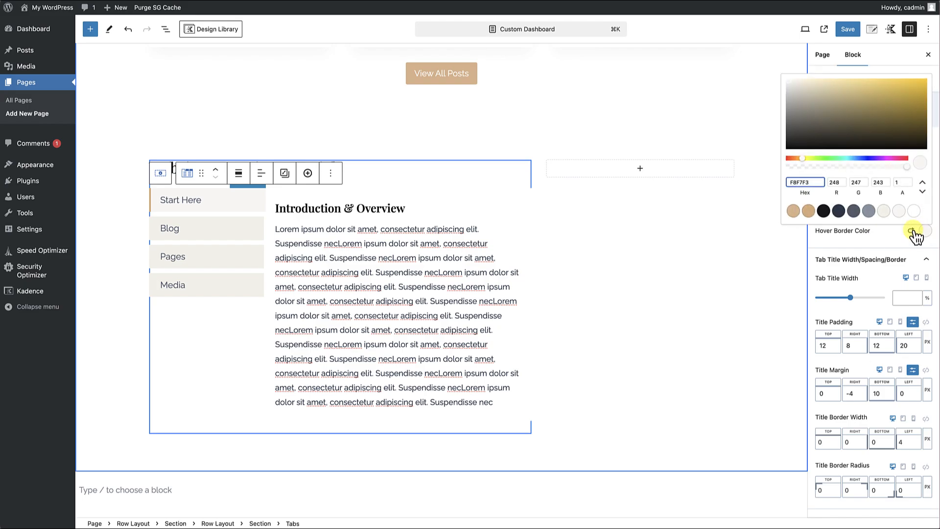
click(808, 216)
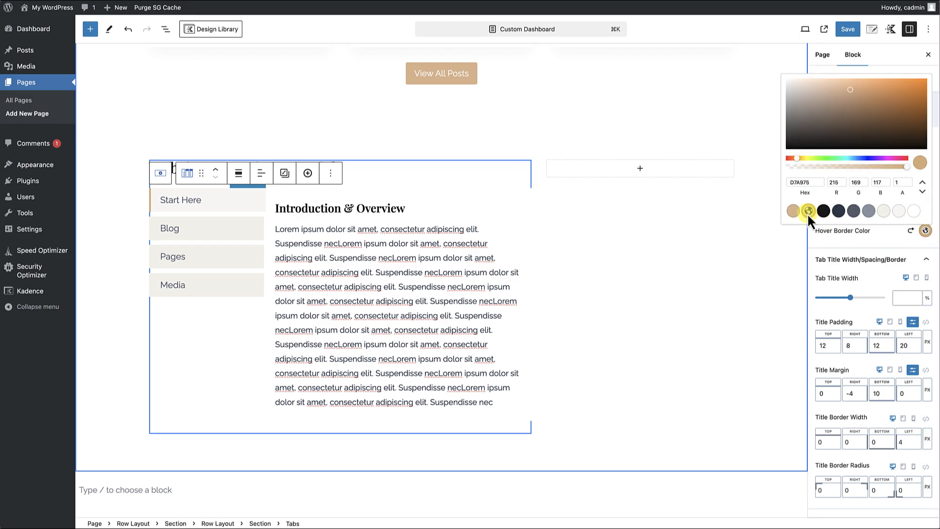
click(851, 266)
Set the normal tab titles' text color to white and their background to the dark navy palette color 1E2D40.
scroll(853, 265, down, 2)
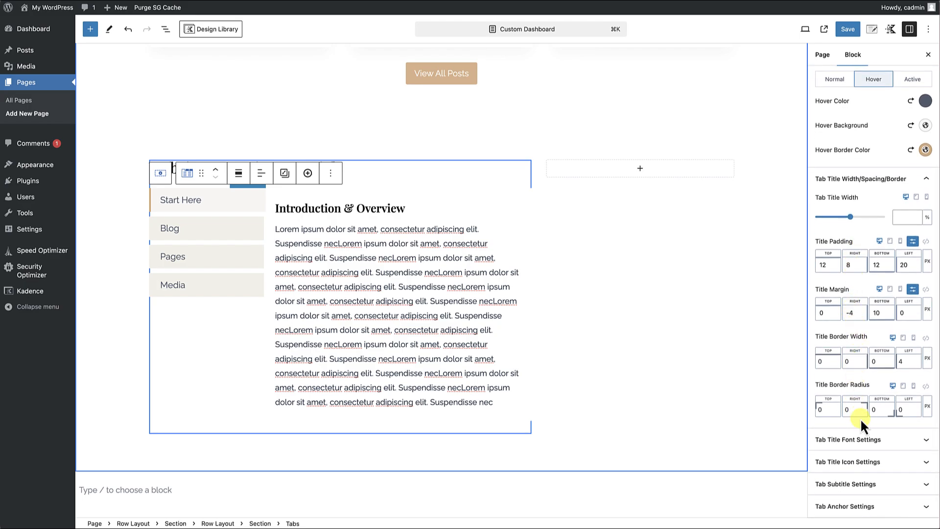
scroll(847, 375, up, 1)
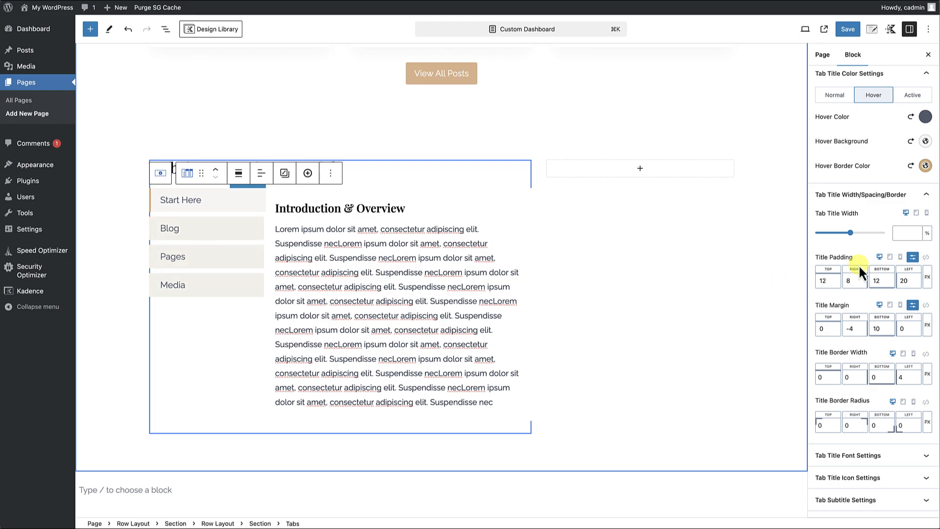
scroll(858, 263, up, 2)
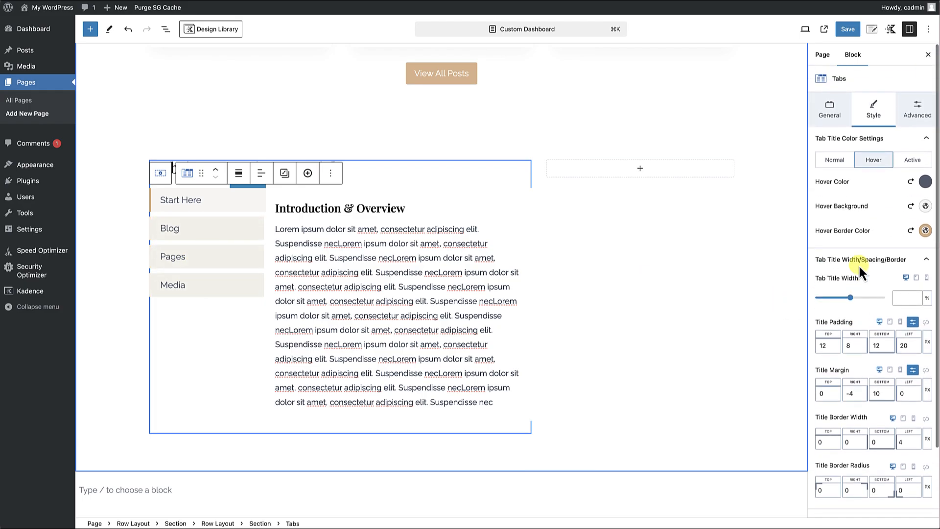
click(837, 167)
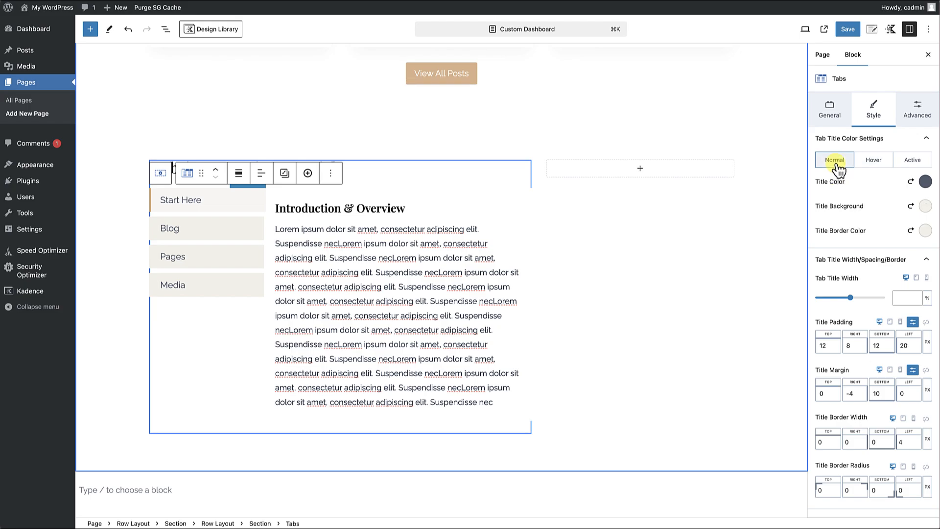
click(926, 183)
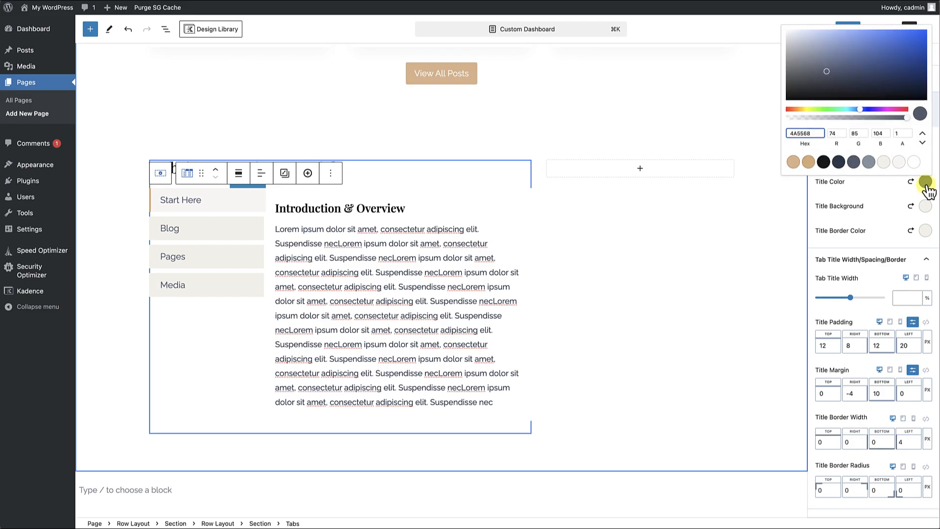
click(914, 162)
click(888, 186)
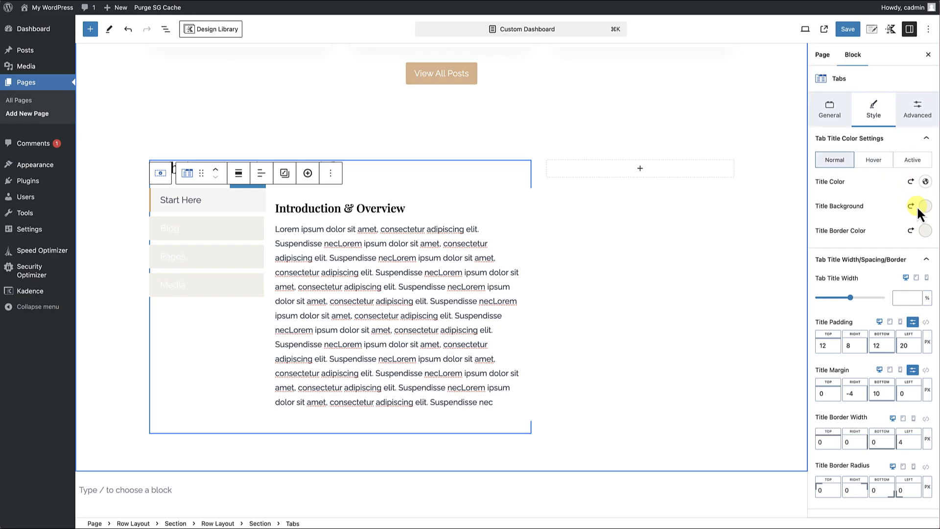
click(923, 206)
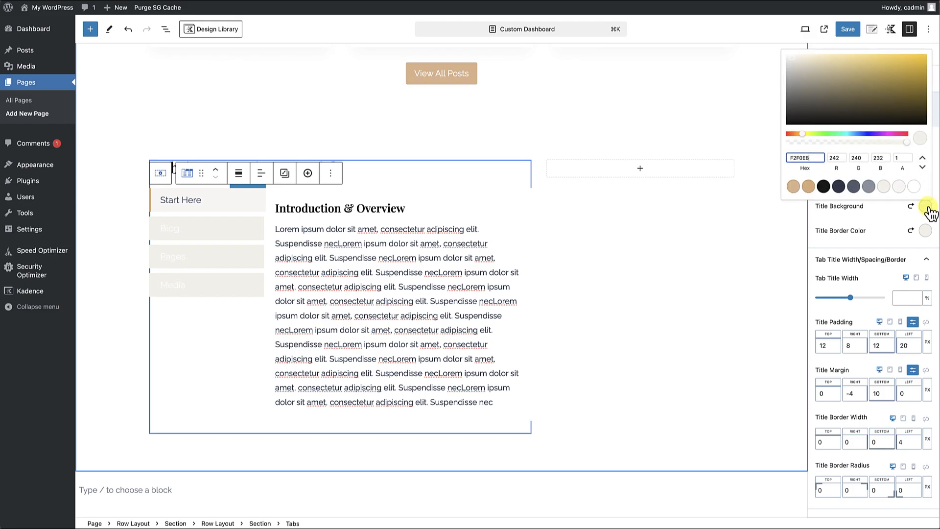
click(838, 187)
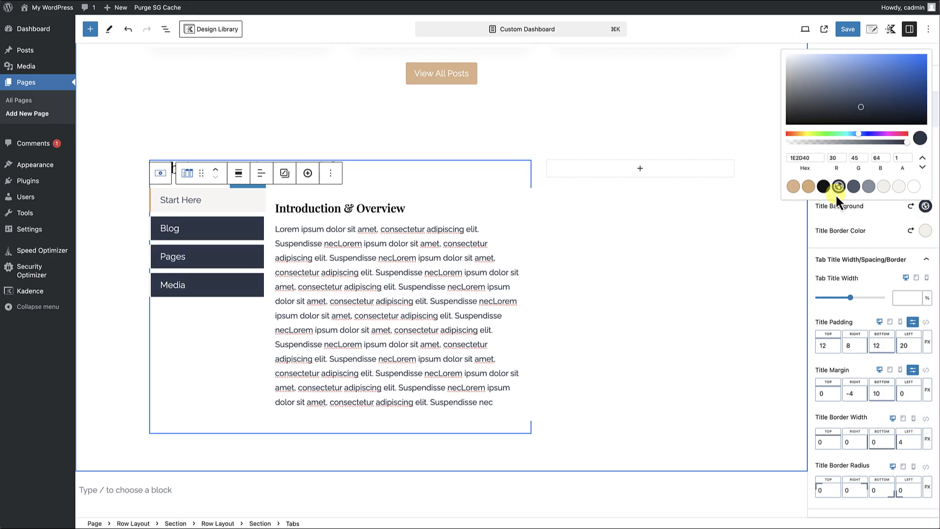
click(847, 218)
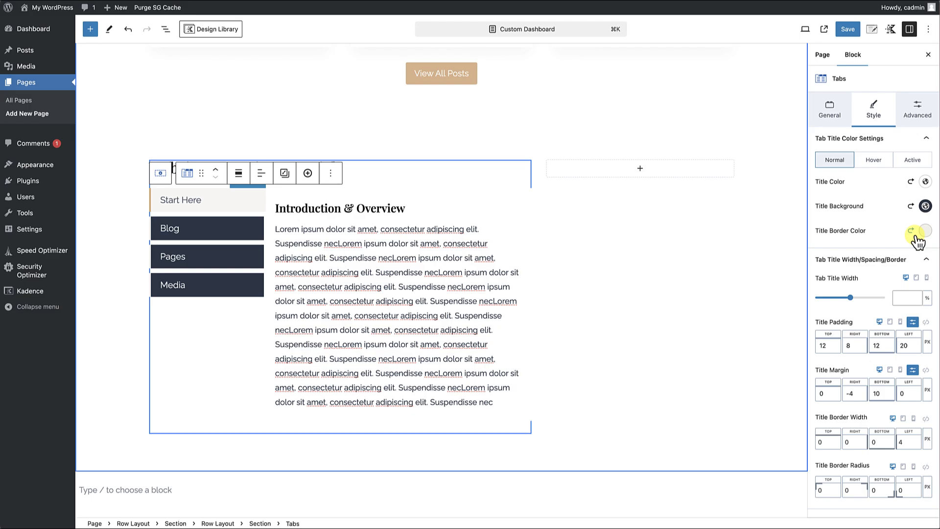
scroll(921, 229, down, 1)
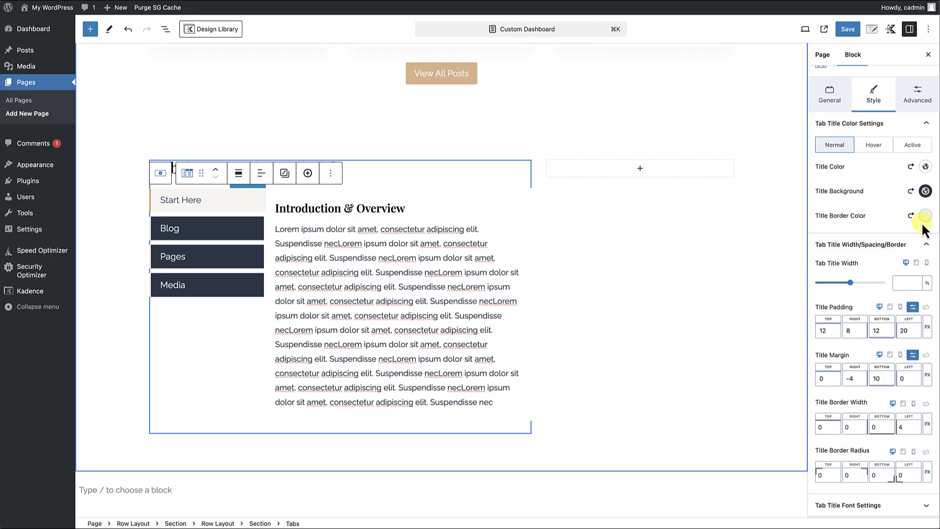
scroll(892, 235, down, 3)
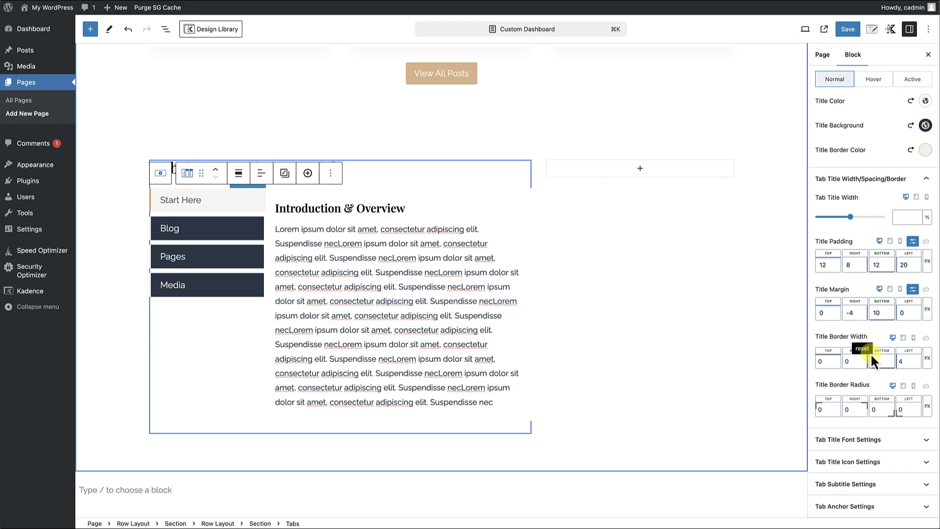
scroll(871, 341, up, 3)
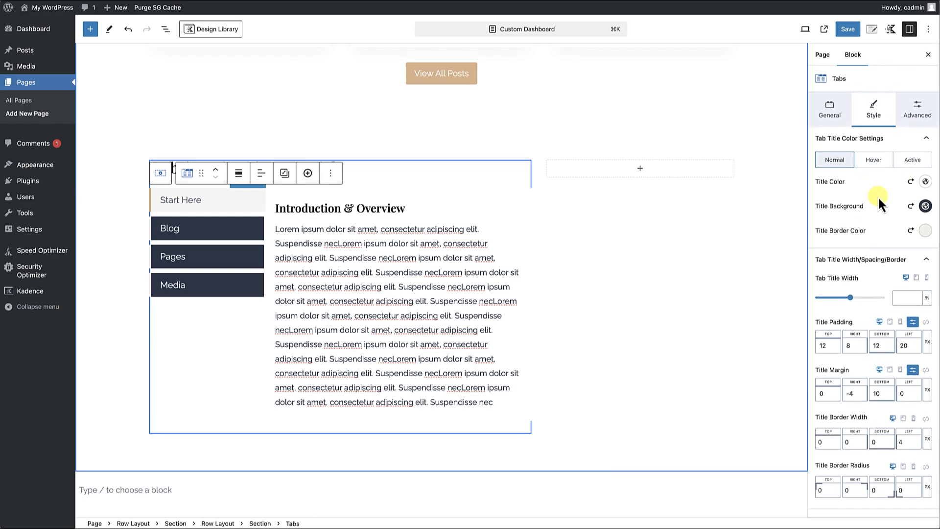
Set the Tabs block's content background to the light palette color F8F7F3.
click(605, 345)
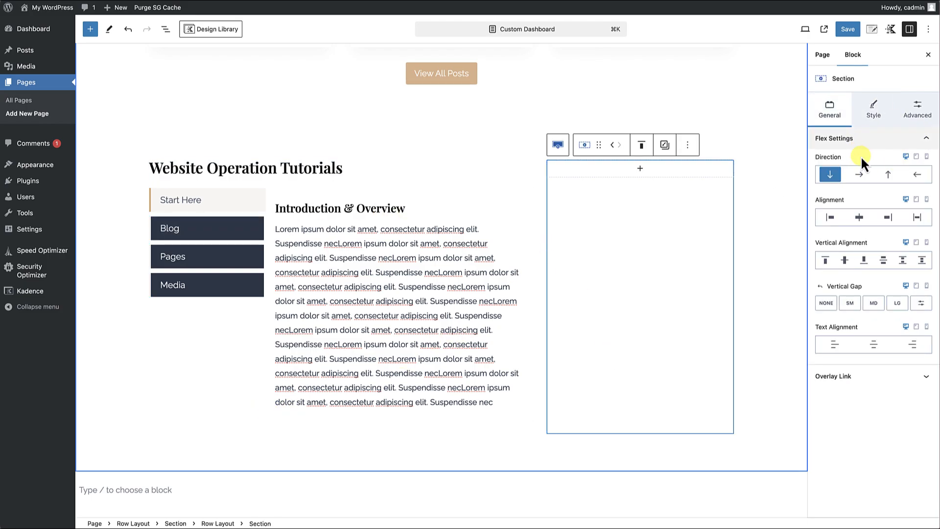
click(351, 189)
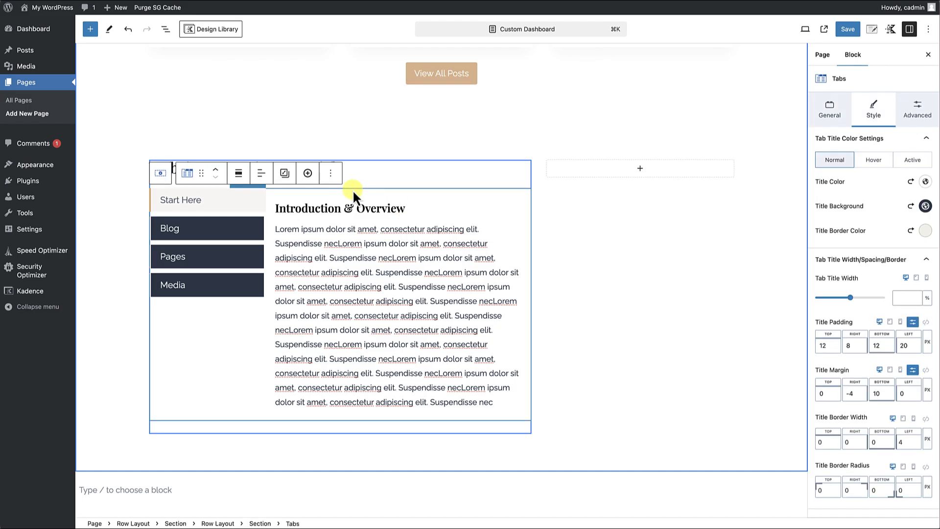
click(829, 117)
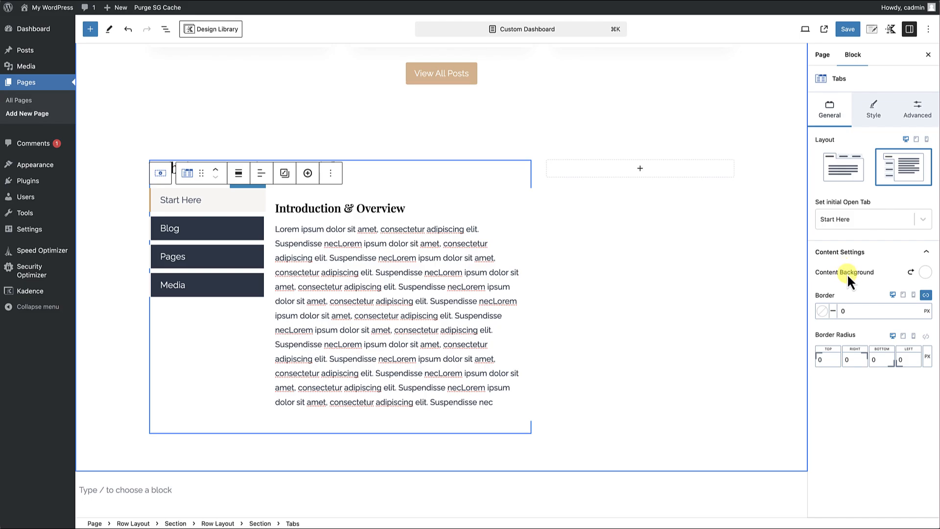
click(924, 274)
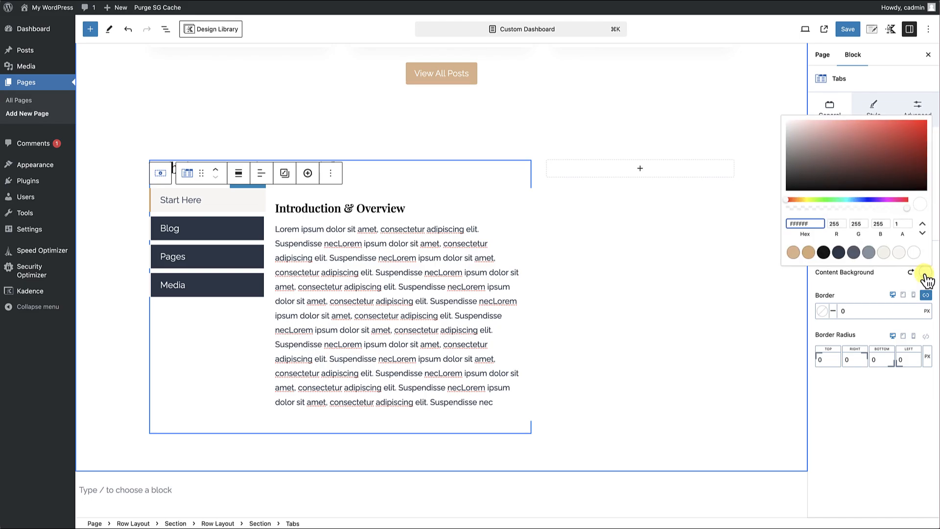
click(899, 252)
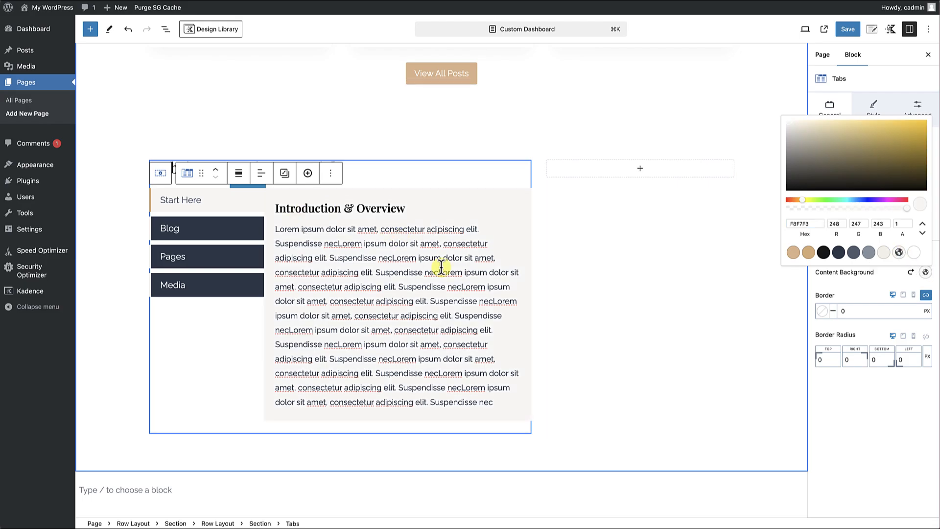
Set the Tabs block's padding to Large 48px on all sides.
click(917, 109)
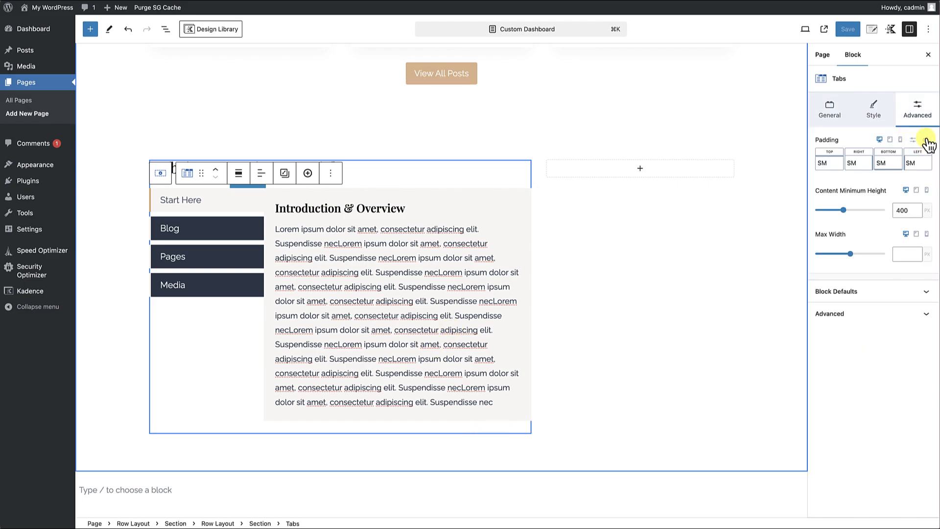
click(913, 139)
drag(843, 169, 861, 172)
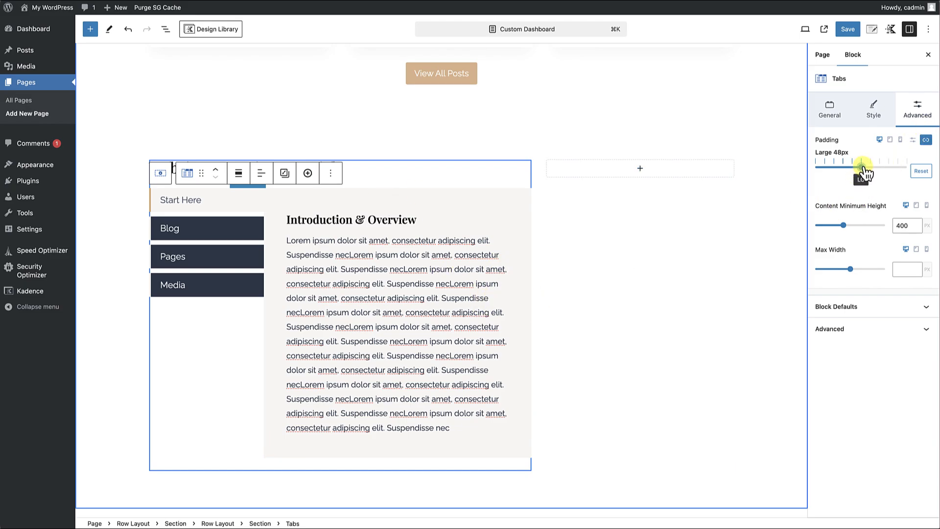
click(540, 360)
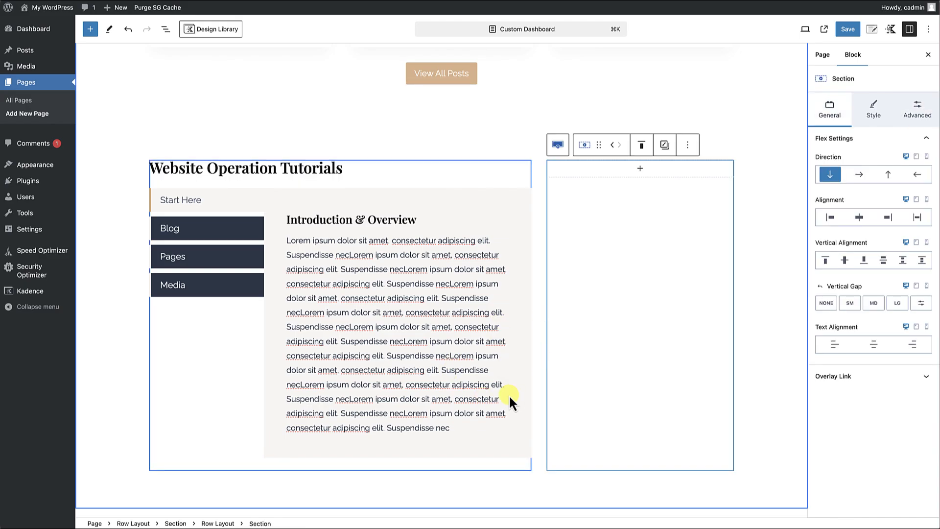
Switch through the Start Here, Blog, Pages and Media tabs to check the normal, hover and active title styling.
click(257, 226)
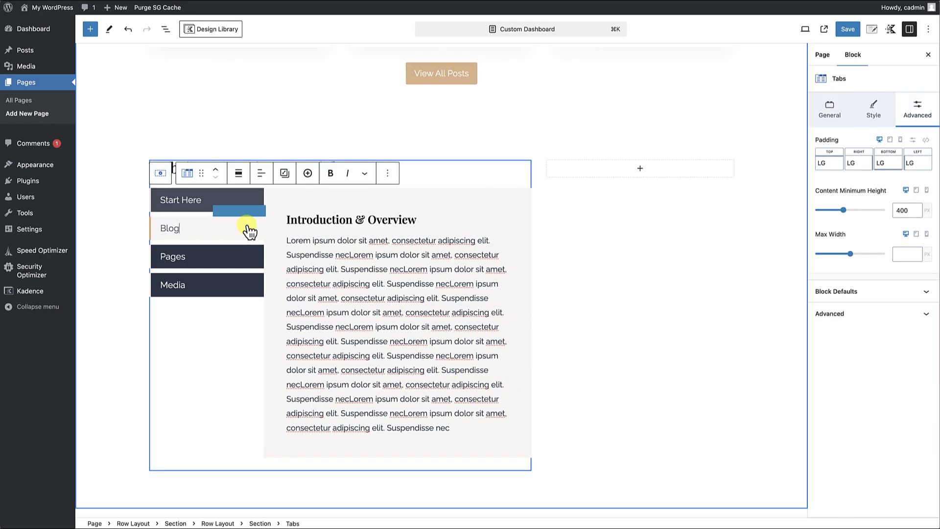
click(240, 259)
click(239, 289)
click(228, 258)
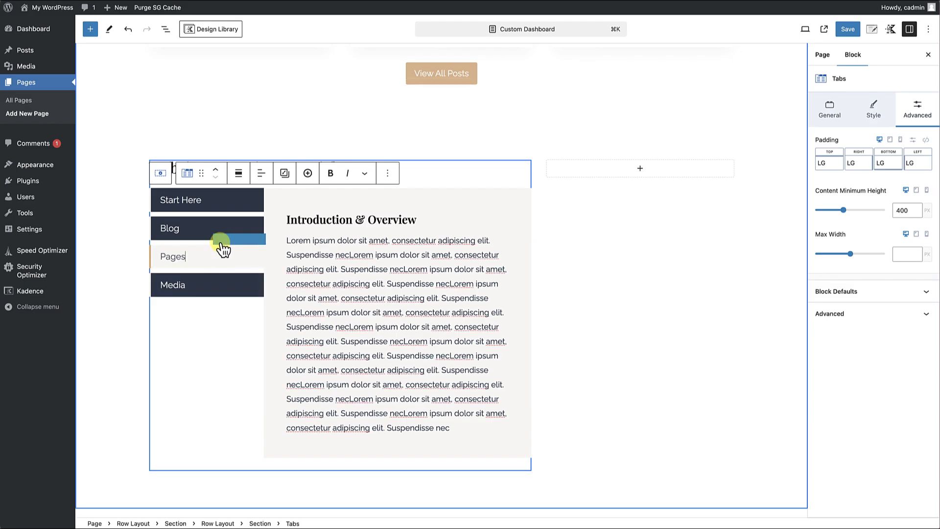
click(208, 228)
click(210, 210)
click(205, 230)
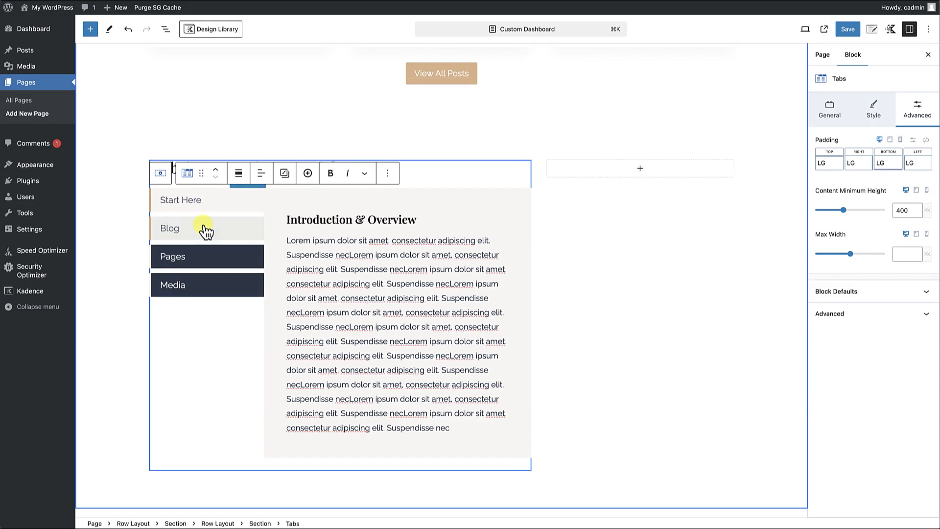
click(203, 258)
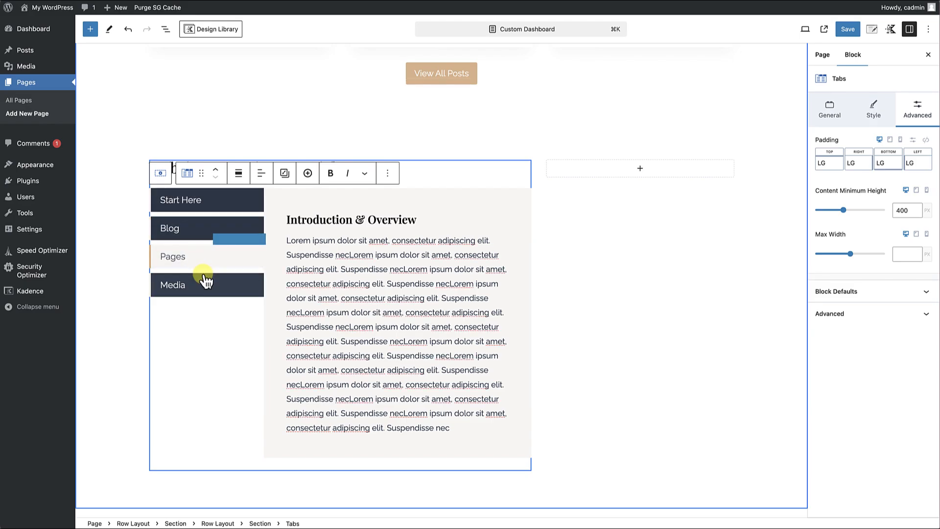
click(206, 281)
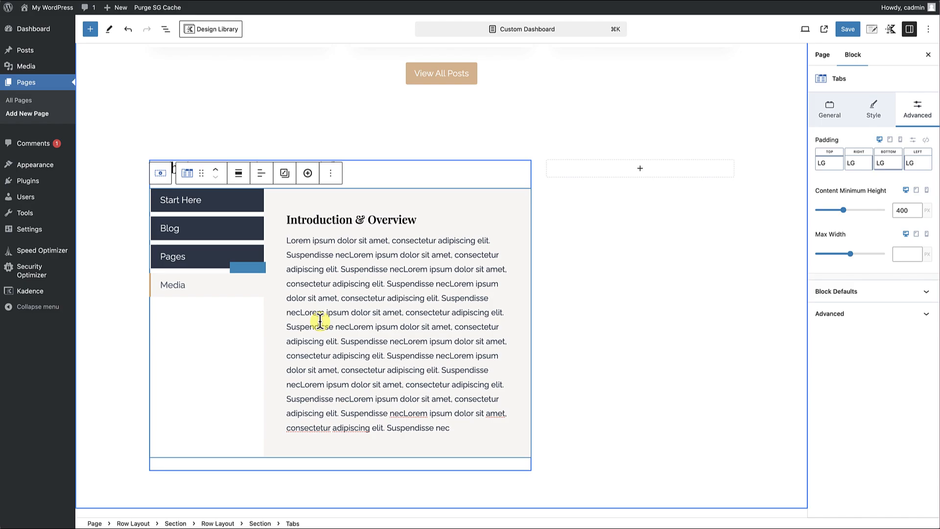
Add an Image (Adv) block to the empty column beside the tabs, using the media library portrait of the smiling man in a light blazer.
scroll(342, 304, down, 1)
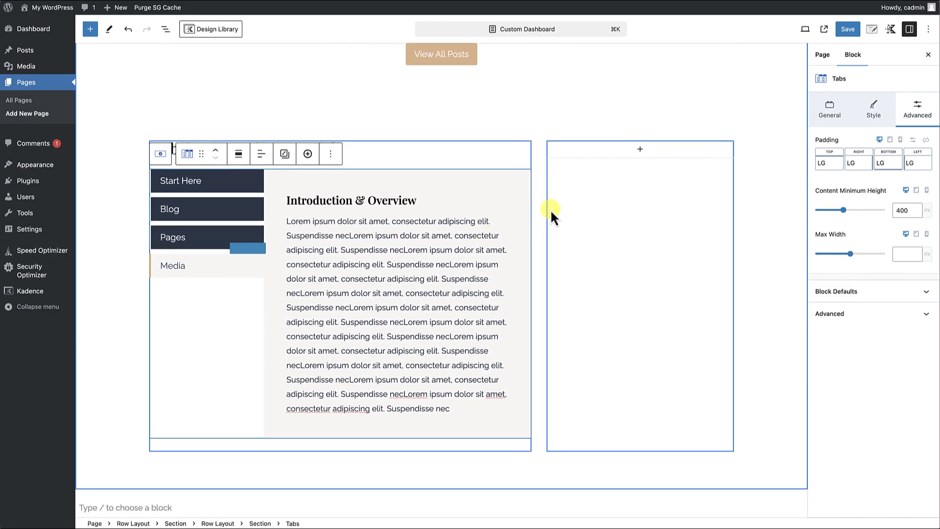
click(743, 122)
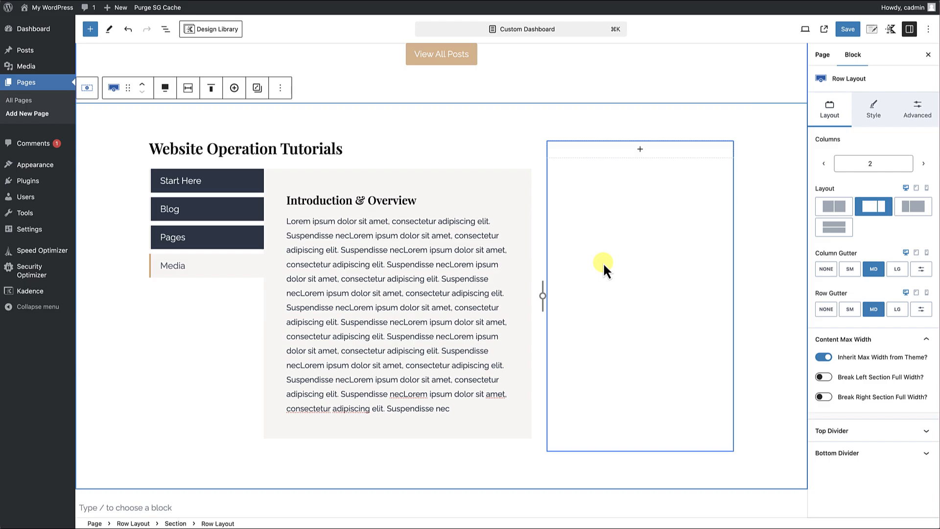
click(641, 150)
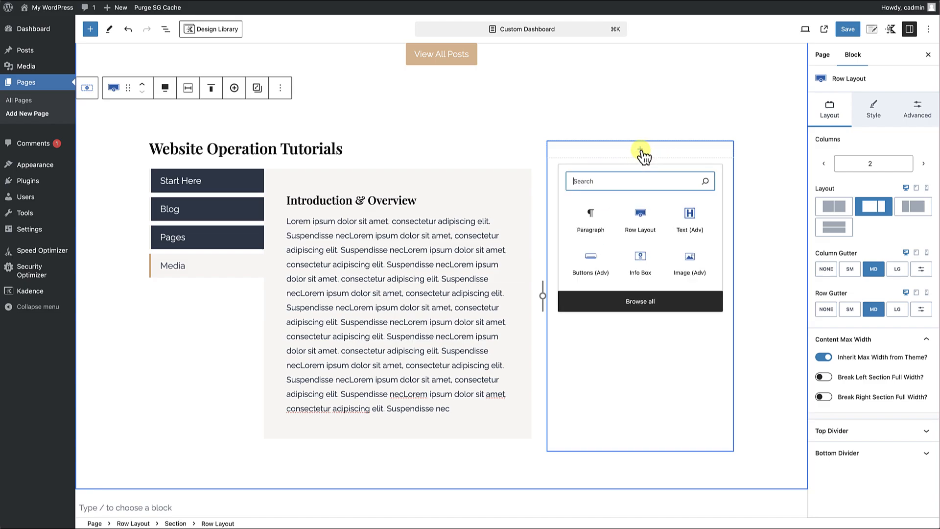
click(685, 268)
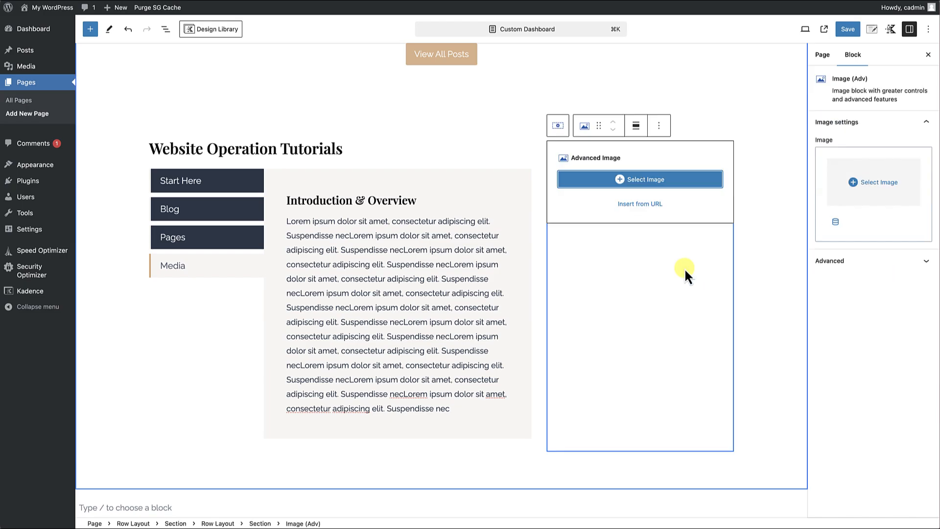
click(646, 180)
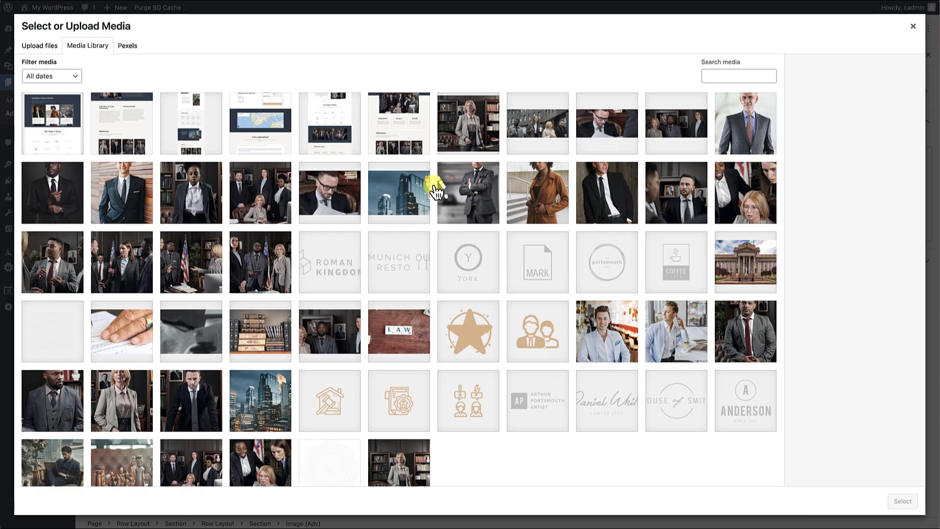
click(624, 342)
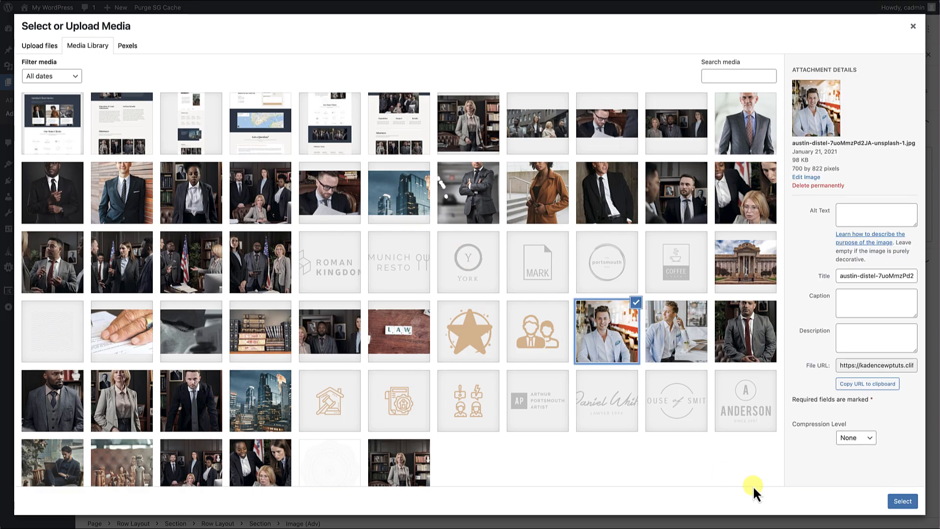
click(902, 501)
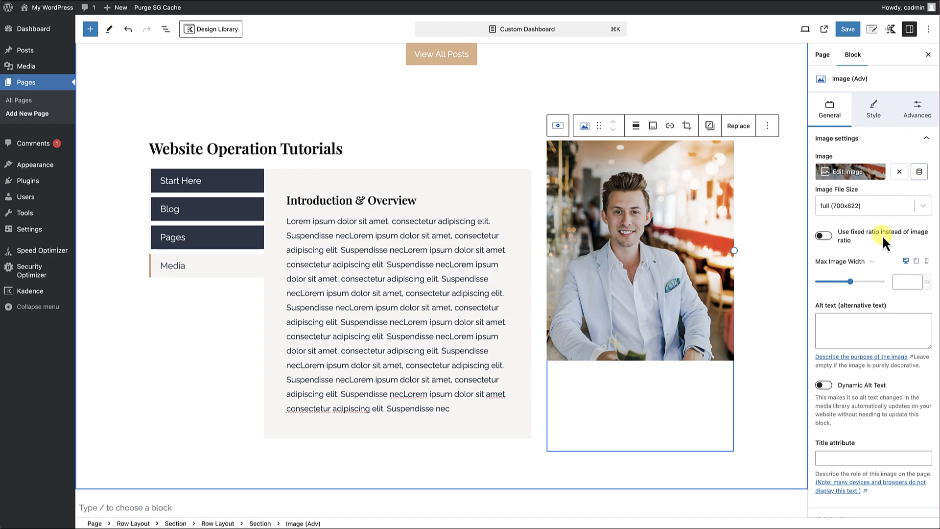
Enable a fixed ratio for the portrait image and set its size ratio to Landscape 16:9.
click(832, 236)
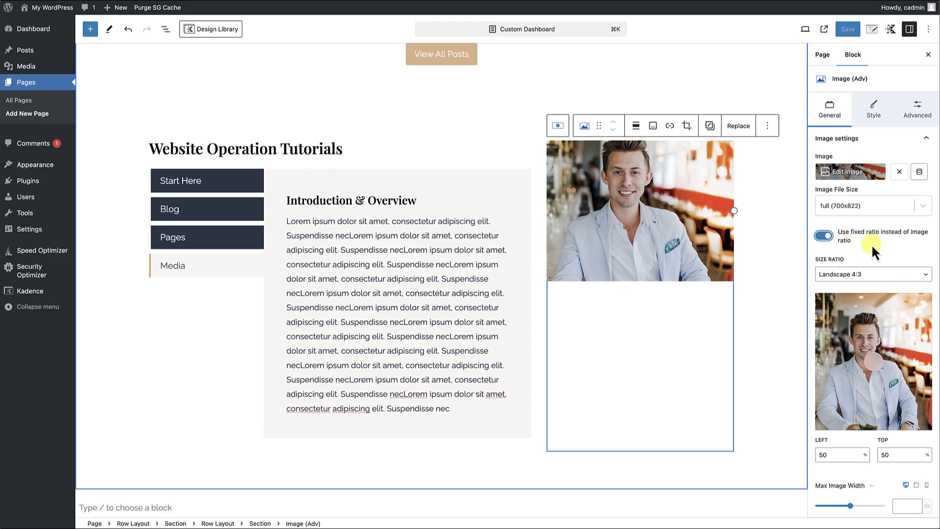
scroll(871, 244, down, 1)
click(874, 254)
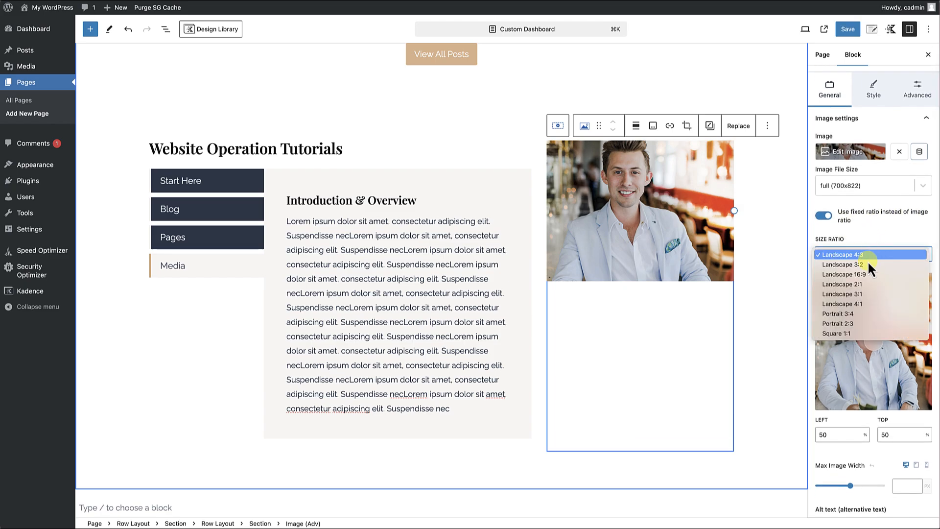
click(868, 274)
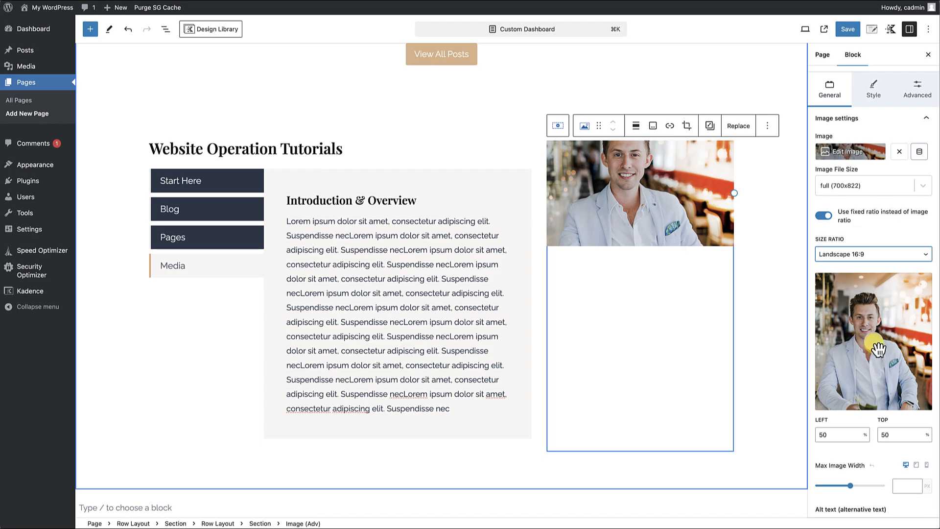
Set the portrait image's focal point to 44% left and 22% top so the crop frames the face.
drag(874, 353, 871, 308)
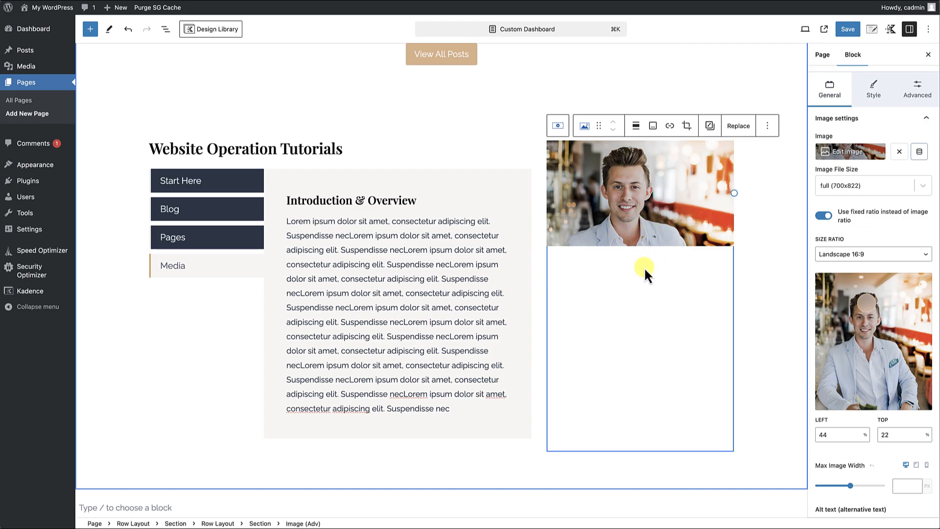
Add a Text (Adv) block after the portrait image and make it a Heading 3.
click(767, 126)
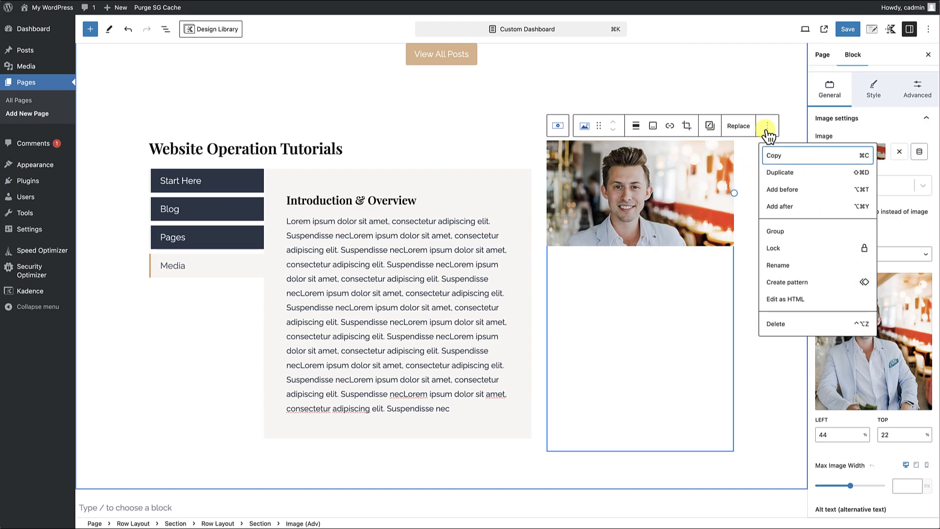
click(776, 207)
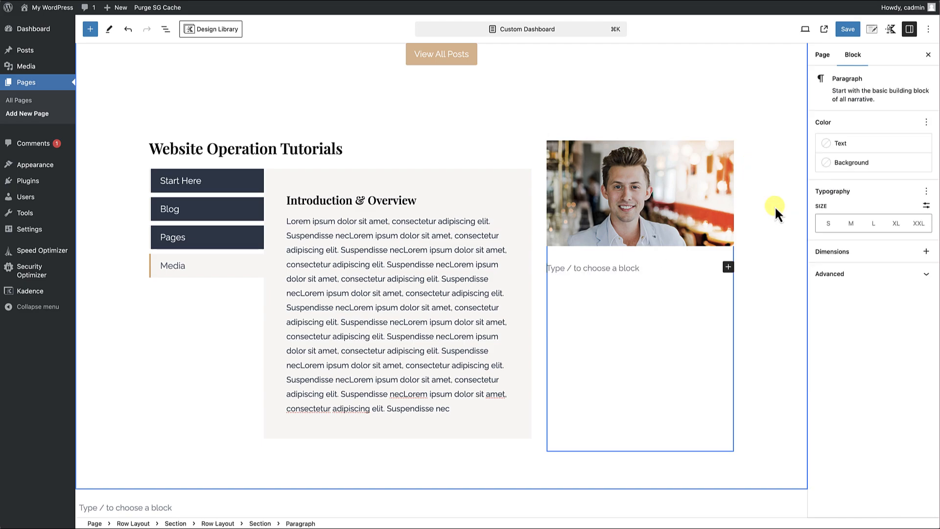
text(/)
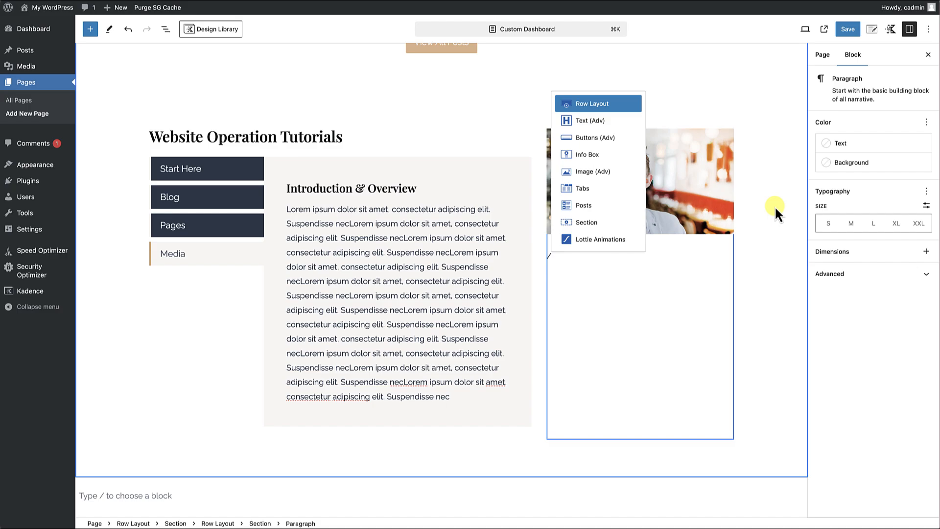
text(text)
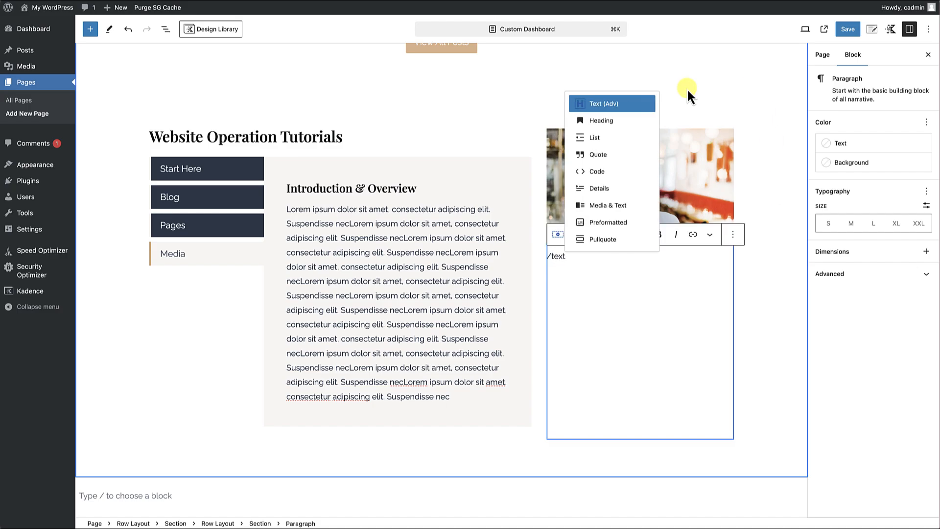
click(623, 109)
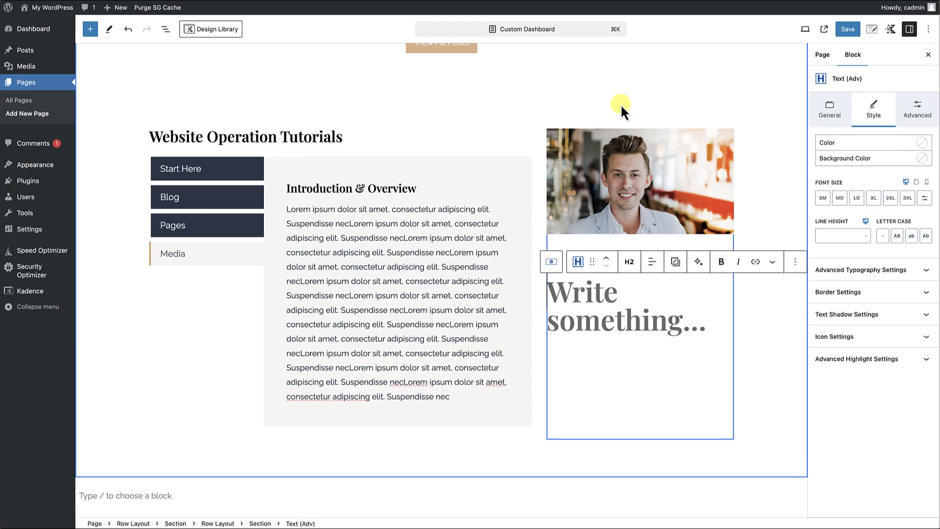
click(629, 262)
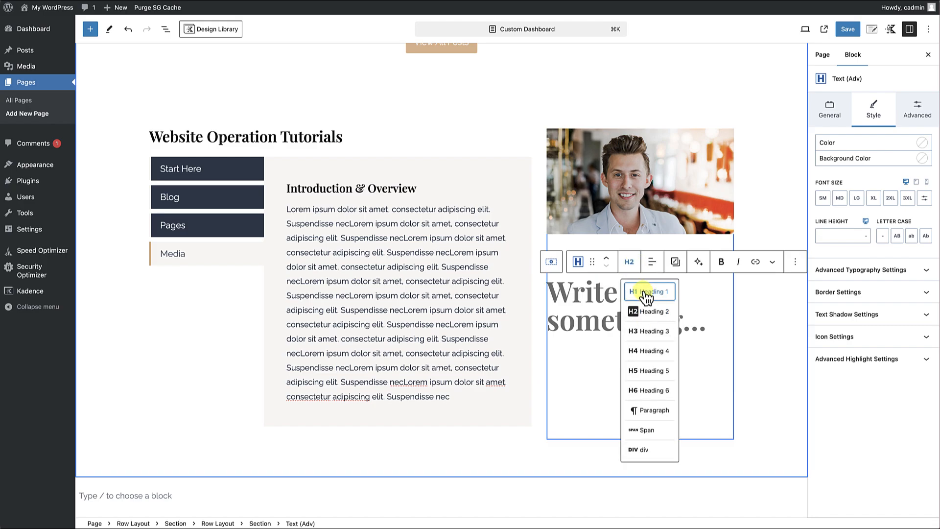
click(645, 331)
click(578, 263)
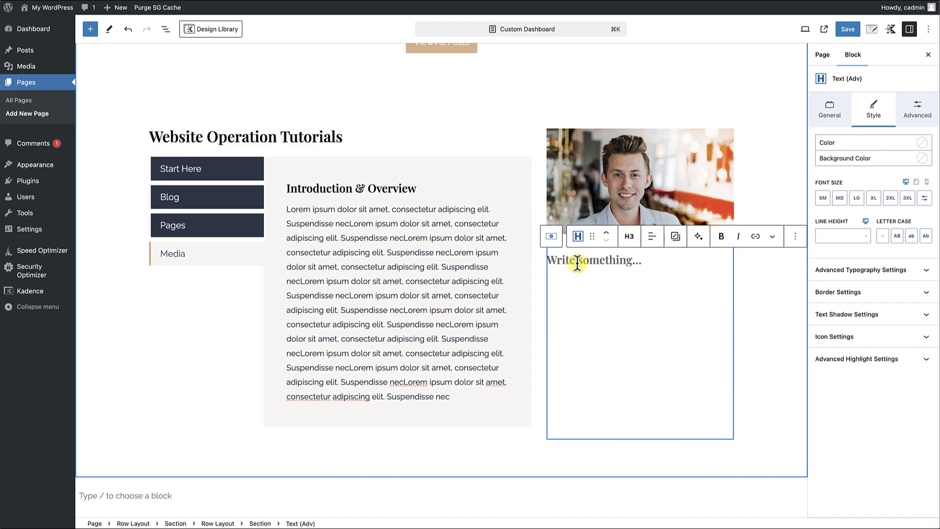
Enter "Need assistance? Contact Us" as the heading under the portrait and align it to the center.
text(N)
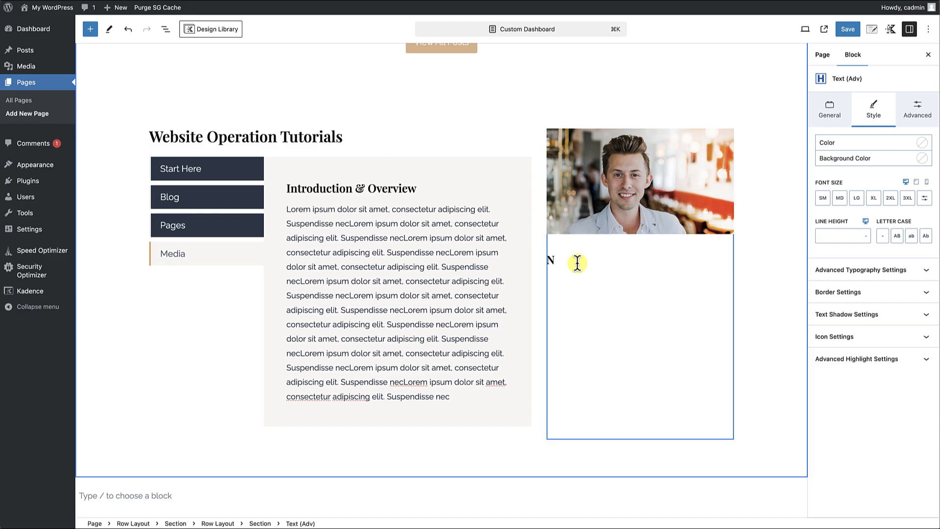
text(eed Assistance? Contact Us)
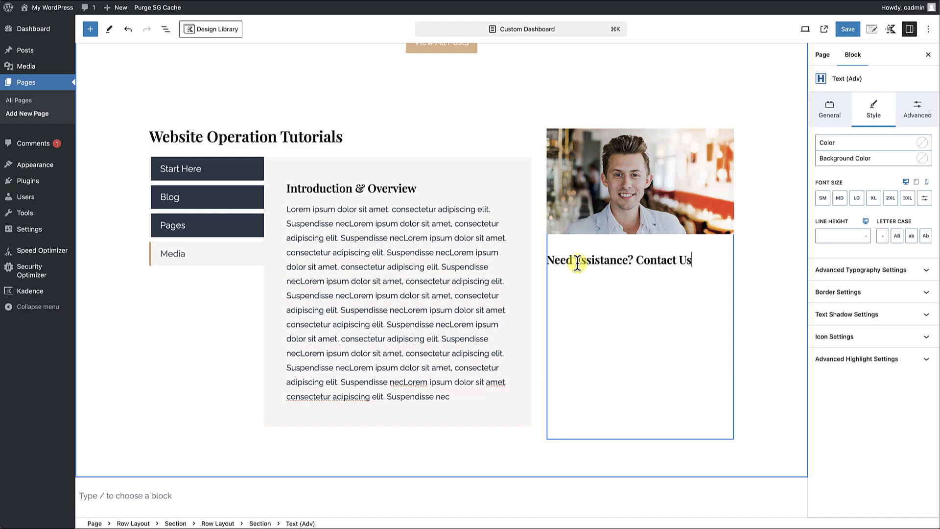
click(578, 263)
key(BackSpace)
text(a)
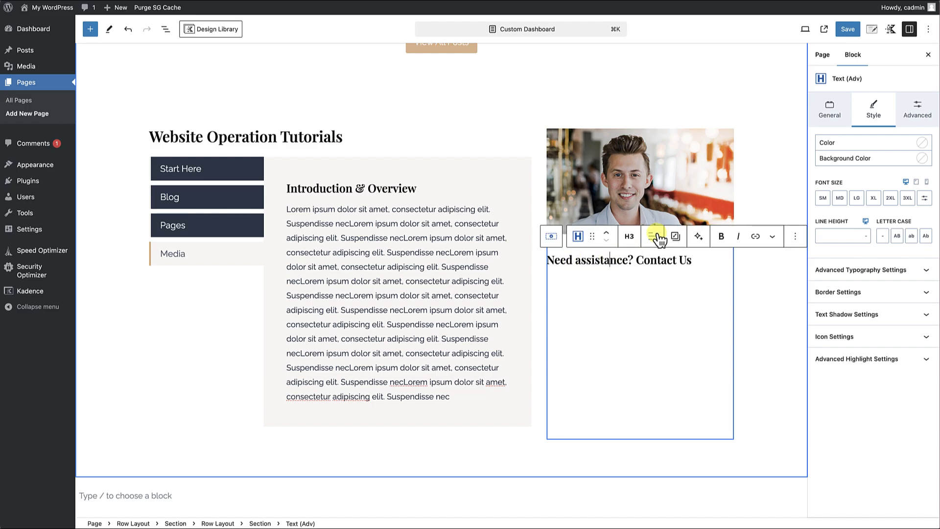
click(652, 237)
click(672, 283)
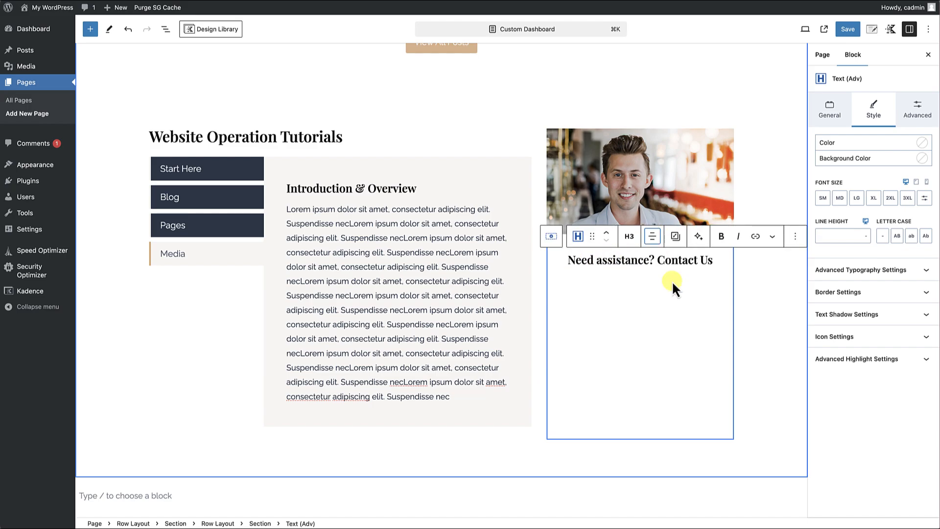
Duplicate the "Need assistance? Contact Us" heading and change the copy's tag to Paragraph.
click(795, 236)
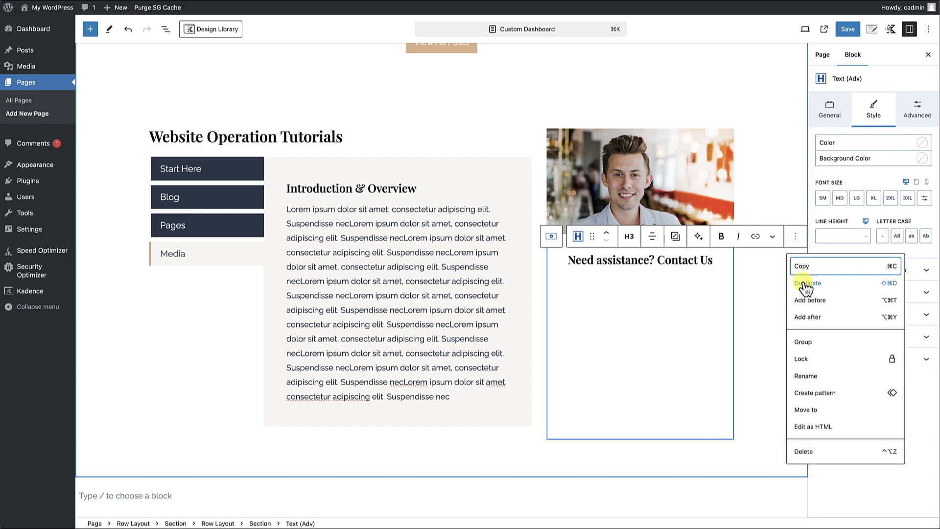
click(795, 282)
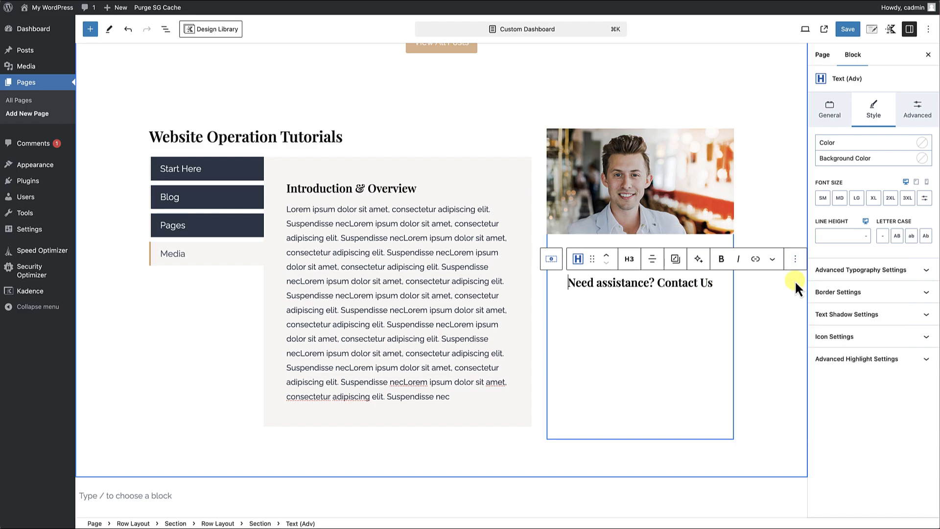
click(630, 258)
click(636, 408)
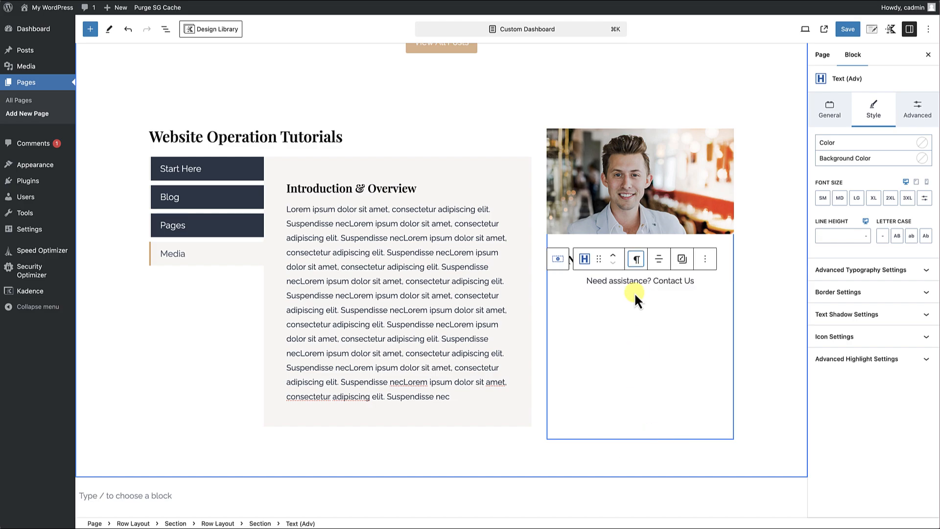
click(636, 262)
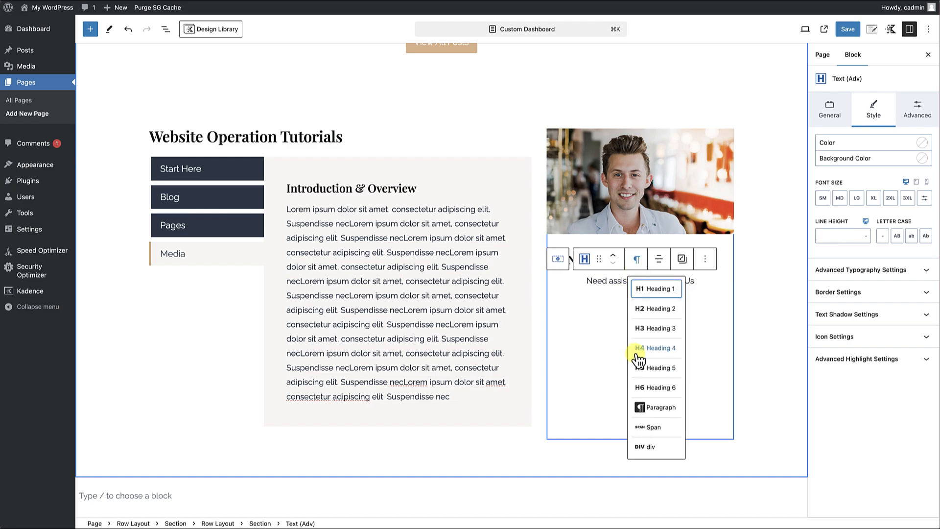
Replace the duplicated paragraph's text with "Our web experts are standing by ready to help you with your website.".
click(603, 280)
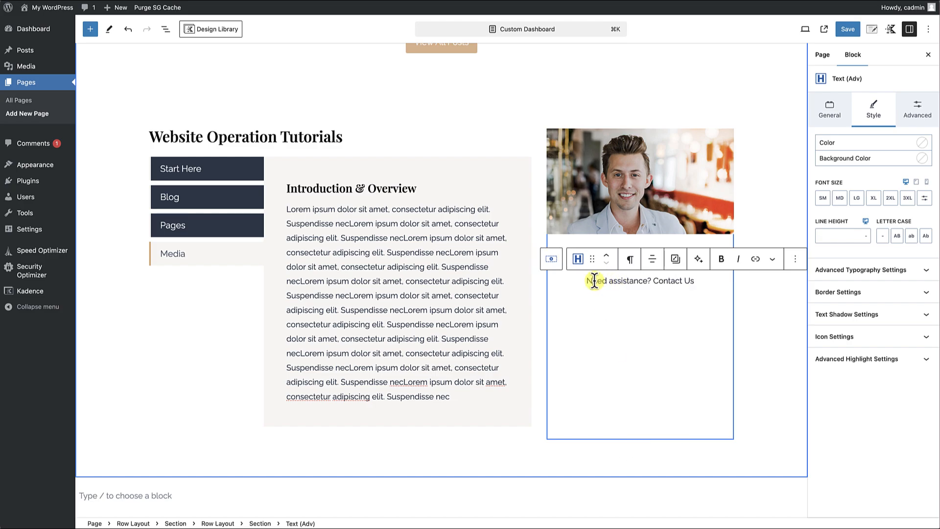
key(shift+End)
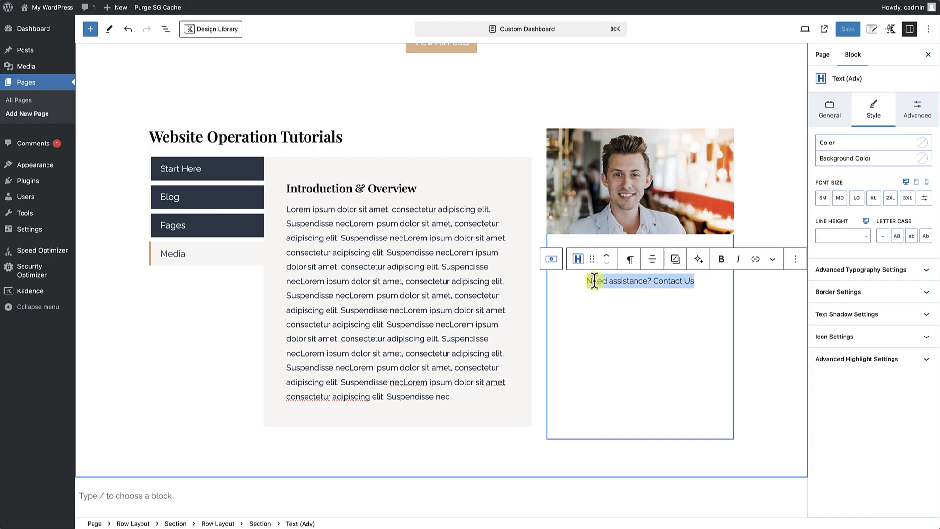
text(Our web e)
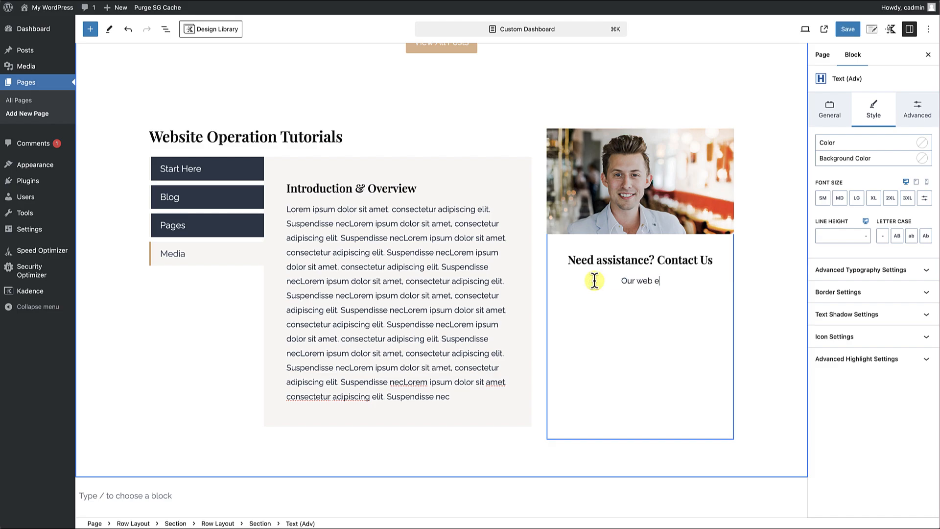
text(xperts are standing by ready to help you)
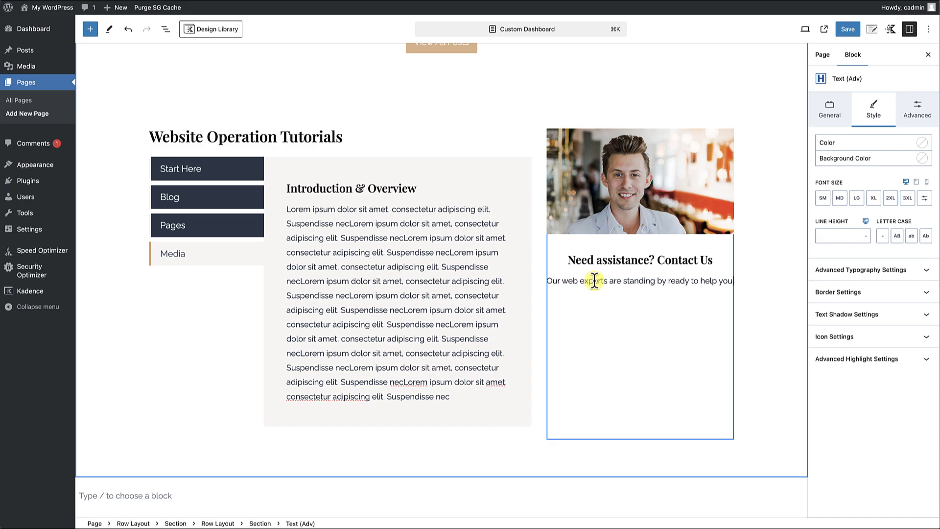
text( with your website)
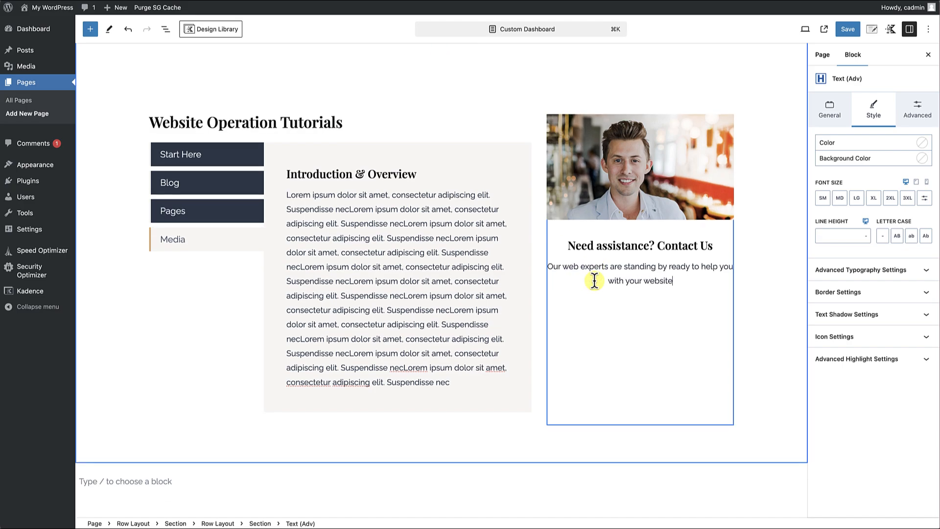
text(.)
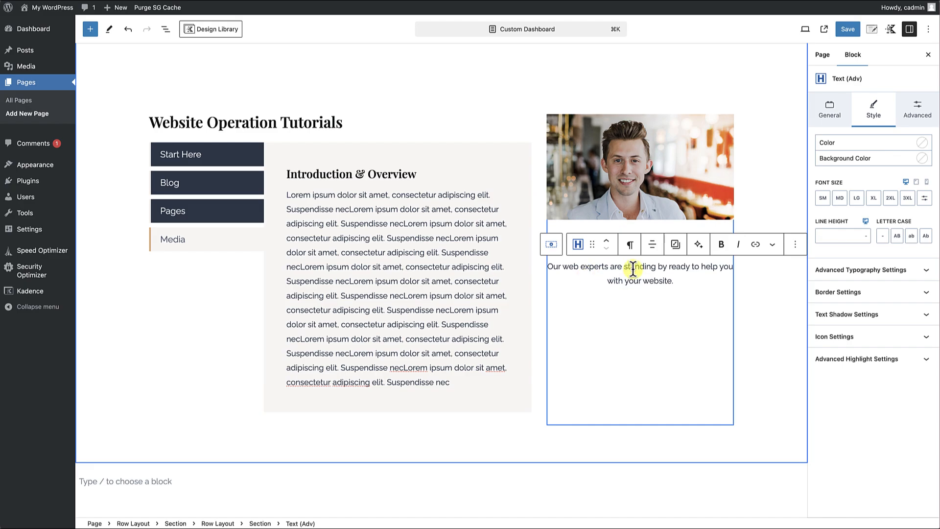
Set the line height of the "Our web experts" paragraph to 1.6 REM.
click(652, 267)
click(643, 300)
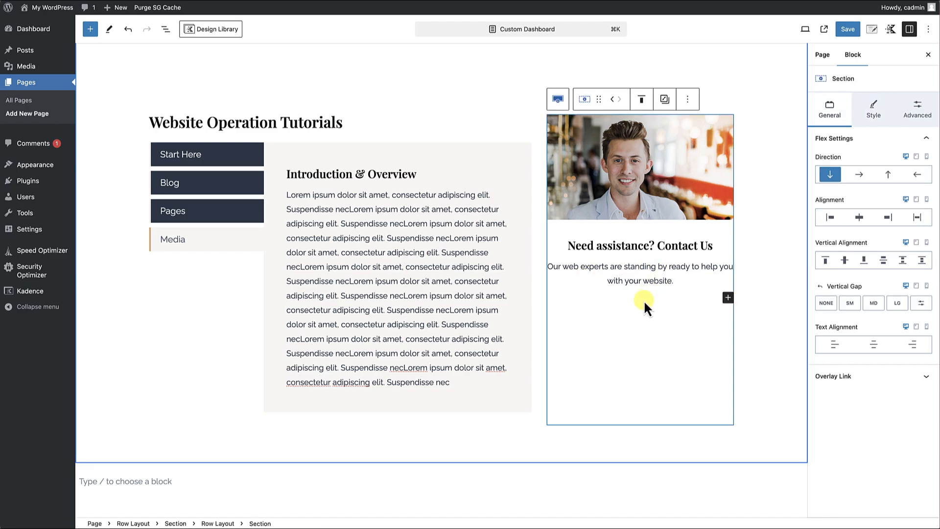
click(647, 267)
click(696, 317)
click(647, 267)
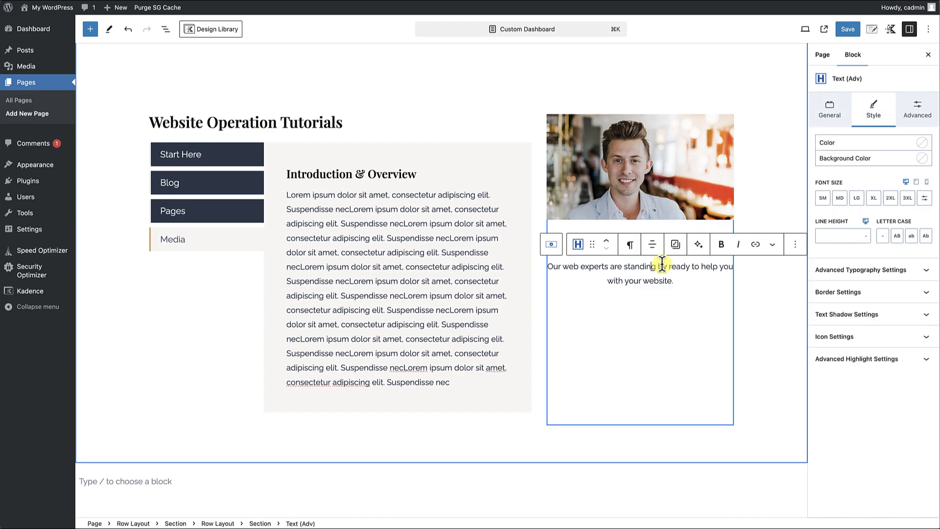
click(865, 236)
click(867, 262)
click(840, 236)
text(1)
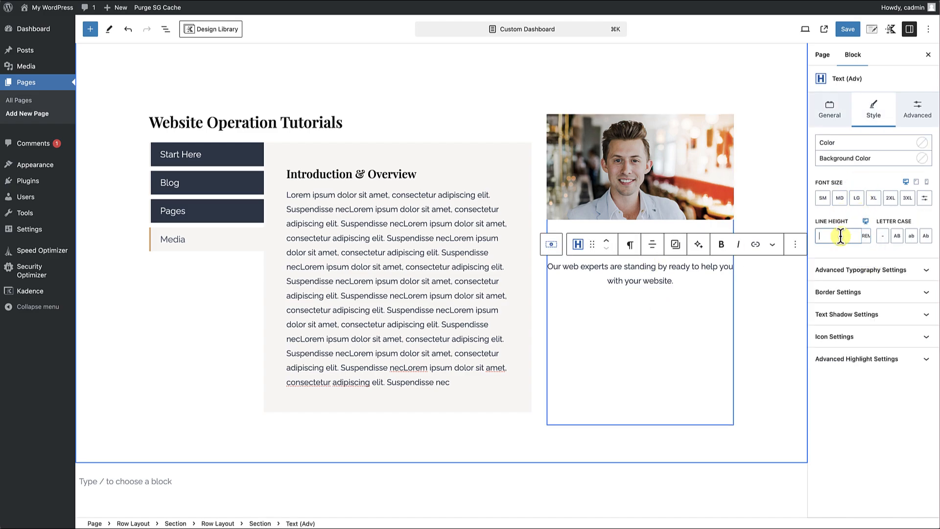
text(.6)
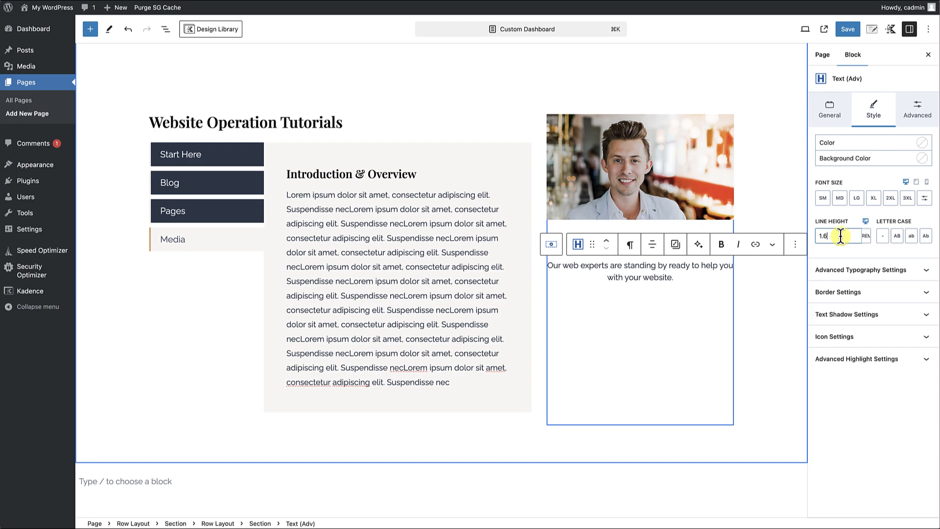
Add a Buttons (Adv) block below the "Our web experts" paragraph in the portrait column.
click(704, 299)
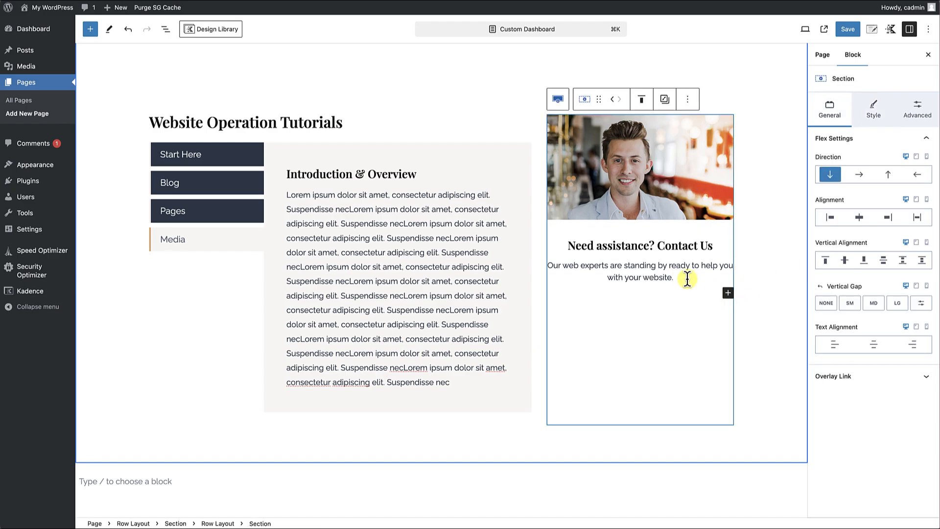
click(728, 293)
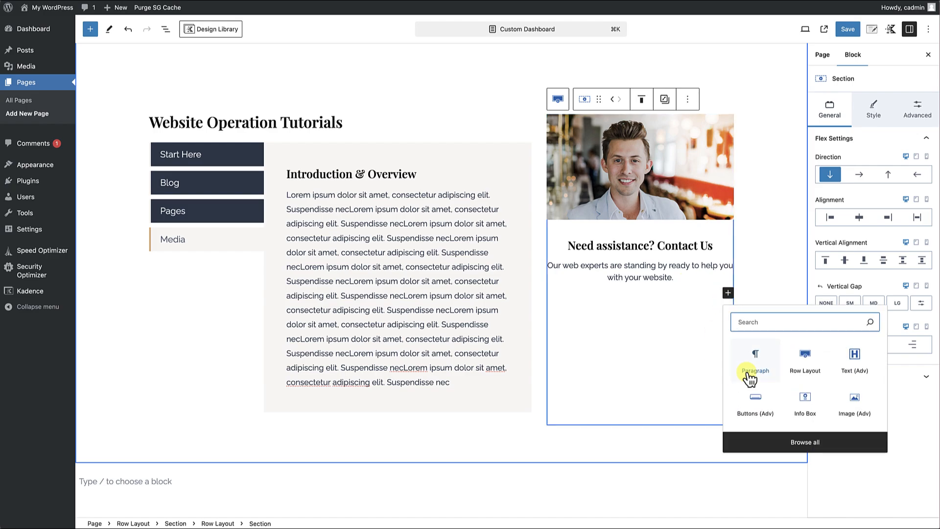
click(756, 406)
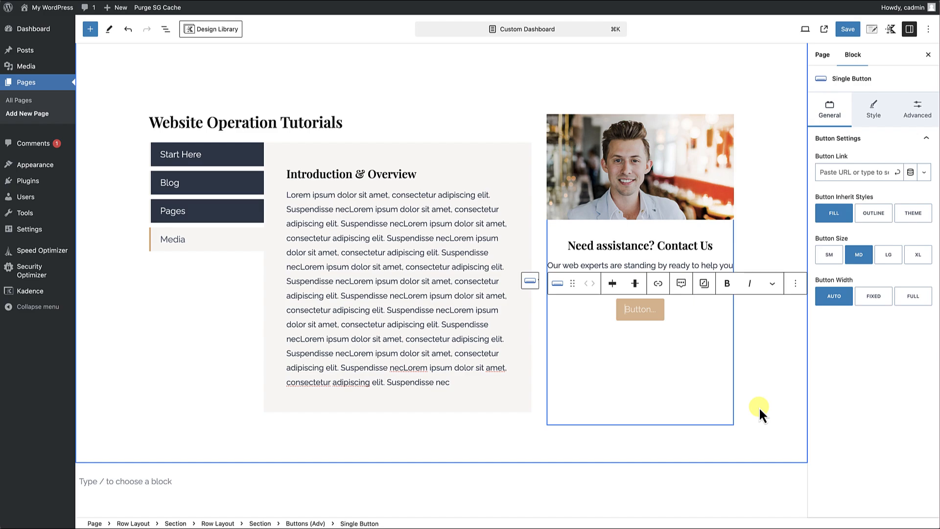
text(Conta)
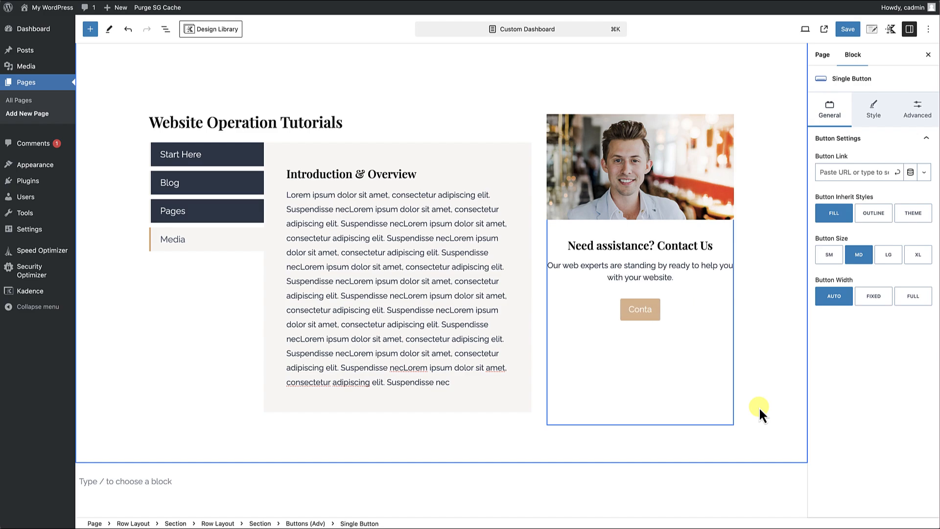
text(ct U)
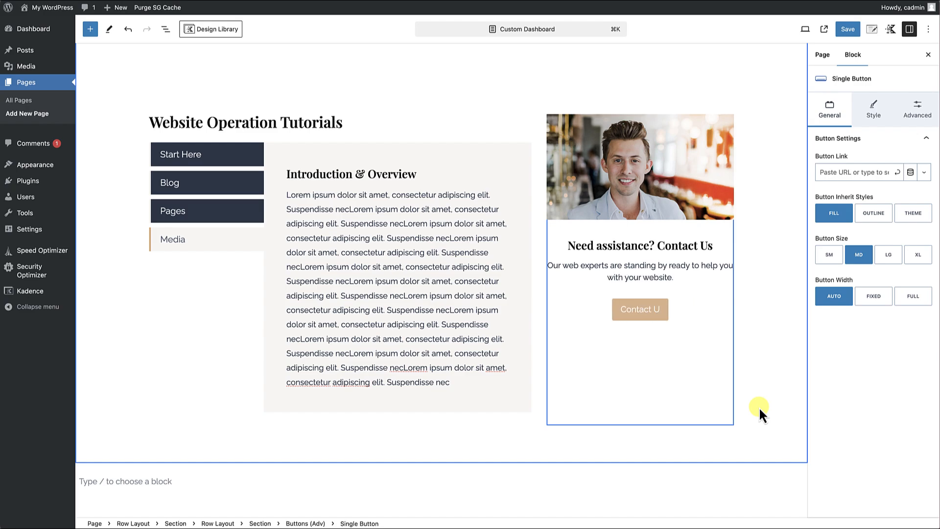
key(BackSpace)
key(BackSpace)
key(BackSpace)
key(BackSpace)
key(BackSpace)
key(BackSpace)
key(BackSpace)
key(BackSpace)
key(BackSpace)
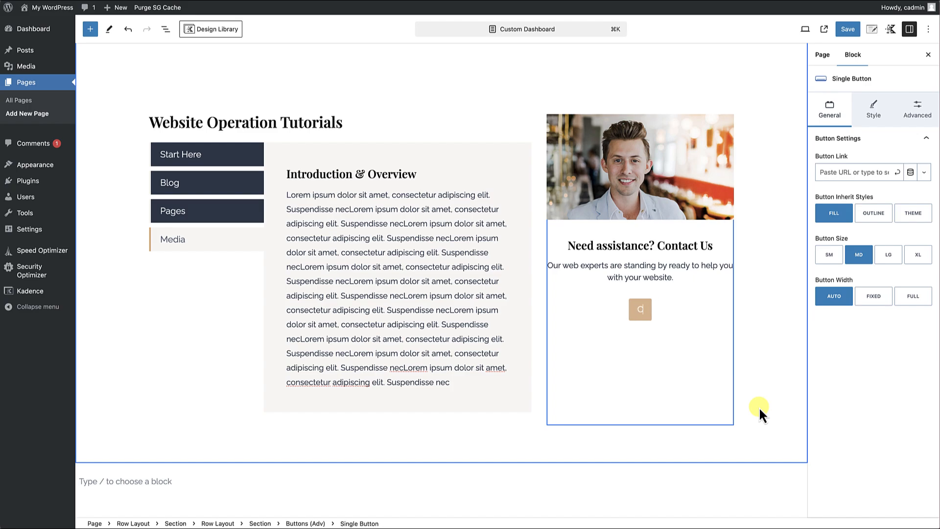
Label the new button "Email Us" and select its parent Buttons (Adv) block.
text(Email)
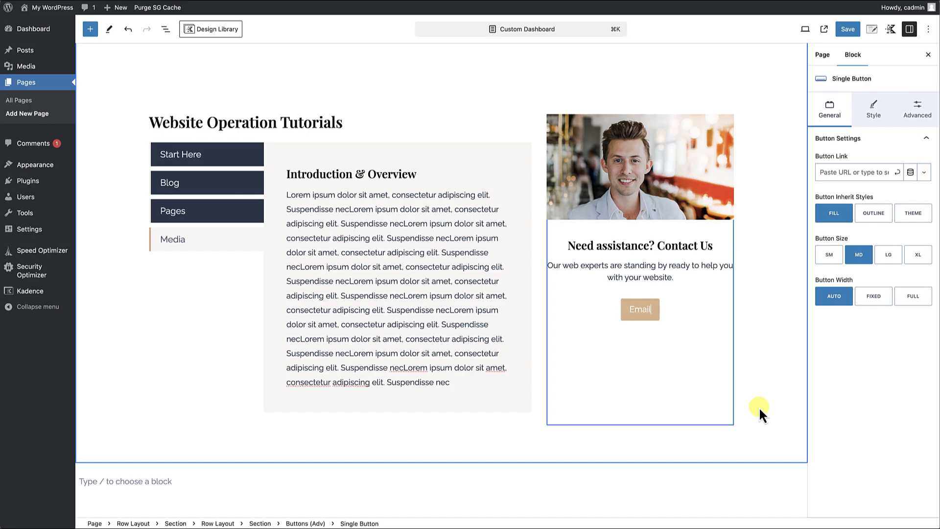
text( Us)
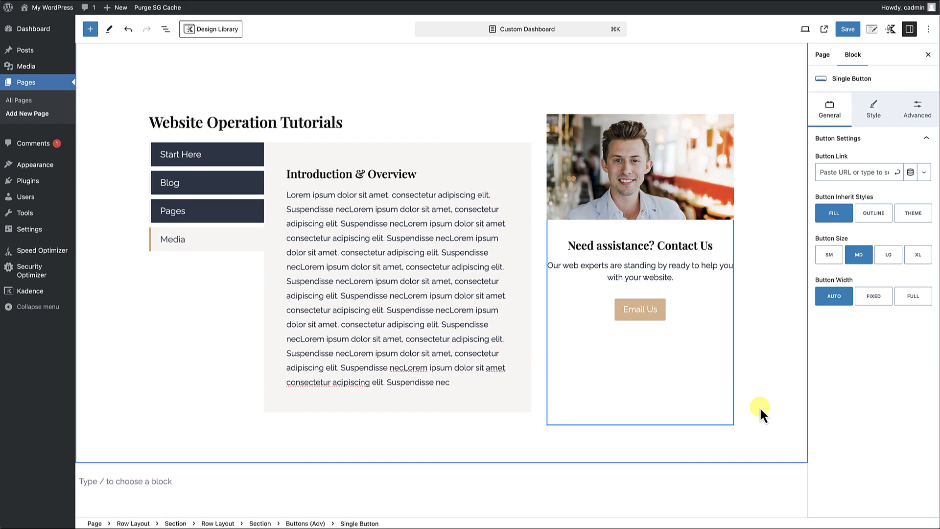
click(678, 310)
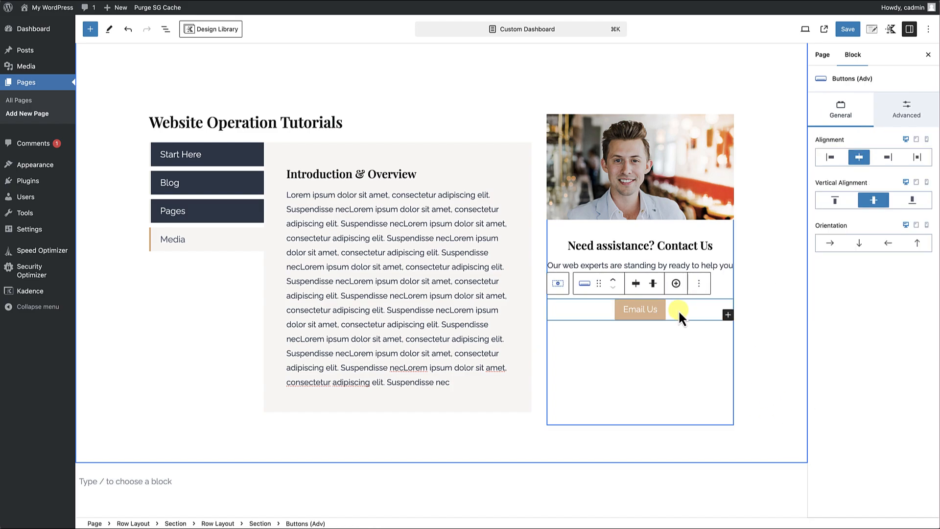
Add a second button beside "Email Us" in the contact column and label it "Call Us".
click(676, 284)
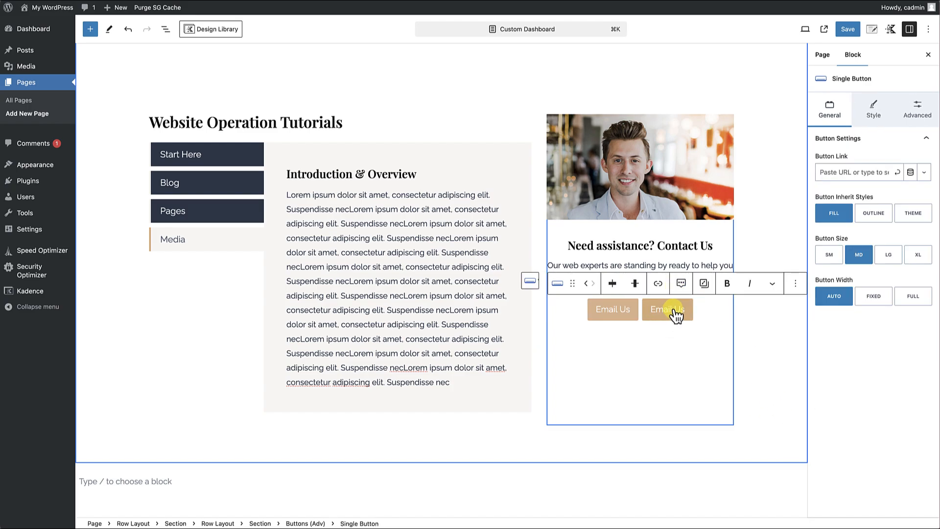
drag(676, 315, 655, 316)
text(Call)
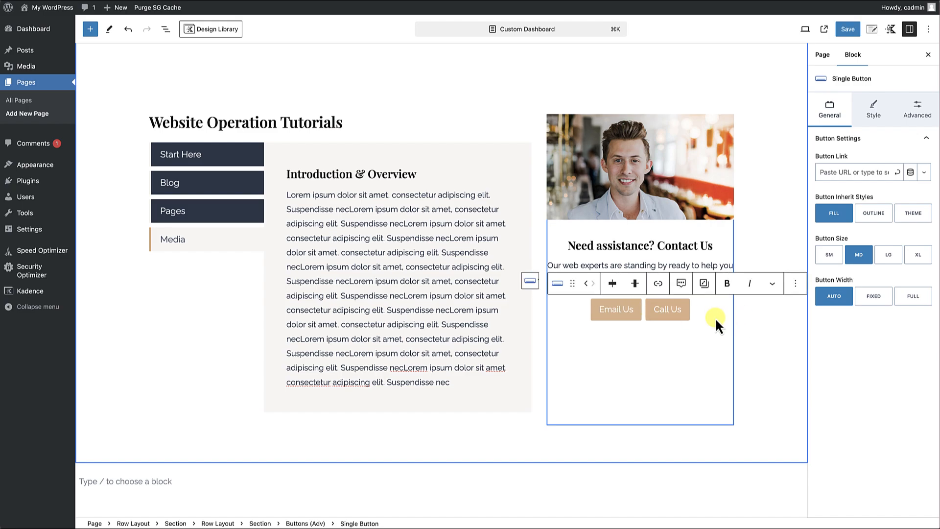
click(673, 353)
scroll(670, 368, up, 5)
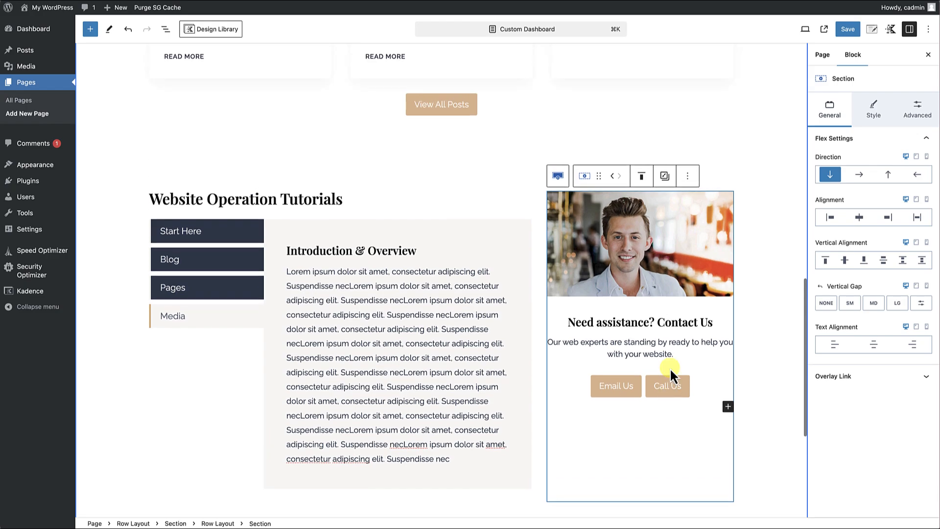
scroll(668, 365, down, 5)
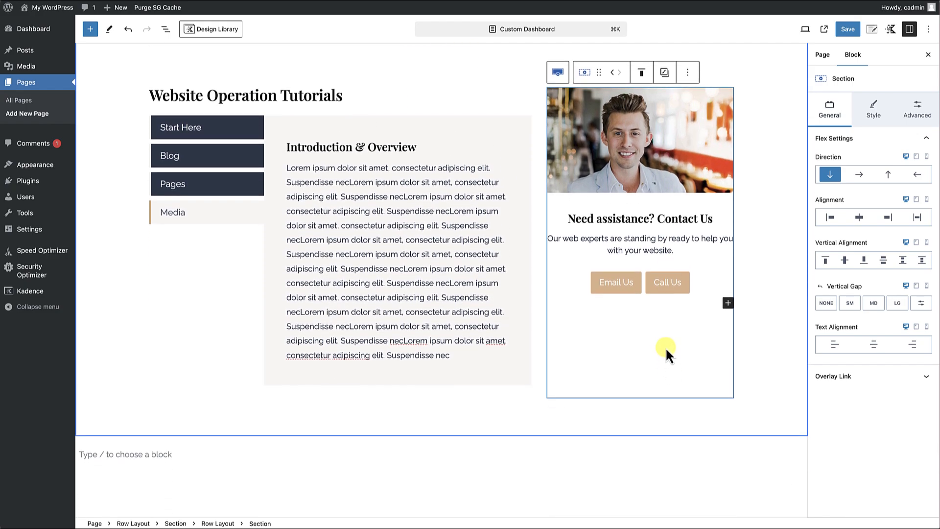
Set the button width to Full for both the "Email Us" and "Call Us" buttons.
click(706, 278)
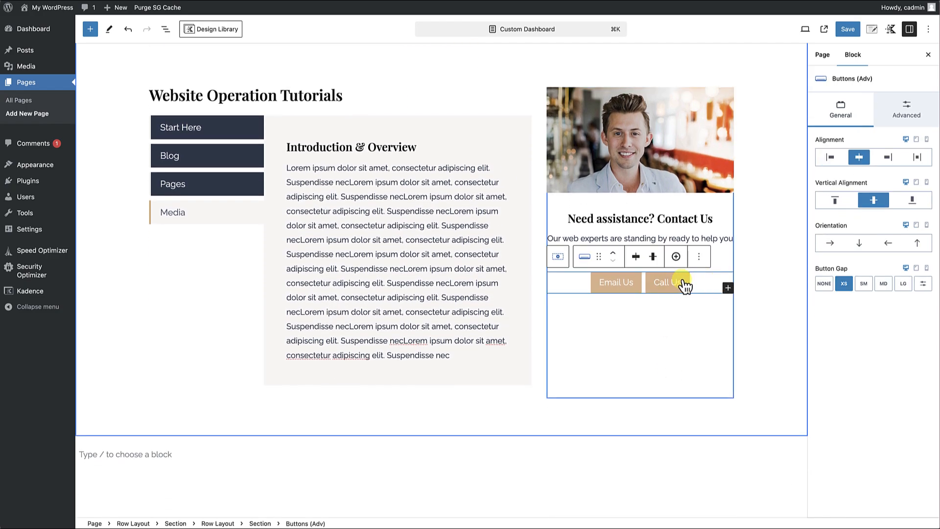
click(612, 289)
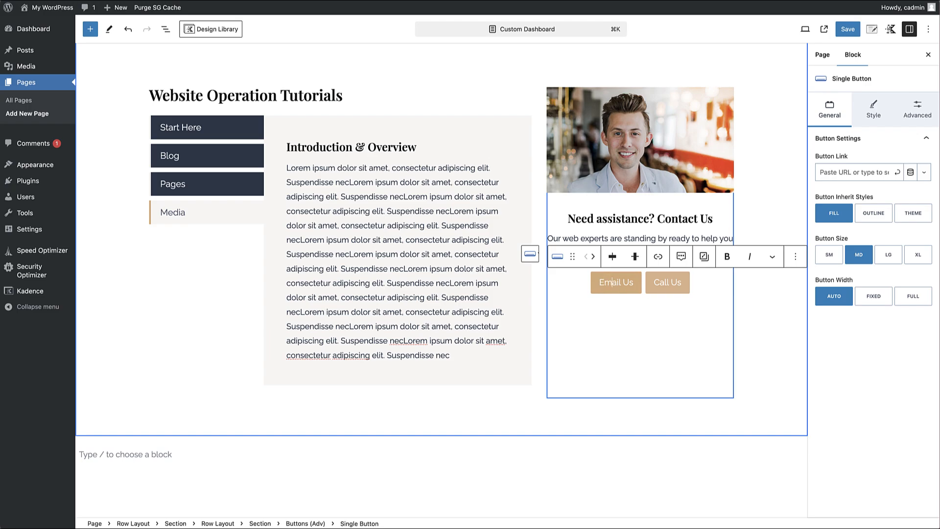
click(913, 298)
click(698, 293)
click(914, 297)
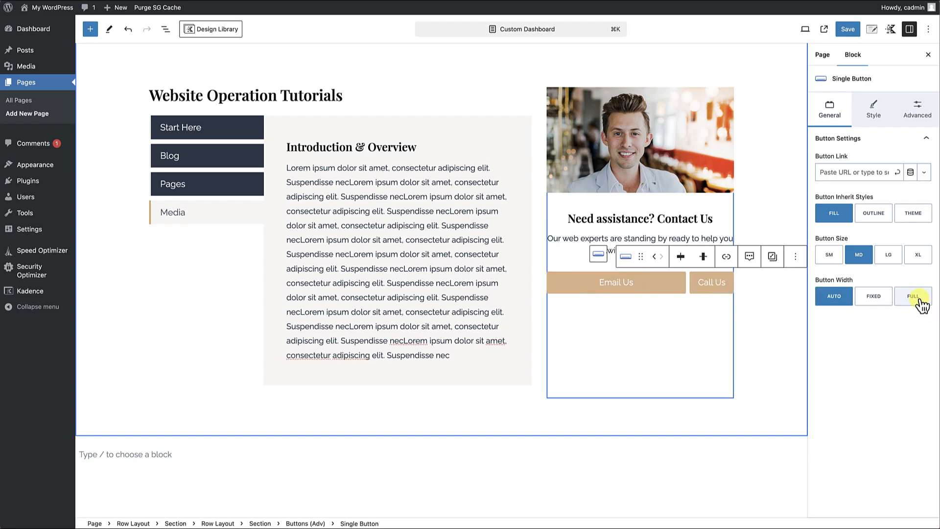
click(722, 310)
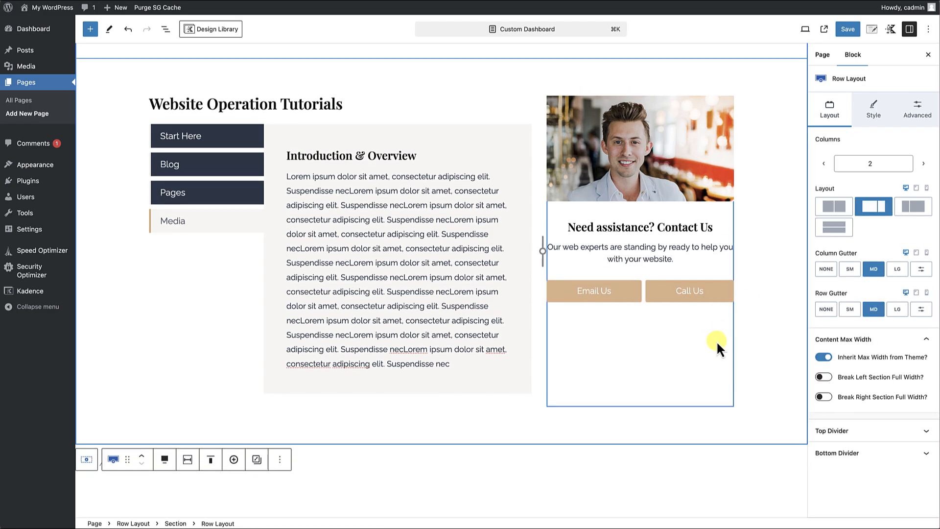
Give the contact column's section linked padding of X Large 64px on all sides.
click(550, 402)
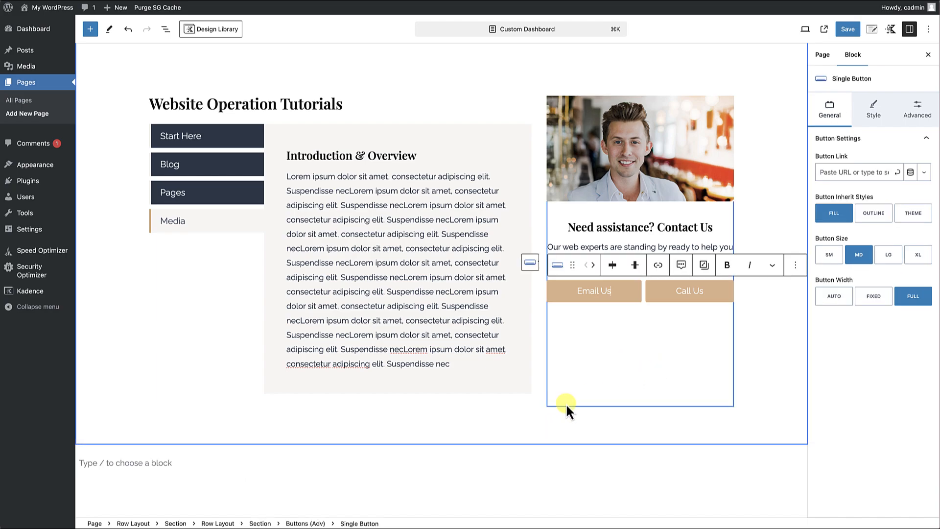
click(566, 403)
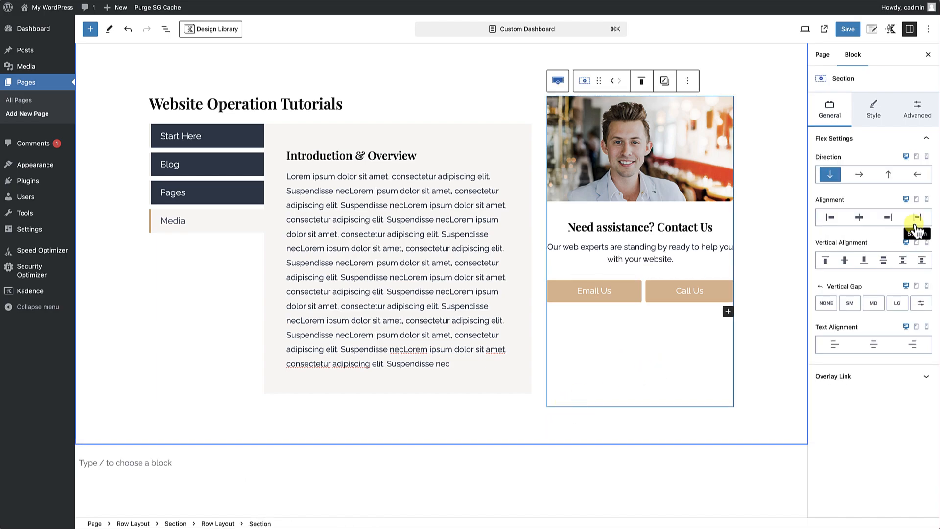
click(918, 117)
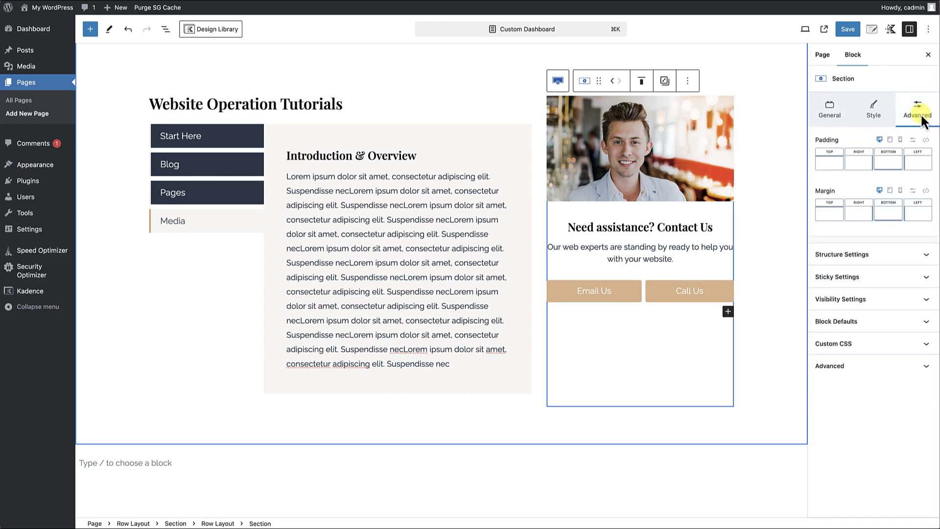
click(926, 142)
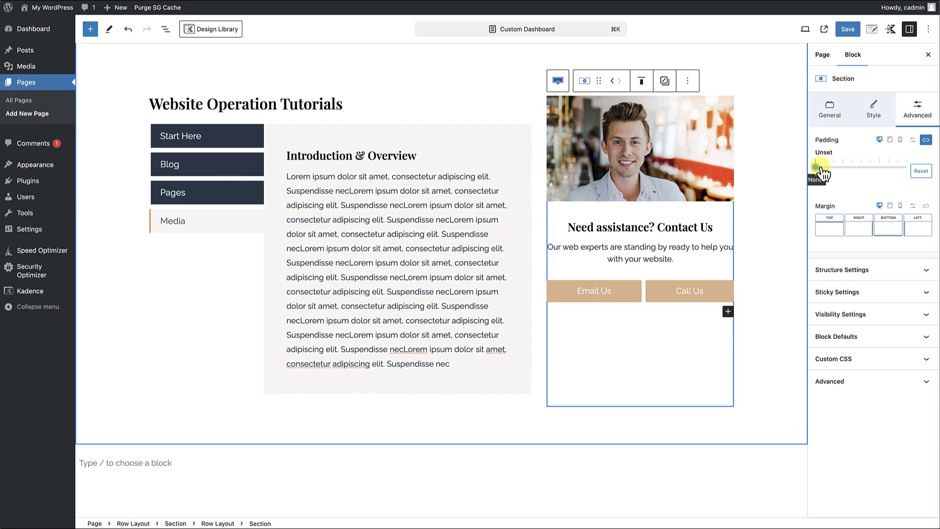
drag(816, 167, 869, 172)
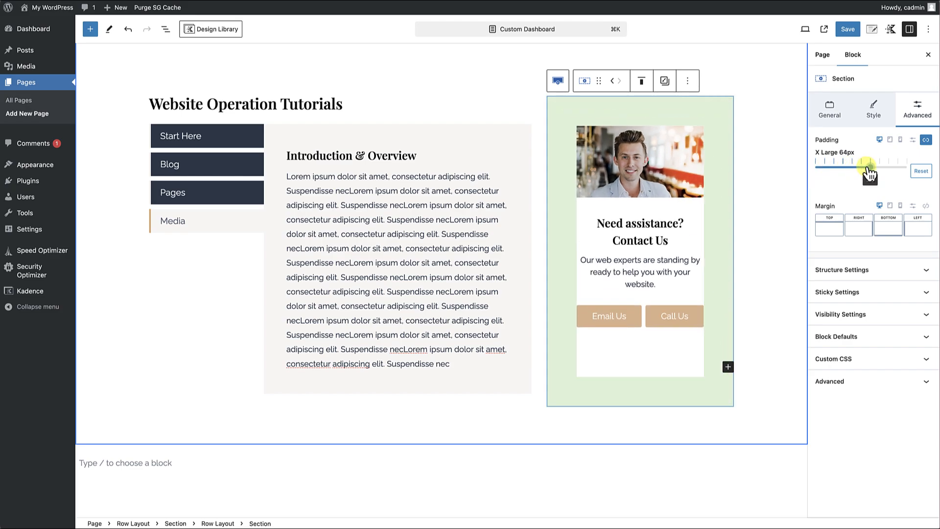
click(762, 222)
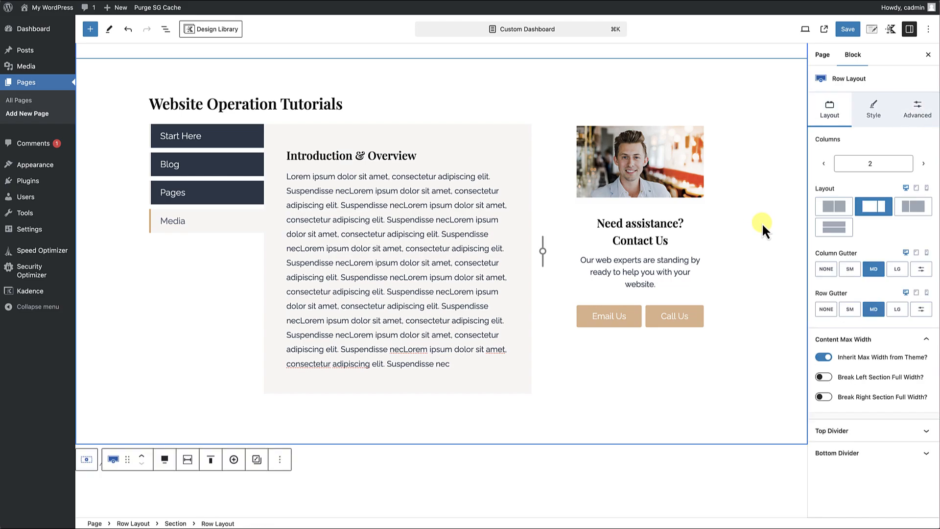
scroll(762, 222, down, 2)
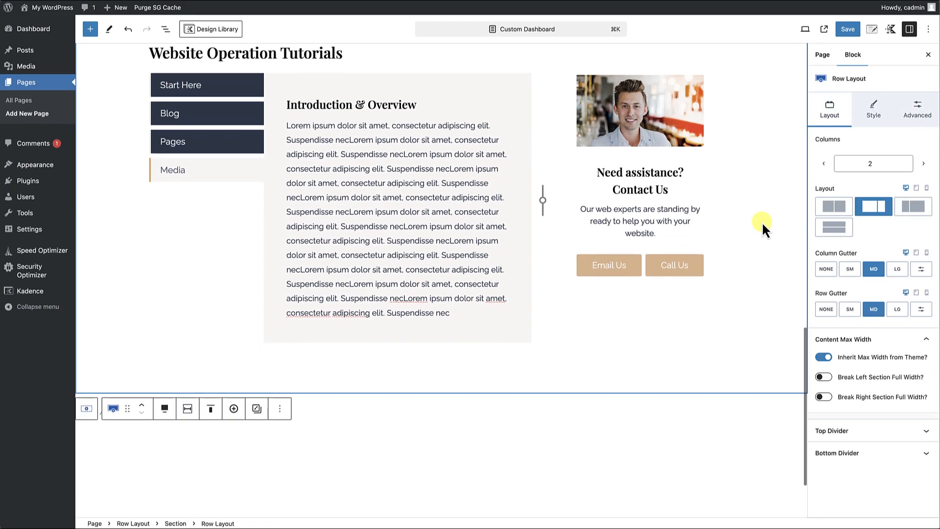
Round all corners of the portrait image with a linked border radius of 6 px.
scroll(762, 222, up, 3)
click(661, 248)
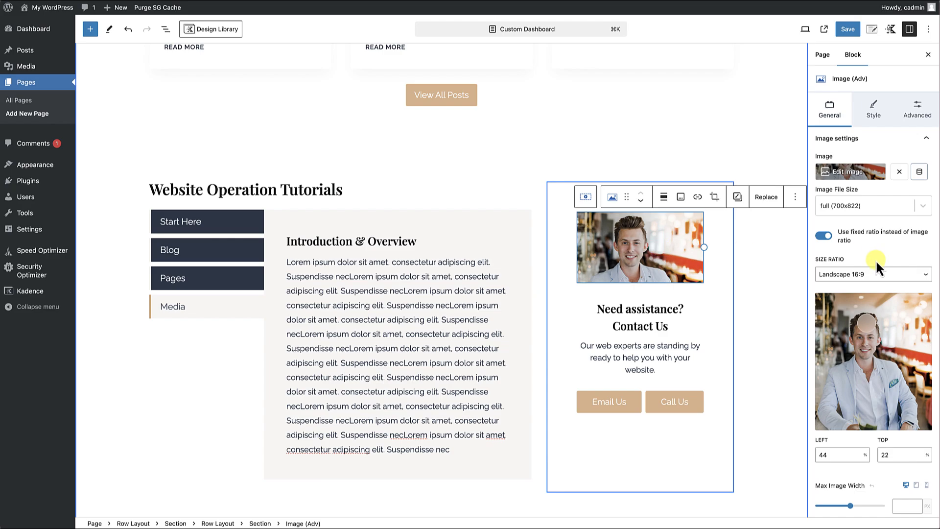
scroll(875, 259, down, 2)
scroll(873, 145, up, 2)
click(873, 120)
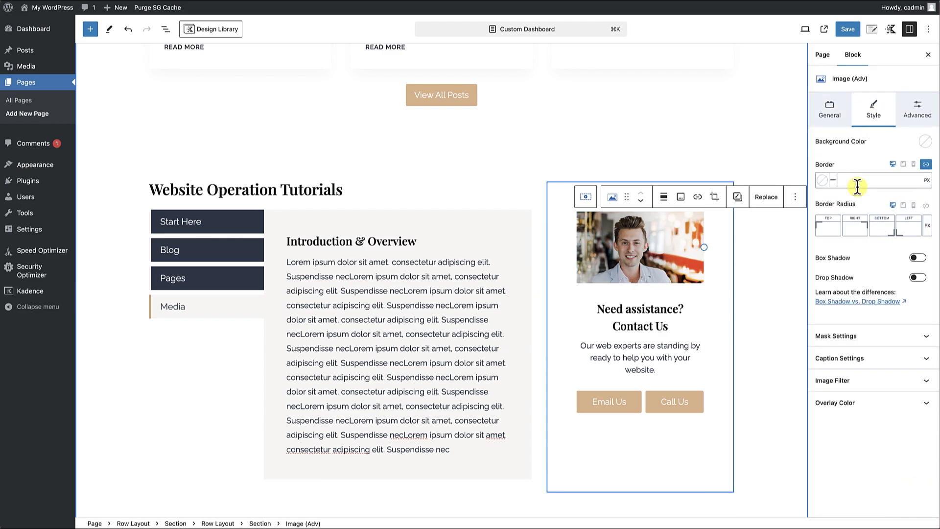
click(925, 205)
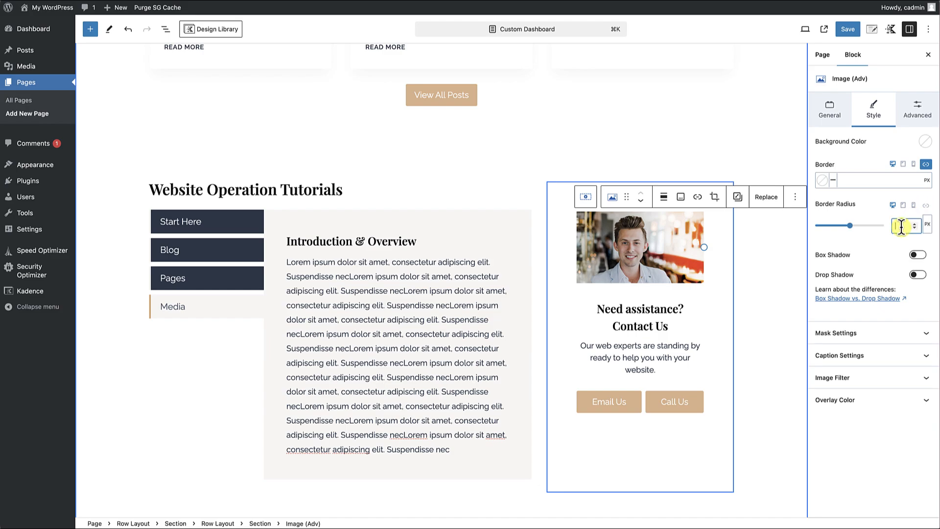
text(6)
click(743, 327)
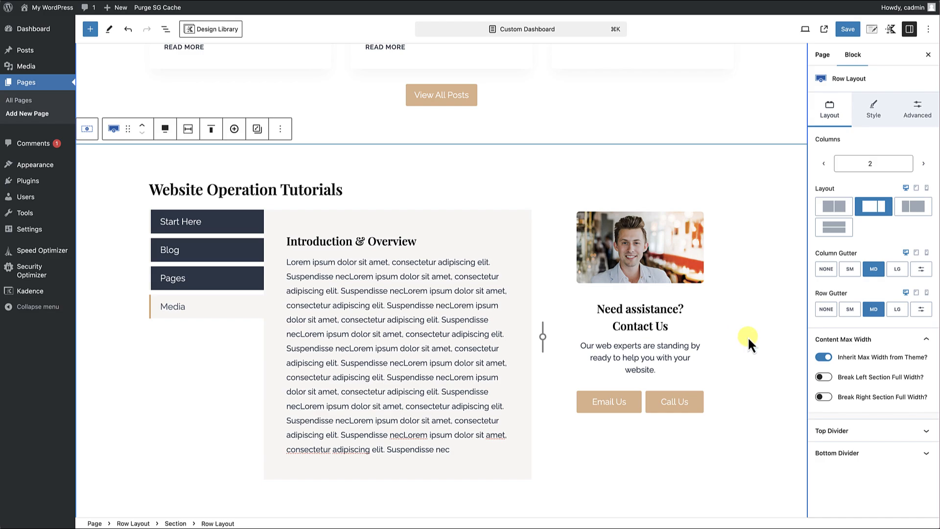
Review the whole dashboard page layout, from the hero and info boxes through the recent posts to the tutorials and contact column.
scroll(747, 337, down, 3)
scroll(739, 342, up, 3)
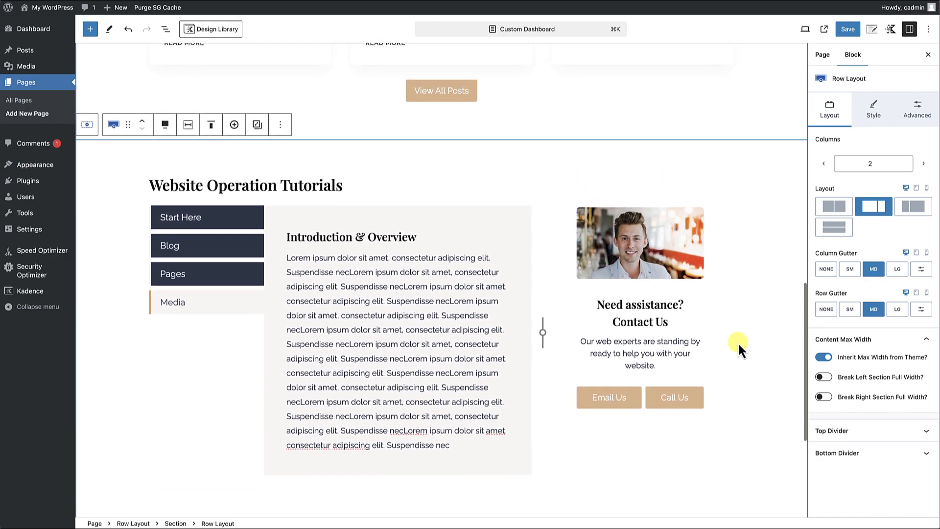
scroll(738, 345, up, 9)
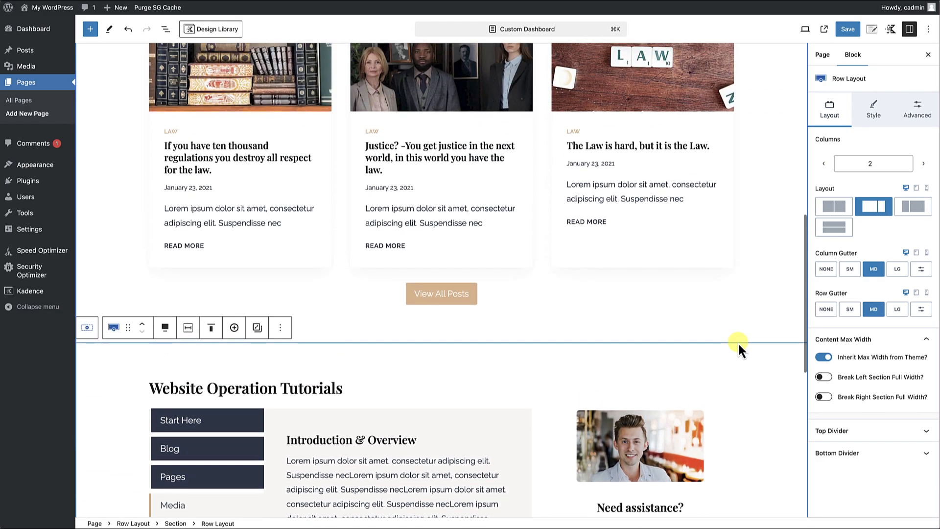
scroll(738, 342, up, 8)
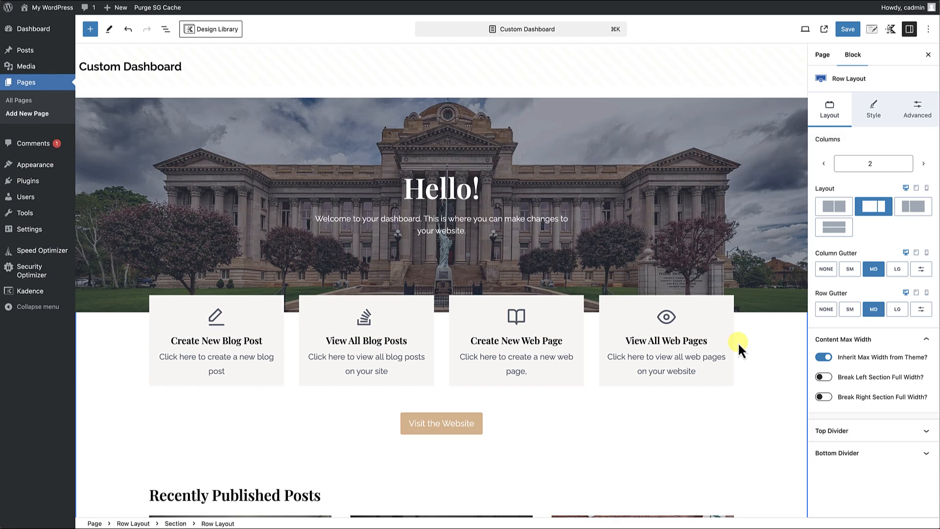
scroll(757, 372, down, 1)
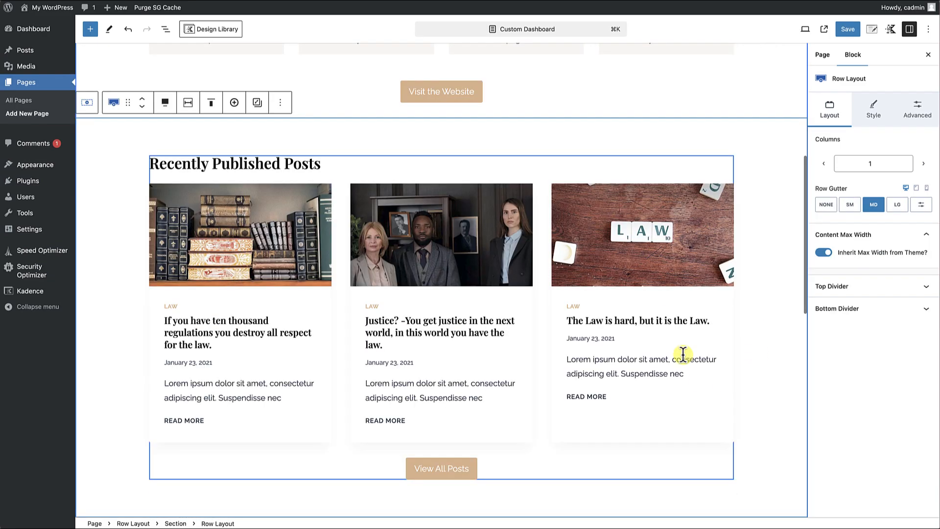
scroll(680, 321, up, 7)
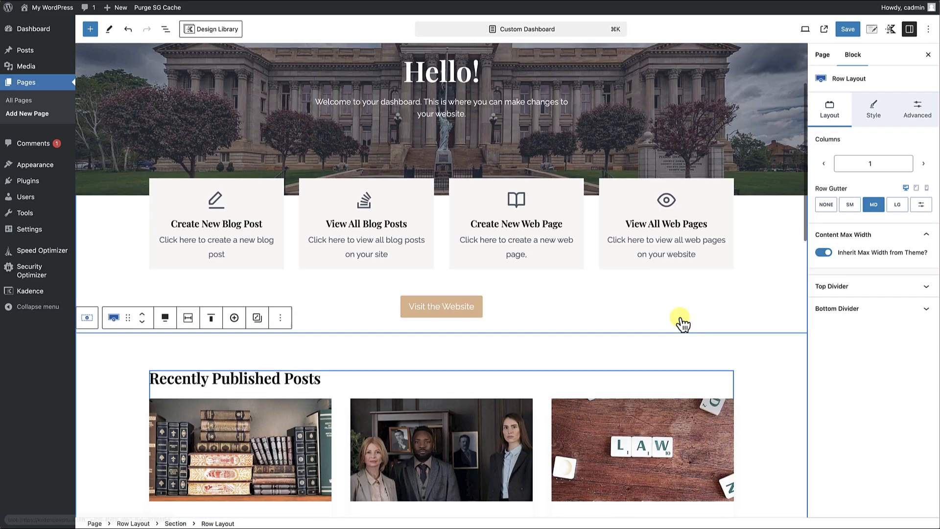
scroll(687, 367, down, 4)
scroll(687, 367, down, 1)
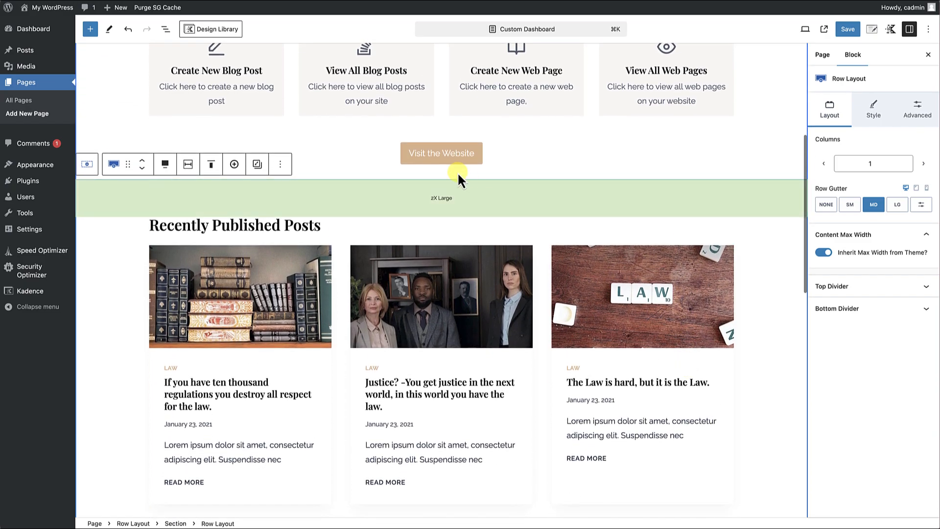
scroll(487, 176, down, 5)
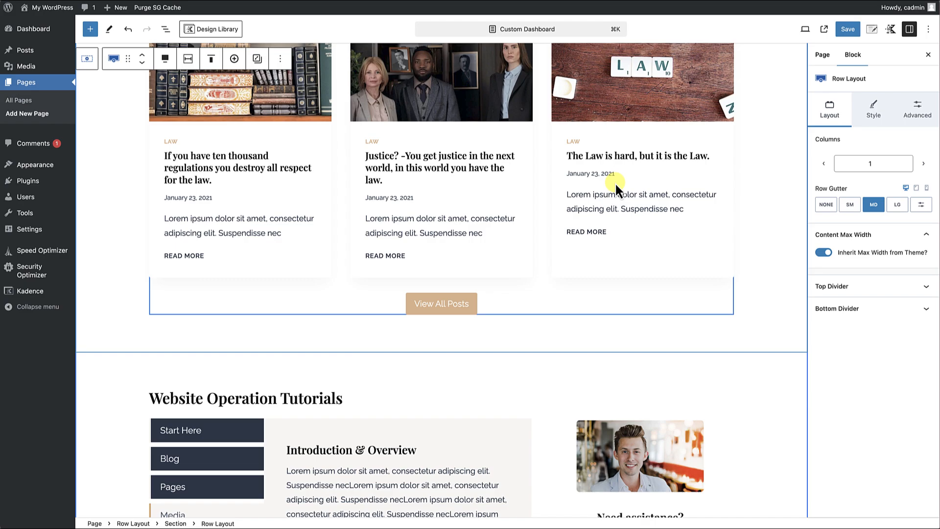
scroll(615, 182, down, 5)
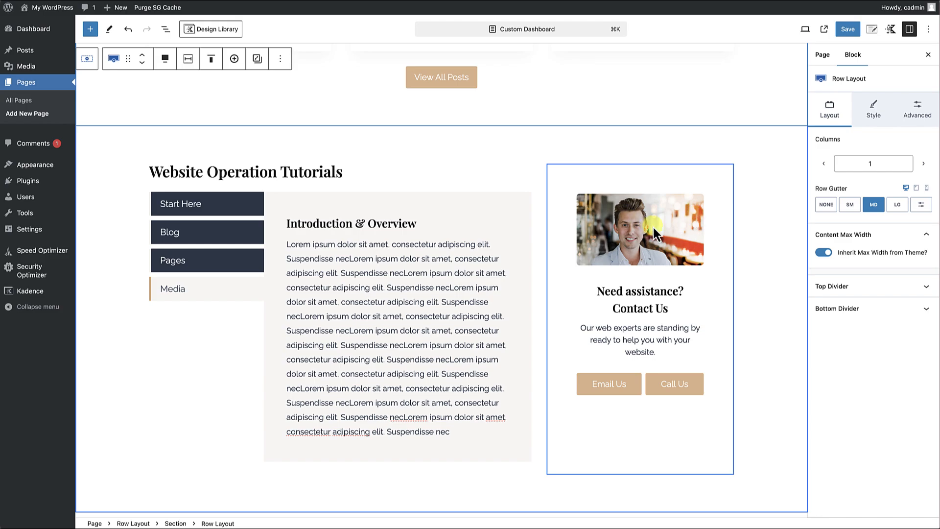
scroll(647, 225, down, 3)
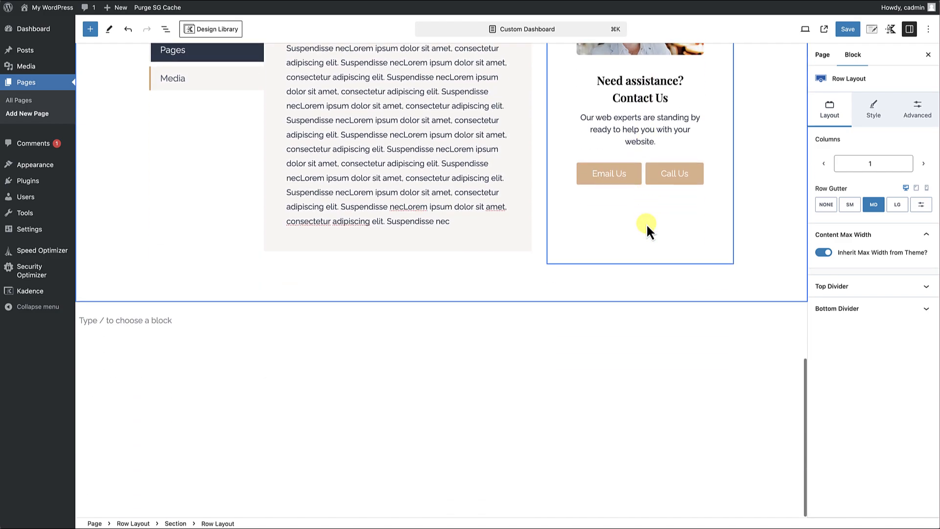
scroll(647, 223, up, 7)
scroll(646, 223, up, 12)
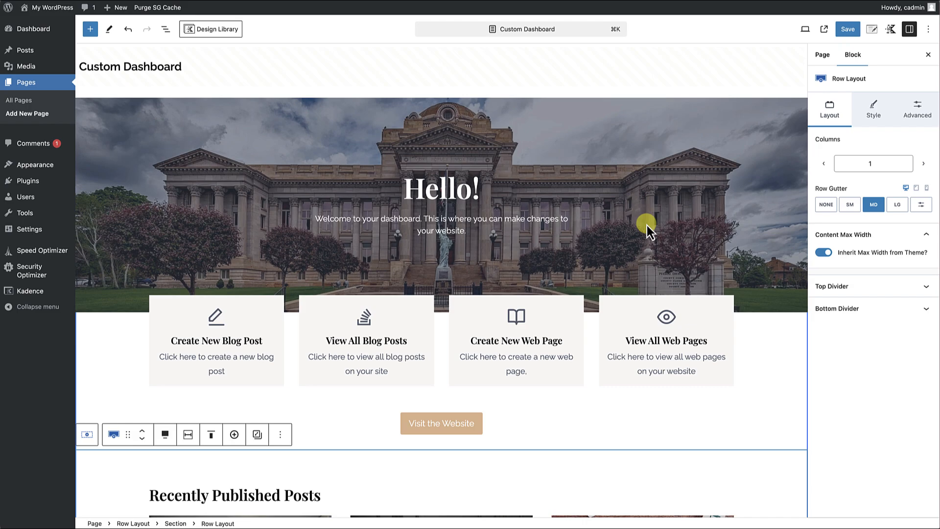
Save the Custom Dashboard page and view it on the live site from hero to contact column.
click(848, 29)
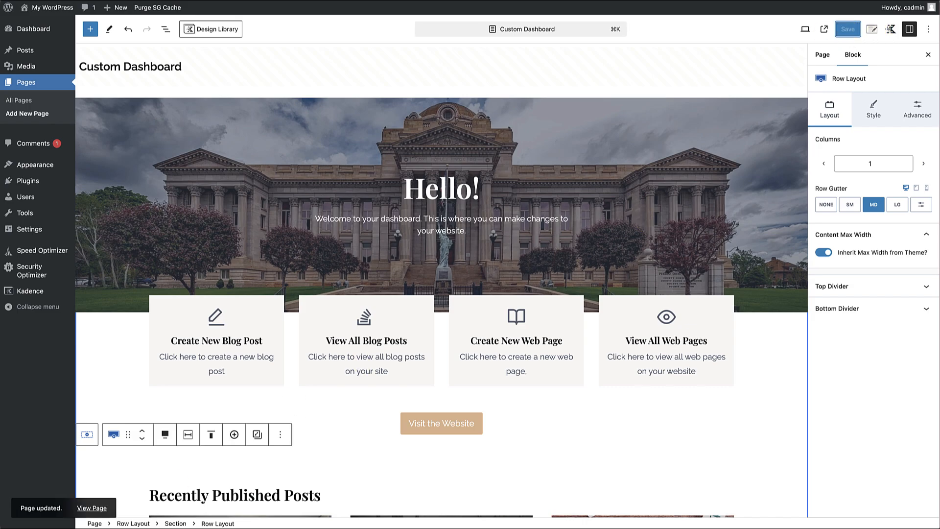
click(92, 507)
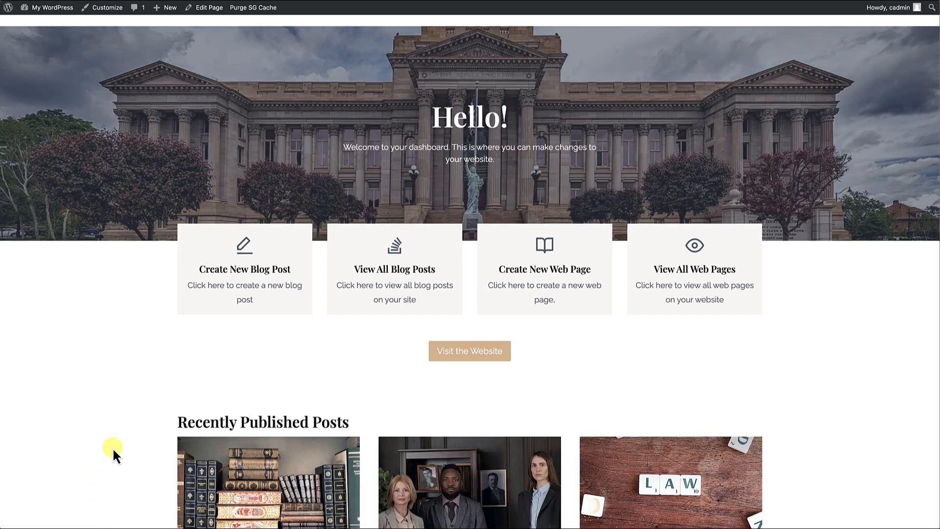
scroll(113, 448, down, 10)
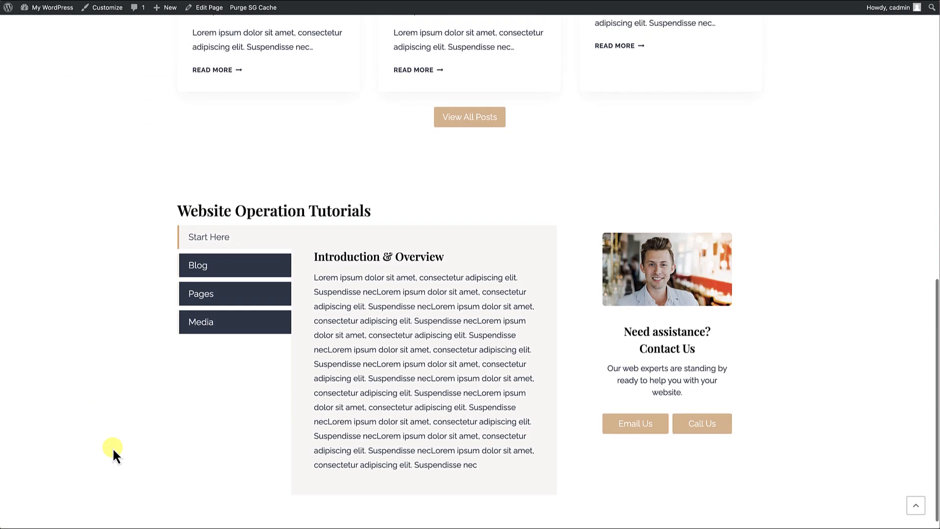
scroll(113, 447, up, 10)
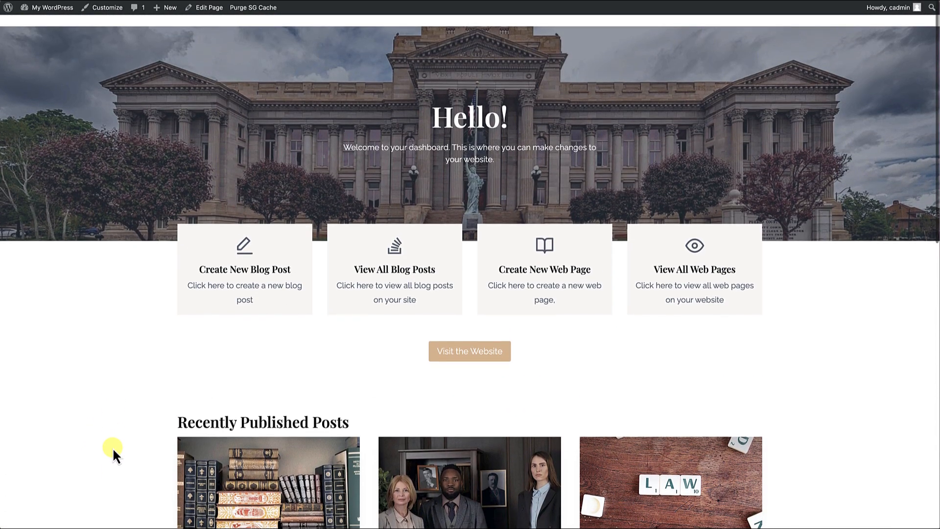
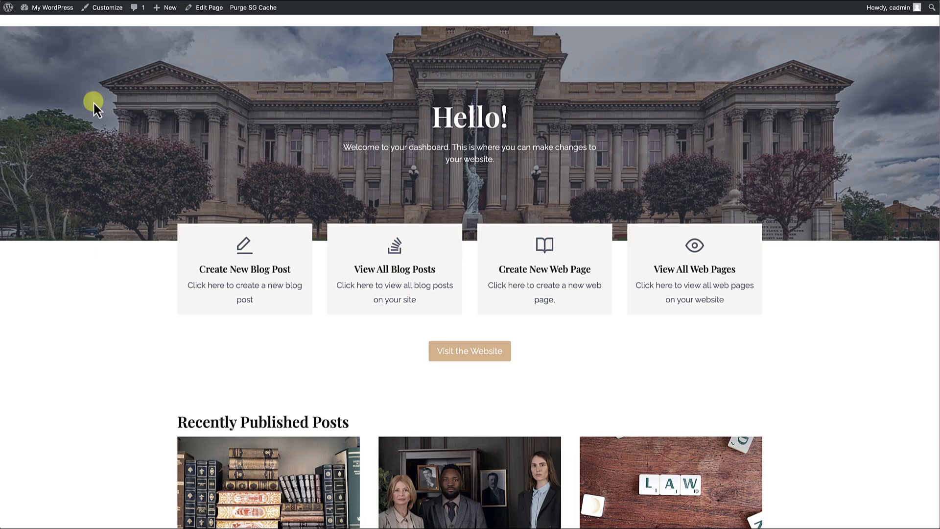
Compare the default WordPress dashboard with the live Custom Dashboard page, from the hero down to the tutorials and contact column.
click(64, 25)
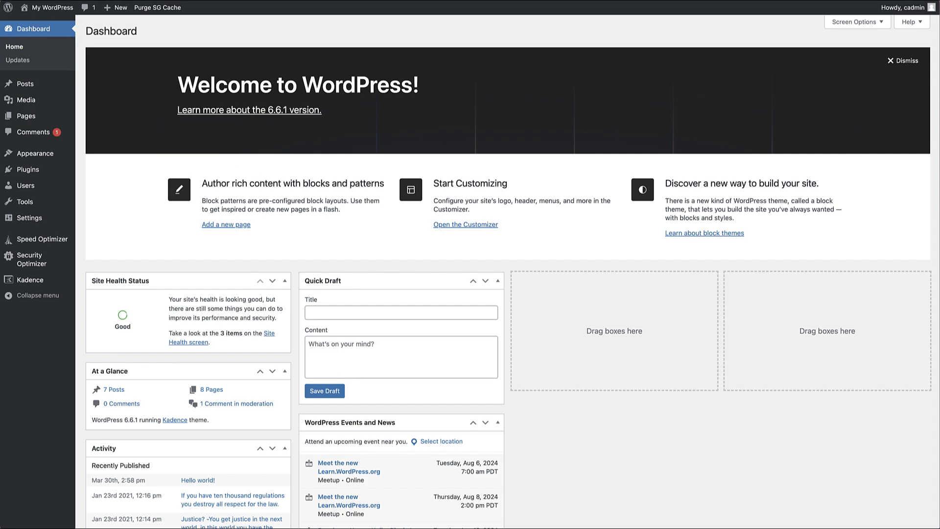
key(alt+Left)
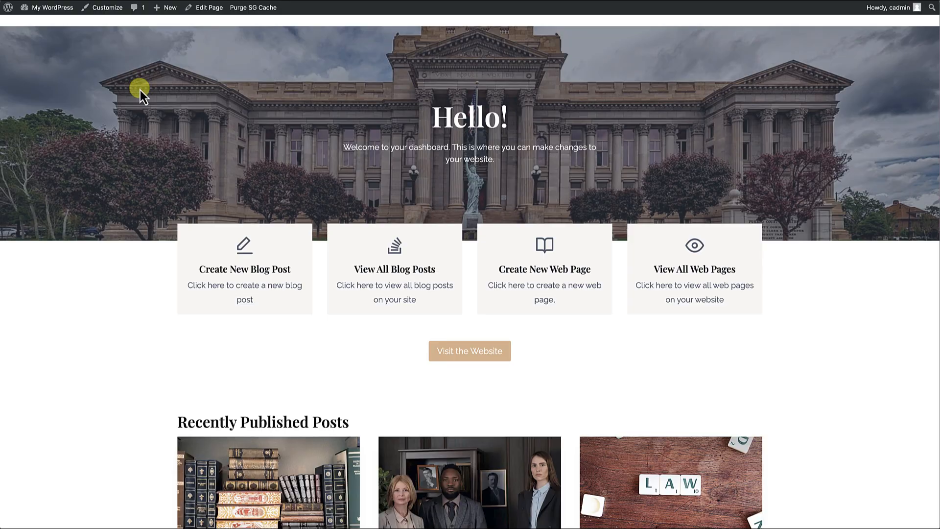
scroll(198, 234, down, 10)
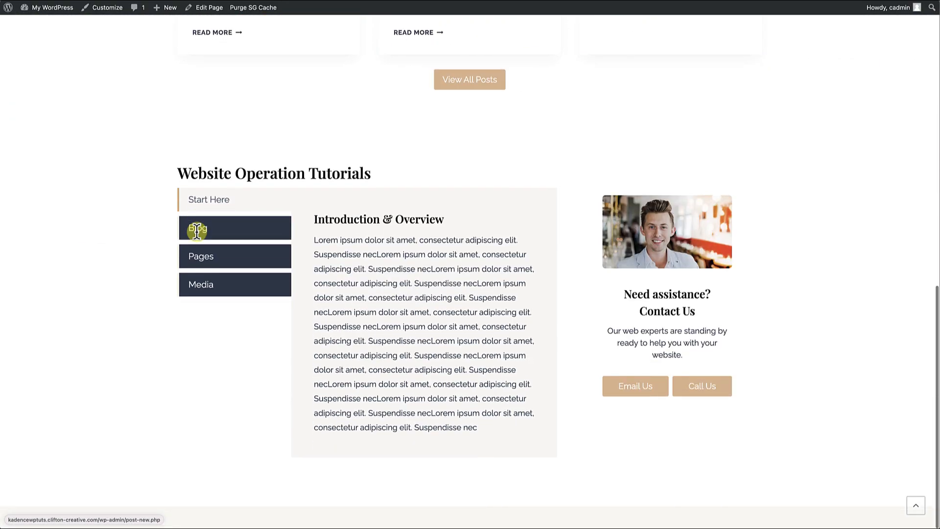
scroll(198, 234, up, 7)
scroll(198, 233, up, 4)
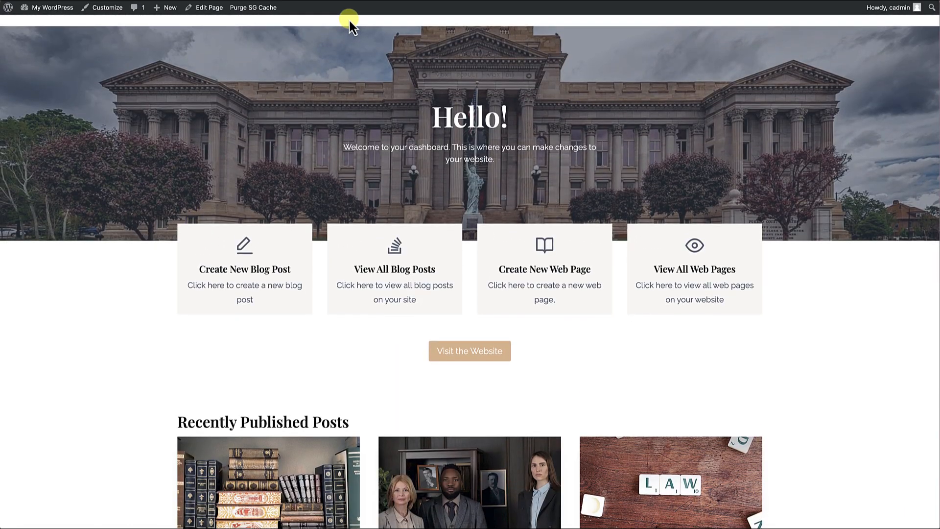
scroll(294, 130, down, 10)
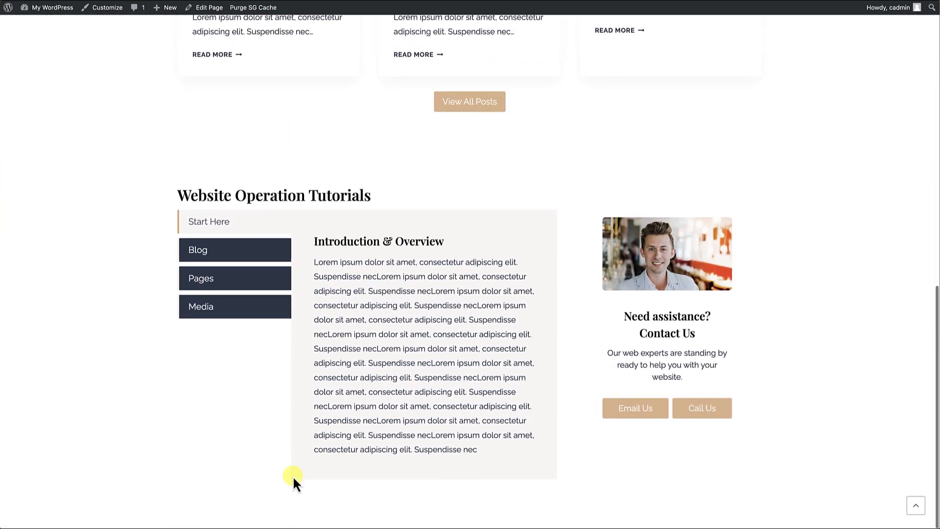
scroll(380, 299, up, 10)
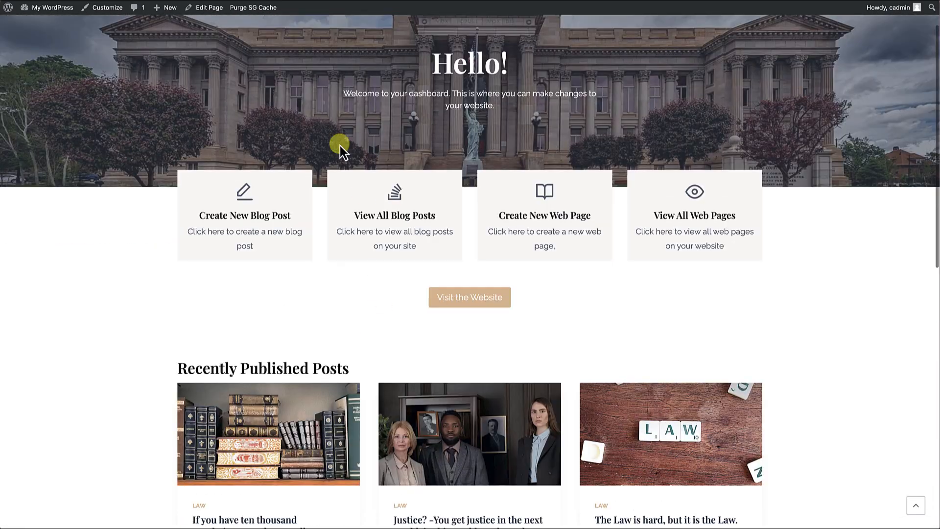
Set the outer Row Layout's linked padding to None 0px on the Custom Dashboard page and save the page.
click(218, 11)
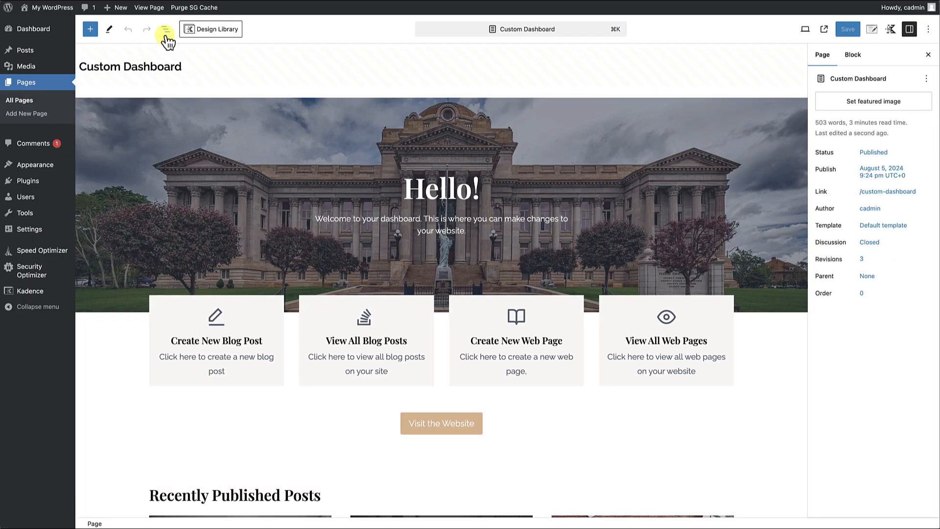
click(165, 31)
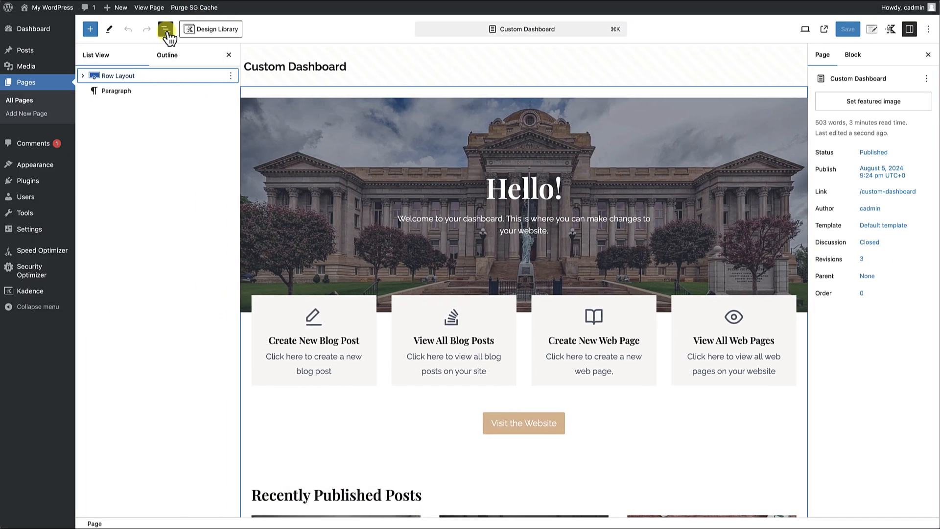
click(118, 78)
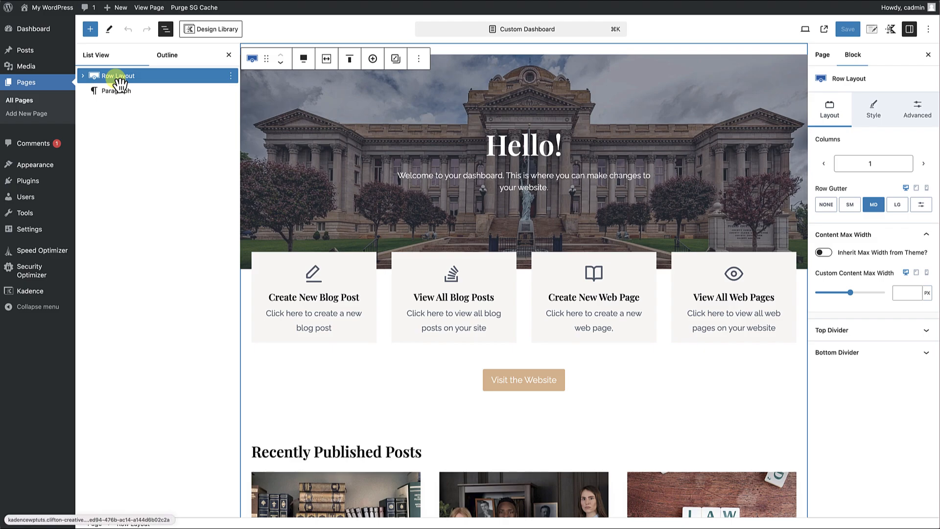
click(920, 110)
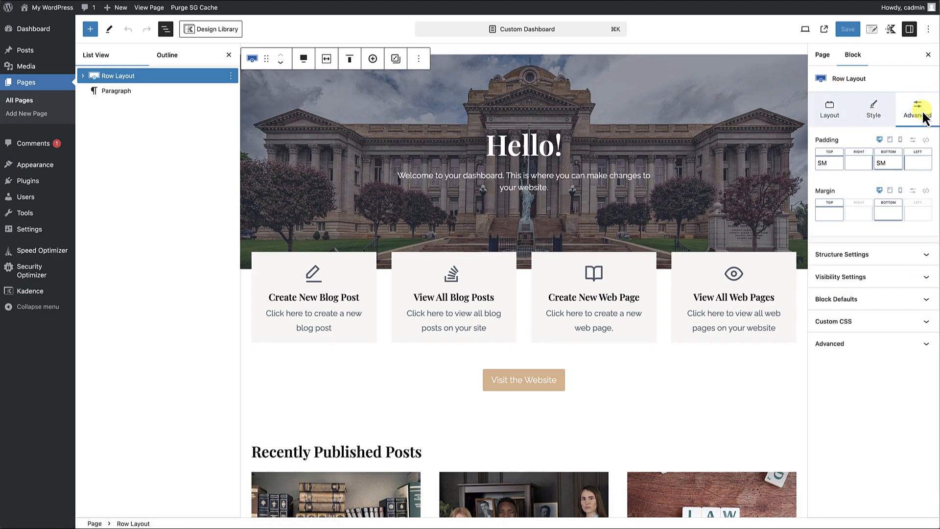
click(927, 140)
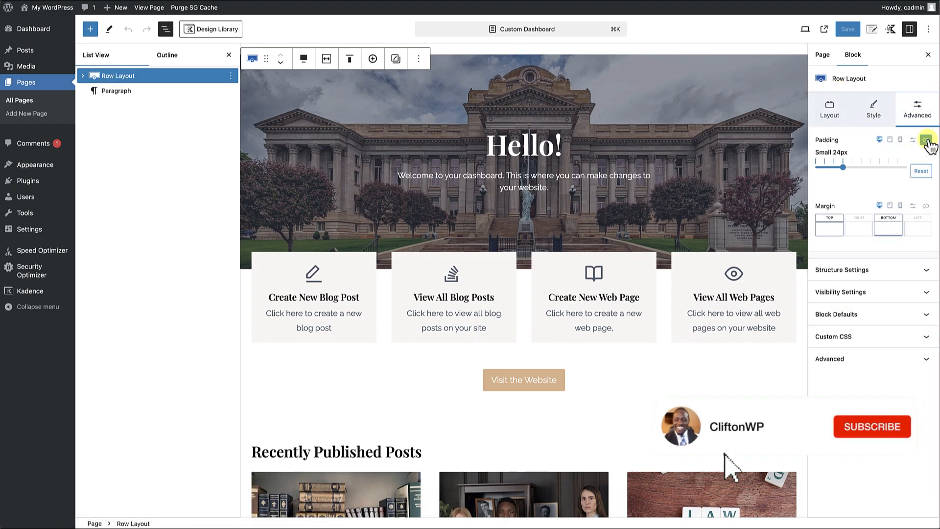
drag(846, 169, 784, 173)
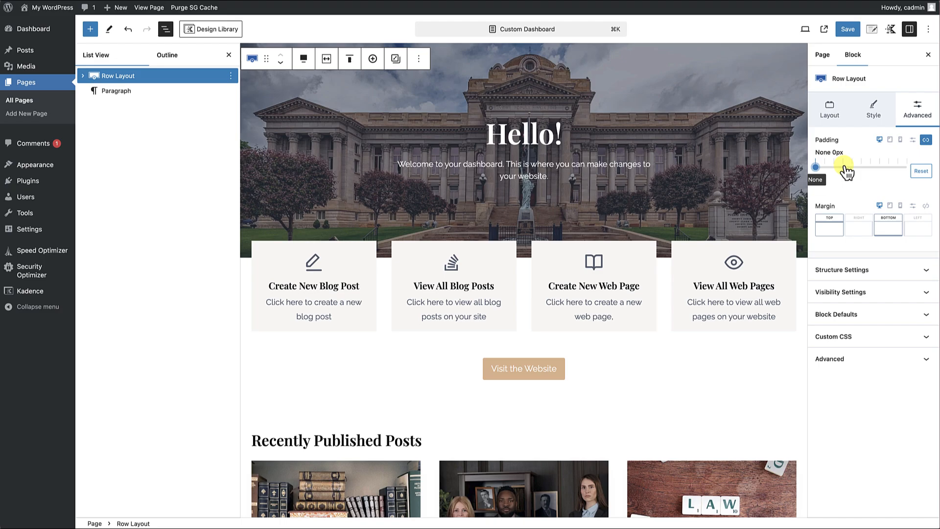
click(847, 30)
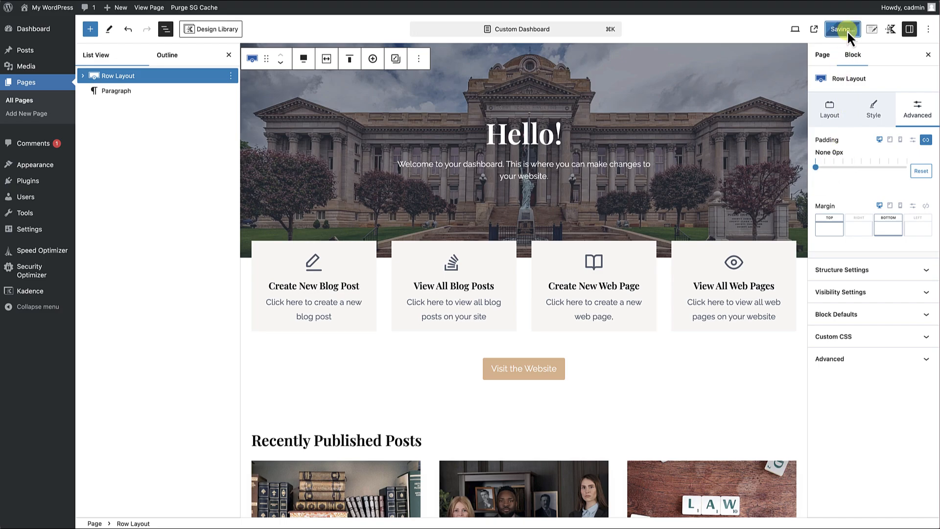
click(229, 55)
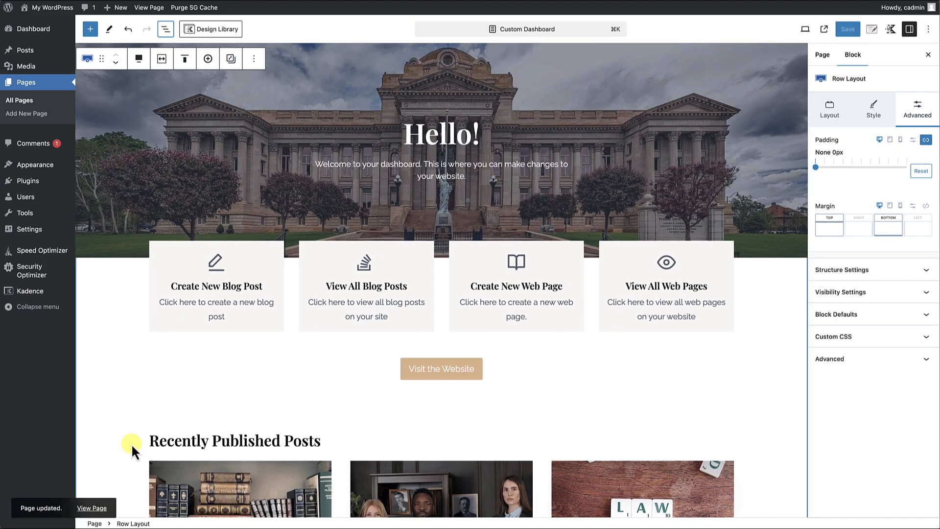
View the updated Custom Dashboard page on the live site from the hero to the contact column.
click(101, 507)
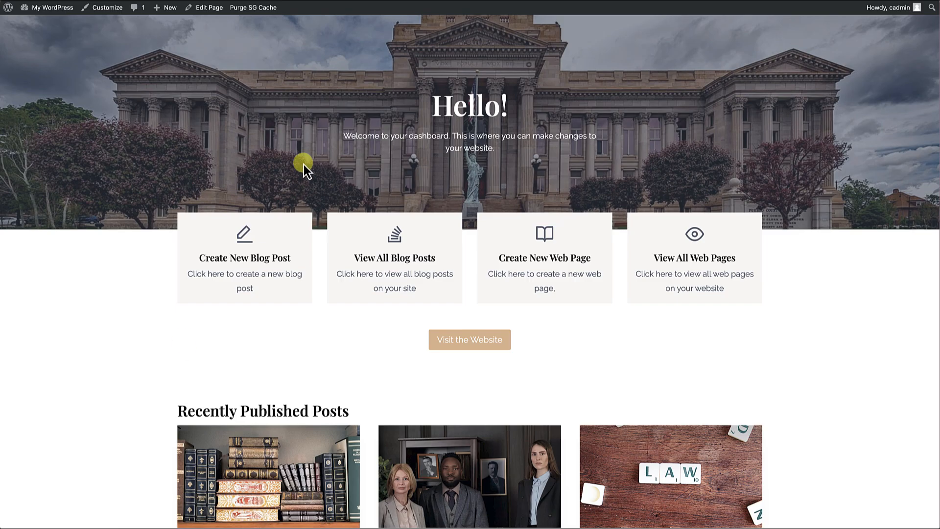
scroll(367, 137, down, 5)
scroll(368, 139, up, 5)
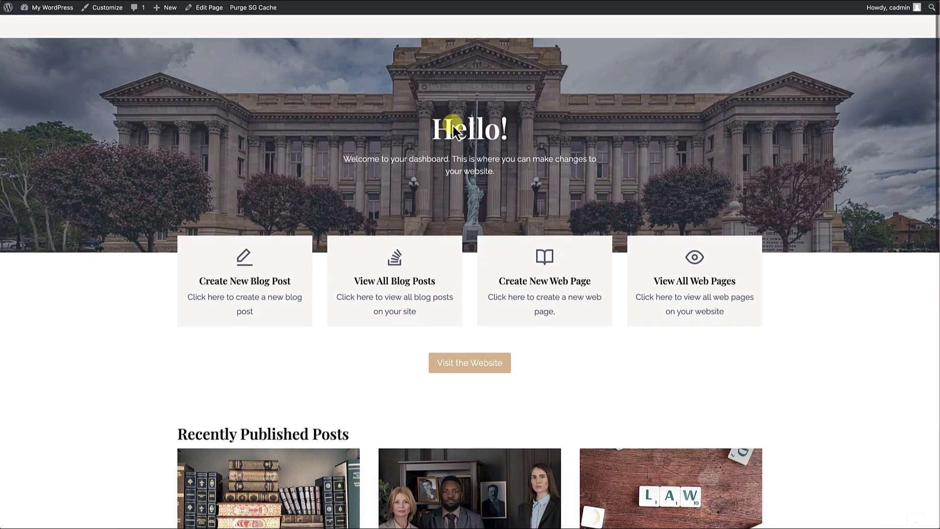
scroll(528, 224, down, 5)
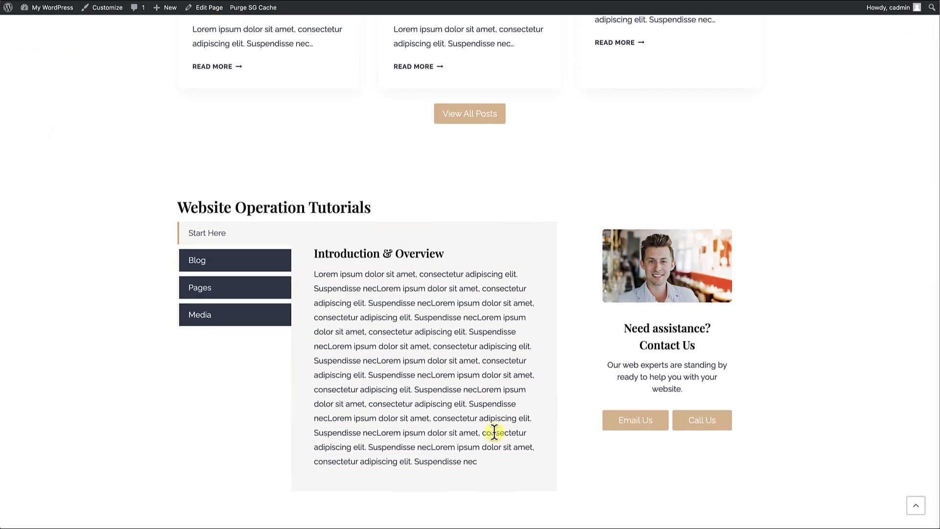
scroll(523, 310, up, 15)
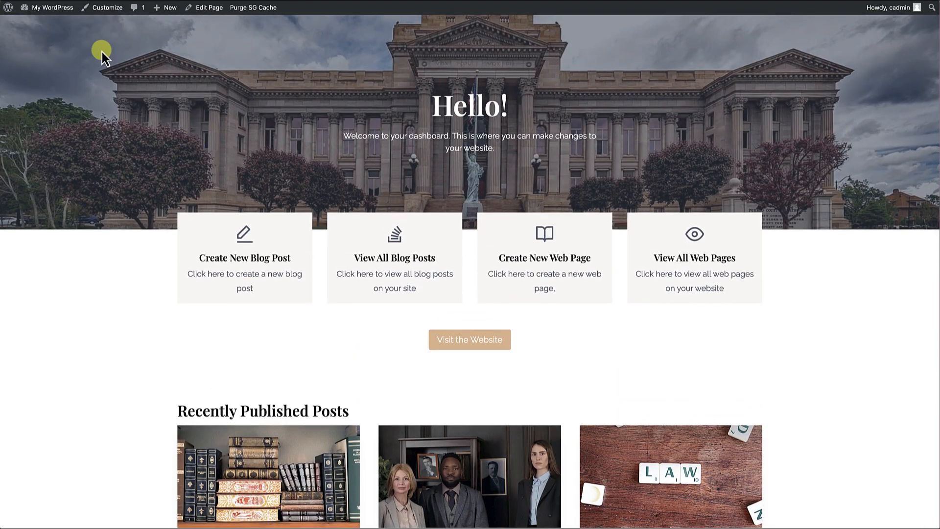
Find the White Label CMS plugin by searching new plugins for "white label cms", and install and activate it.
mouse_move(54, 8)
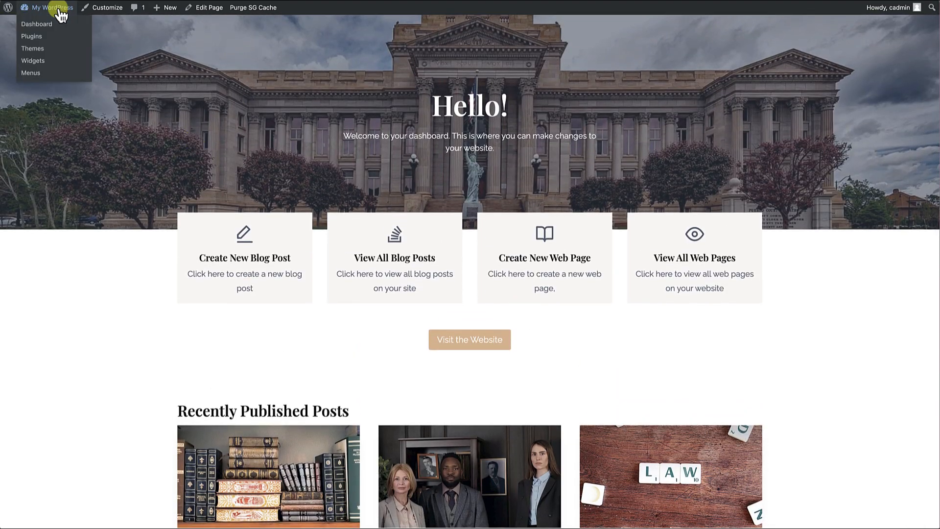
click(36, 24)
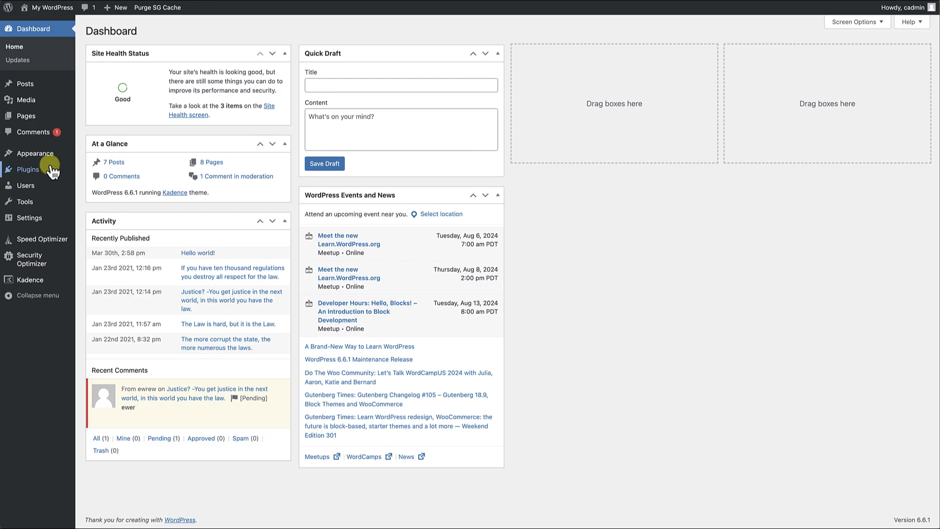
mouse_move(29, 172)
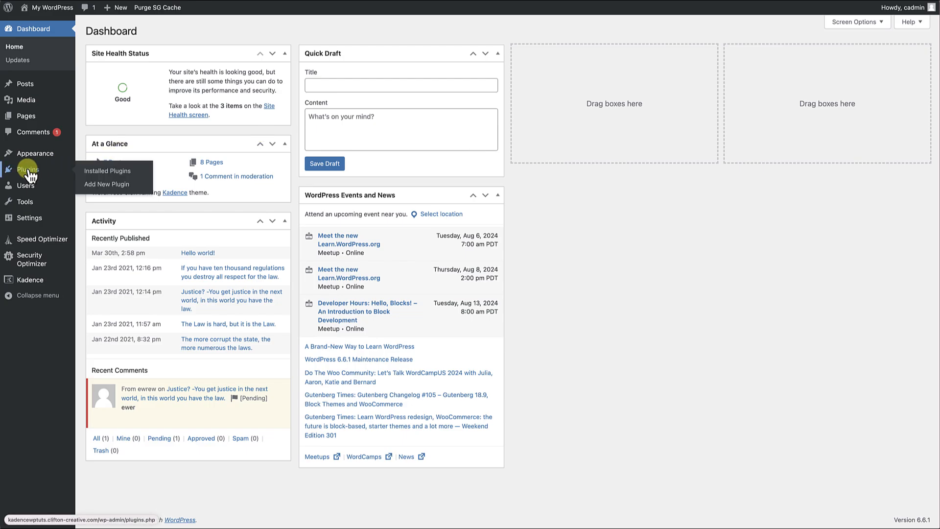
click(96, 185)
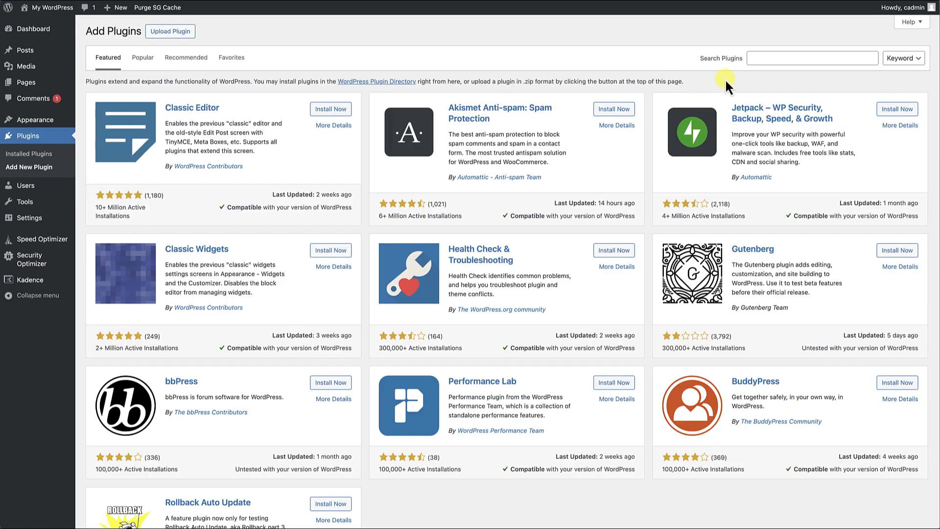
click(766, 58)
text(wh)
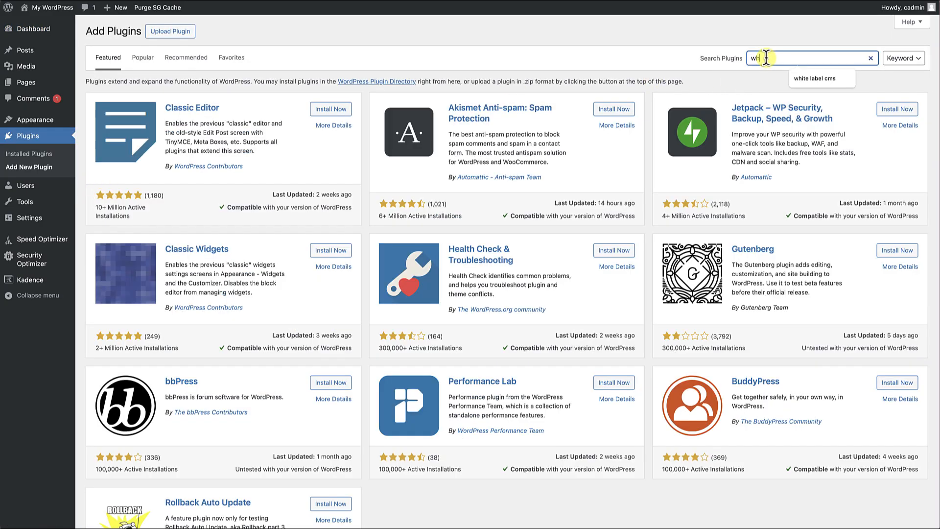
text(it)
click(815, 78)
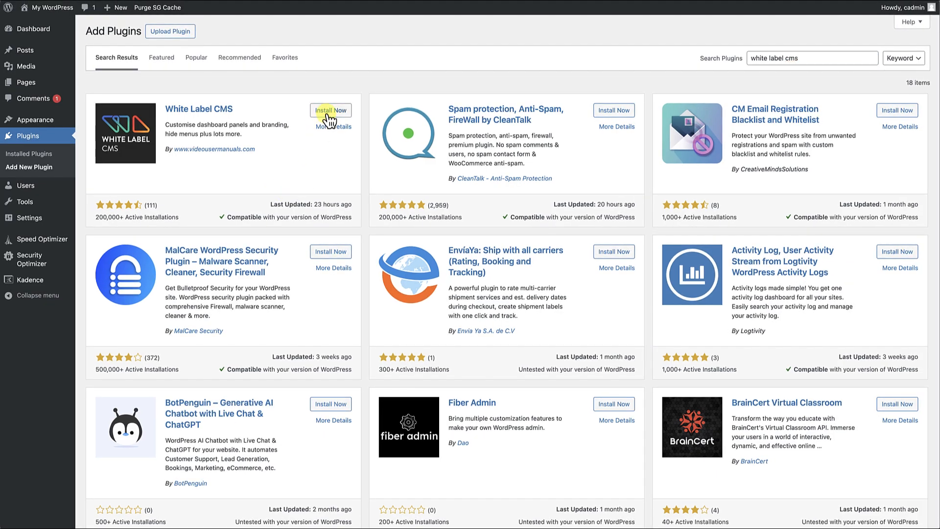
click(350, 111)
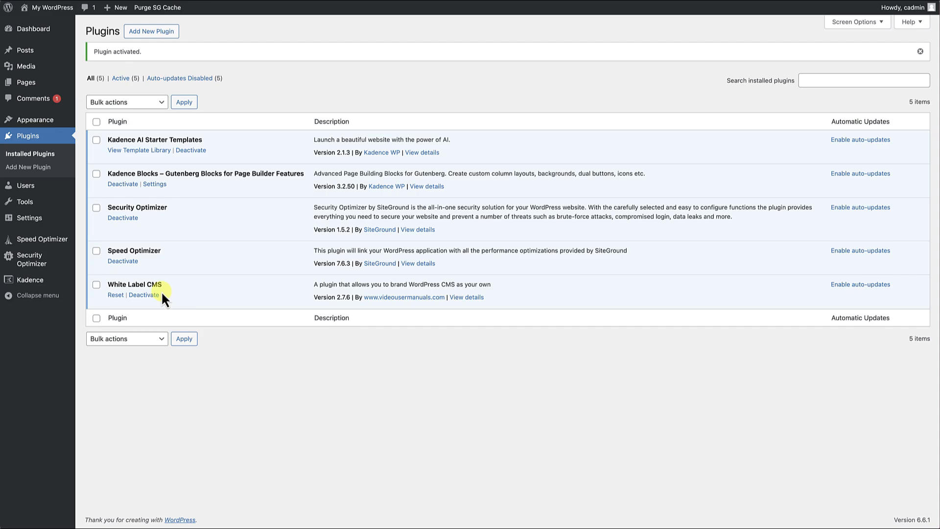
Enable Hide WordPress Logo and Links and Hide WP Version in the White Label CMS branding settings.
mouse_move(43, 221)
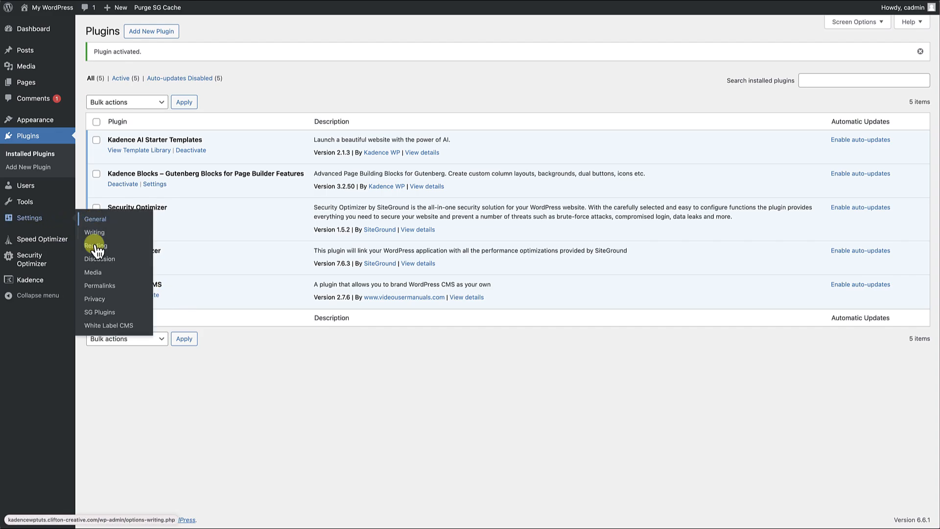
click(104, 327)
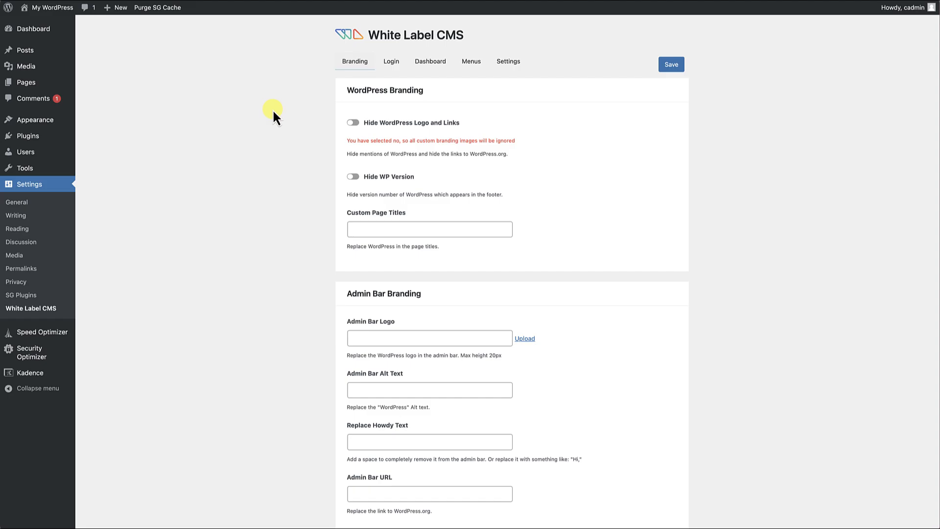
click(365, 122)
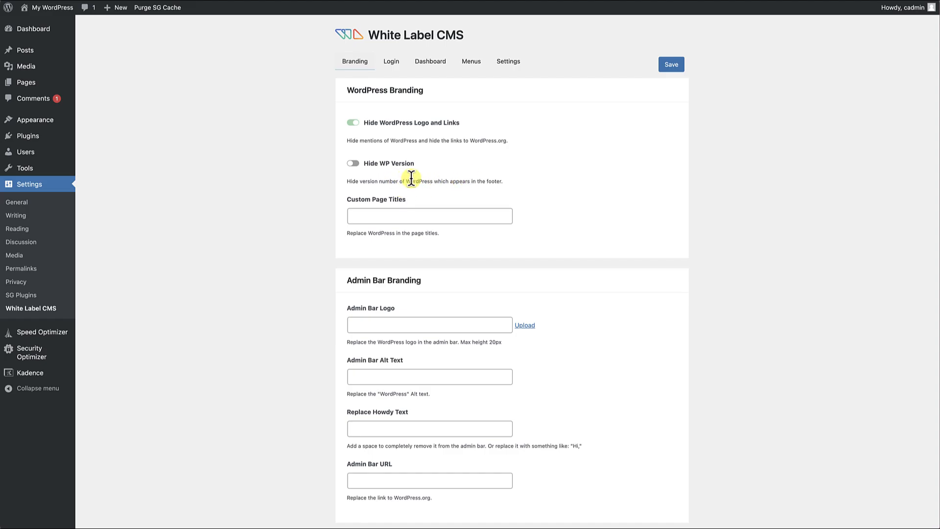
click(354, 163)
Set the Admin Bar Logo to CliftonWP-5.png from the media library and save the White Label CMS settings.
scroll(421, 241, down, 2)
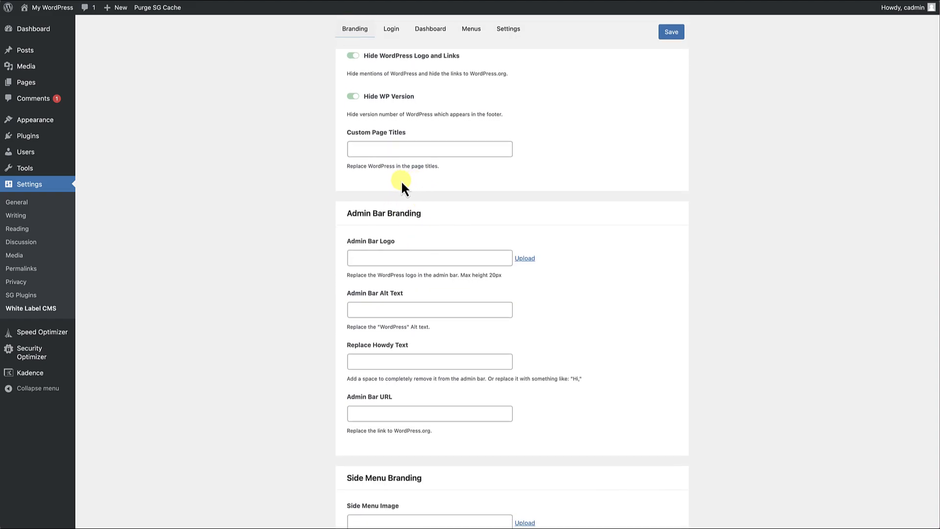
scroll(434, 166, down, 2)
scroll(435, 168, down, 1)
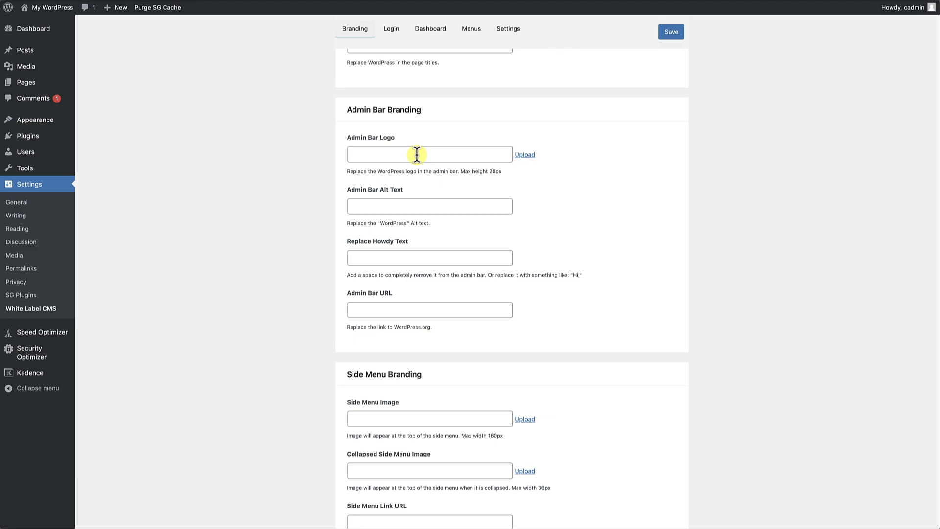
mouse_move(9, 8)
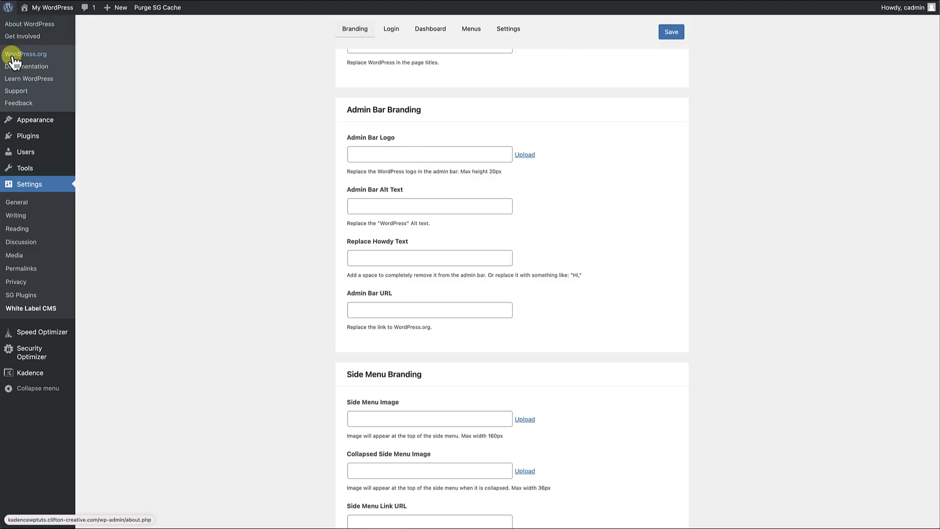
click(525, 155)
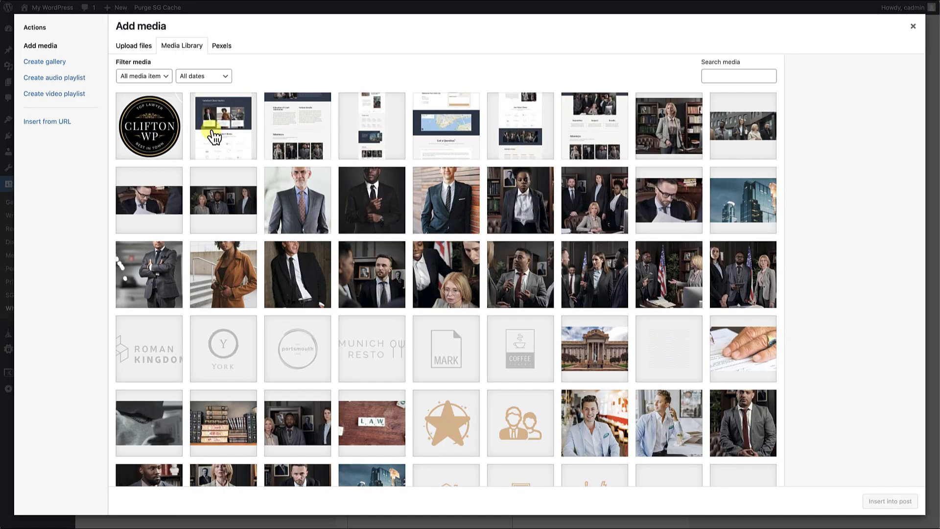
click(152, 127)
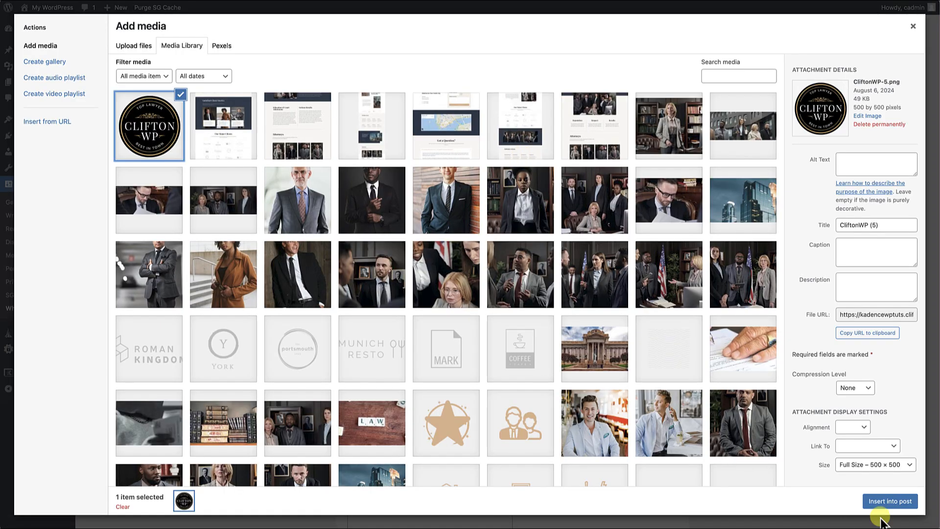
click(890, 501)
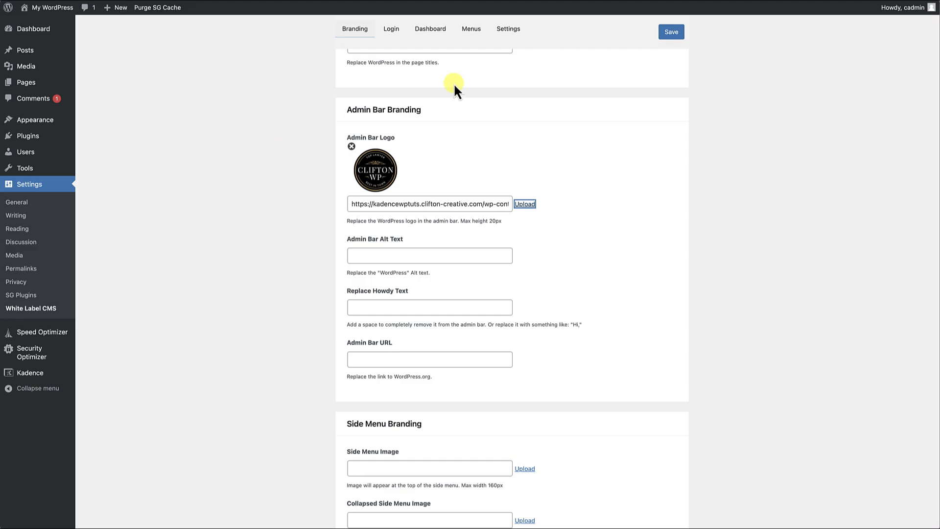
click(678, 36)
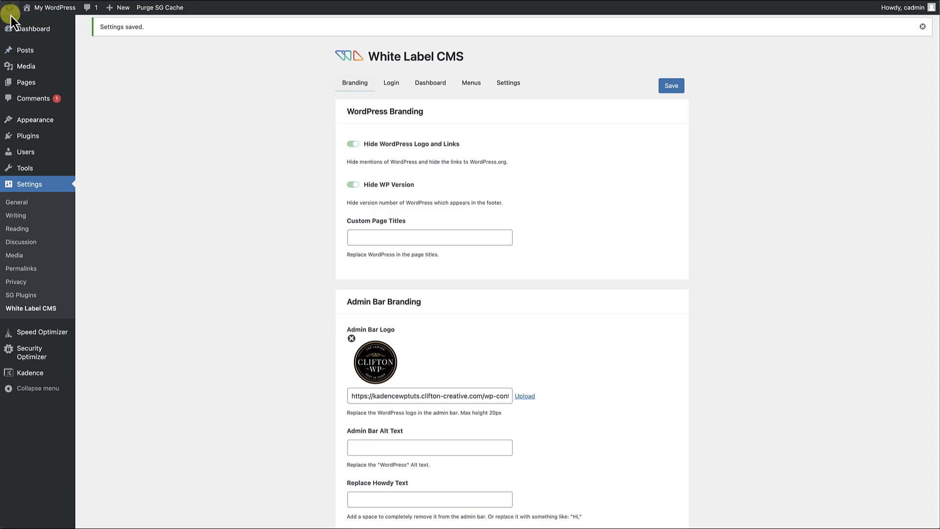
scroll(326, 265, down, 5)
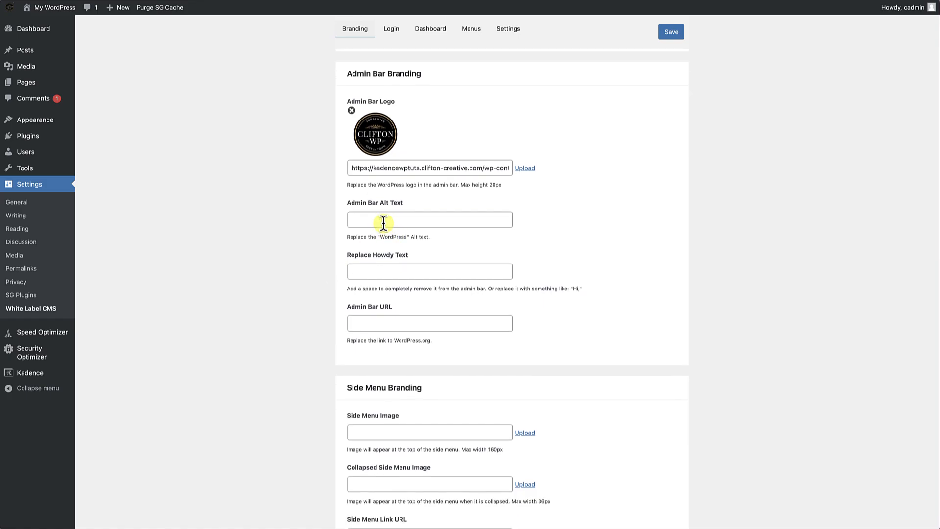
Set the Admin Bar Alt Text to "Clifton" and the Replace Howdy Text to "Hello".
click(383, 223)
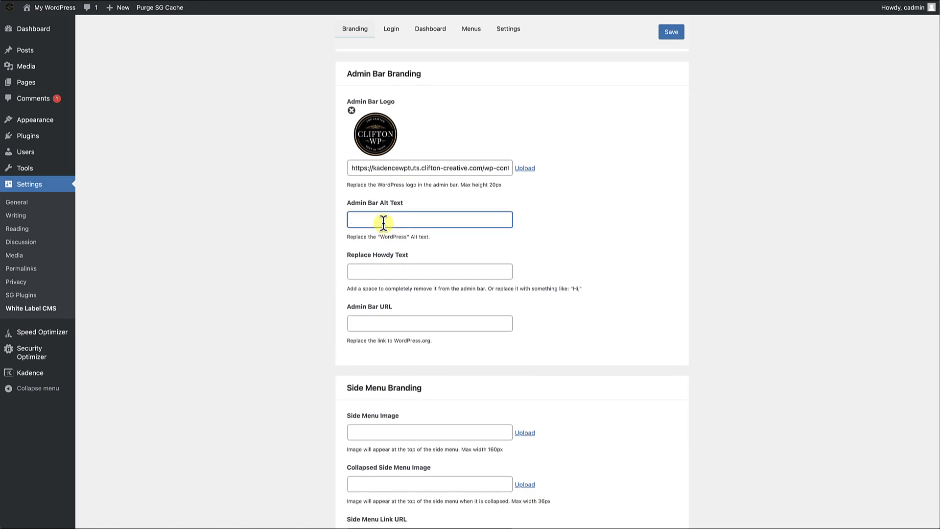
text(Clifton)
click(392, 271)
text(H)
key(BackSpace)
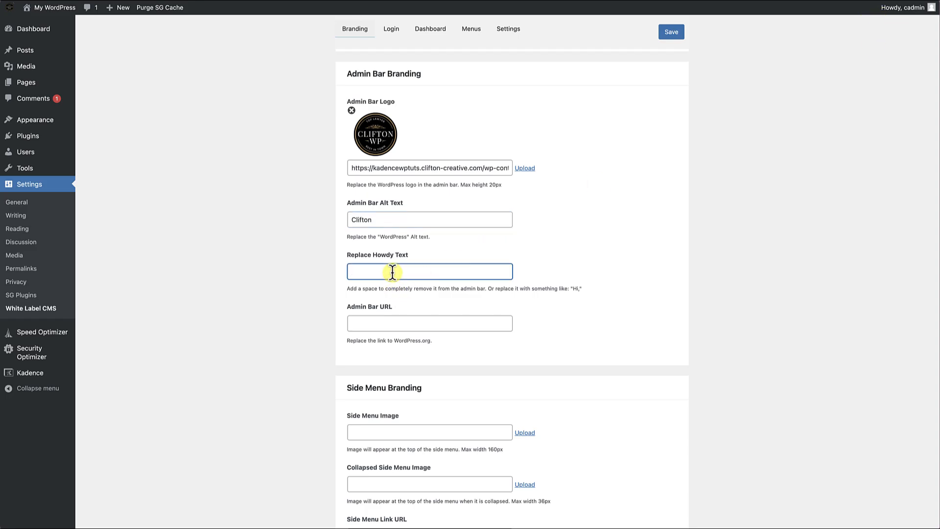
text(Hello)
click(554, 284)
Set the Side Menu Image to the Clifton WP logo from the media library and save the settings.
scroll(541, 332, down, 1)
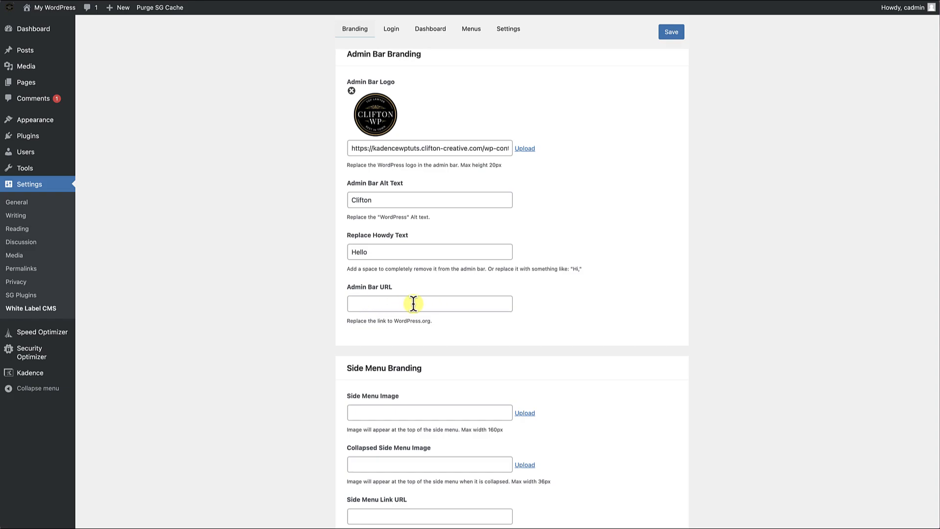
scroll(415, 304, down, 6)
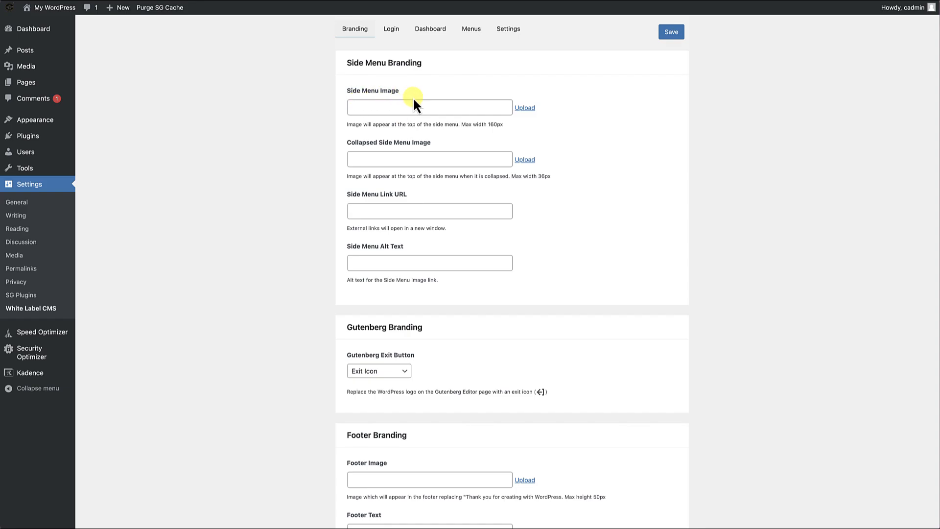
click(525, 108)
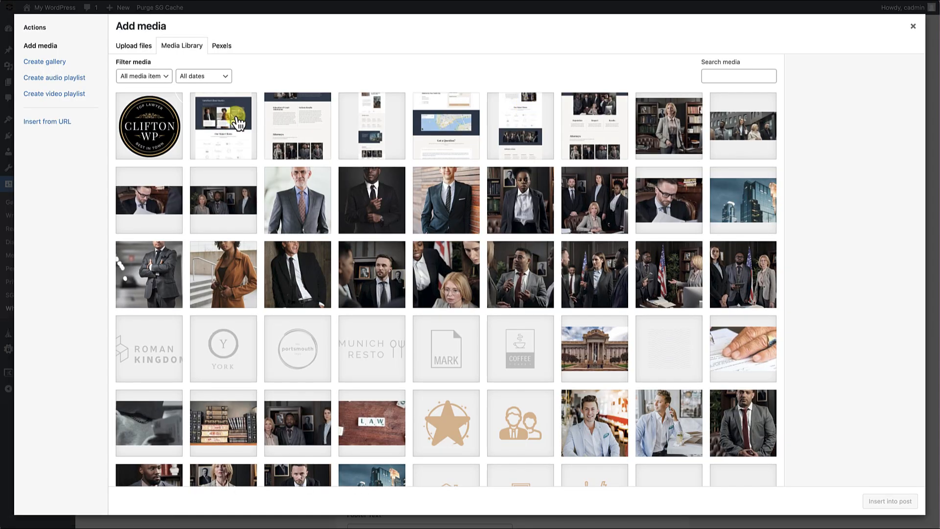
click(169, 119)
click(911, 502)
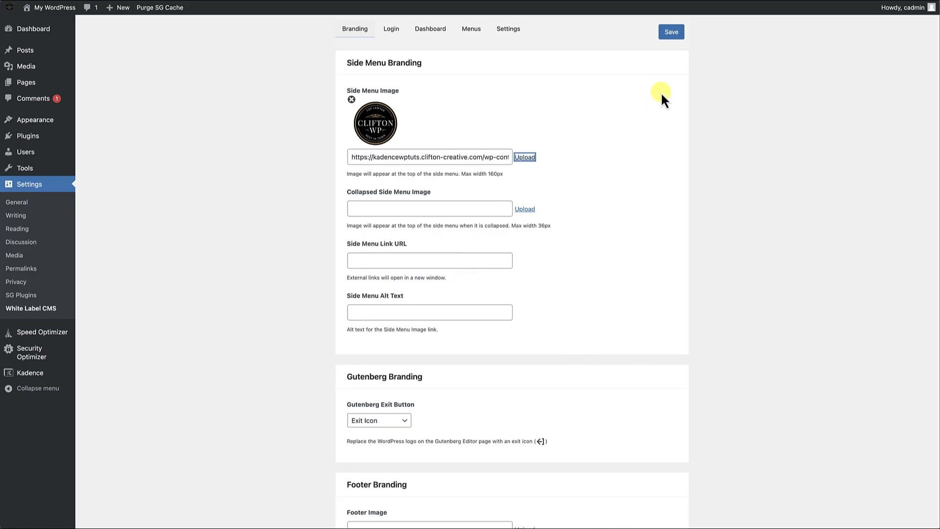
click(672, 34)
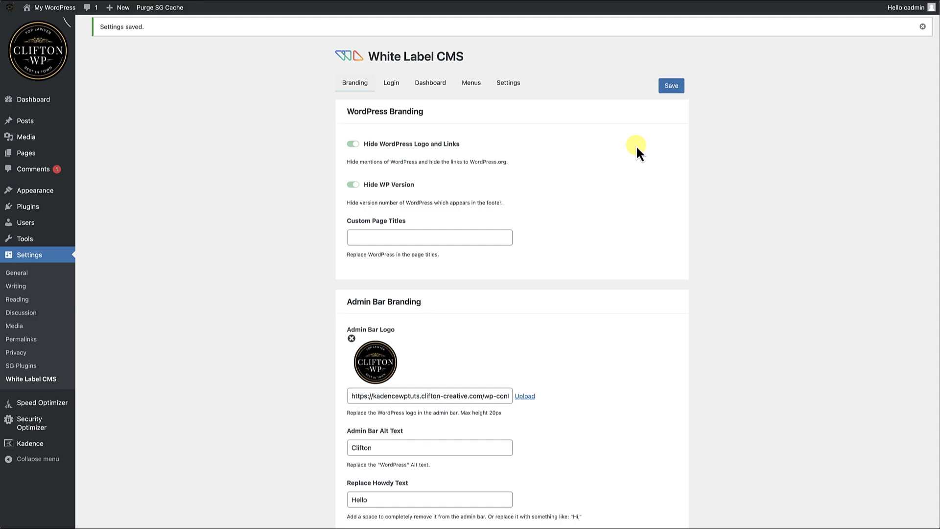
Check the saved logo in the admin side menu, then collapse the menu.
scroll(552, 213, down, 1)
scroll(545, 227, down, 2)
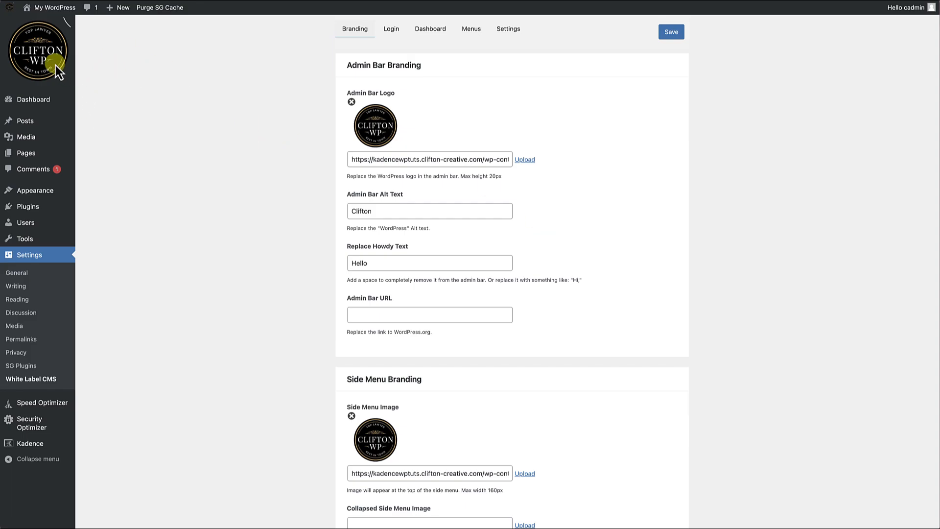
scroll(357, 230, down, 5)
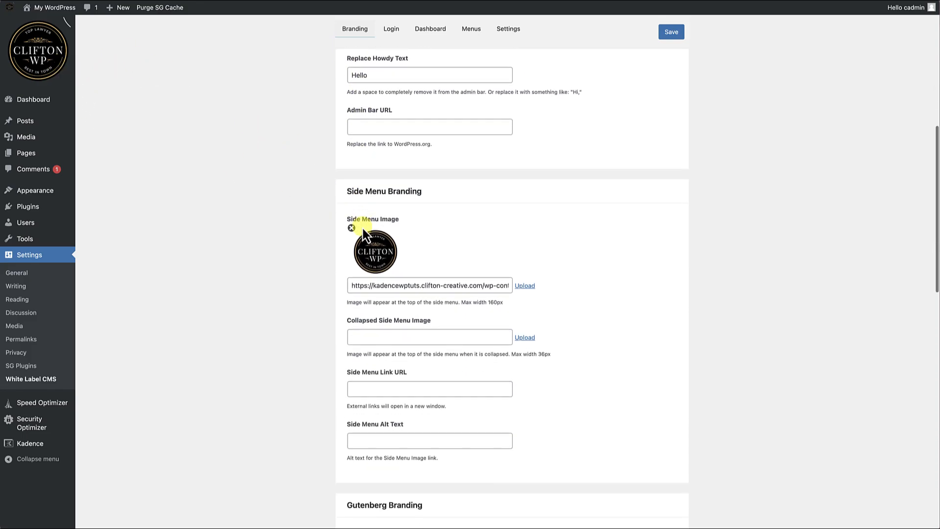
scroll(363, 229, down, 3)
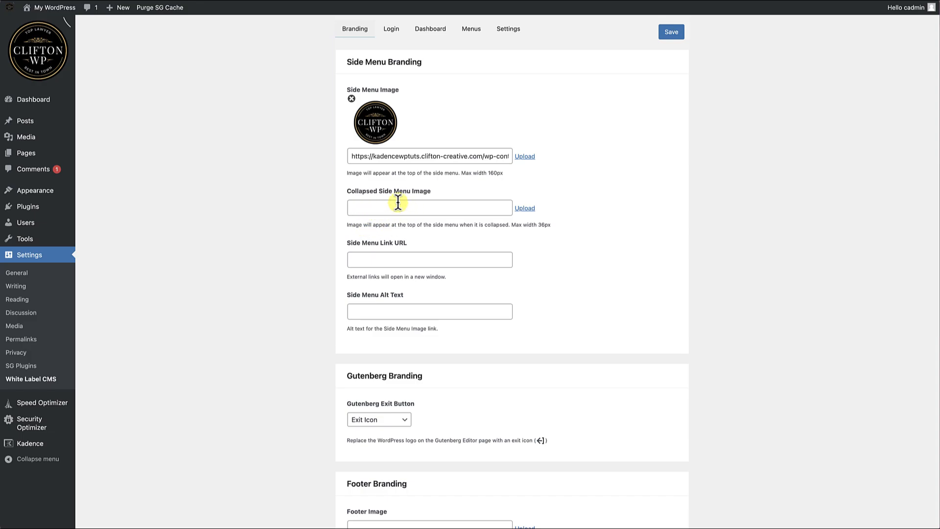
click(44, 459)
Set the Collapsed Side Menu Image to CliftonWP-5.png from the media library and save the settings.
click(497, 208)
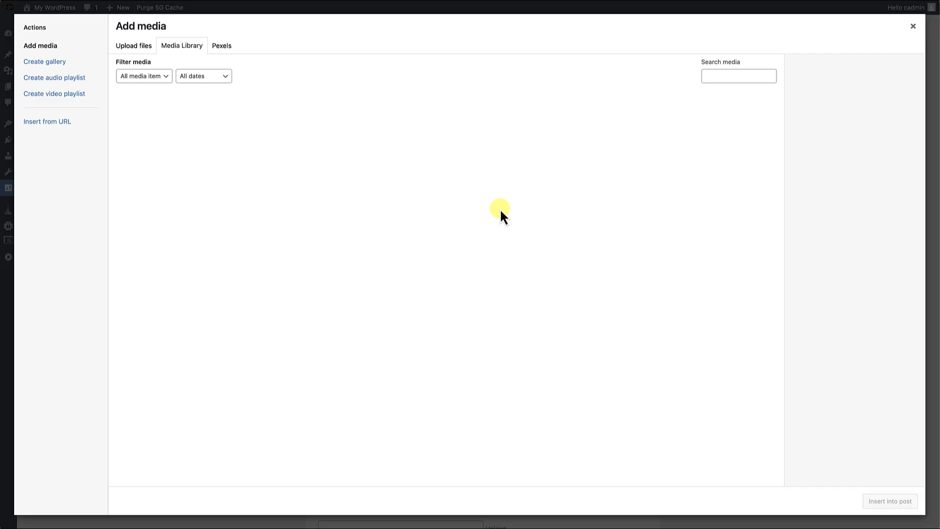
click(174, 135)
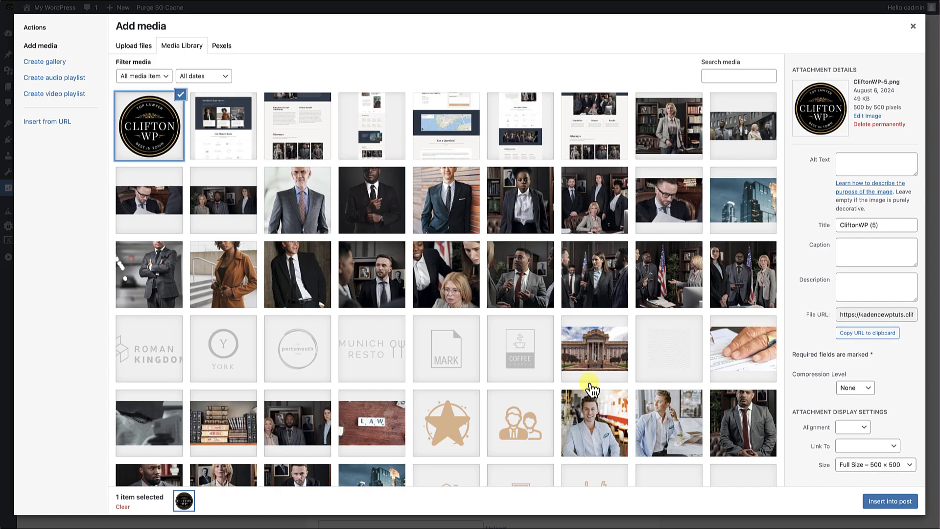
click(896, 501)
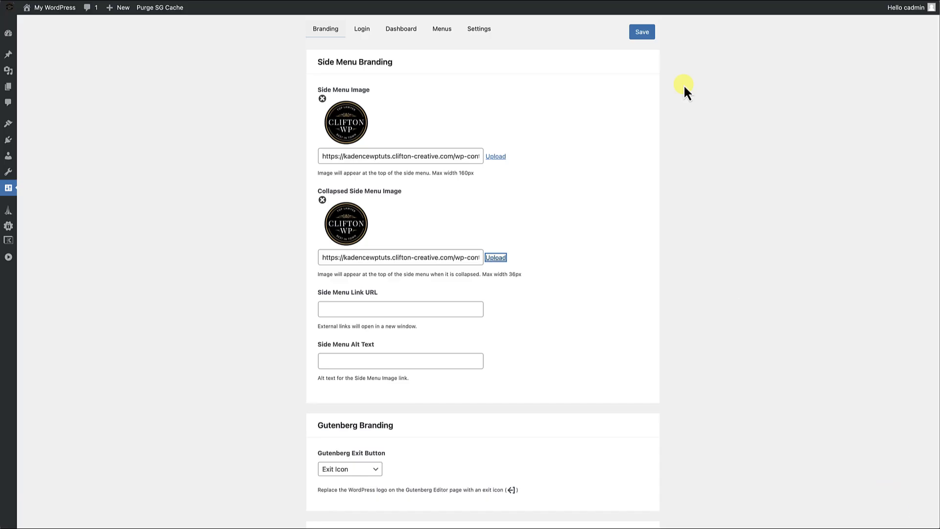
click(642, 32)
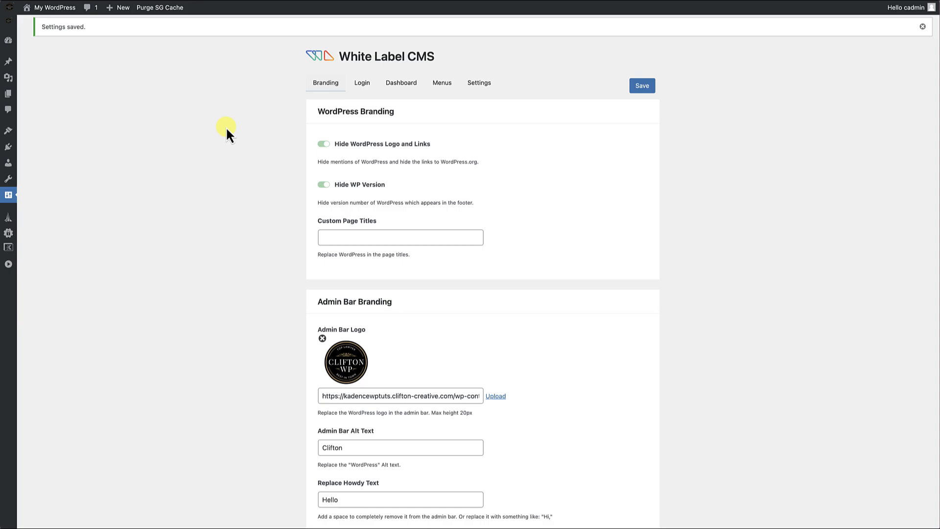
Remove the Collapsed Side Menu Image and save the settings.
scroll(241, 304, down, 10)
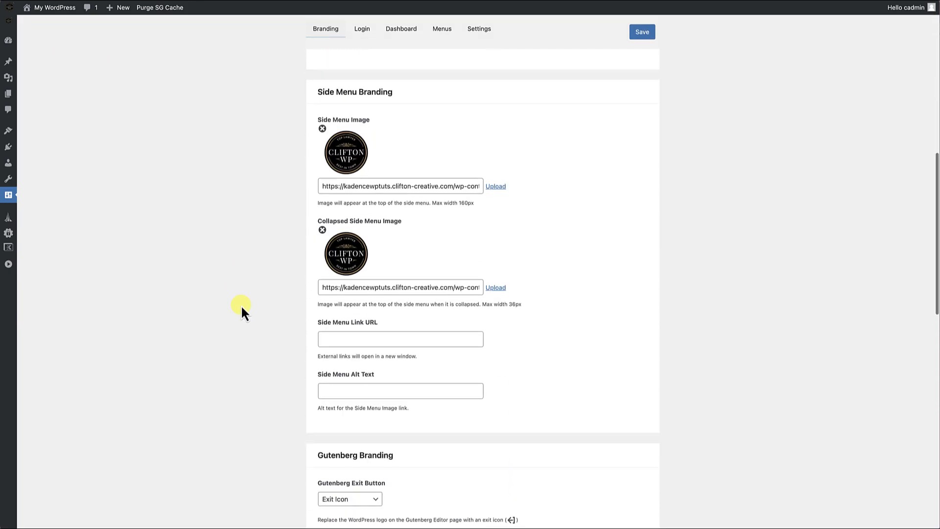
click(322, 229)
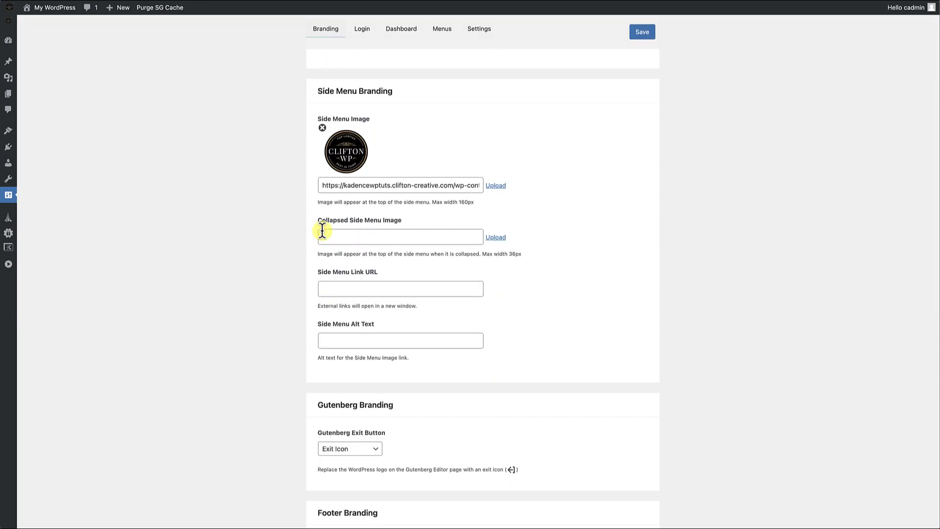
click(643, 34)
Review the remaining Side Menu, Gutenberg and Footer Branding options and the current admin page footer.
scroll(344, 314, down, 12)
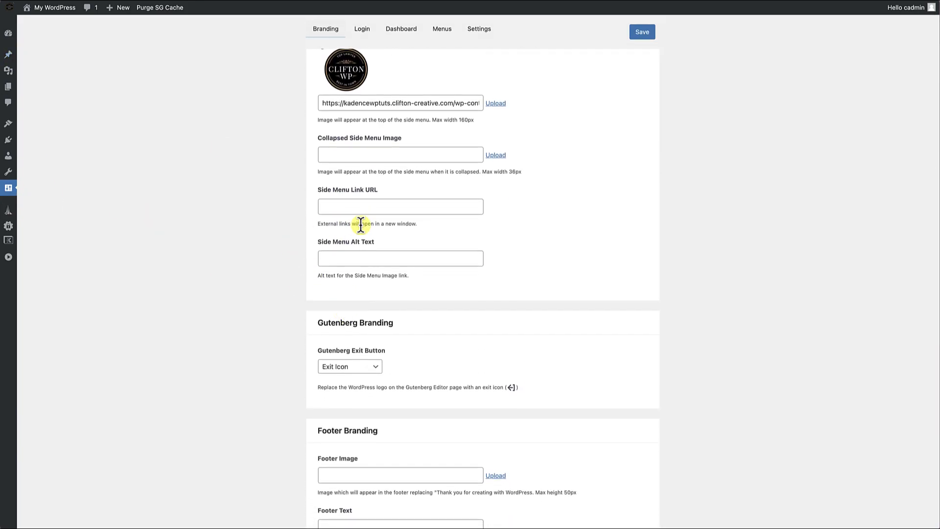
scroll(351, 260, down, 1)
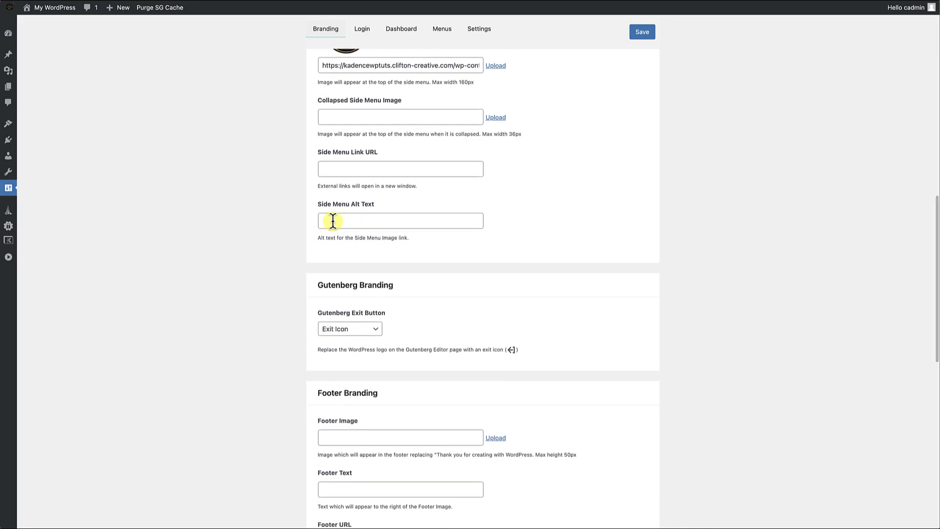
scroll(352, 260, down, 6)
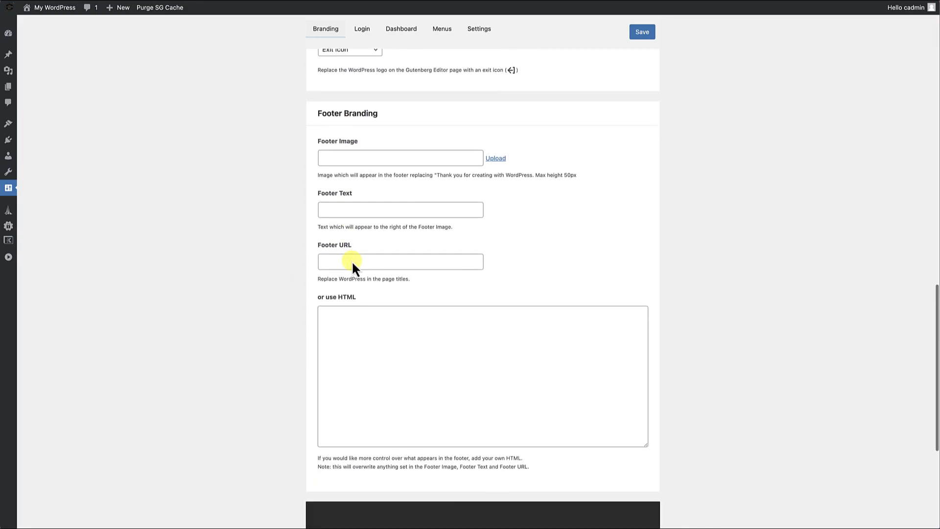
scroll(362, 279, up, 1)
scroll(374, 301, down, 7)
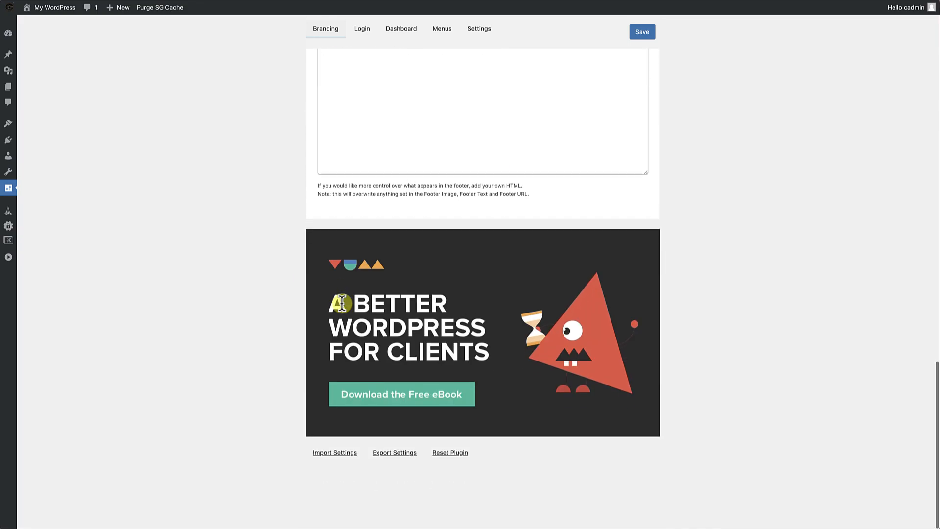
scroll(394, 291, up, 4)
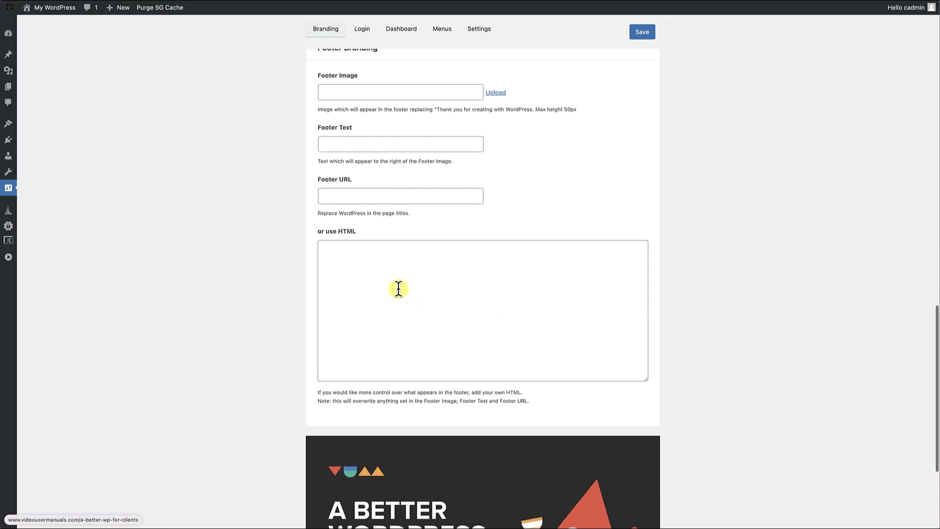
scroll(362, 155, up, 1)
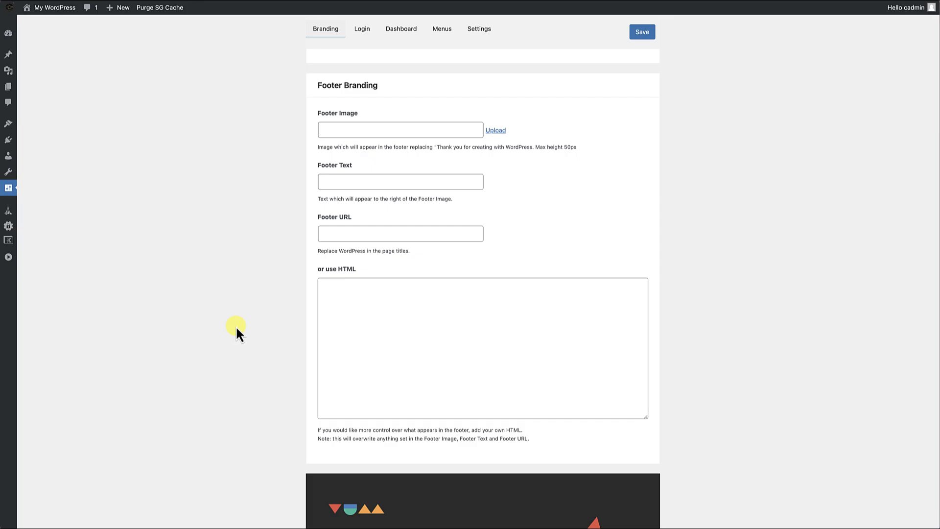
scroll(237, 331, down, 4)
scroll(363, 165, up, 3)
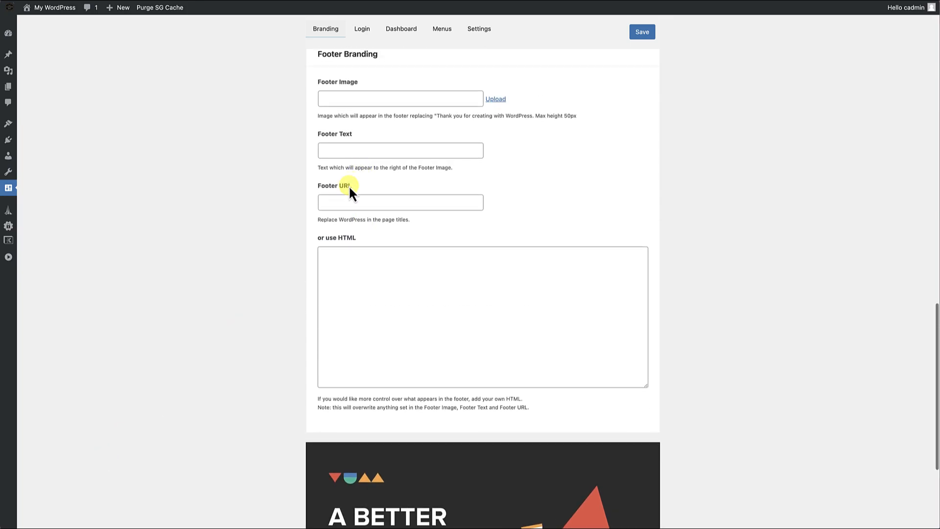
Set the Footer Text to "Thank you for building with CliftonWP", save, and check it in the admin footer.
click(348, 148)
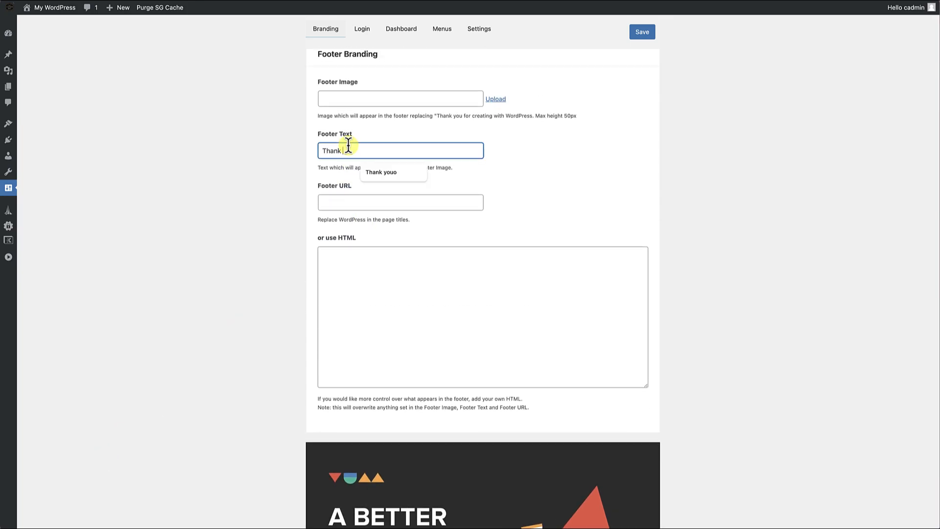
text(Thank you for buioldi)
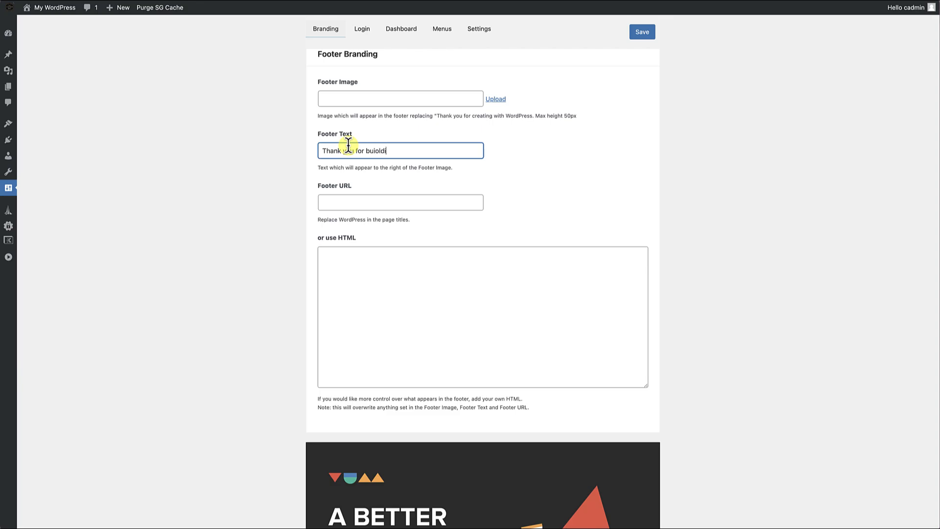
key(BackSpace)
key(BackSpace)
key(BackSpace)
key(BackSpace)
text(lding with CliftonWP)
scroll(205, 267, down, 4)
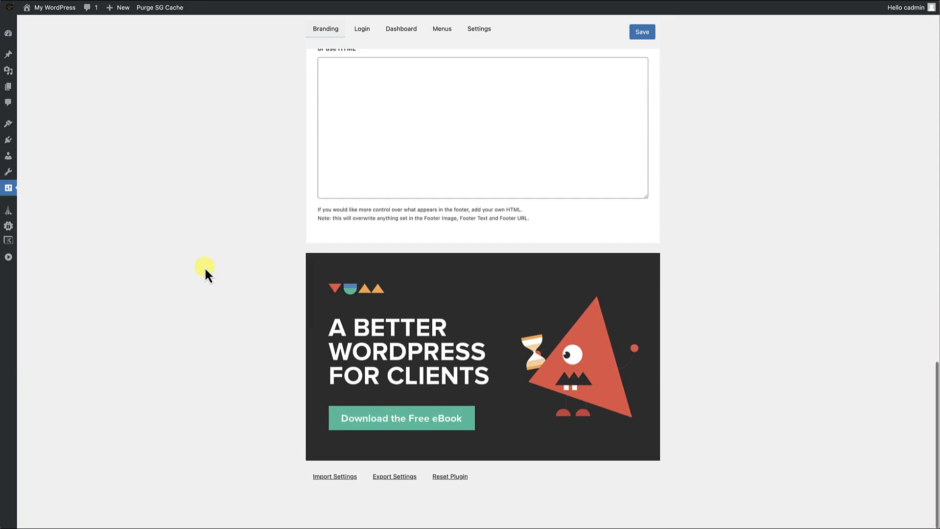
scroll(211, 271, up, 7)
click(642, 35)
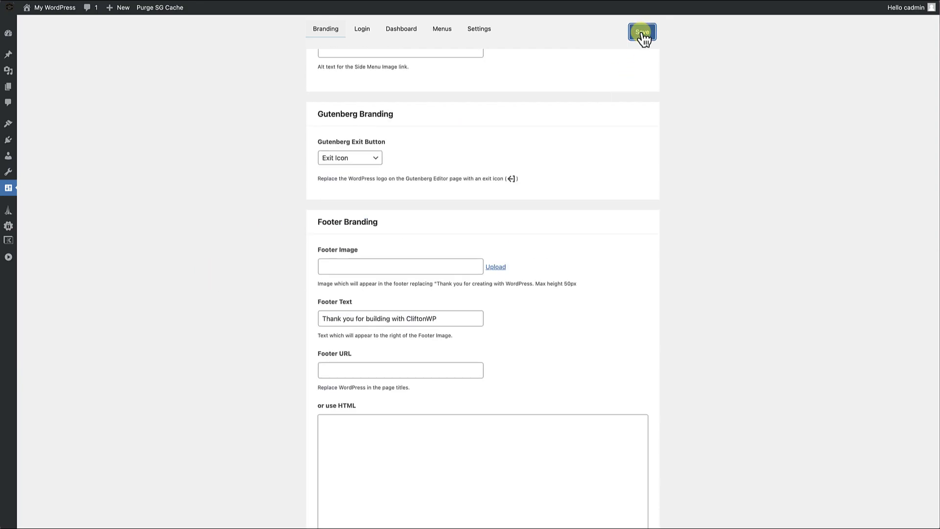
scroll(382, 251, down, 15)
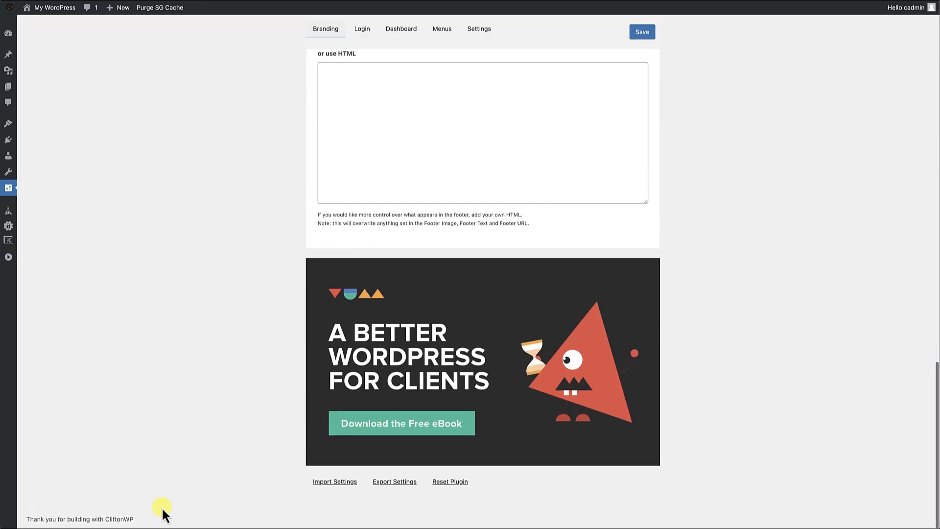
drag(26, 520, 176, 523)
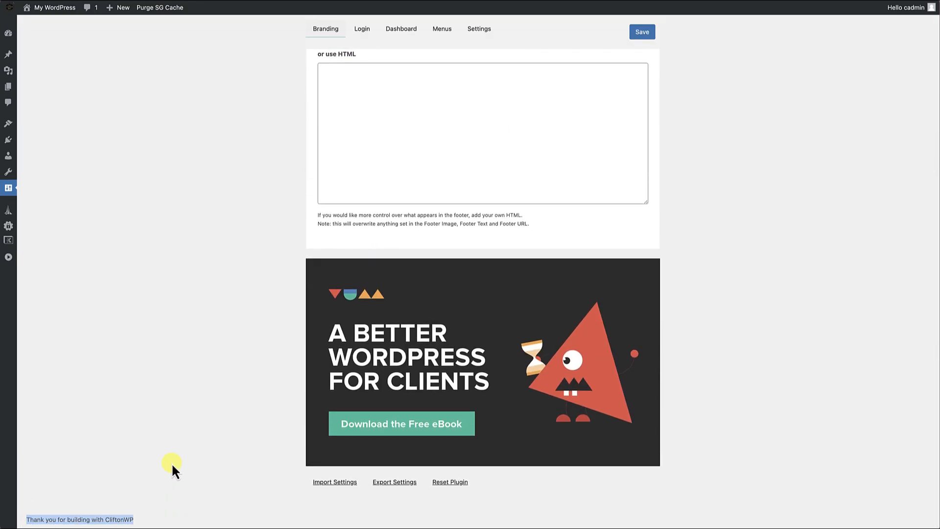
Try "#" as the Footer URL, replace it with a full https address, and save to link the footer text.
scroll(171, 463, up, 5)
click(354, 276)
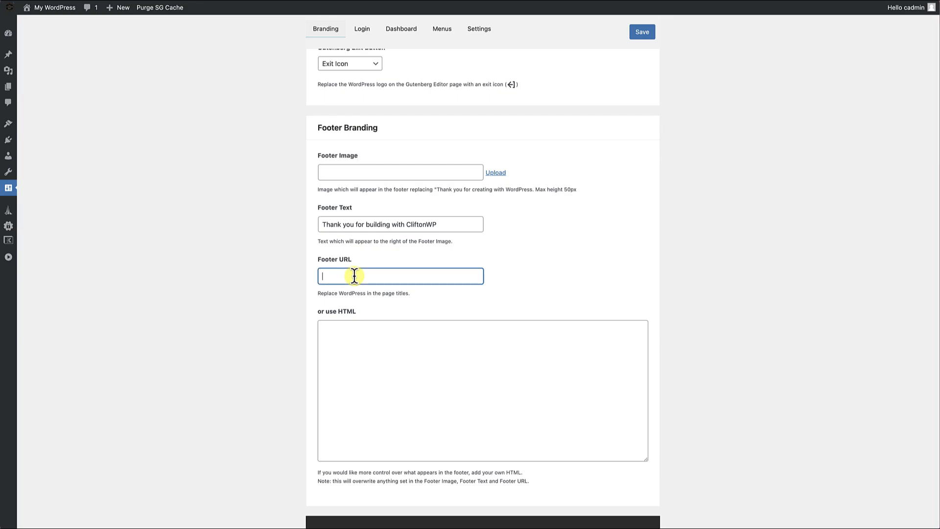
text(#)
click(654, 32)
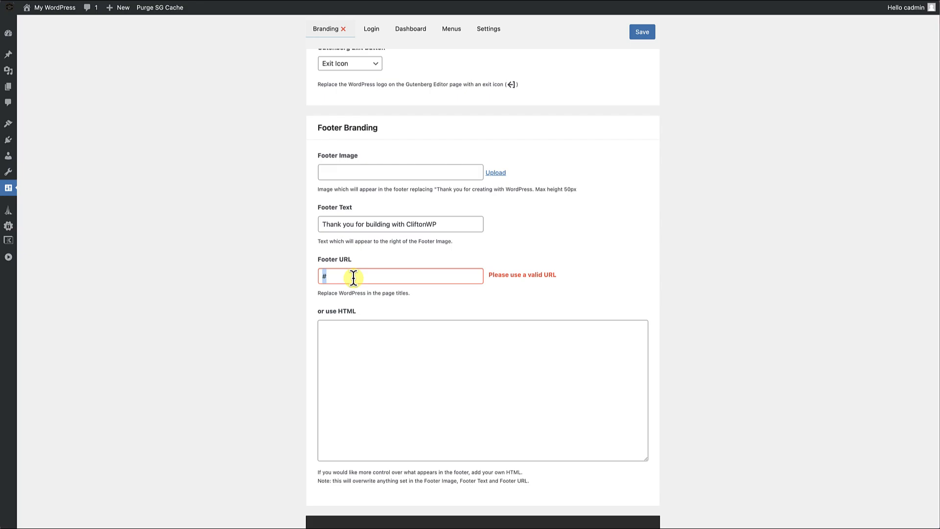
scroll(354, 277, down, 10)
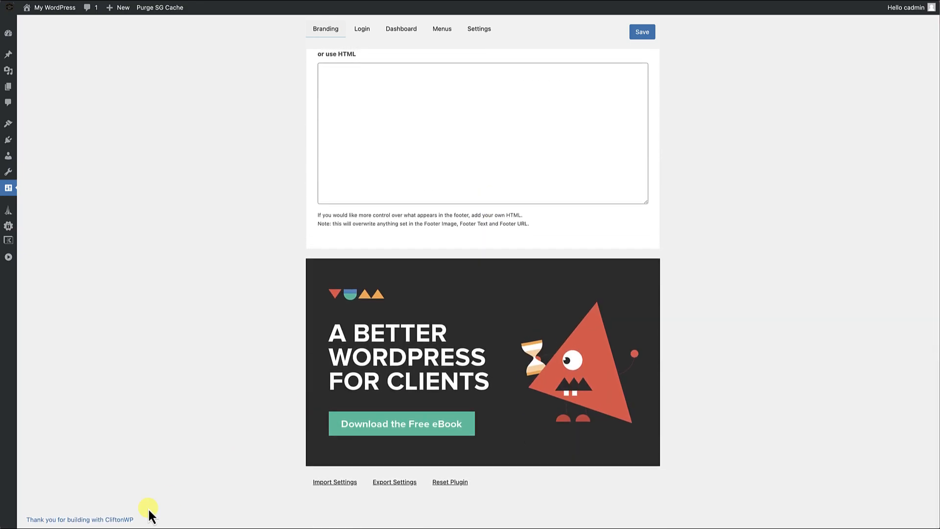
scroll(207, 431, up, 6)
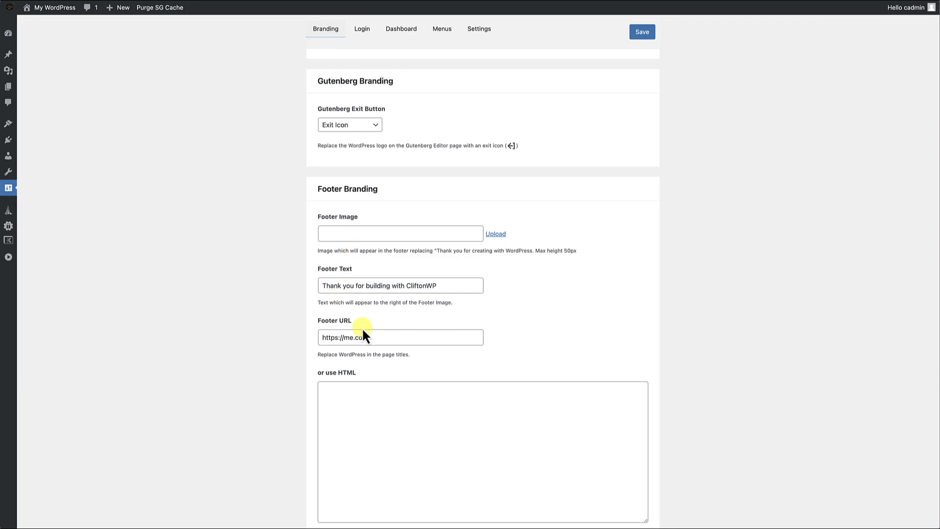
Clear the Footer URL, submit the settings, and check the admin footer.
drag(377, 339, 318, 333)
key(BackSpace)
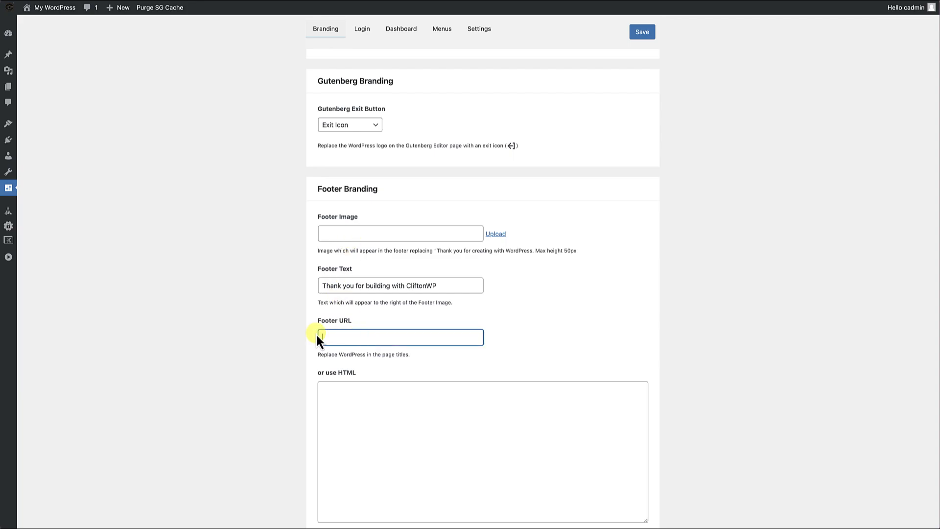
key(Return)
scroll(531, 248, down, 5)
scroll(531, 249, down, 10)
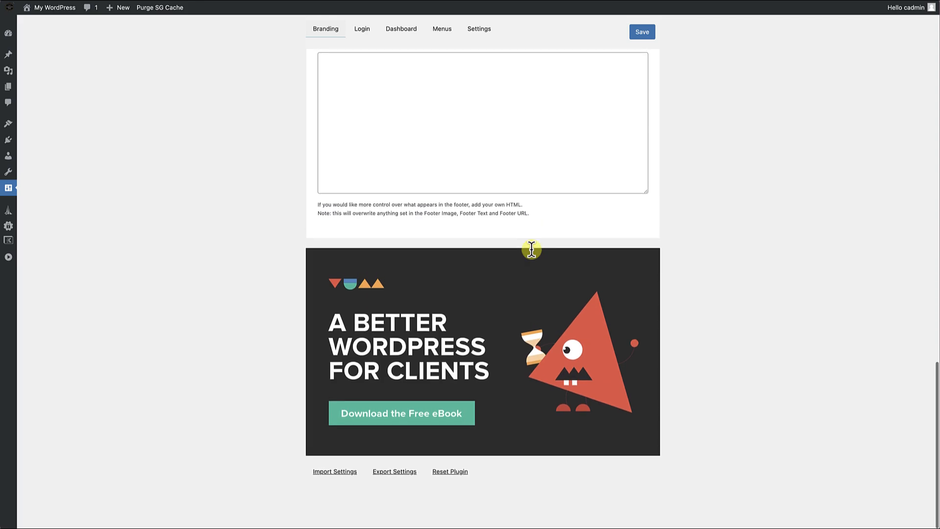
Review the Footer Branding fields, including the custom HTML option, and the import, export and reset links beneath them.
scroll(529, 237, up, 4)
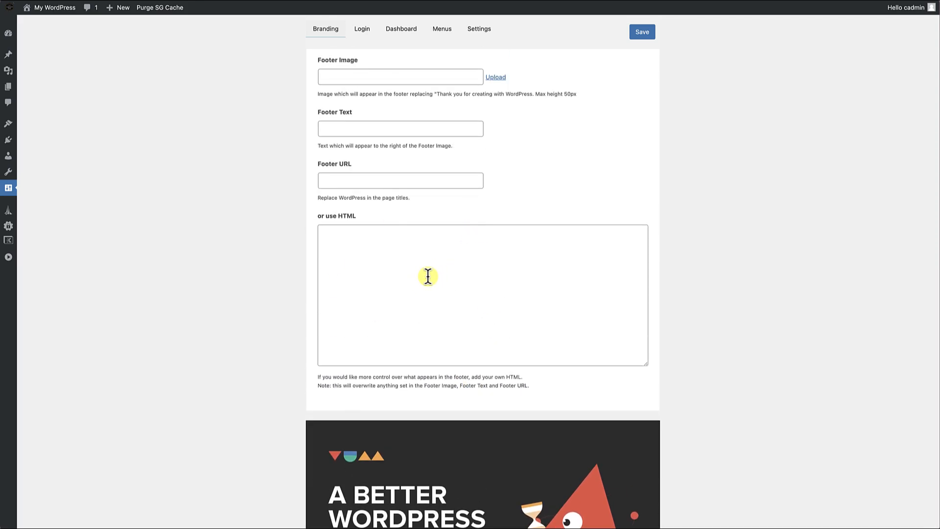
scroll(427, 275, up, 1)
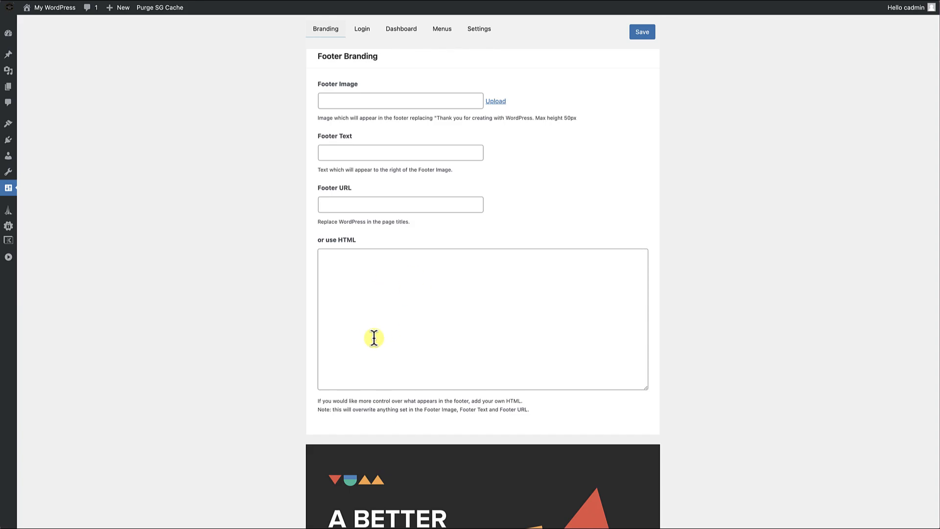
scroll(272, 420, down, 4)
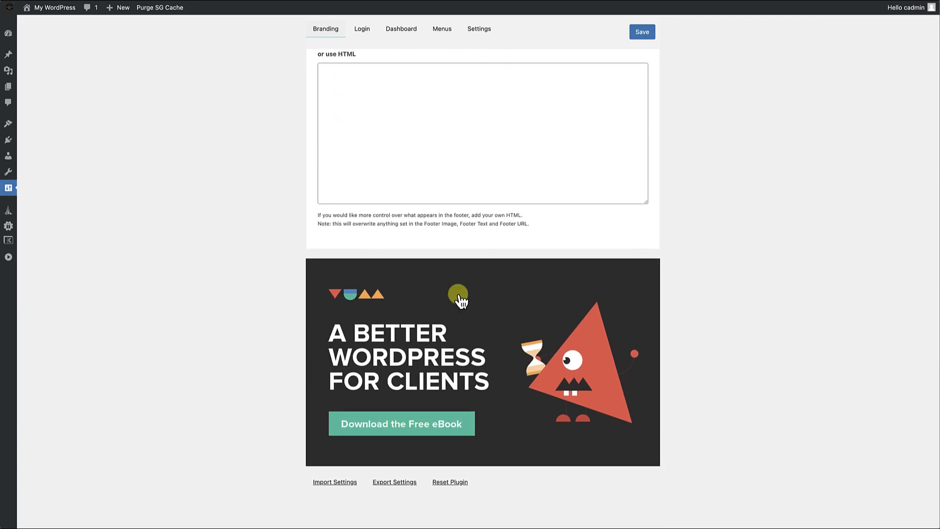
scroll(460, 274, up, 2)
scroll(460, 300, up, 1)
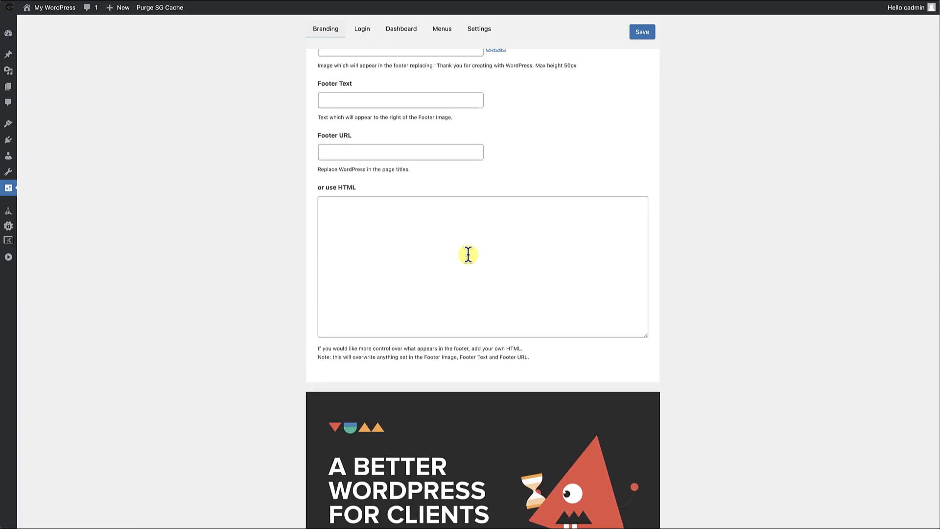
scroll(216, 470, down, 3)
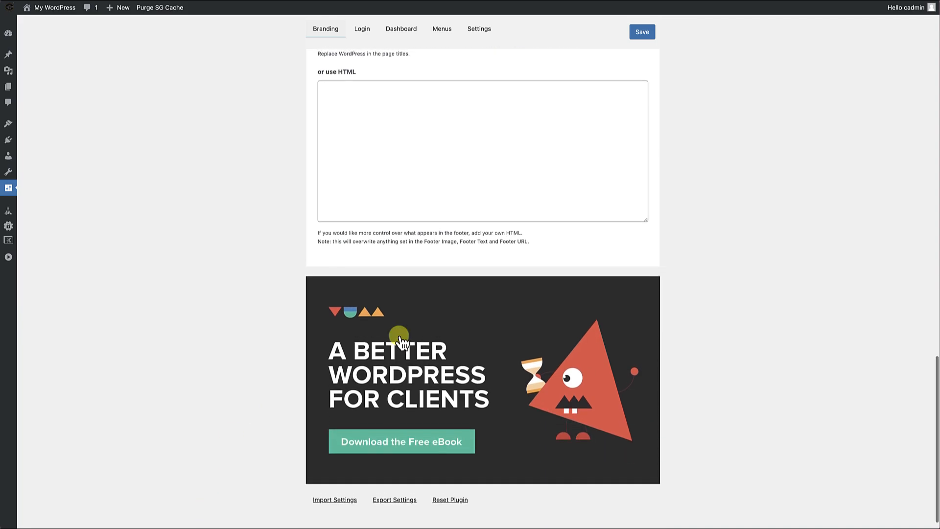
scroll(399, 293, up, 10)
scroll(398, 336, up, 8)
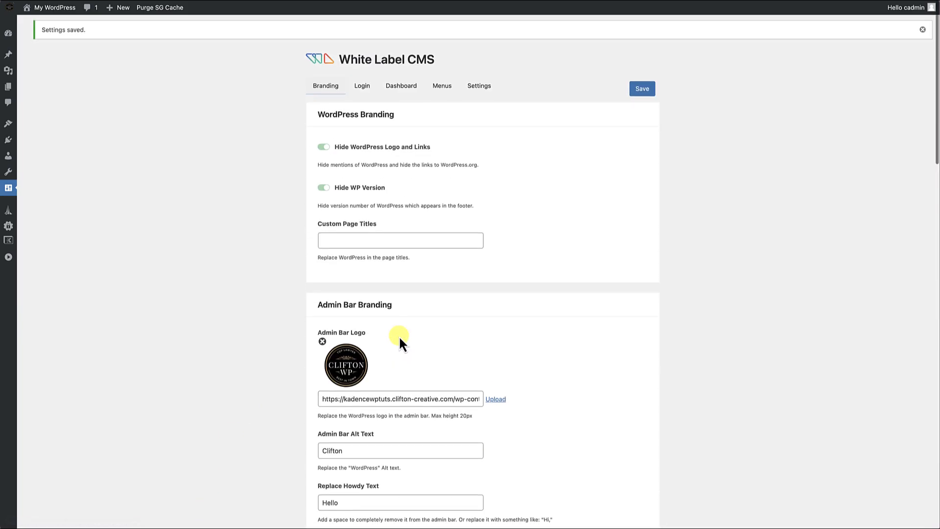
Open the Login settings, view the live preview of the current login page, and close the preview.
click(363, 87)
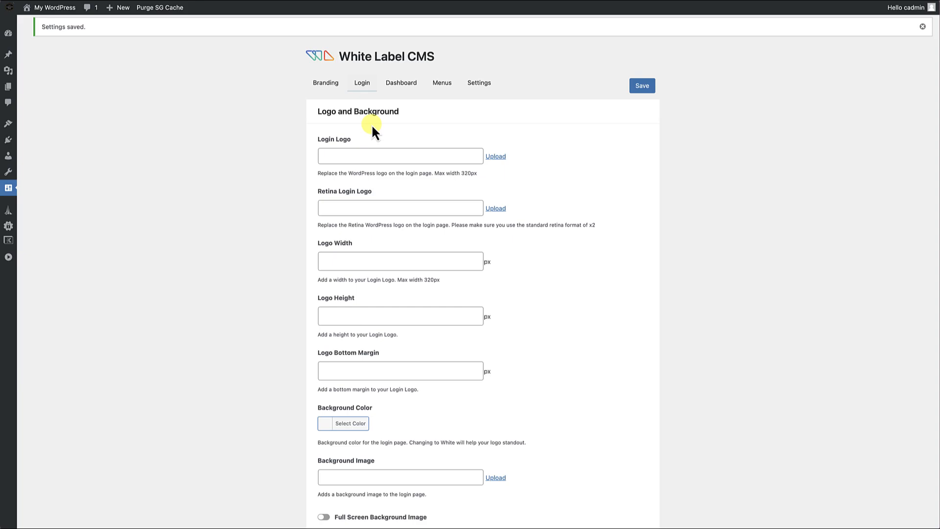
scroll(435, 294, down, 6)
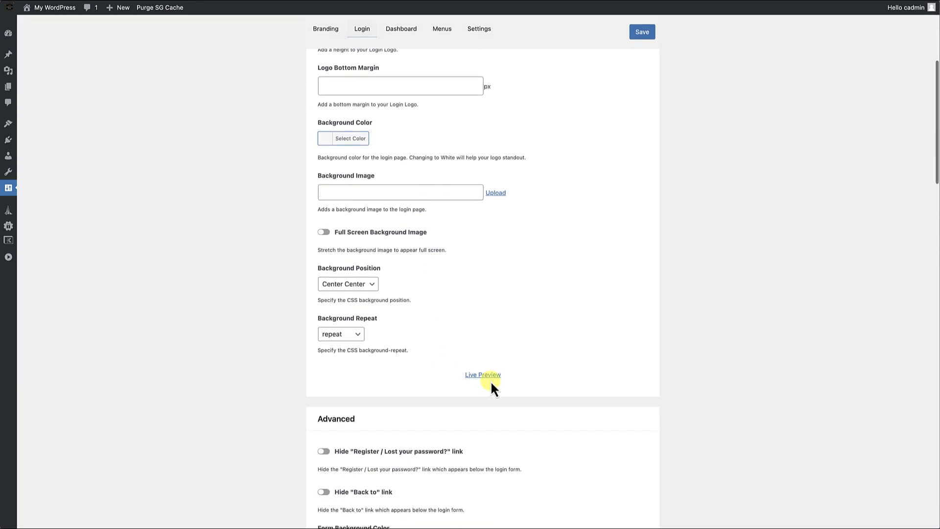
click(489, 376)
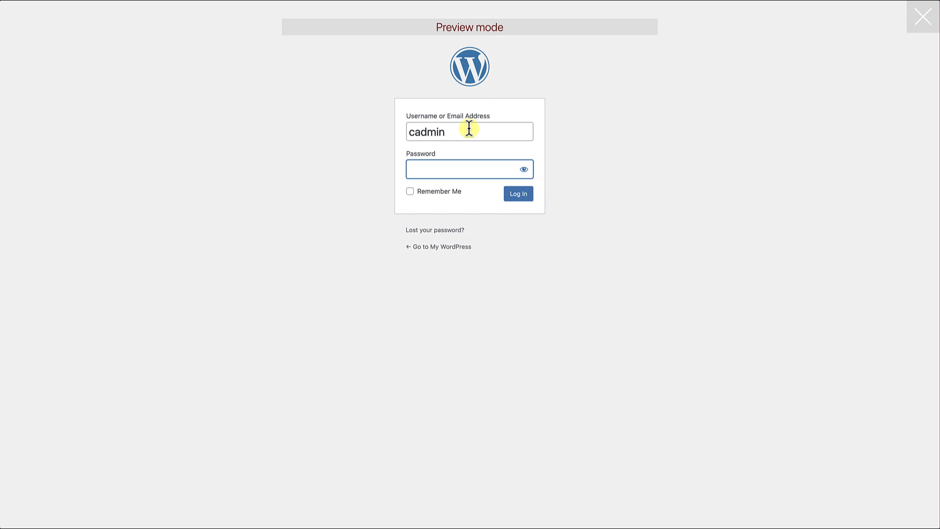
click(924, 22)
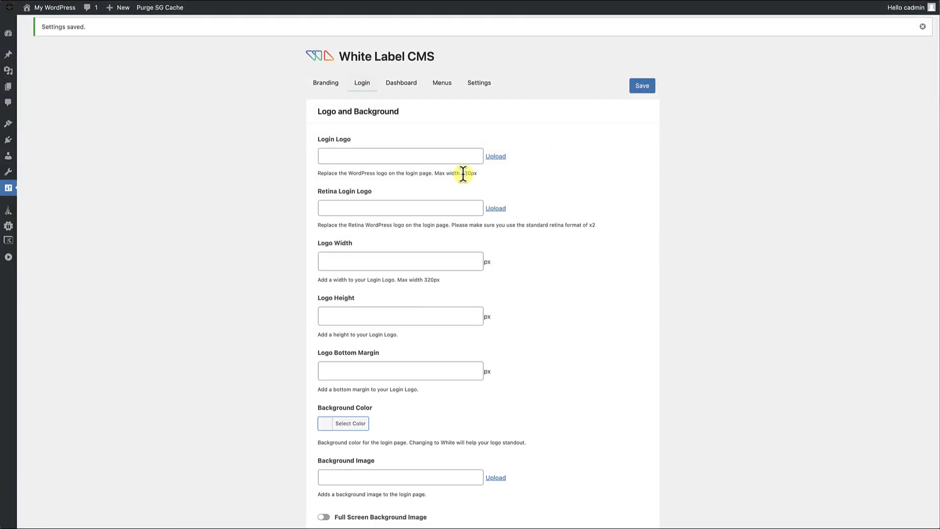
Set the Login Logo to the CliftonWP-5.png image from the Media Library.
click(496, 157)
click(149, 131)
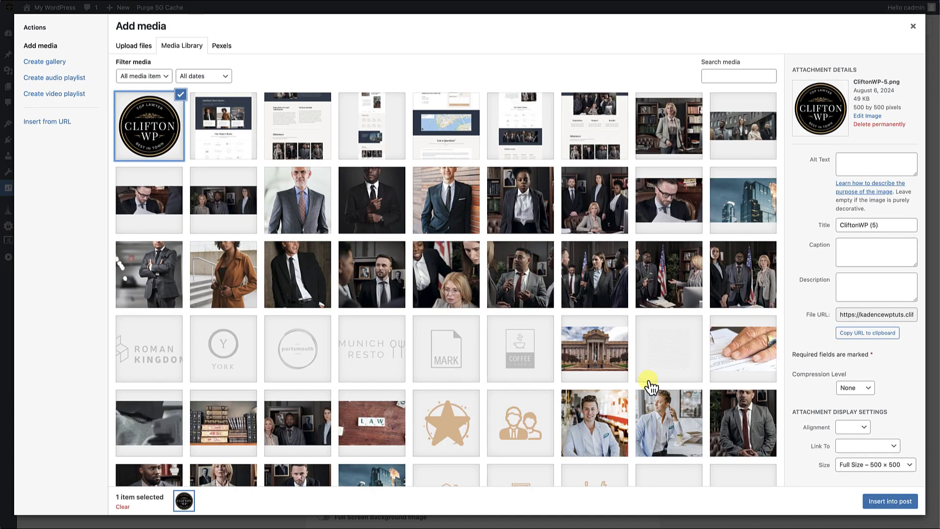
click(913, 507)
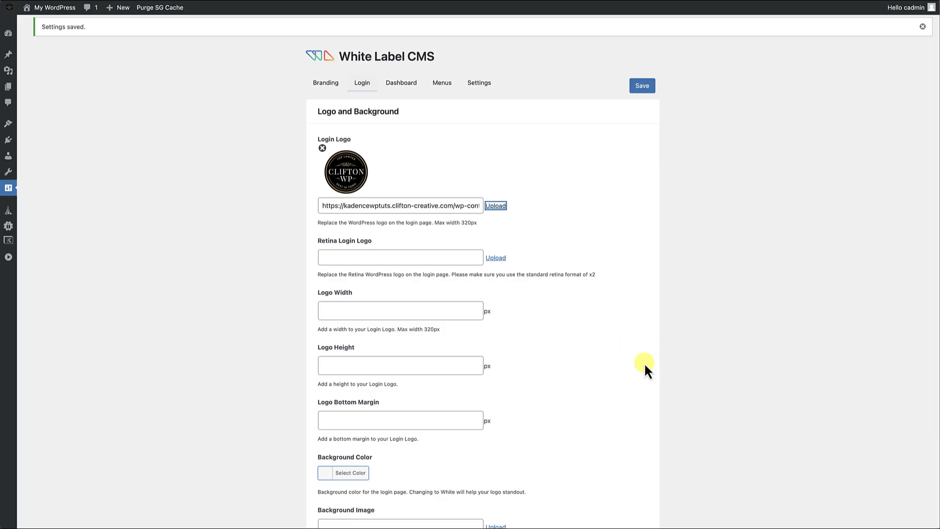
Set the login page's Background Color to dark grey #383838.
scroll(630, 357, down, 3)
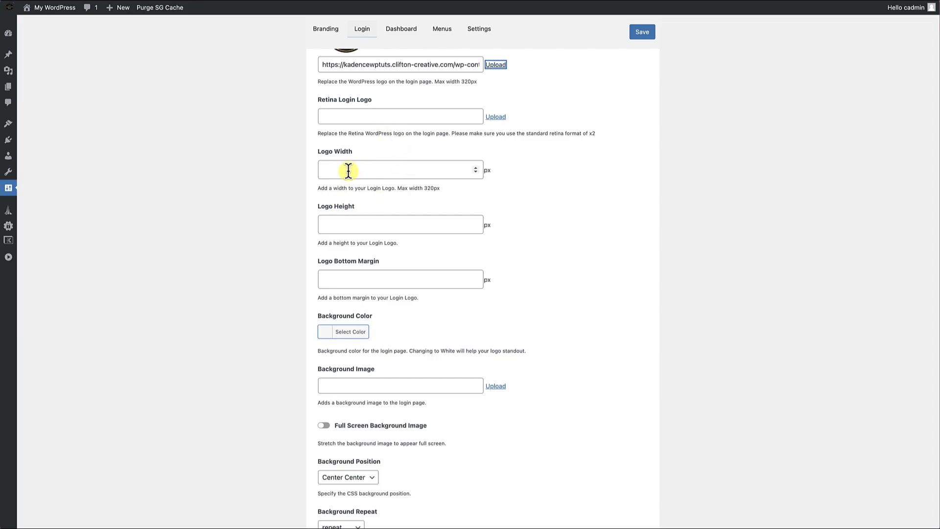
scroll(407, 260, down, 2)
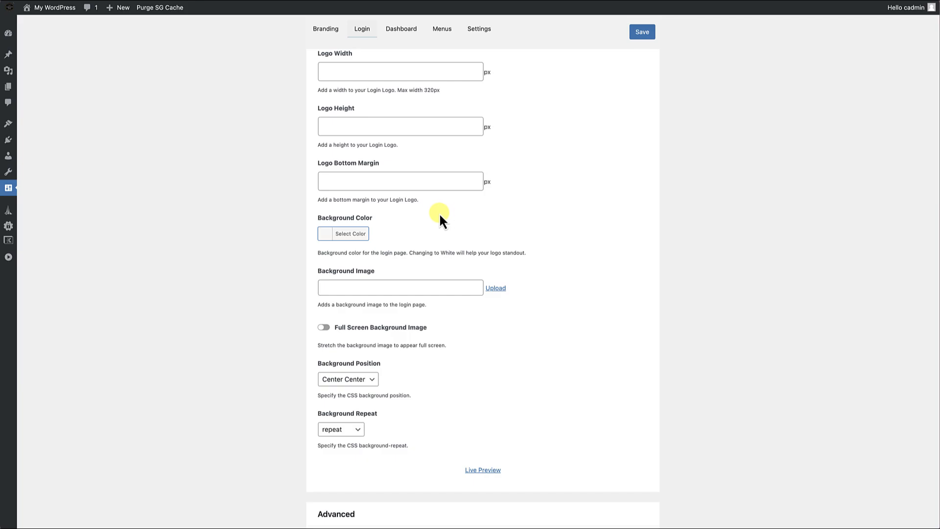
scroll(431, 211, down, 1)
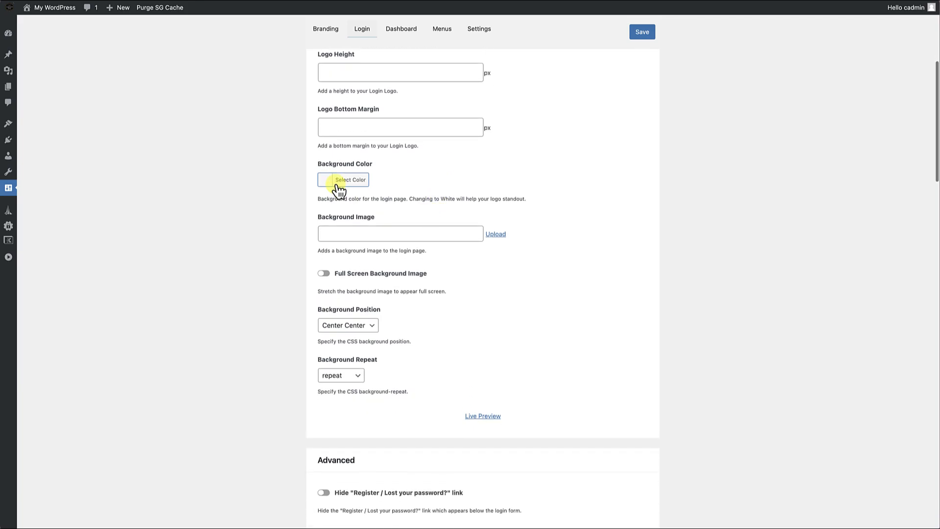
click(331, 180)
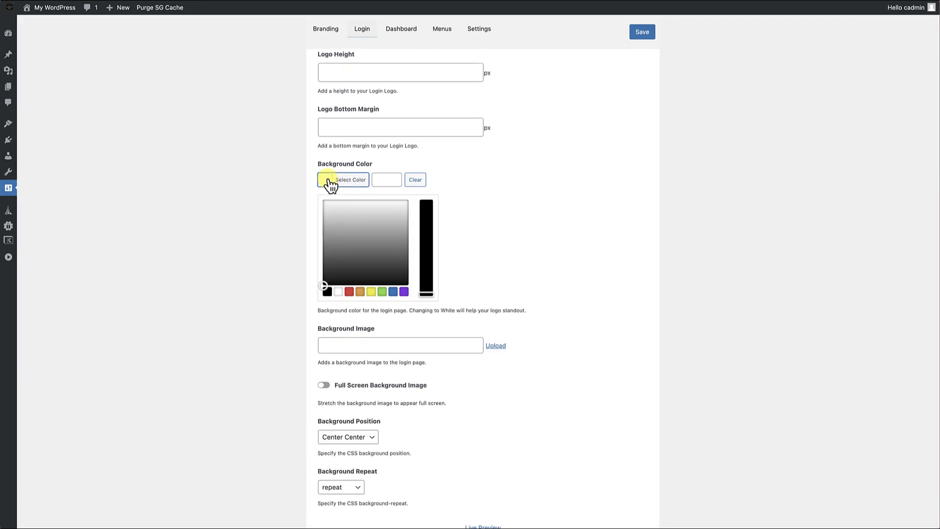
click(327, 292)
click(325, 267)
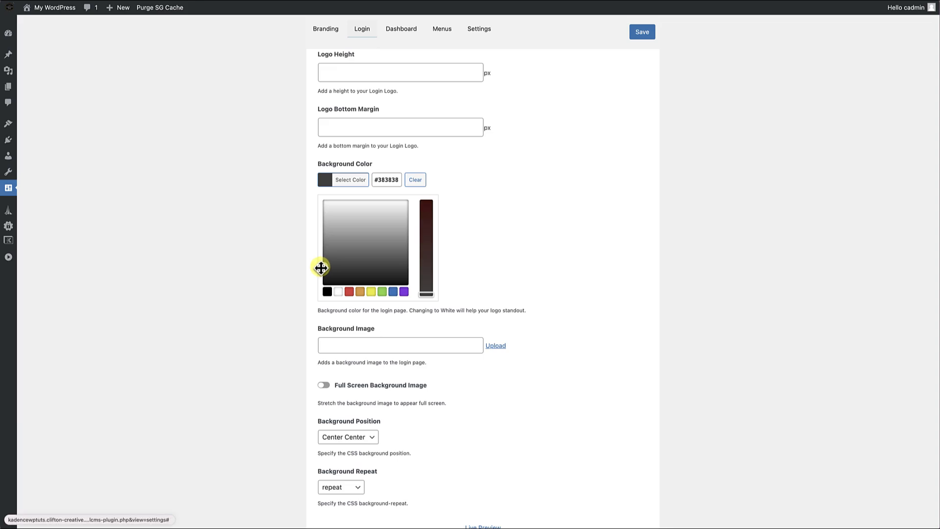
click(486, 239)
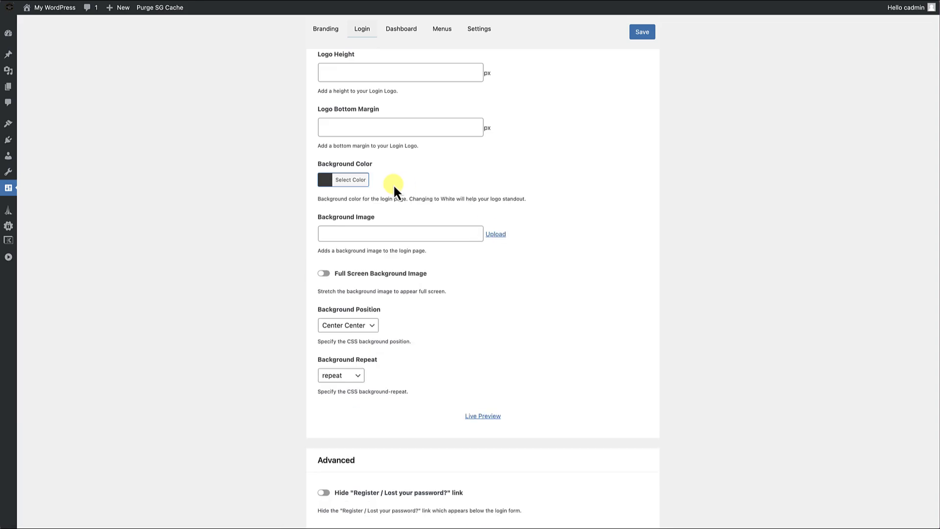
Check the login page's new logo and background in the live preview, and close it.
scroll(381, 238, down, 3)
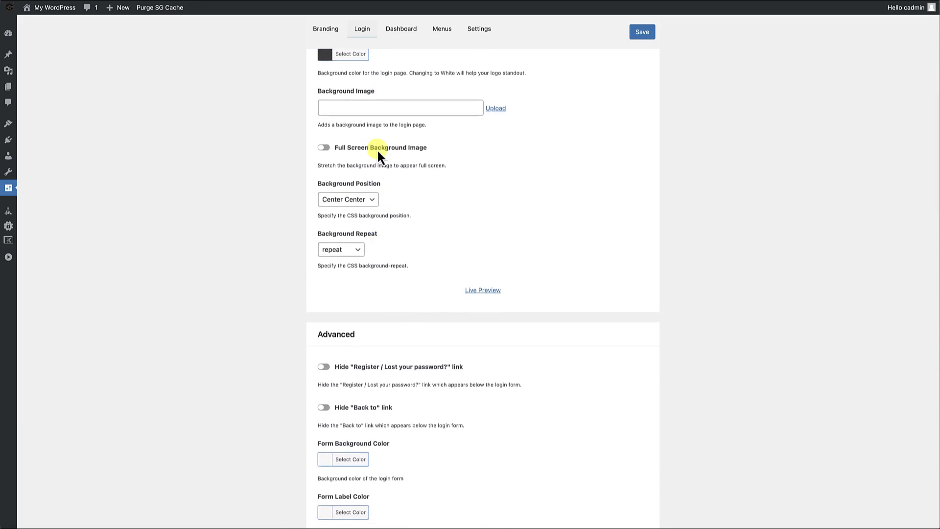
scroll(389, 248, down, 1)
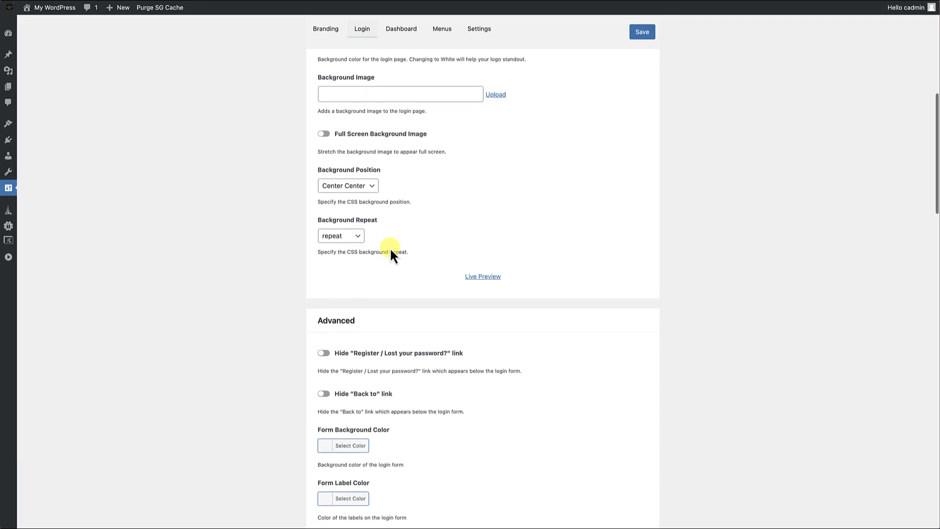
click(482, 270)
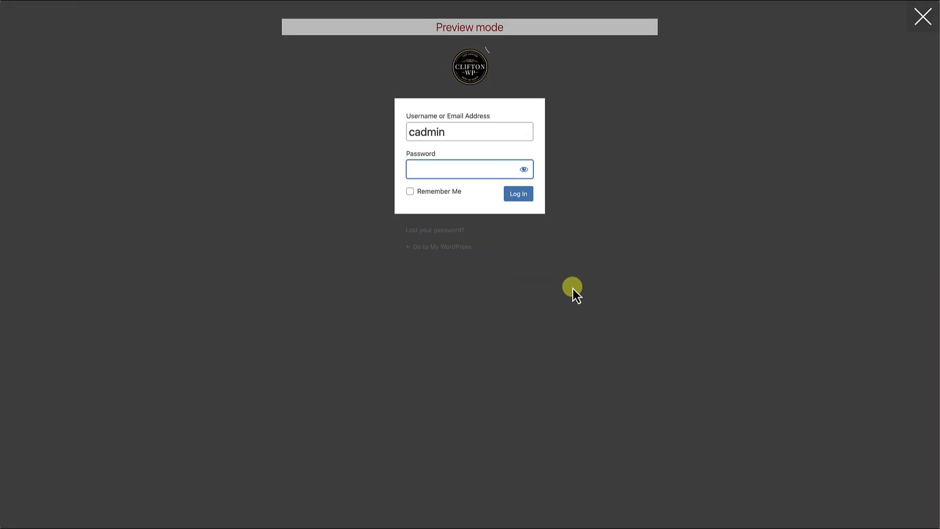
click(920, 26)
Enable hiding of the "Register / Lost your password?" link in the Advanced login settings.
scroll(631, 240, down, 5)
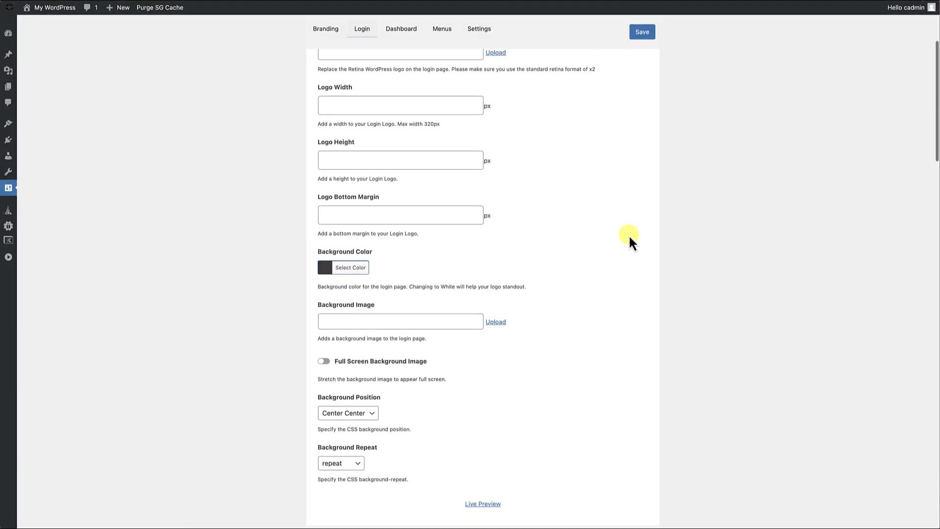
scroll(628, 234, down, 8)
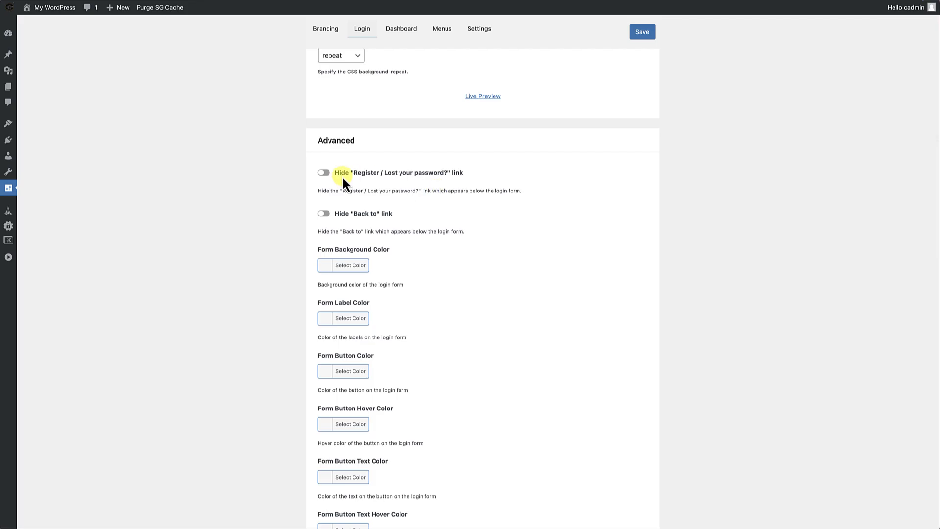
scroll(405, 206, down, 1)
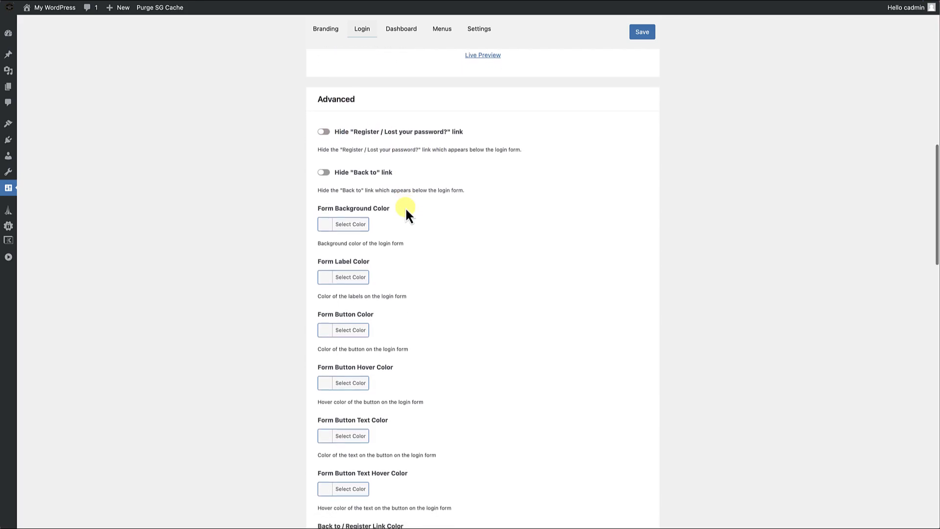
click(325, 117)
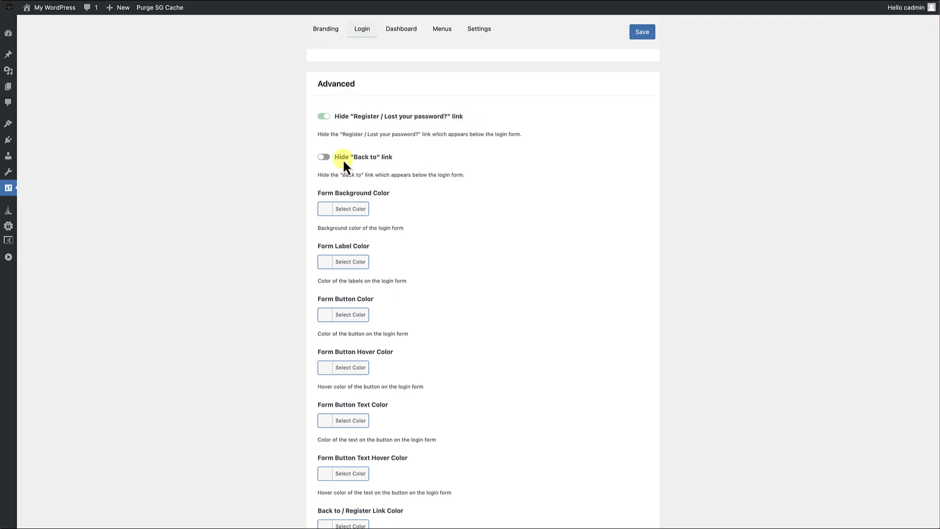
click(326, 157)
scroll(427, 219, down, 3)
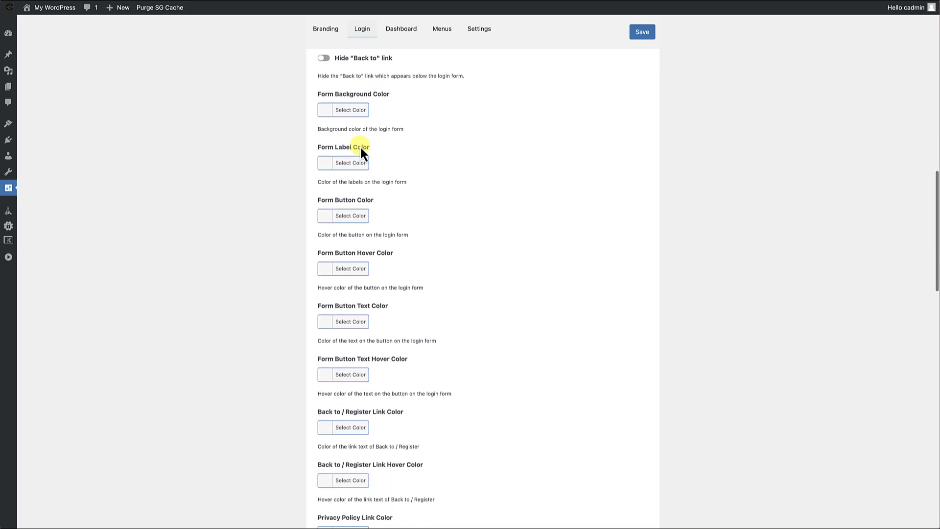
Set the login form's Form Background Color to #353535.
click(325, 111)
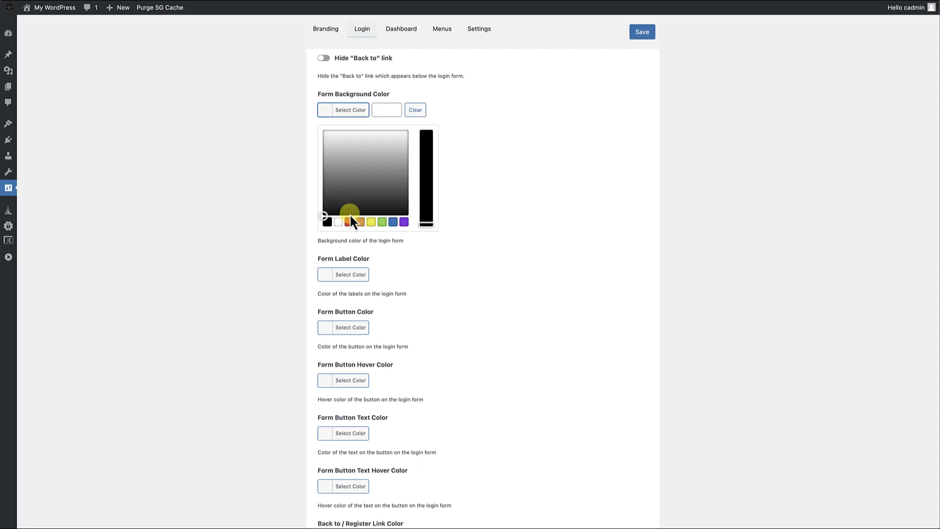
click(381, 111)
click(409, 131)
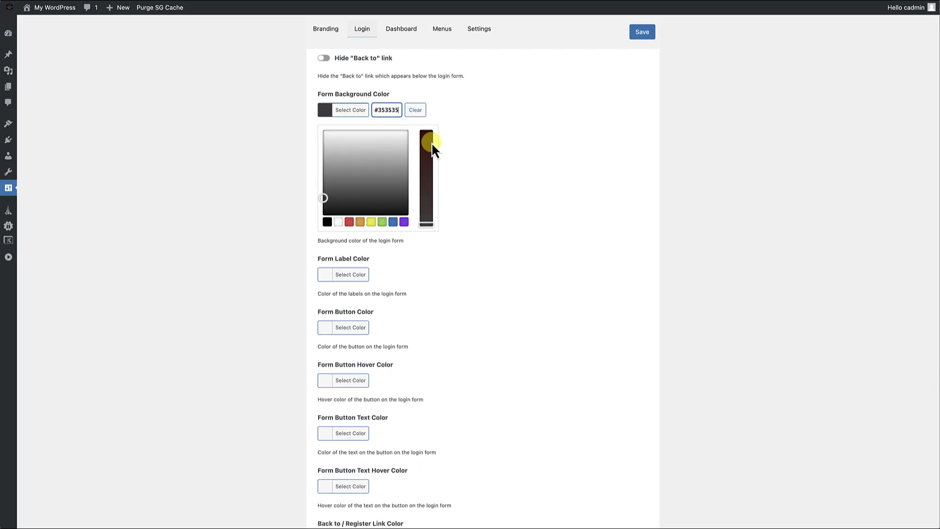
click(458, 166)
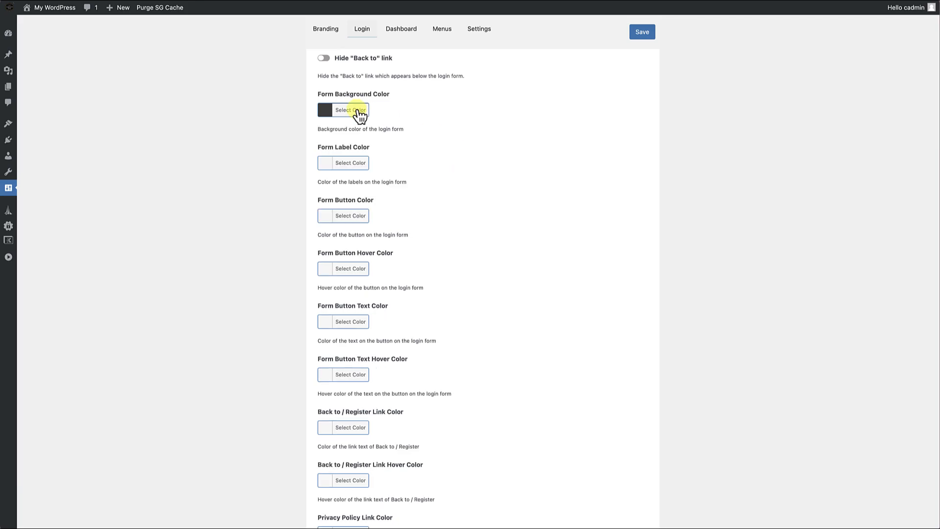
Try white (#ffffff) as the Form Label Color, and replace it with the preset orange.
click(326, 163)
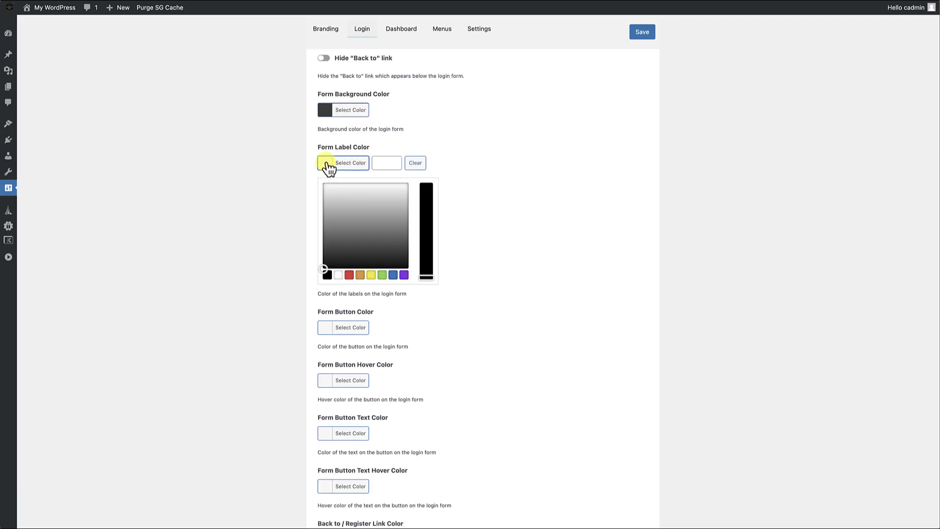
click(338, 274)
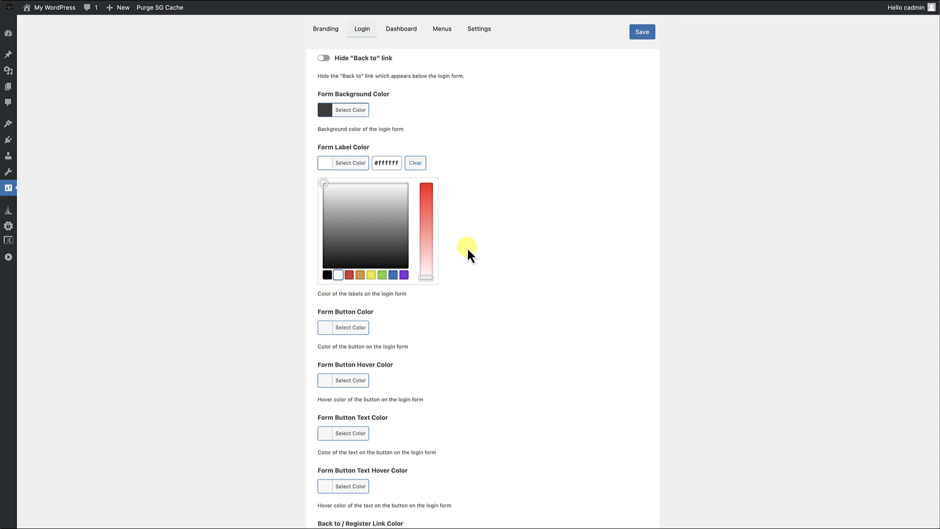
click(360, 275)
click(504, 253)
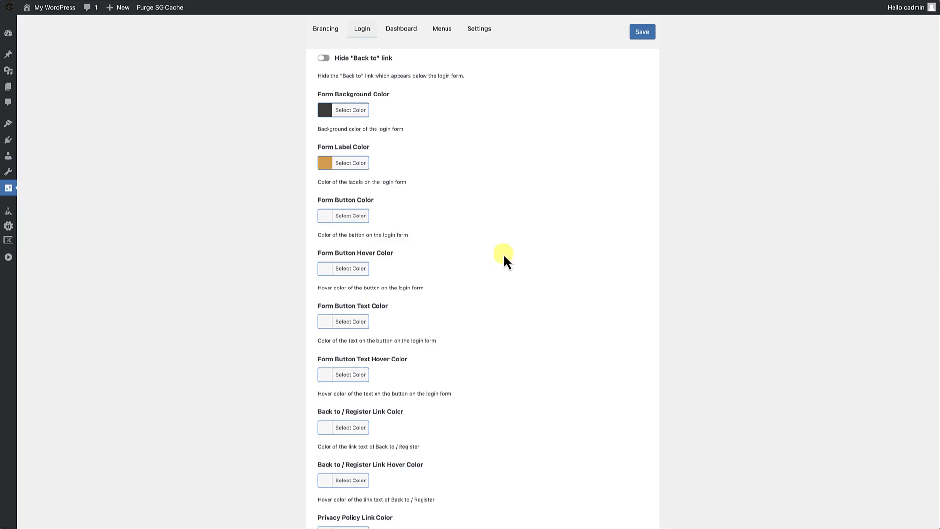
Set the login form's Form Button Color to the preset orange.
click(325, 218)
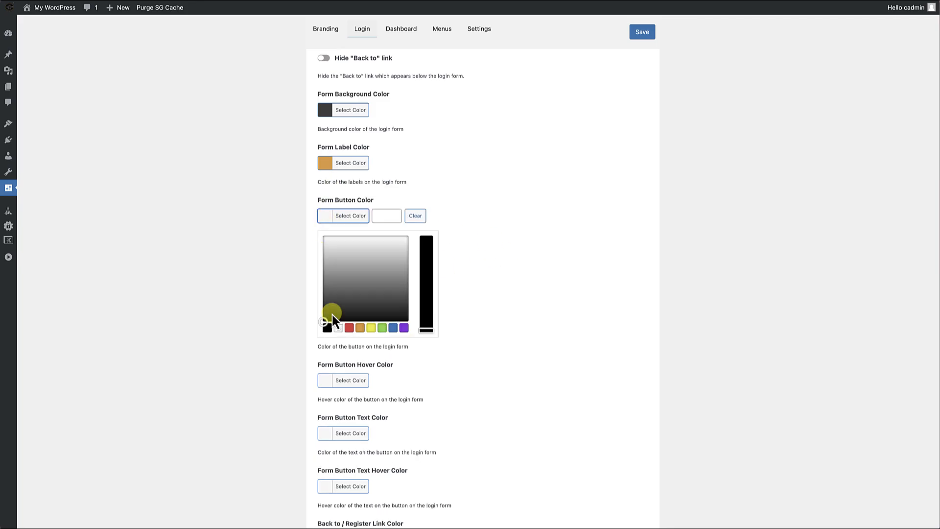
click(360, 328)
click(524, 287)
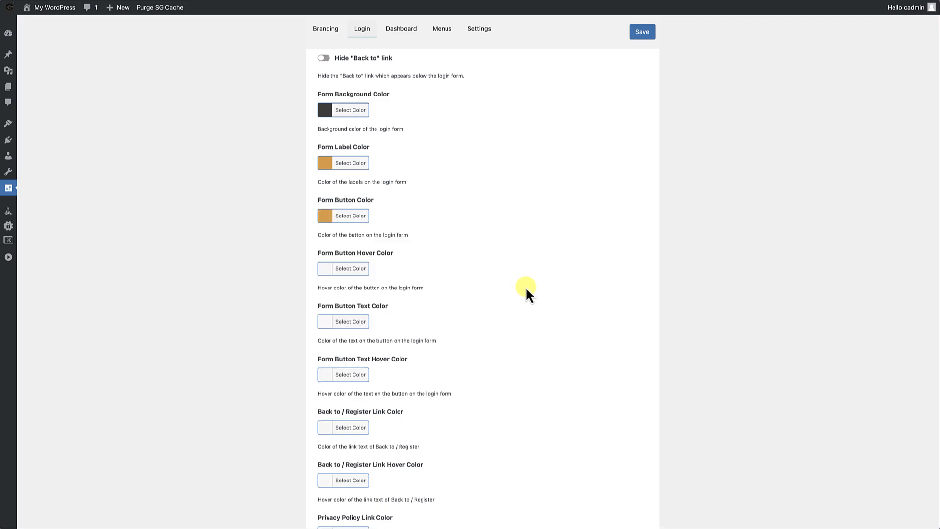
Set the login form's Form Button Hover Color to a slightly brighter shade of the preset orange.
scroll(524, 286, down, 1)
click(326, 233)
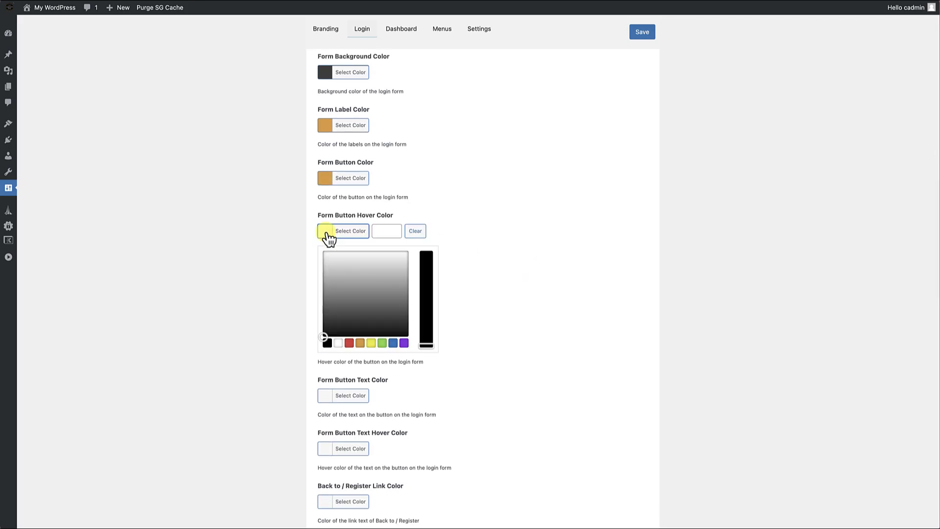
click(360, 342)
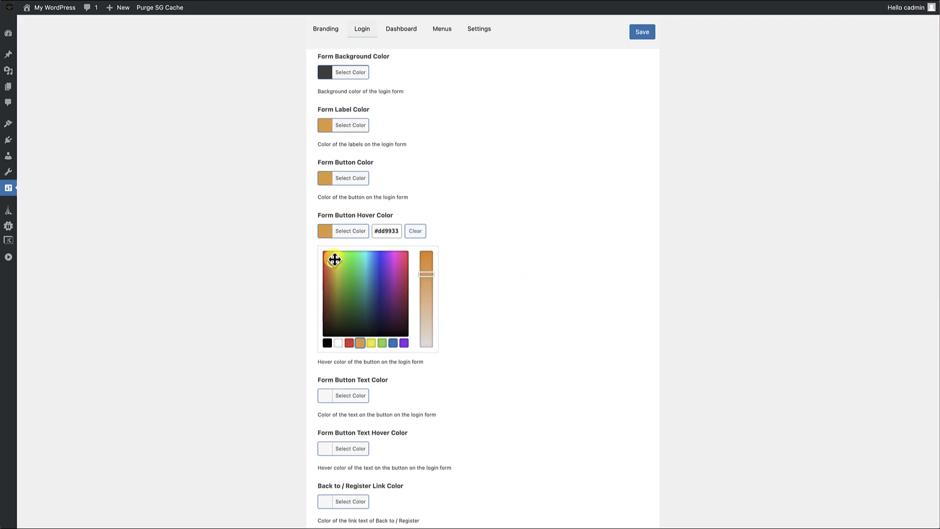
drag(330, 265, 330, 260)
click(468, 223)
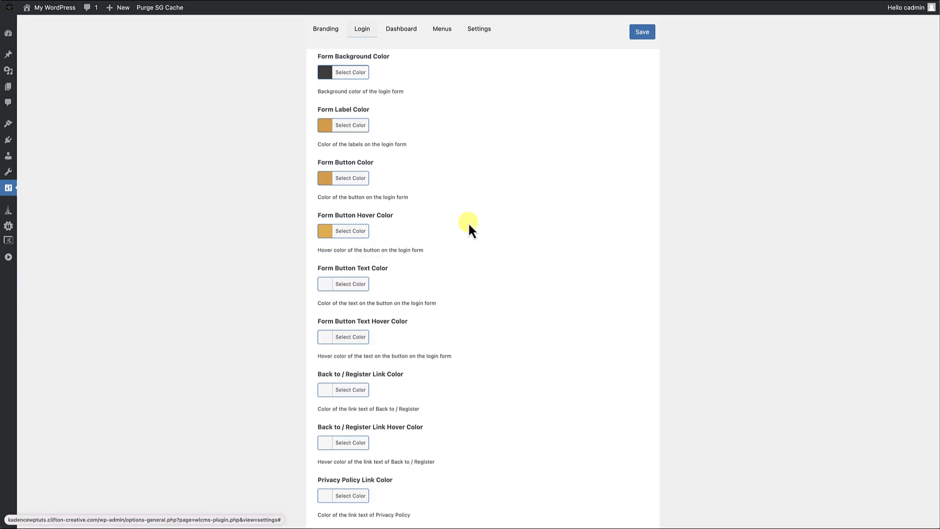
Set both the Form Button Text Color and the Form Button Text Hover Color to black.
click(326, 293)
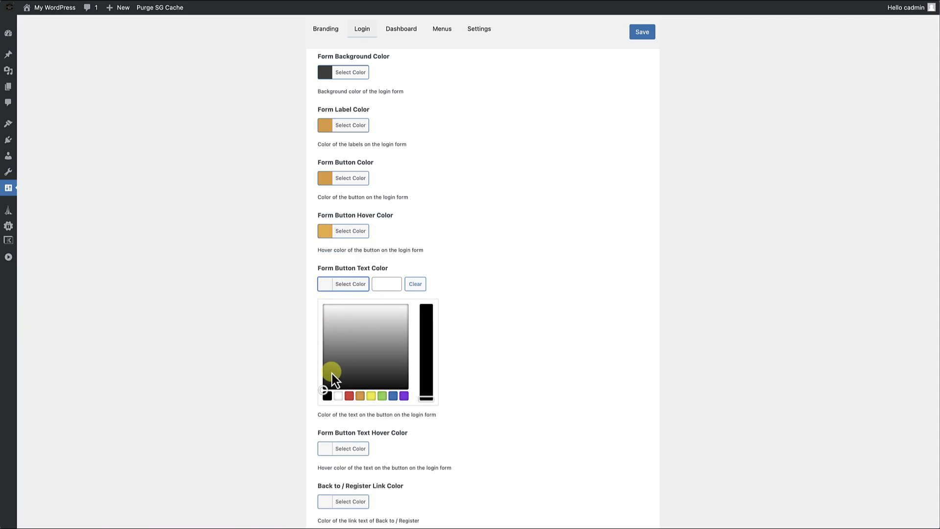
click(327, 395)
scroll(441, 314, down, 2)
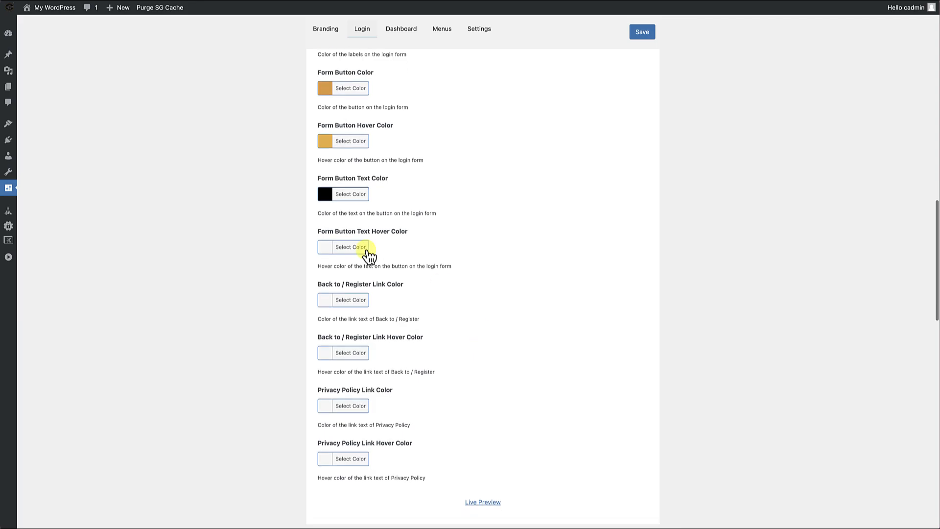
click(325, 251)
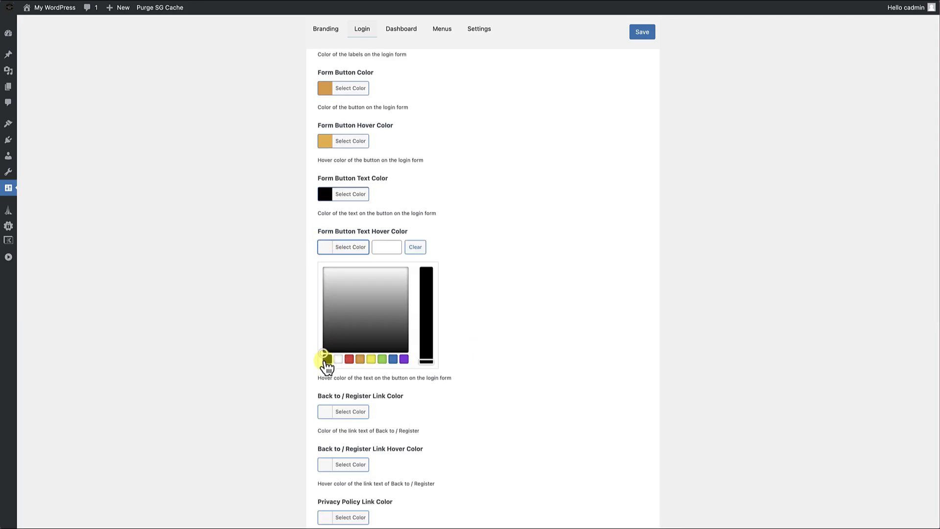
click(328, 359)
click(520, 308)
Set the Back to / Register Link Color to the preset orange and its hover color to a slightly brighter orange.
scroll(464, 350, down, 2)
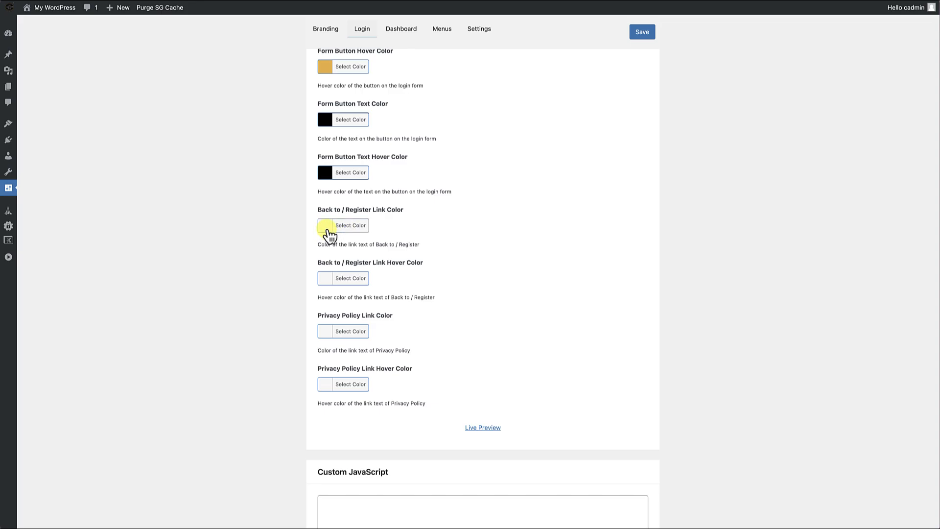
click(327, 227)
click(360, 338)
click(501, 293)
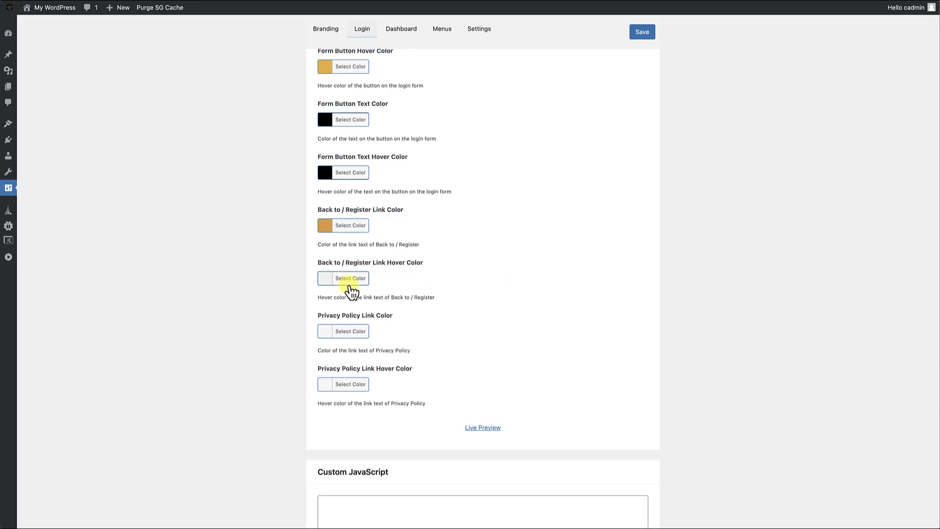
click(326, 279)
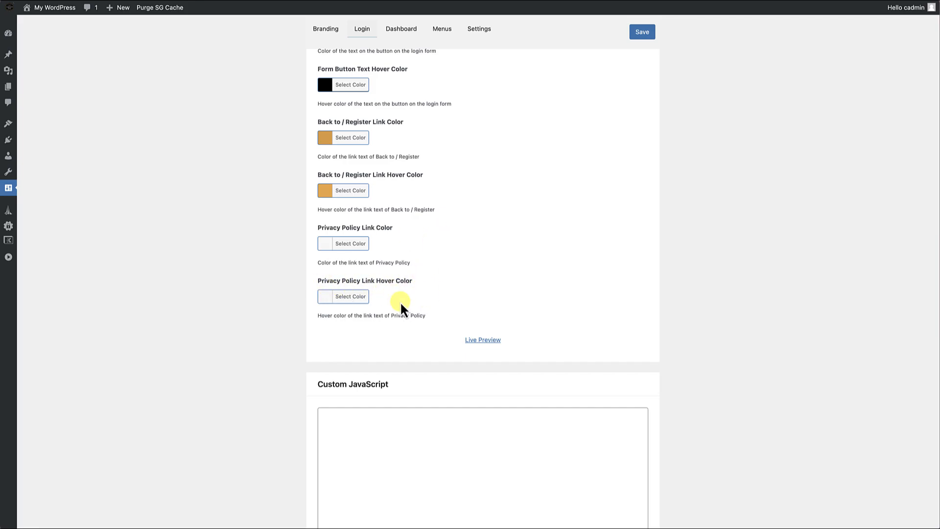
Open a live preview of the login page to check the form and link colors, and close it.
scroll(407, 345, down, 1)
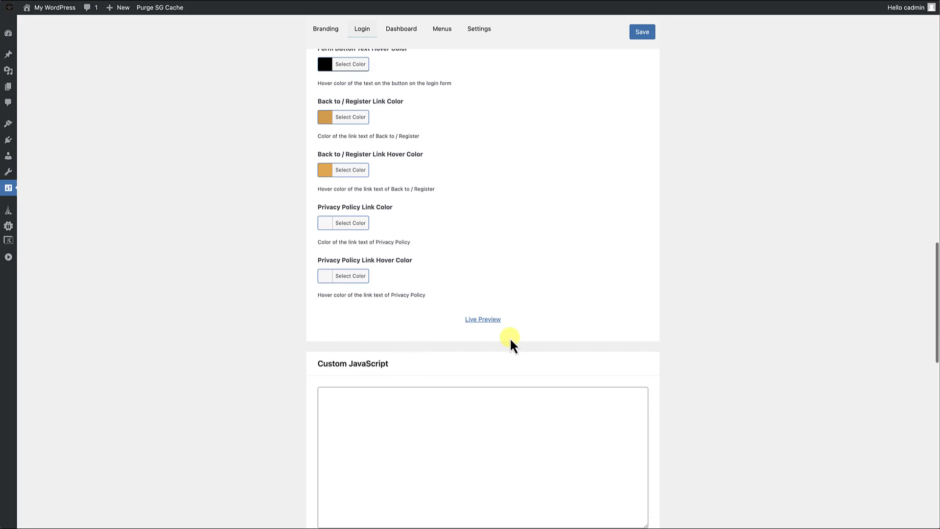
click(484, 320)
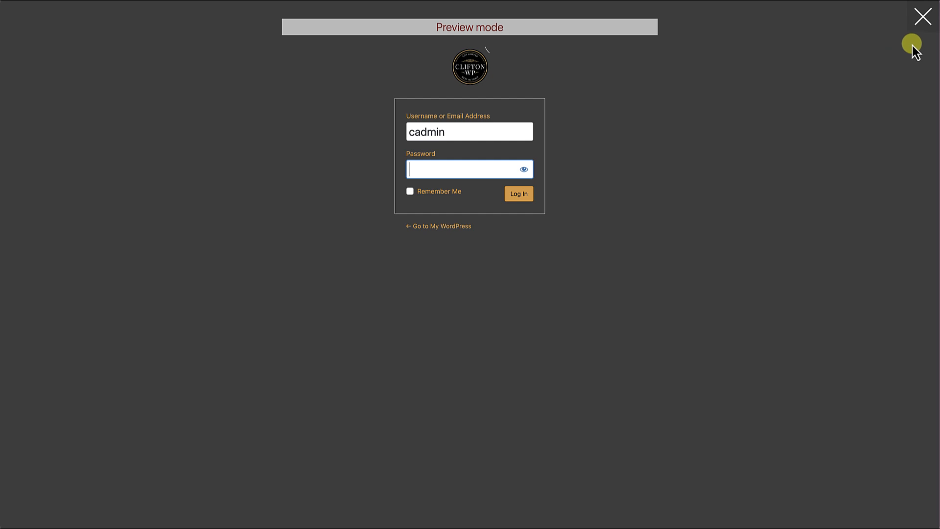
click(920, 18)
Review the Custom JavaScript and Custom CSS sections, and preview the login page again to inspect the form's border.
scroll(648, 300, down, 15)
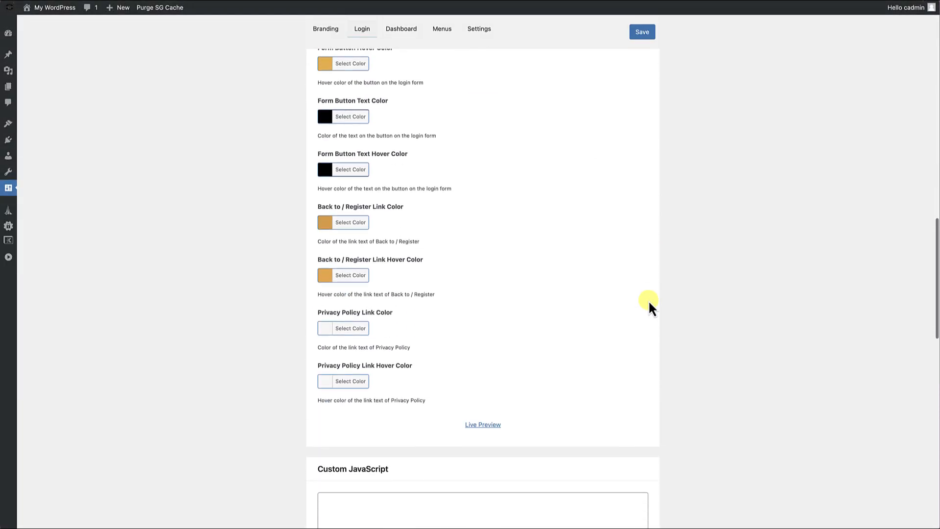
scroll(648, 299, down, 10)
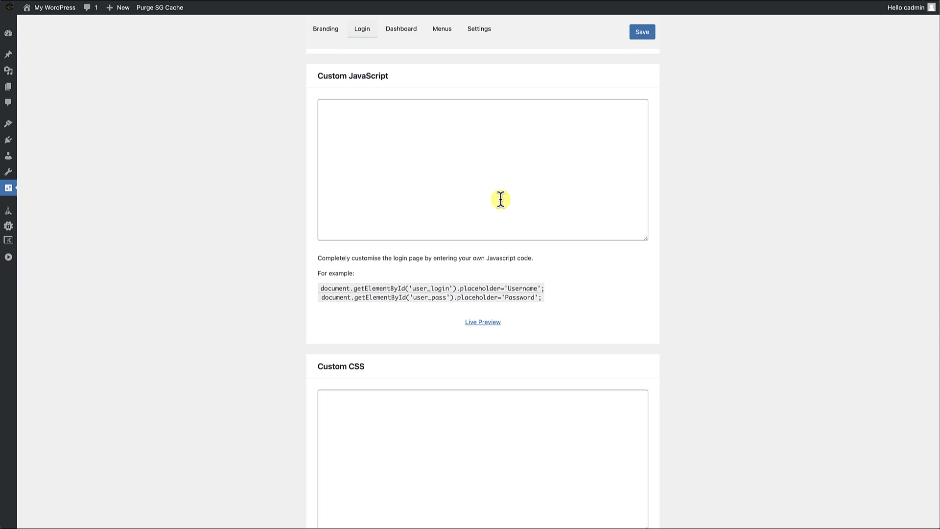
scroll(501, 199, down, 5)
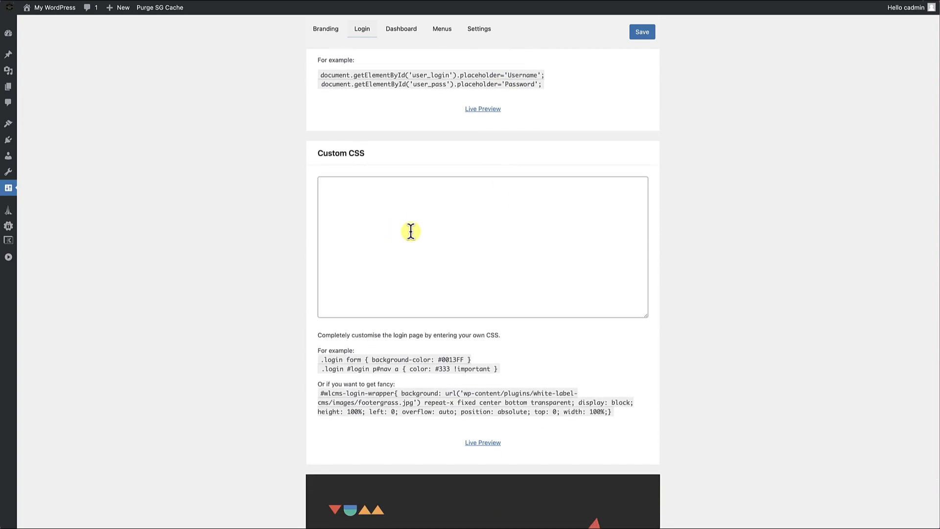
click(411, 231)
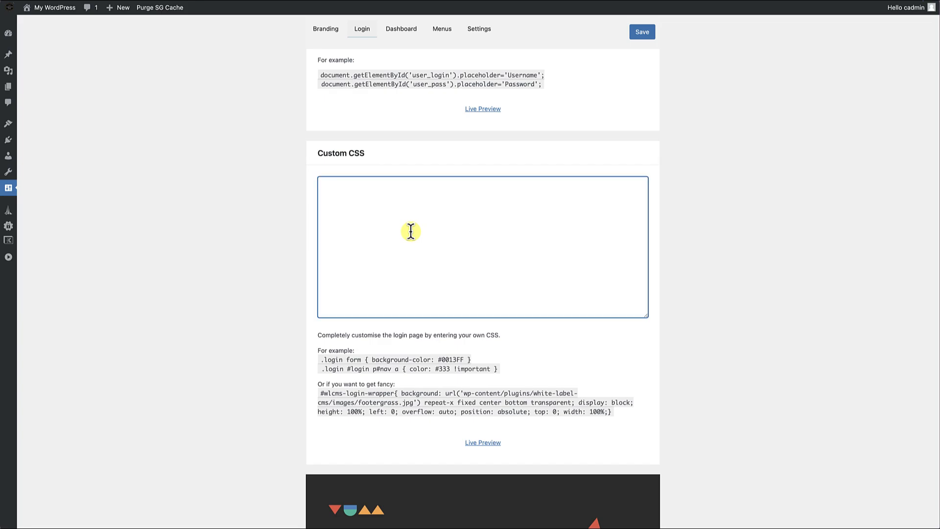
click(484, 108)
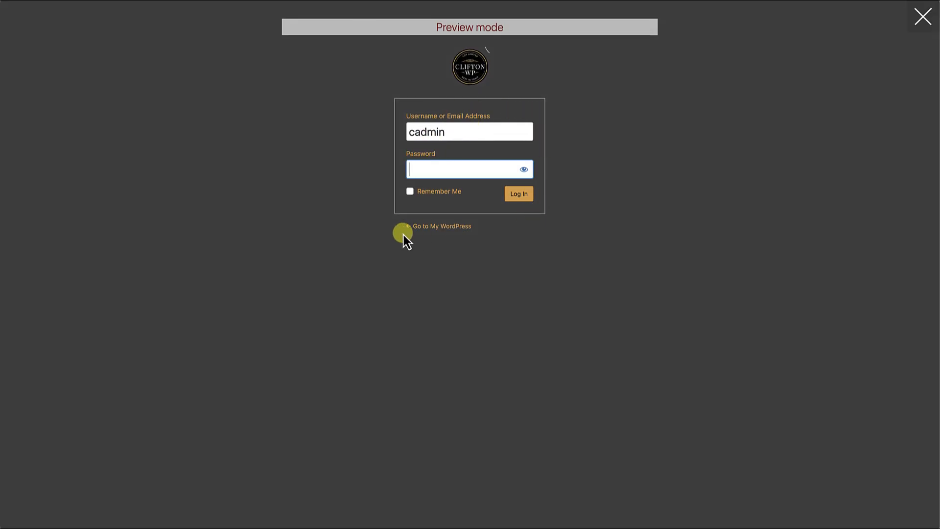
click(921, 18)
Add the custom login CSS ".login form { border: none; }" and save the settings.
scroll(474, 331, down, 20)
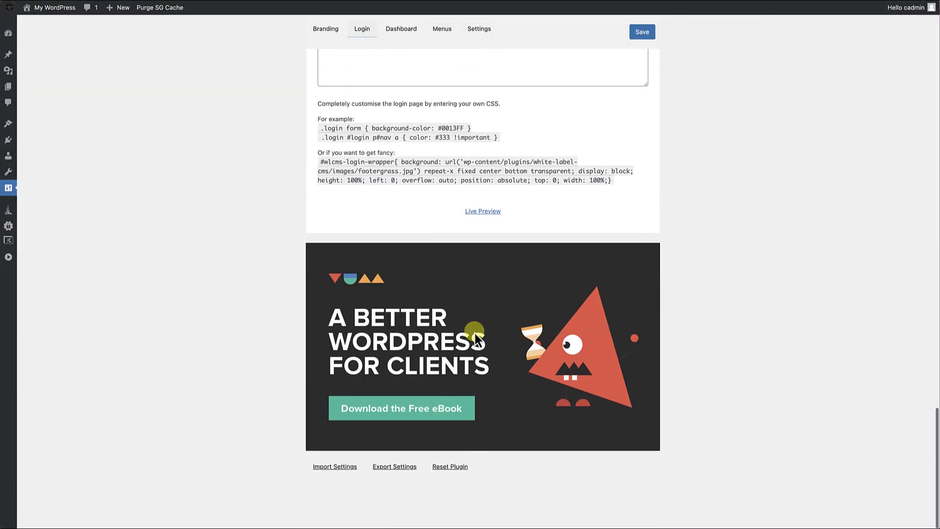
scroll(430, 237, up, 5)
click(399, 250)
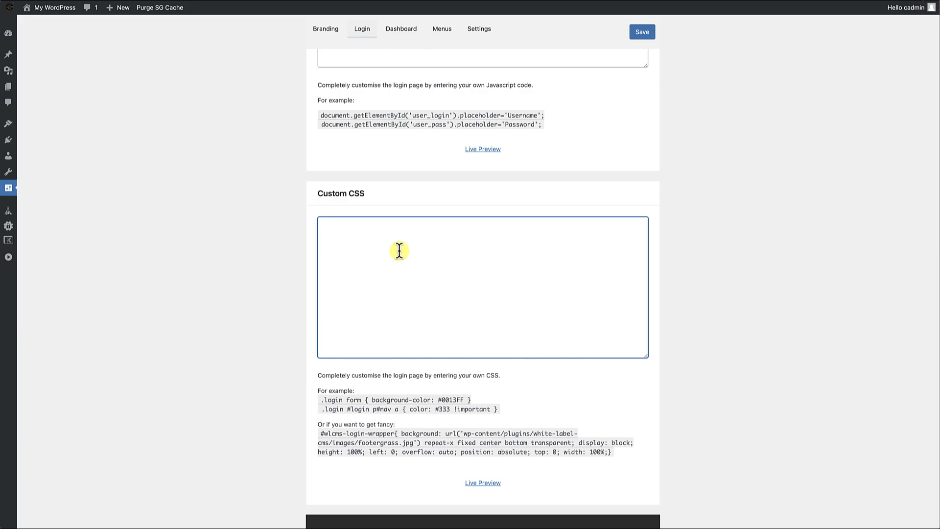
text(.login form {)
key(Return)
text(border: none;)
key(Return)
text(})
scroll(490, 162, down, 2)
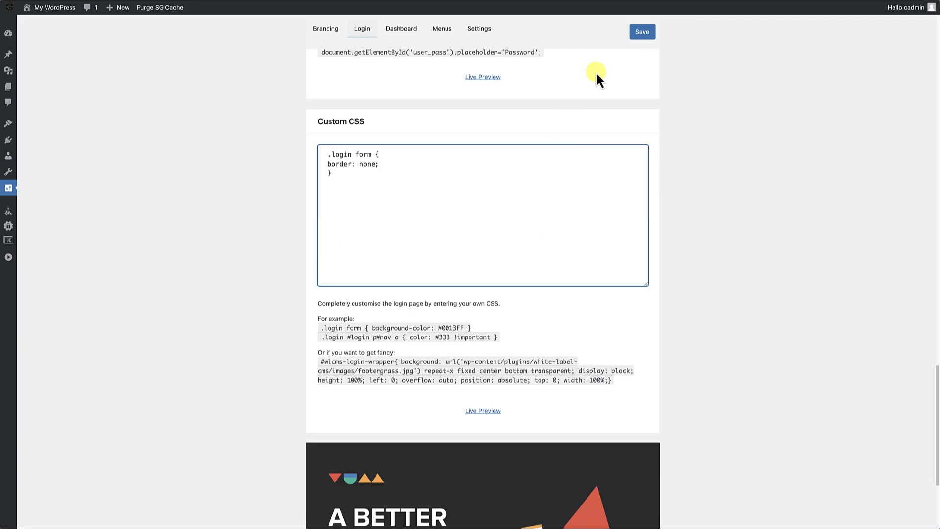
click(645, 34)
Preview the login page with the custom CSS applied.
scroll(484, 221, down, 20)
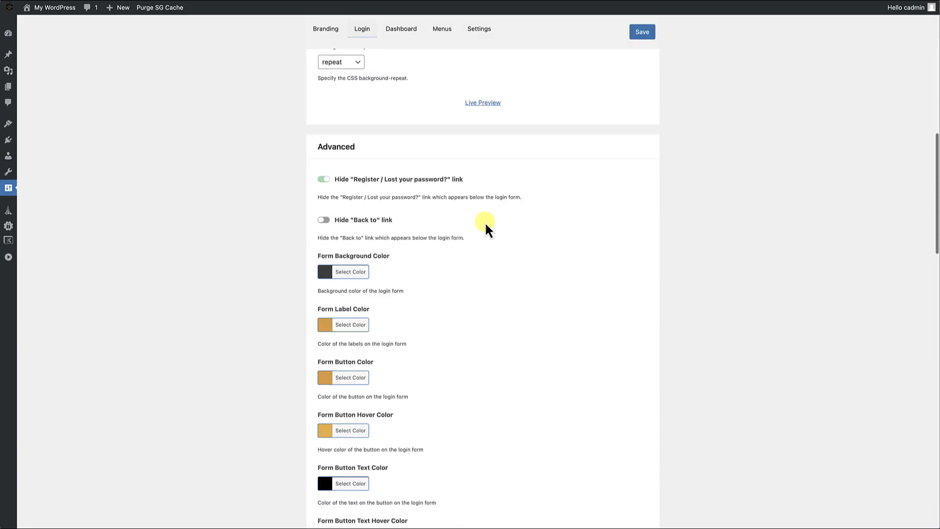
scroll(485, 221, up, 3)
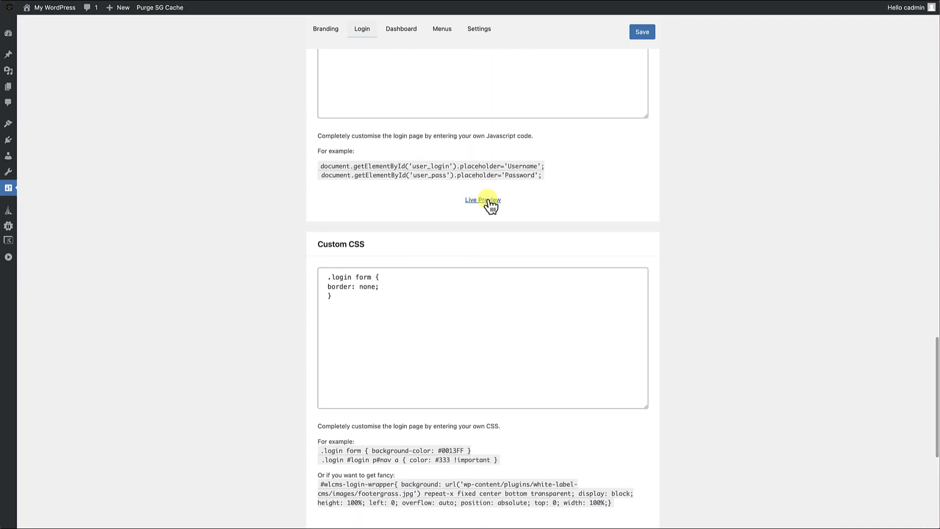
click(485, 202)
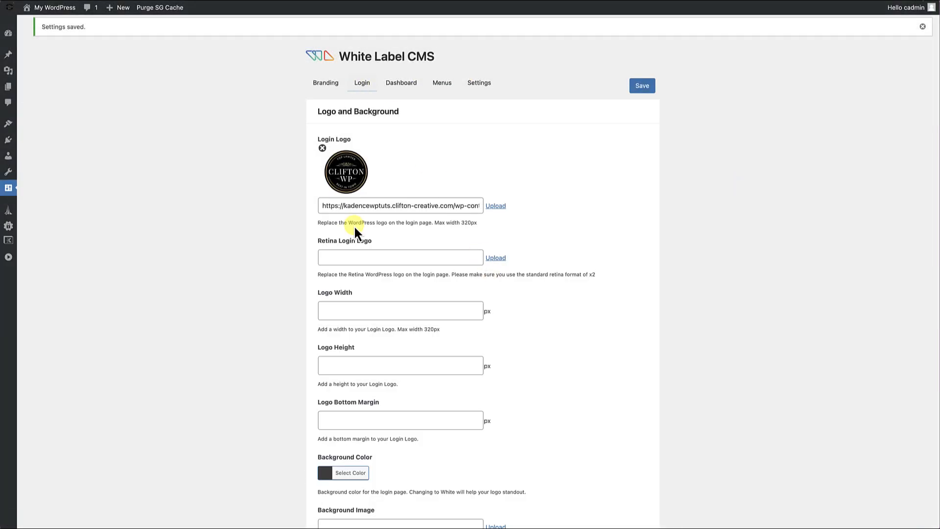
Clear the Dashboard Title in the Dashboard settings so the heading is blank.
click(403, 83)
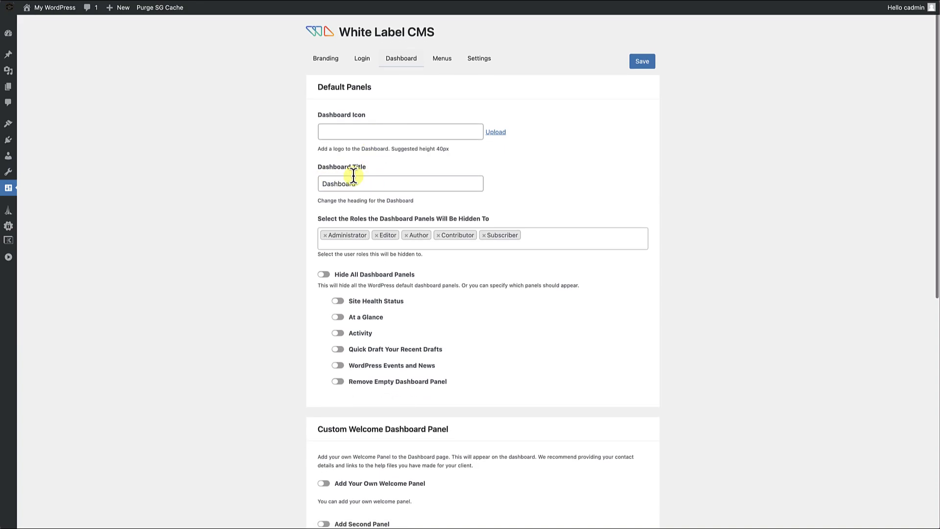
click(361, 184)
drag(361, 183, 298, 185)
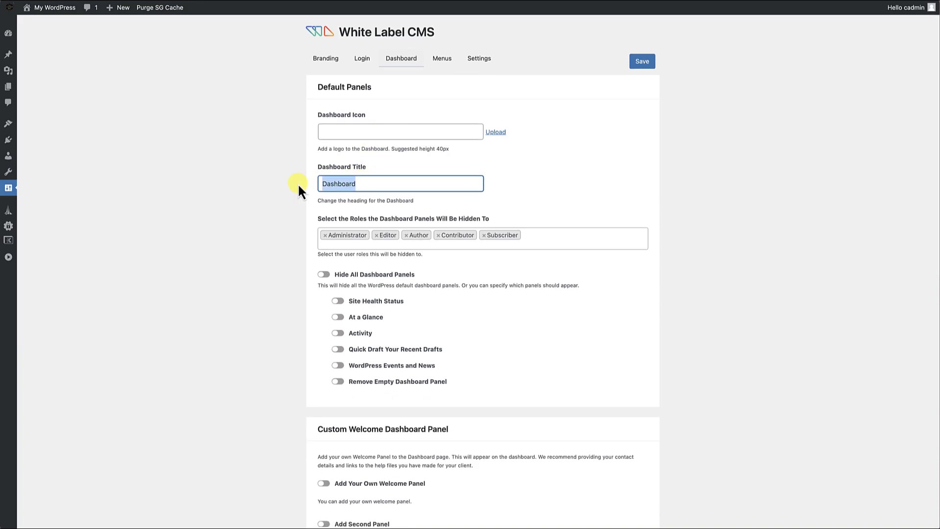
key(BackSpace)
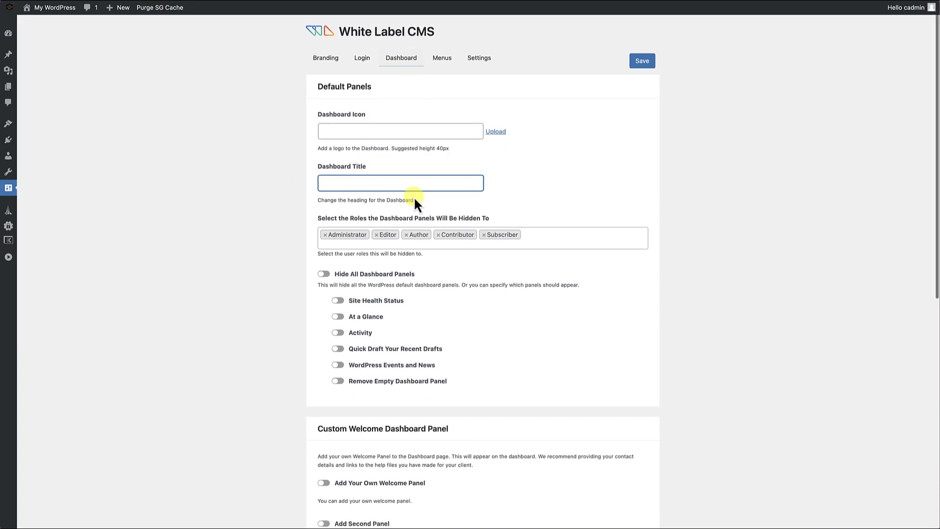
Enable Hide All Dashboard Panels to hide every default WordPress dashboard panel.
scroll(414, 197, down, 1)
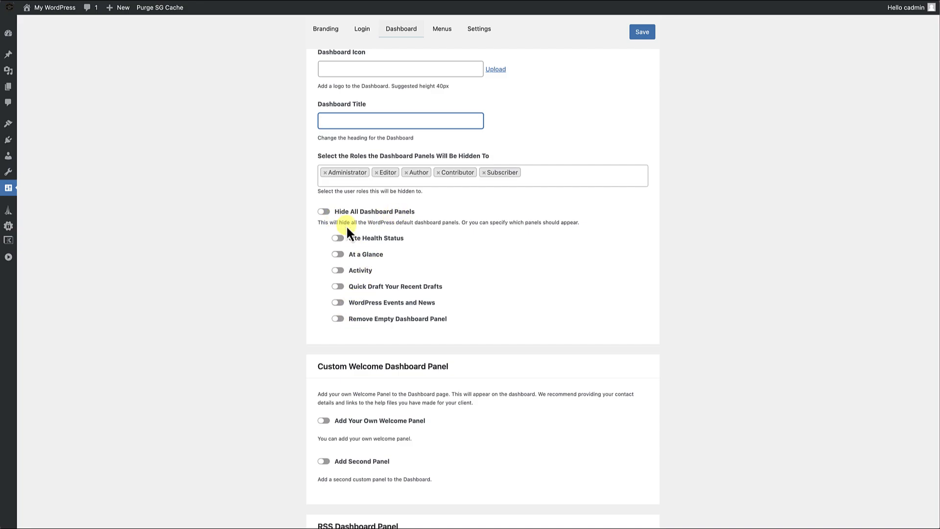
click(325, 211)
scroll(377, 265, down, 2)
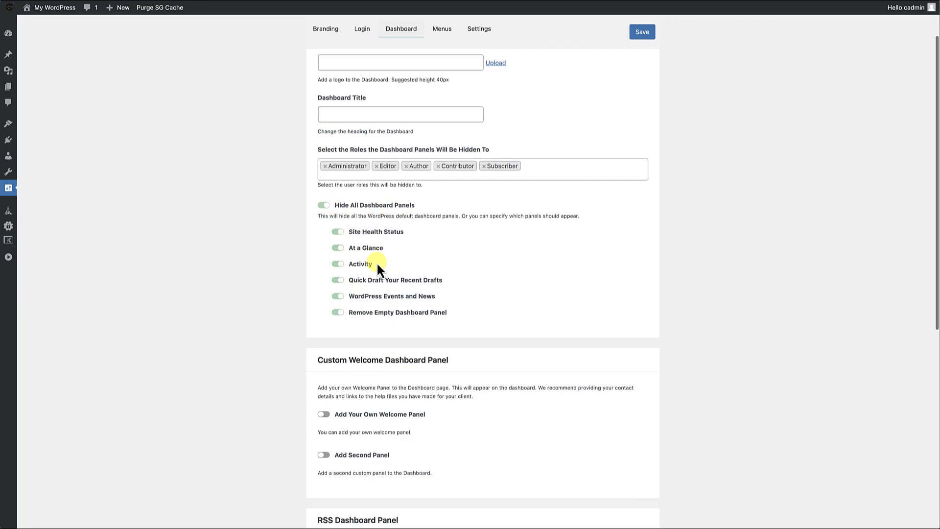
Enable a custom welcome panel with the Page template type and assign the Custom Dashboard page to it.
scroll(377, 262, down, 5)
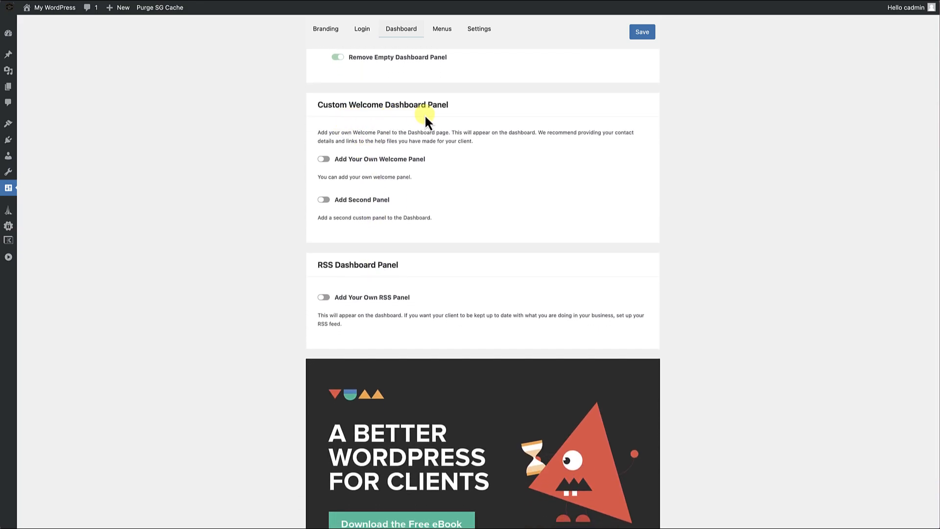
click(325, 159)
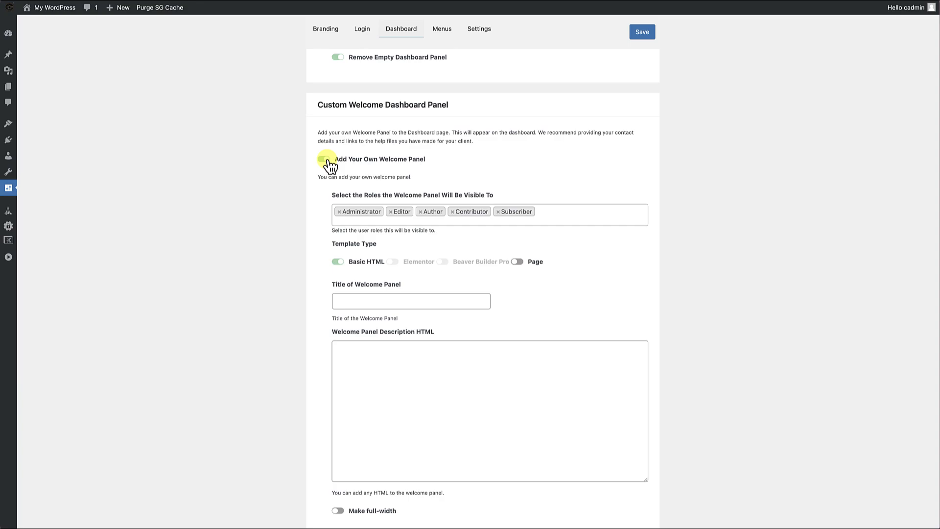
scroll(316, 237, down, 1)
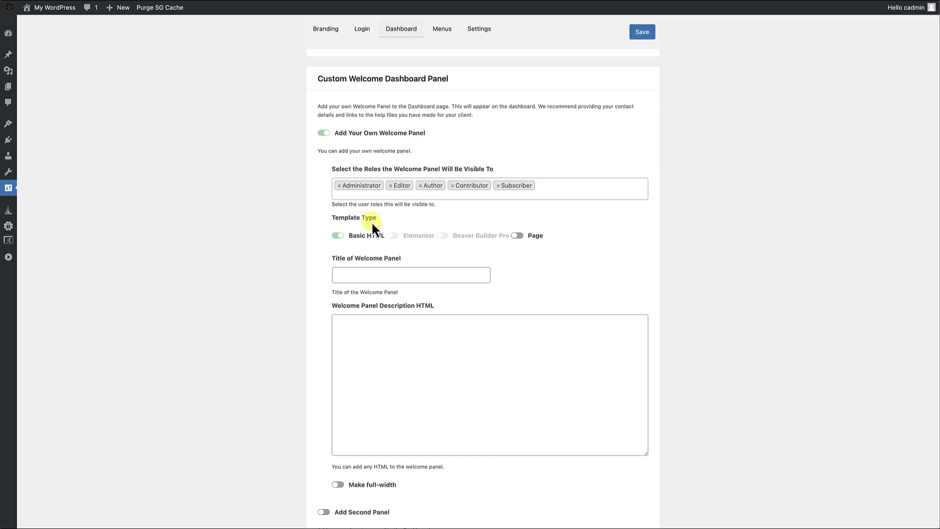
scroll(317, 258, down, 1)
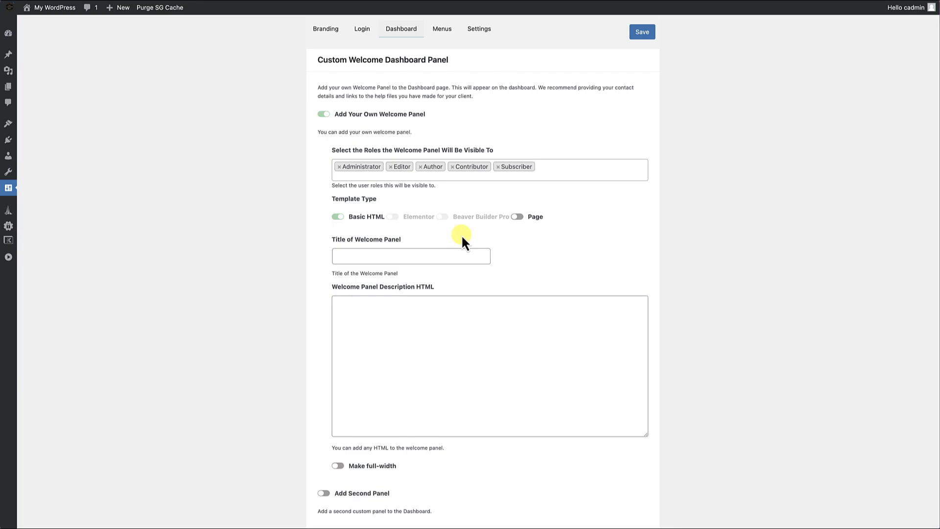
click(518, 217)
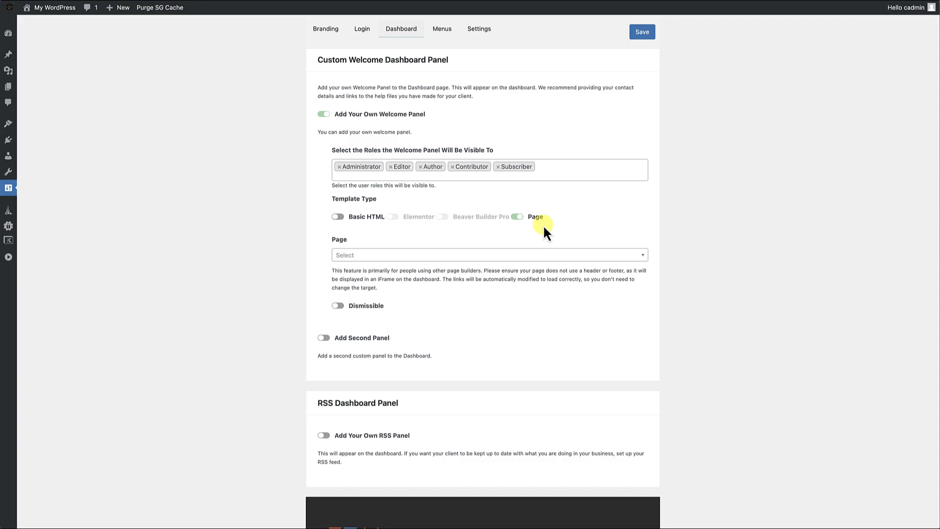
click(367, 257)
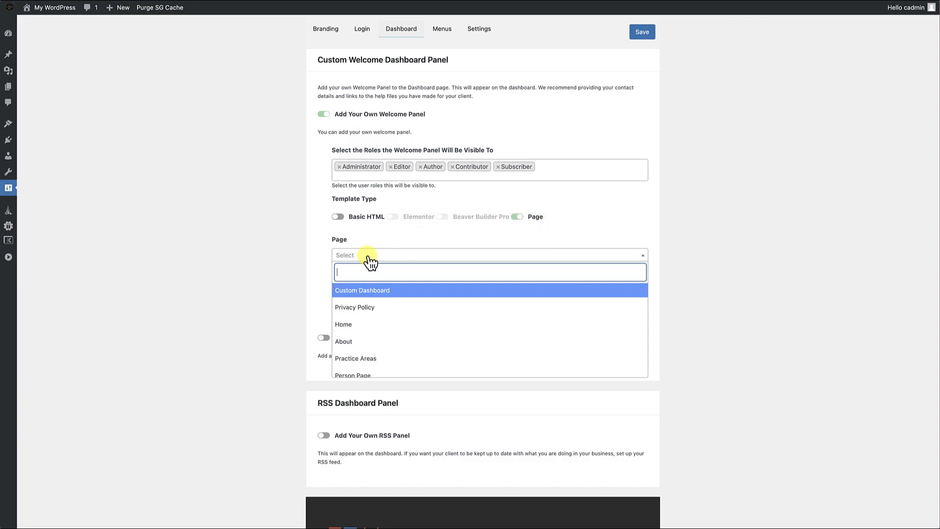
click(357, 290)
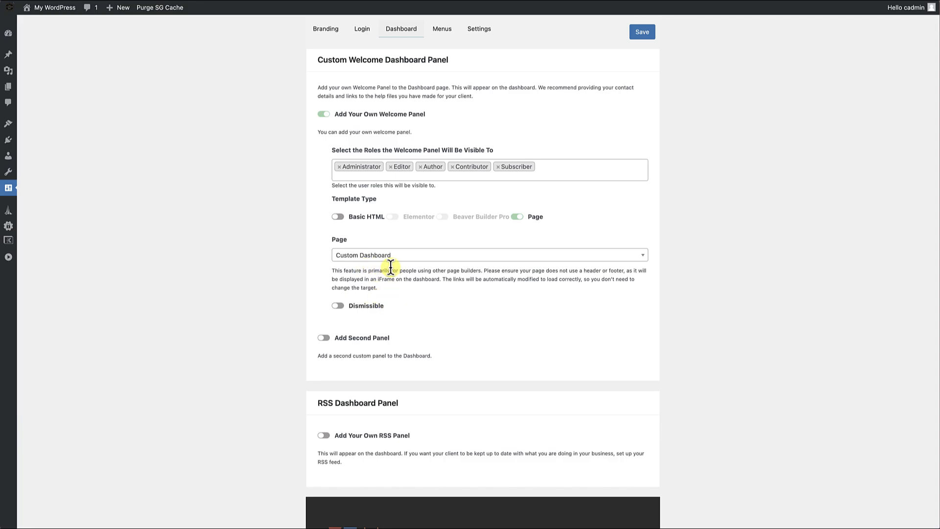
scroll(397, 291, down, 1)
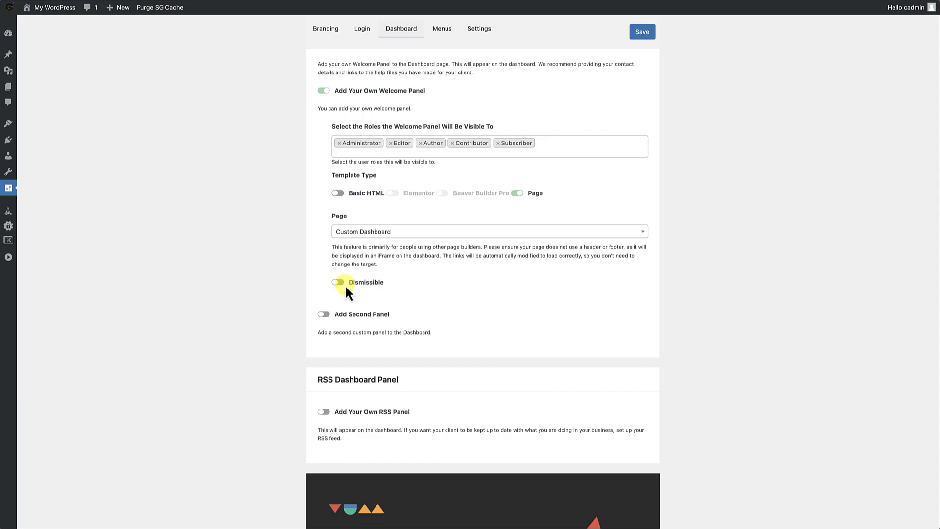
Try the second dashboard panel with the Page template type, and disable the panel again.
scroll(357, 286, down, 3)
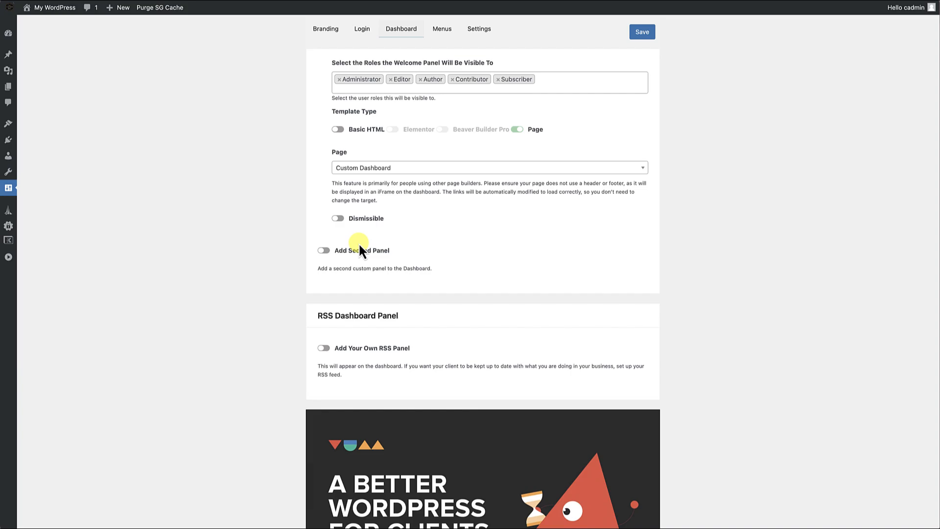
click(325, 251)
scroll(335, 289, down, 2)
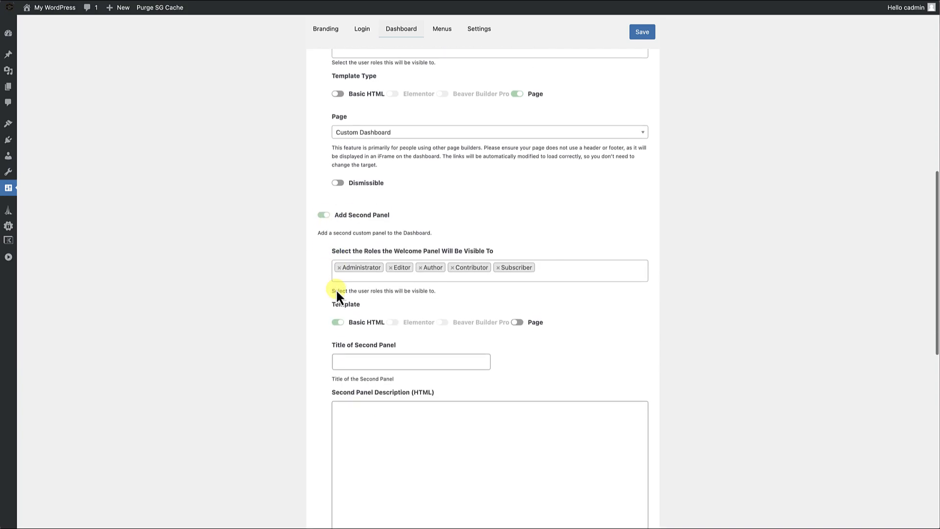
click(522, 319)
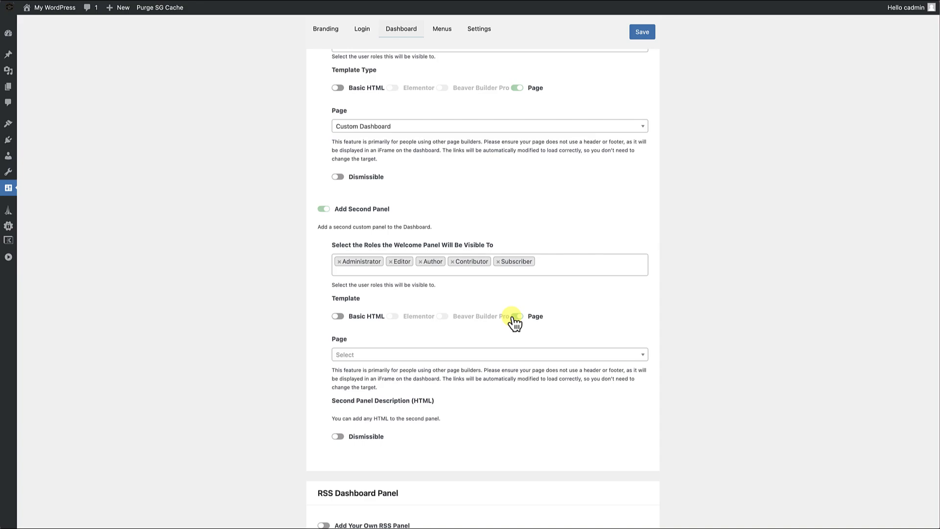
click(323, 209)
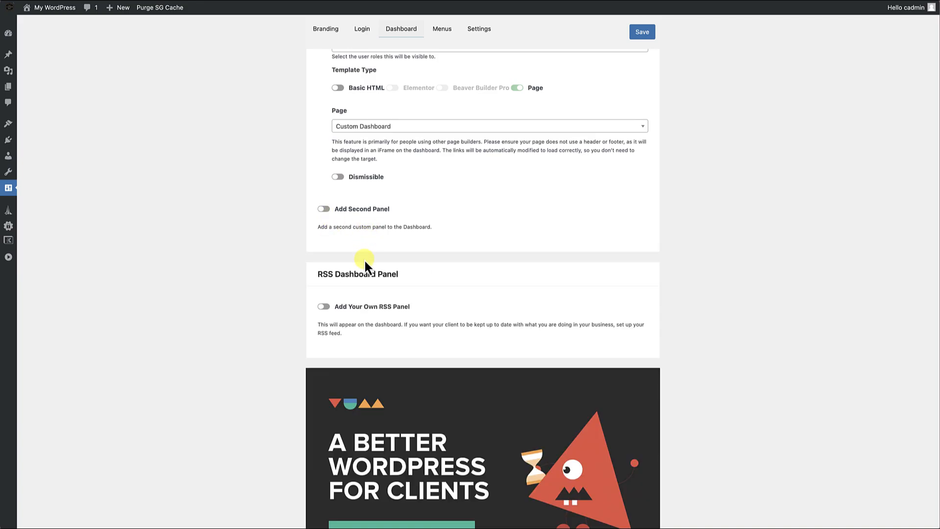
Enable the custom RSS dashboard panel to preview its options, and disable it again.
scroll(363, 263, down, 2)
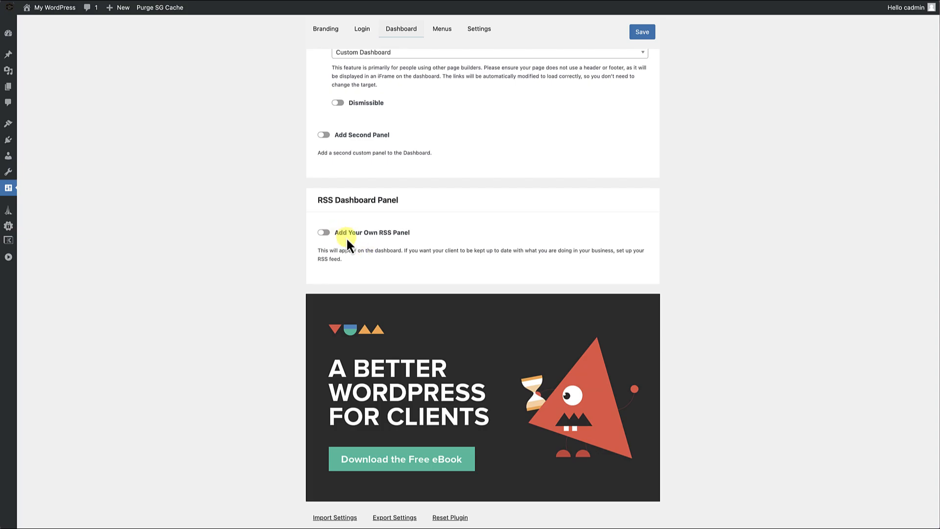
click(328, 233)
scroll(334, 313, down, 1)
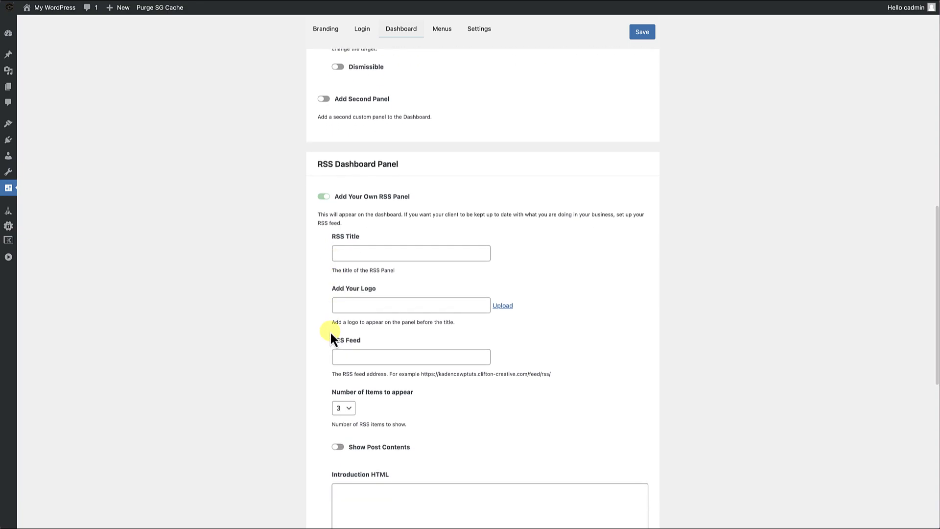
click(324, 196)
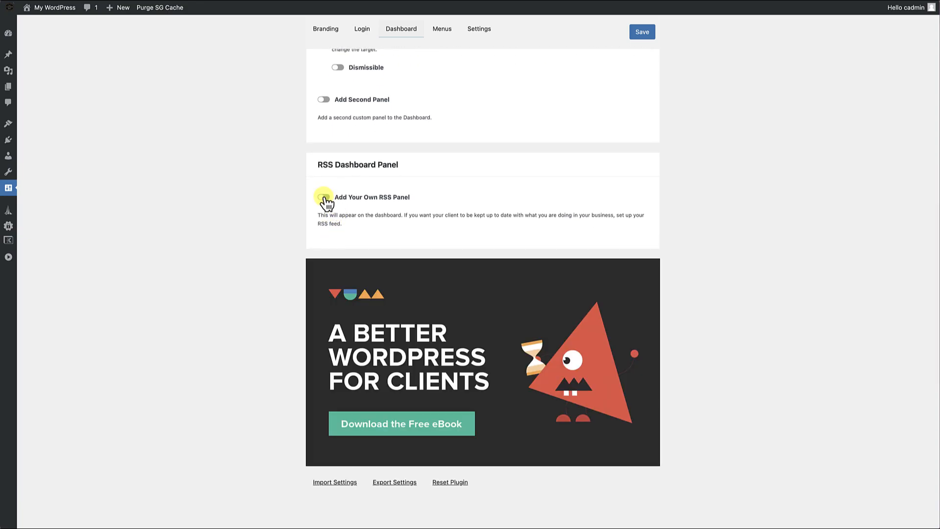
Save the White Label CMS Dashboard settings.
scroll(358, 192, up, 7)
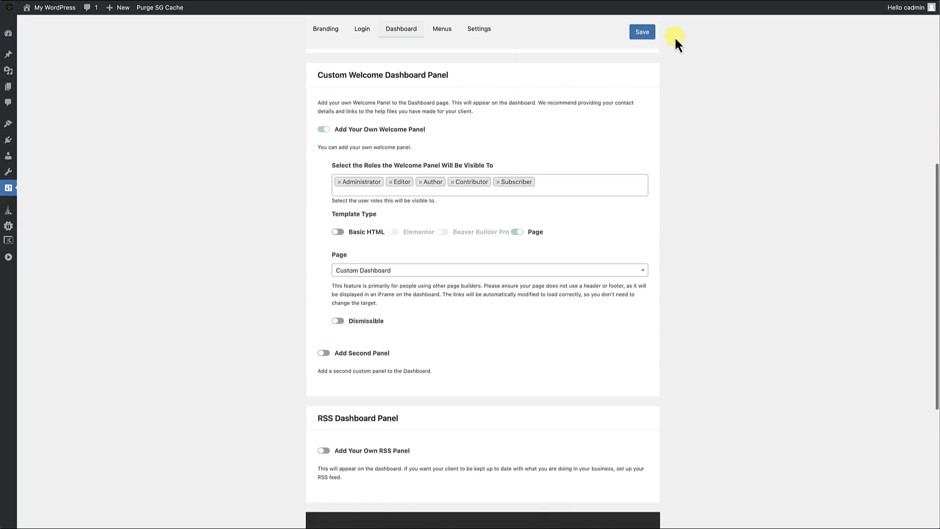
click(645, 34)
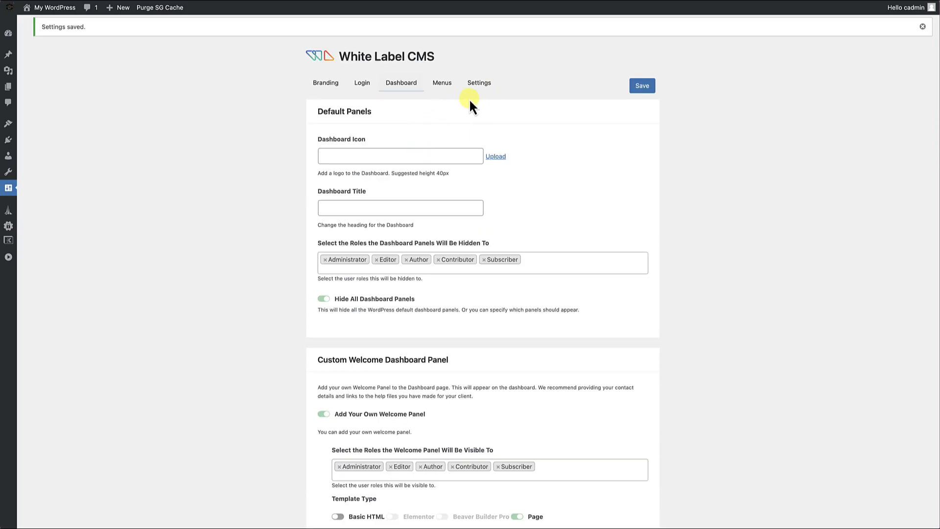
Expand the admin sidebar and enable hiding menus for the client in the White Label CMS Menus settings.
click(443, 84)
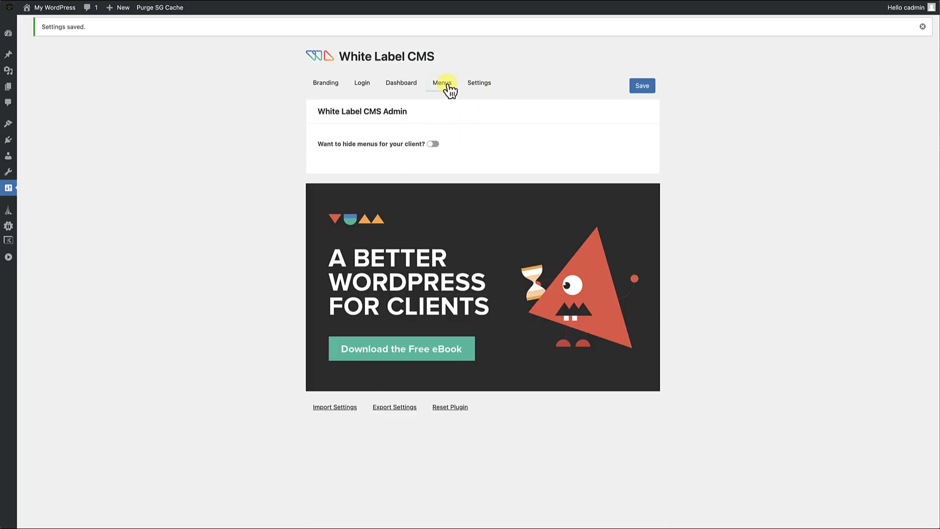
click(9, 257)
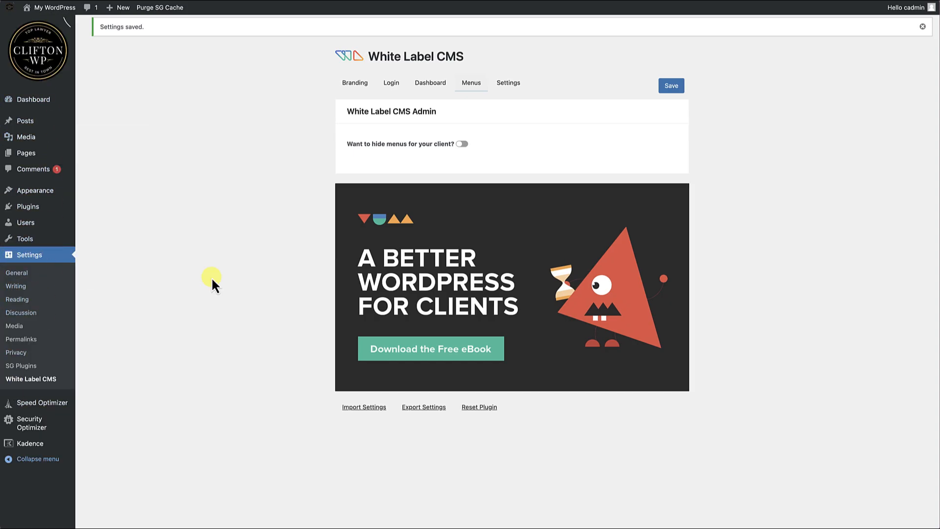
click(464, 145)
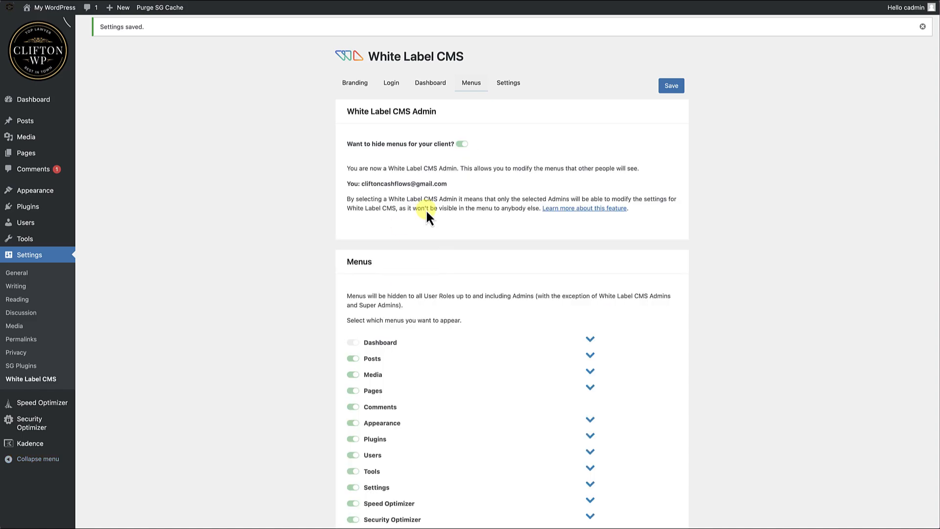
Try switching the Posts, Comments and Appearance menus off for clients, and restore them.
scroll(404, 351, down, 3)
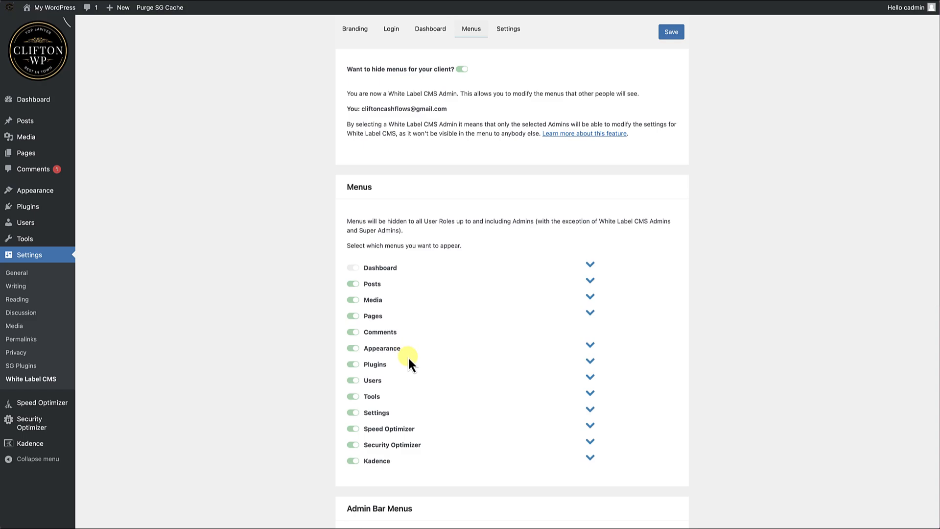
scroll(378, 342, down, 2)
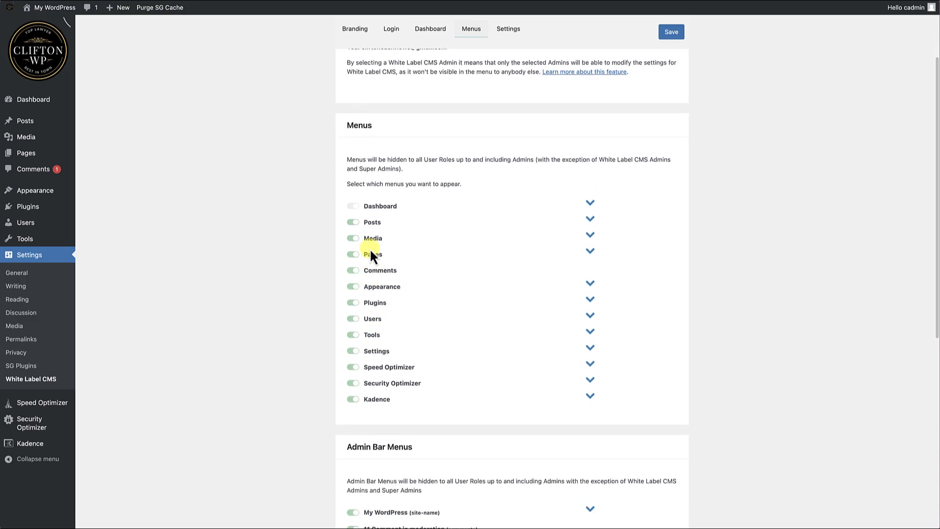
click(353, 222)
click(352, 222)
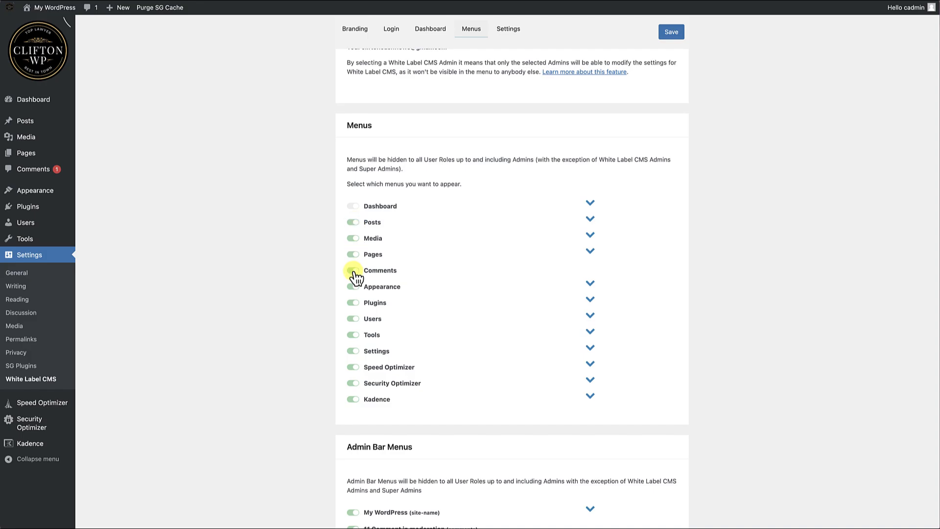
click(353, 271)
click(353, 288)
click(353, 288)
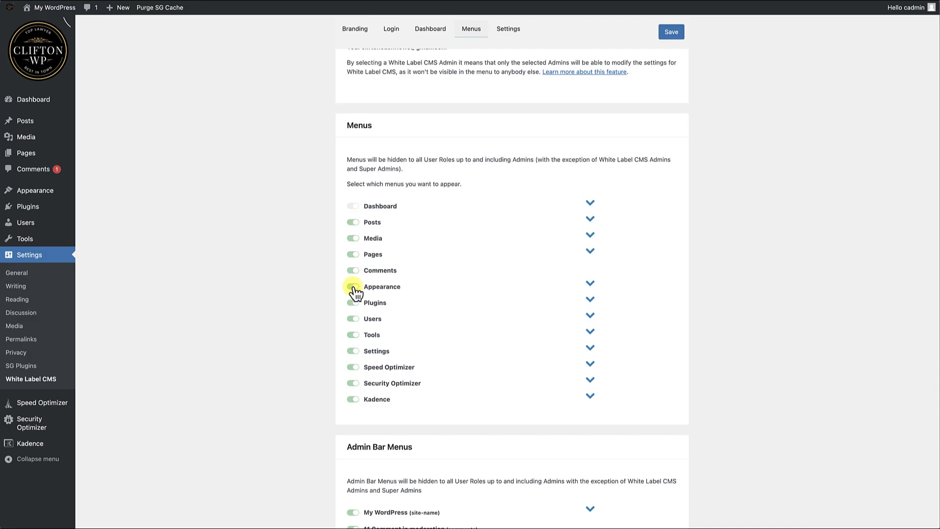
Expand the Posts submenu items and try hiding Categories and Tags, leaving both enabled.
click(591, 223)
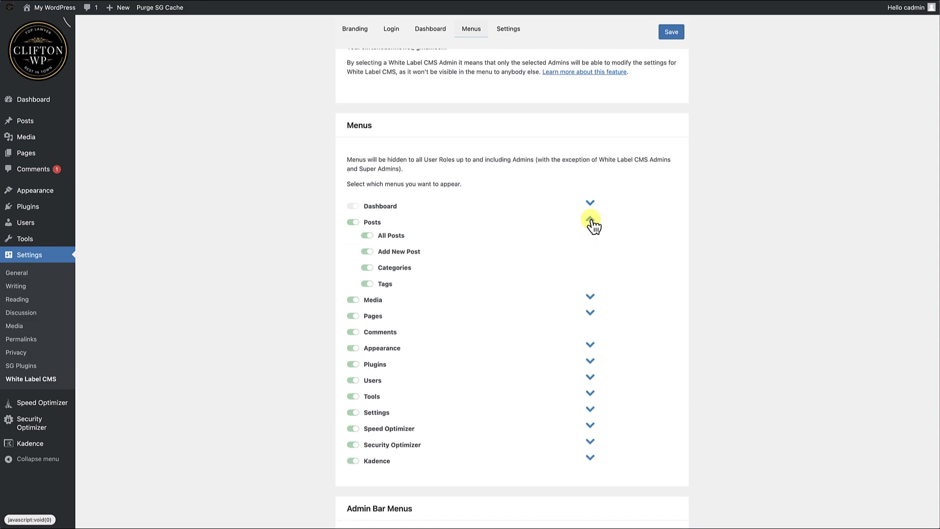
click(368, 268)
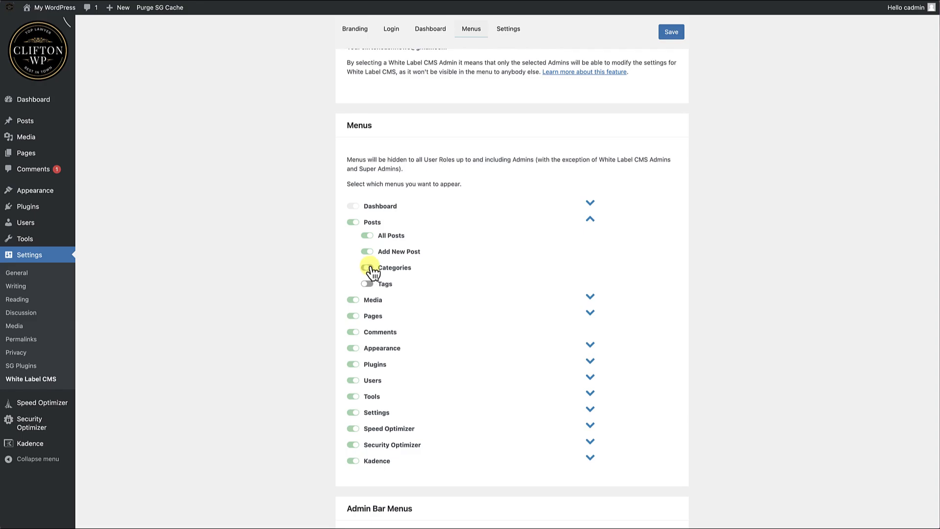
click(370, 285)
Review the remaining menu and Admin Bar Menus visibility options, including the sub-items of the New menu.
scroll(477, 286, down, 4)
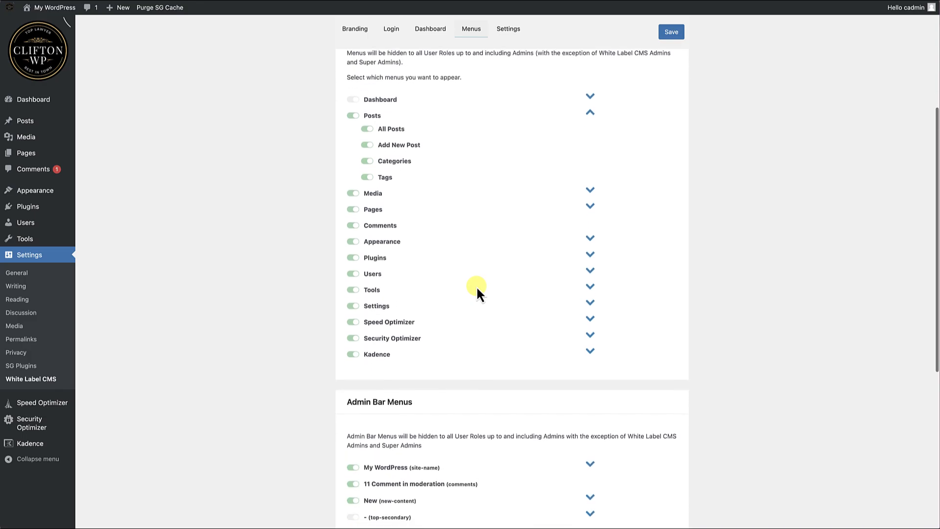
scroll(476, 286, down, 1)
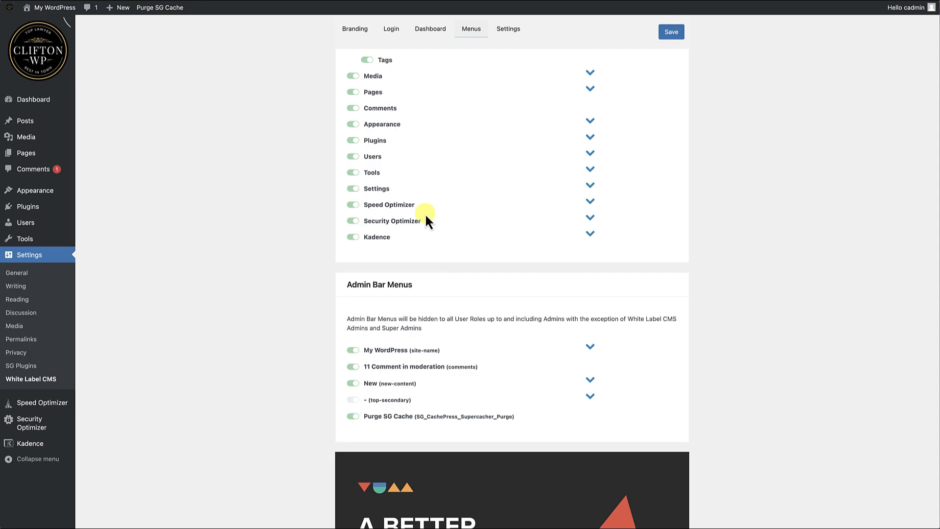
scroll(428, 239, down, 1)
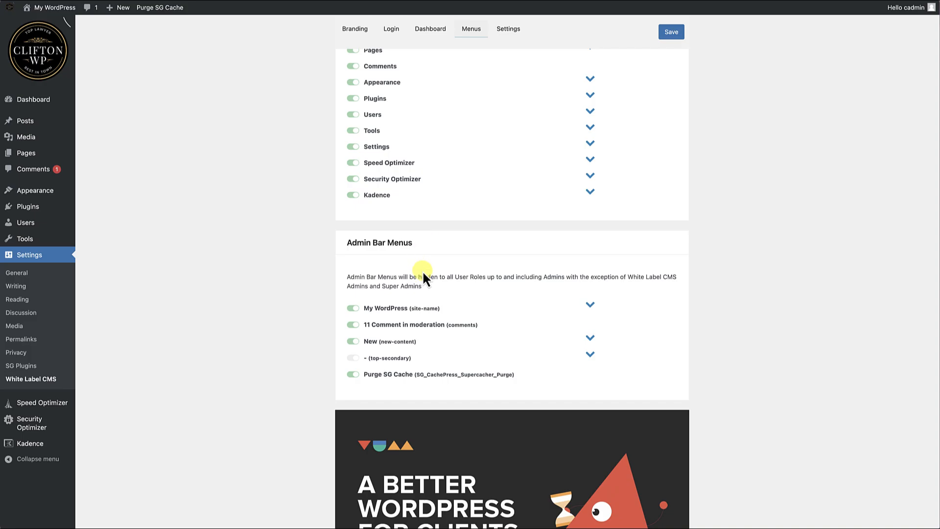
scroll(423, 273, down, 2)
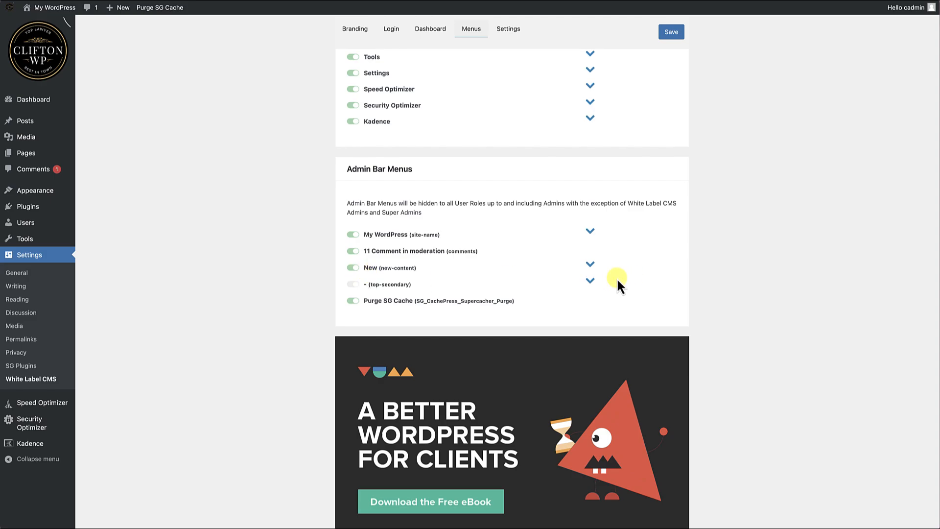
click(591, 265)
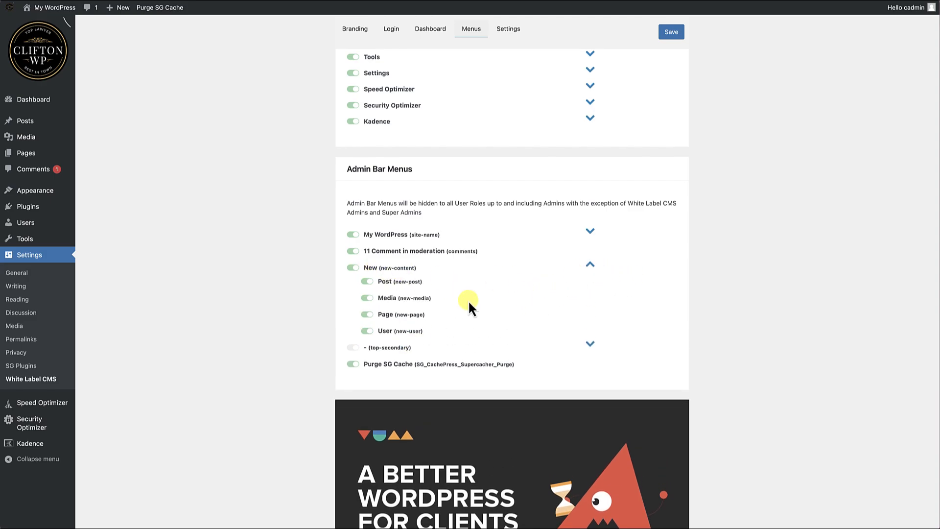
click(590, 265)
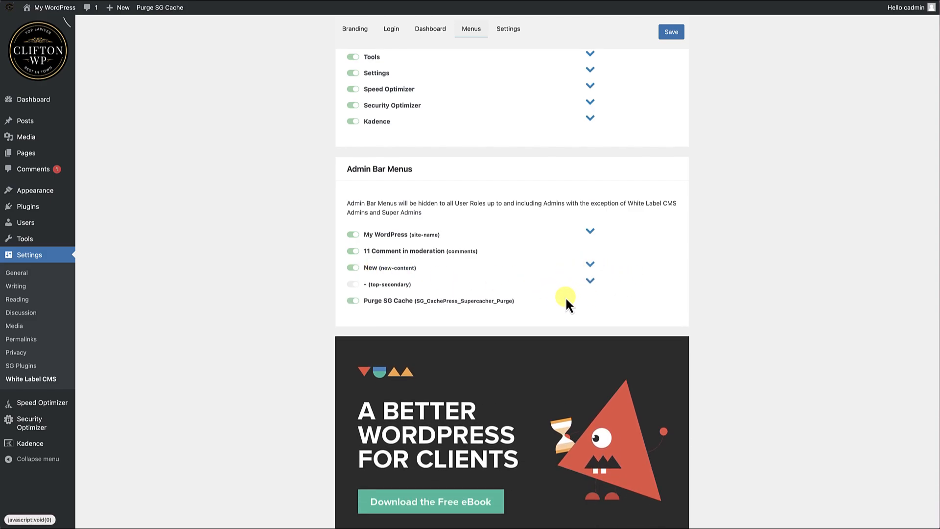
scroll(567, 292, up, 10)
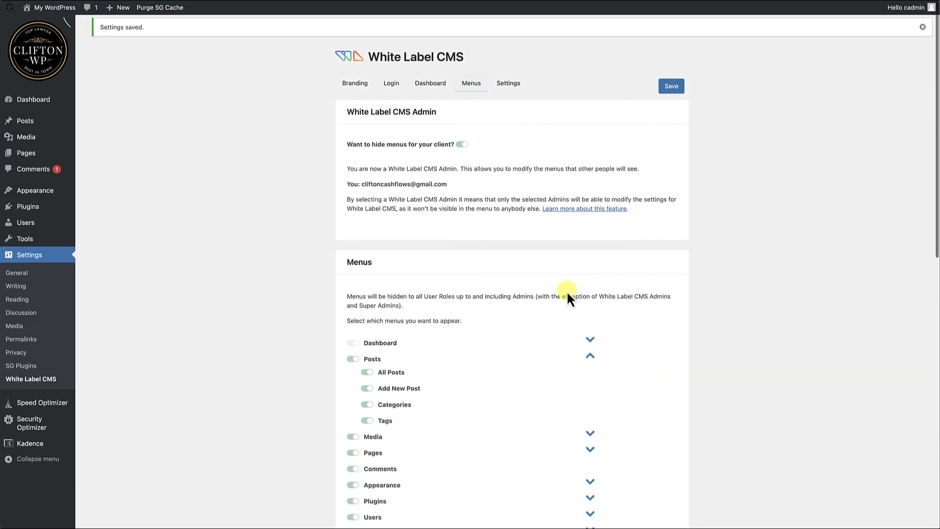
Enable Hide Help Box and Hide Screen Options under Admin Settings in the plugin's general settings.
click(512, 90)
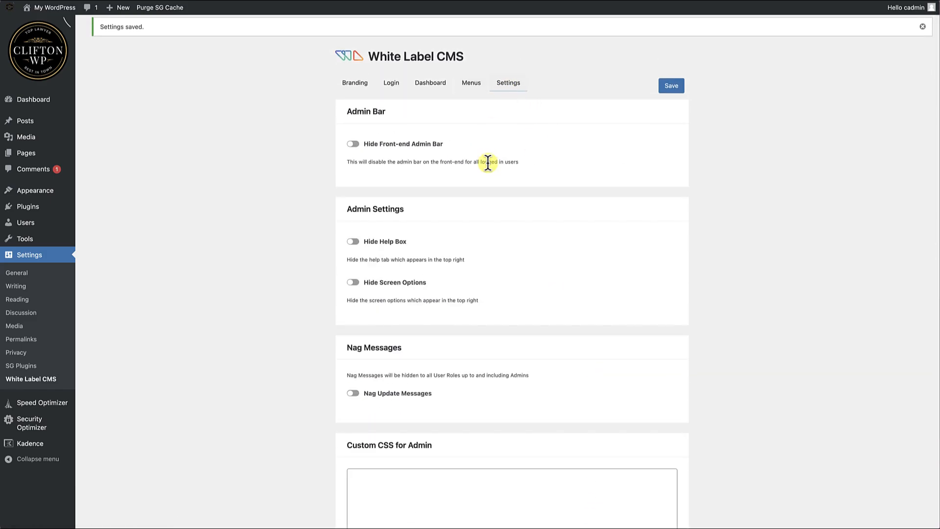
scroll(488, 162, down, 1)
scroll(488, 163, down, 1)
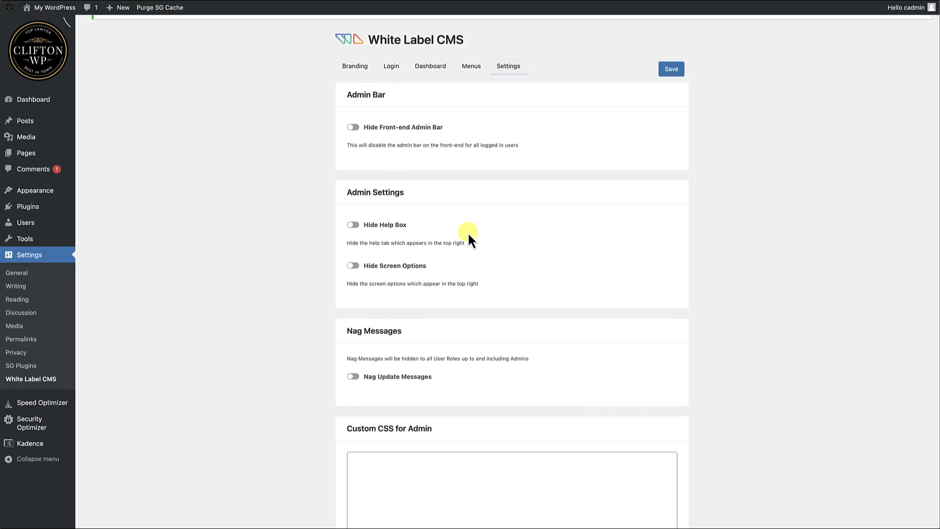
scroll(468, 231, down, 3)
click(353, 123)
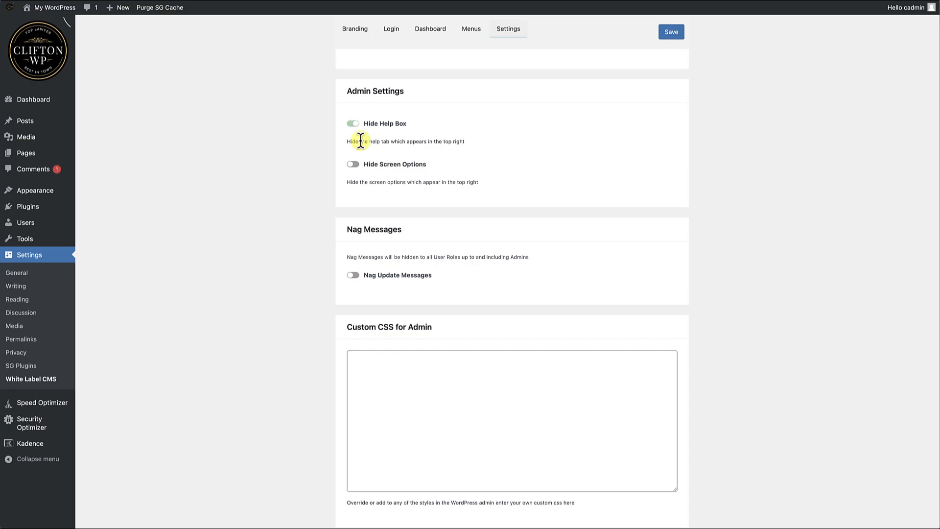
click(353, 164)
Enable Nag Update Messages to hide update nags, and look over the custom admin CSS and editor stylesheet options.
scroll(413, 200, down, 2)
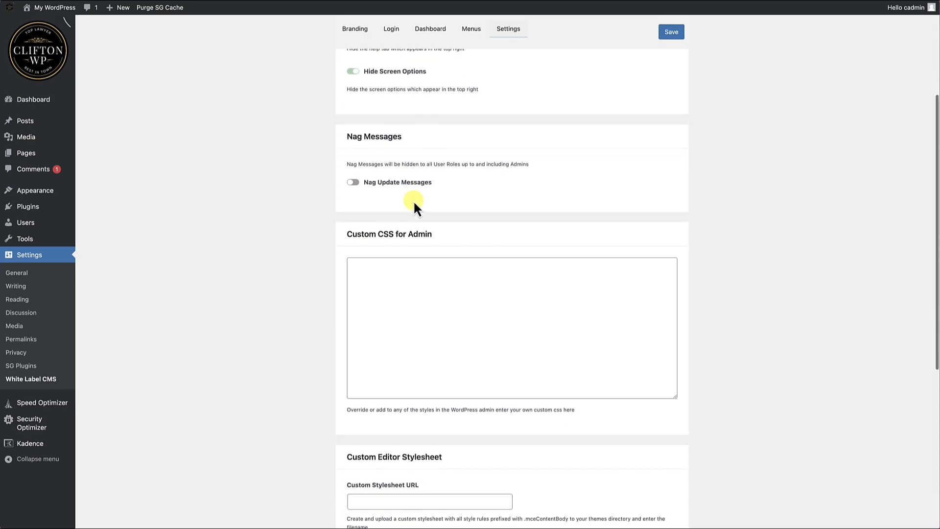
click(353, 182)
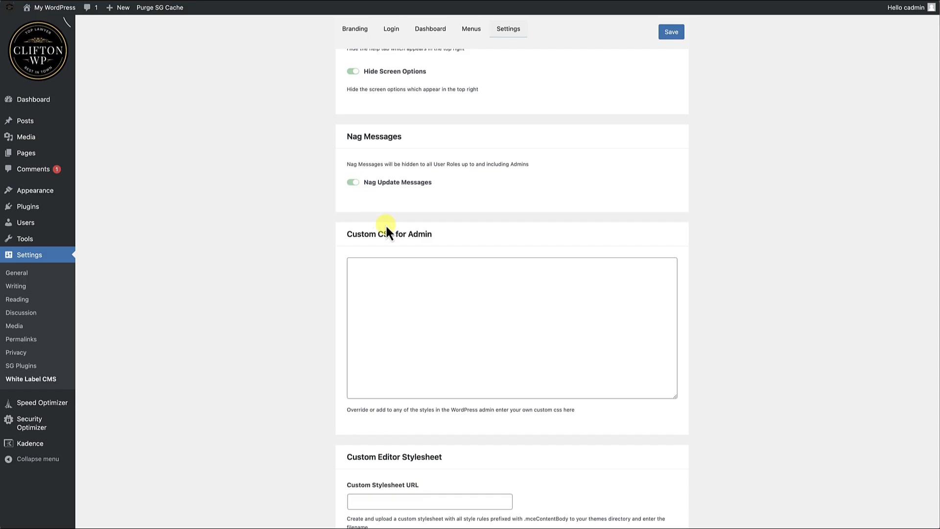
scroll(385, 225, down, 3)
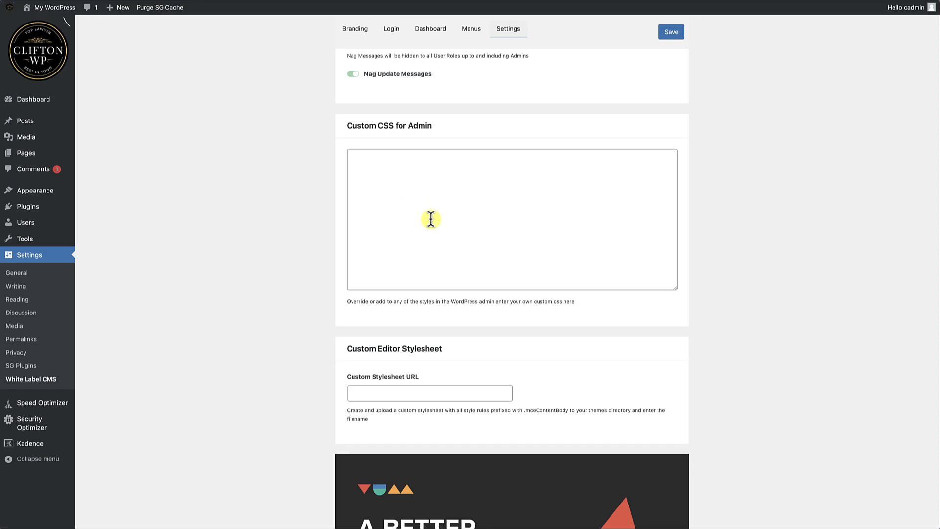
scroll(431, 219, down, 3)
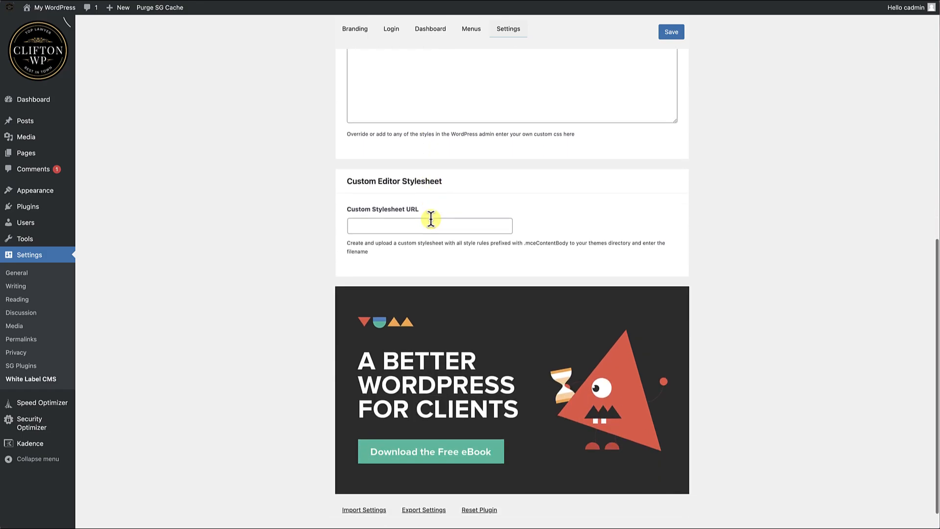
scroll(431, 218, up, 2)
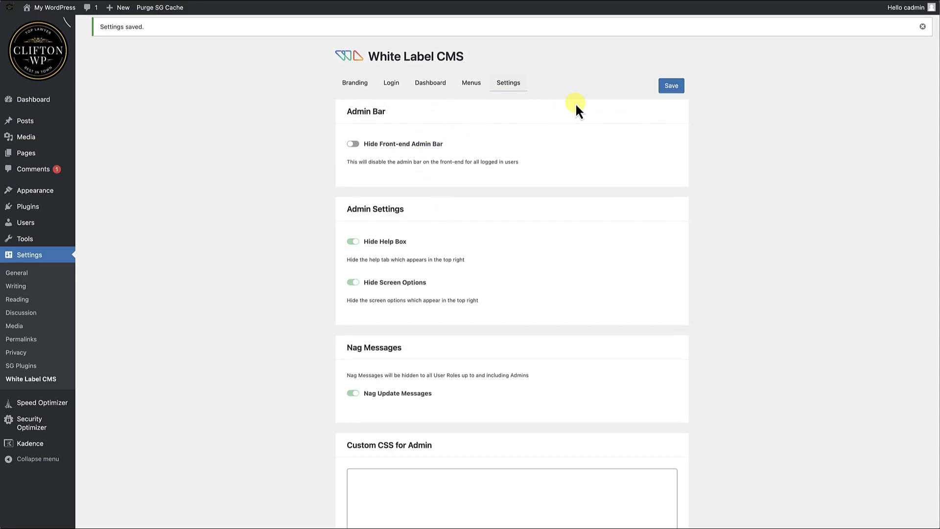
Review the Custom Welcome Dashboard Panel setup in the Dashboard settings, including its template type and assigned page.
click(431, 86)
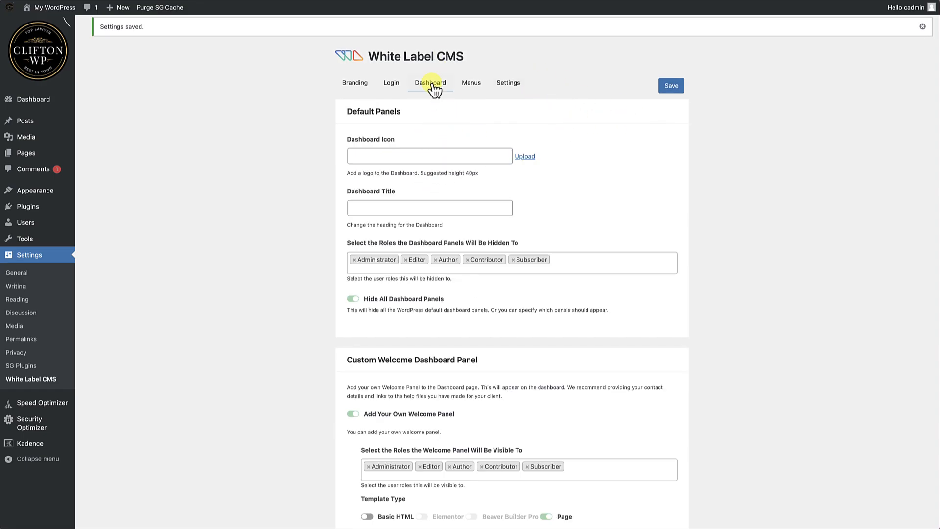
scroll(412, 154, down, 5)
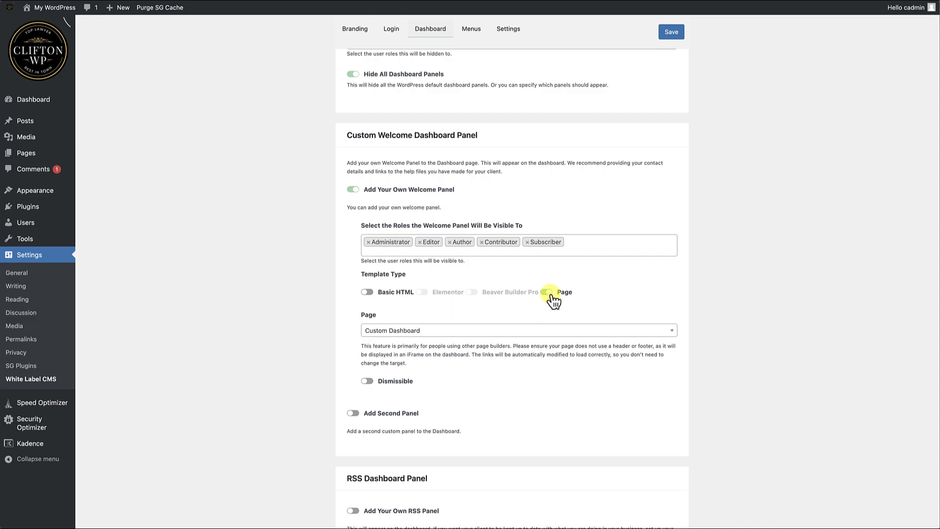
scroll(474, 316, down, 1)
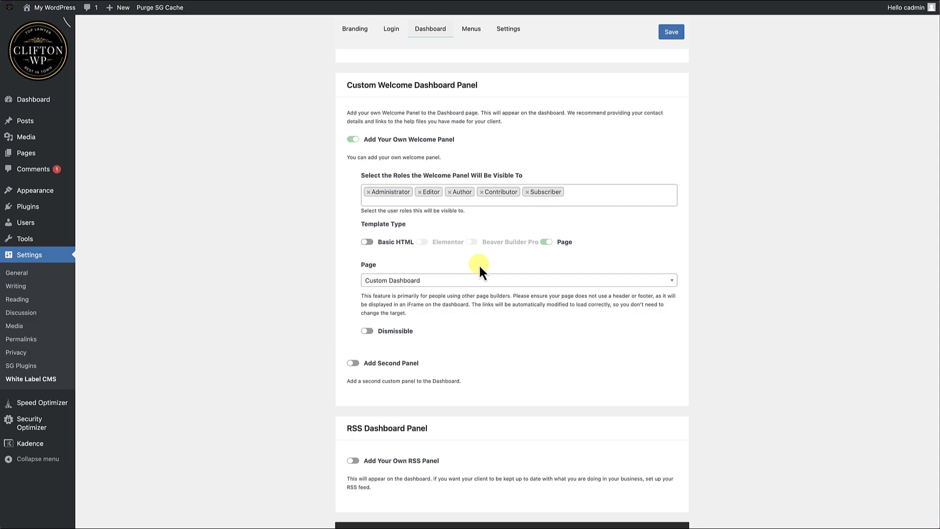
Save the White Label CMS settings and open the Dashboard home.
scroll(490, 256, up, 6)
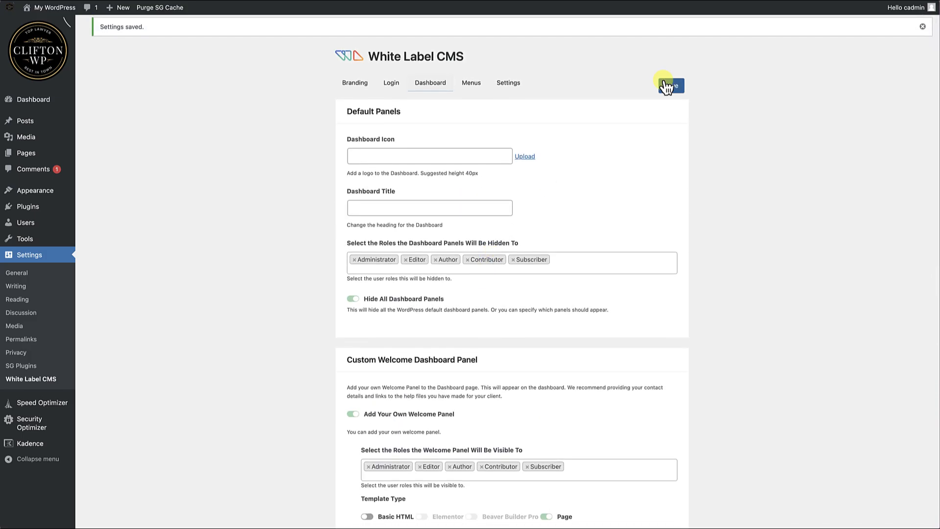
click(676, 87)
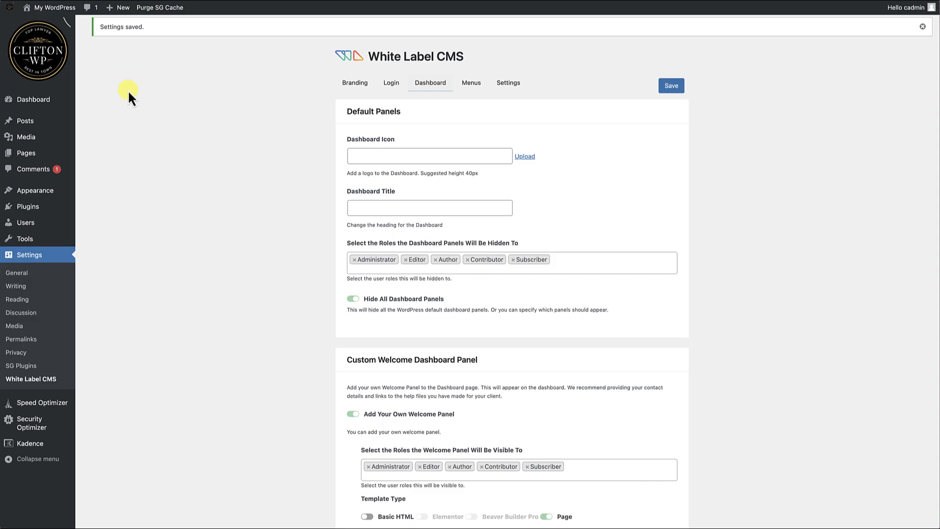
click(39, 101)
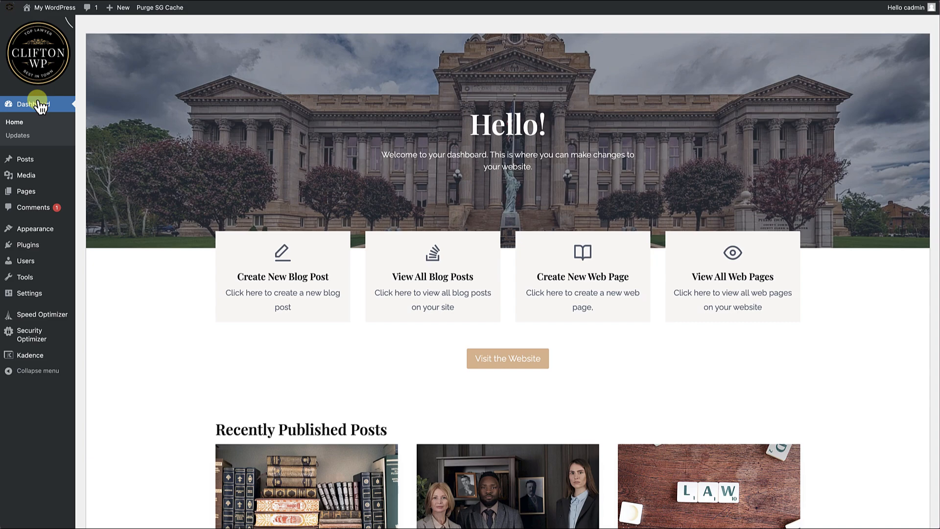
Look over the custom dashboard from its welcome banner down to the Website Operation Tutorials and contact section.
scroll(256, 312, down, 2)
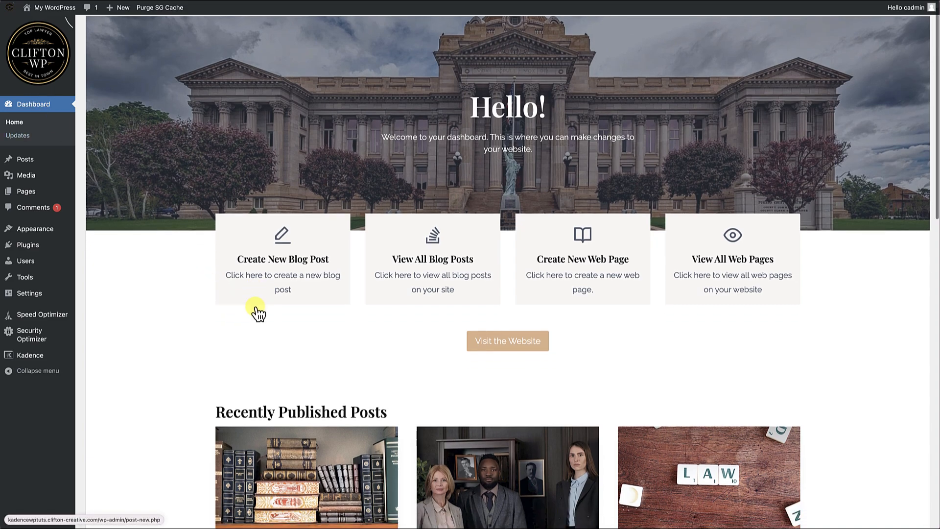
scroll(392, 290, down, 5)
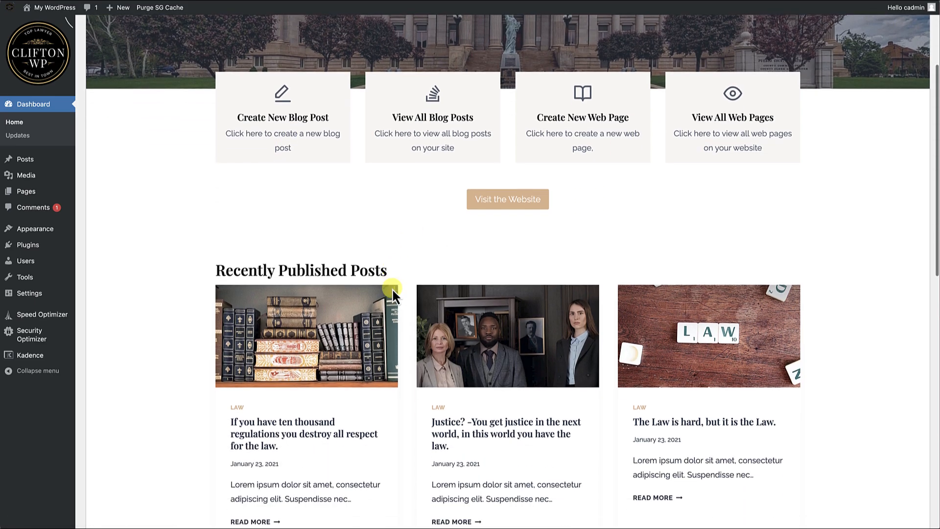
scroll(508, 306, down, 12)
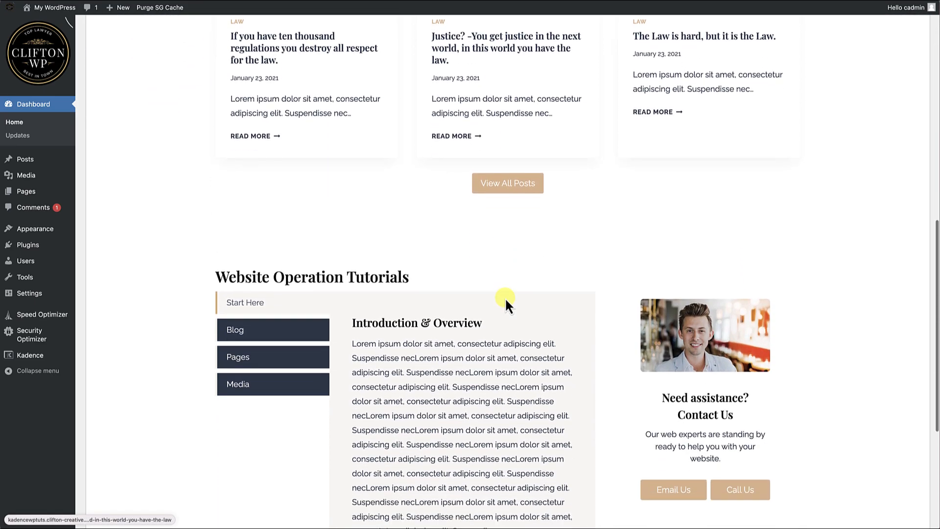
scroll(402, 344, down, 3)
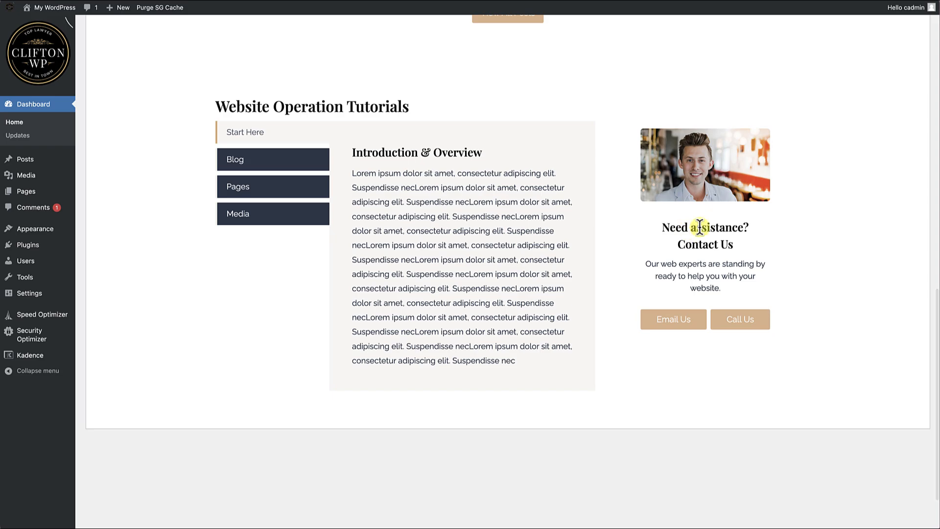
scroll(710, 211, up, 20)
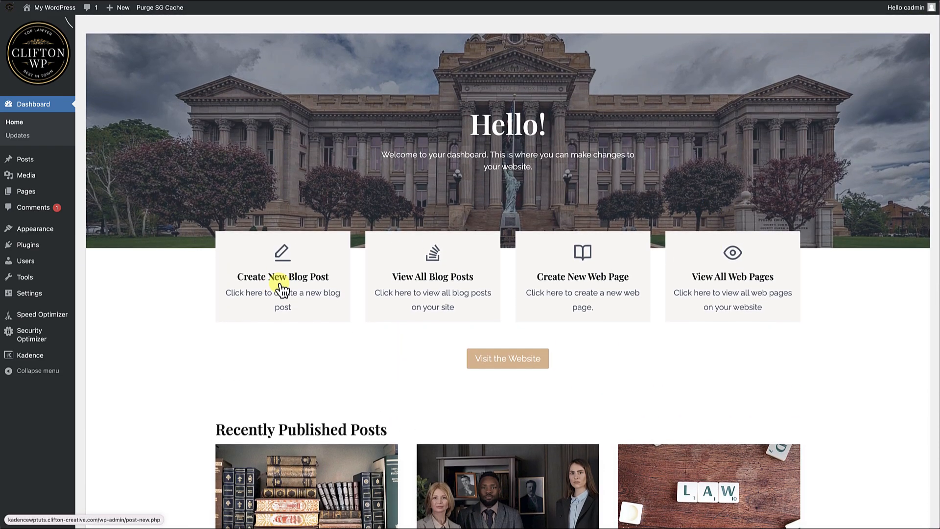
Test the Create New Blog Post and View All Blog Posts shortcuts, returning to the dashboard after each.
click(281, 290)
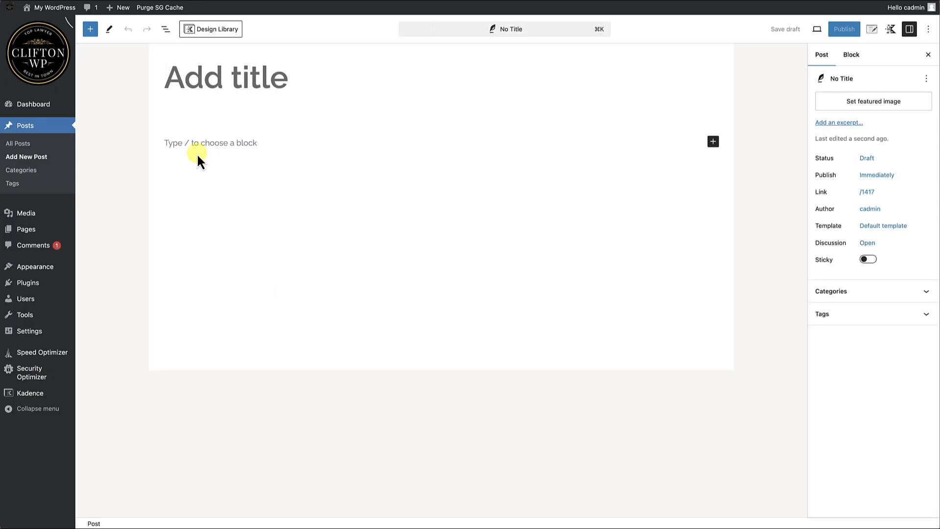
click(36, 106)
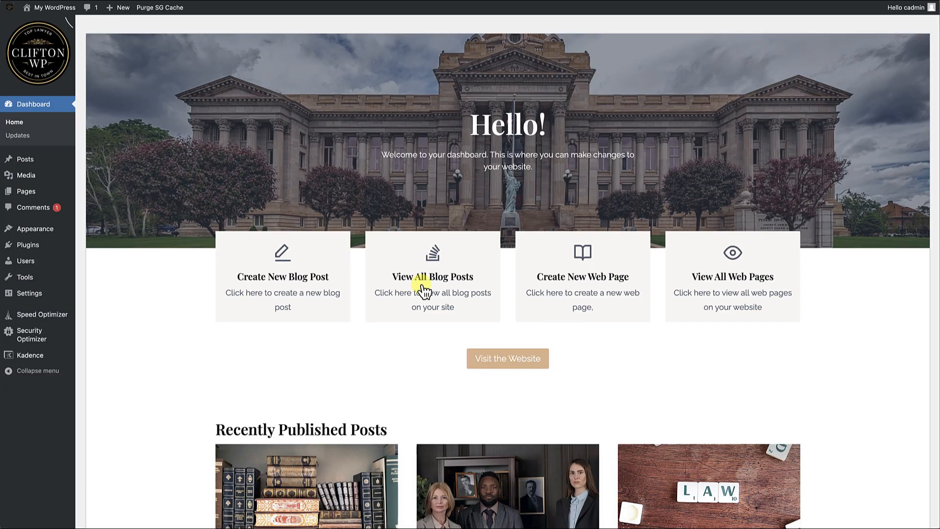
click(450, 283)
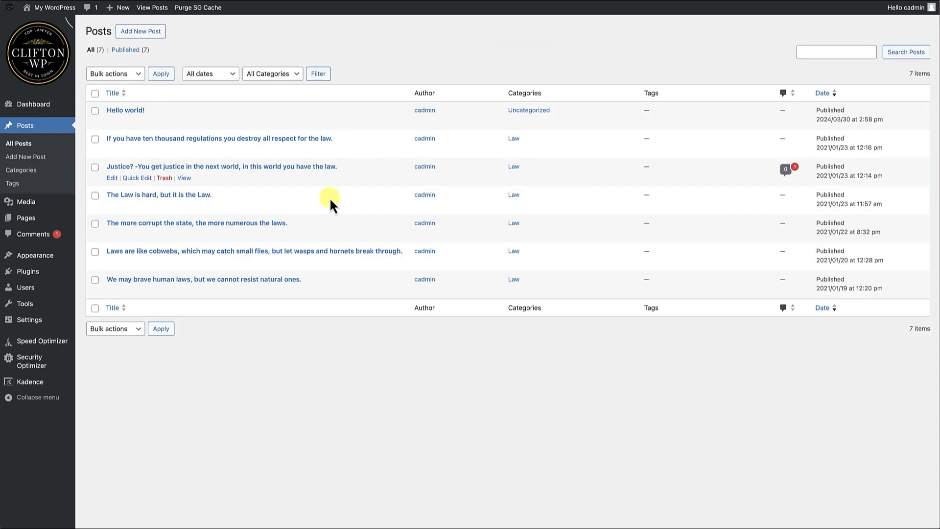
click(41, 108)
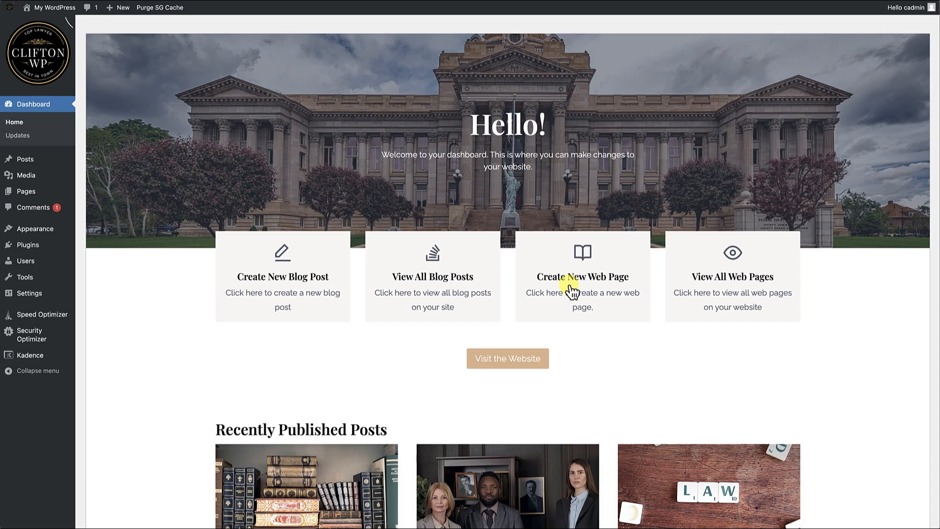
Test the Create New Web Page and View All Web Pages shortcuts, returning to the dashboard after each.
click(571, 289)
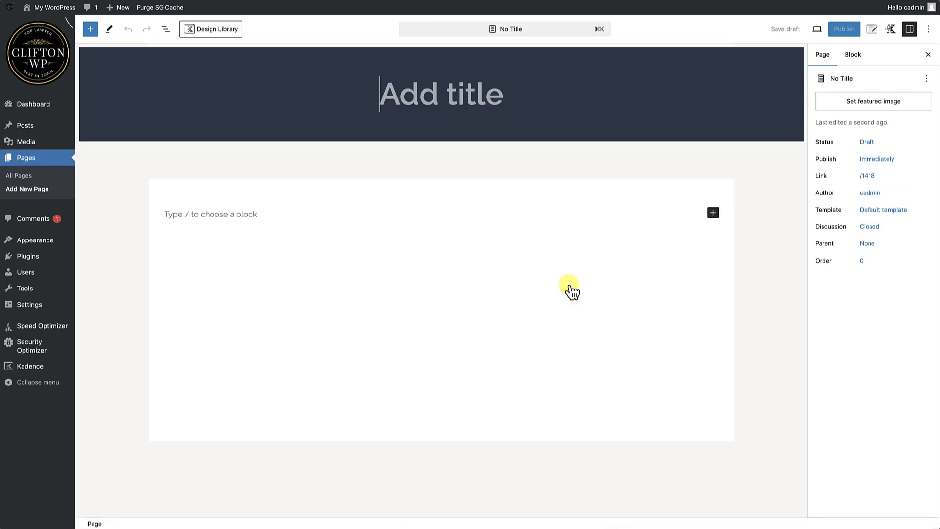
click(26, 103)
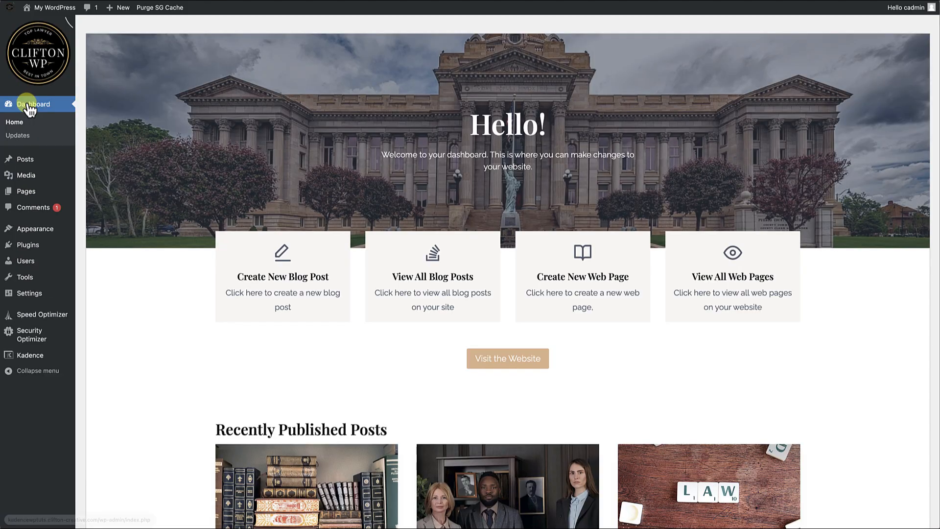
click(721, 293)
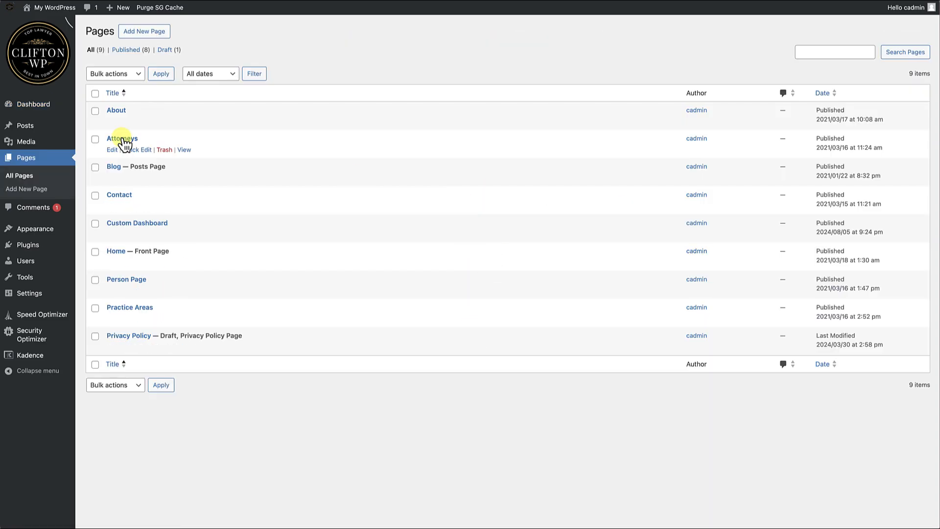
click(47, 109)
Test the Visit the Website link, return to the dashboard and look through its sections once more.
scroll(529, 294, down, 2)
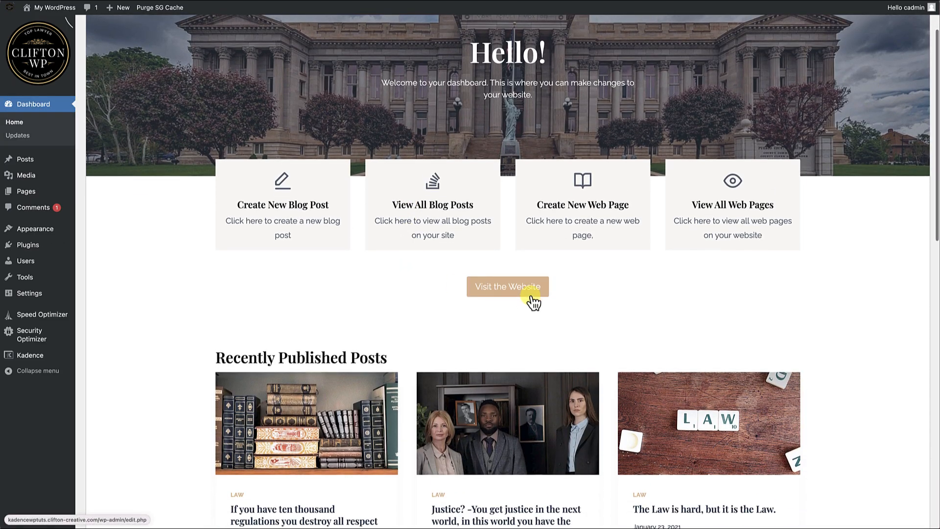
click(527, 296)
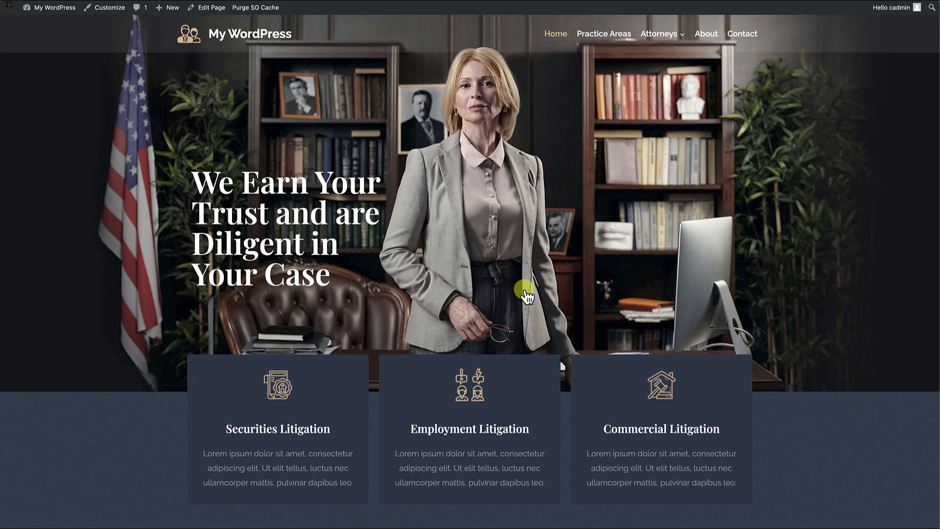
mouse_move(54, 7)
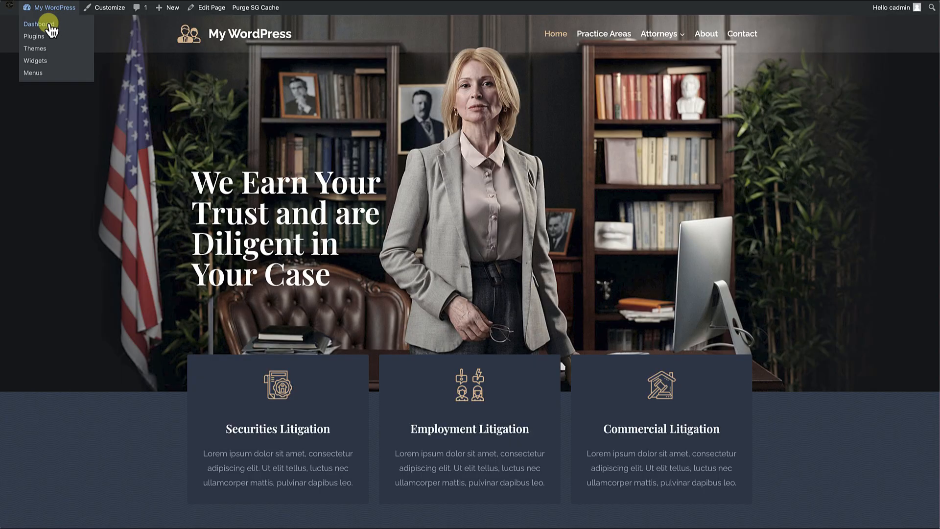
click(49, 24)
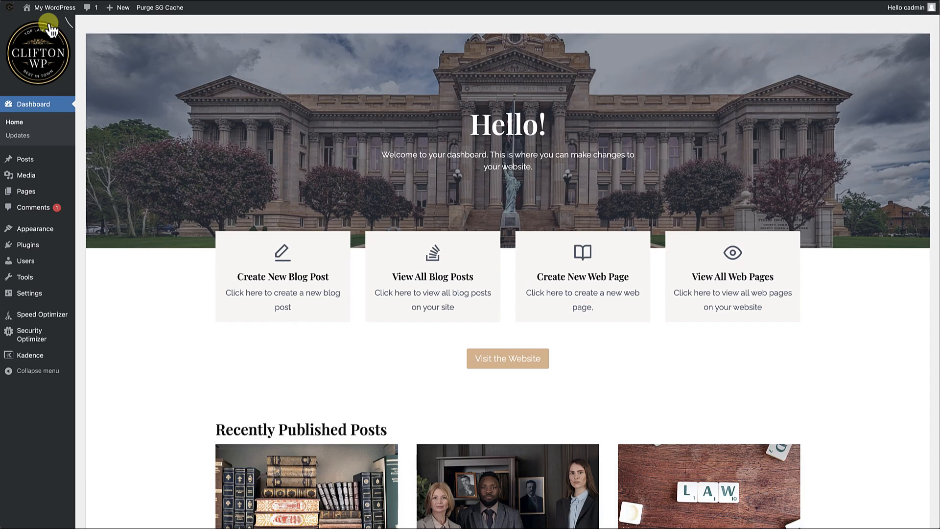
scroll(175, 247, down, 7)
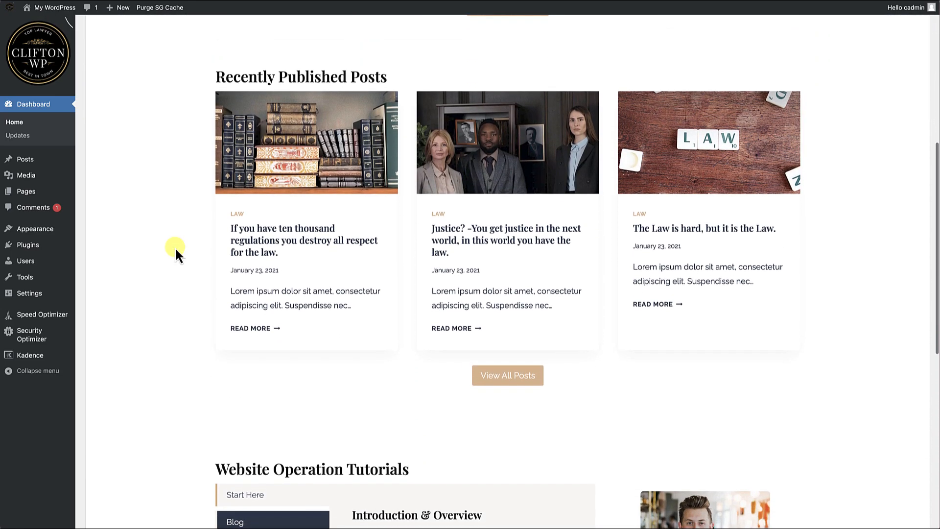
scroll(175, 247, up, 6)
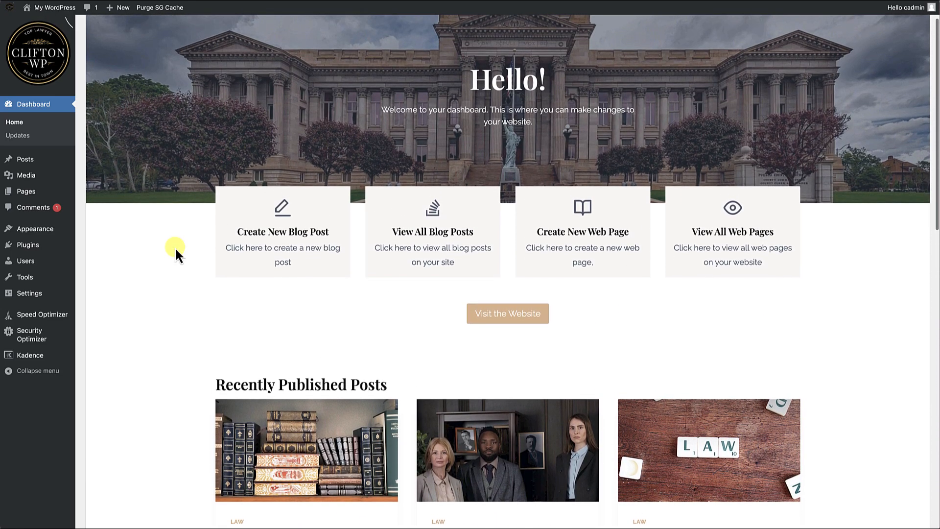
scroll(175, 247, up, 1)
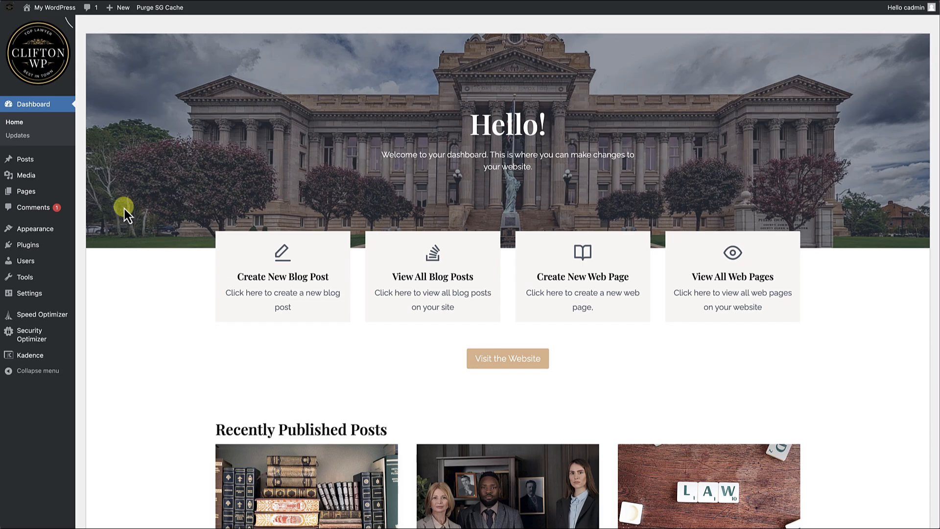
Open the Custom Dashboard page's front-end view from the list of all pages.
mouse_move(39, 193)
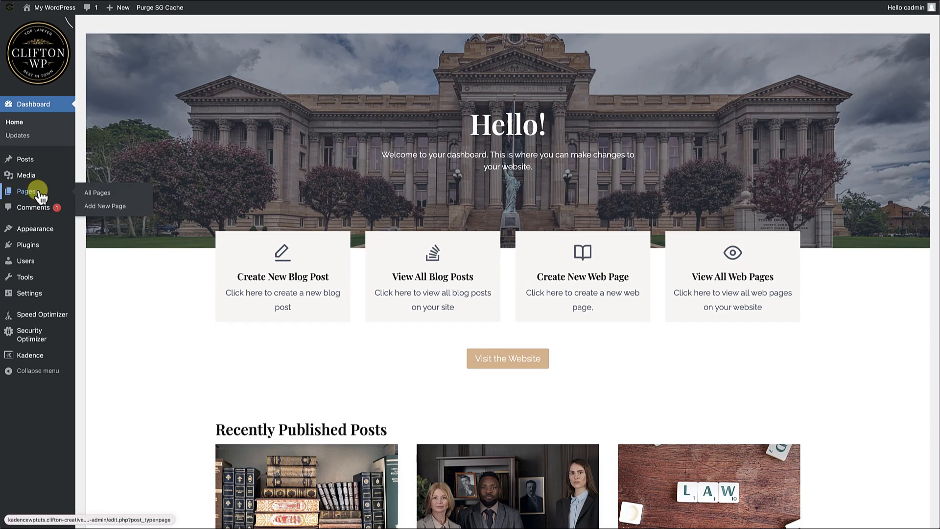
click(98, 193)
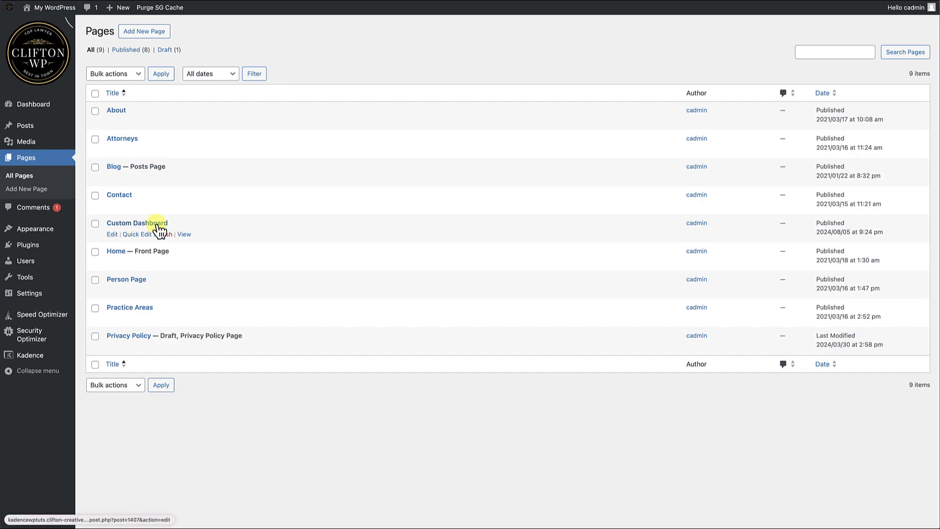
click(186, 235)
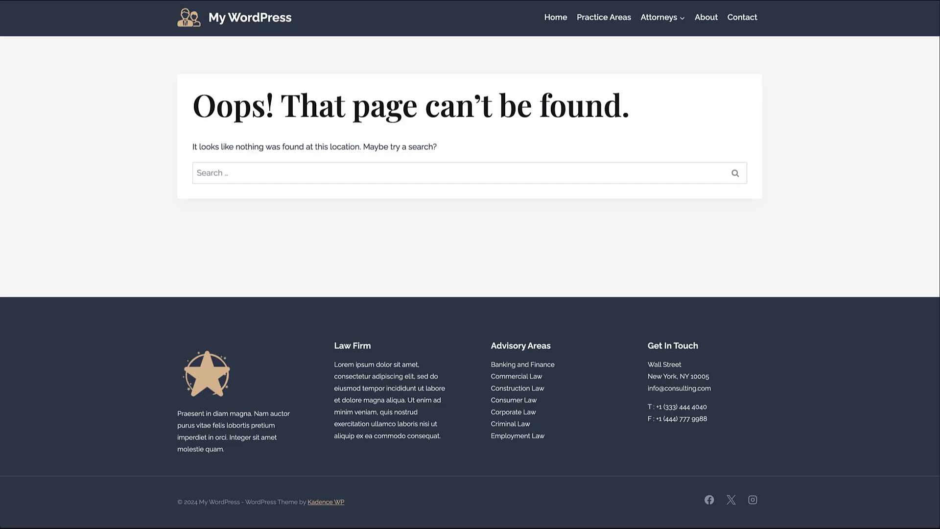
Search the public site for "dashboard" and open the Custom Dashboard result.
click(231, 171)
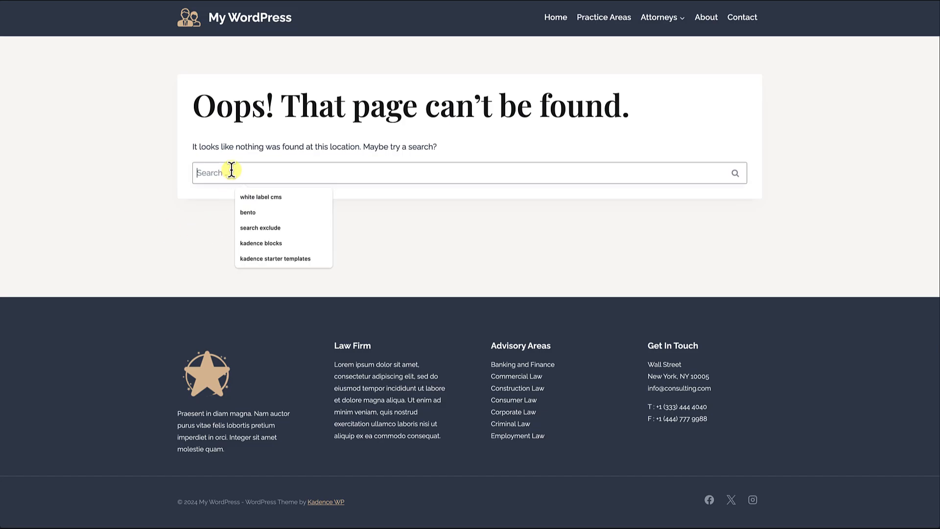
text(dashb)
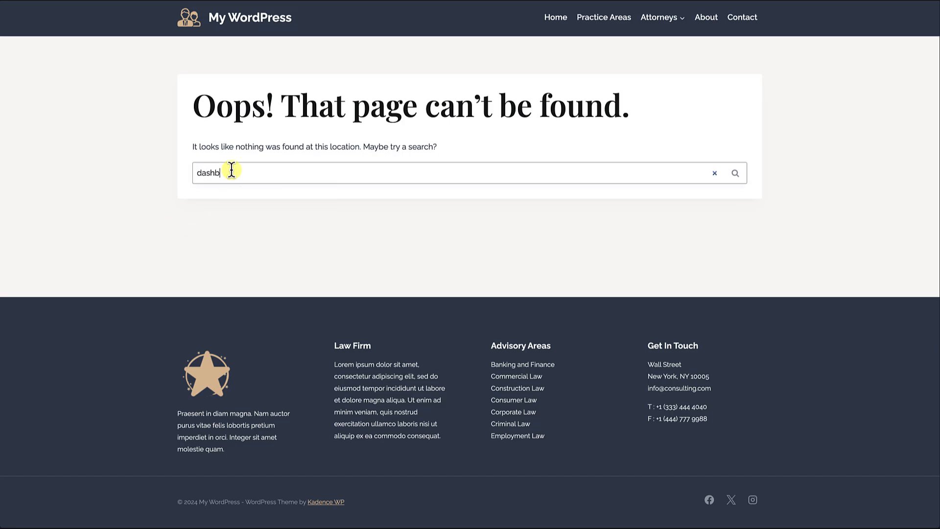
text(oard)
key(Return)
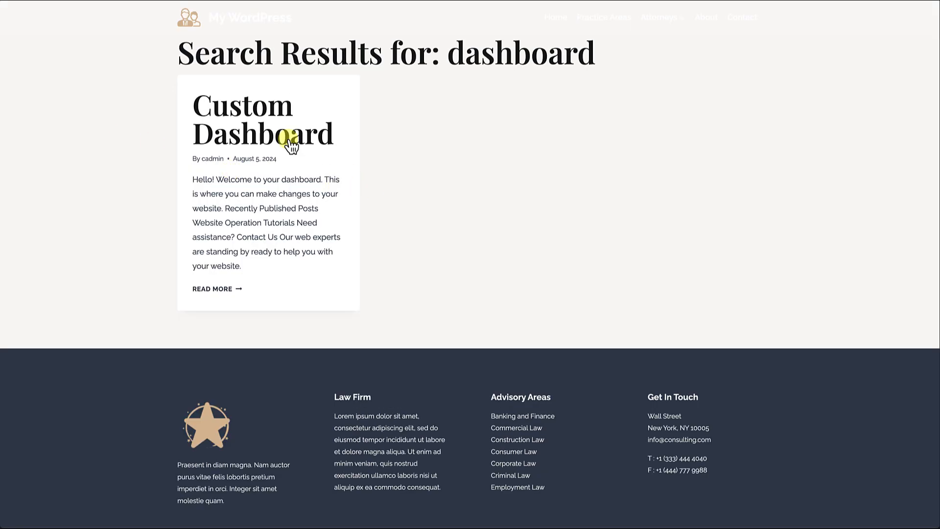
click(249, 140)
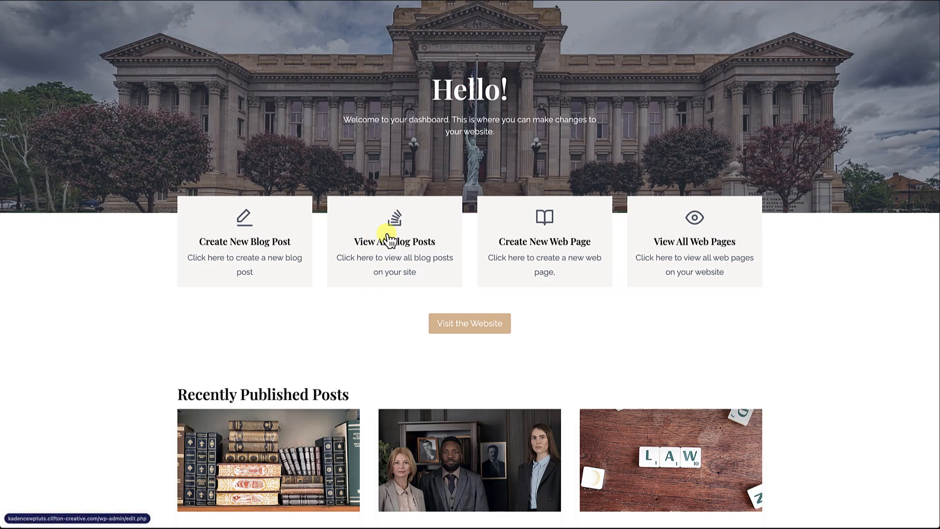
Look over the public Custom Dashboard page and try its View All Blog Posts link.
scroll(485, 269, down, 6)
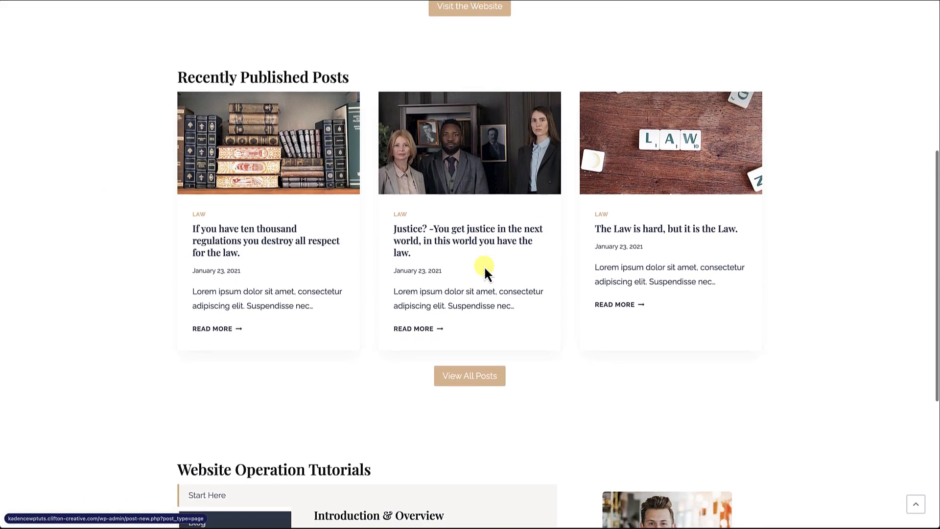
scroll(484, 269, up, 5)
scroll(483, 266, up, 2)
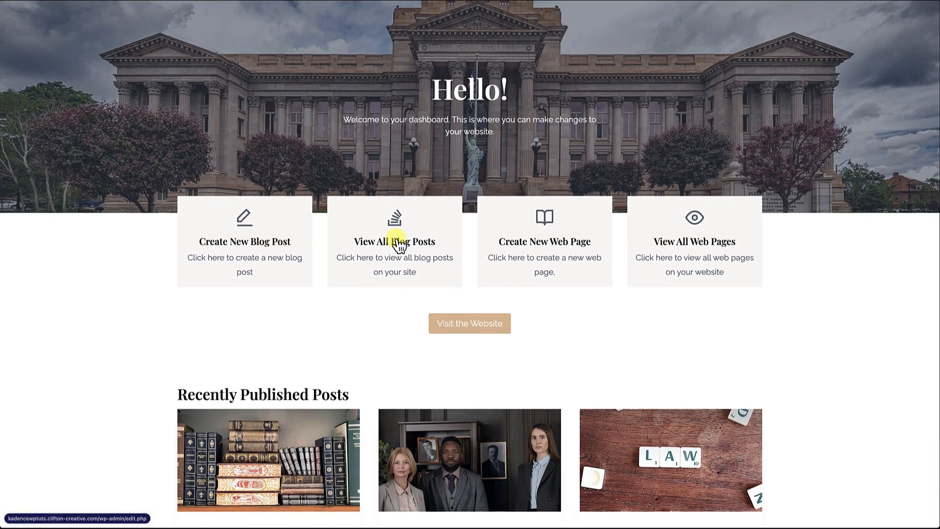
click(398, 242)
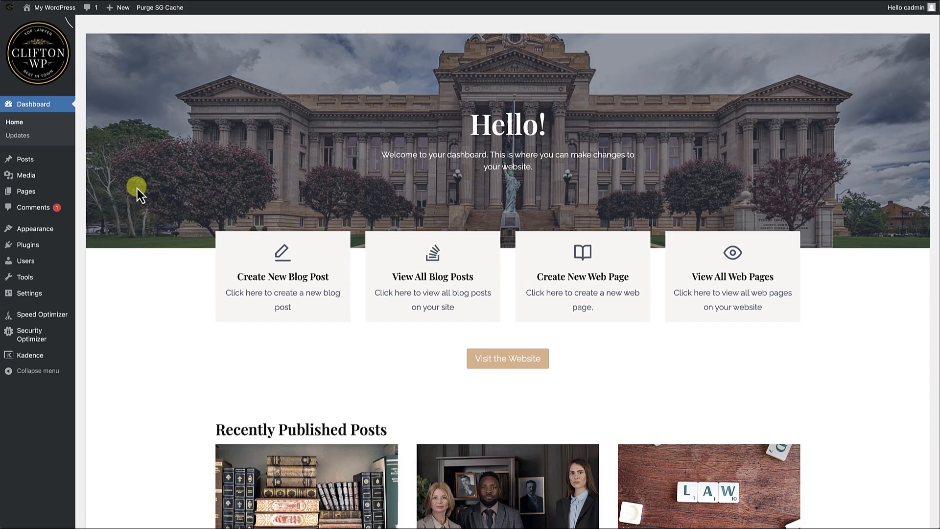
Open the Custom Dashboard page for editing, with the page settings hidden and the block List View shown.
mouse_move(36, 193)
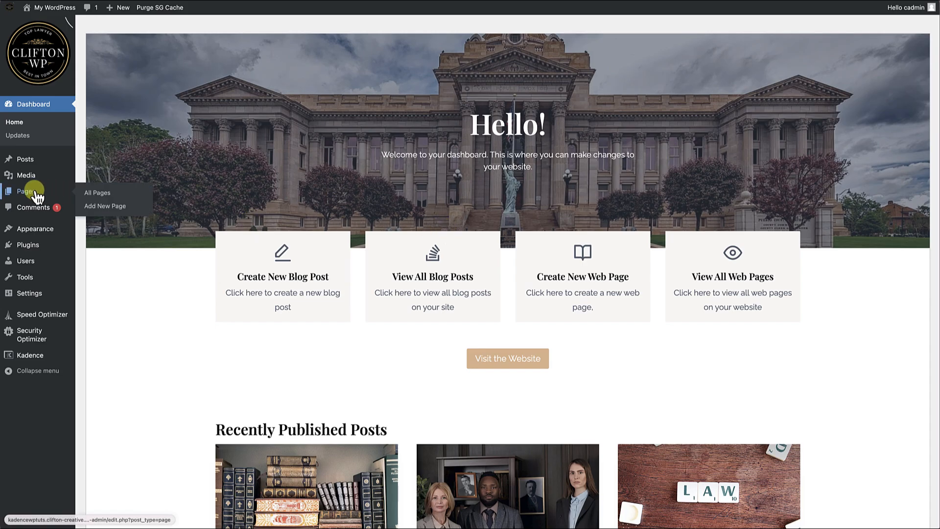
click(107, 196)
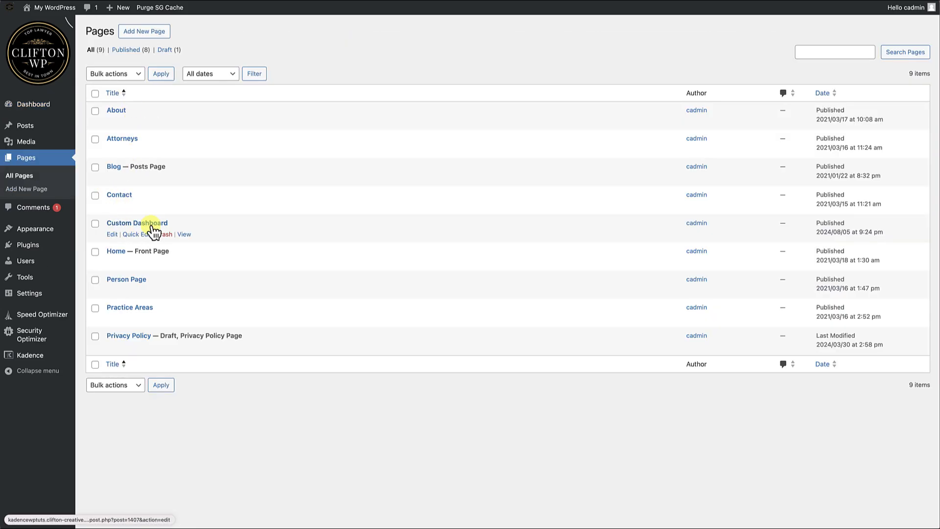
click(111, 234)
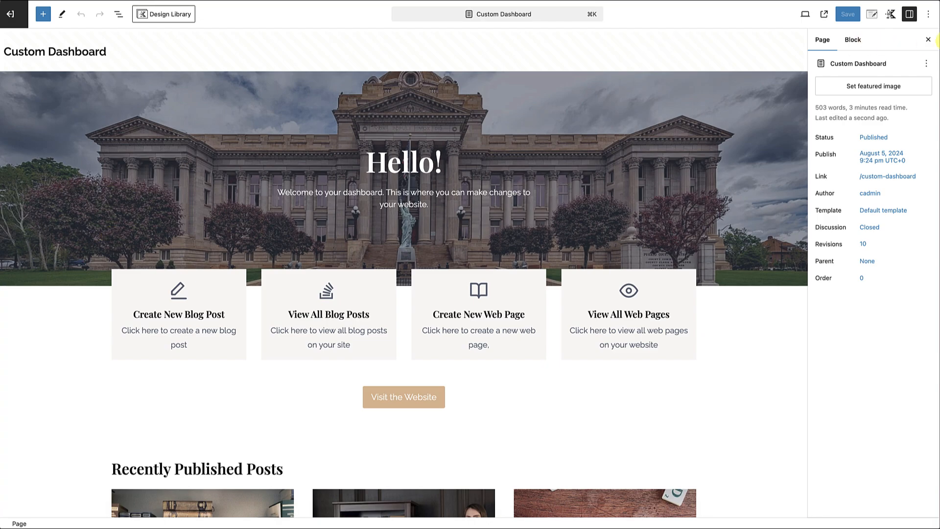
click(927, 40)
click(118, 15)
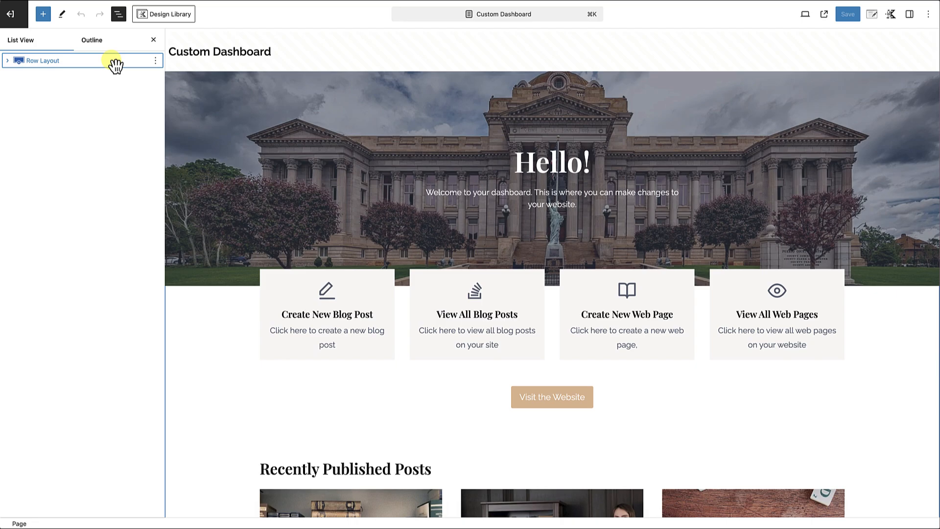
Rename the existing Row Layout block as "Logged in View Row".
click(155, 61)
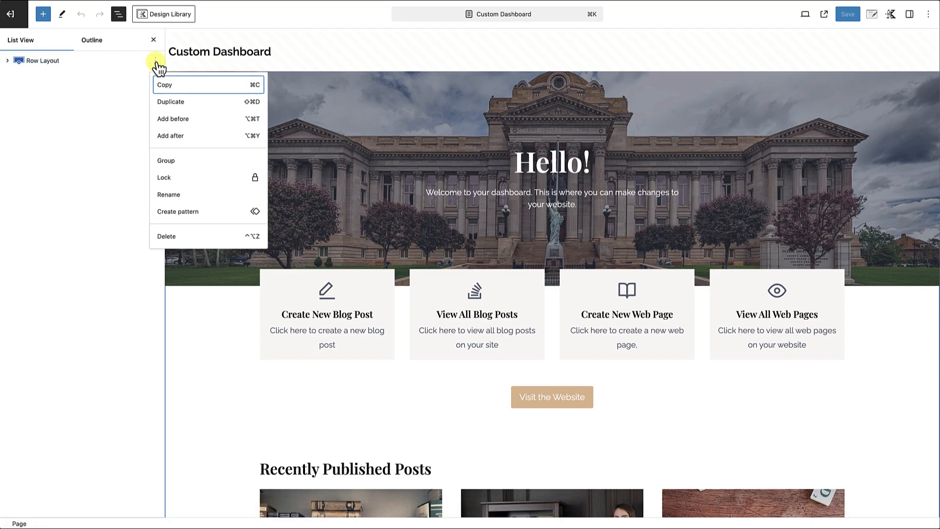
click(171, 196)
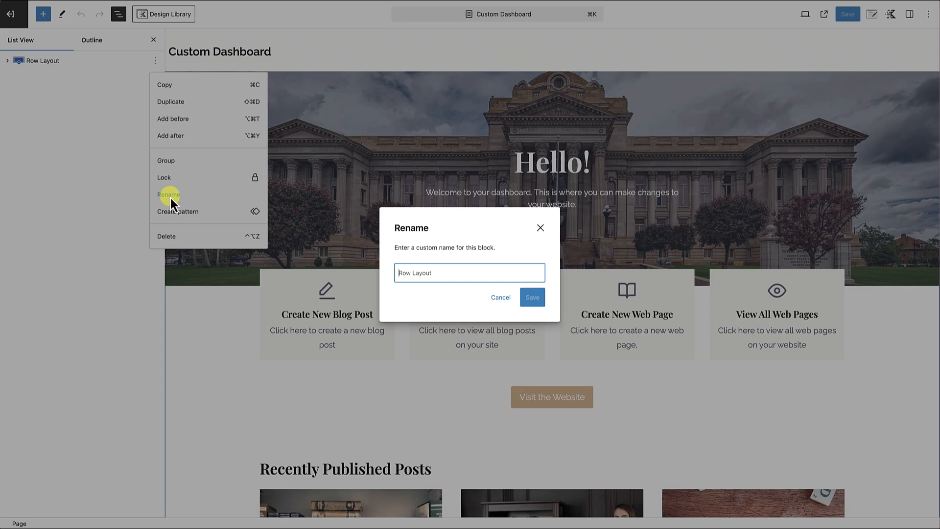
text(Loged)
key(BackSpace)
text(ged)
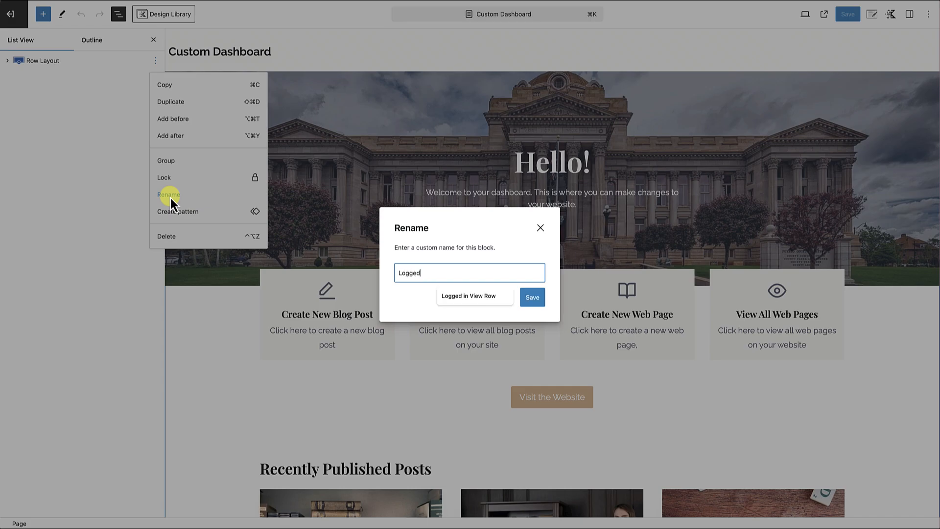
click(467, 296)
click(532, 297)
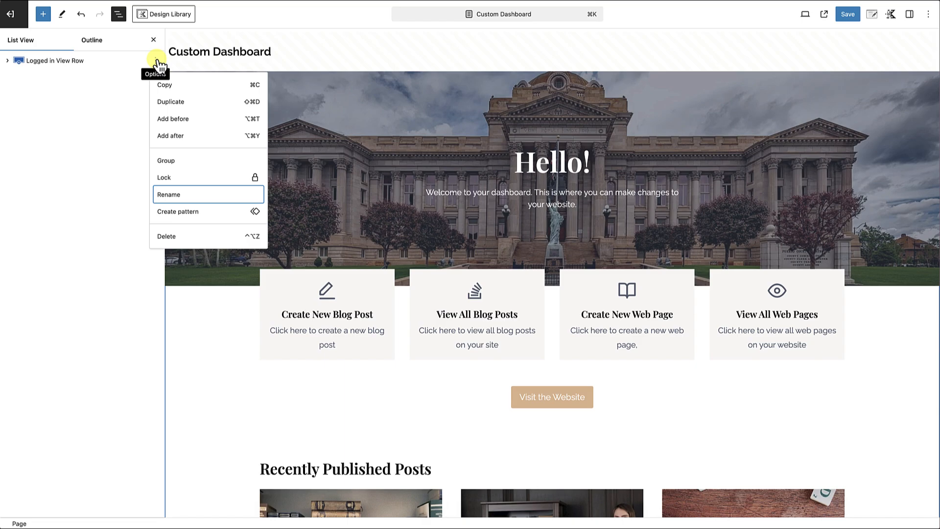
Add a single-column Row Layout block above the Logged in View Row.
click(170, 119)
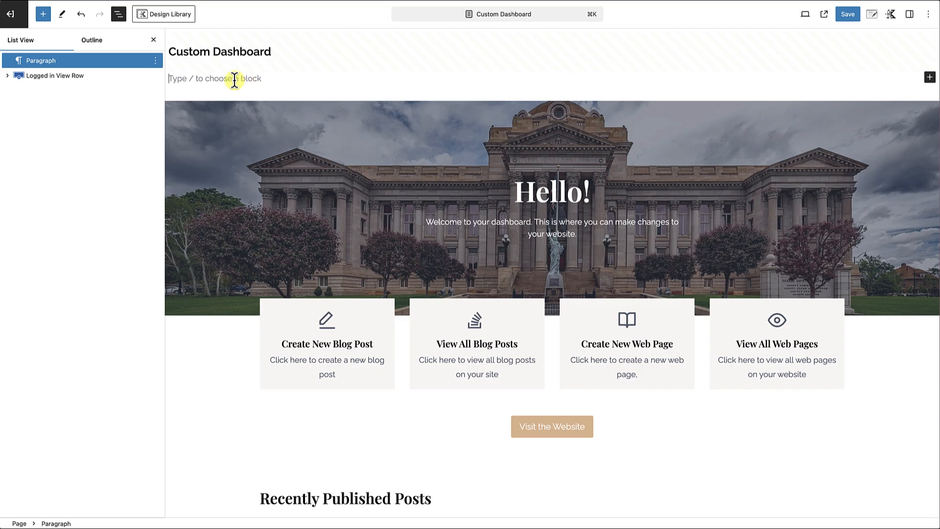
text(/)
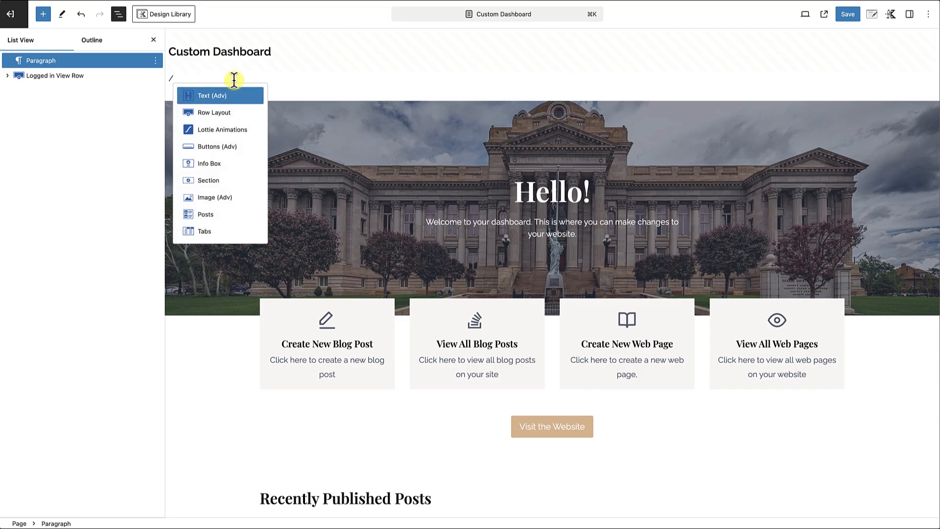
text(row)
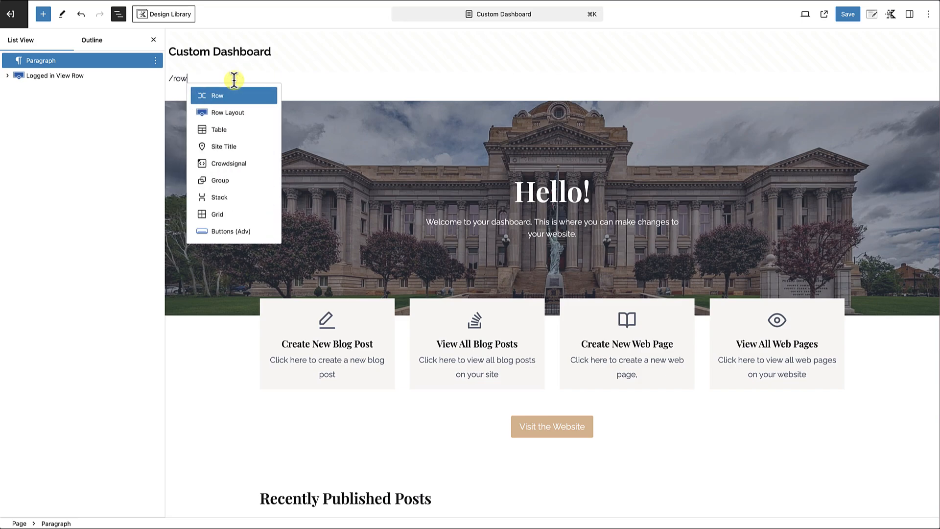
click(234, 113)
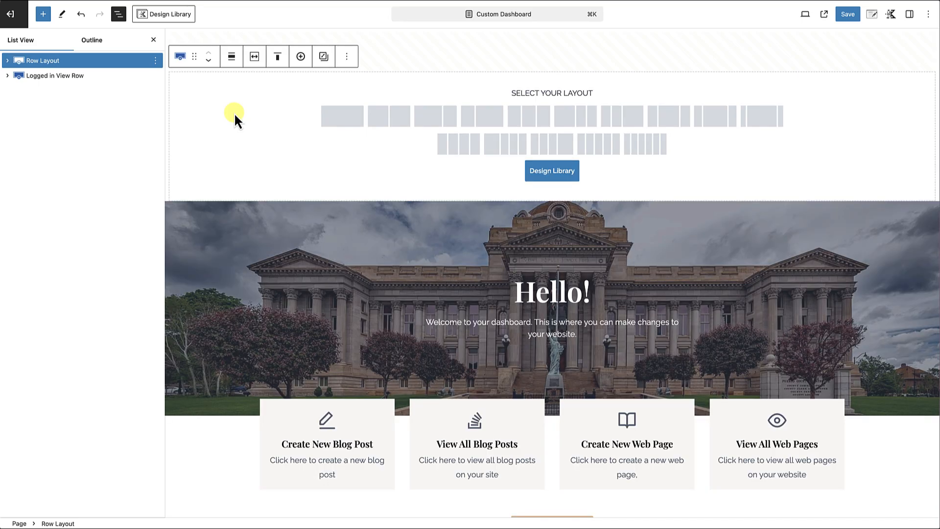
click(341, 122)
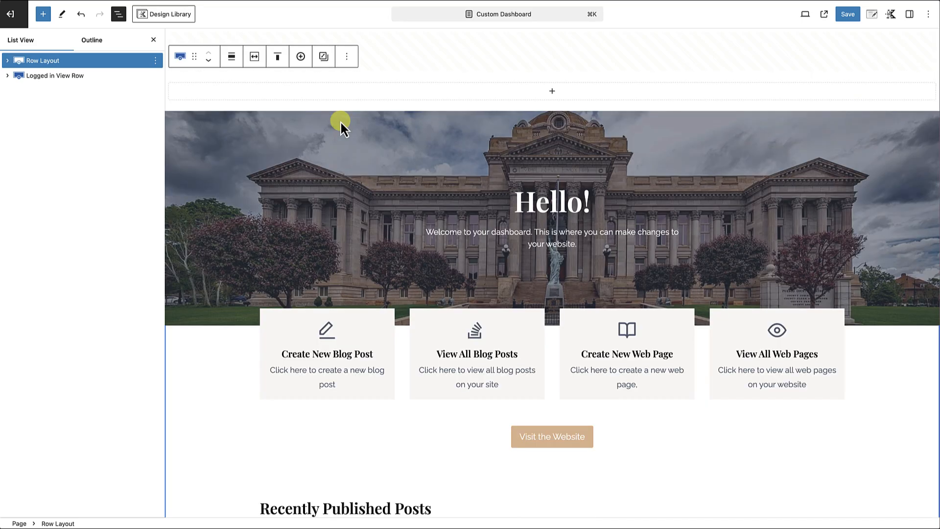
Align the new row to full width and set its custom content max width to 1000 px.
click(232, 58)
click(243, 138)
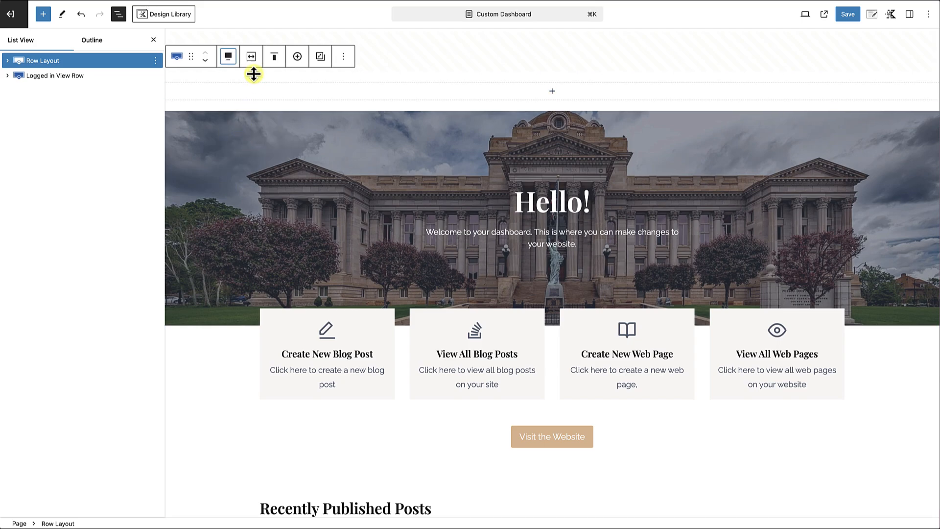
click(252, 58)
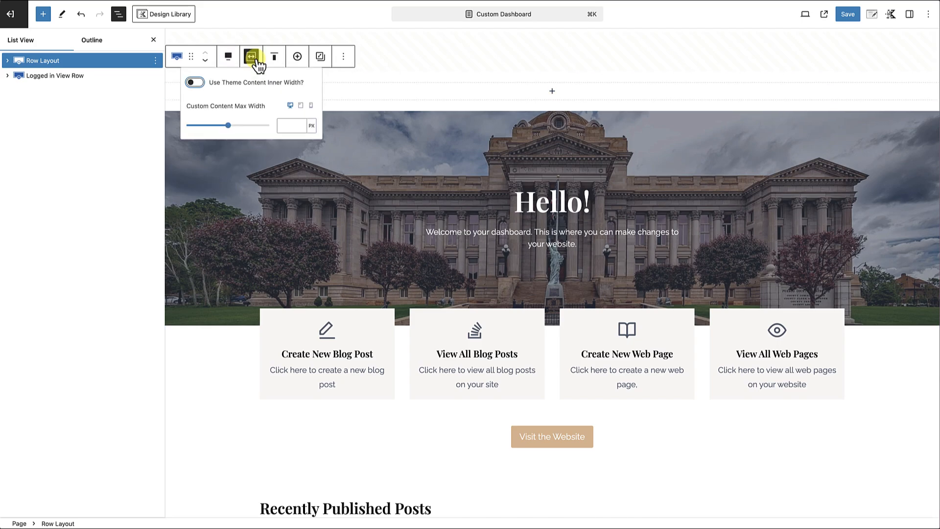
click(282, 126)
text(1000)
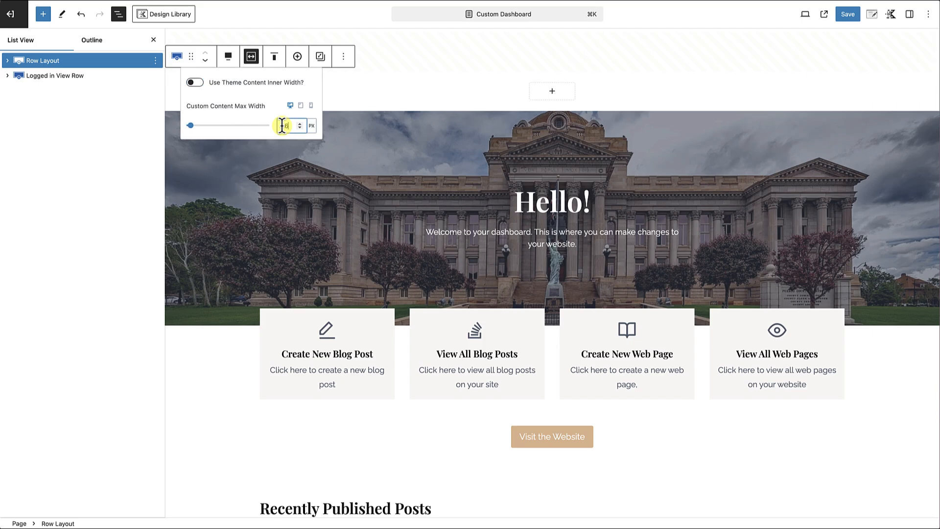
click(348, 106)
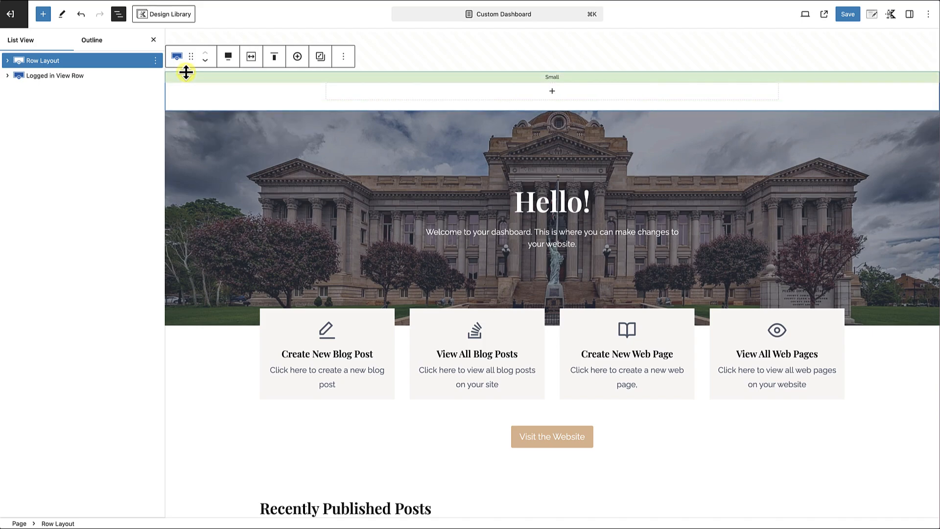
Rename the new Row Layout block as "Logged Out View Row".
click(156, 61)
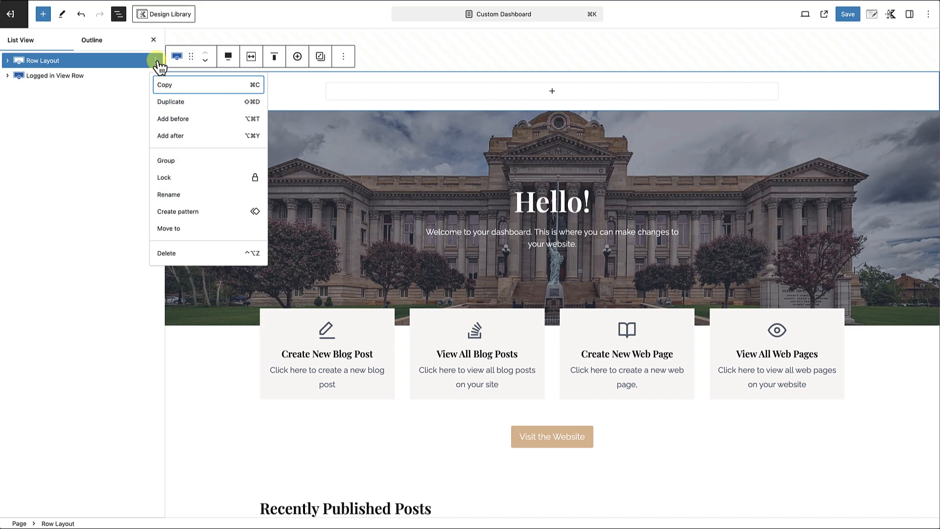
click(168, 194)
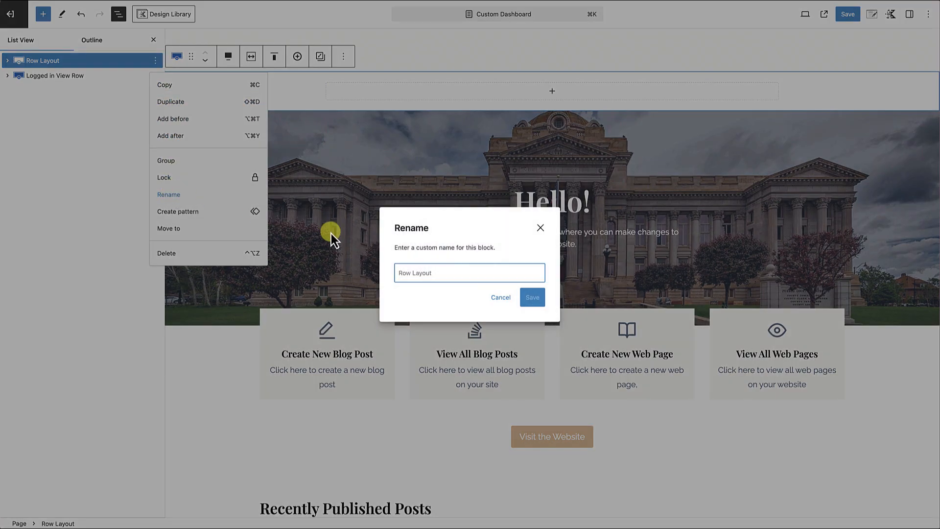
text(Logged Out)
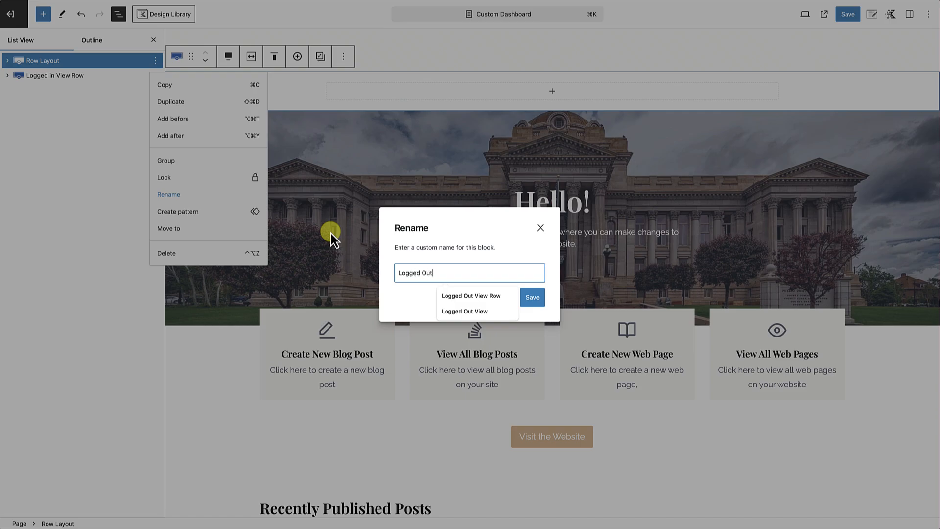
click(466, 295)
click(533, 297)
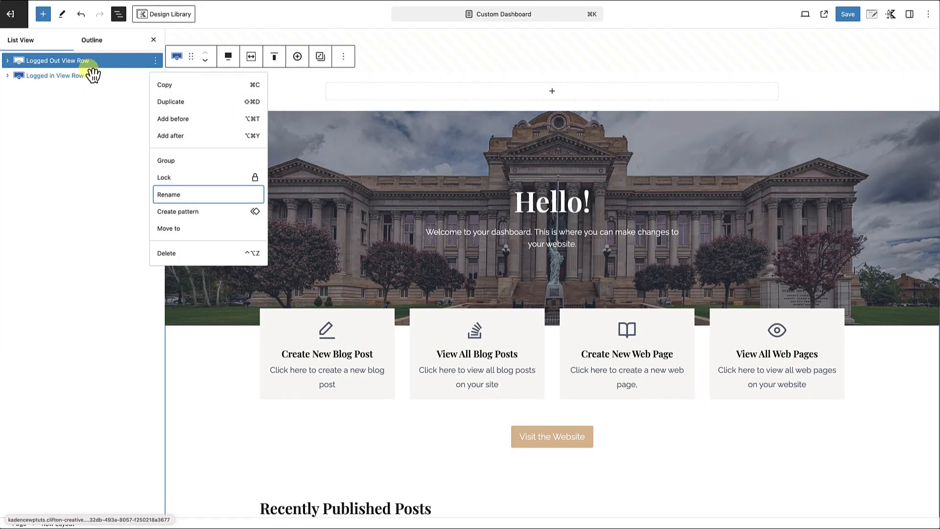
click(81, 146)
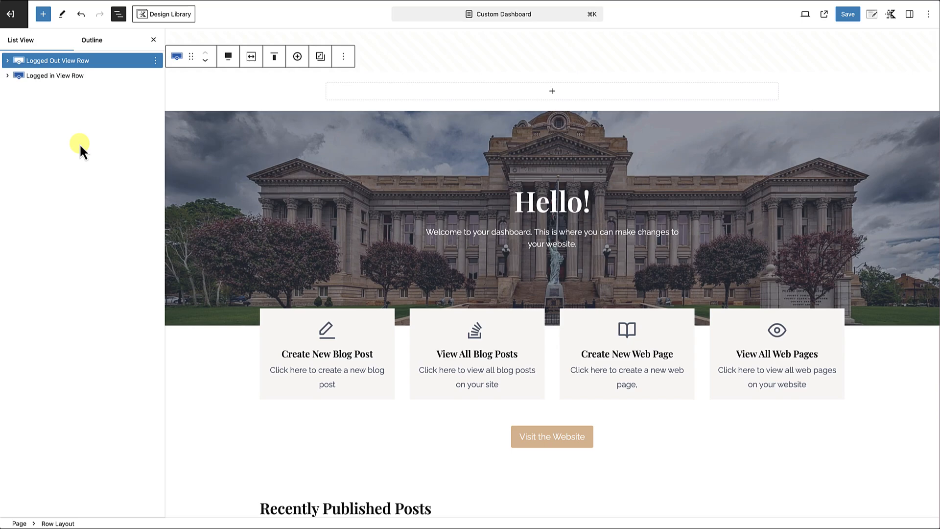
Add a centred Text (Adv) heading reading "Oops!" to the Logged Out View Row, with font size 3XL.
click(553, 92)
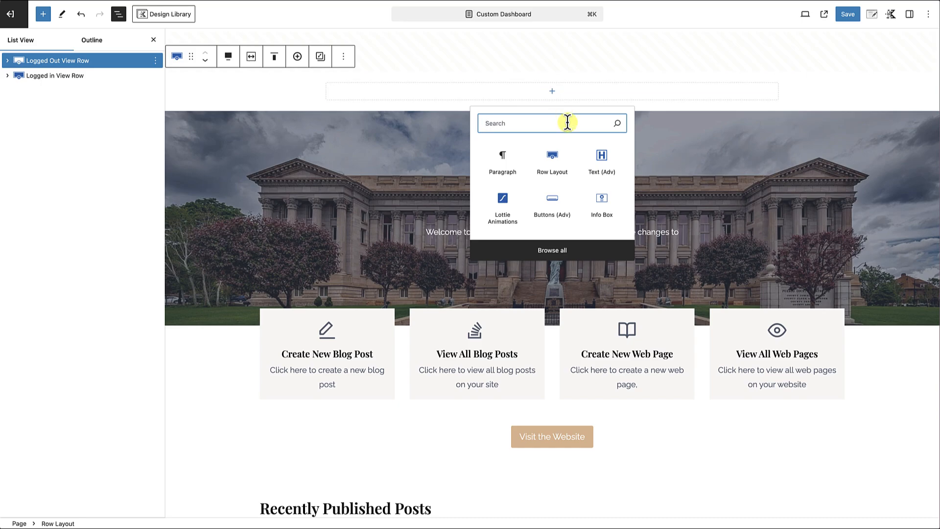
click(607, 169)
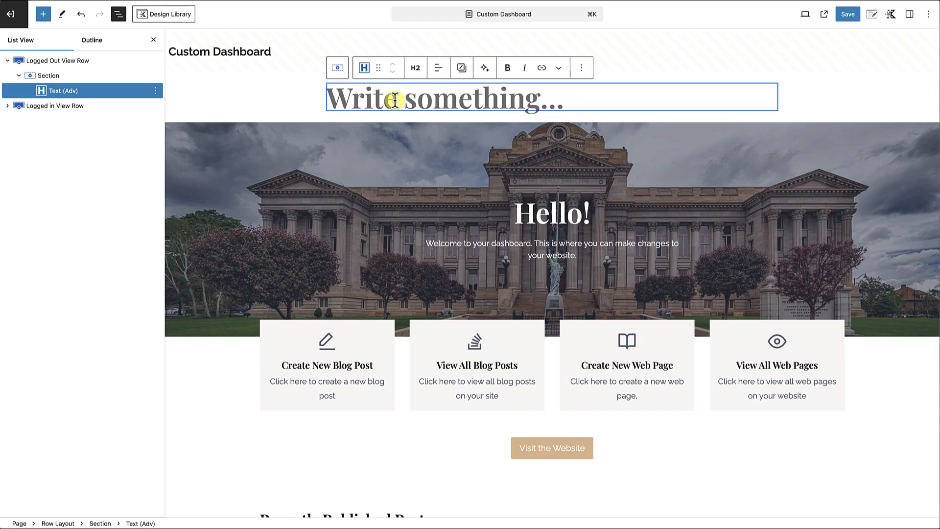
scroll(395, 100, down, 1)
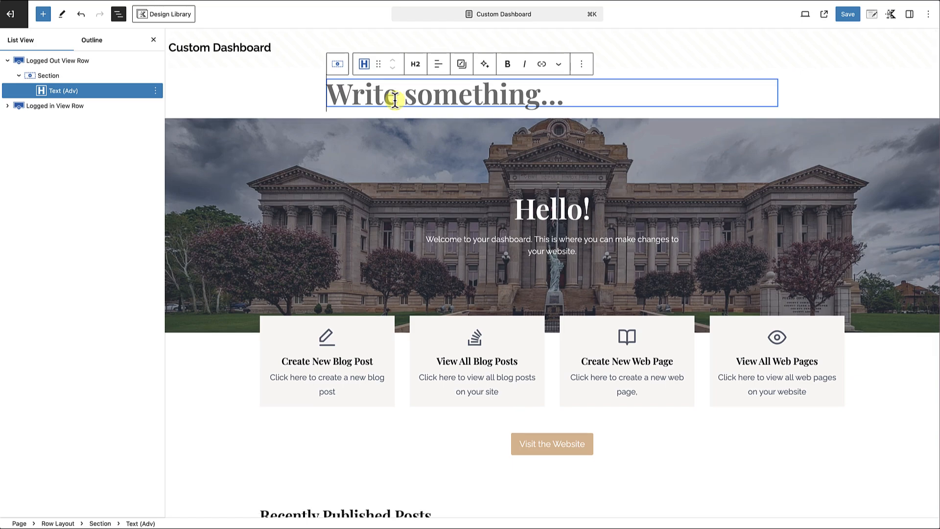
text(Oops!@)
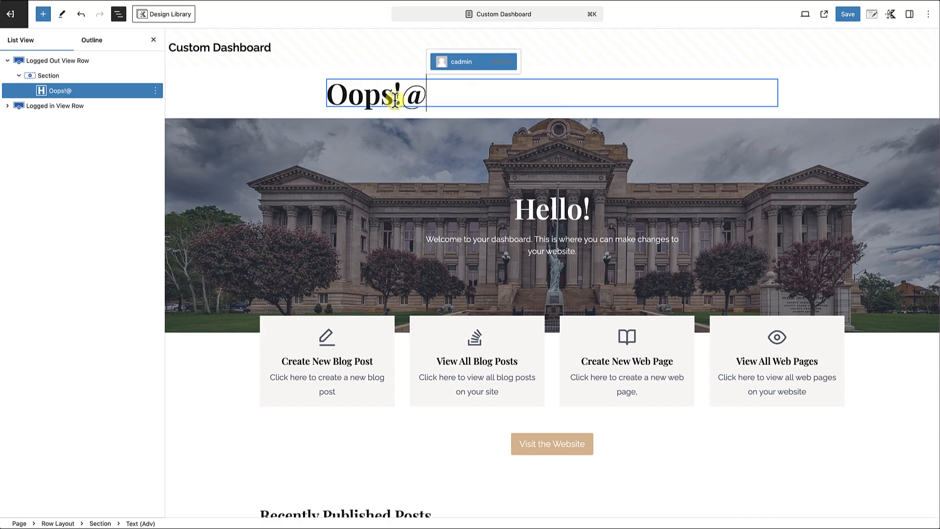
key(BackSpace)
click(438, 64)
click(452, 109)
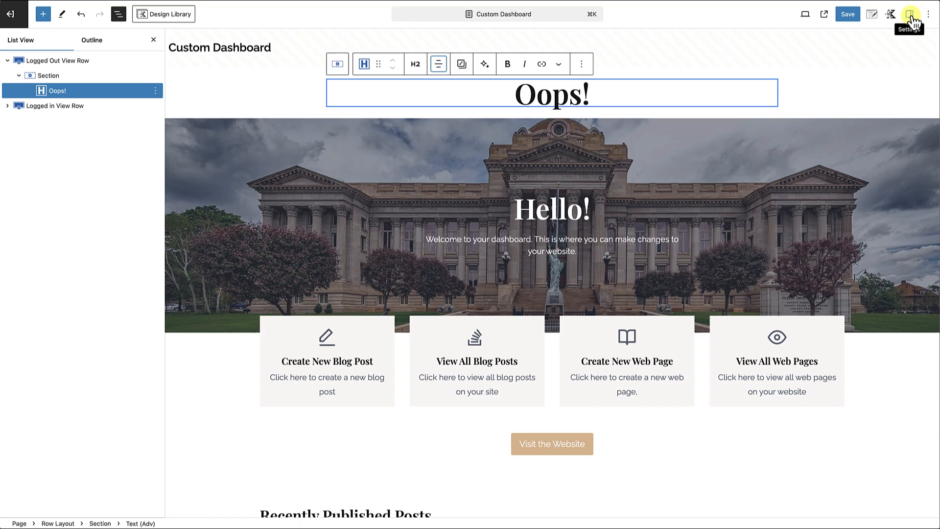
click(909, 15)
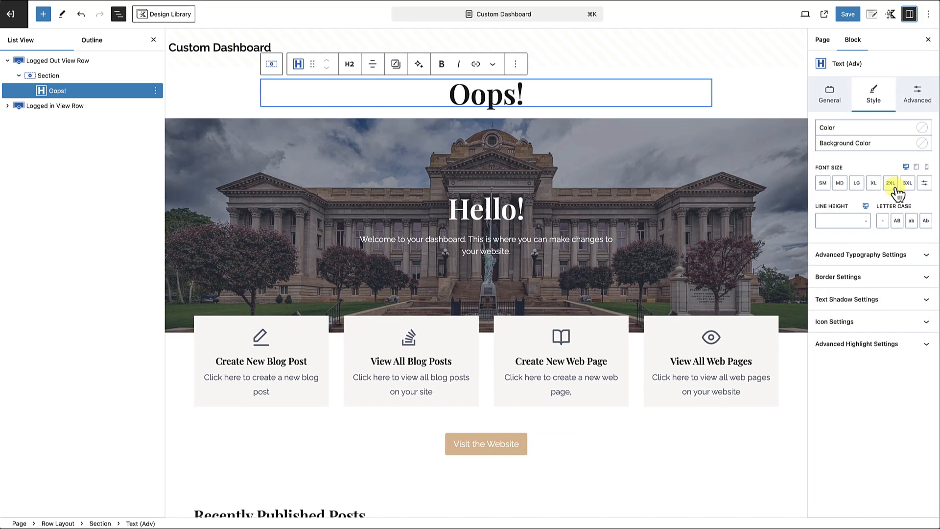
click(907, 185)
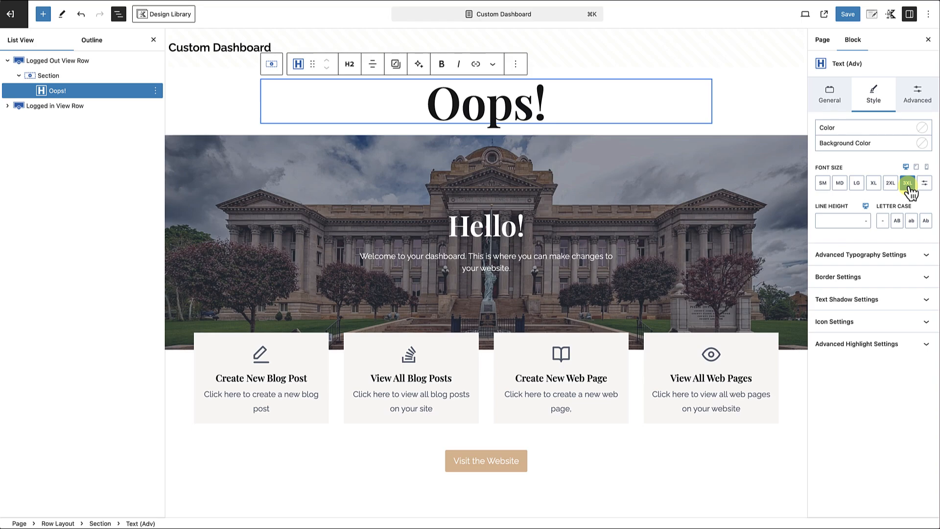
Add a centred paragraph under the heading reading "The content you are looking for is no longer available or has been moved".
click(561, 107)
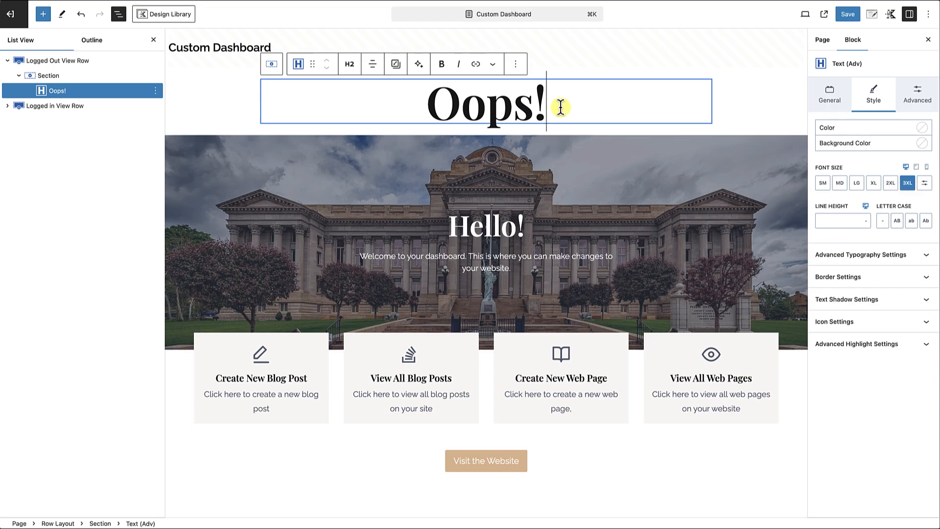
key(Return)
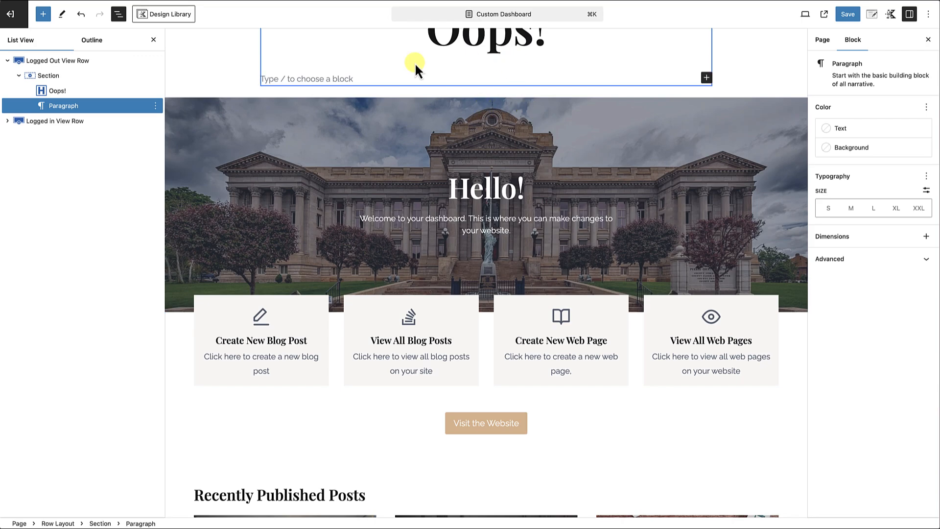
scroll(333, 108, up, 3)
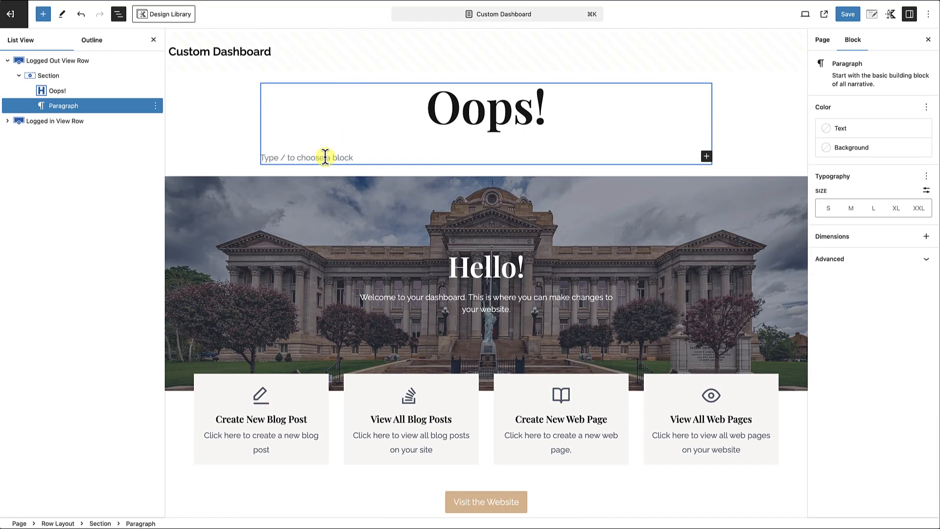
text(The content you ar)
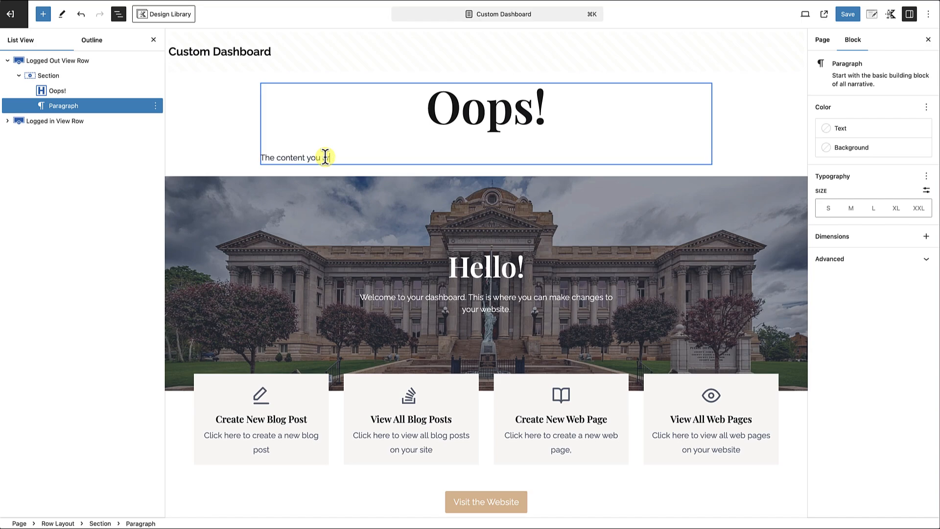
text(e looking for is no longer available or has been moved)
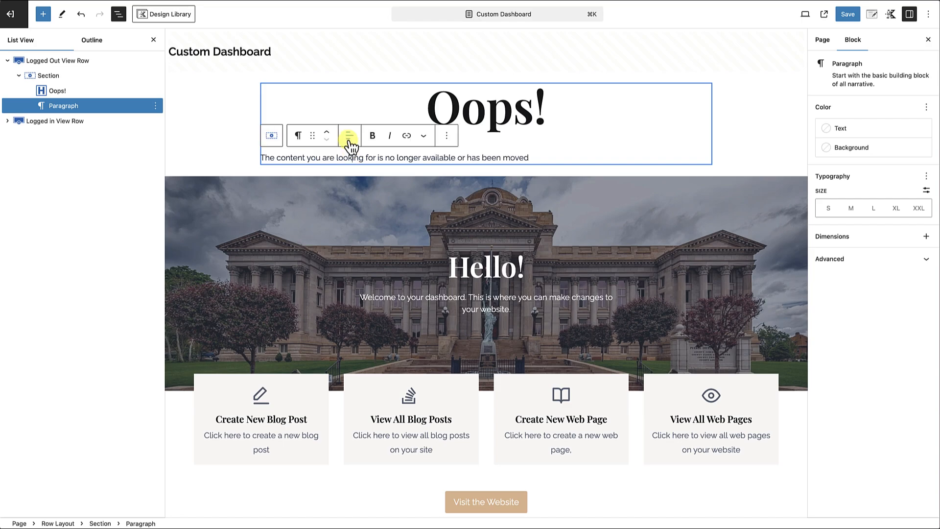
click(350, 136)
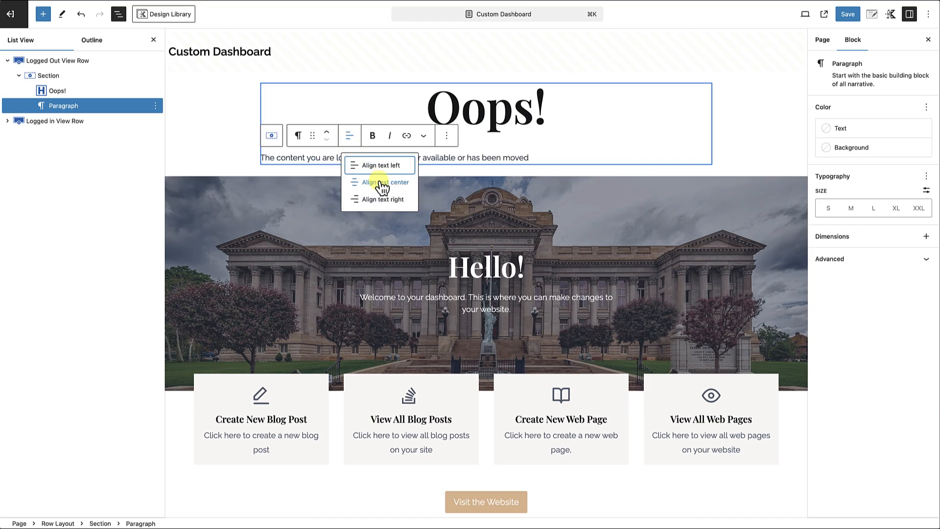
click(381, 182)
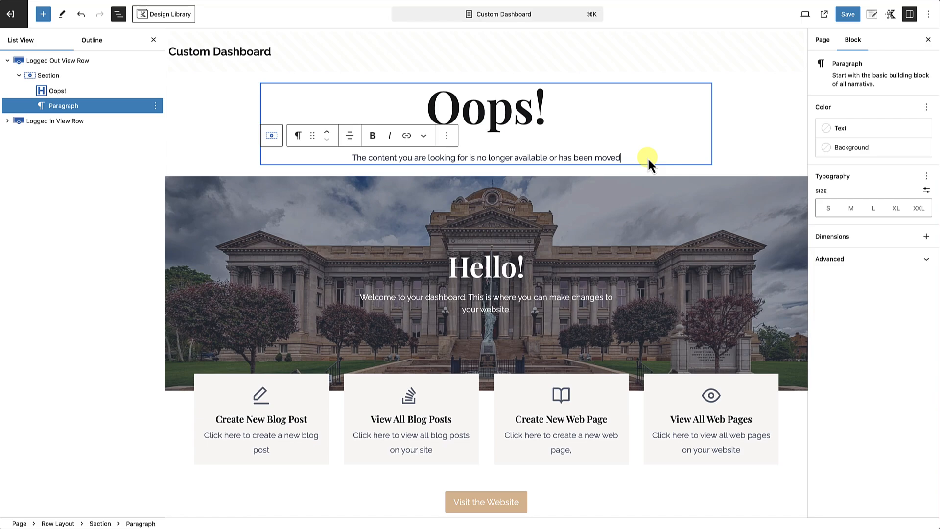
Insert a Search block below the paragraph in the Logged Out View Row and open its label for editing.
key(Return)
text(/)
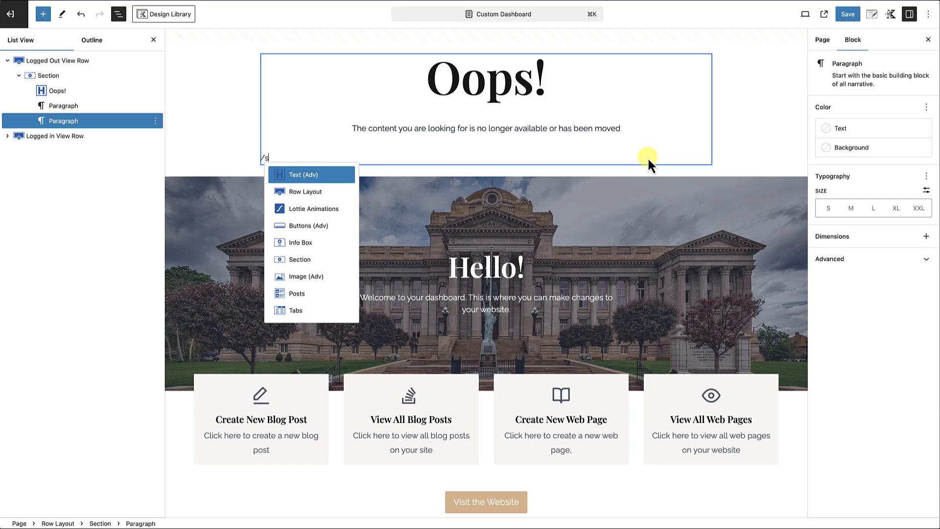
text(search)
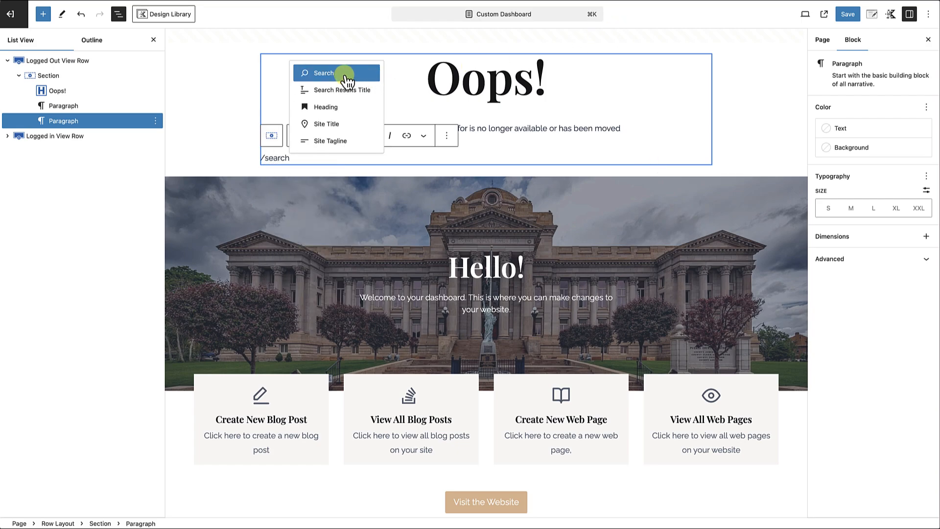
click(345, 77)
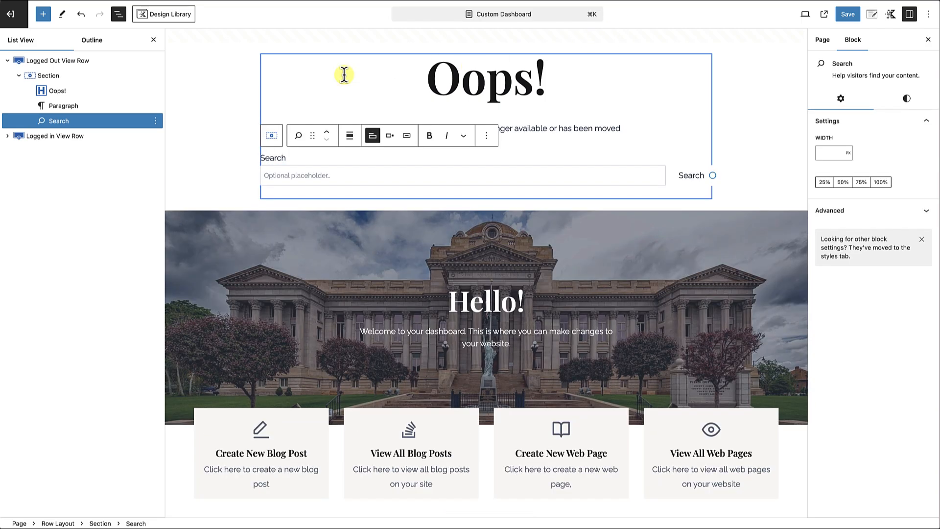
click(296, 158)
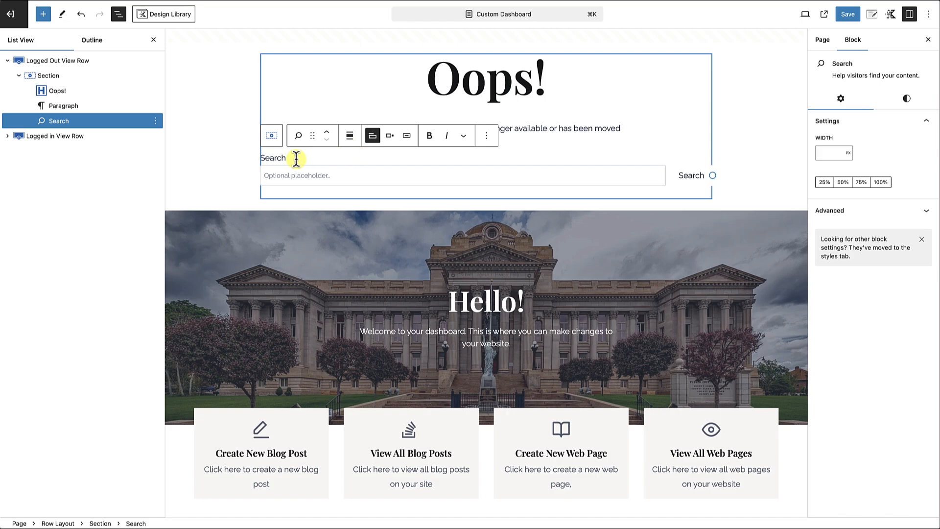
Complete the search label as "Search the website" and add a Buttons (Adv) block below the Search block.
text(the website)
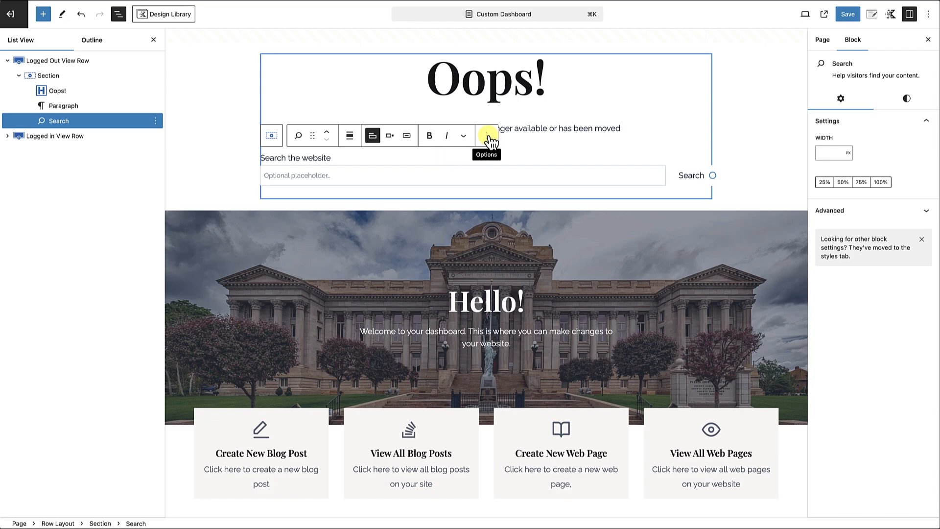
click(487, 139)
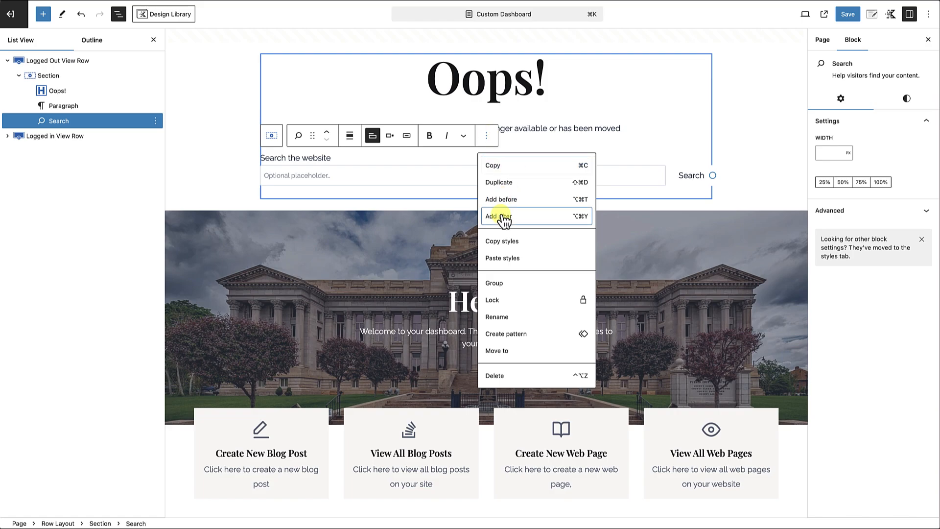
click(500, 216)
text(/butt)
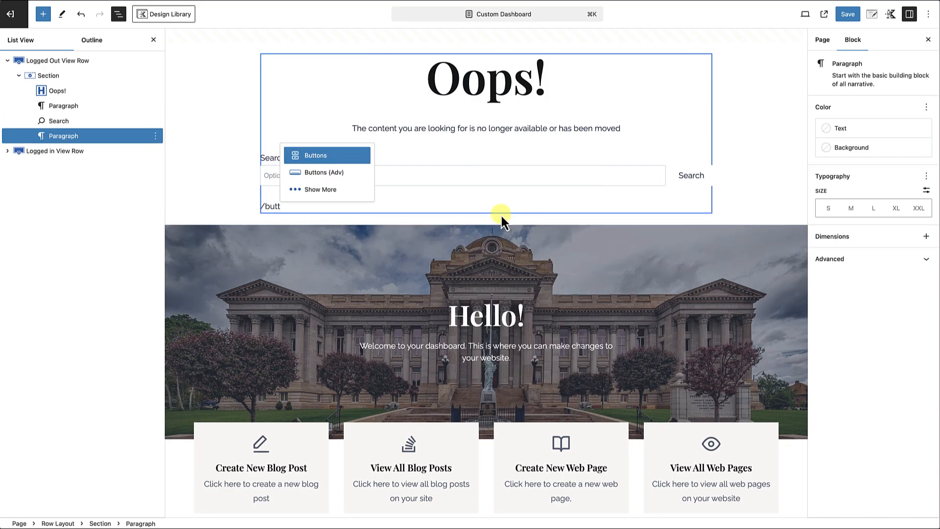
click(333, 173)
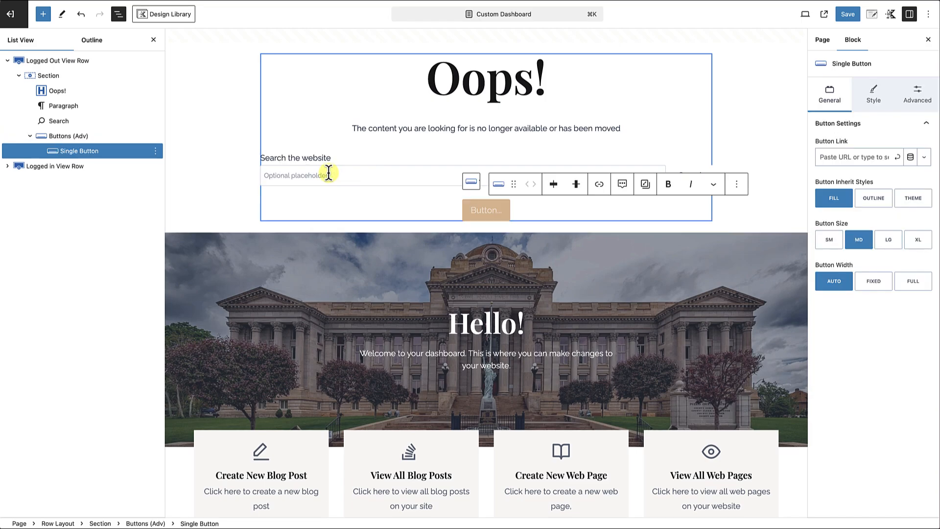
Label the new button "Back to Home" and link it to the site's home page by searching for "home".
scroll(482, 213, down, 1)
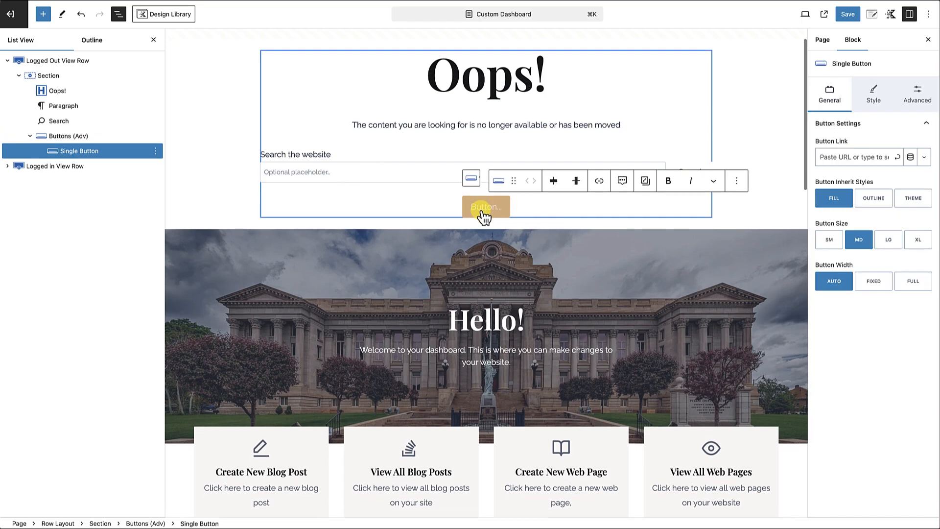
text(Back)
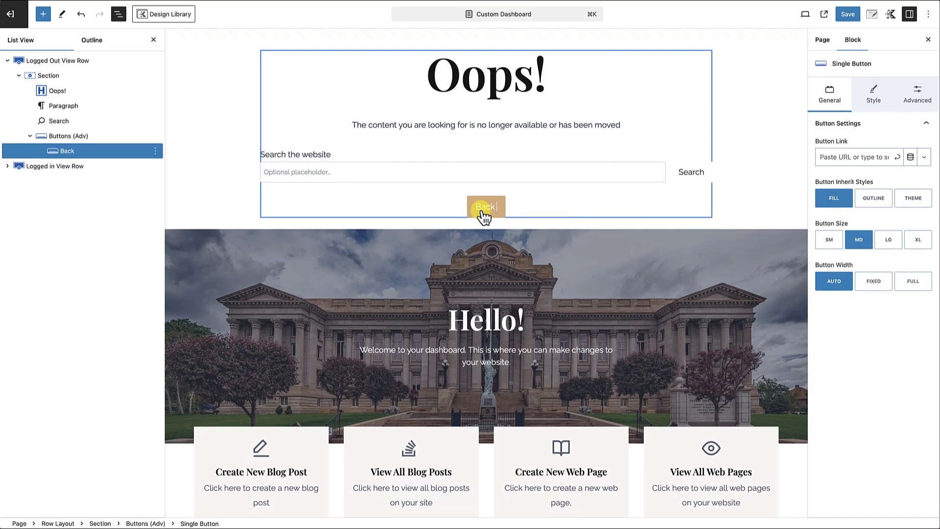
text( to Home)
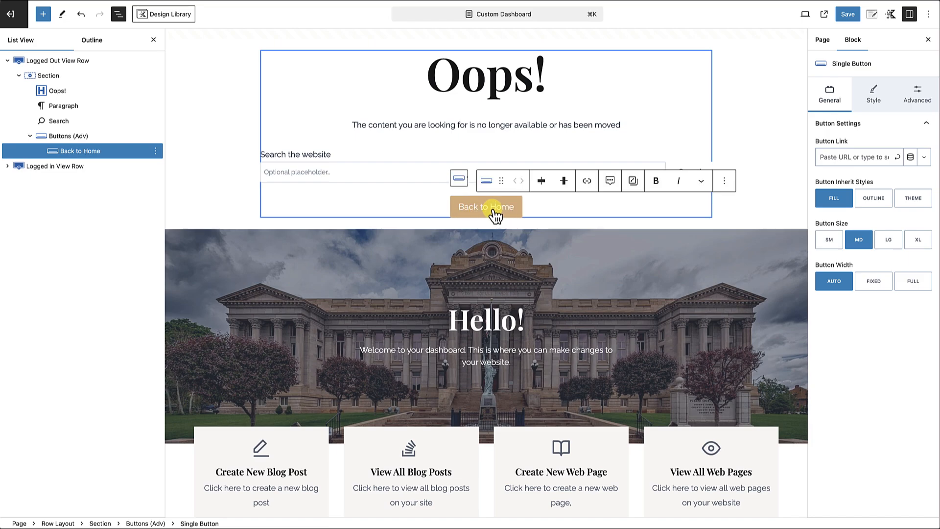
click(844, 157)
text(h)
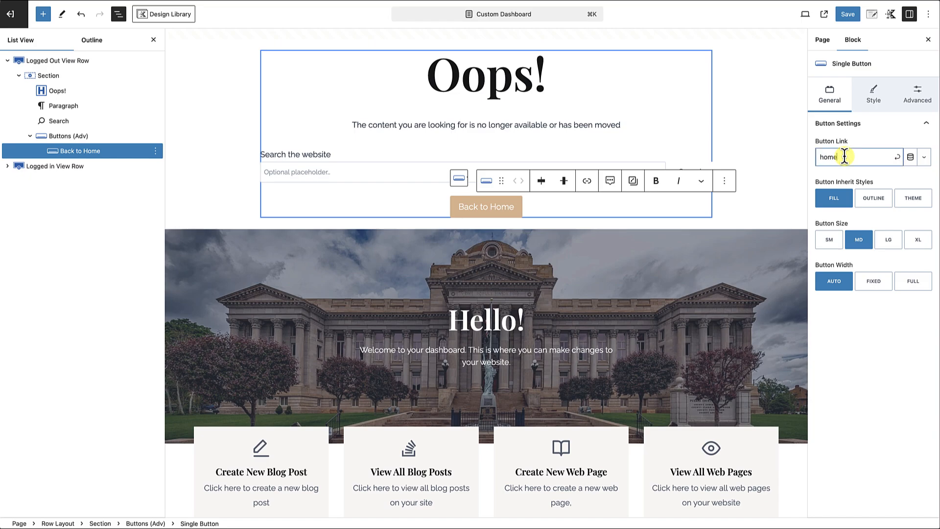
text(ome)
click(838, 186)
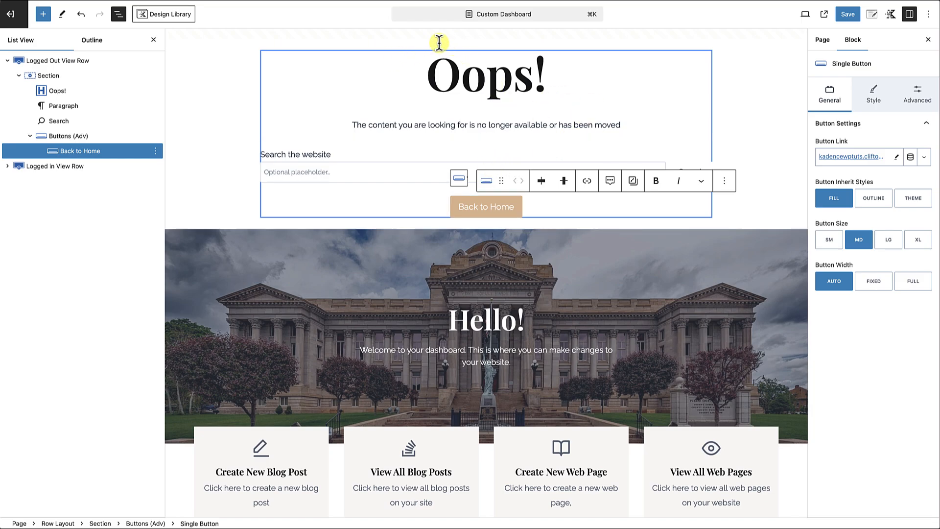
Increase the top and bottom padding of the Logged Out View Row to 5XL each.
click(208, 46)
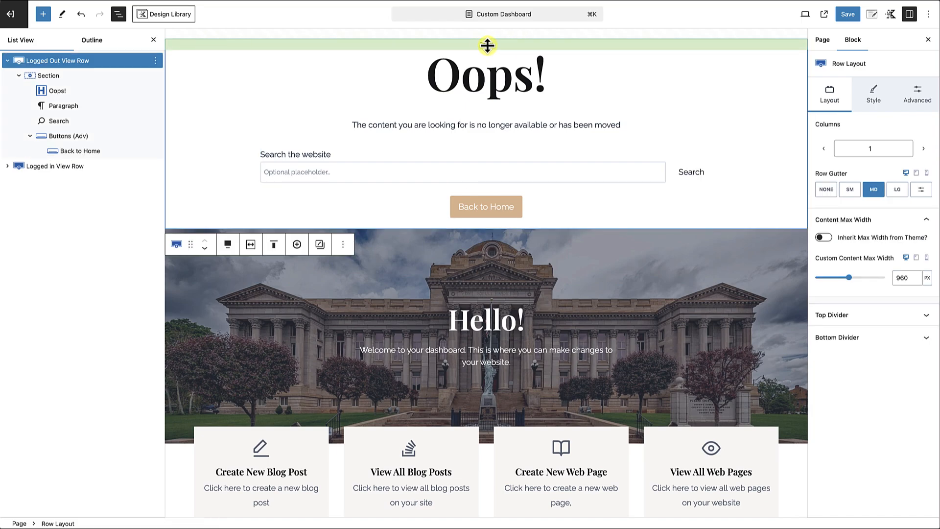
drag(487, 46, 480, 137)
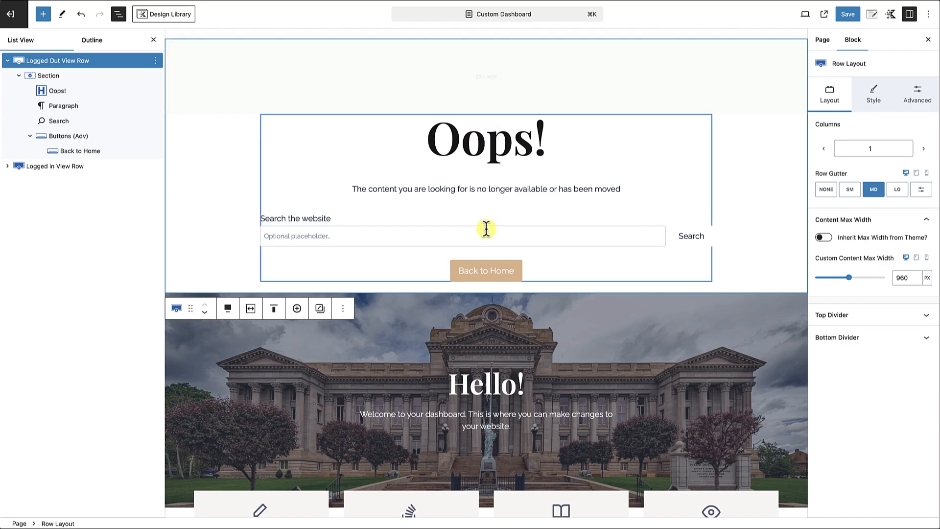
drag(487, 287, 487, 355)
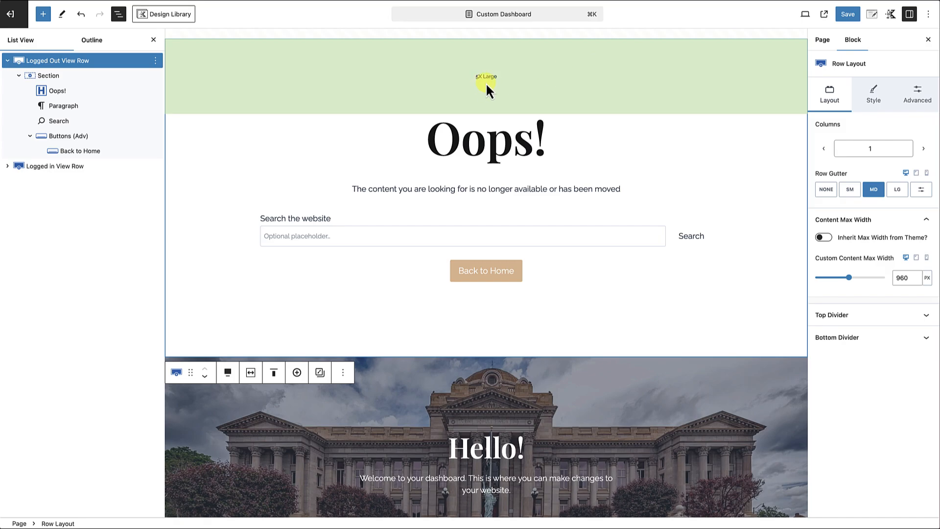
Inspect the Logged Out View Row's padding as custom values with its unit options, and return to the preset sizes.
click(917, 94)
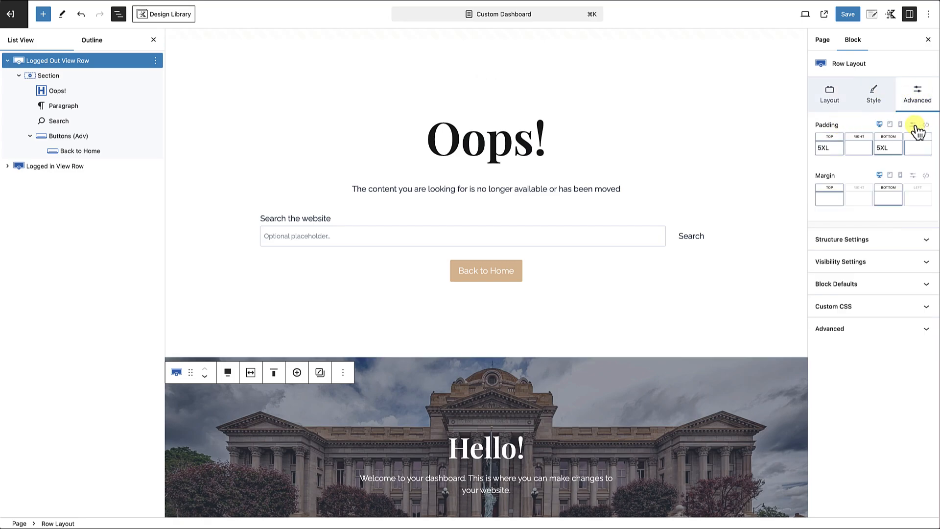
click(914, 125)
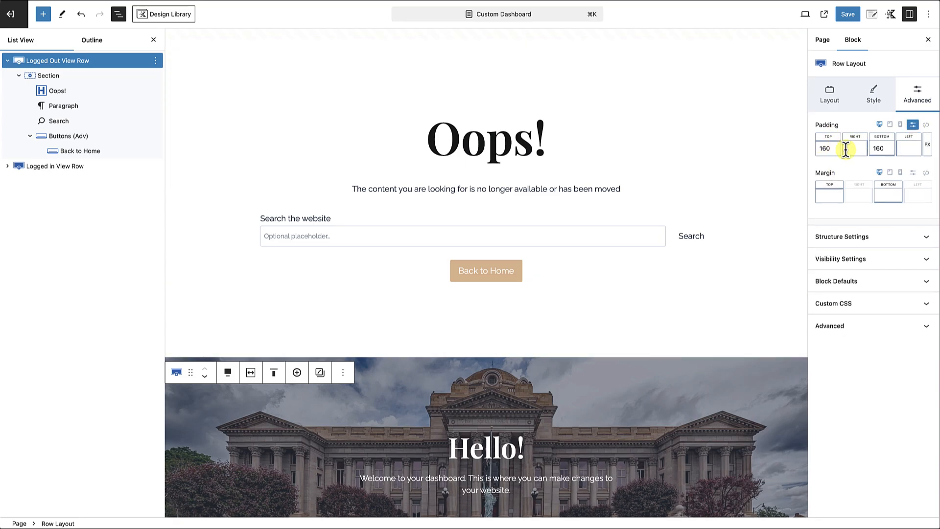
click(926, 145)
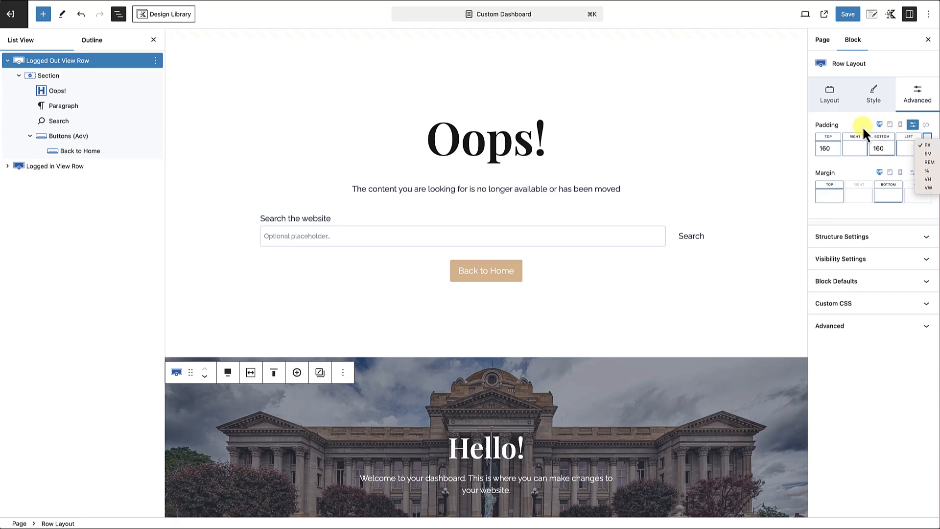
click(911, 125)
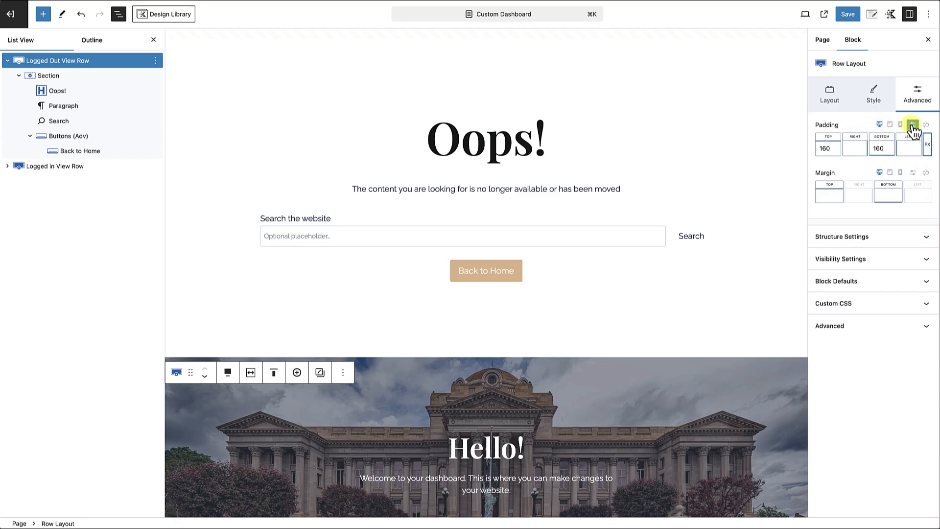
click(912, 125)
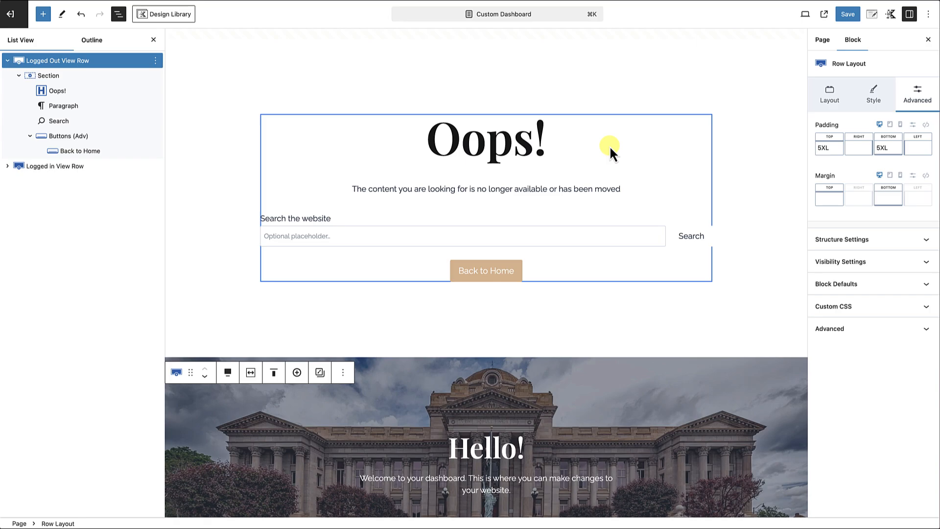
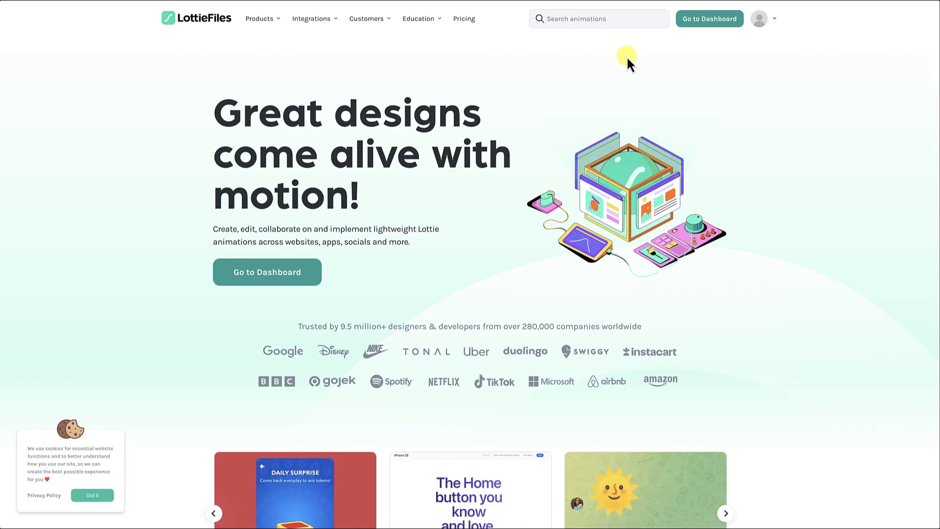
Search the LottieFiles animation library for "404 robot".
click(591, 18)
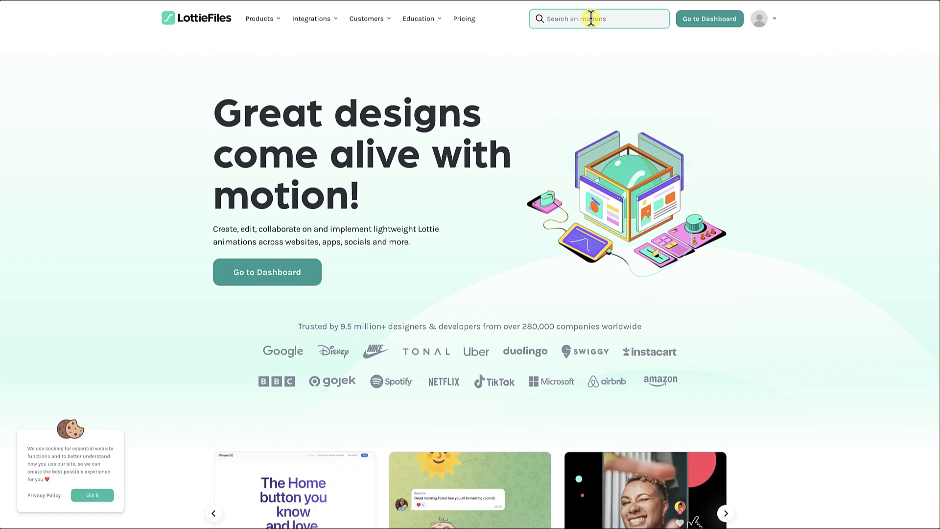
text(404 ro)
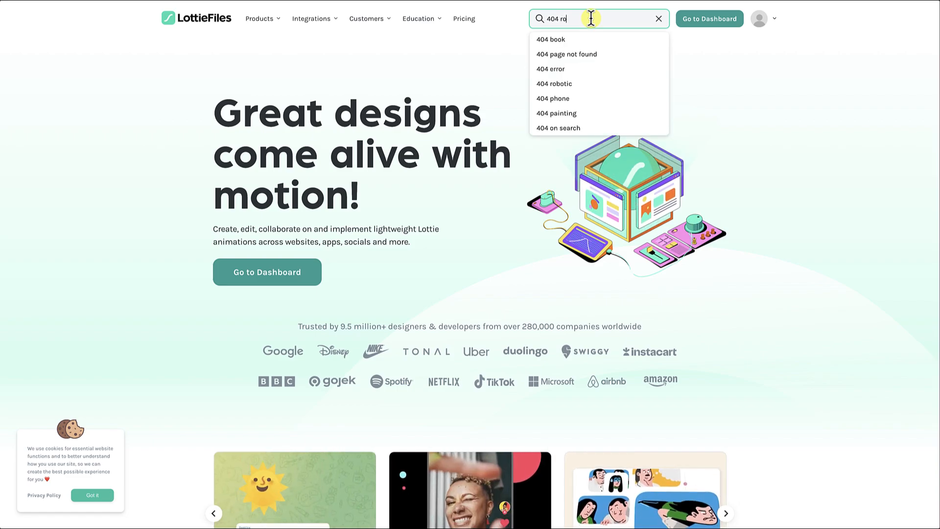
text(bot)
key(Return)
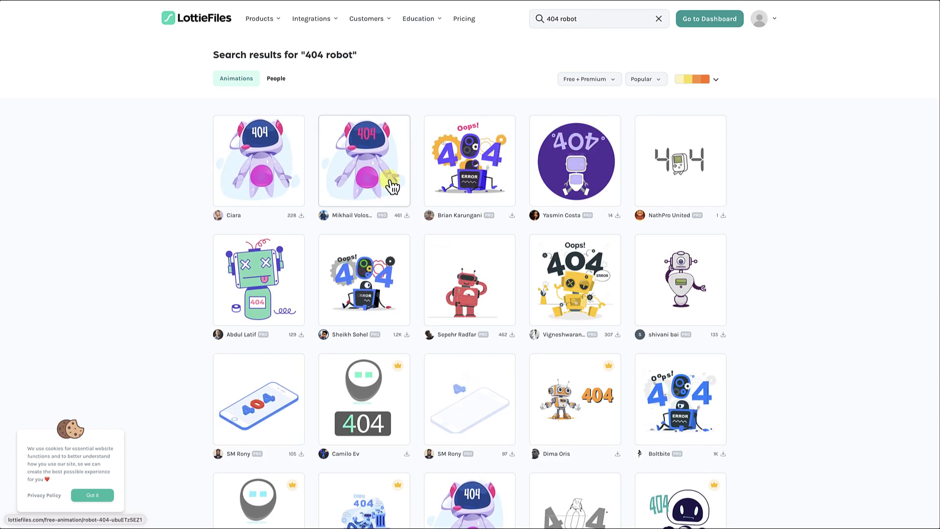
Open the Error 404 animation with the yellow robot and copy its JSON asset link.
click(577, 283)
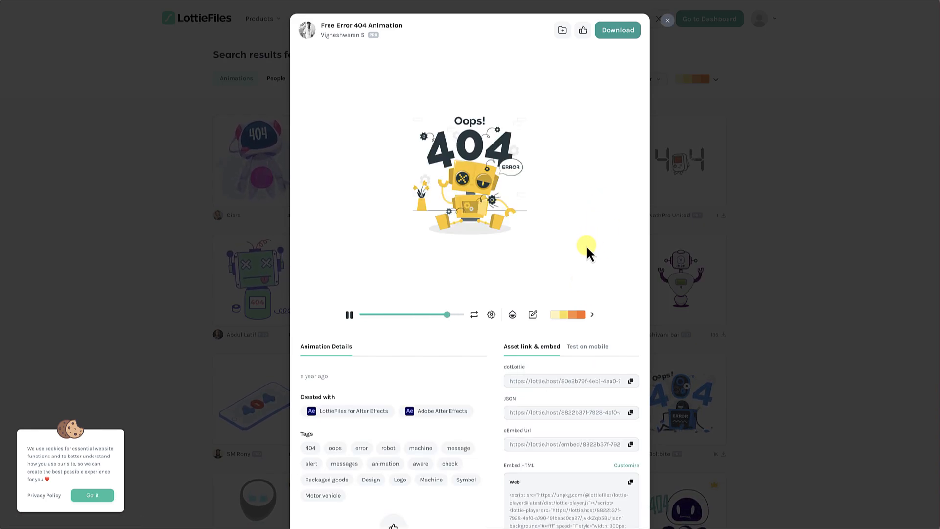
scroll(556, 258, down, 2)
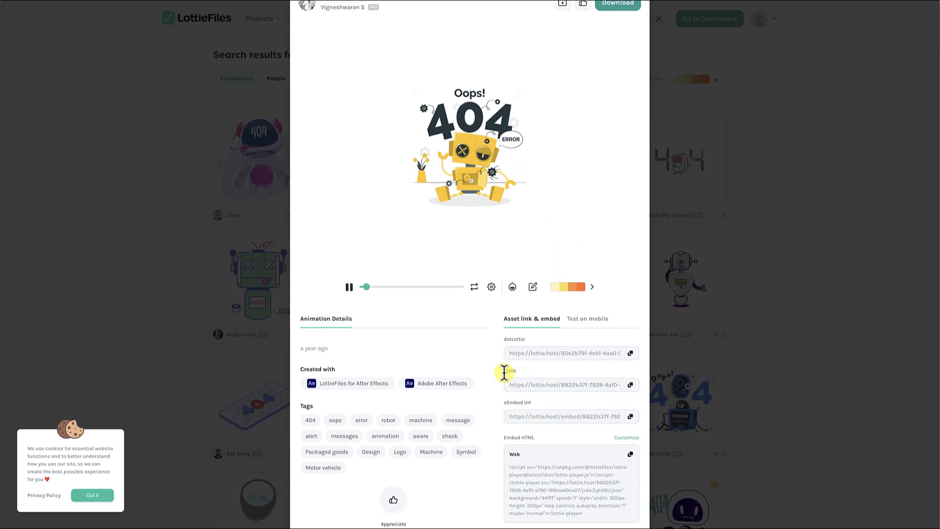
drag(504, 372, 521, 379)
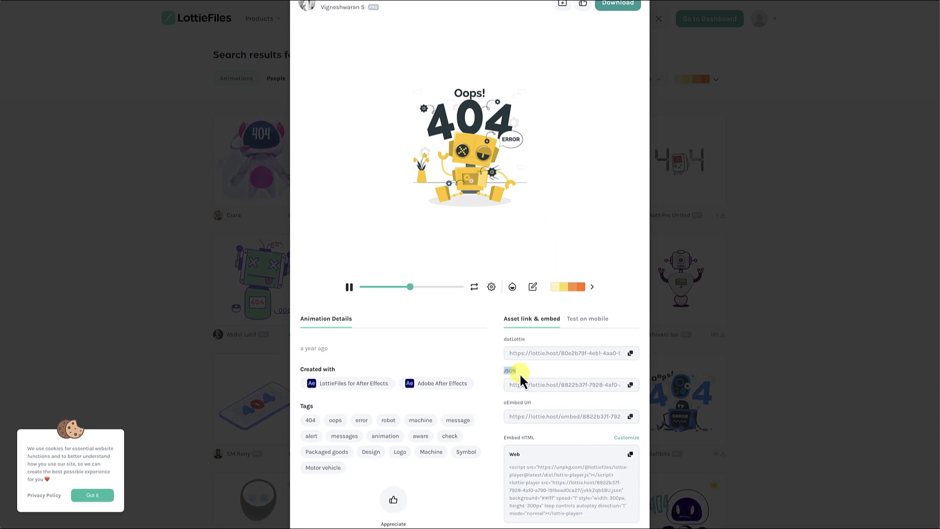
click(631, 385)
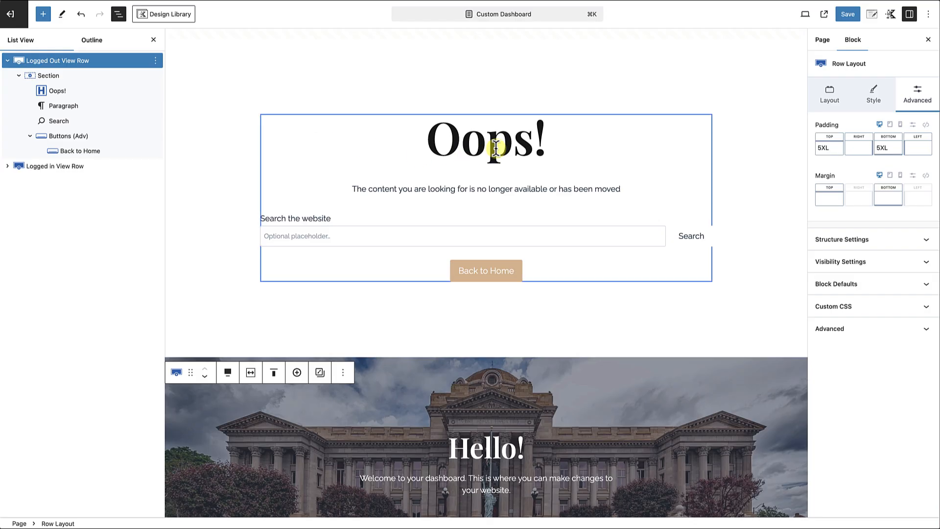
In the WordPress page editor, insert a Lottie Animations block directly above the "Oops!" heading.
click(509, 142)
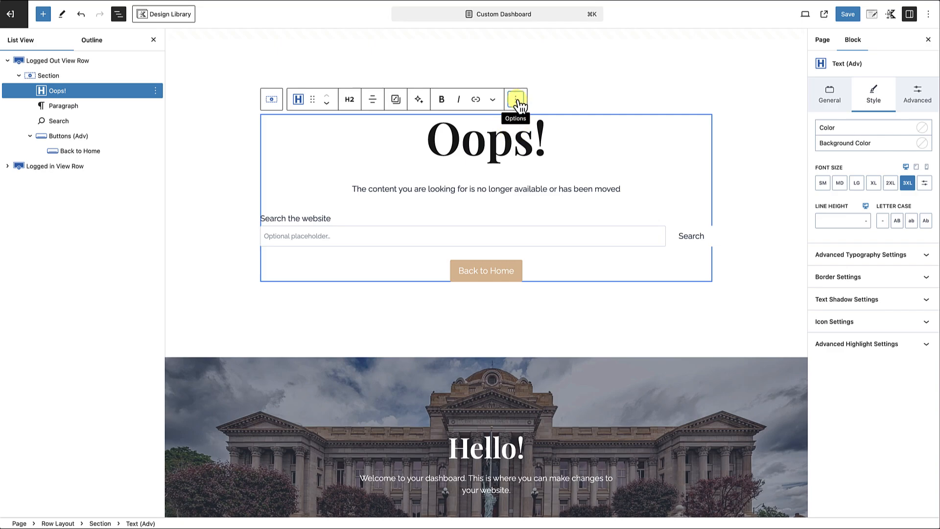
click(517, 100)
click(537, 165)
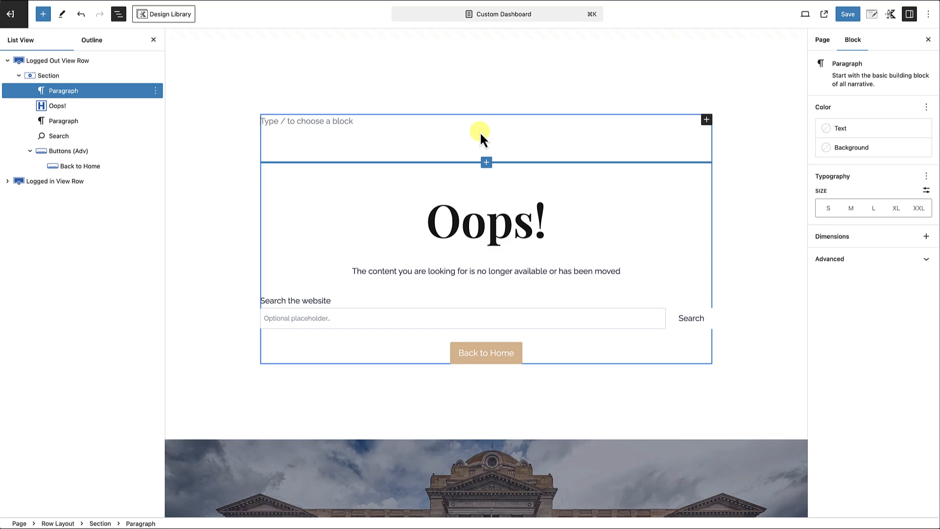
text(/l)
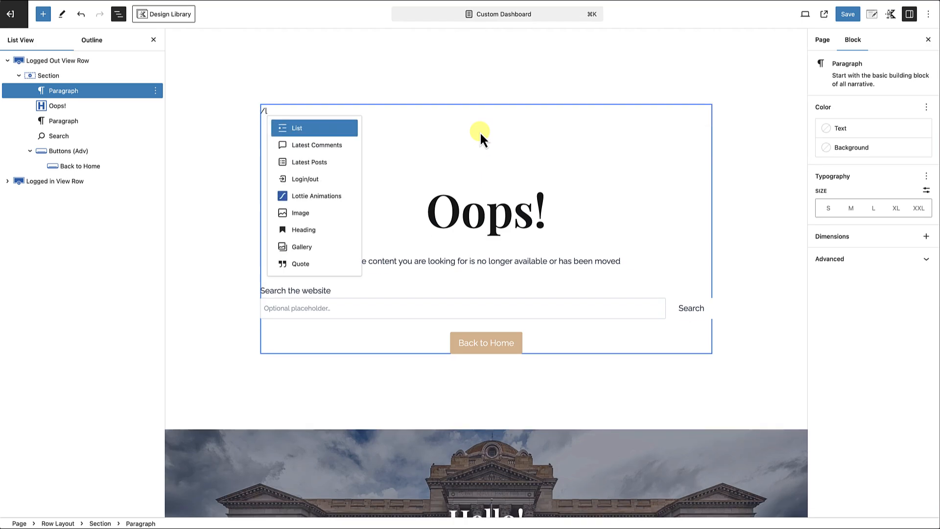
text(otti)
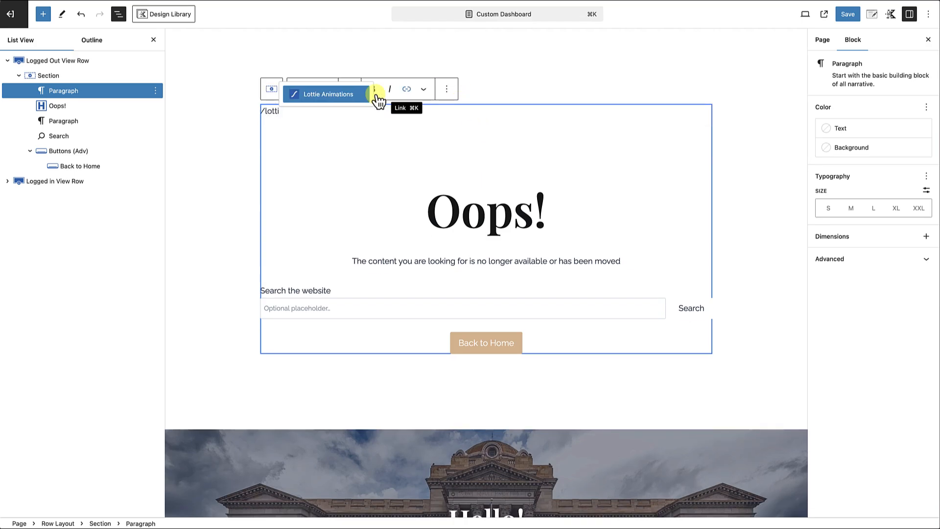
click(352, 101)
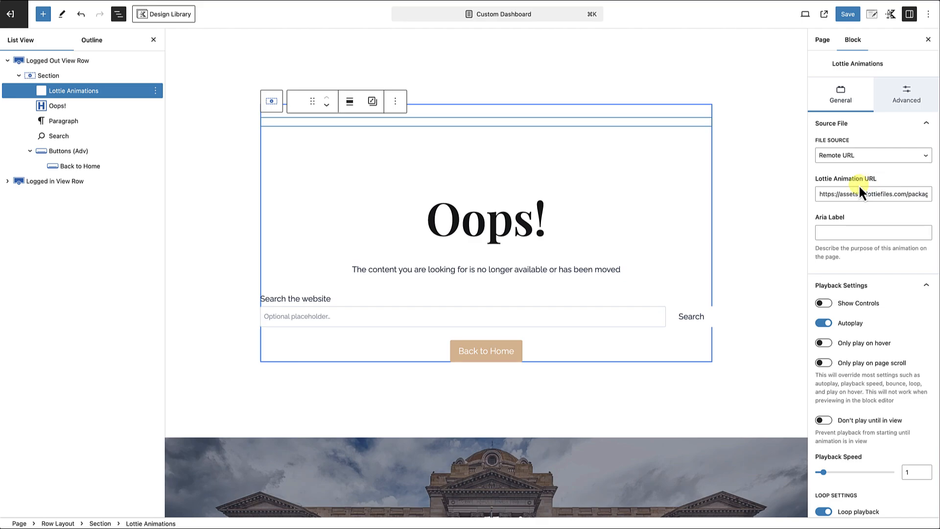
Replace the Lottie block's animation URL with the copied JSON link.
triple_click(839, 192)
key(BackSpace)
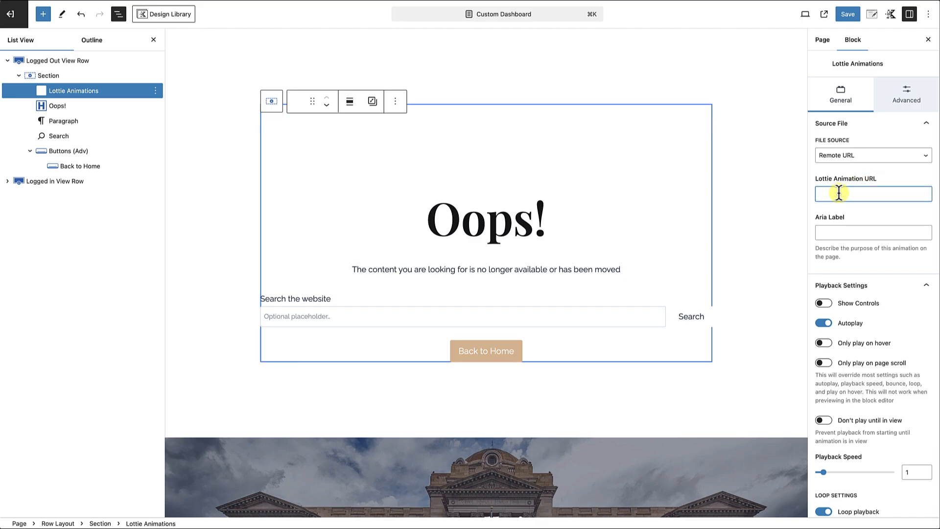
key(super+v)
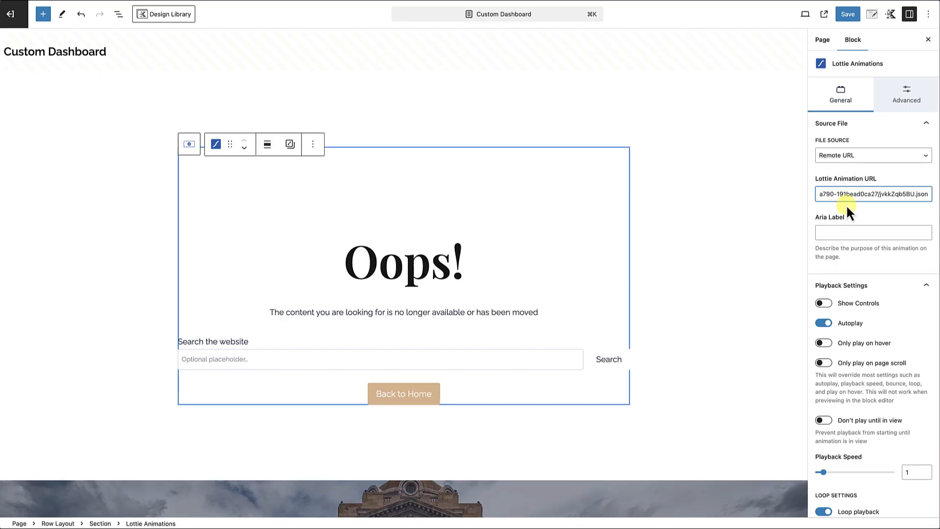
Set the Lottie Animations block's maximum width to 400.
click(905, 98)
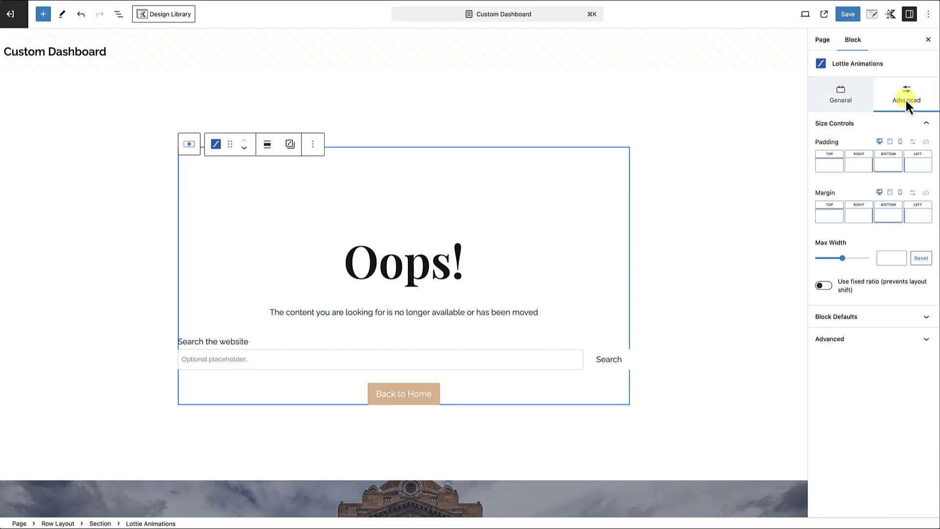
click(882, 257)
text(400)
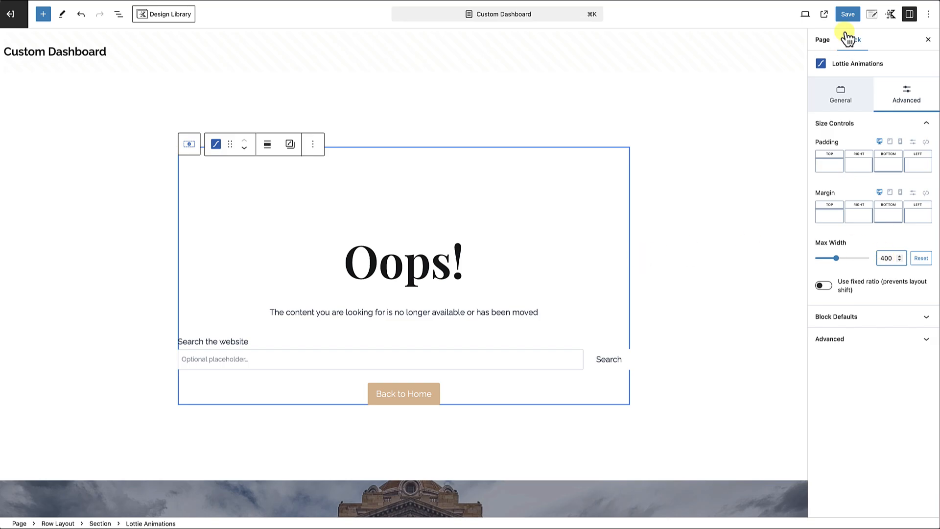
Set the "Oops!" heading's top margin to None and save the page.
click(404, 266)
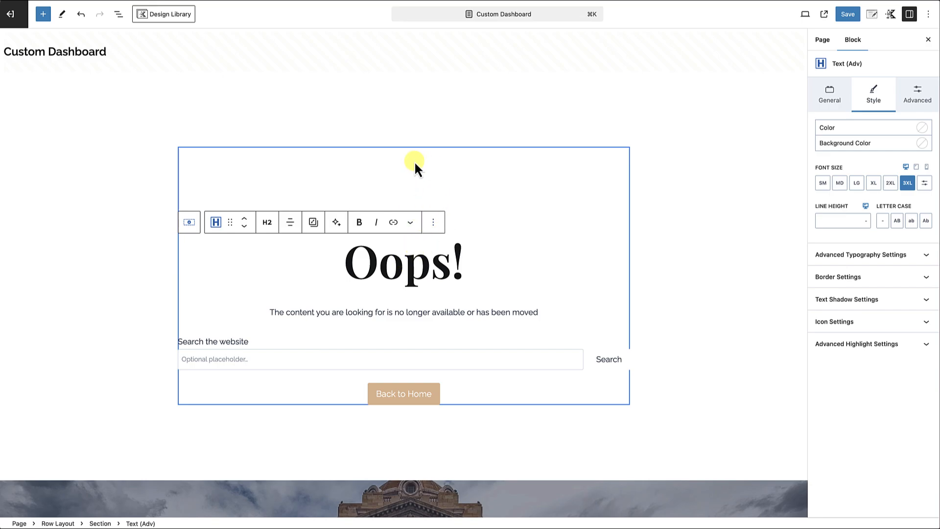
click(916, 95)
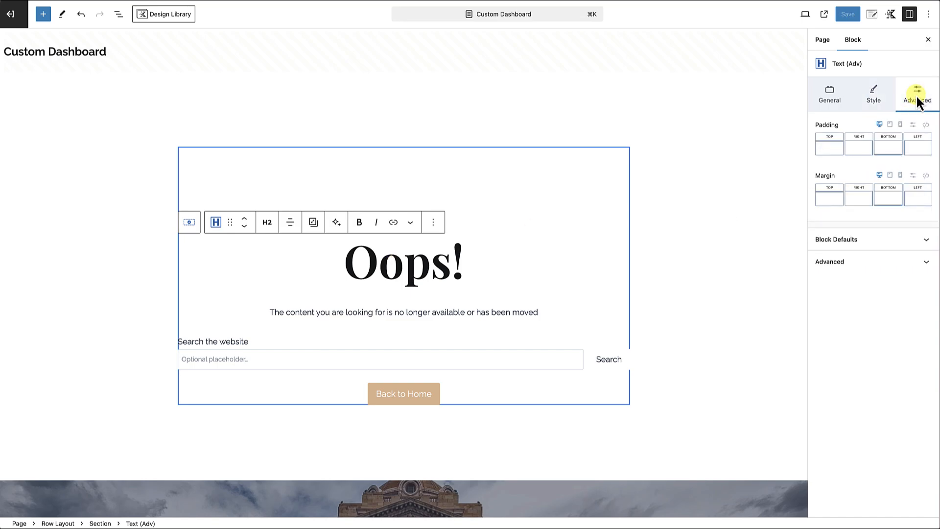
click(831, 203)
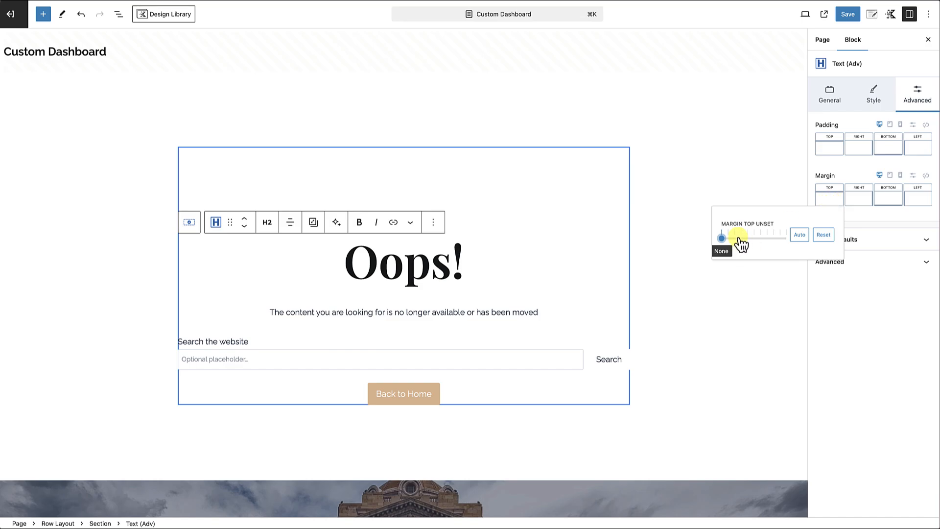
click(766, 238)
click(801, 235)
click(823, 236)
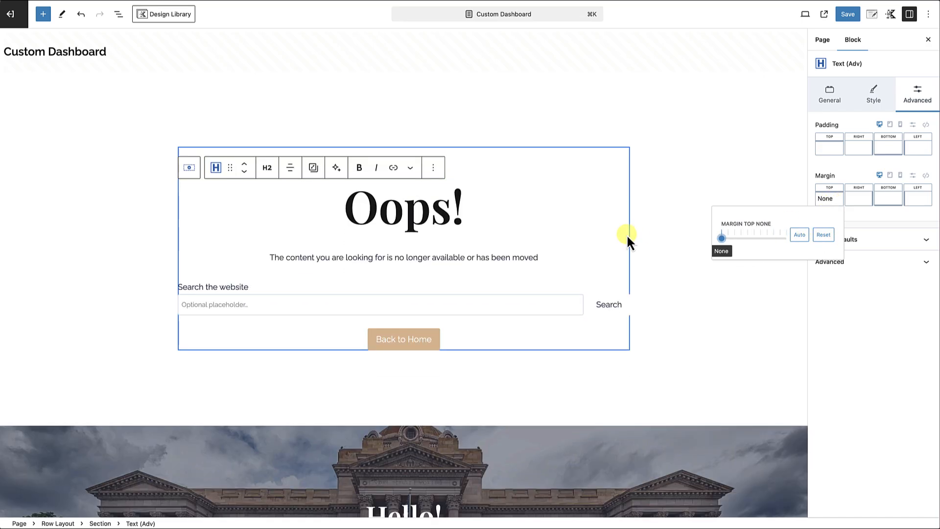
click(850, 15)
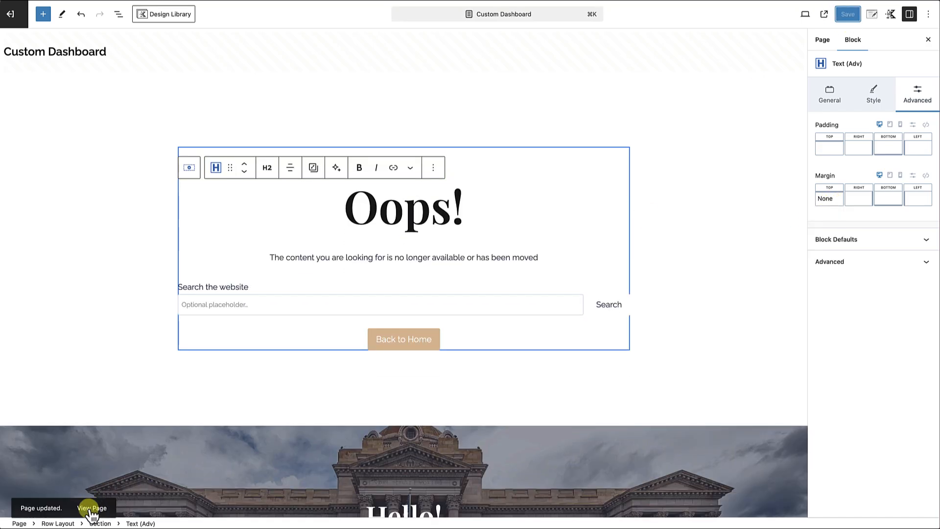
View the published page and examine the robot animation, the search field and the dashboard content below.
click(88, 508)
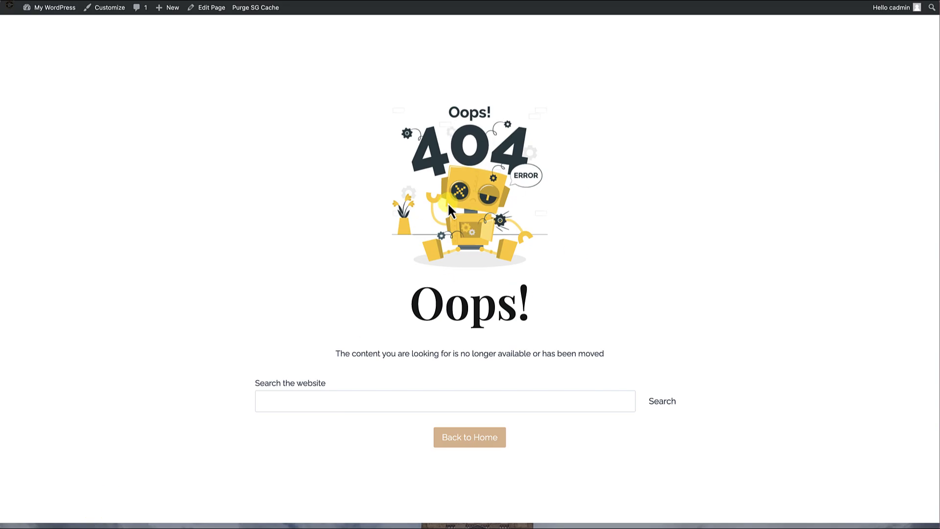
scroll(449, 209, down, 1)
scroll(448, 206, down, 1)
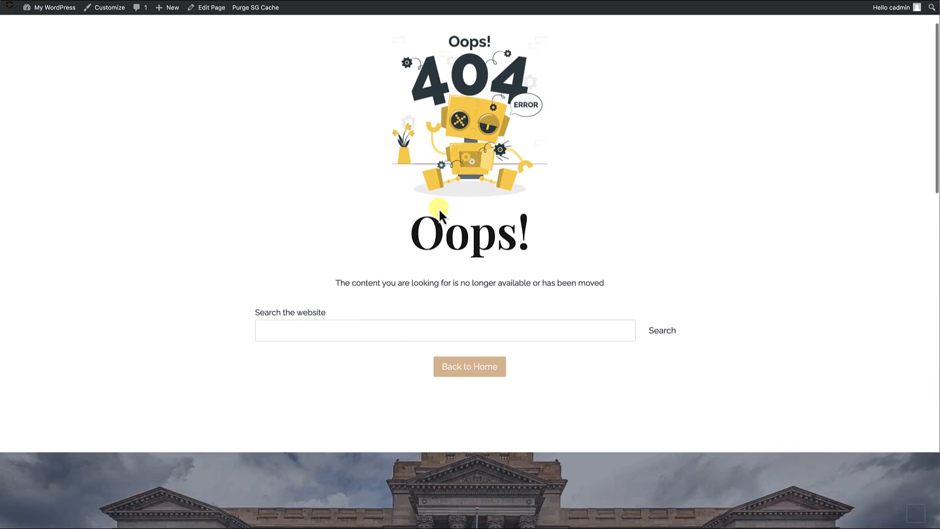
scroll(450, 213, down, 1)
scroll(449, 213, down, 1)
click(288, 238)
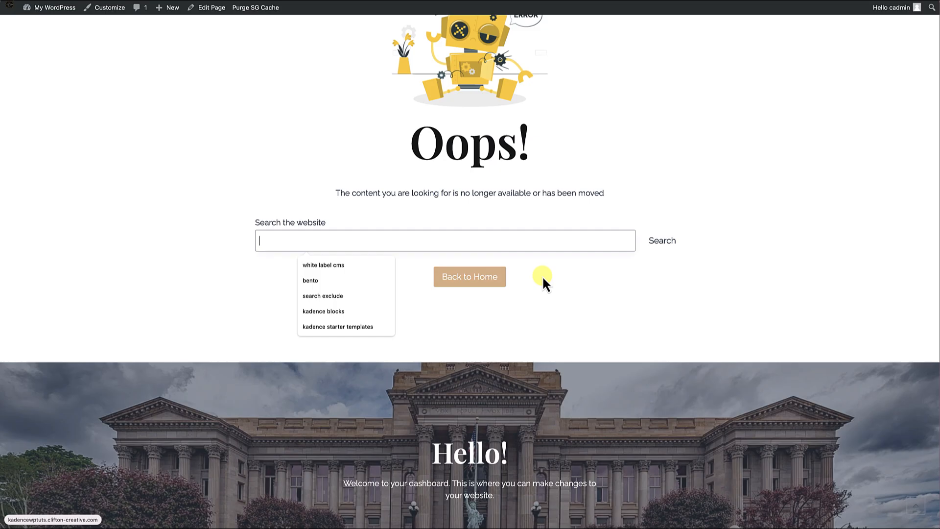
scroll(542, 275, up, 4)
scroll(542, 275, down, 6)
scroll(542, 277, down, 15)
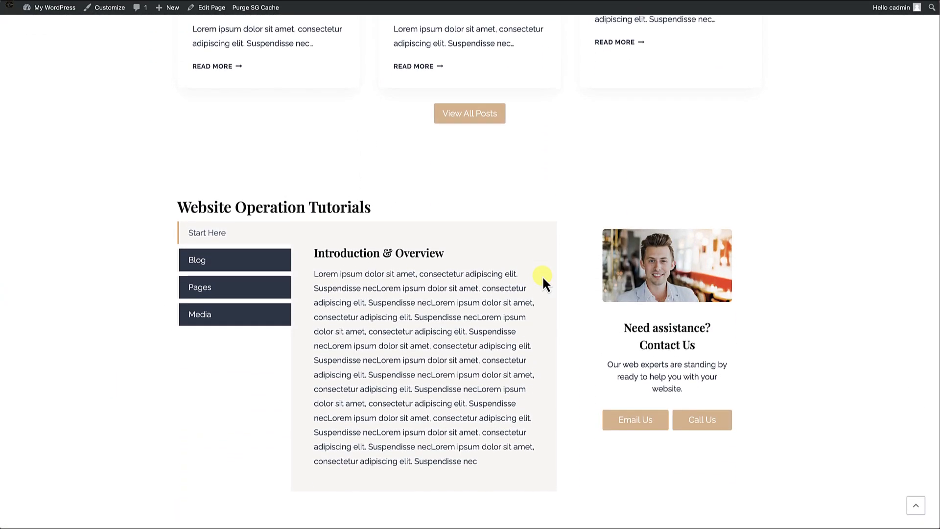
scroll(542, 277, up, 15)
scroll(542, 275, up, 2)
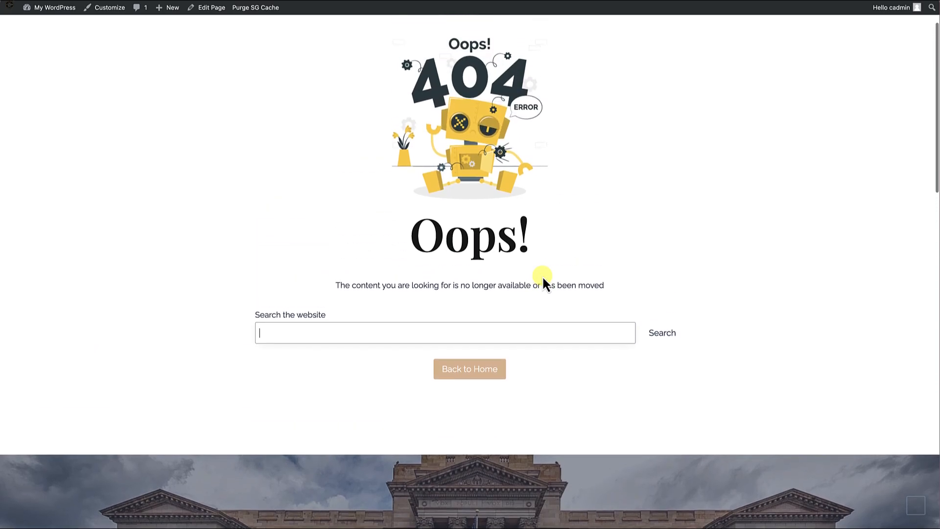
scroll(542, 275, down, 1)
scroll(542, 275, up, 2)
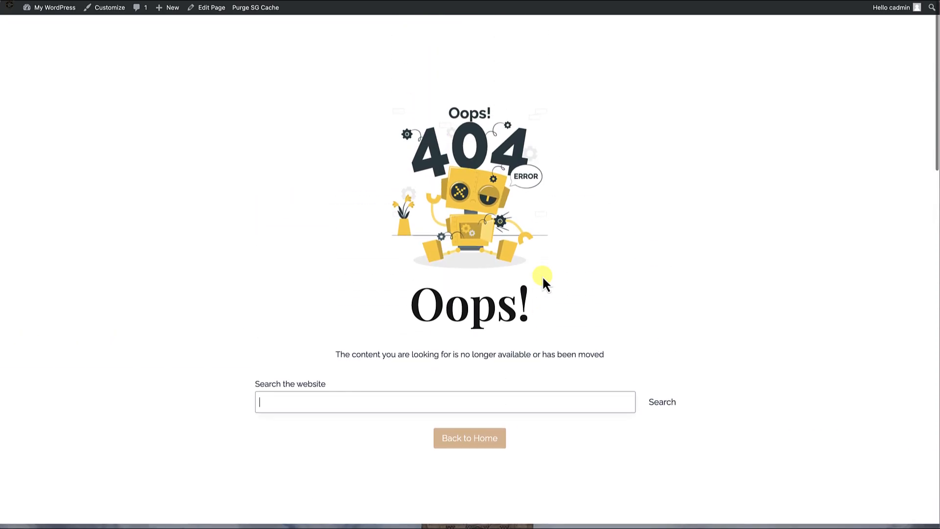
scroll(551, 252, down, 9)
scroll(551, 256, up, 9)
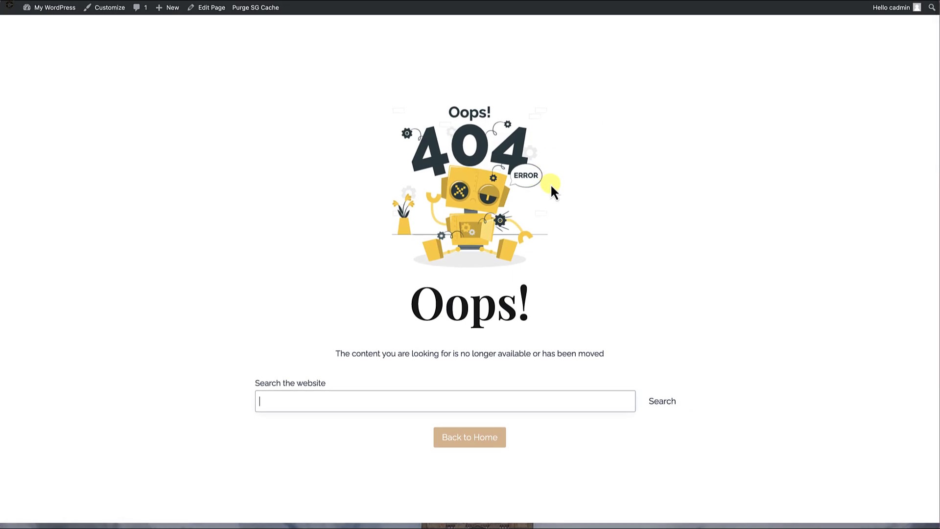
Return to editing the page, hide the Logged Out View Row from logged-in users, and save.
click(214, 8)
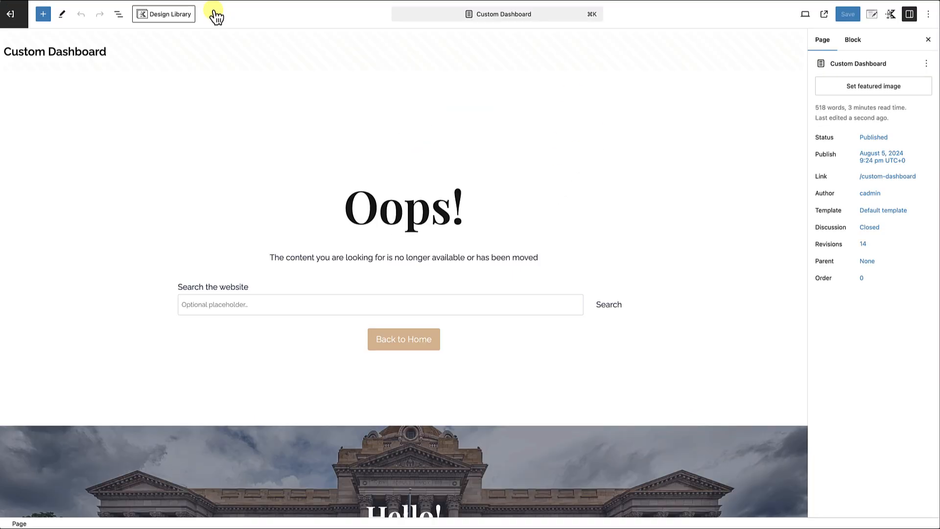
click(118, 14)
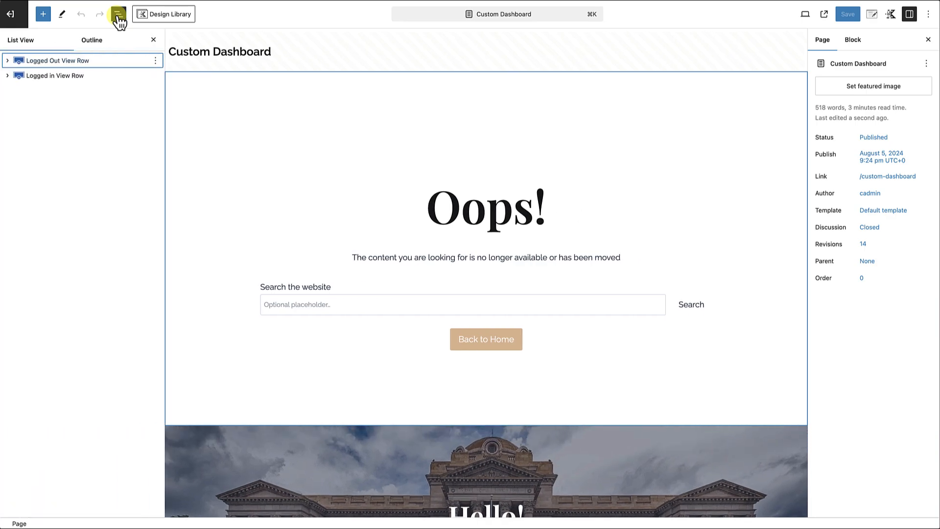
click(49, 63)
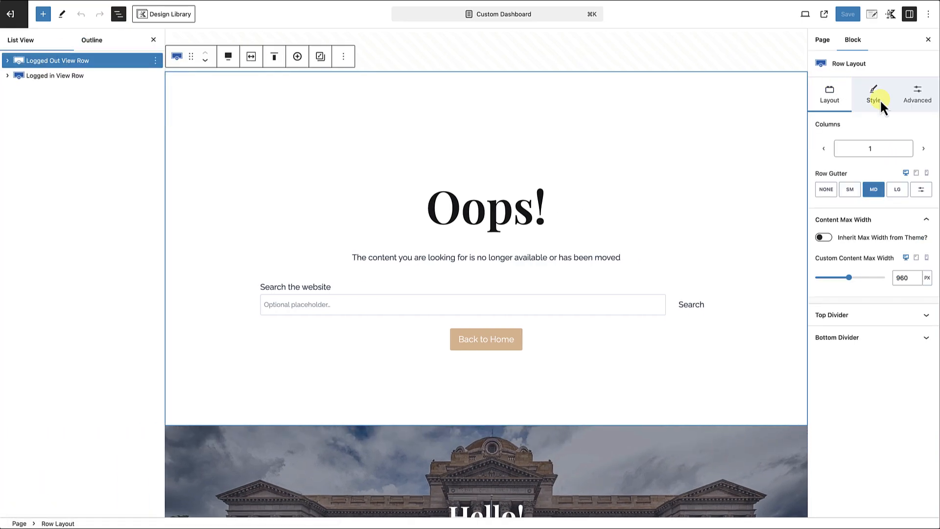
click(922, 99)
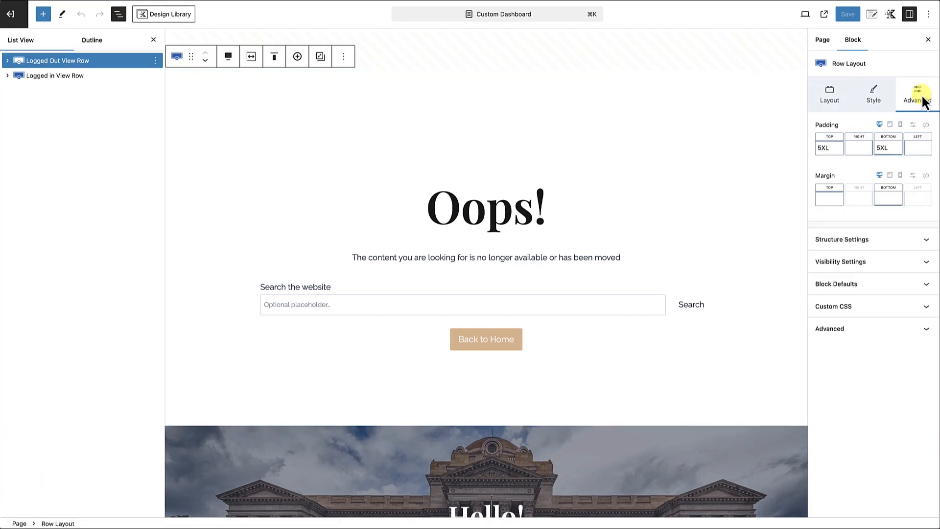
click(865, 266)
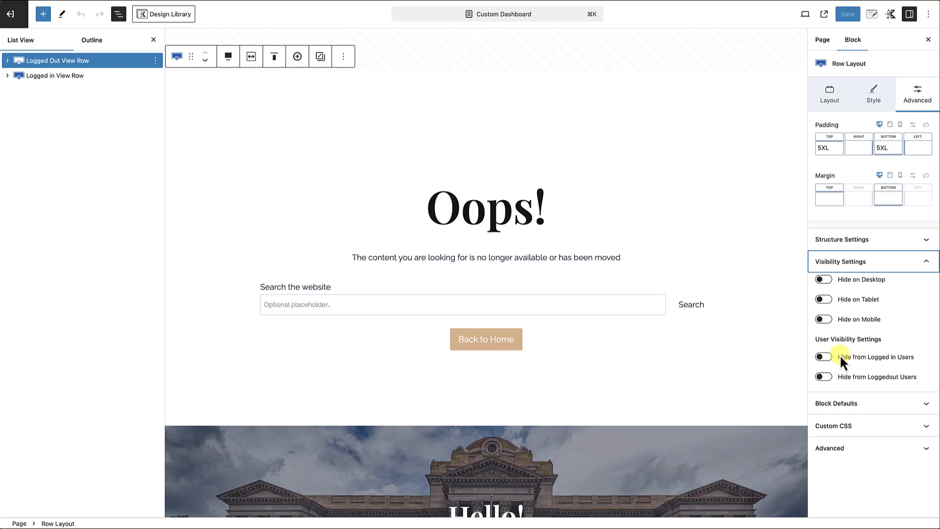
click(828, 358)
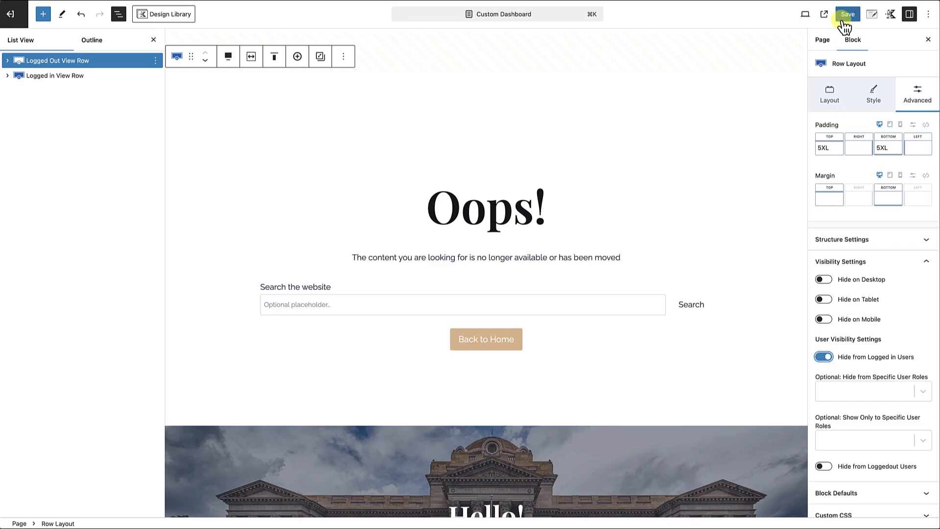
click(845, 16)
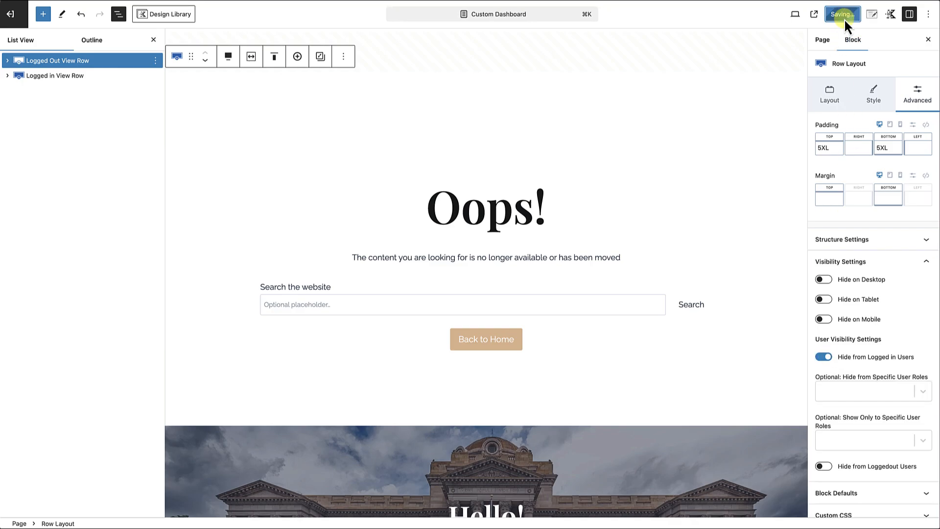
Hide the Logged in View Row from logged-out users and save the page.
click(63, 77)
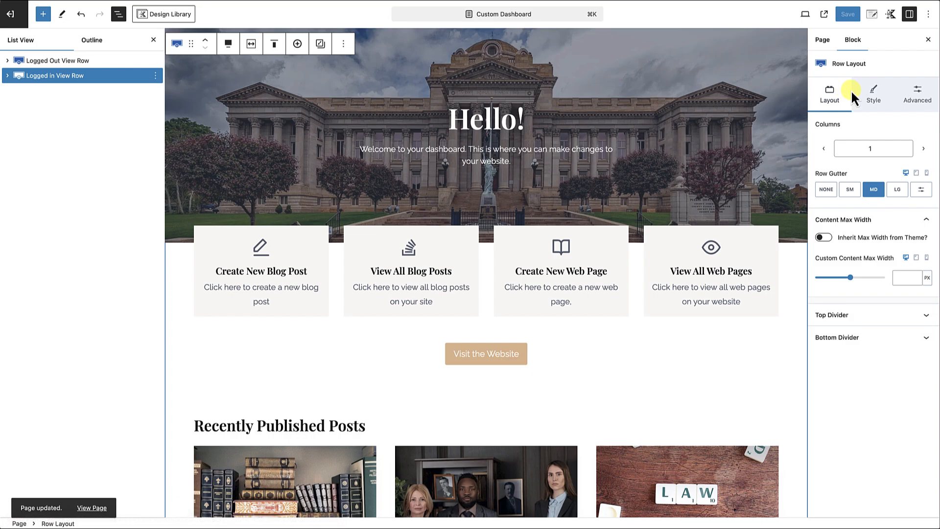
click(924, 98)
click(918, 261)
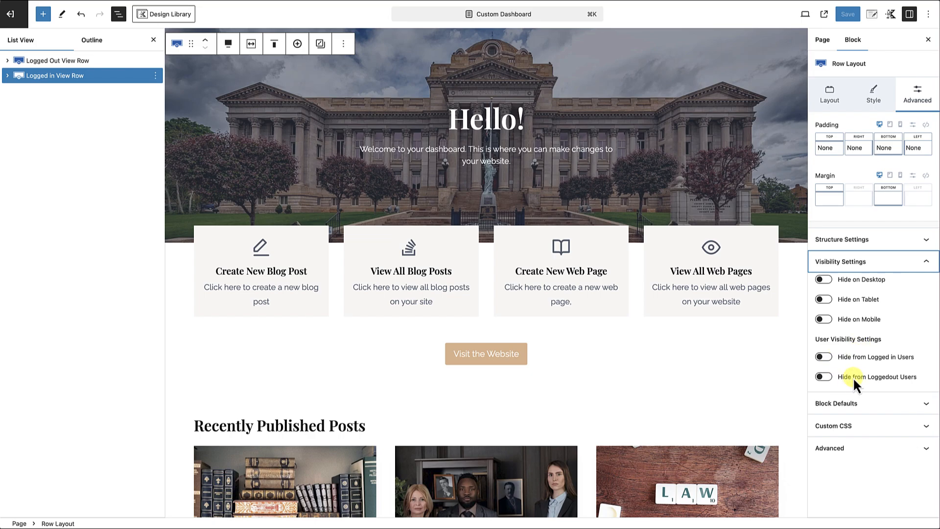
click(827, 376)
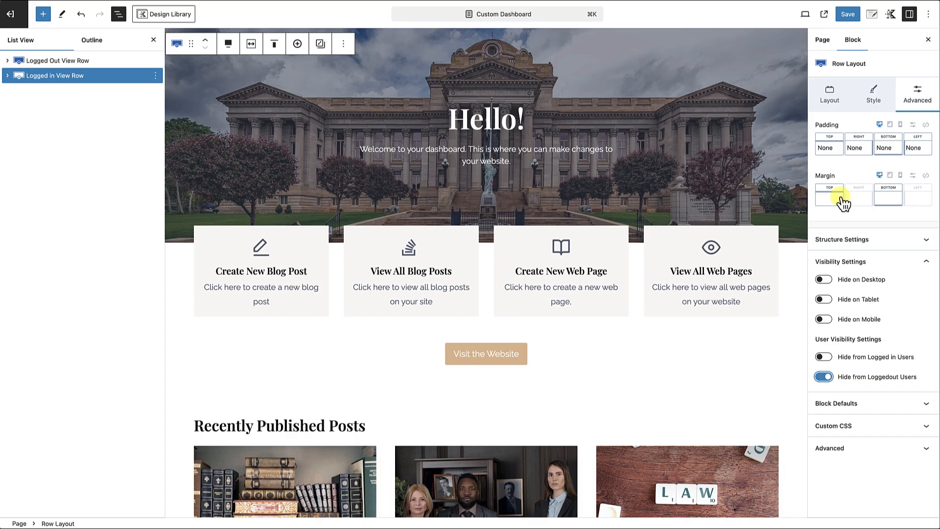
click(847, 15)
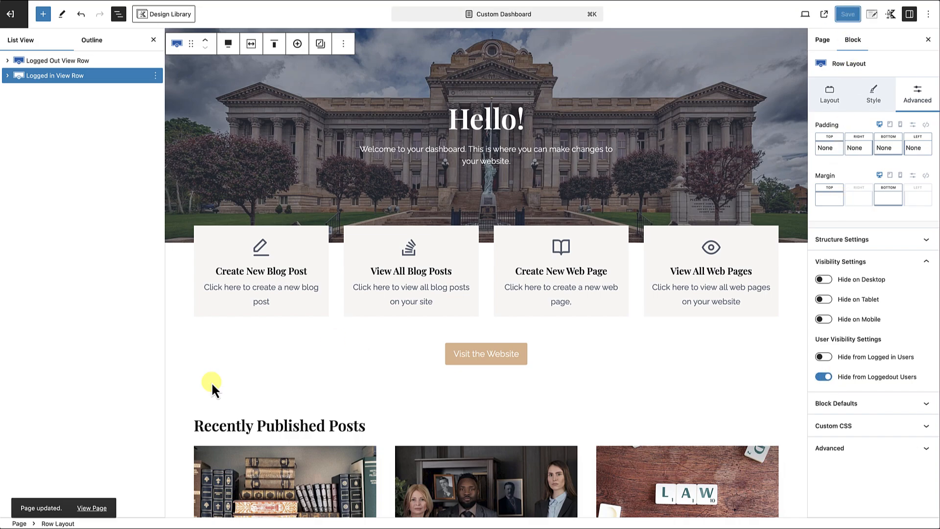
View the published page as a logged-out visitor, search the website for "dashboard", and open the Custom Dashboard result.
click(95, 509)
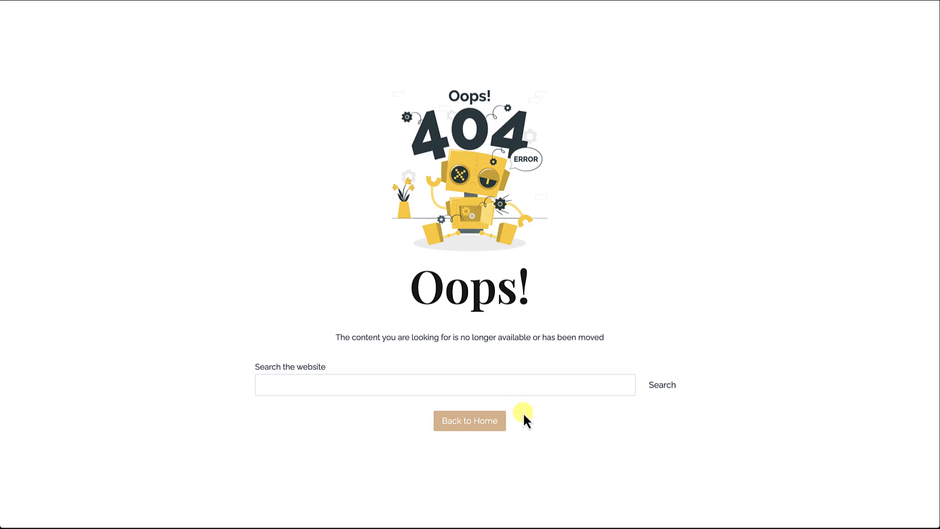
click(507, 380)
text(dashbord)
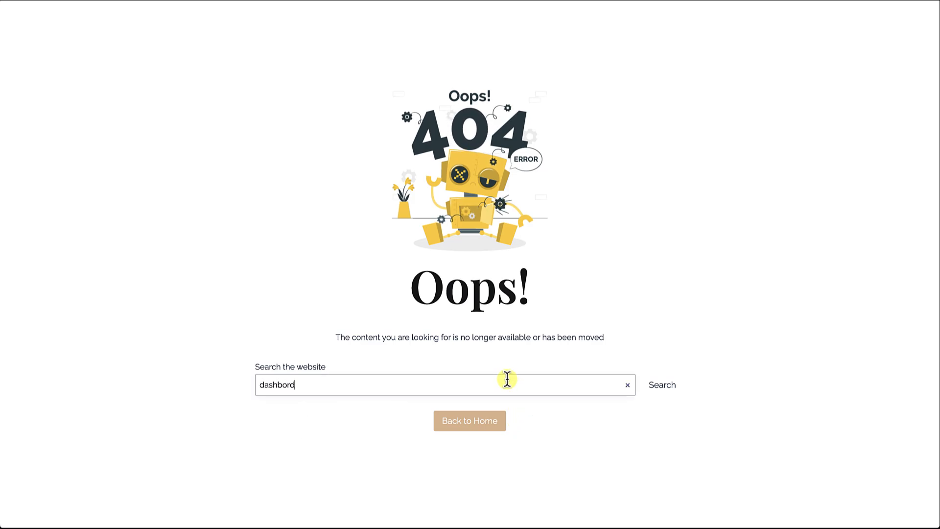
click(659, 386)
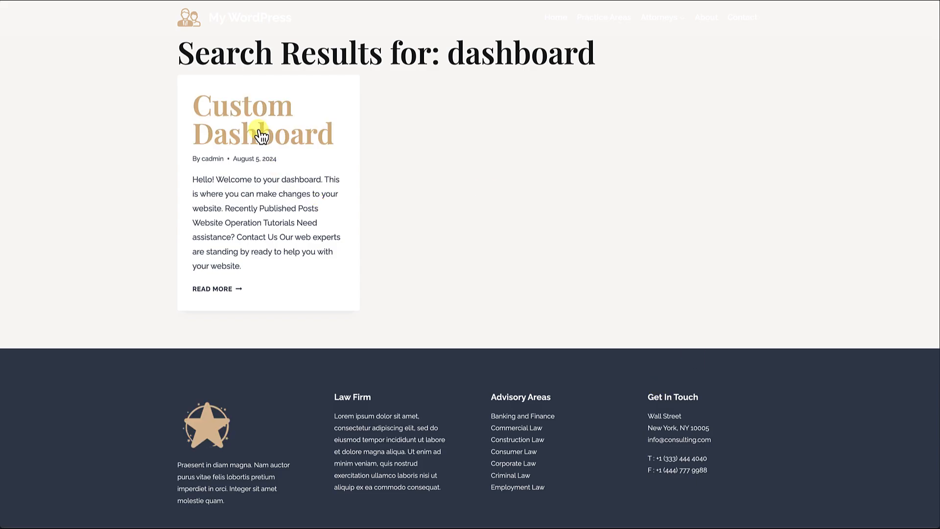
click(262, 137)
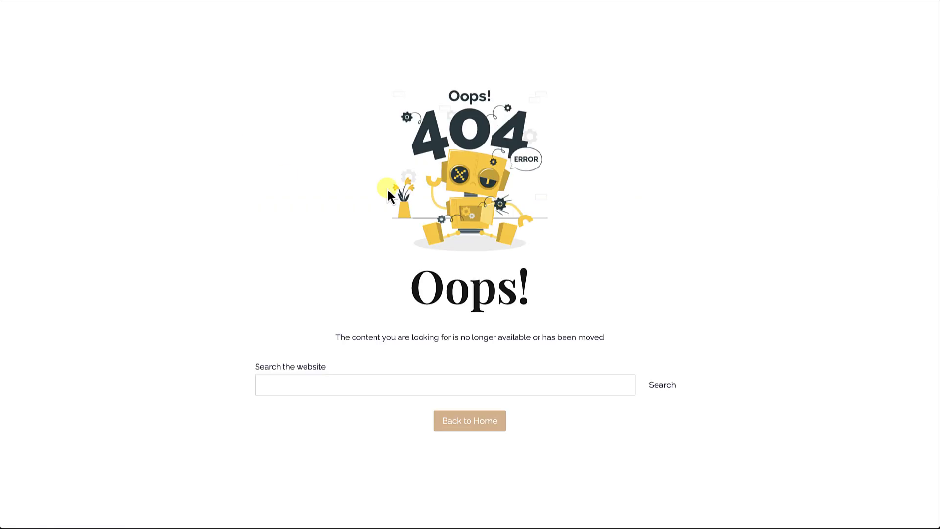
Search the website for "dashboard" again from the logged-out 404-style page.
click(304, 388)
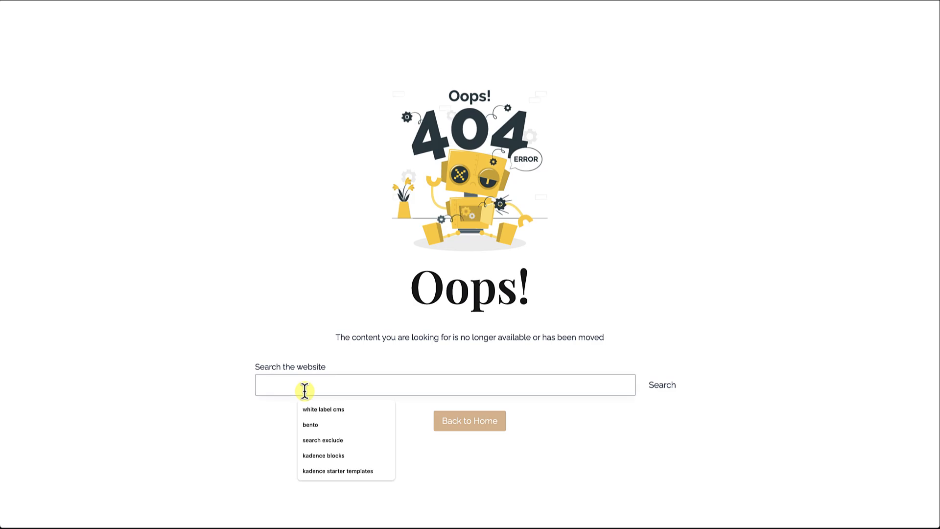
text(dashboard)
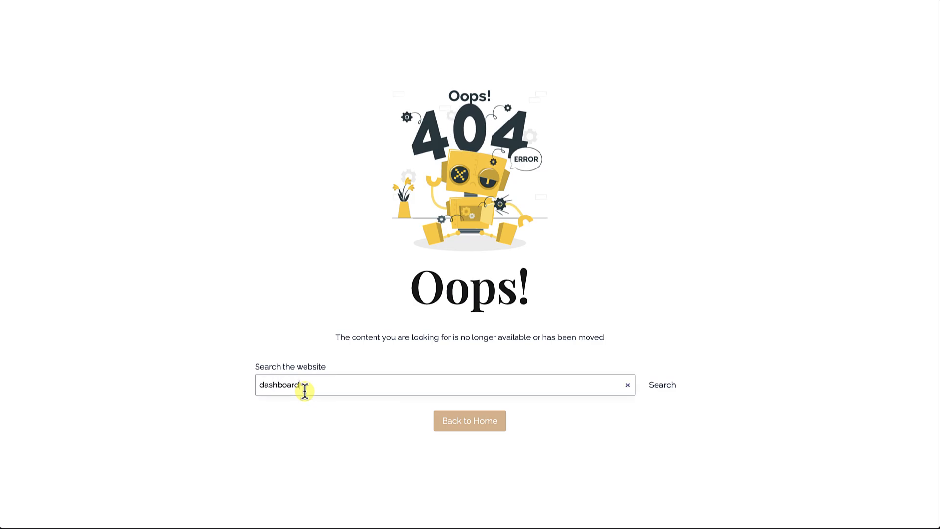
key(Return)
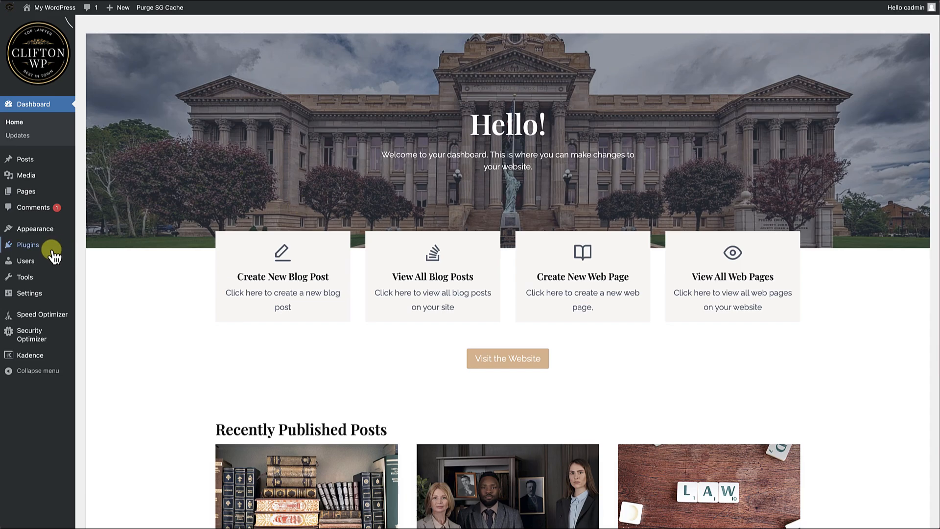
Find the Search Exclude plugin by QuadLayers by searching new plugins for "search exclude", and install and activate it.
mouse_move(47, 251)
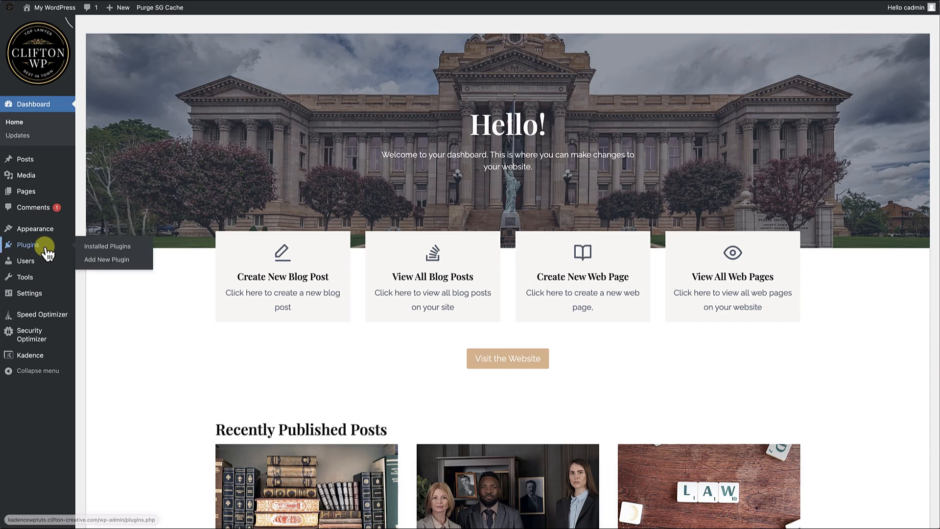
click(109, 258)
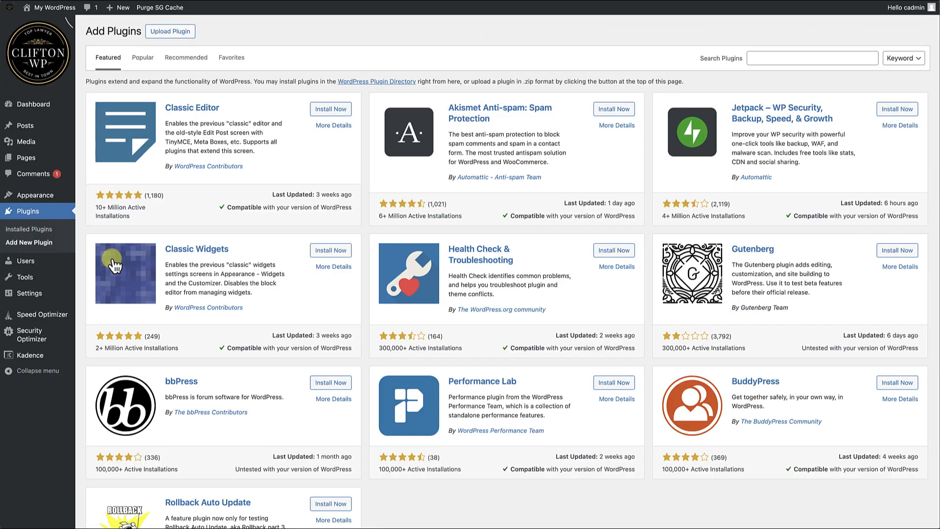
click(755, 57)
text(search)
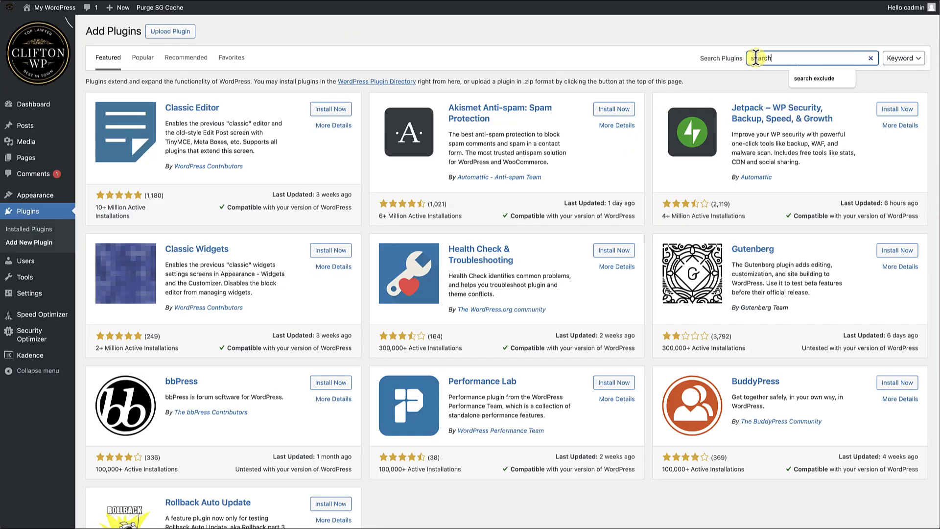
text(de)
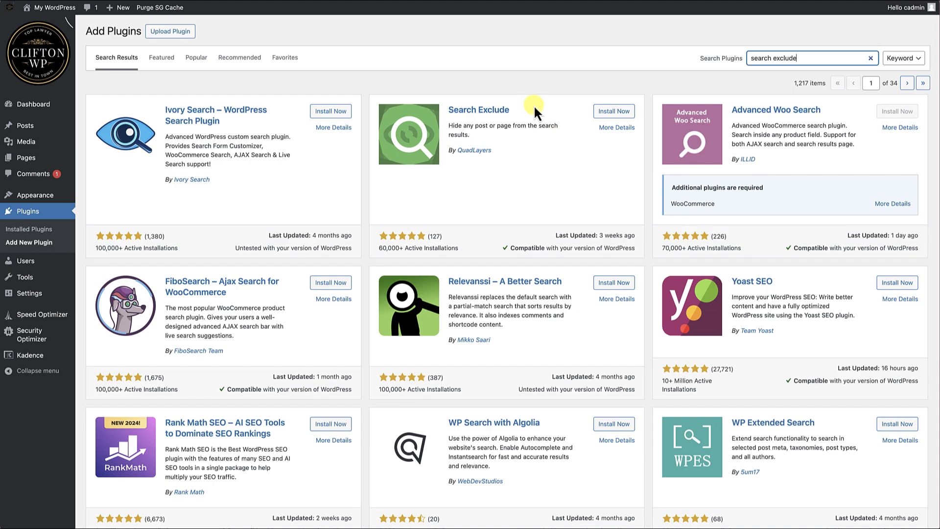
click(613, 111)
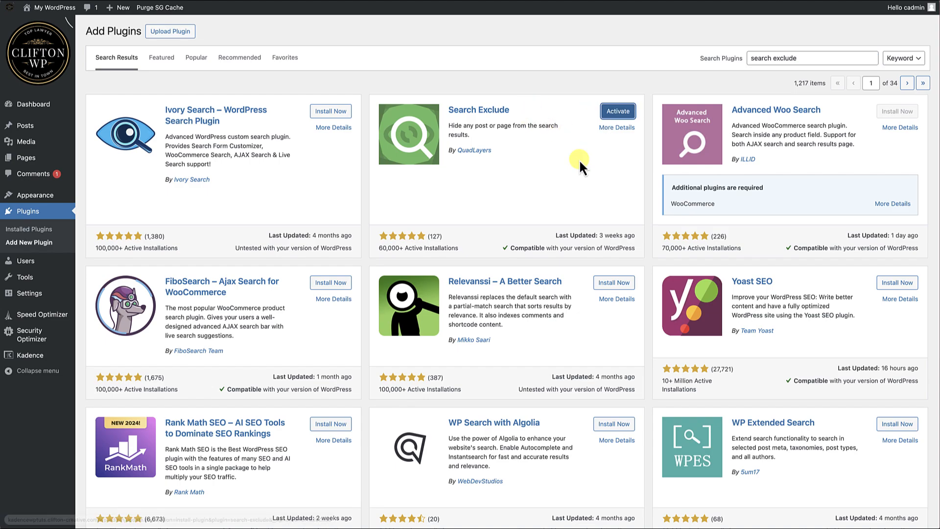
click(618, 112)
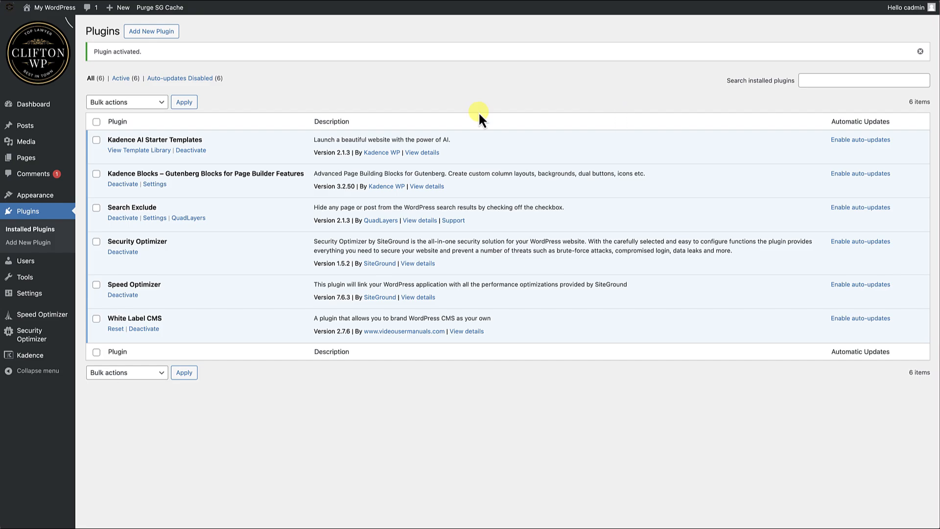
Open the Custom Dashboard page for editing, exclude it from search results, and save it.
mouse_move(31, 157)
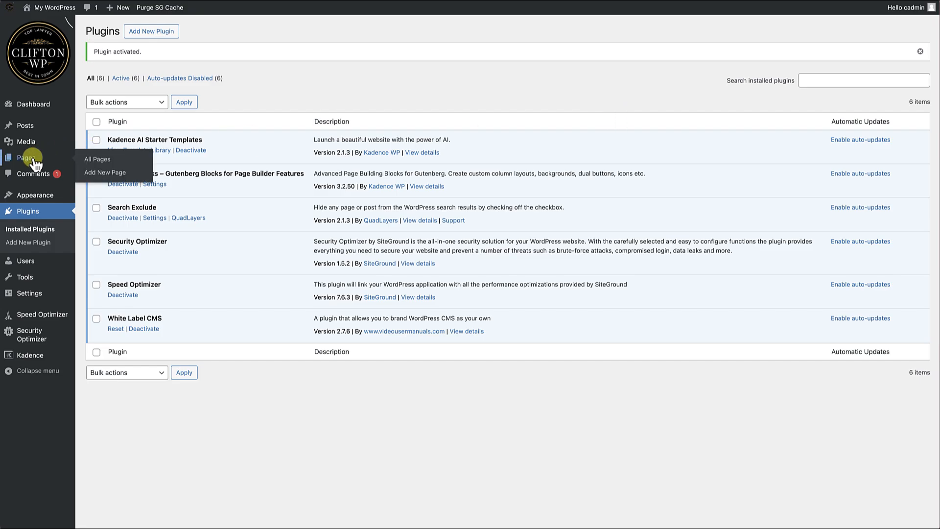
click(103, 160)
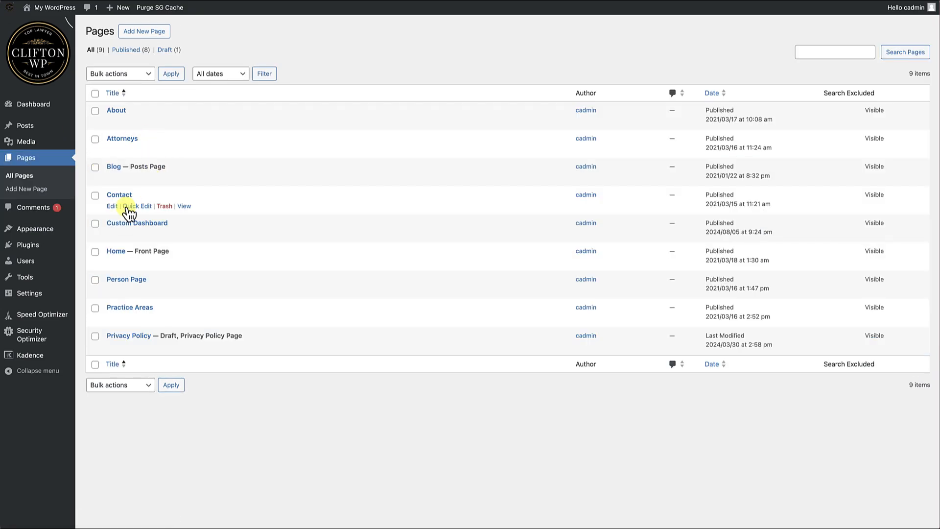
click(113, 235)
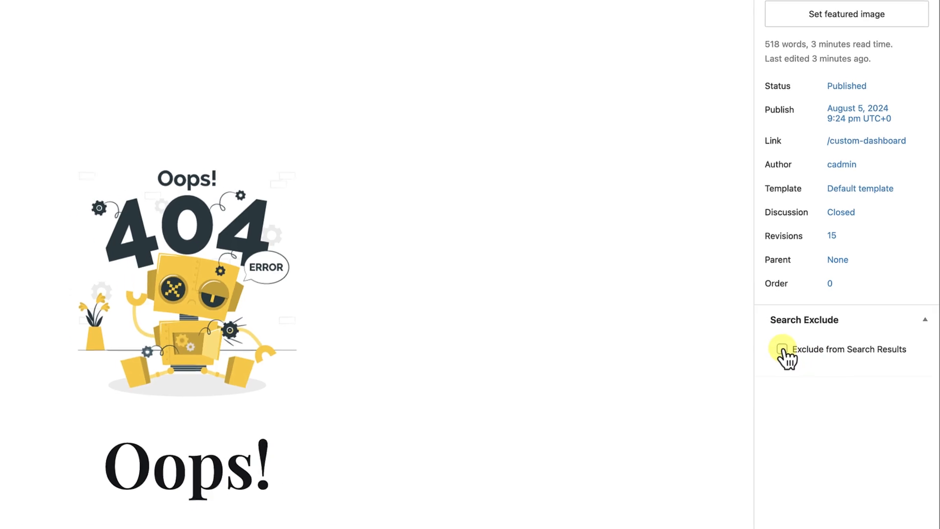
click(782, 350)
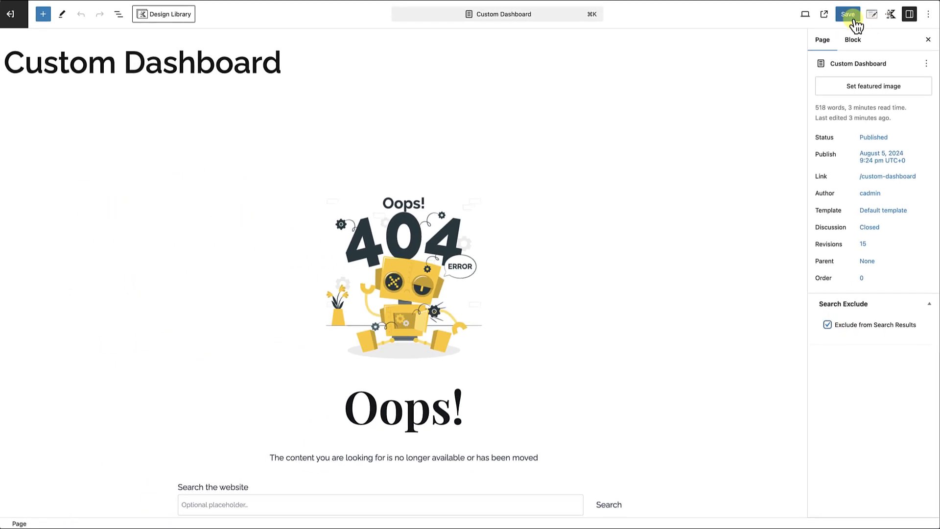
click(850, 17)
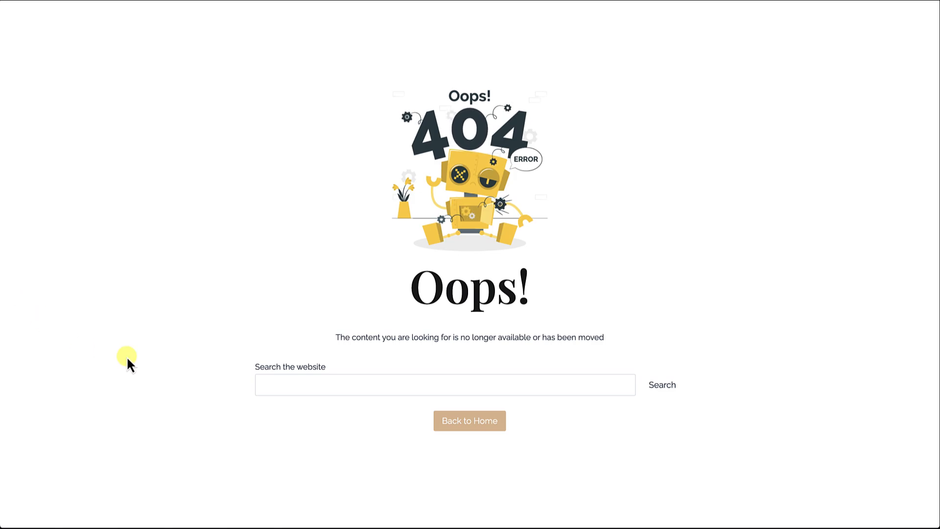
Test the public site search from the logged-out page with the terms "dashboard" and "custom dashboard".
click(275, 384)
text(d)
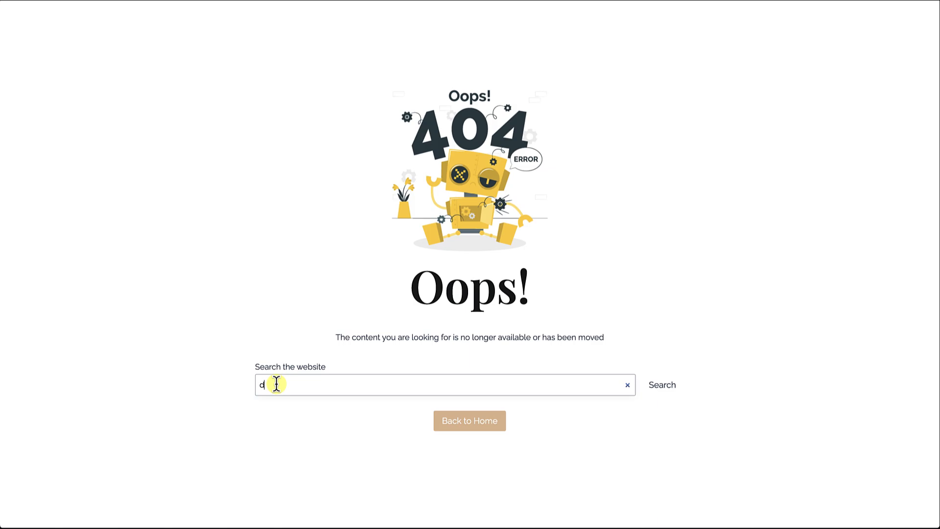
text(ashboard)
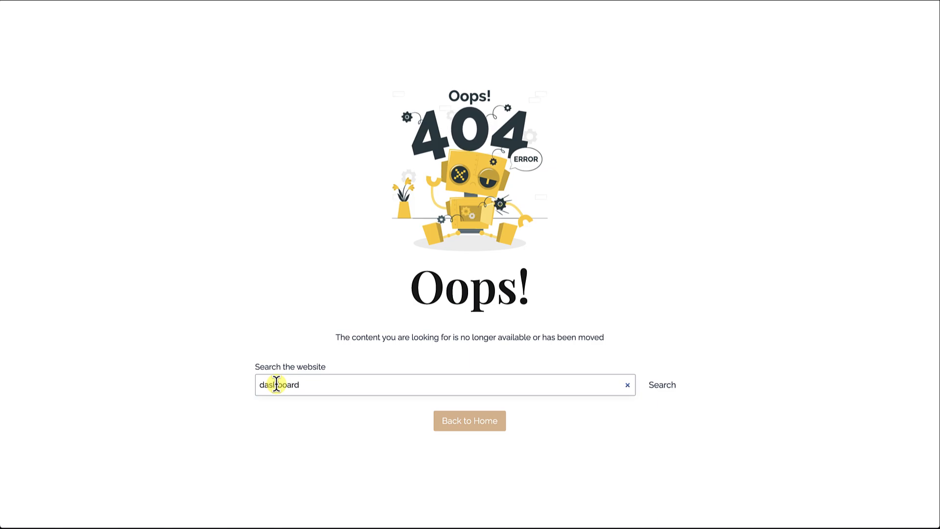
click(661, 386)
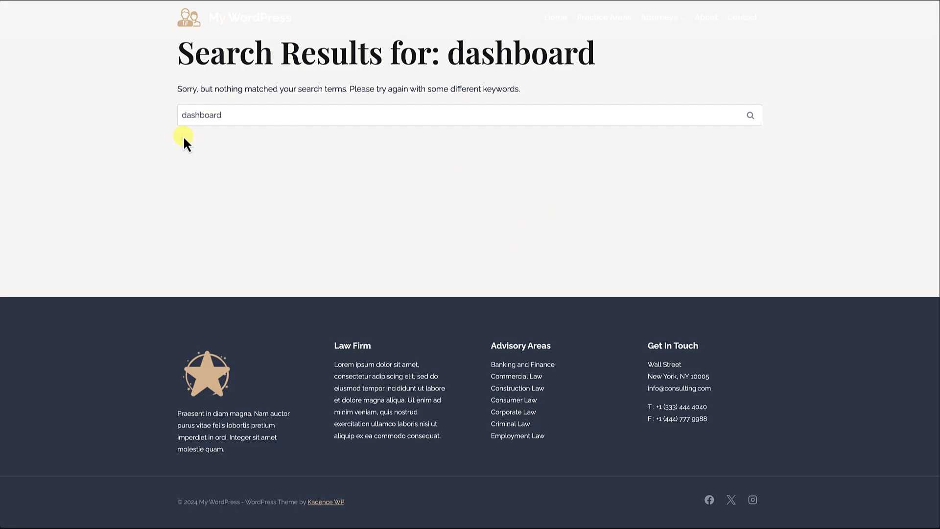
click(180, 114)
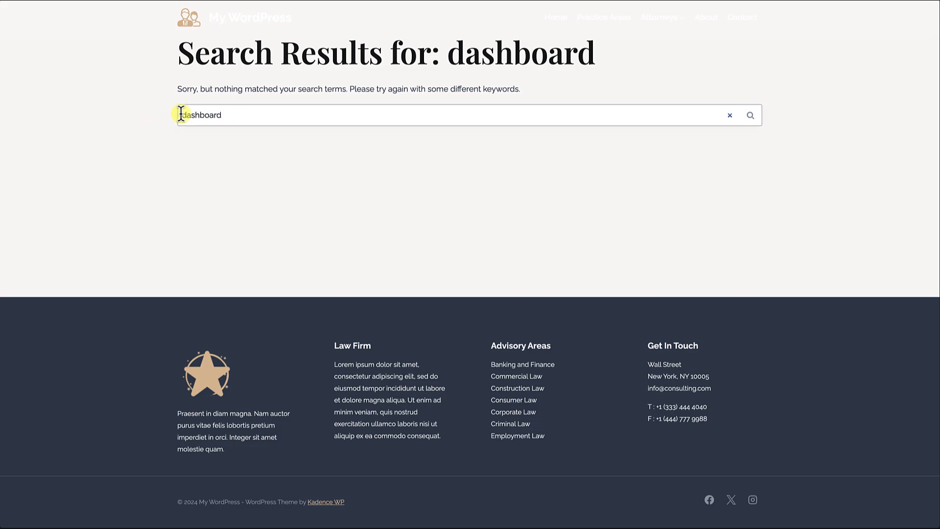
text(custom)
key(Return)
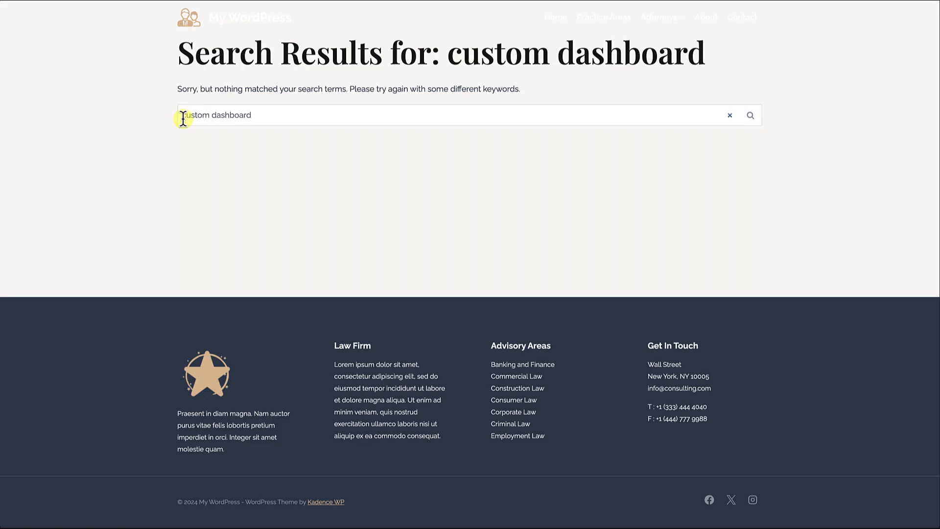